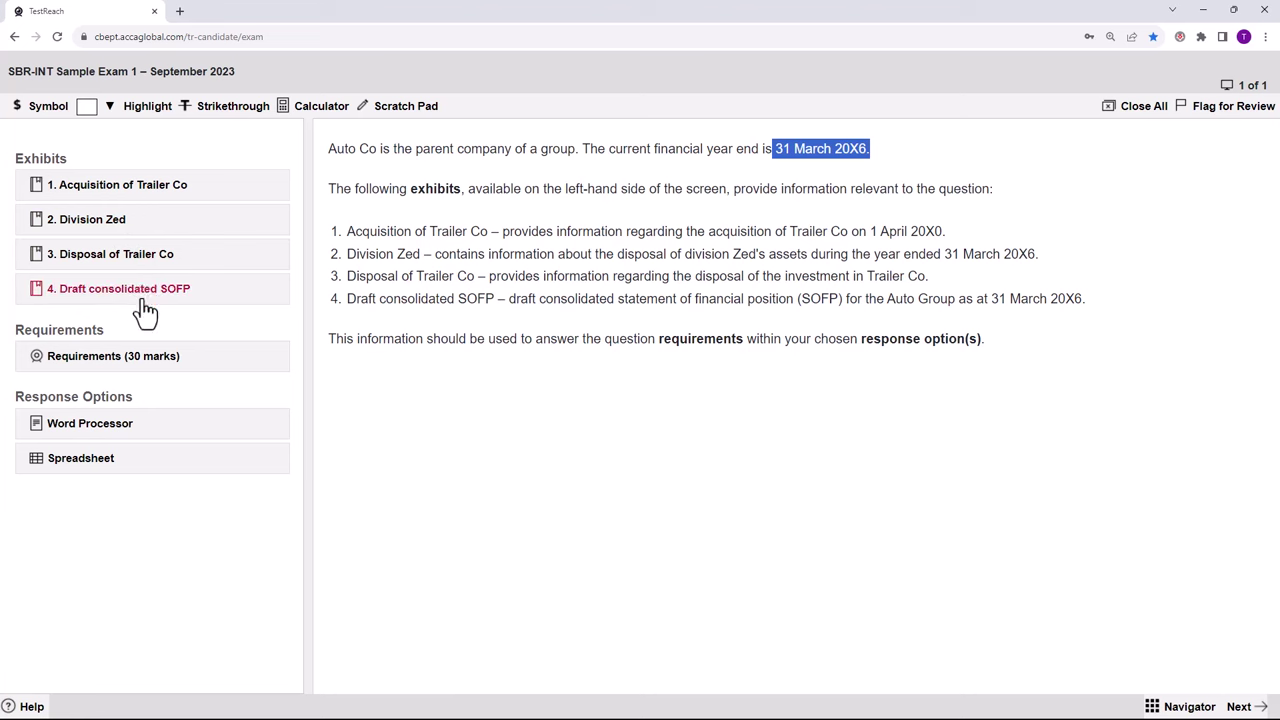
Open the question requirements and highlight "(a) Using exhibit 1:" in yellow.
click(125, 370)
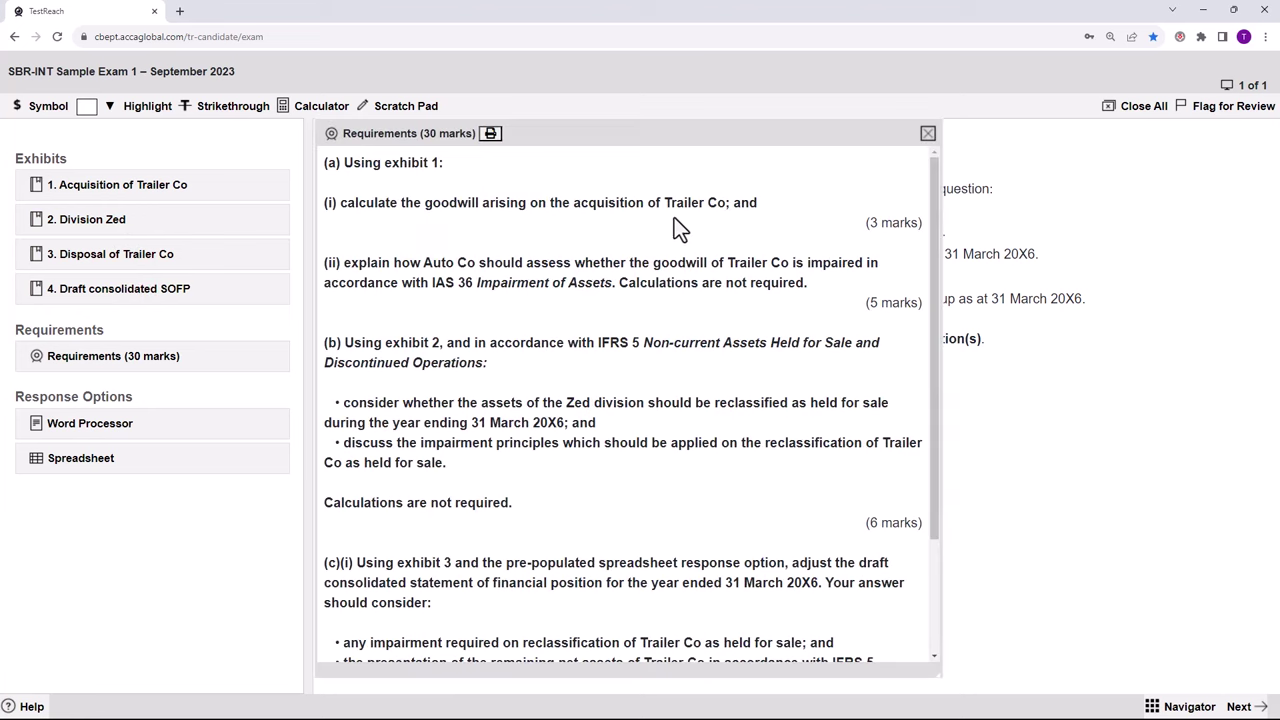
click(110, 107)
click(104, 138)
drag(324, 163, 455, 164)
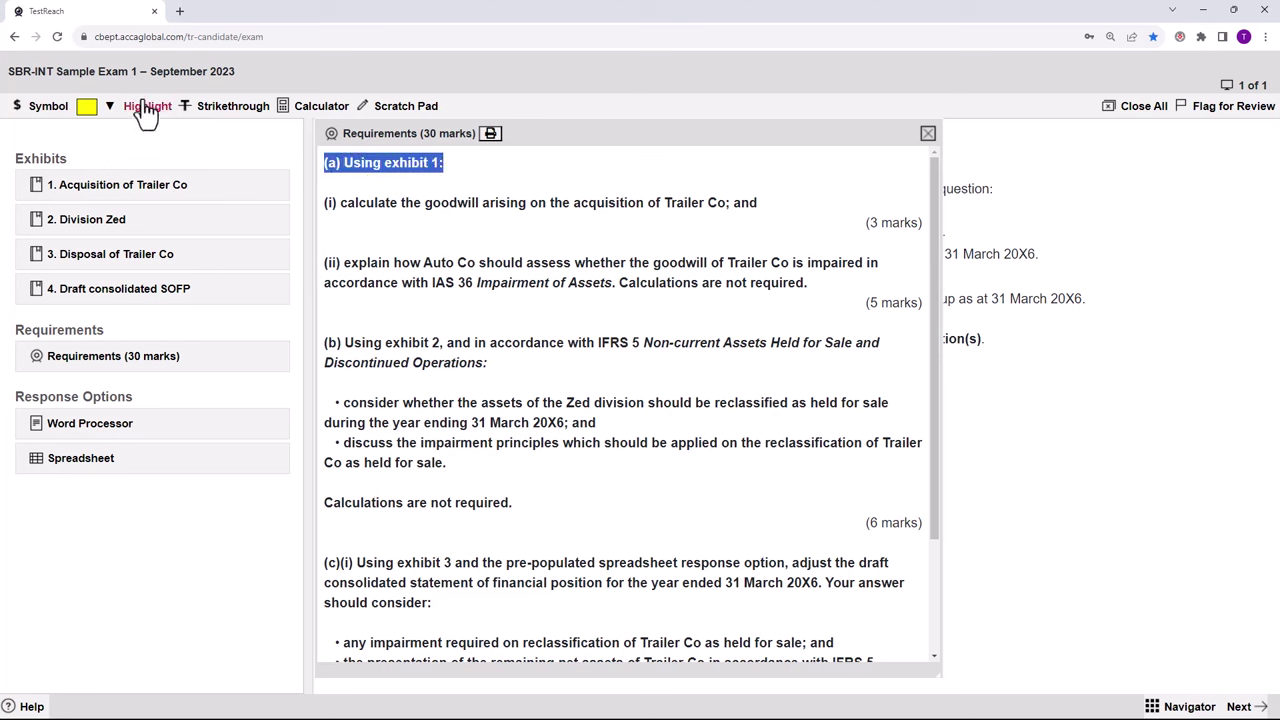
click(87, 108)
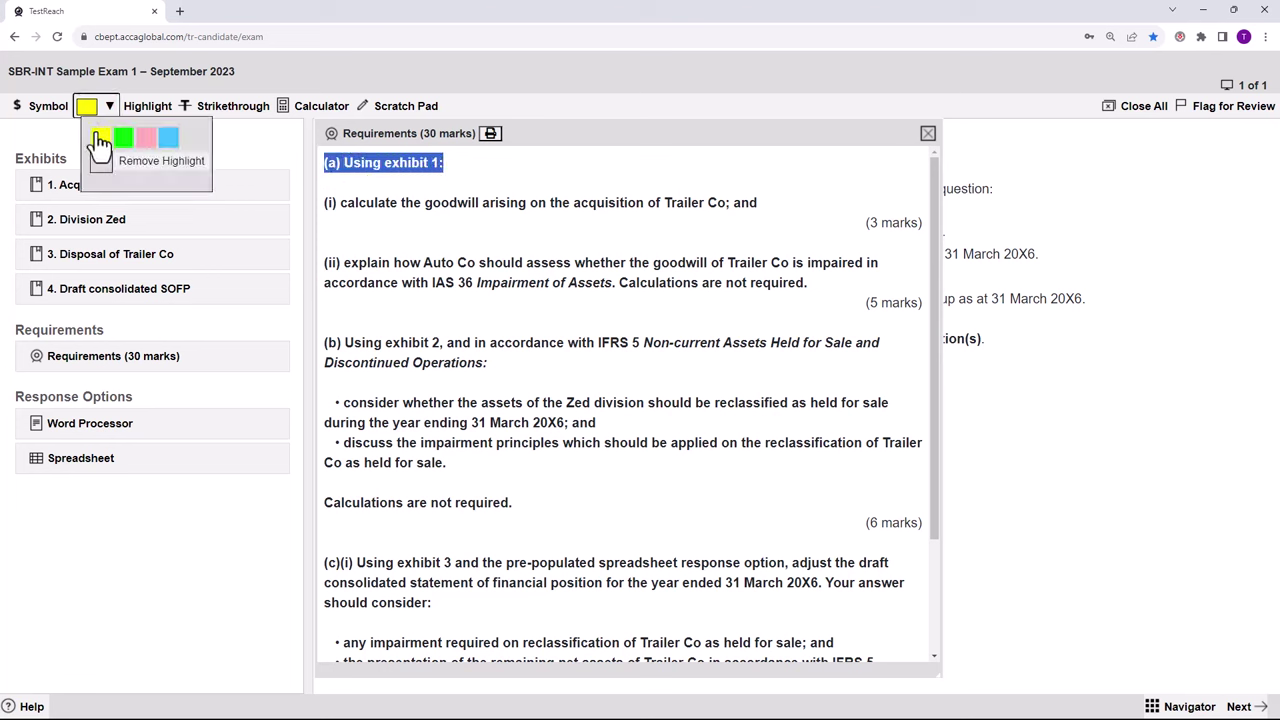
click(101, 140)
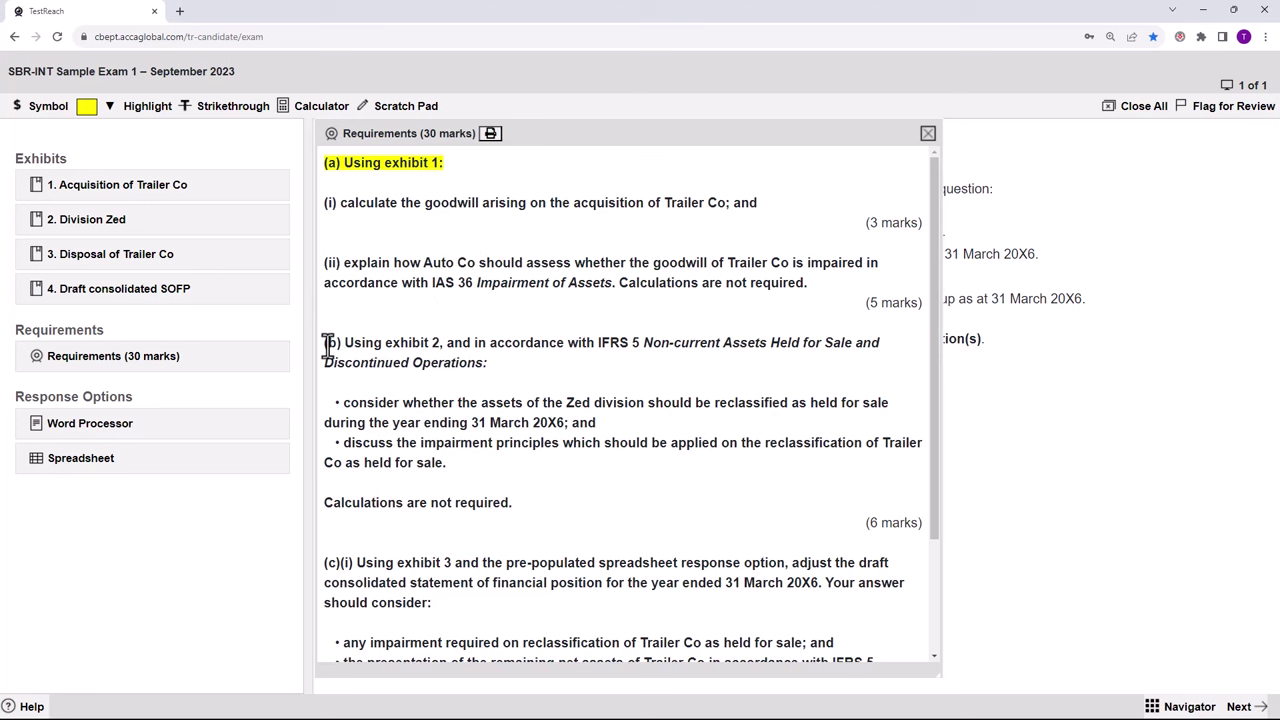
Highlight the exhibit references "(b) Using exhibit 2," and "(c)(i) Using exhibit 3" in yellow.
drag(324, 343, 443, 343)
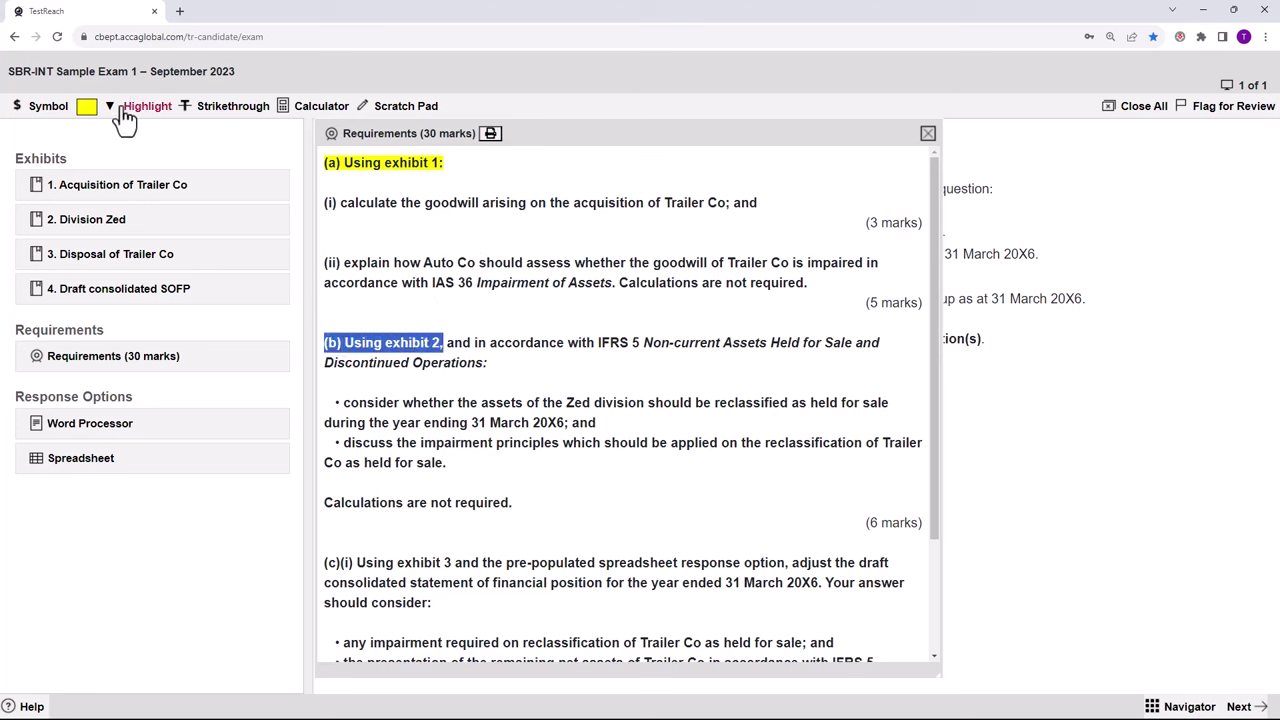
mouse_move(88, 117)
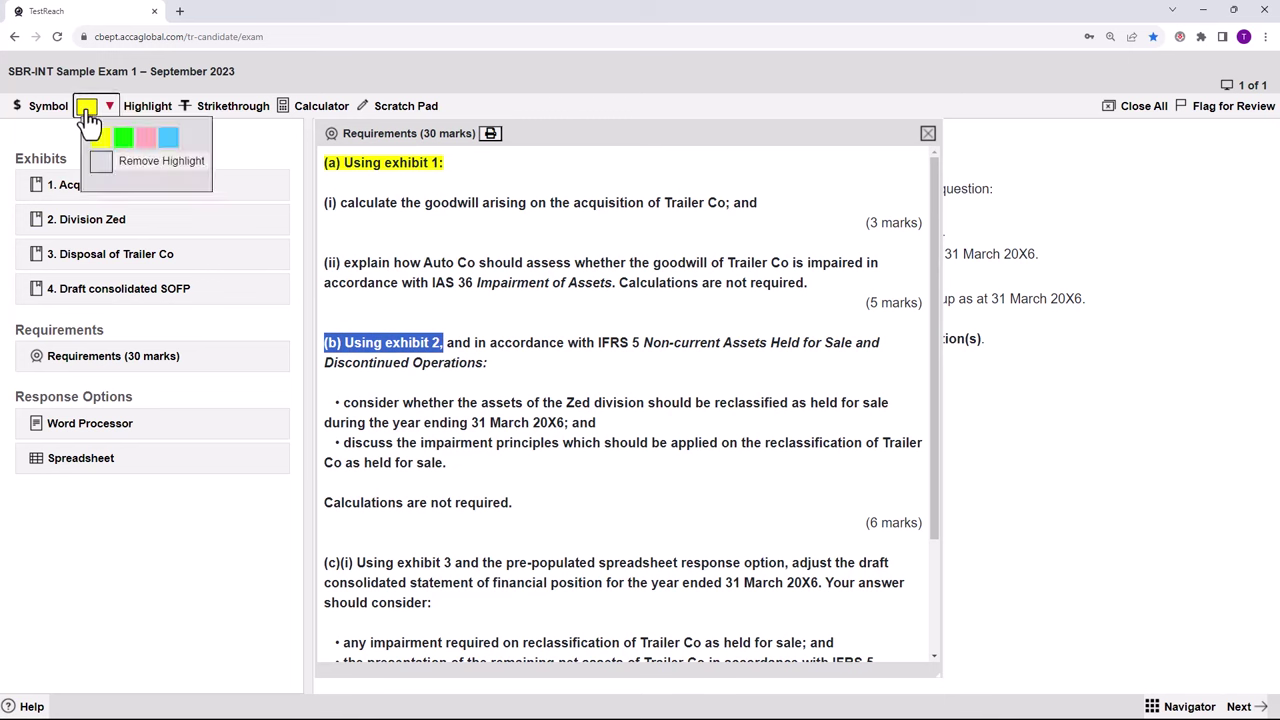
click(104, 137)
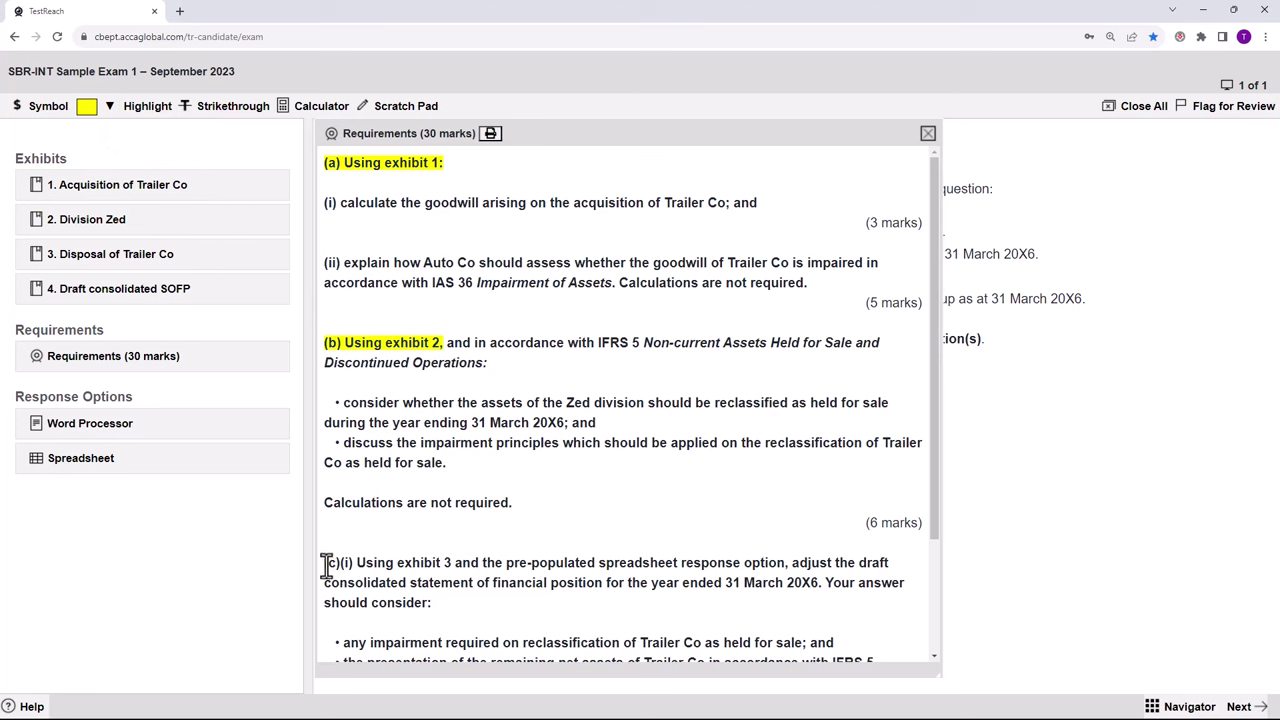
drag(326, 565, 463, 565)
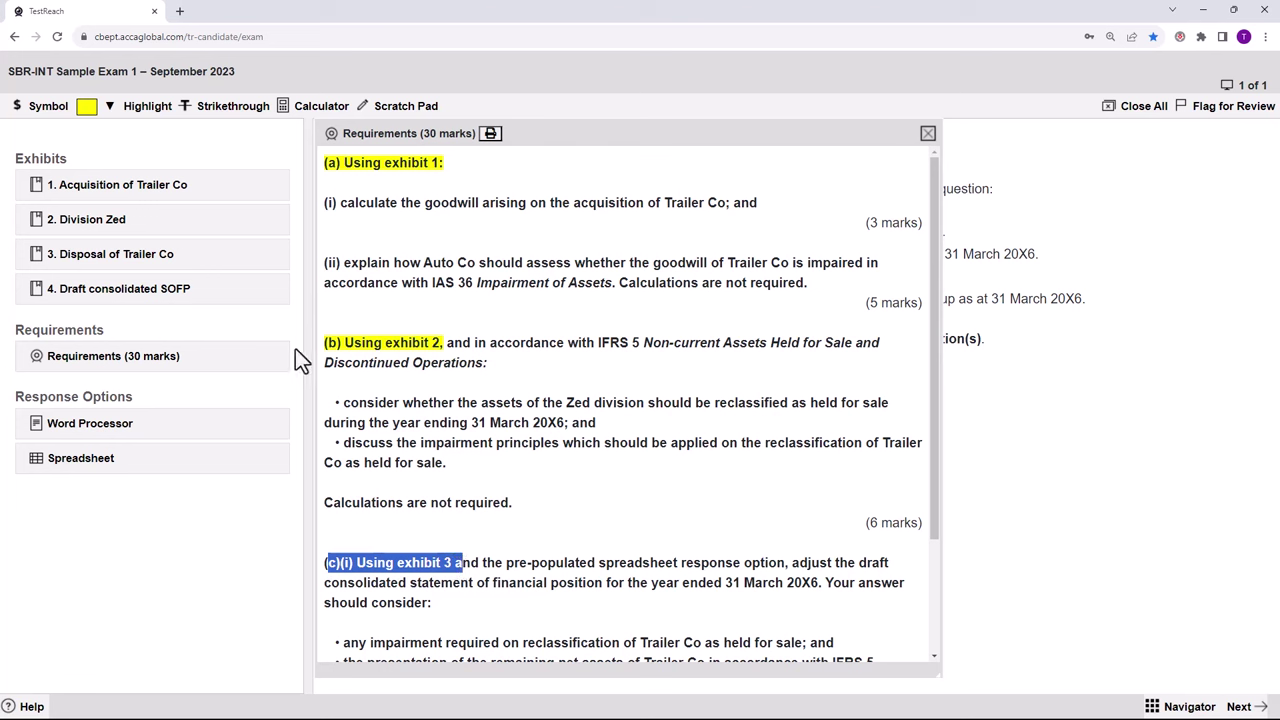
click(87, 107)
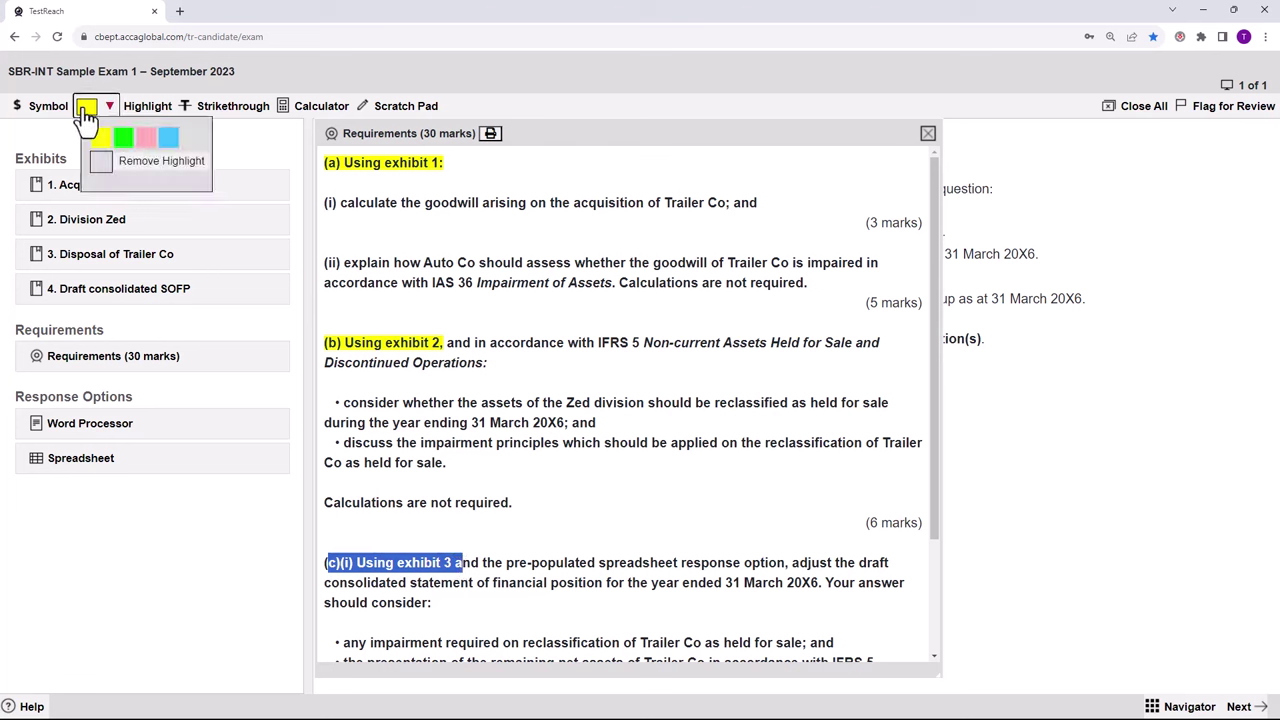
click(99, 139)
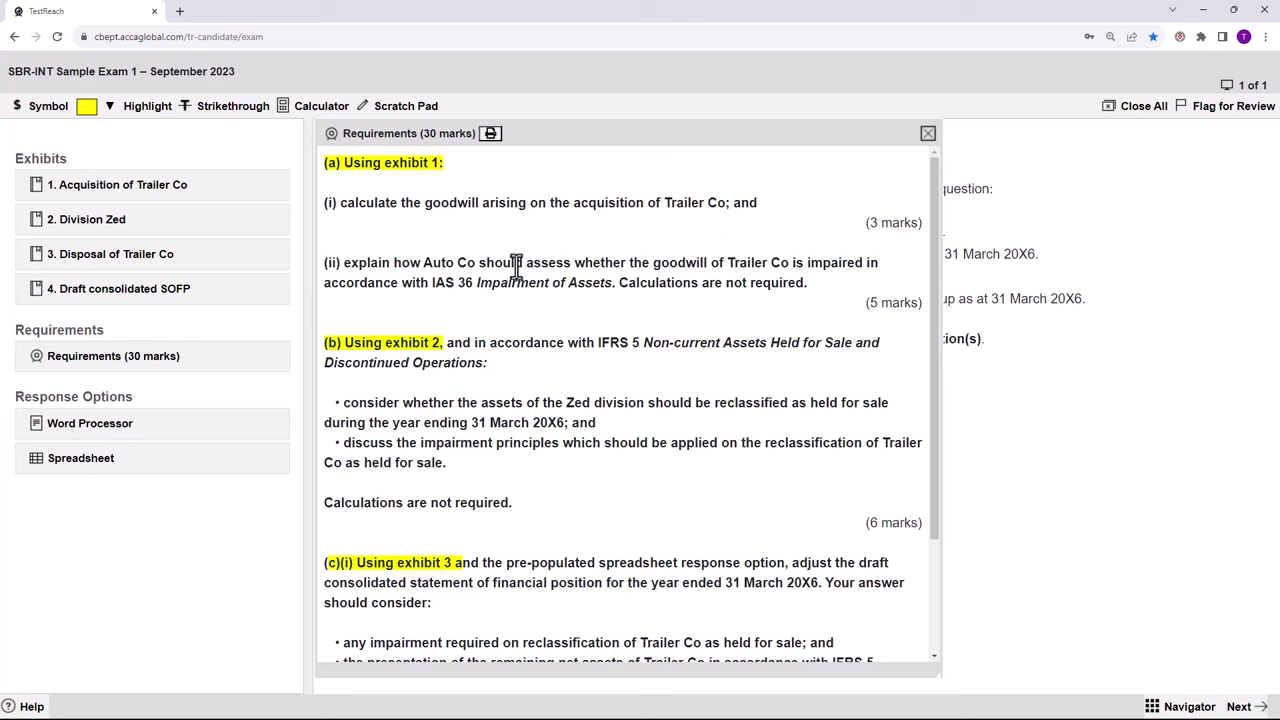
Close the requirements and arrange the Word Processor response side by side with exhibit 1, Acquisition of Trailer Co.
drag(516, 262, 708, 262)
click(576, 281)
click(928, 136)
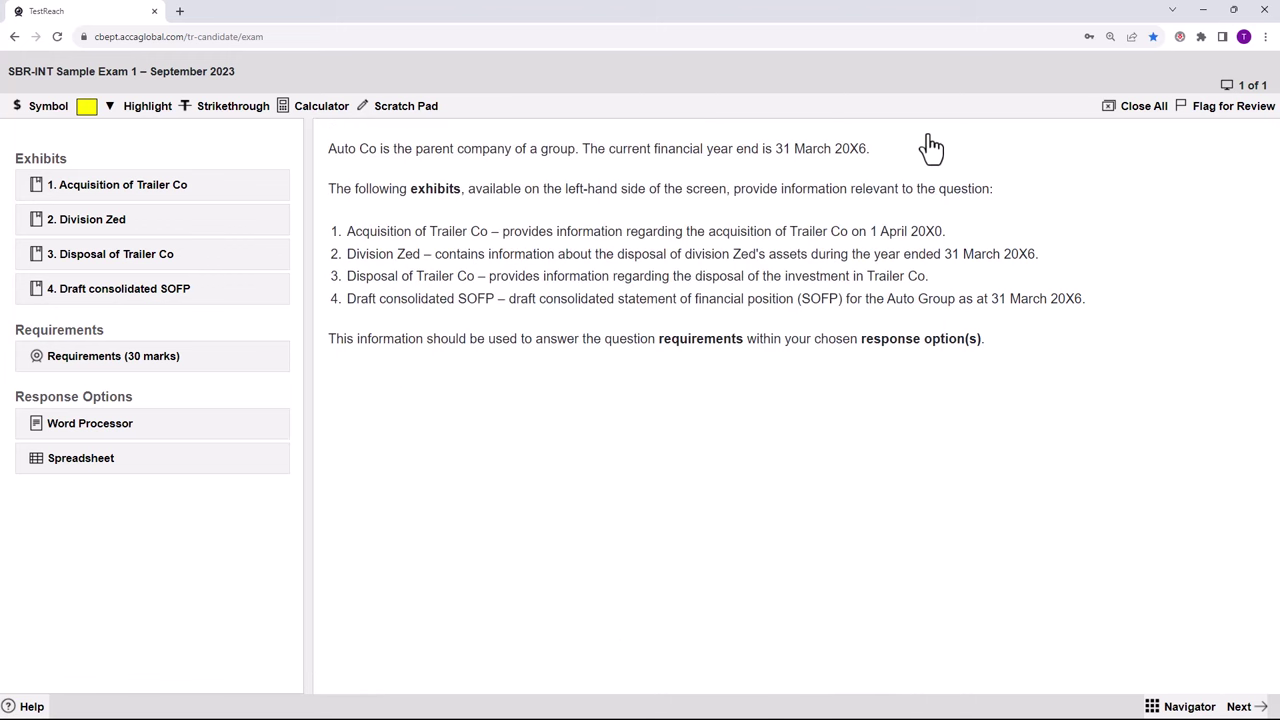
click(115, 440)
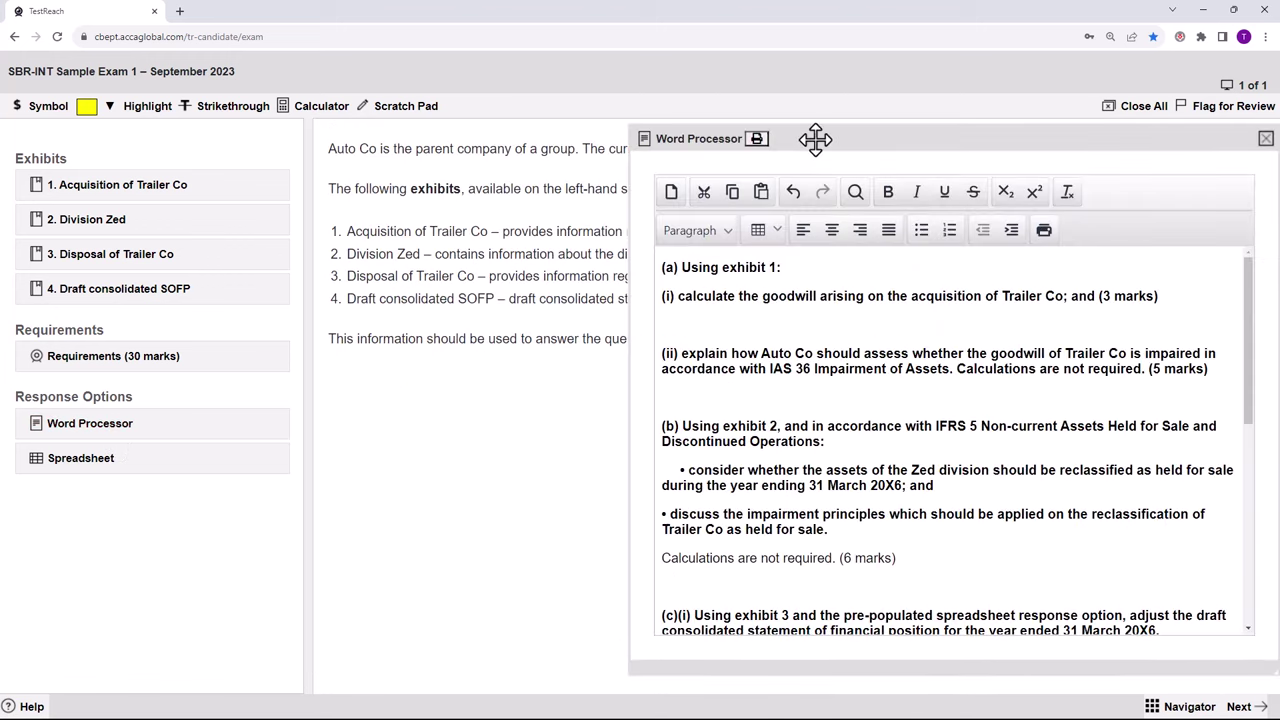
mouse_move(811, 139)
mouse_down()
mouse_move(623, 160)
mouse_move(810, 134)
mouse_up()
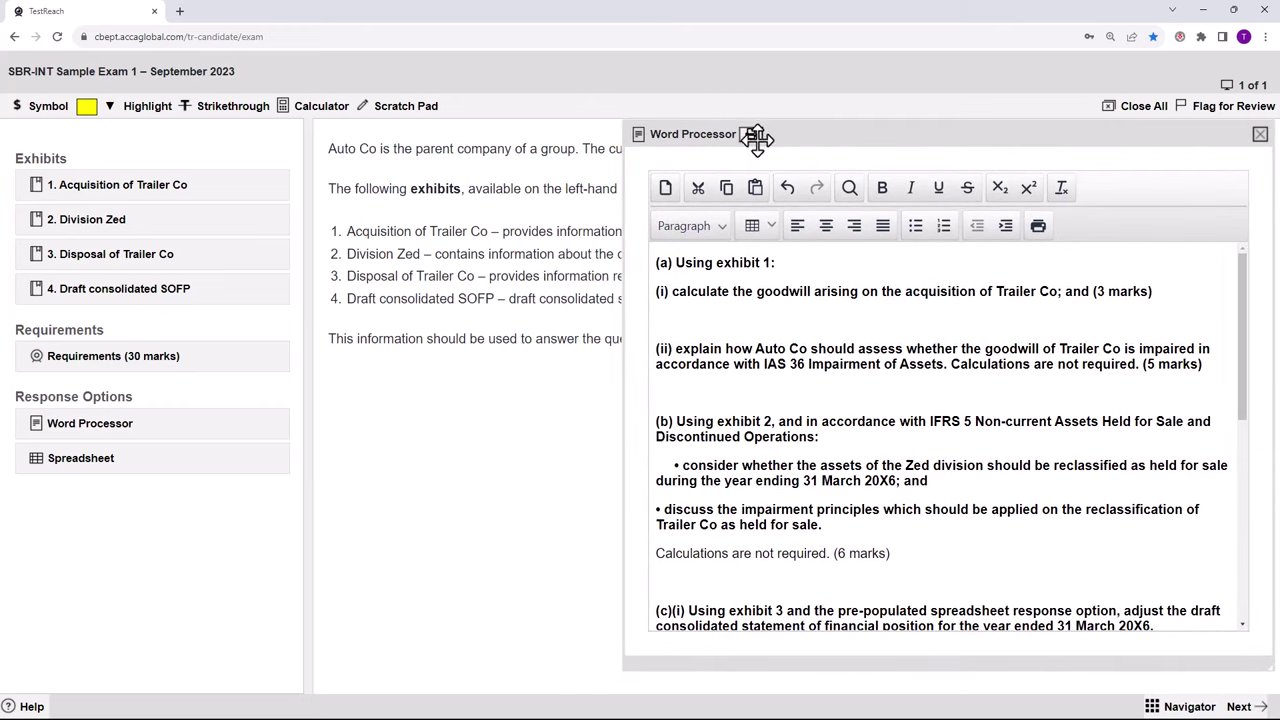
click(85, 203)
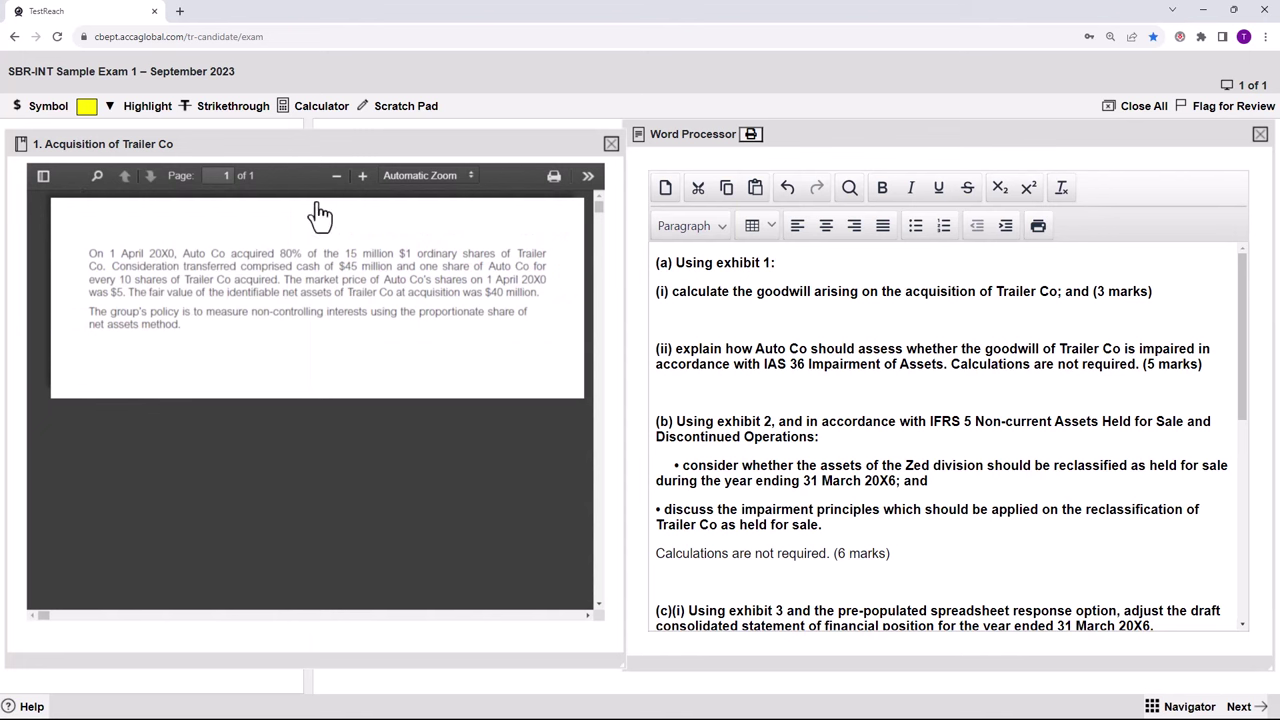
drag(390, 145, 386, 135)
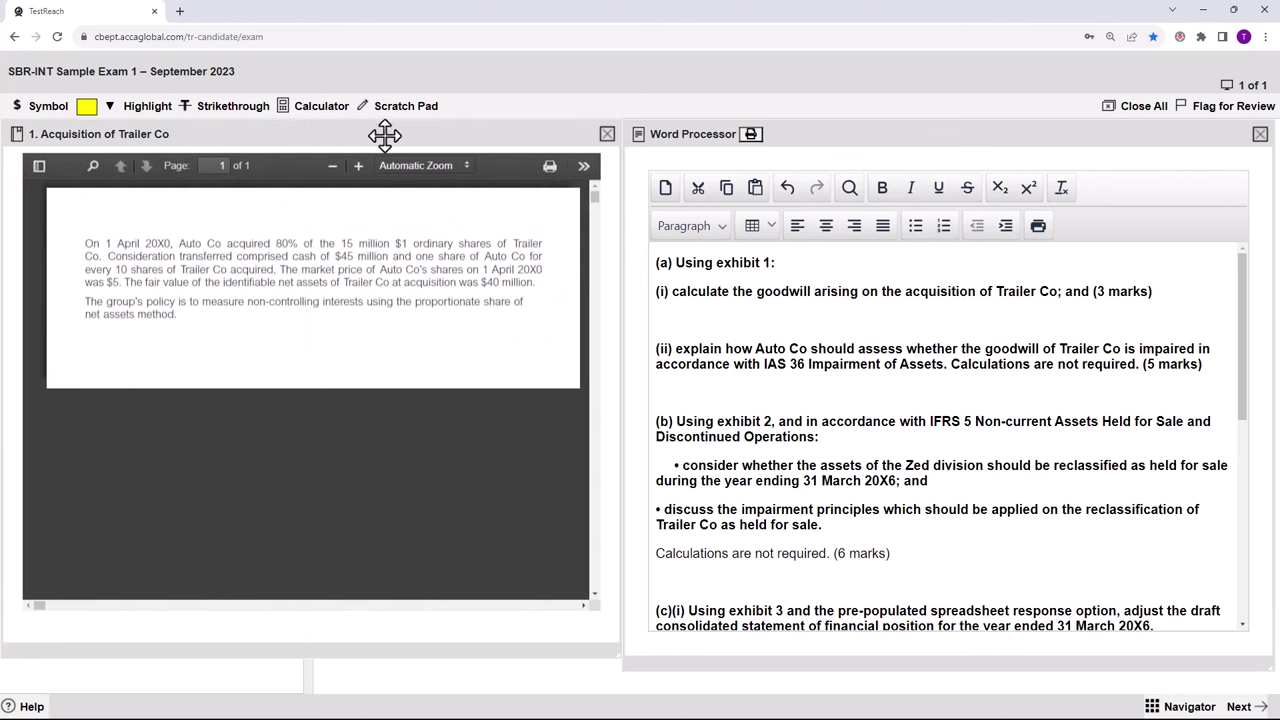
Insert a table of four columns and five rows below requirement (a)(i) in the Word Processor response.
click(1157, 297)
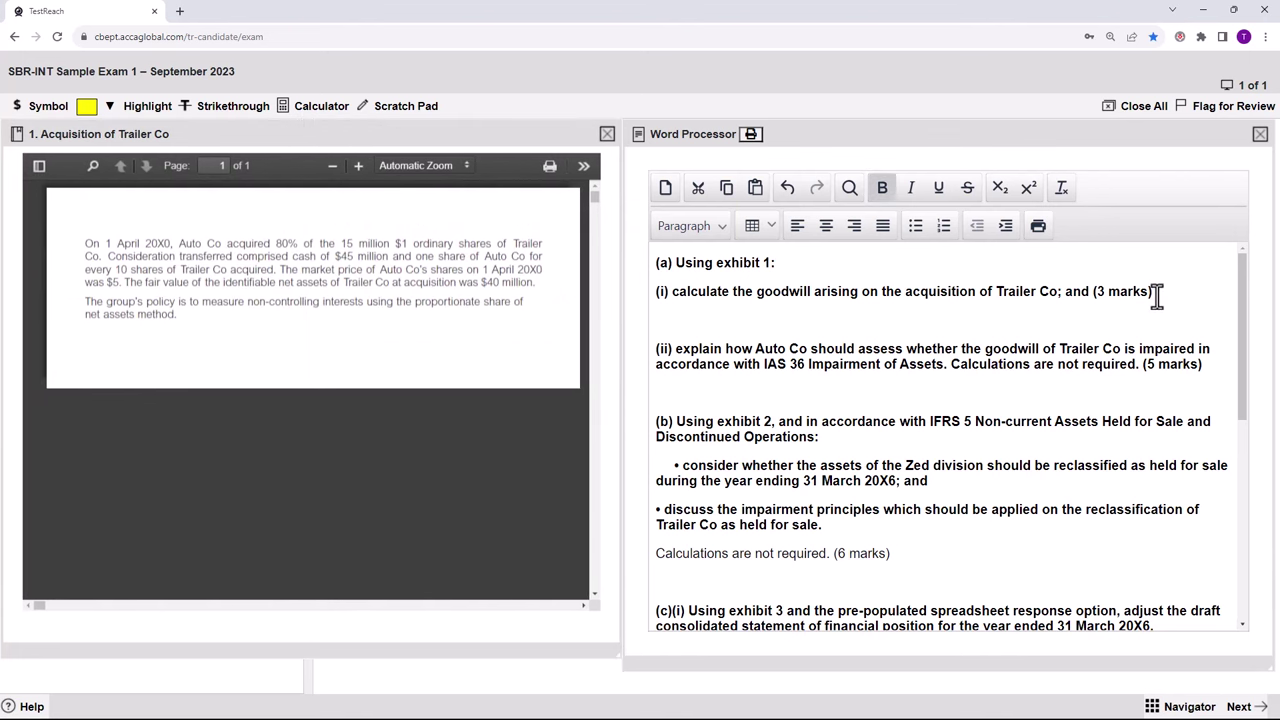
key(Return)
key(Return)
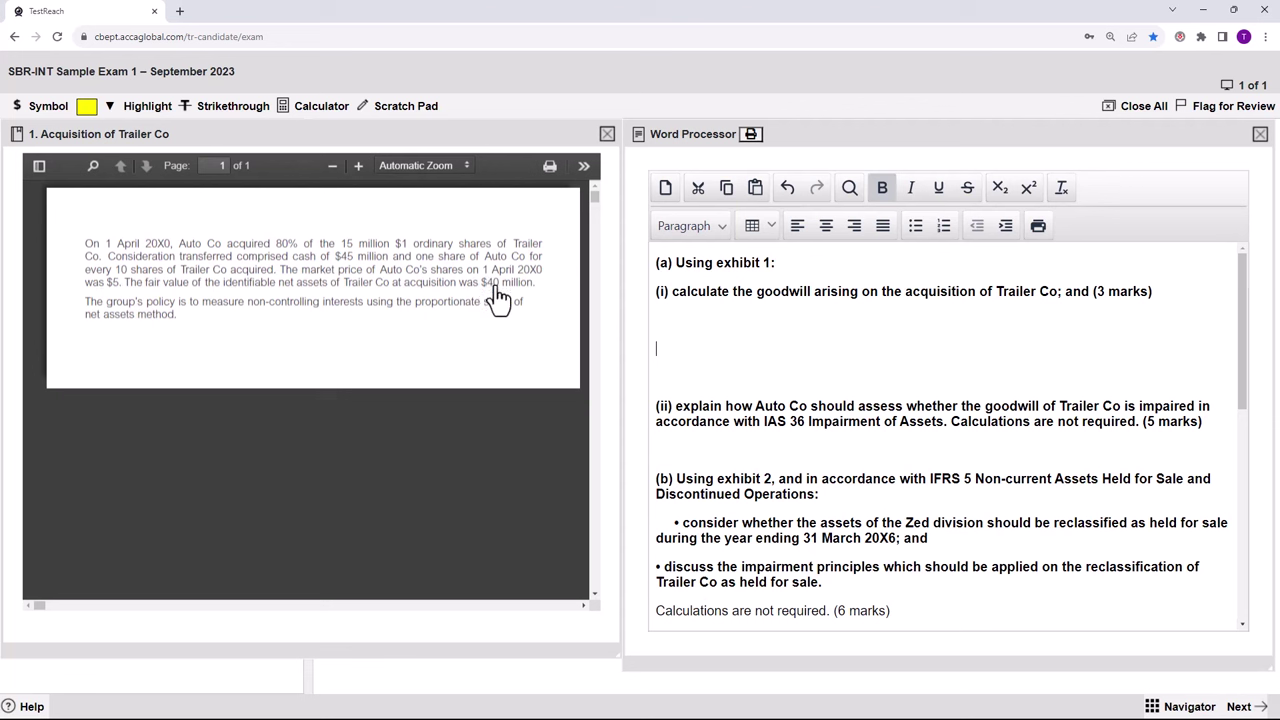
click(776, 230)
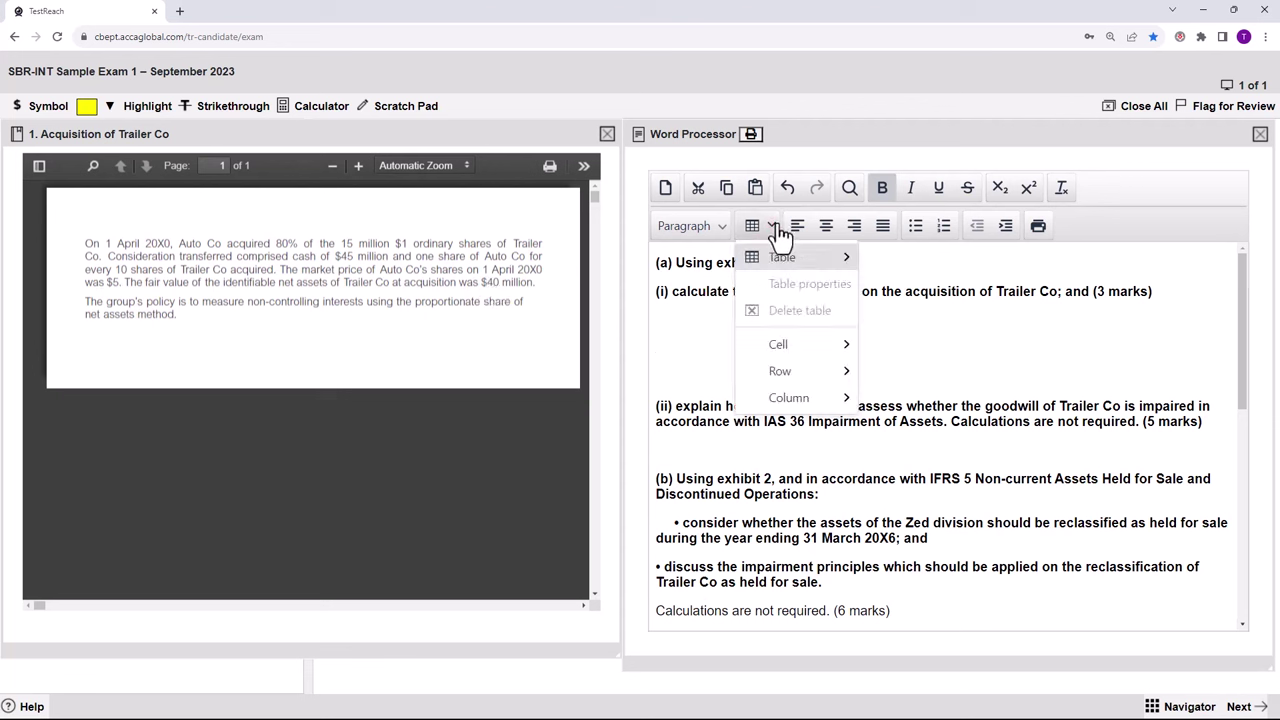
mouse_move(780, 256)
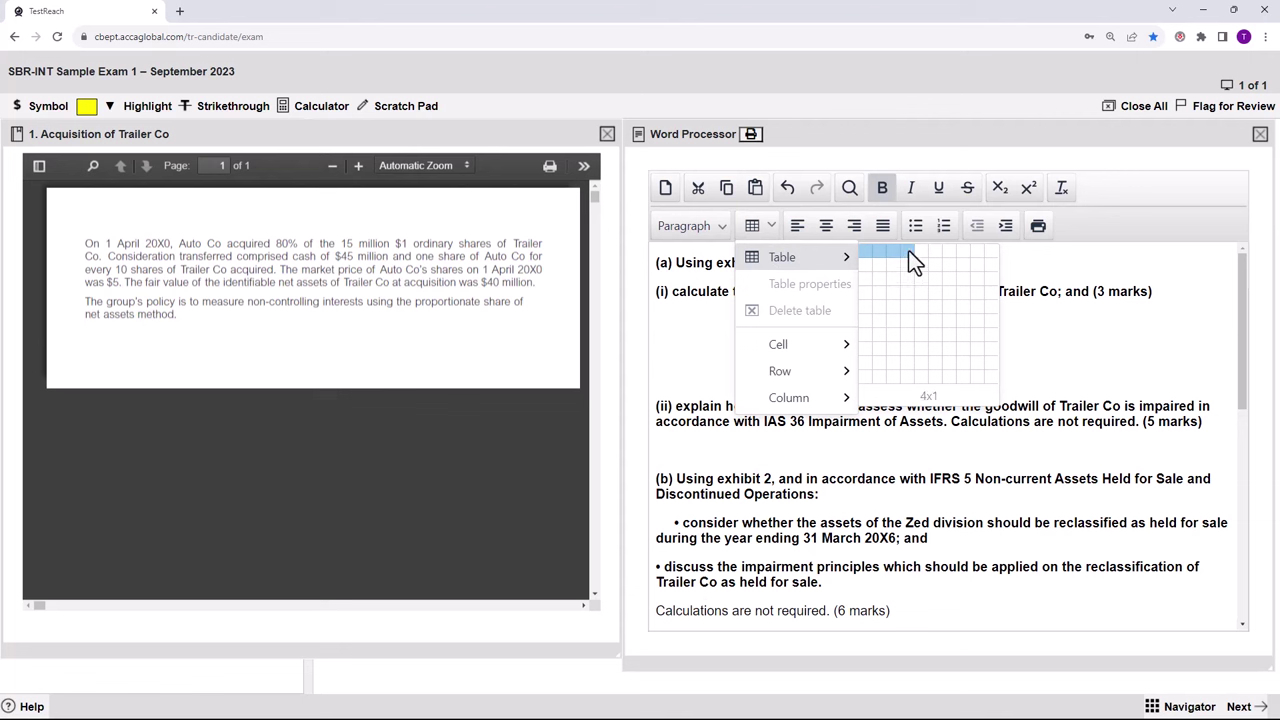
click(906, 304)
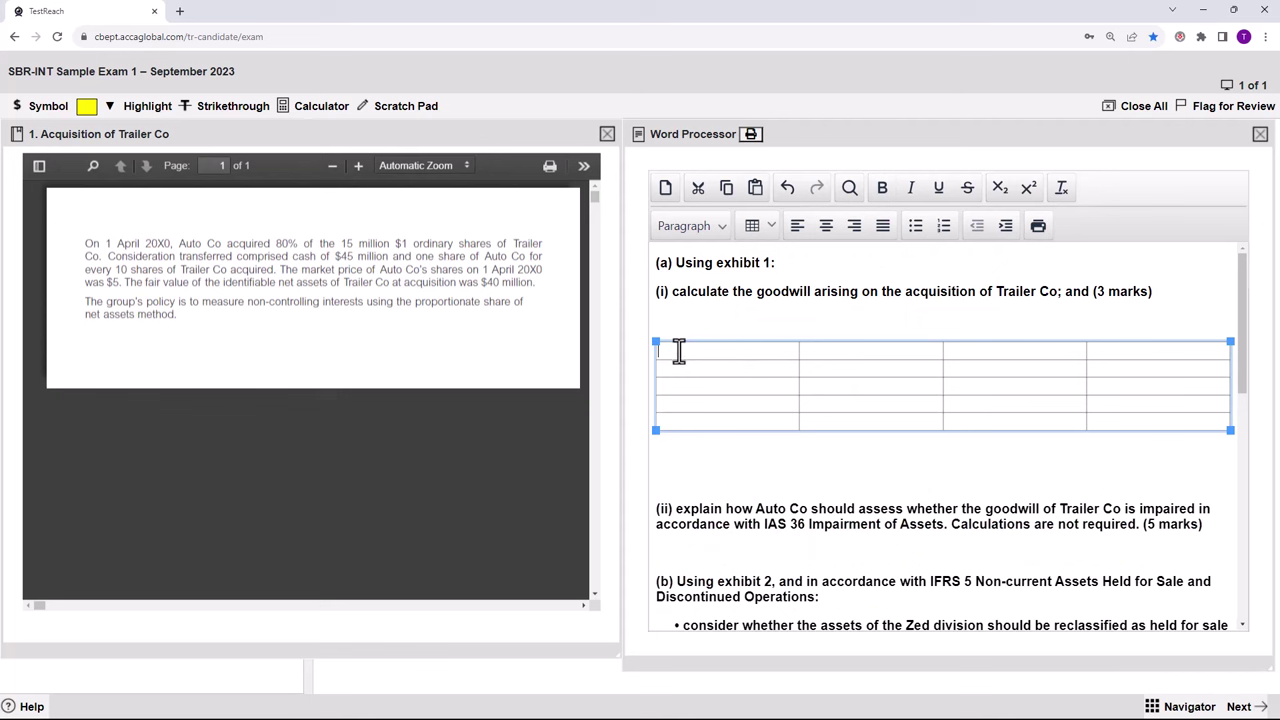
Fill the table's first row with the label "P' Inv - cash" and the amount 45 in the third column.
text(P' Inv  - cash)
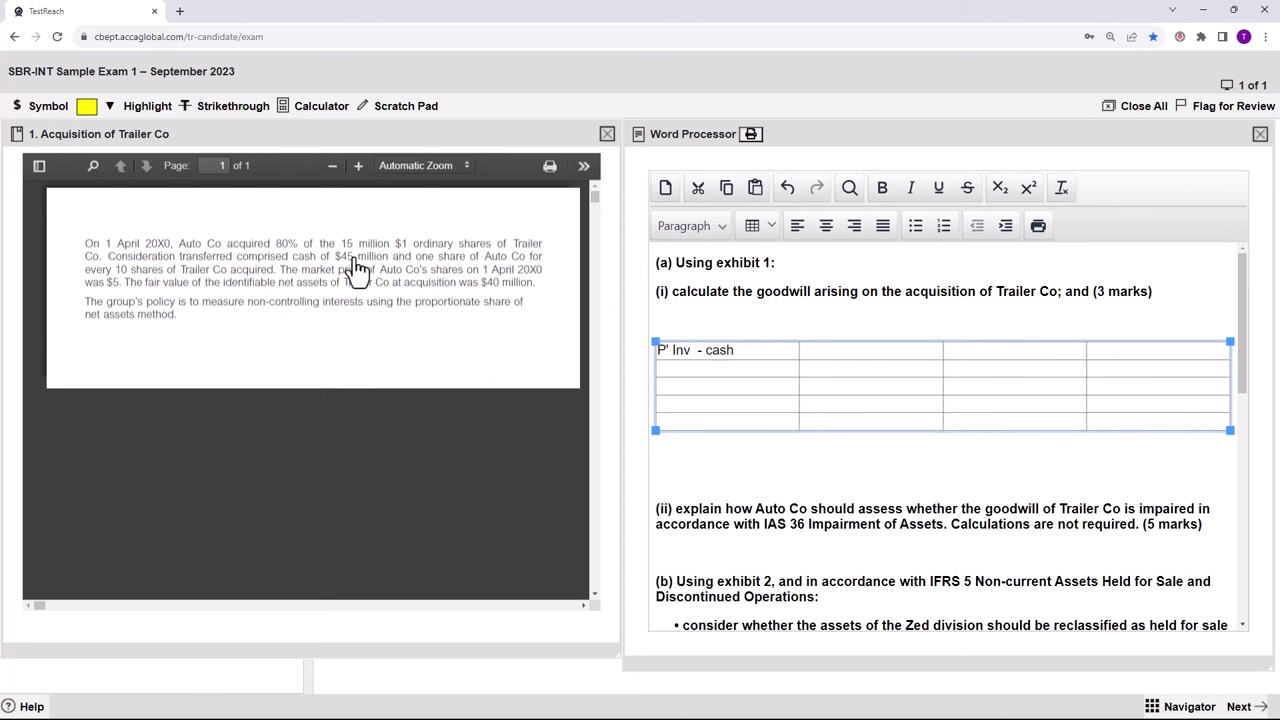
click(816, 352)
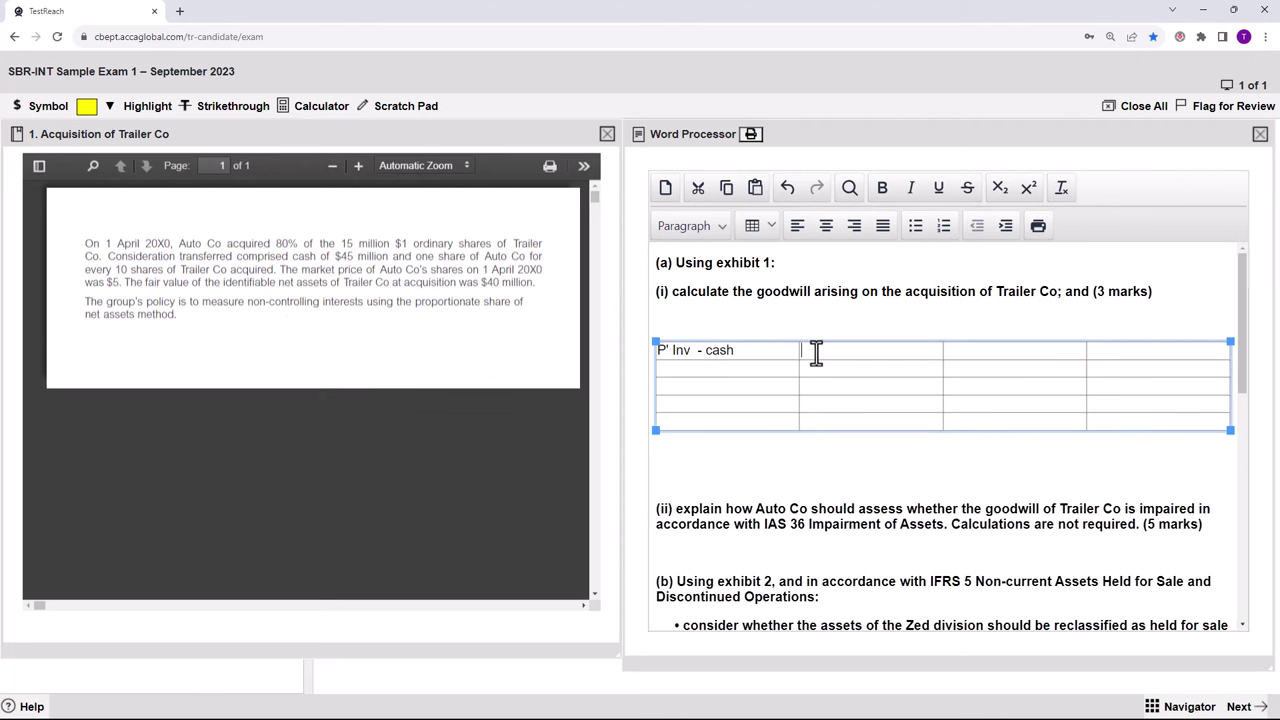
text(45)
key(BackSpace)
key(BackSpace)
text(45)
Label the second row "shares" and enter the working "1/10 x 80% x 15 x $5" beside it.
click(716, 372)
text(shares)
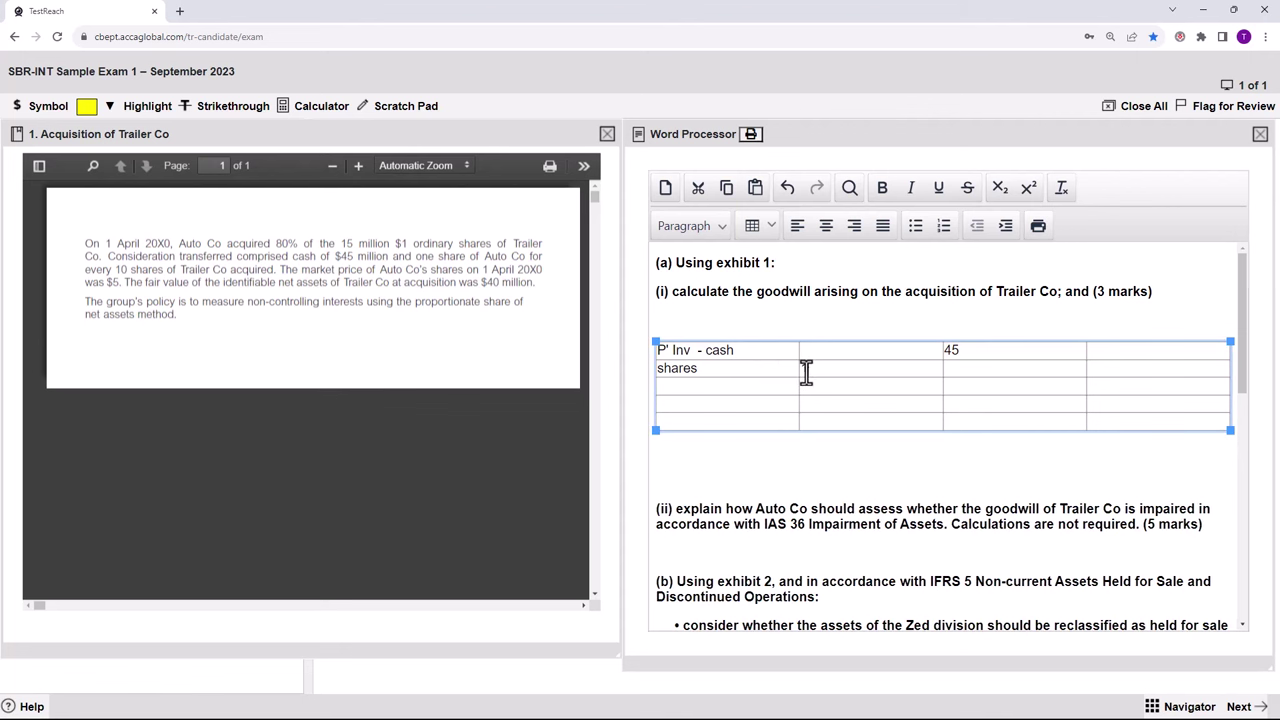
text(10 x 80% x 15 x $5)
Work out 0.1 x 0.8 x 15 x 5 with the exam calculator and enter 6 in the shares row's third column.
click(321, 105)
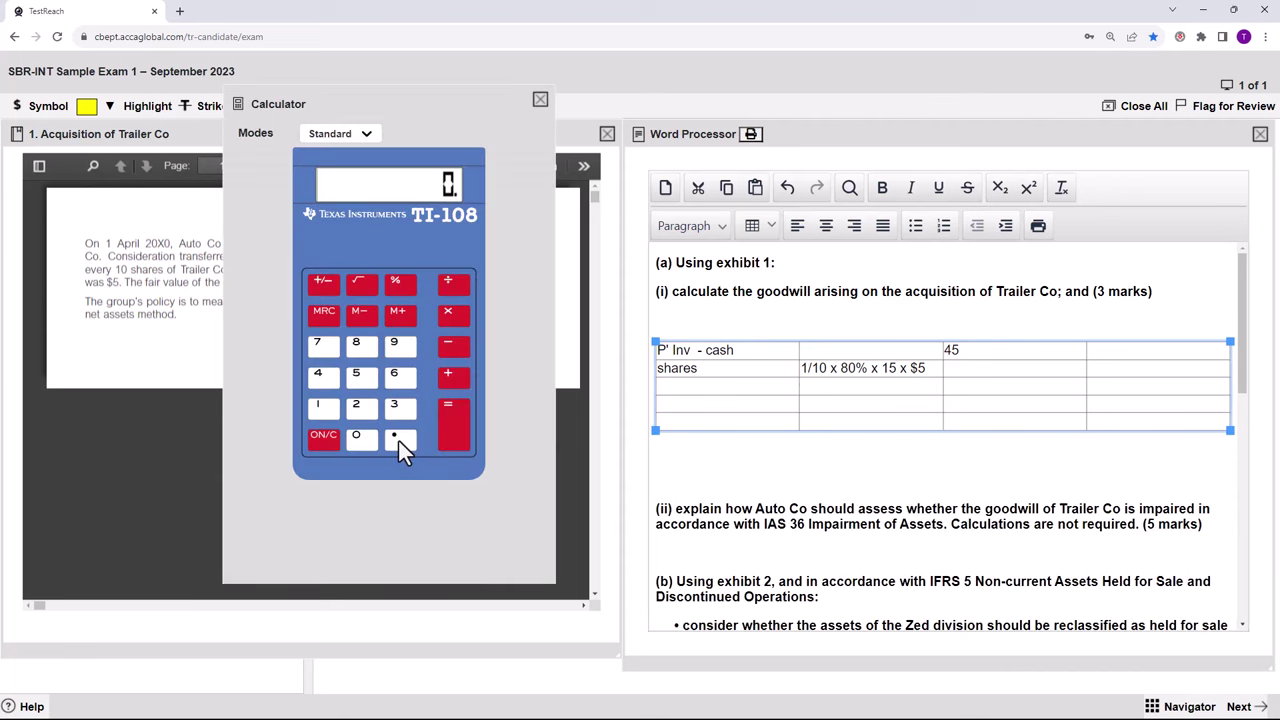
click(326, 407)
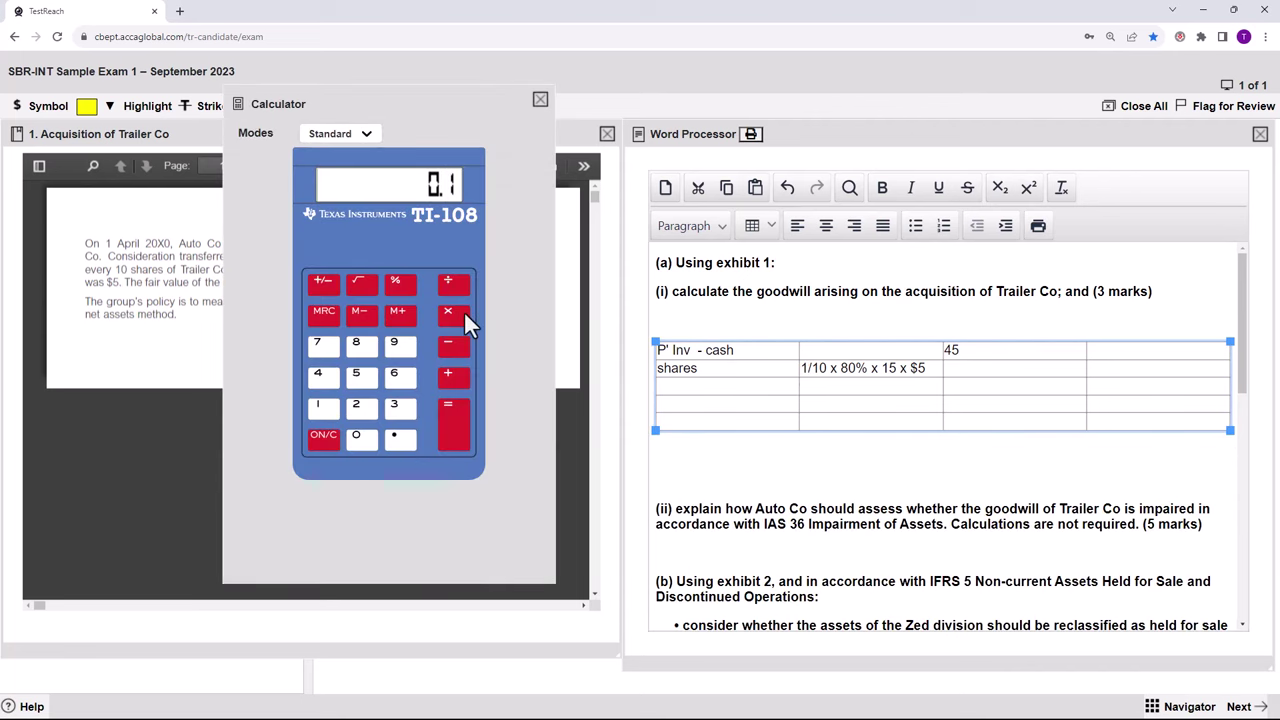
click(401, 443)
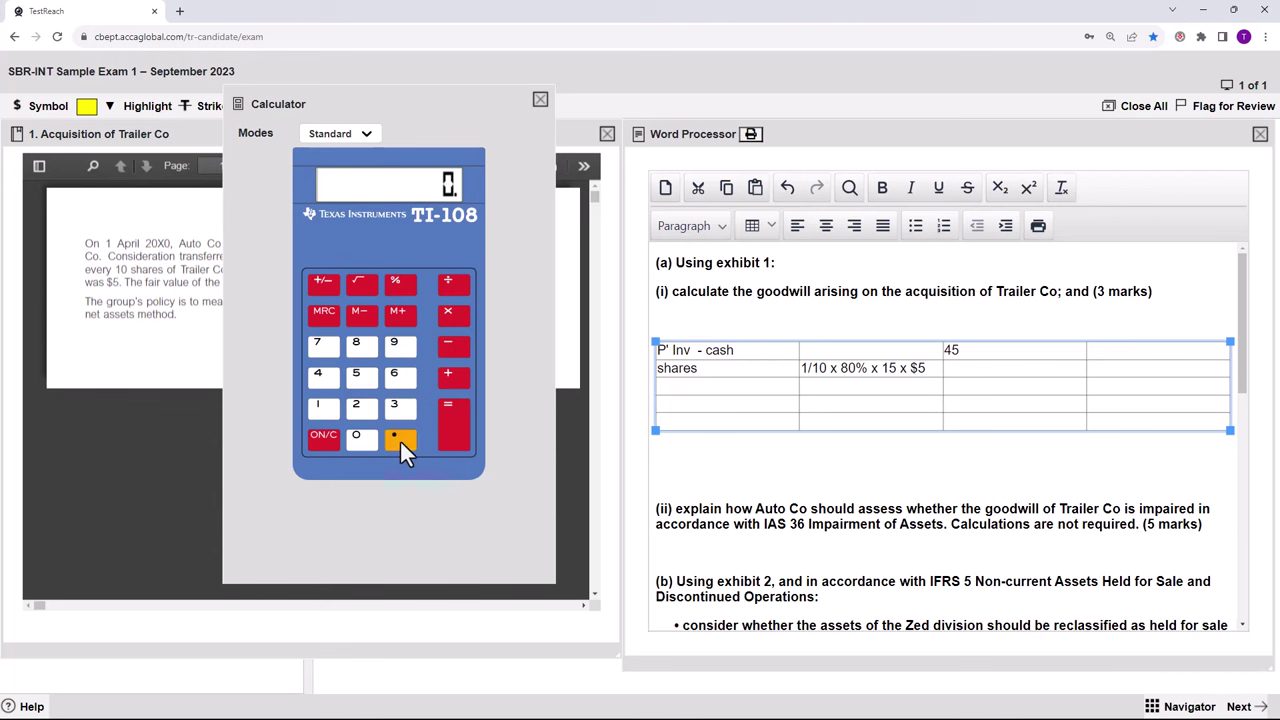
click(360, 352)
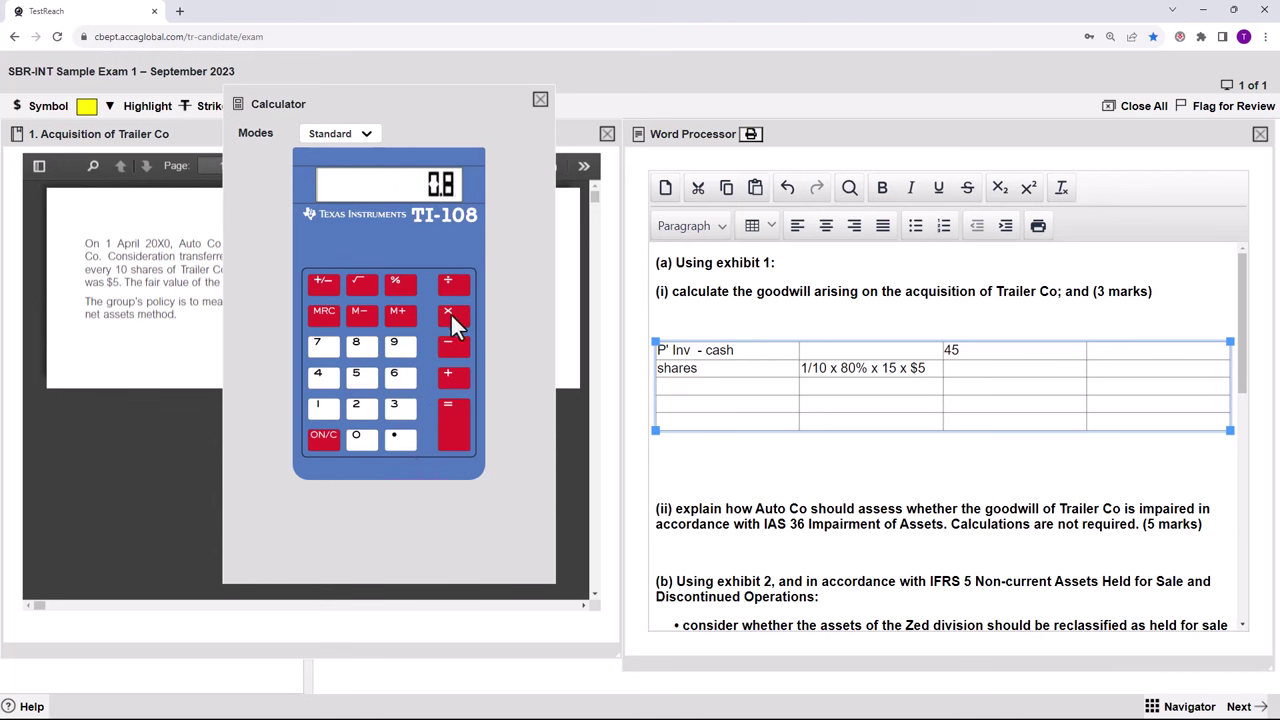
click(452, 316)
click(325, 413)
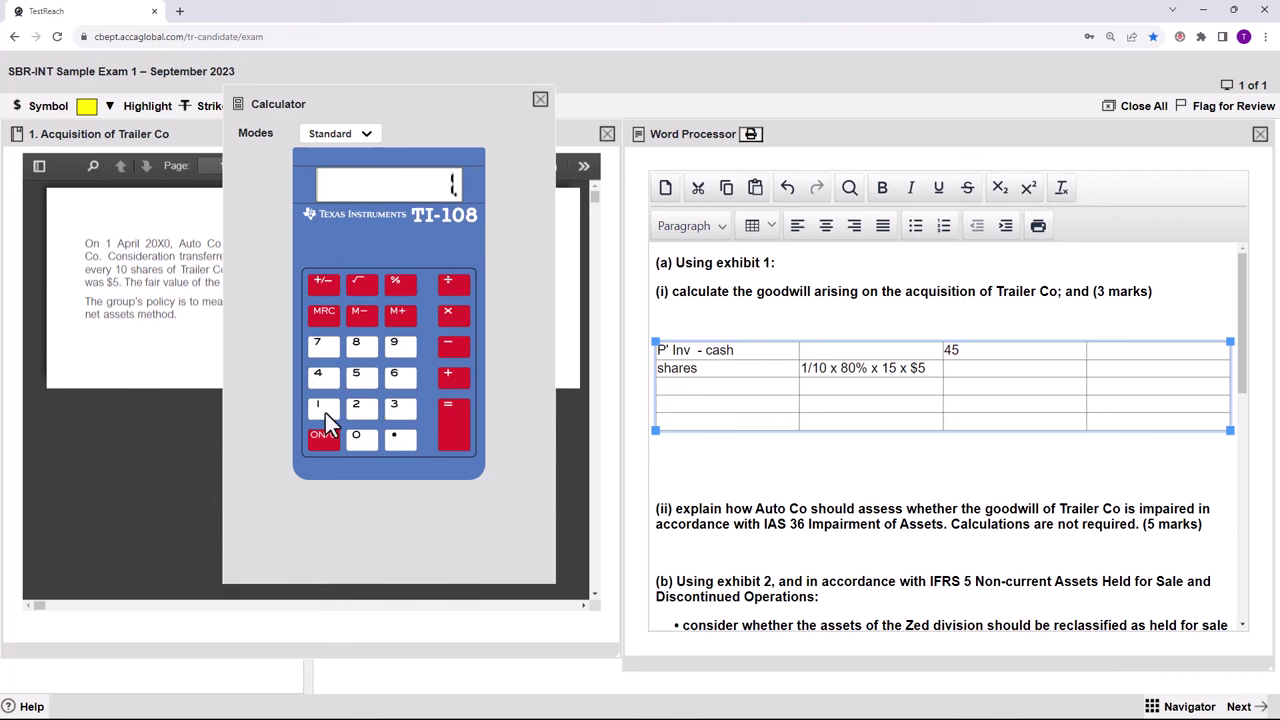
click(358, 375)
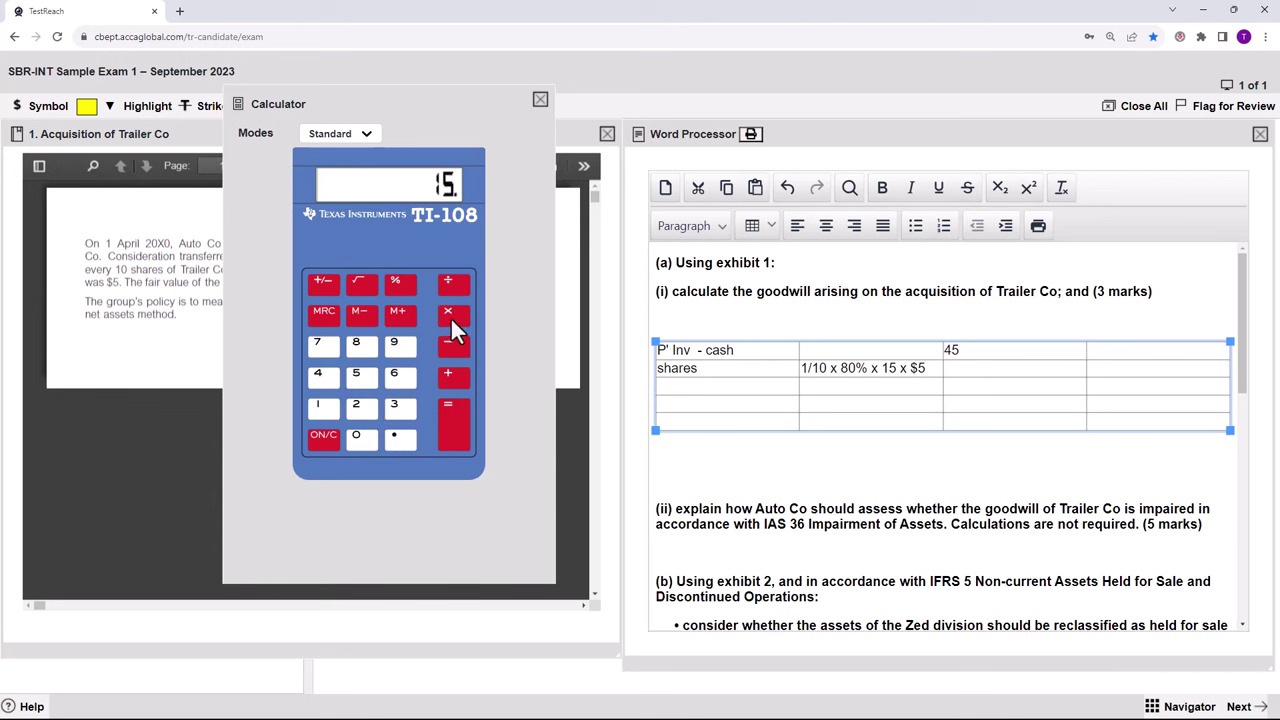
click(450, 316)
click(360, 377)
click(455, 430)
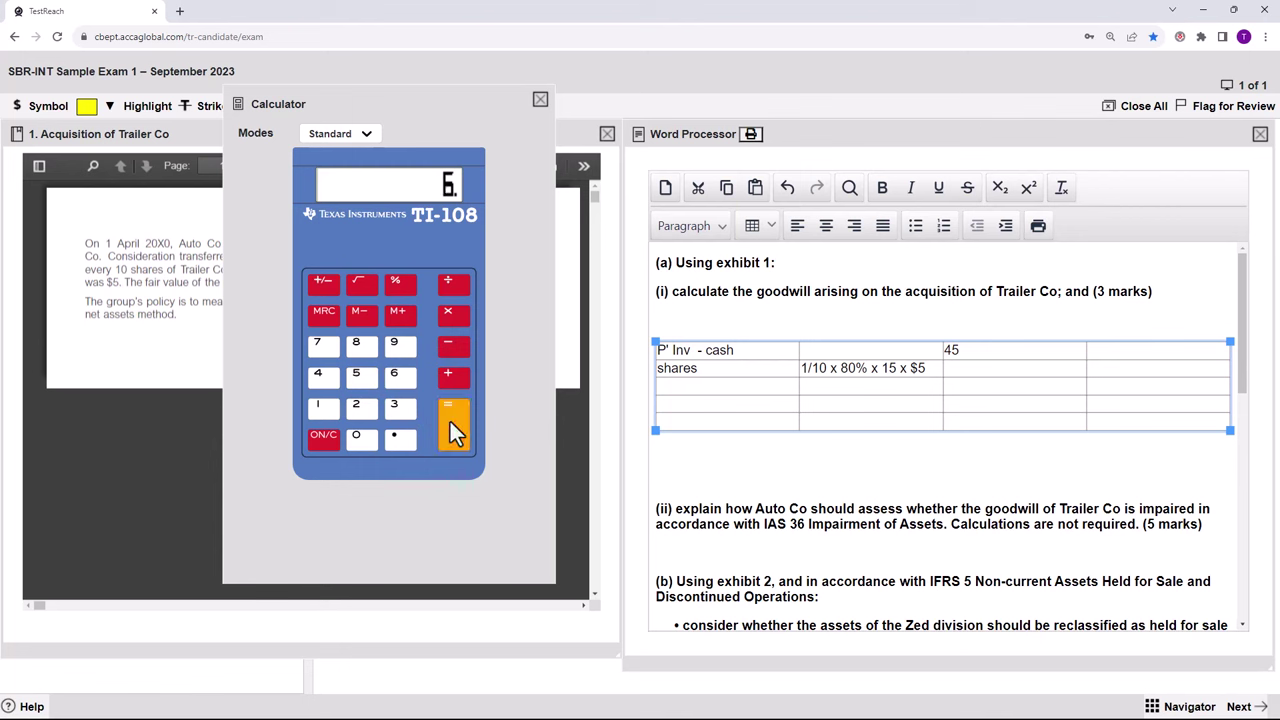
click(957, 370)
text(6)
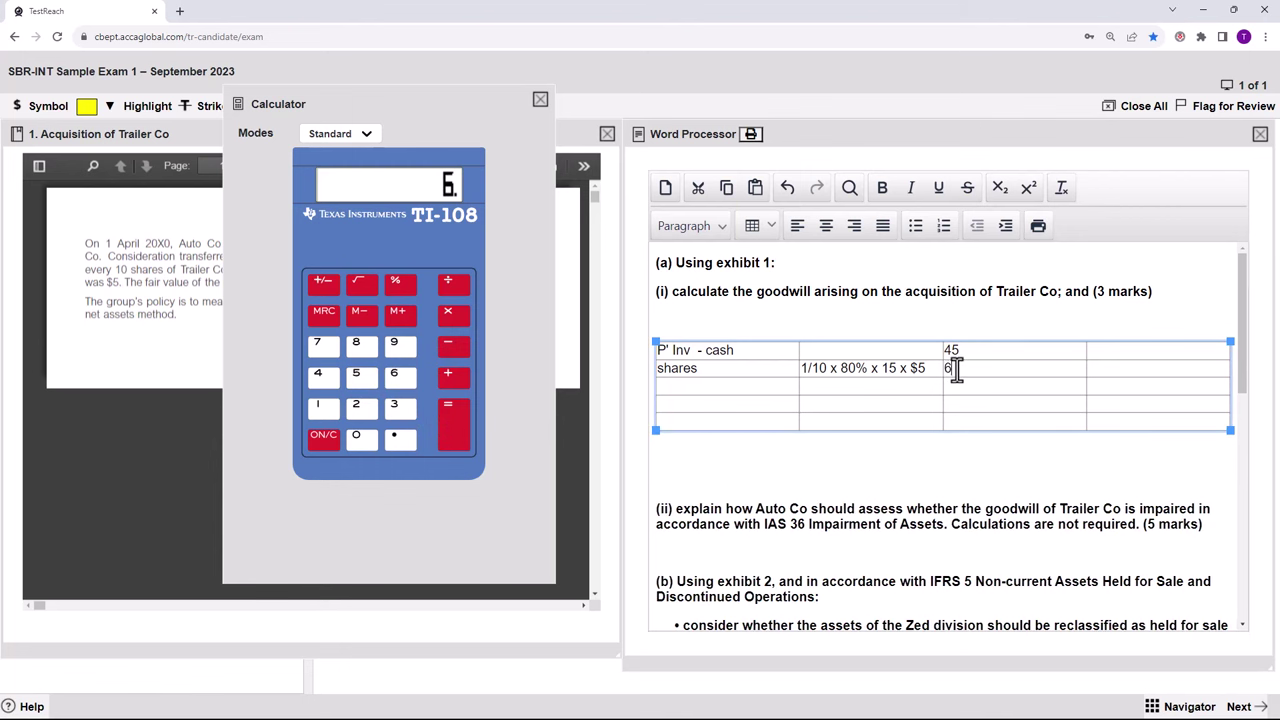
click(540, 103)
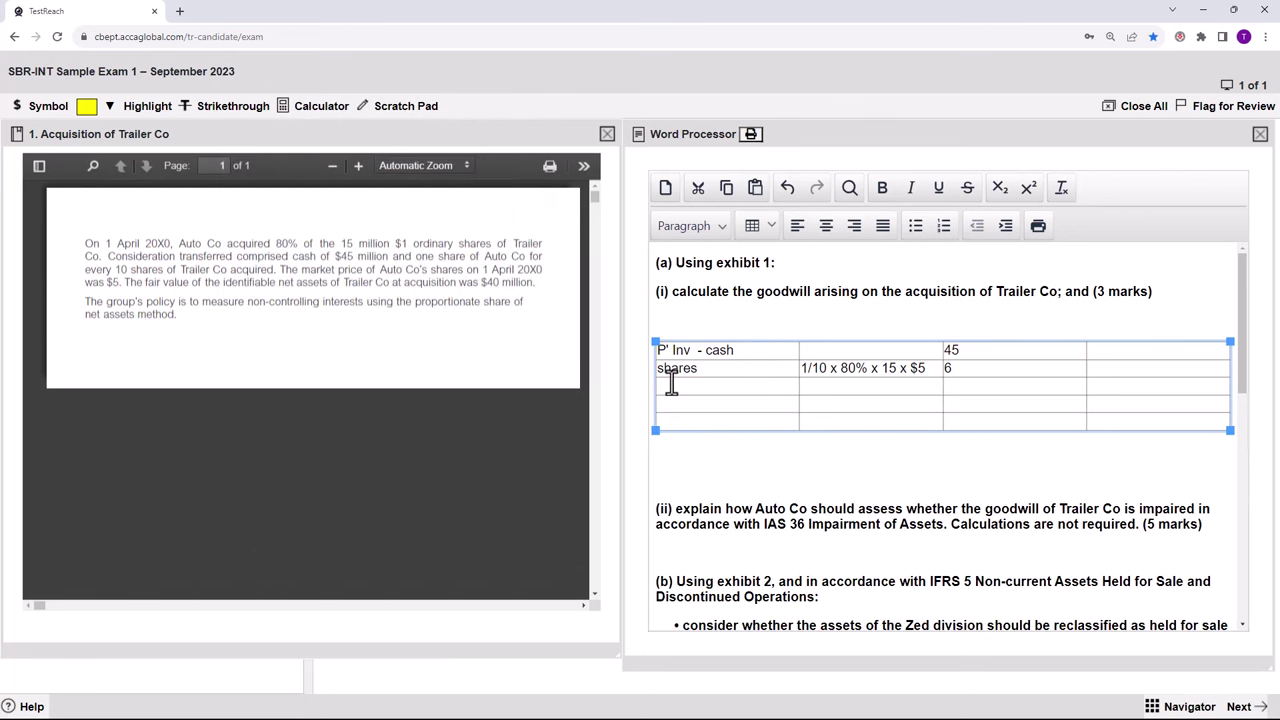
Fill the third row with the label "NCI", the working "20% x 40" and the amount 8.
click(668, 386)
text(NCI)
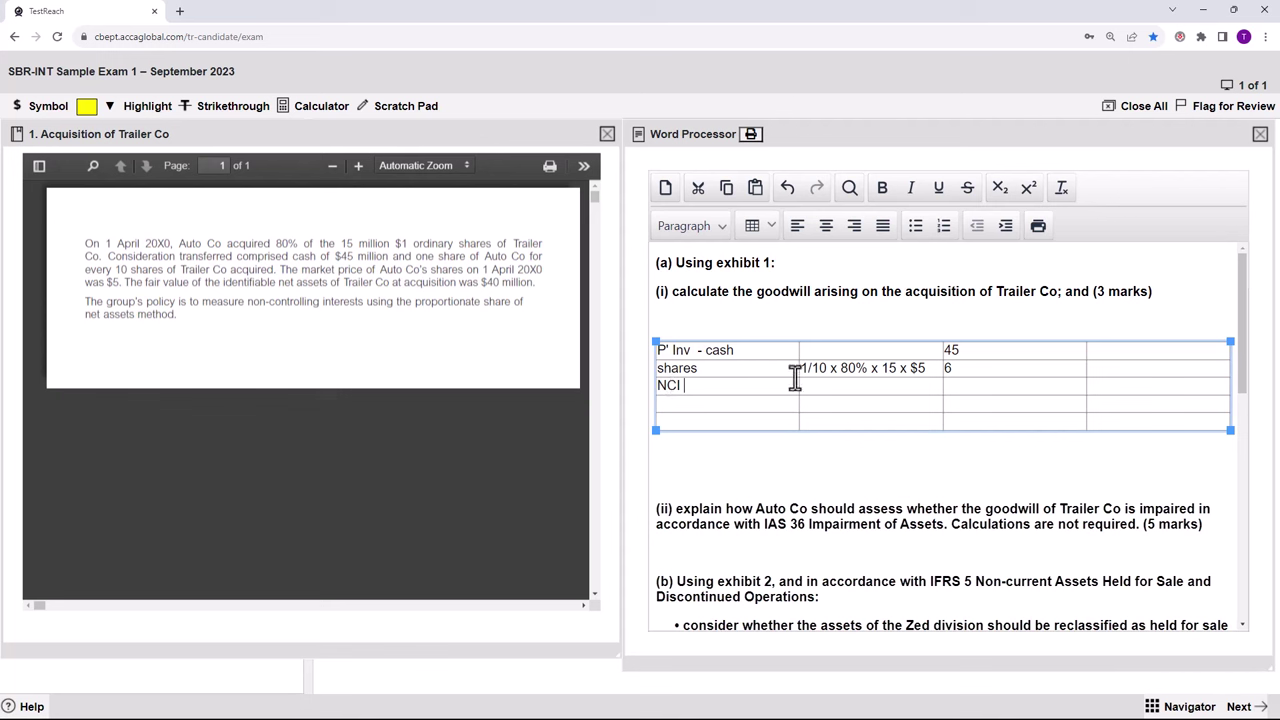
click(811, 387)
text(20% x 40)
click(956, 390)
text(8)
Add the "Less NA" row with the amount (40) and enter the total 19 in the last row's third column.
click(681, 405)
text(Less NA)
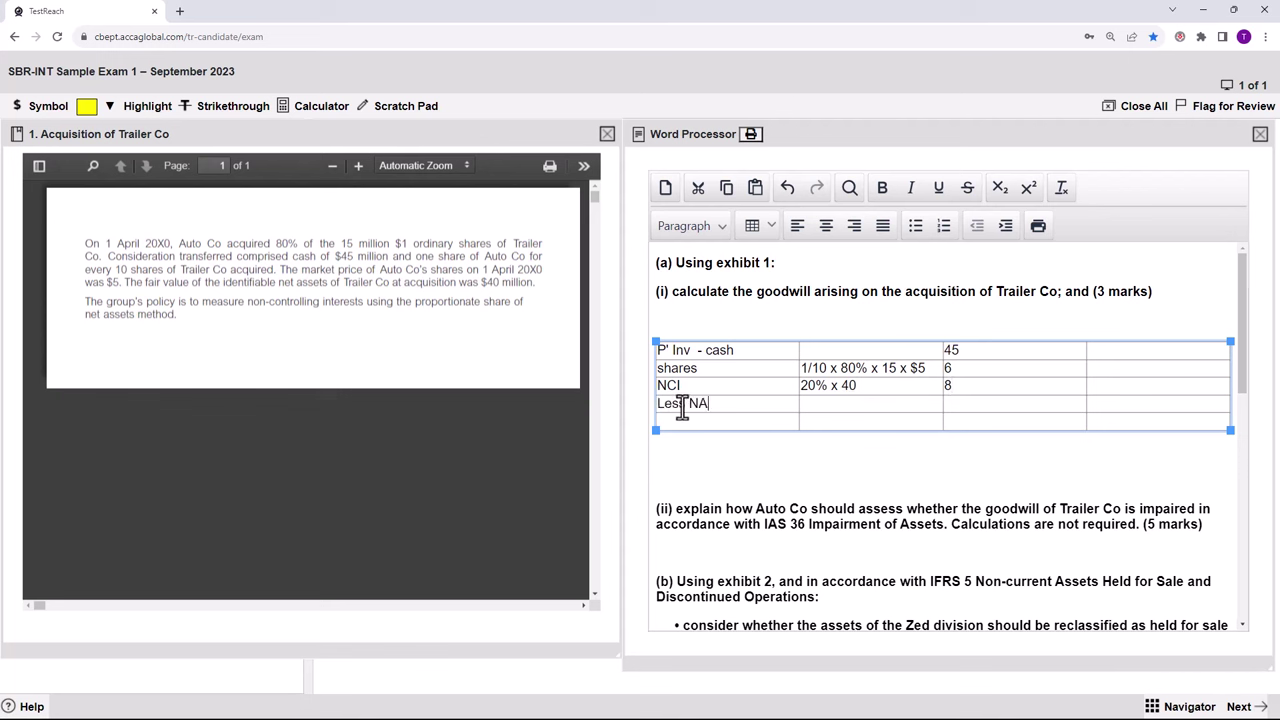
click(961, 401)
text((40))
click(955, 421)
text(19)
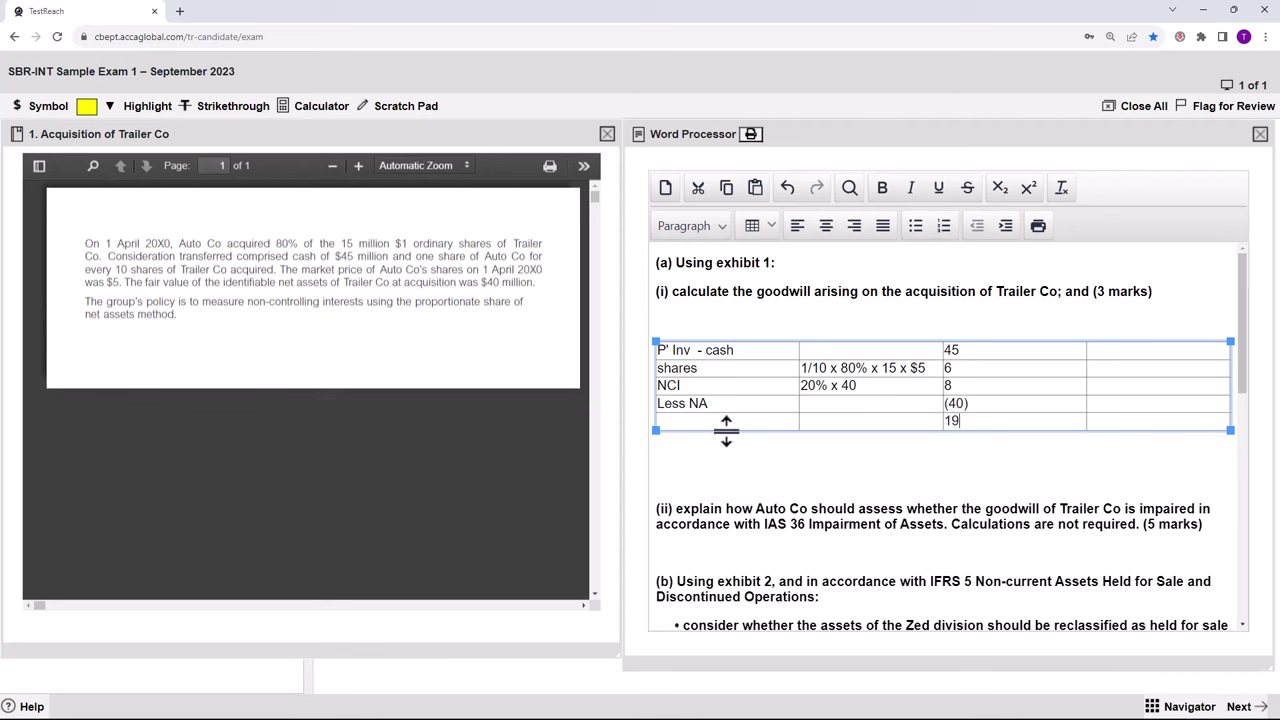
Label the table's last row "Goodwill" and centre the amounts in the third column.
click(712, 421)
text(Goodwill)
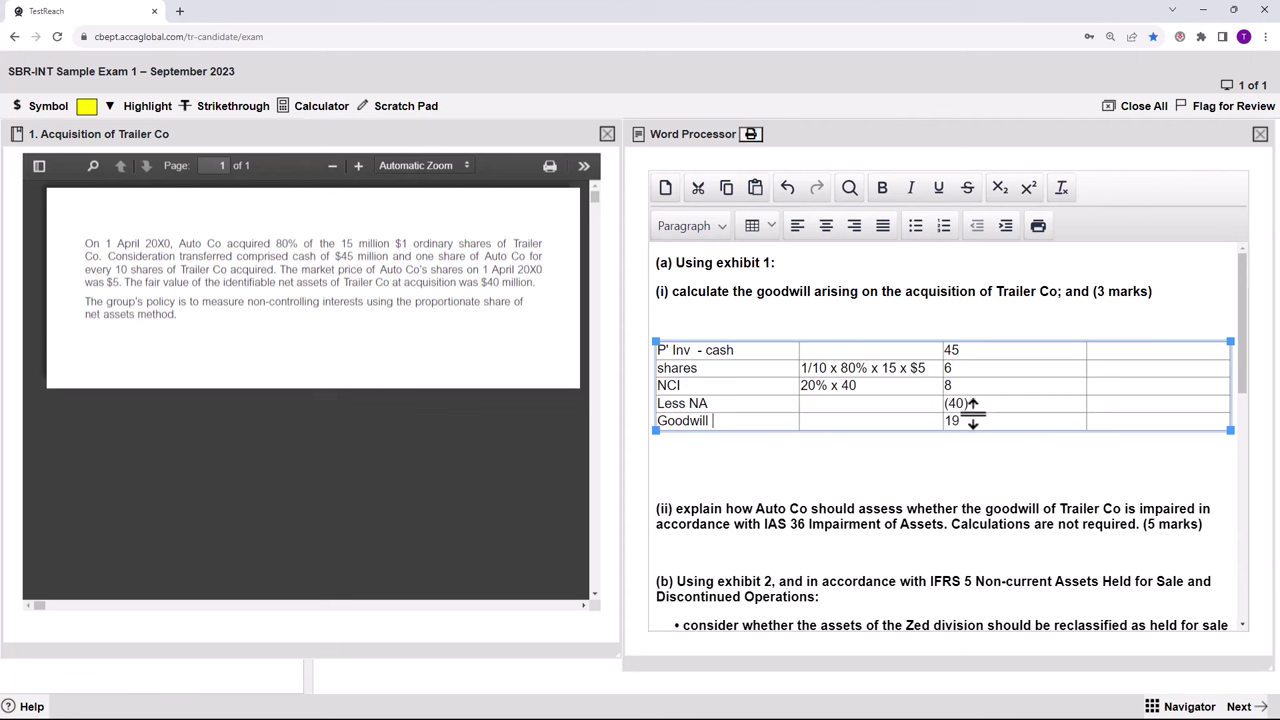
drag(960, 420, 955, 357)
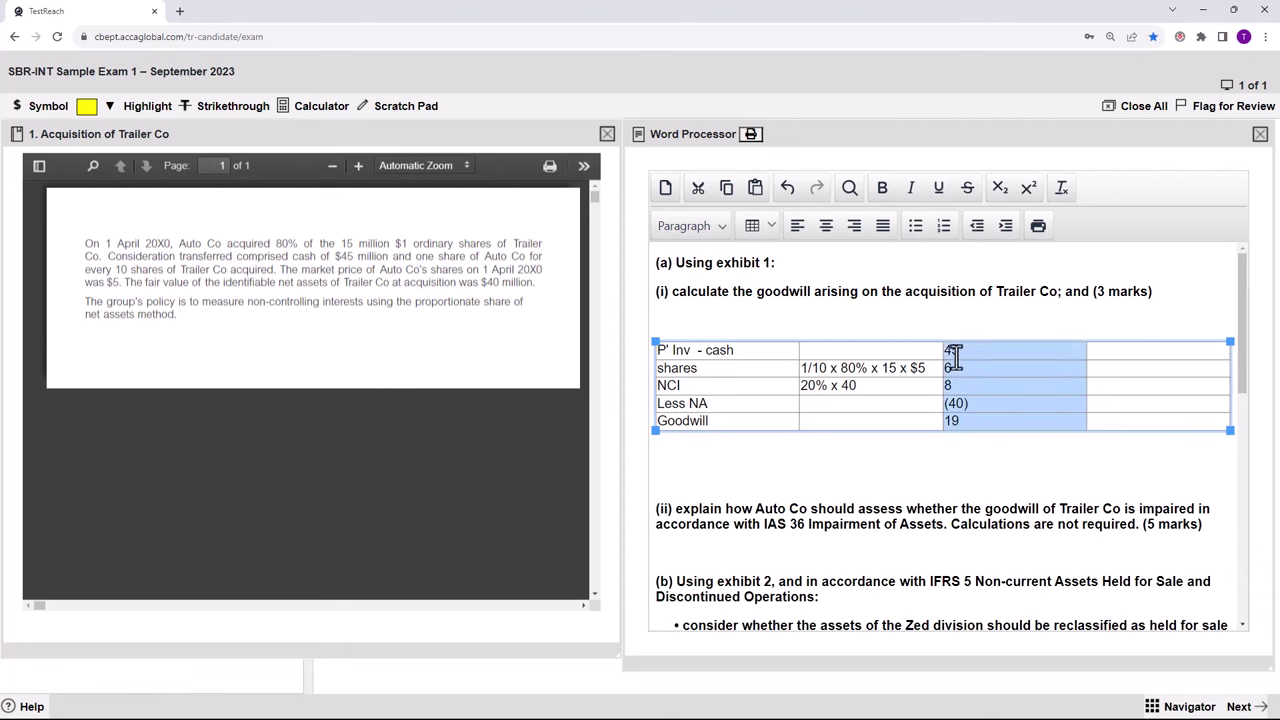
click(828, 230)
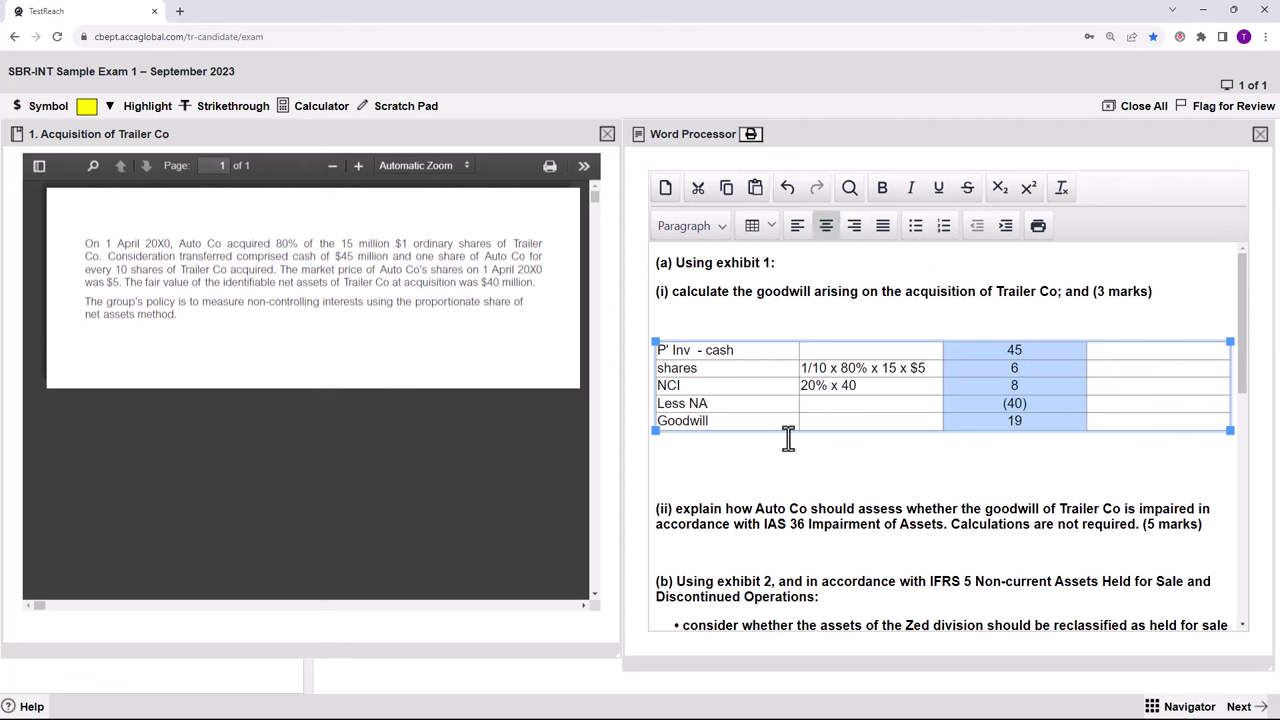
click(789, 444)
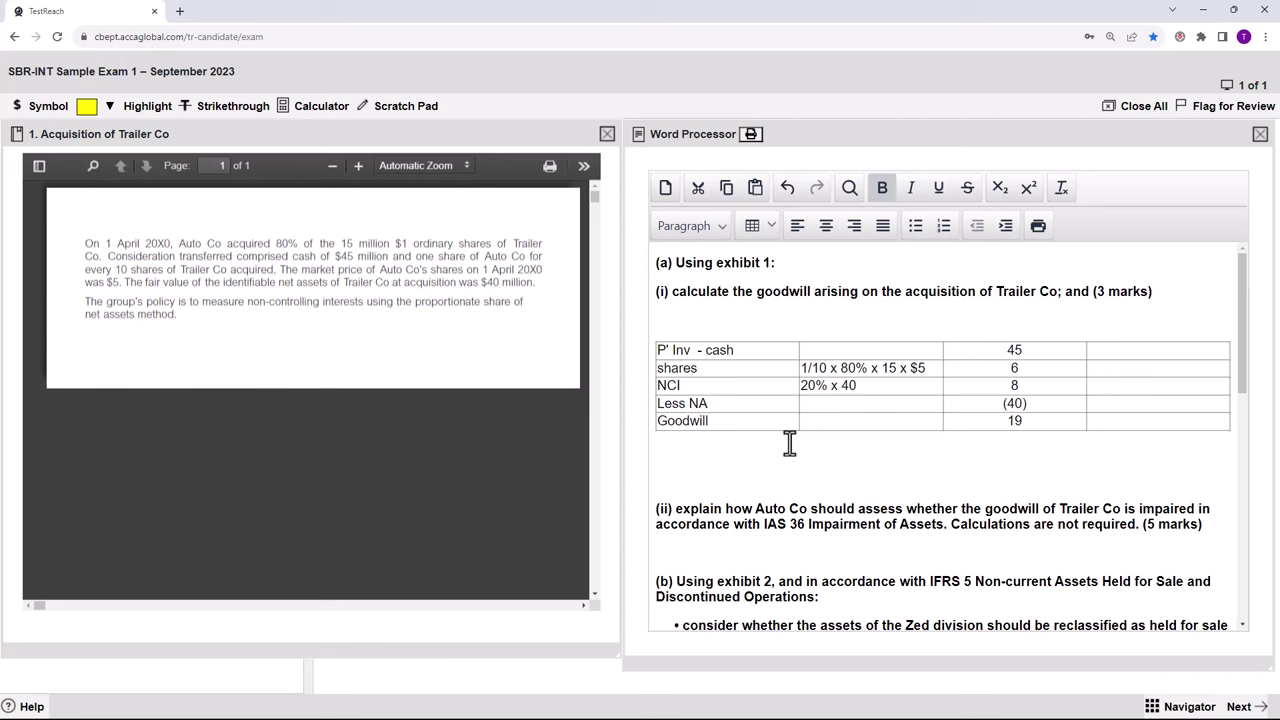
Insert several blank lines below requirement (a)(ii) to make room for the answer.
click(1242, 625)
scroll(1246, 634, down, 5)
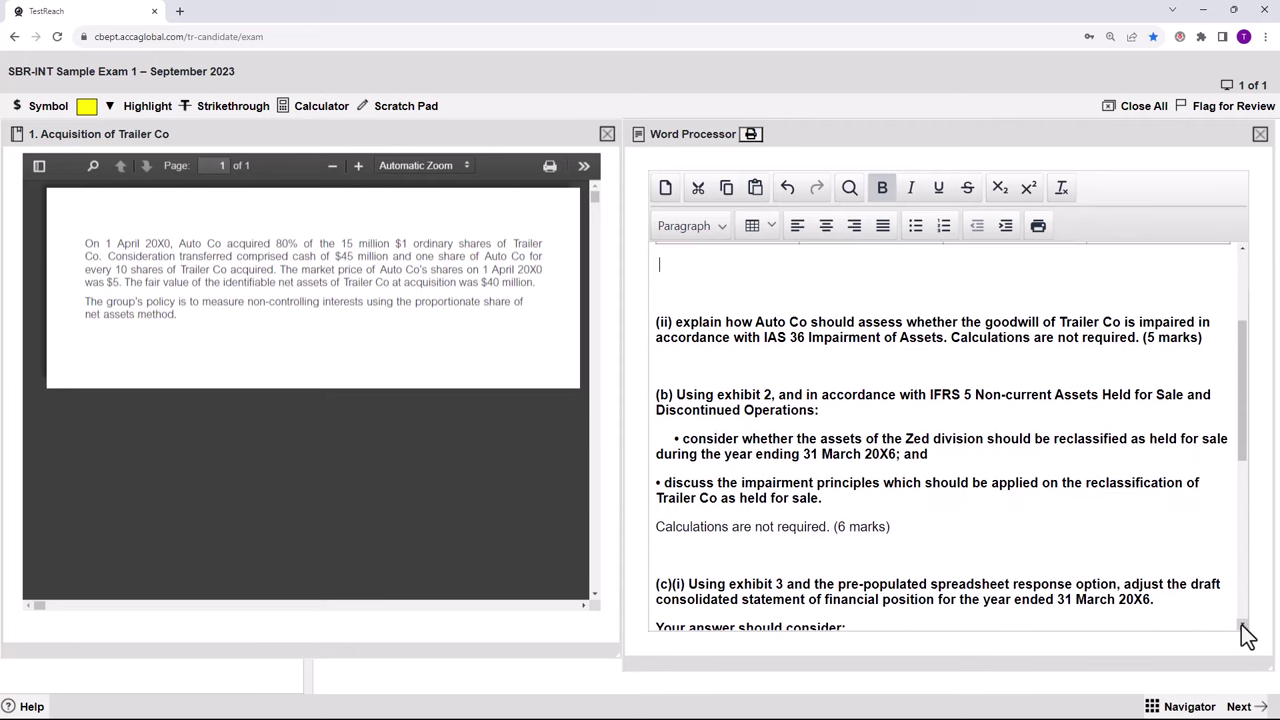
click(1209, 342)
key(Return)
key(Return)
key(Return)
key(Return)
key(Return)
key(Return)
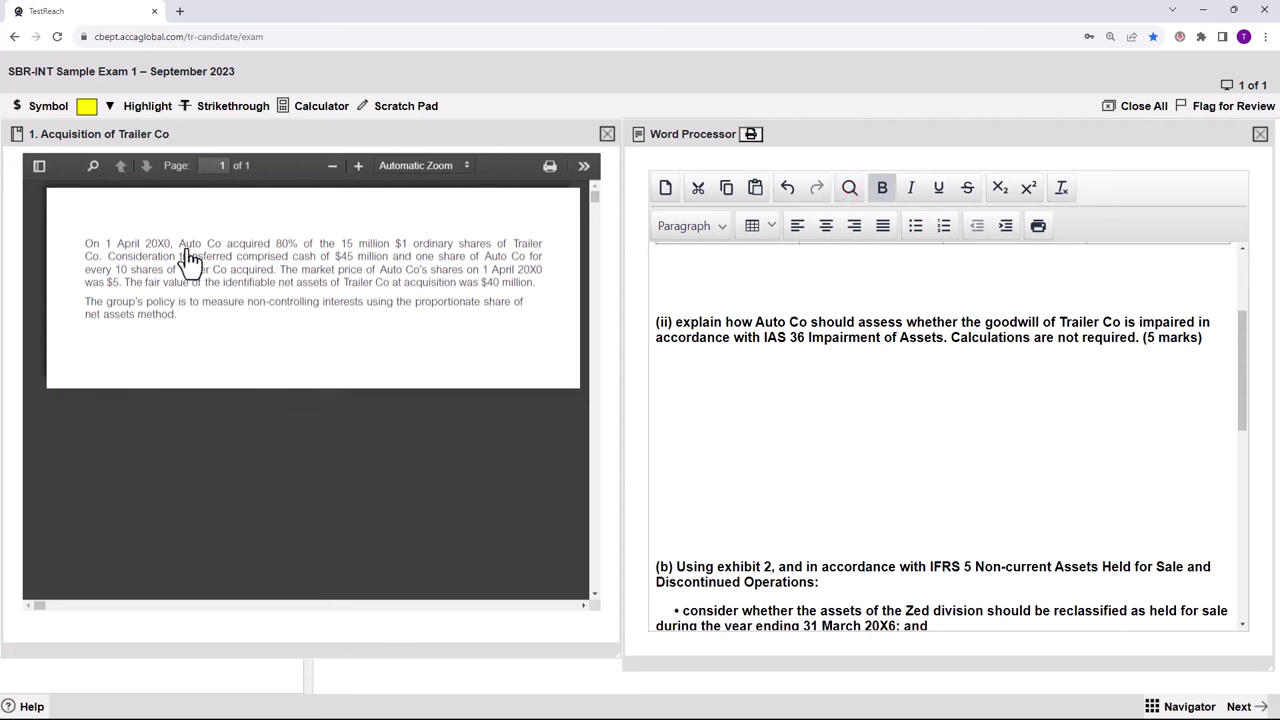
Enter the planning notes "Annual basis", "CV exceeding recoverable amount" and "Cash generating unit" on separate lines under requirement (a)(ii).
click(667, 384)
text(Annual basis)
key(Return)
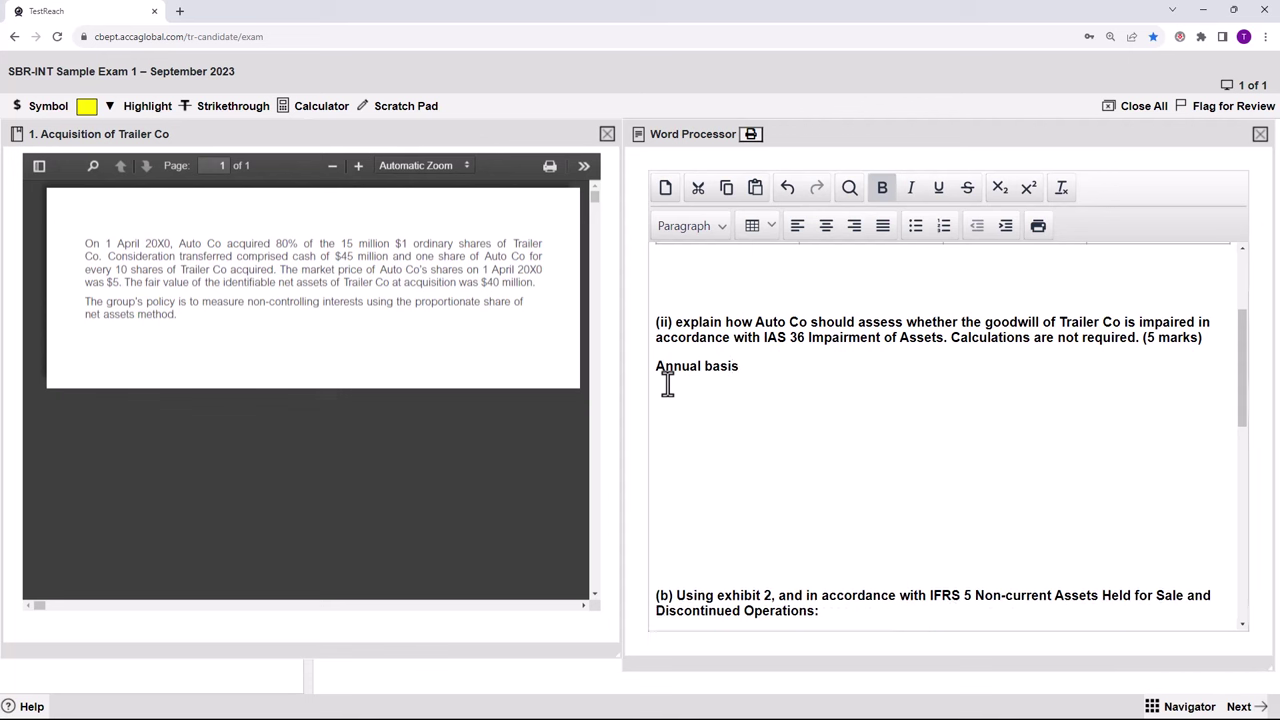
text(GW exceeding recoverable)
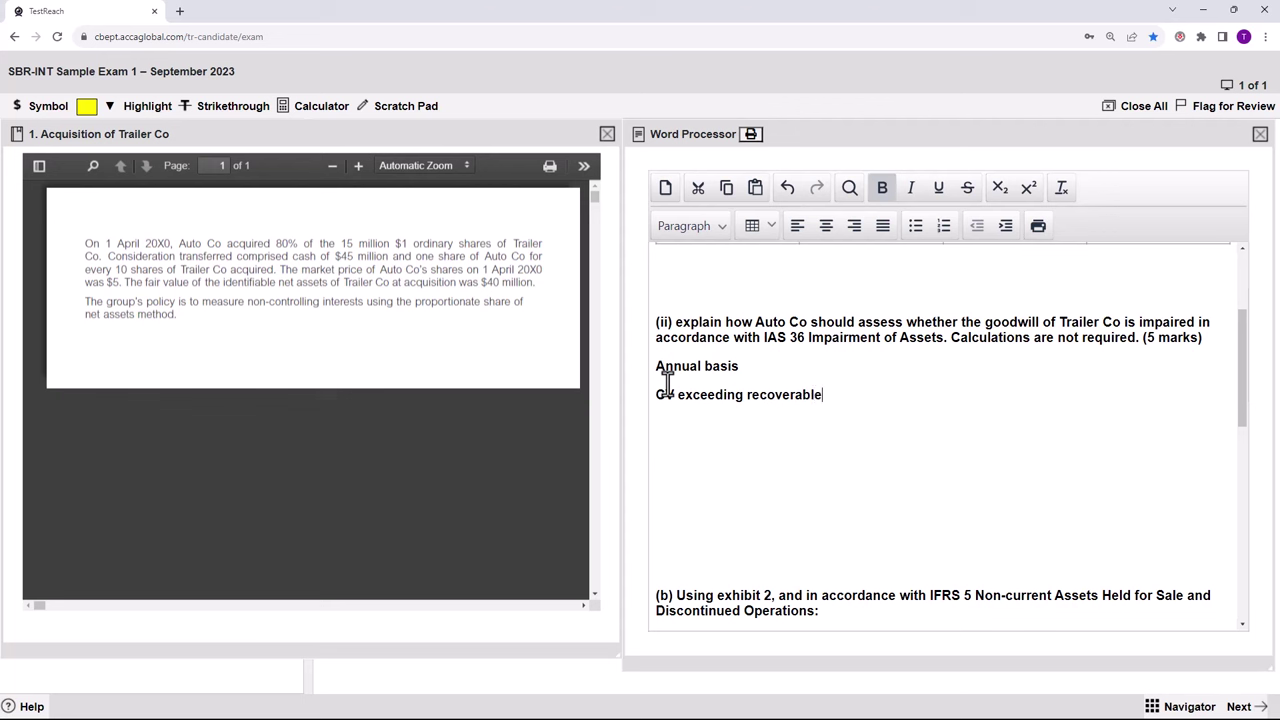
text( amount)
key(Return)
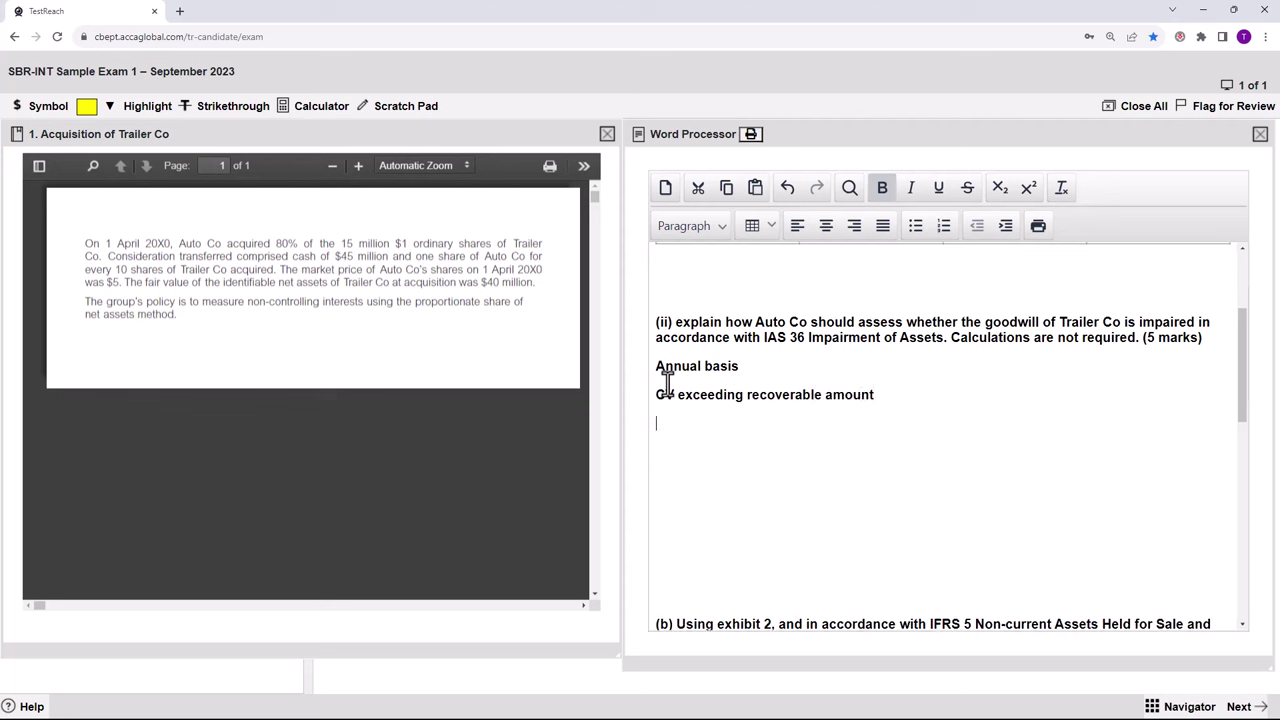
text(Cash generating unit)
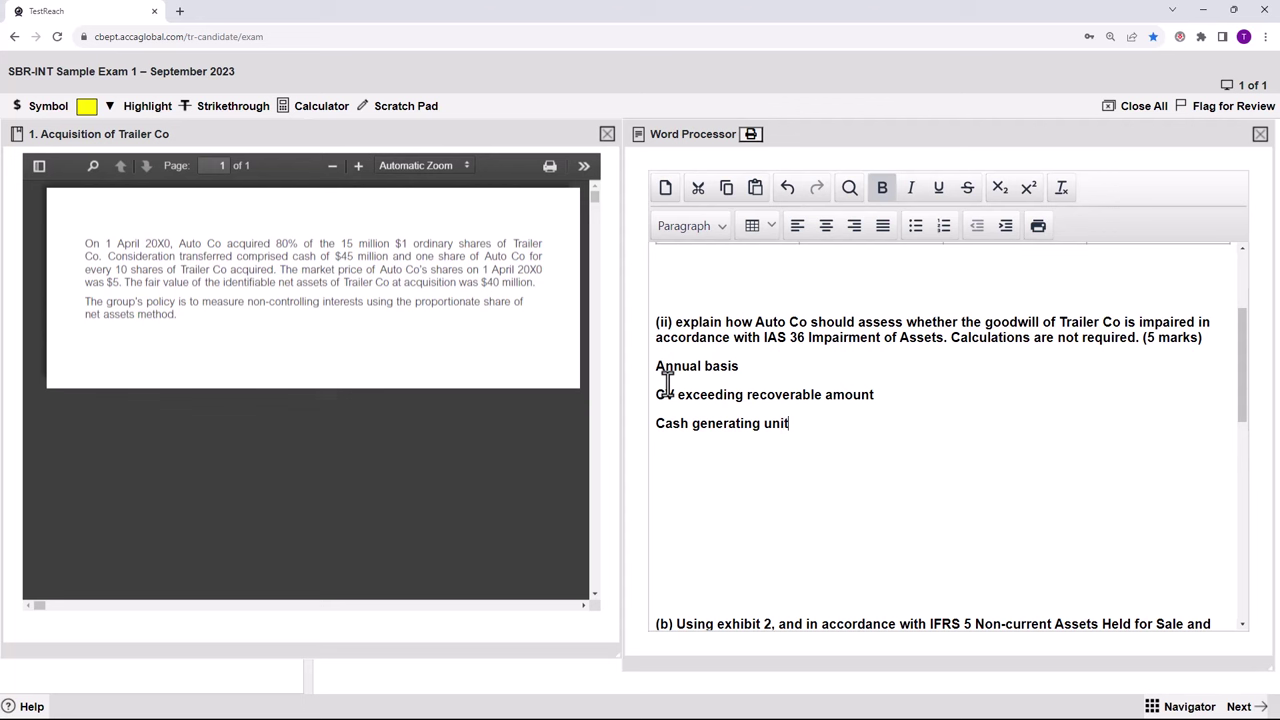
Add the note "Auto has NCI pp of net assets. Goodwill attributable parent only. Impairment loss will not impact the NCI.".
key(Return)
text(N)
key(BackSpace)
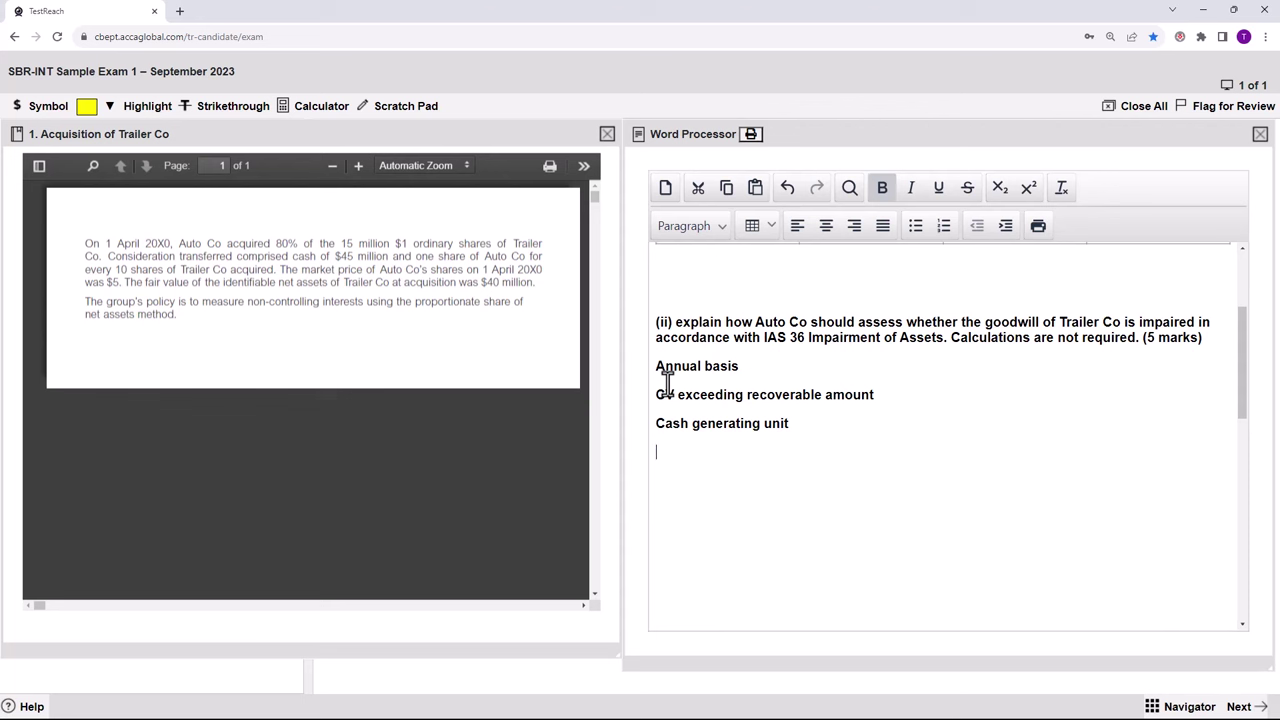
text(Auto has NCI pp o)
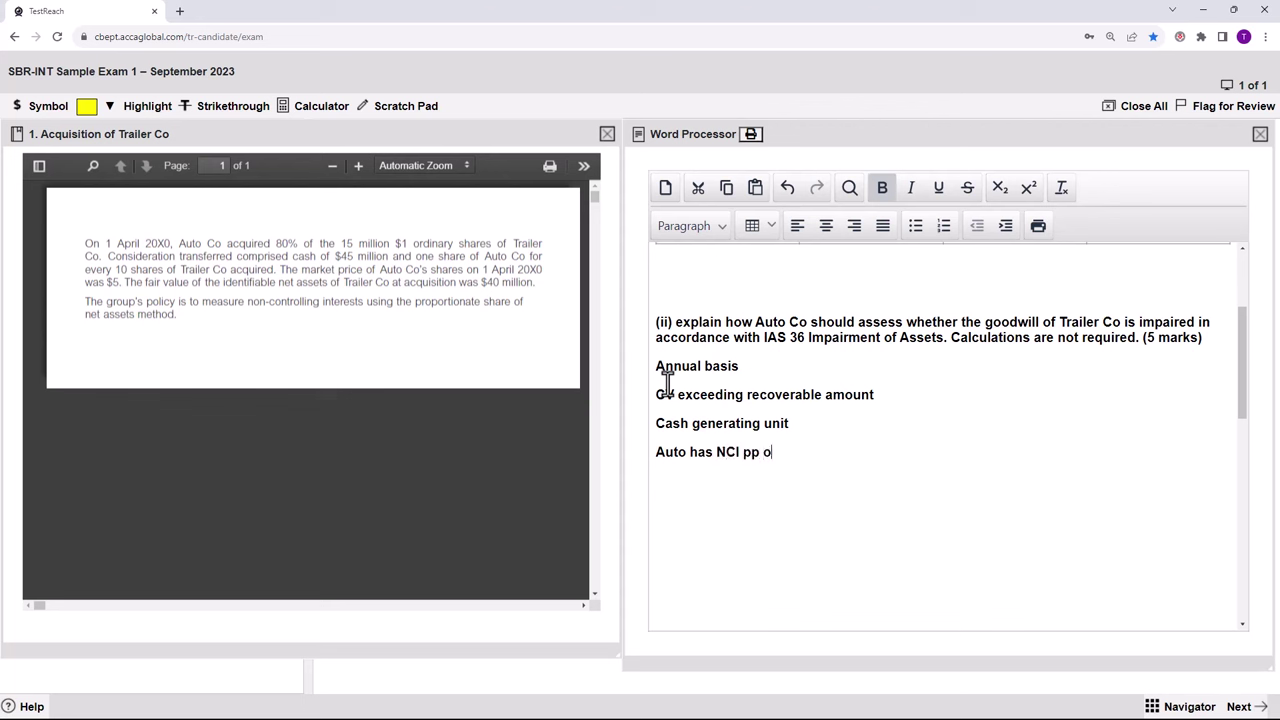
text(f net assets -)
text(. )
text(Goodwil)
text(l )
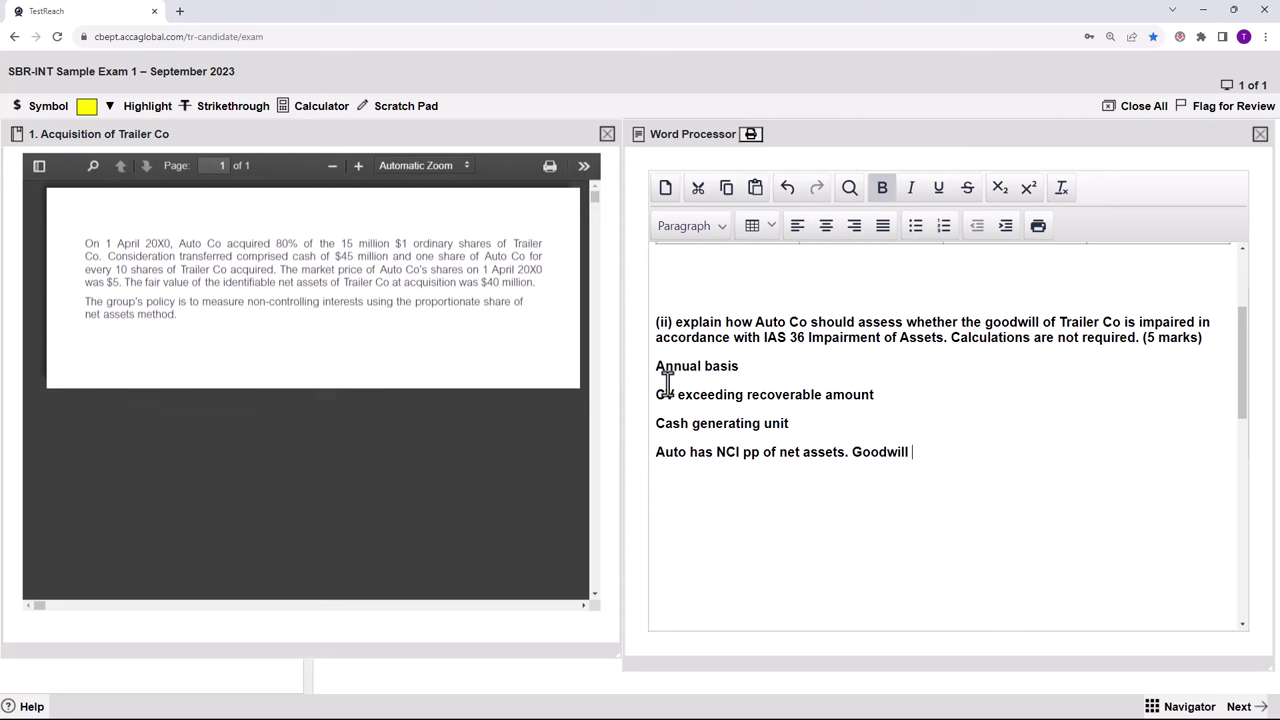
text(attributable pa)
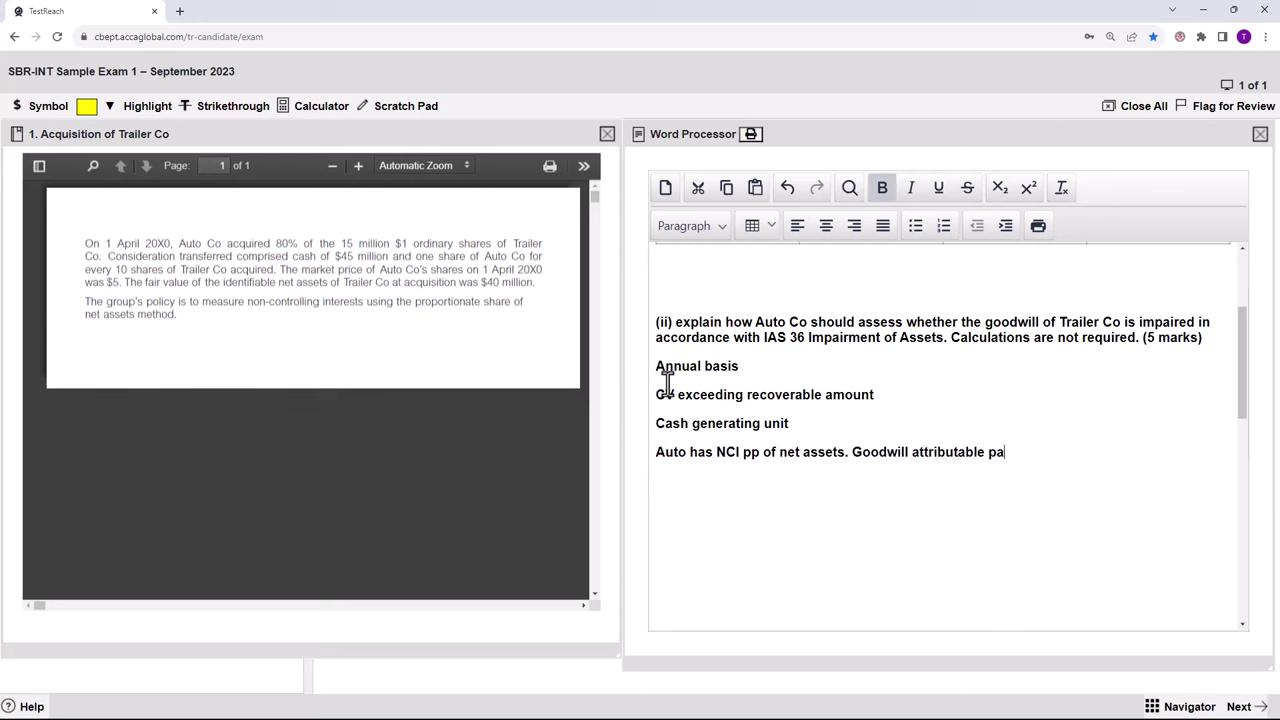
text(rent only. Impairment )
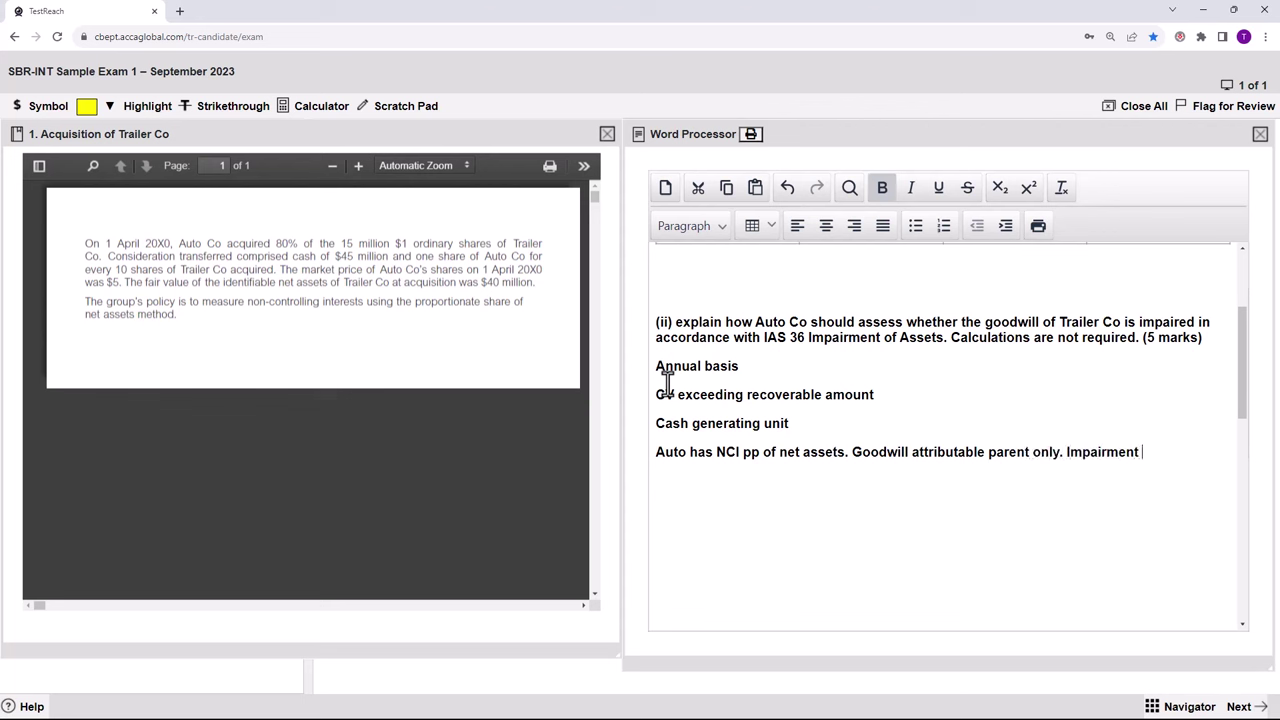
text(loss will not impavct)
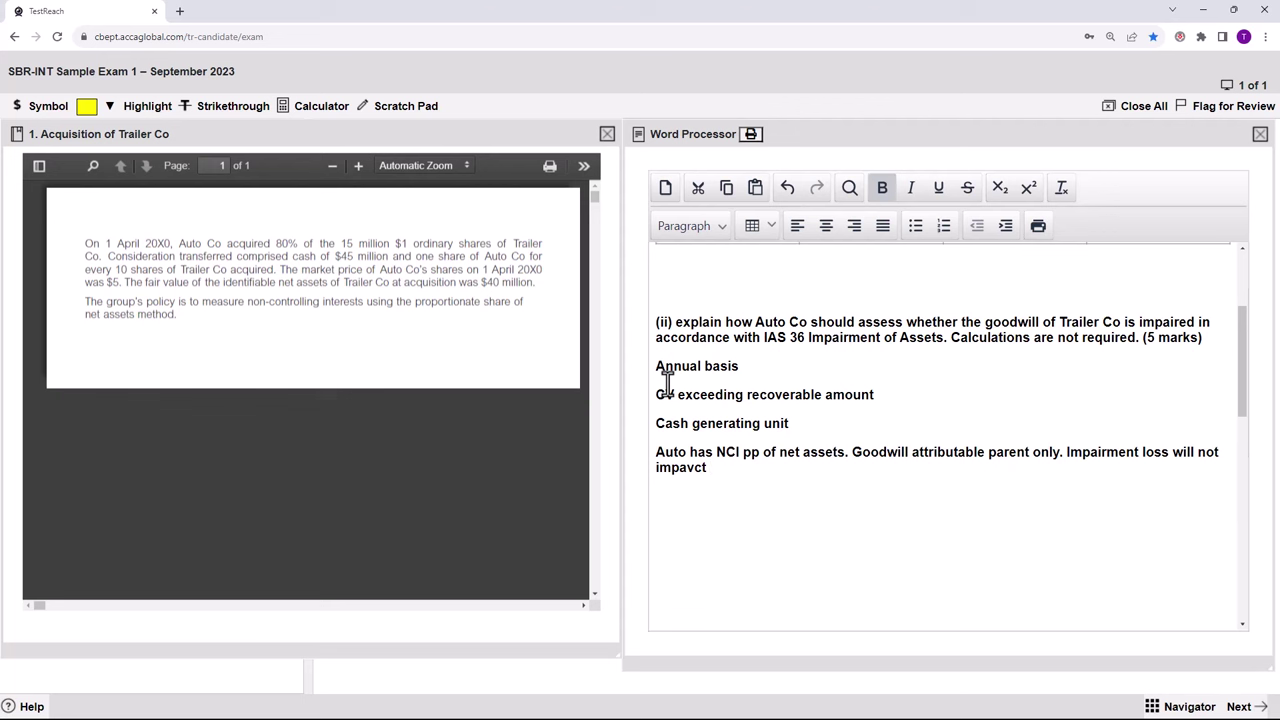
key(BackSpace)
key(BackSpace)
key(BackSpace)
key(BackSpace)
text(ct the NCI.)
Add a final note reading "Grossing up of goodwill in the impairment review" on a new line.
key(Return)
text(Grossing )
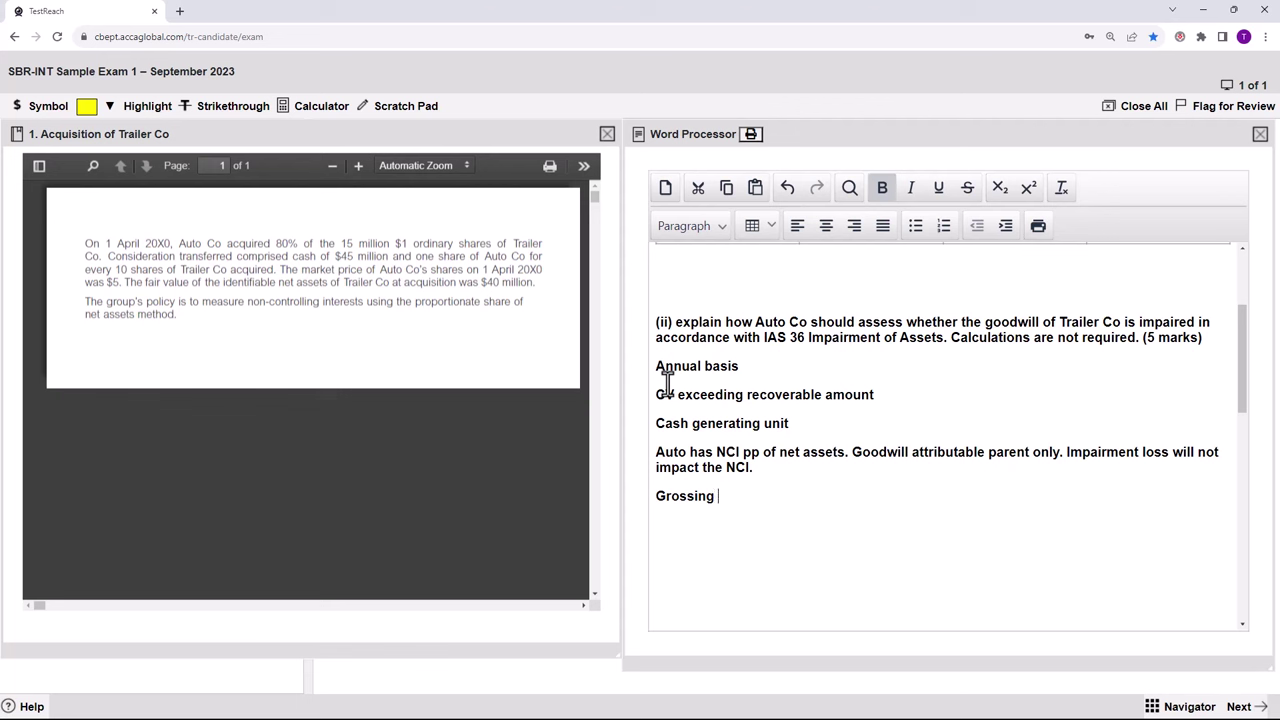
text(up of goodwill in th)
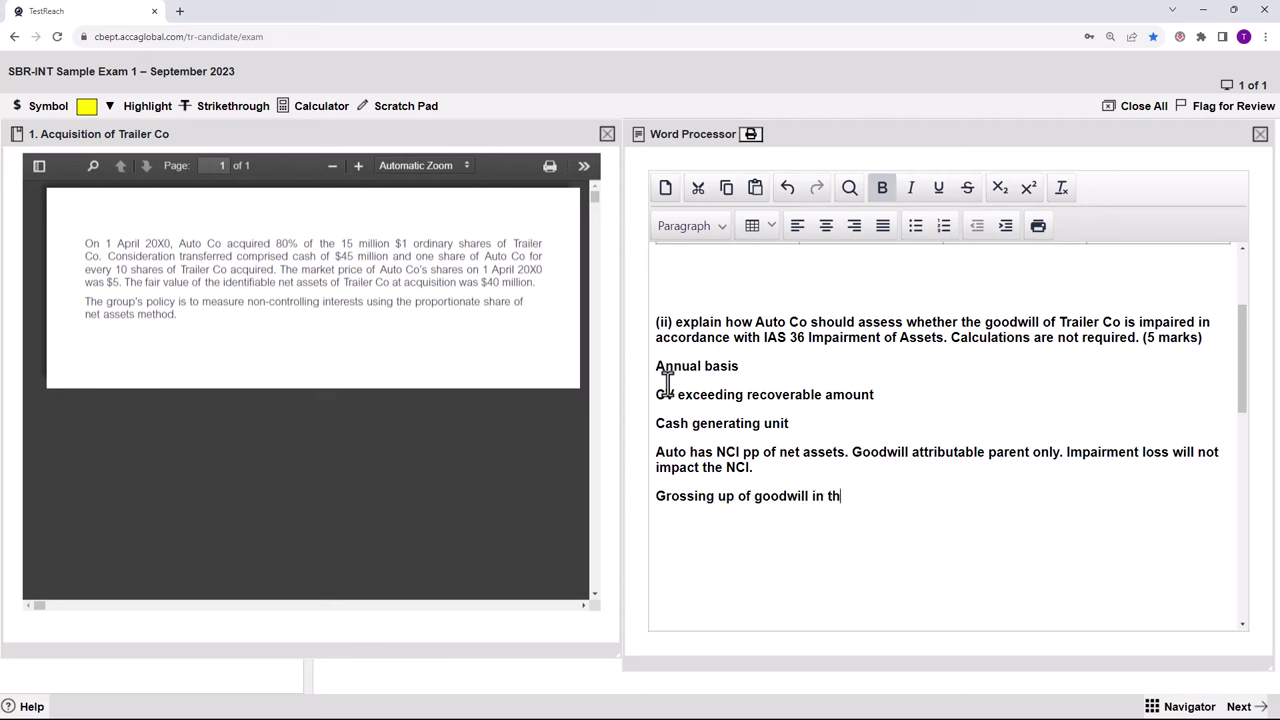
text(e impairment review)
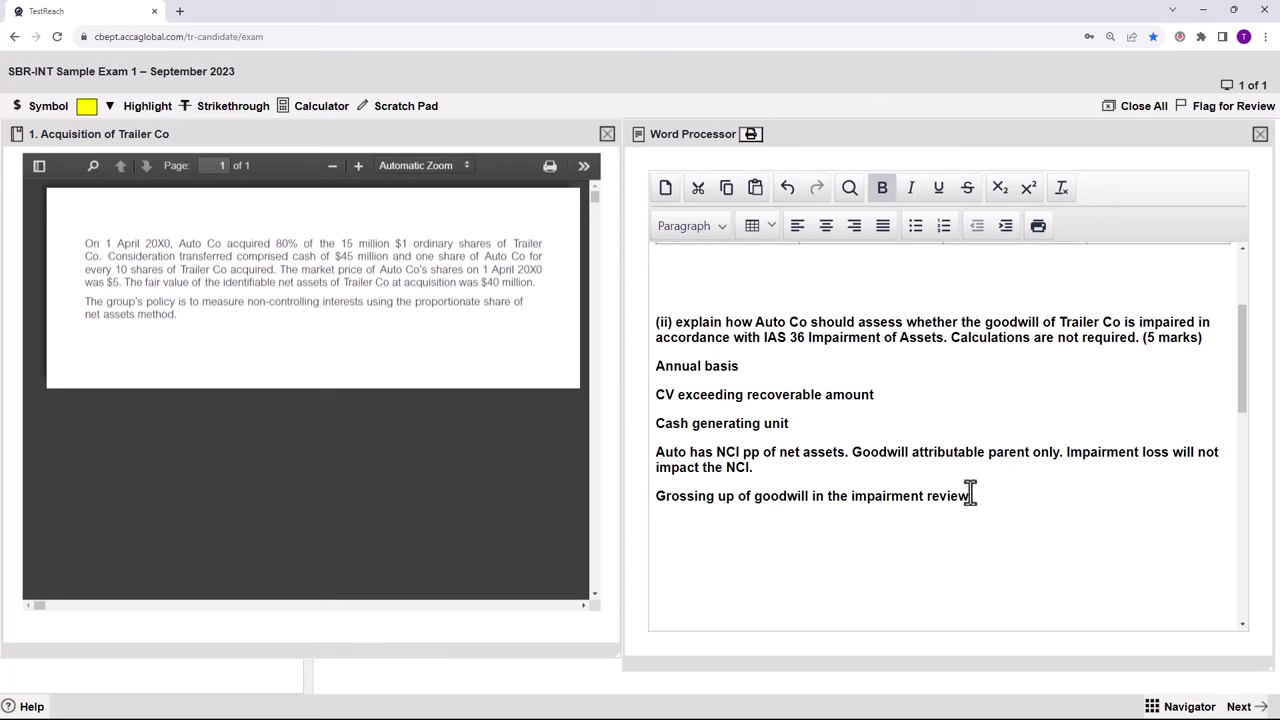
Remove the bold formatting from all the notes under requirement (a)(ii), from "Annual basis" to the grossing-up line.
drag(970, 495, 655, 370)
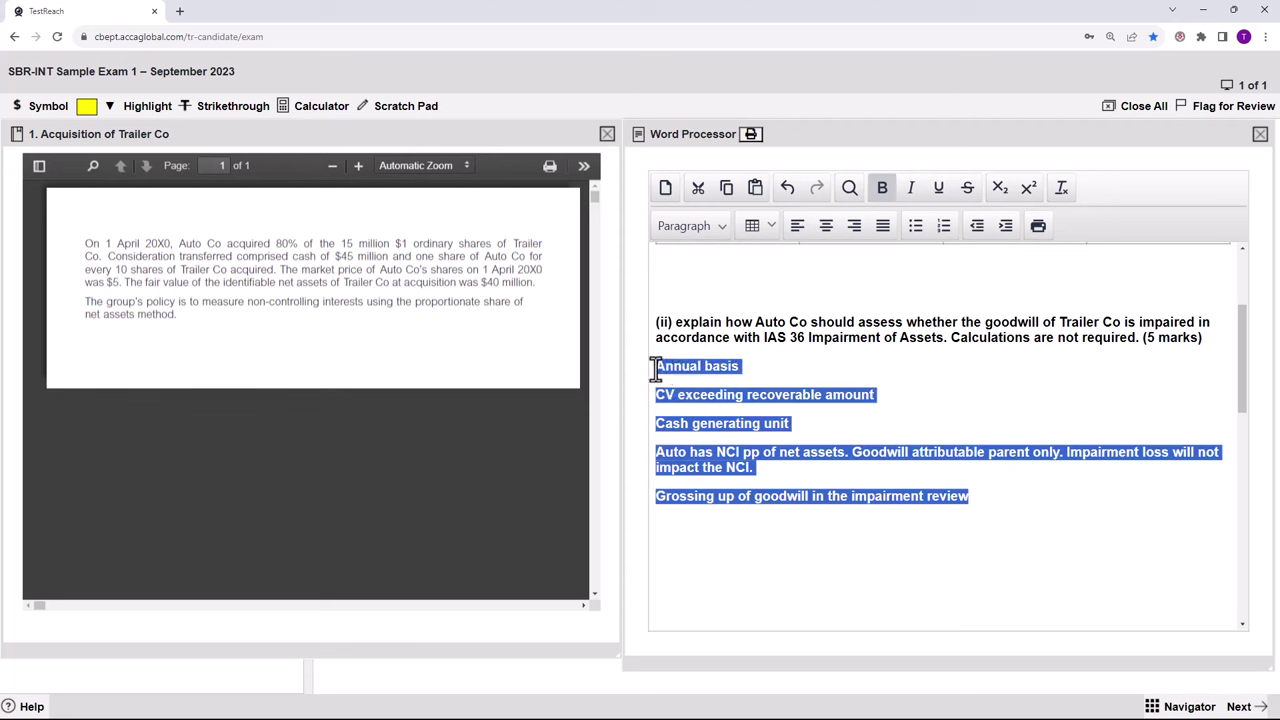
click(883, 190)
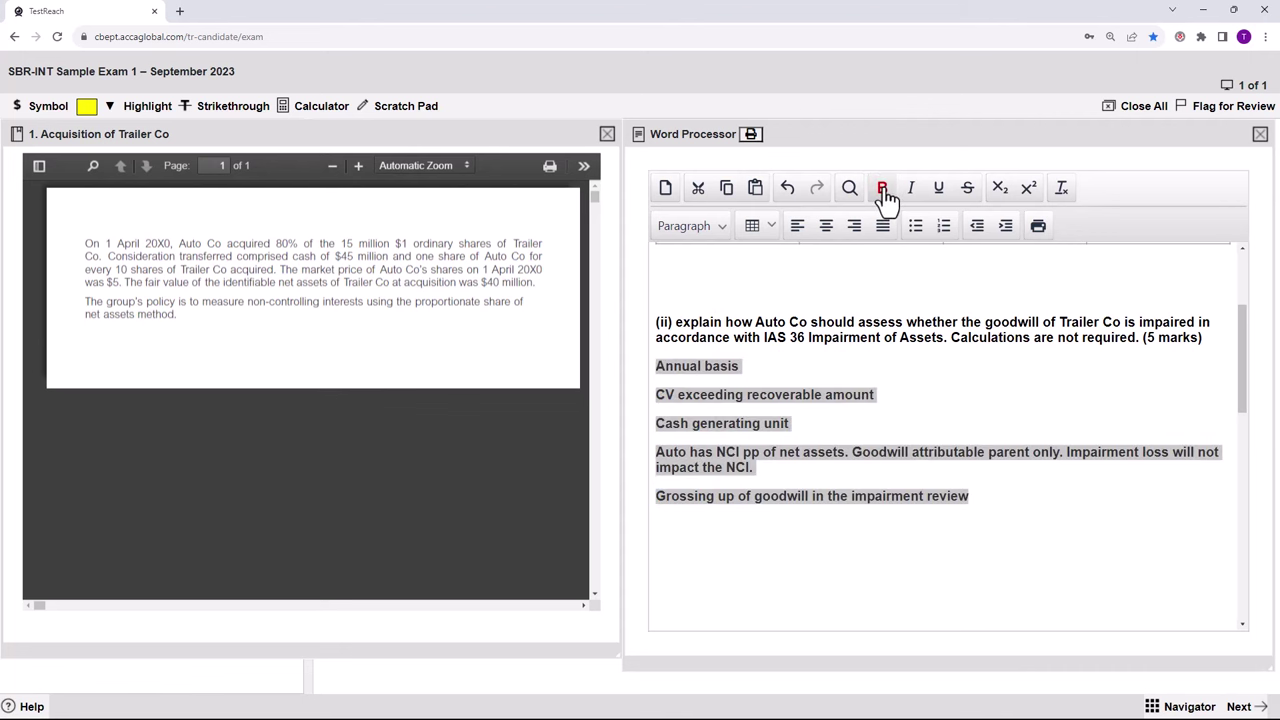
click(750, 368)
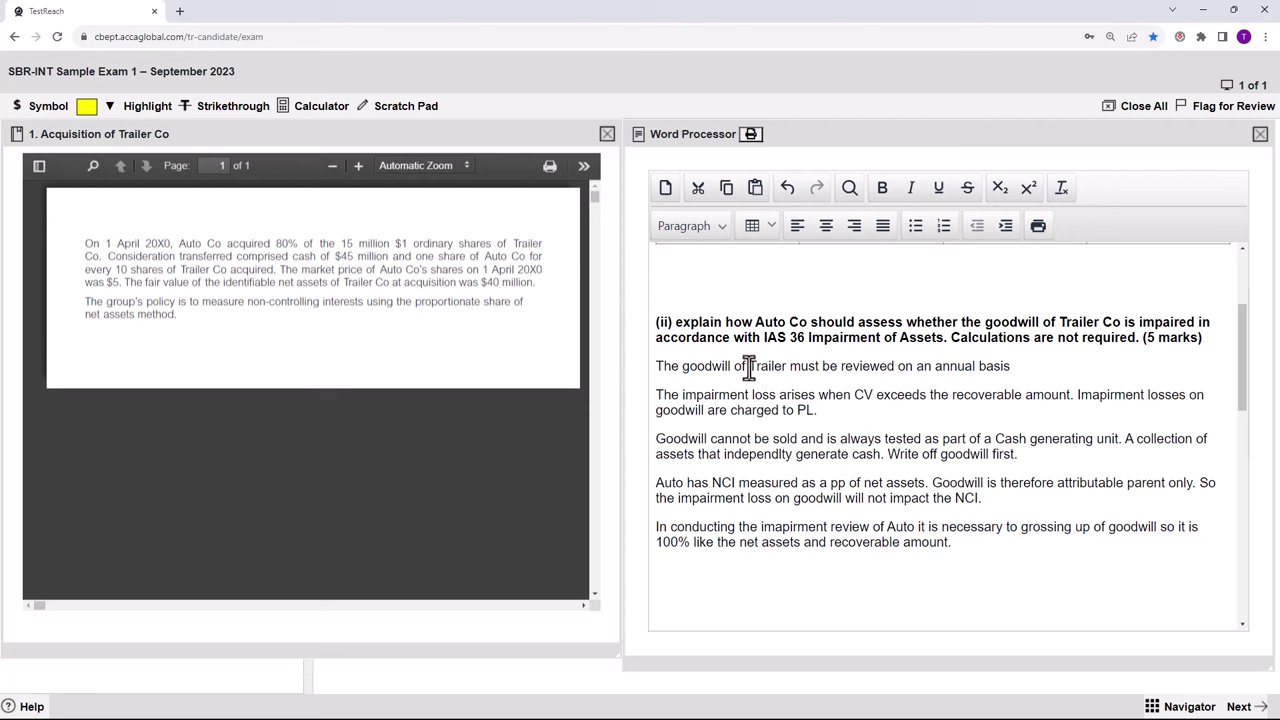
Replace "Auto" with "Trailer" at the start of the paragraph on how the NCI is measured.
drag(748, 366, 783, 367)
click(792, 411)
click(686, 487)
key(BackSpace)
key(BackSpace)
key(BackSpace)
key(BackSpace)
key(BackSpace)
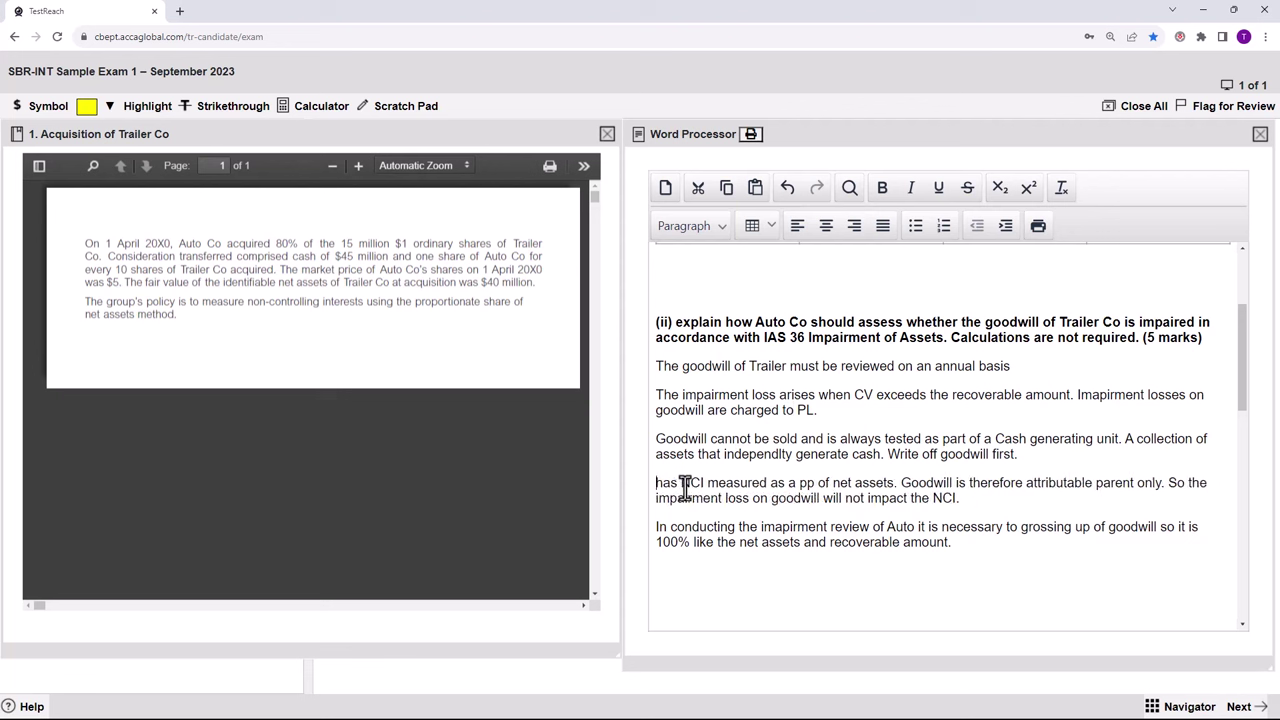
text(Trailer has)
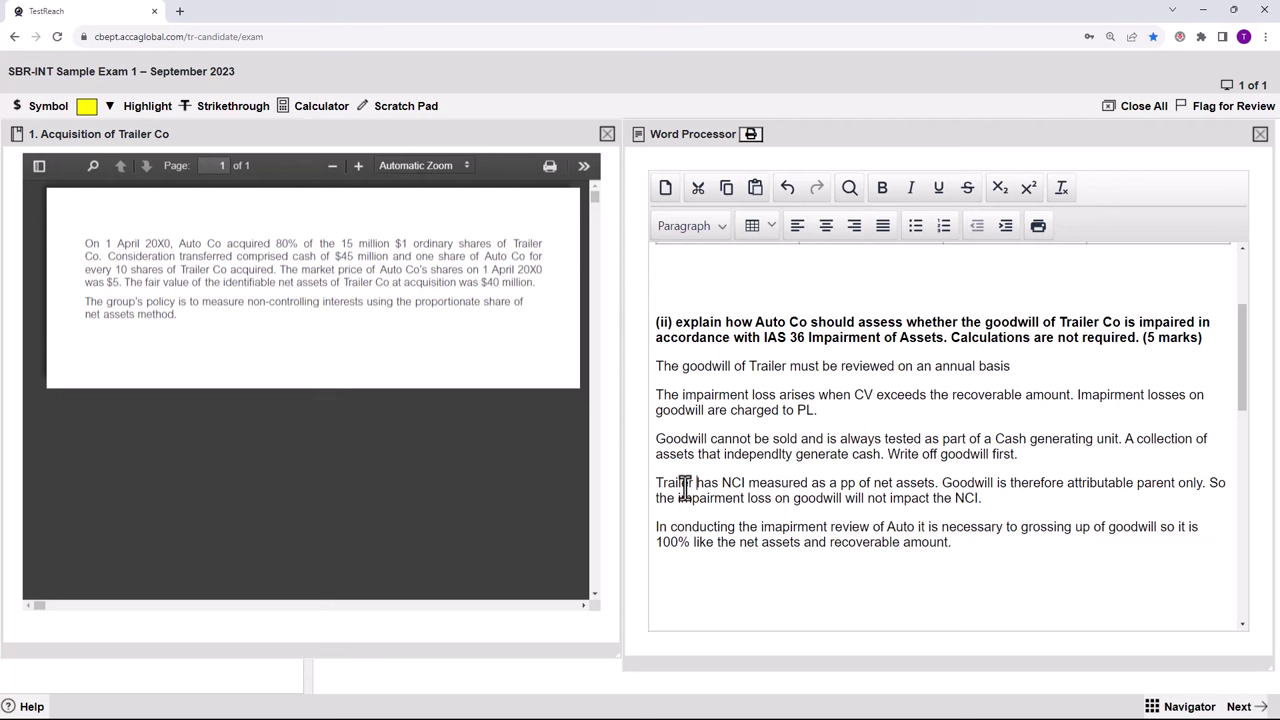
Change "Auto" to "Trailer" in the final paragraph about conducting the impairment review.
click(888, 526)
text(Trailer)
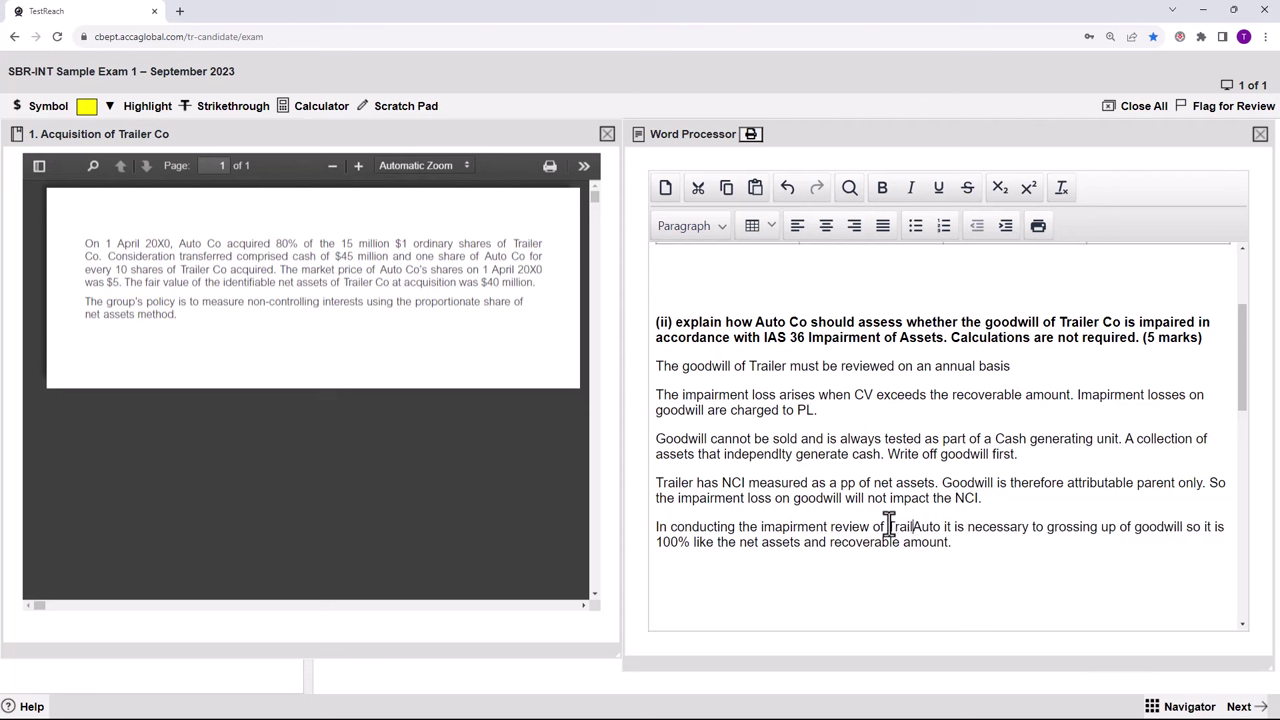
key(Delete)
key(Delete)
key(Delete)
key(Delete)
key(Delete)
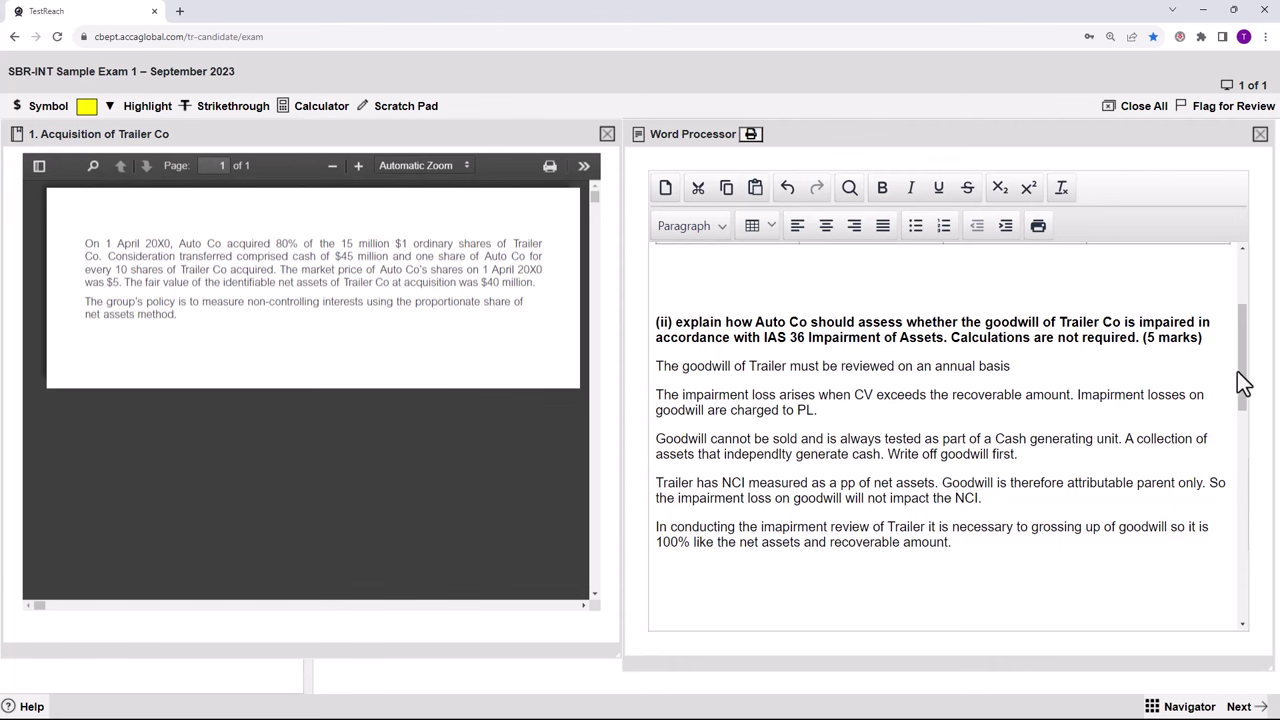
Insert several blank lines below requirement (b), after "Calculations are not required. (6 marks)".
drag(1243, 391, 1246, 508)
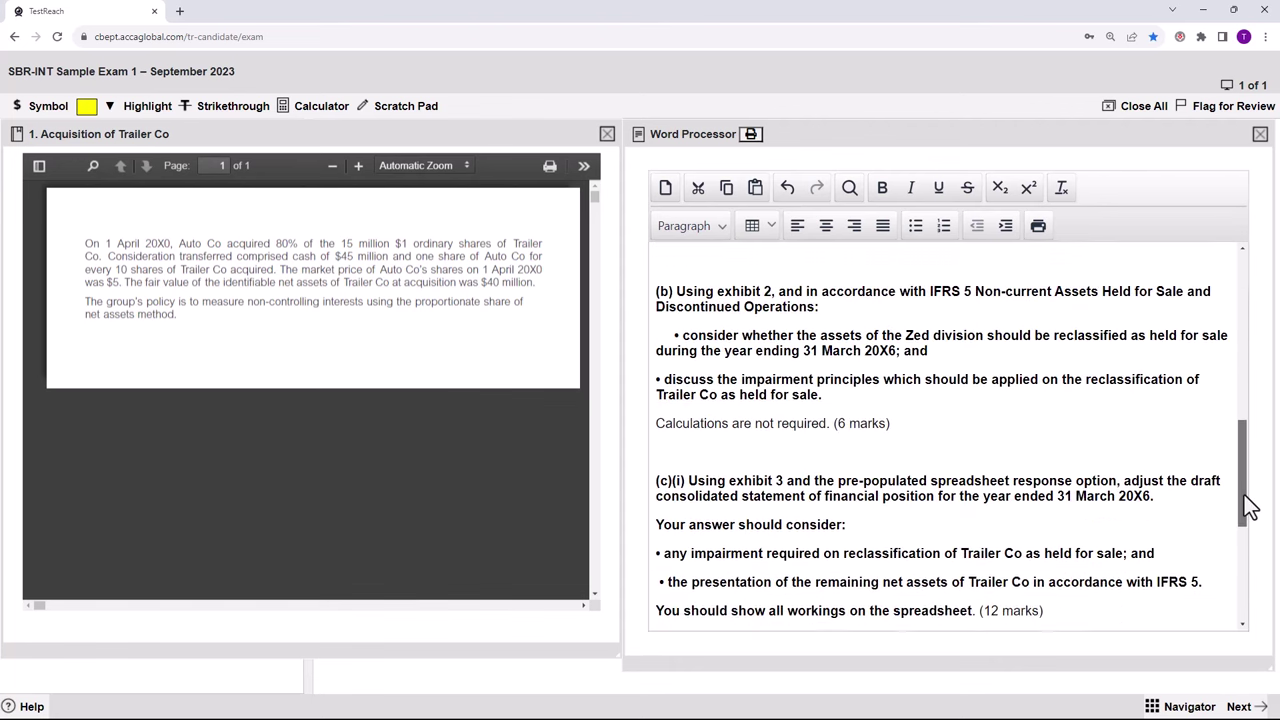
click(893, 418)
key(Return)
key(Return)
key(Return)
key(Return)
key(Return)
key(Return)
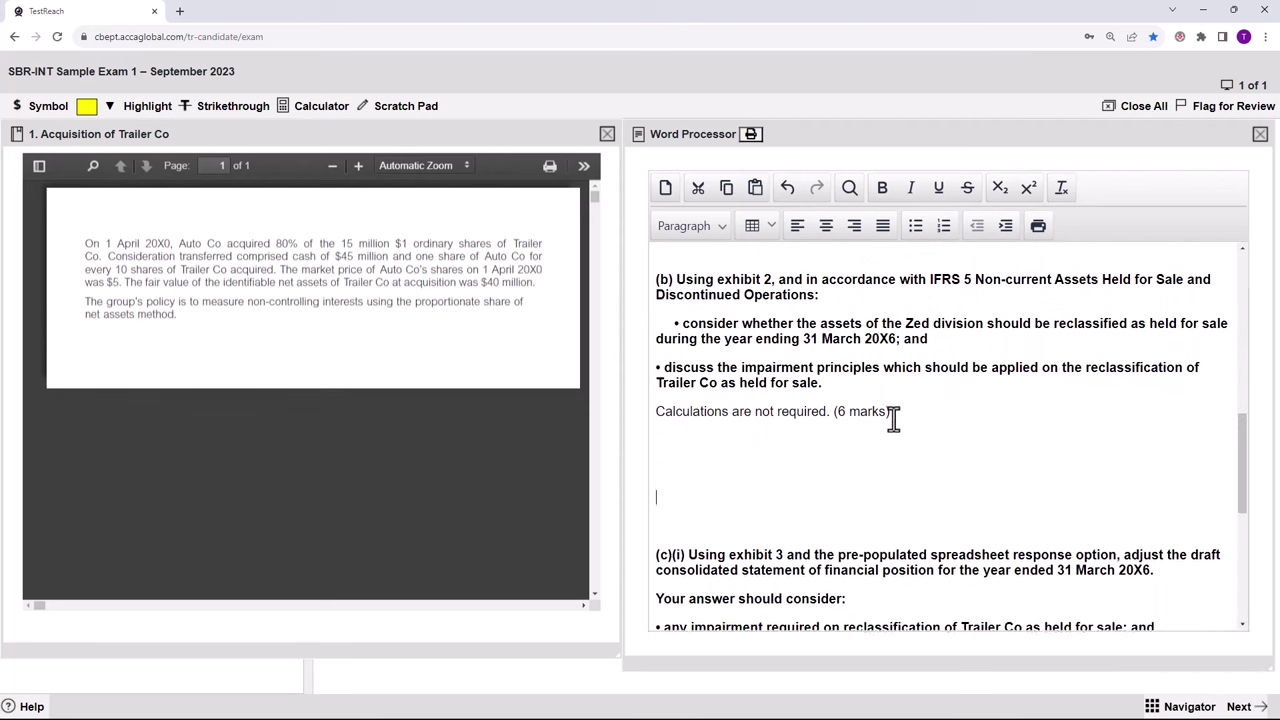
key(Return)
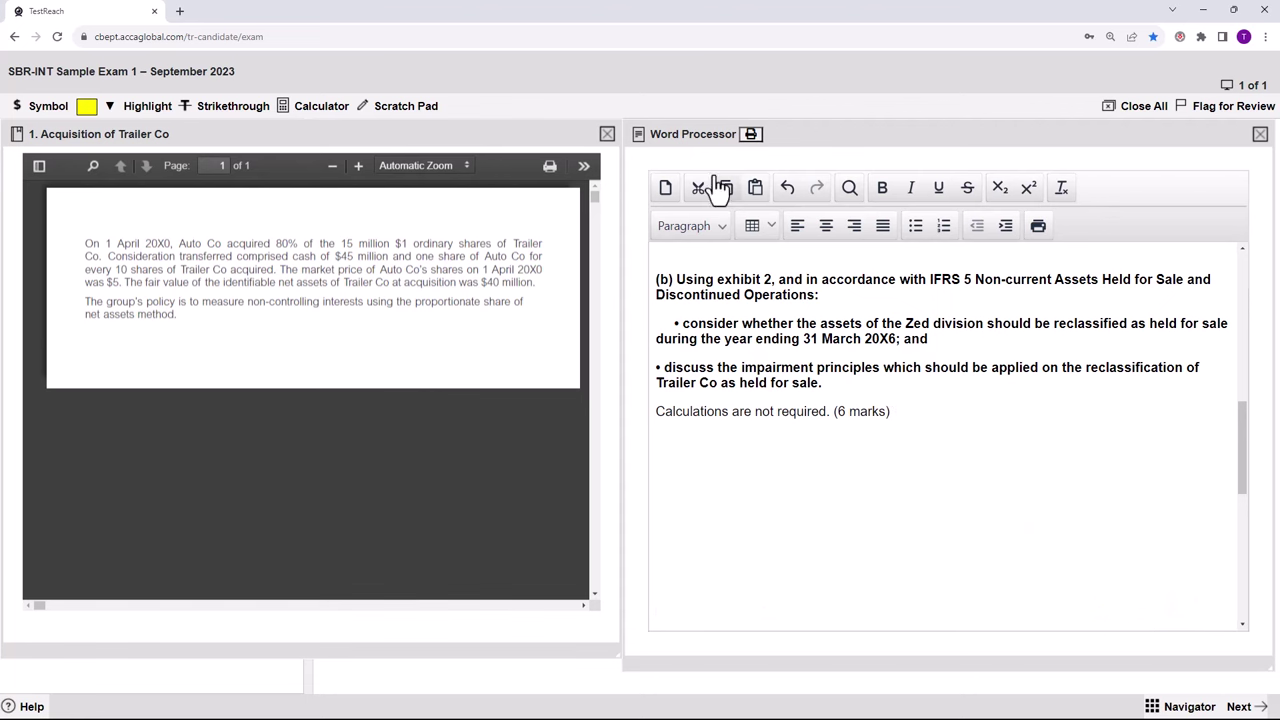
Swap the Acquisition of Trailer Co exhibit for exhibit 2, Division Zed, and place it enlarged beside the word processor.
click(607, 134)
click(106, 232)
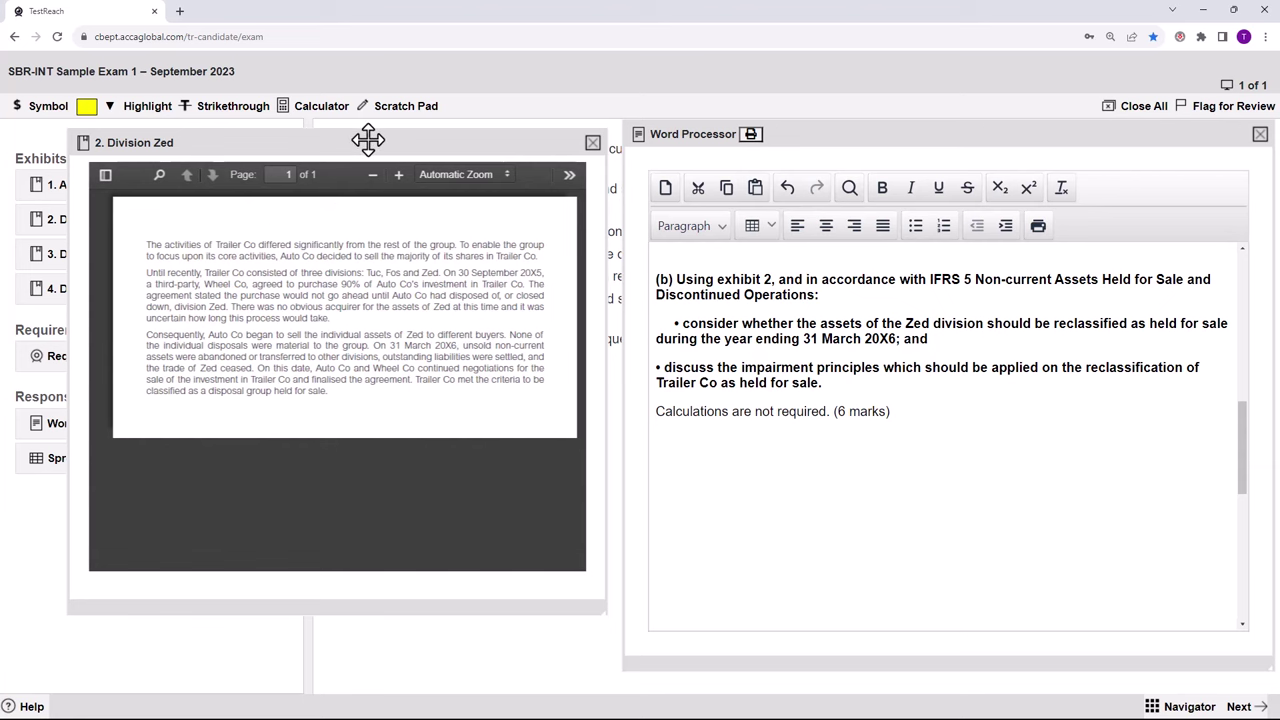
drag(366, 134, 307, 147)
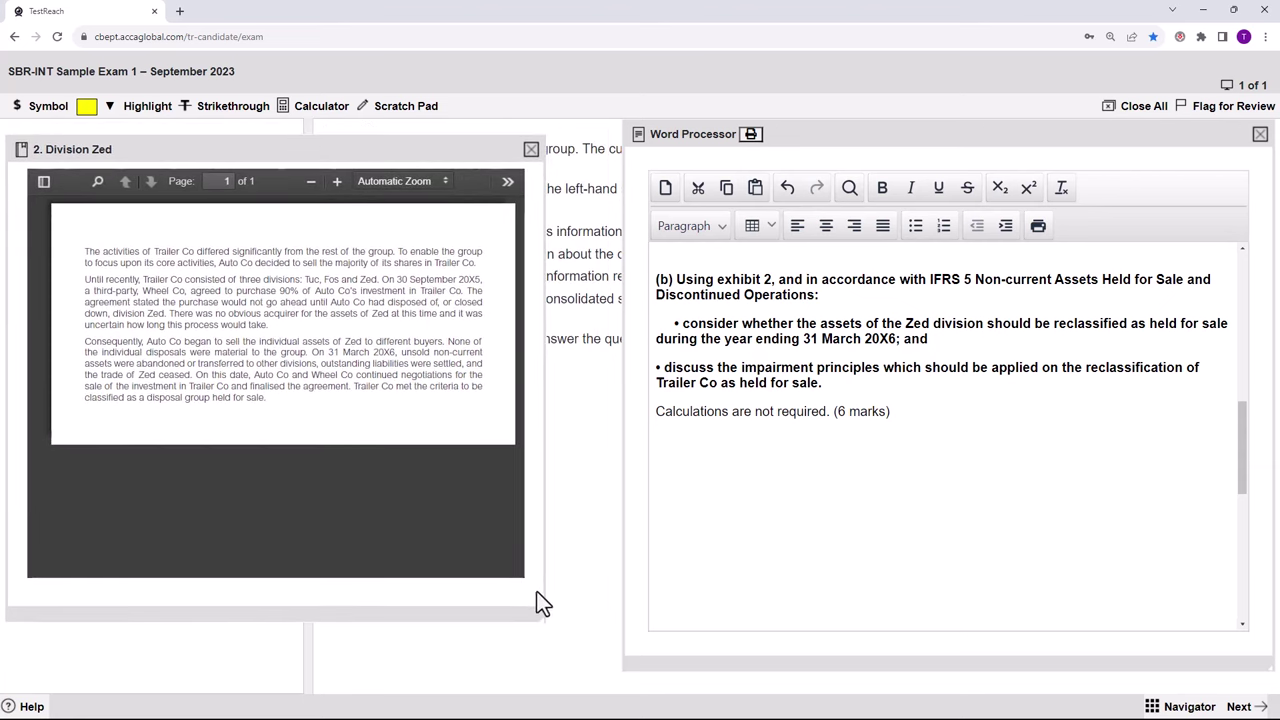
drag(541, 620, 594, 680)
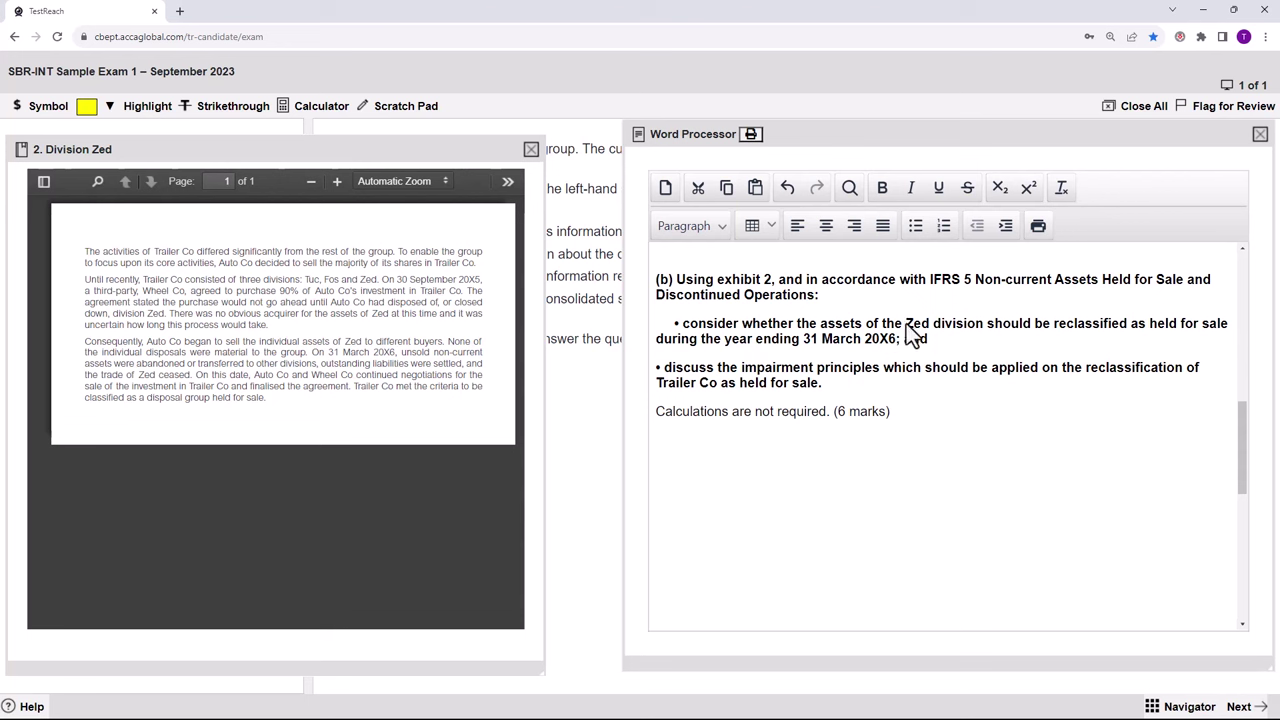
Copy "Zed division should be reclassified as held for sale" from requirement (b) as an unbolded answer heading below it, followed by blank lines.
drag(906, 323, 1238, 341)
key(ctrl+c)
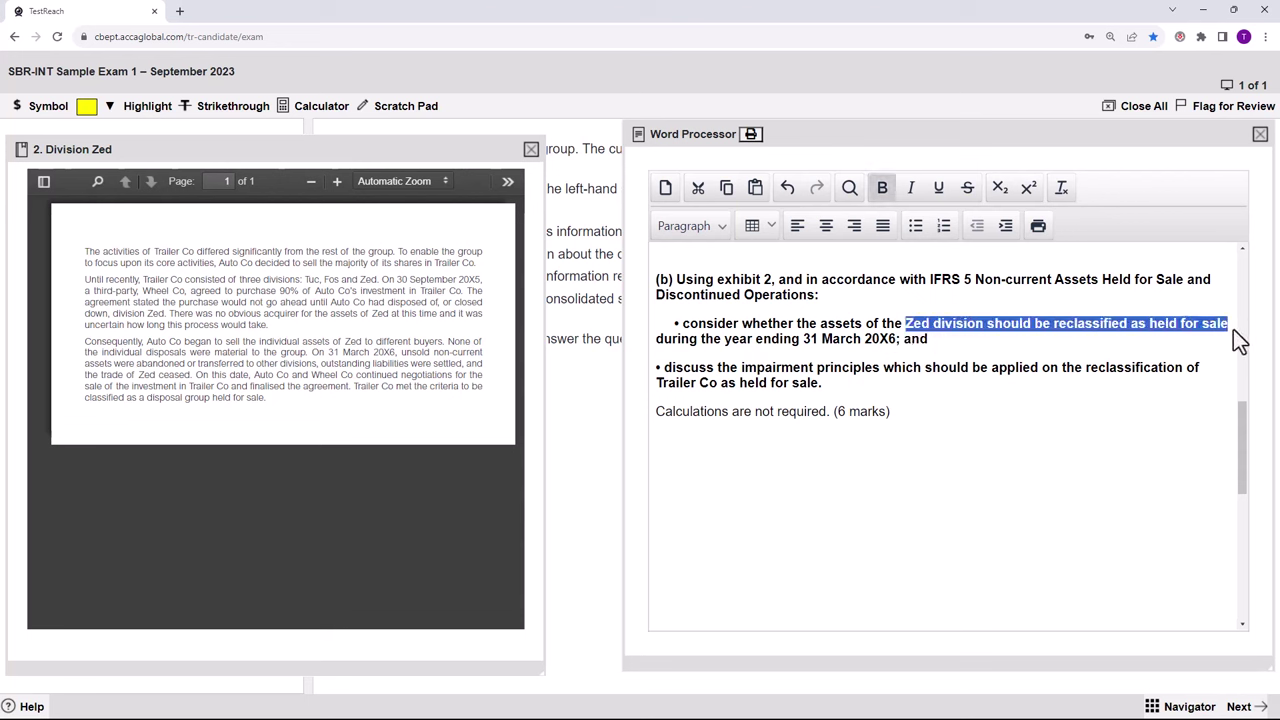
click(674, 440)
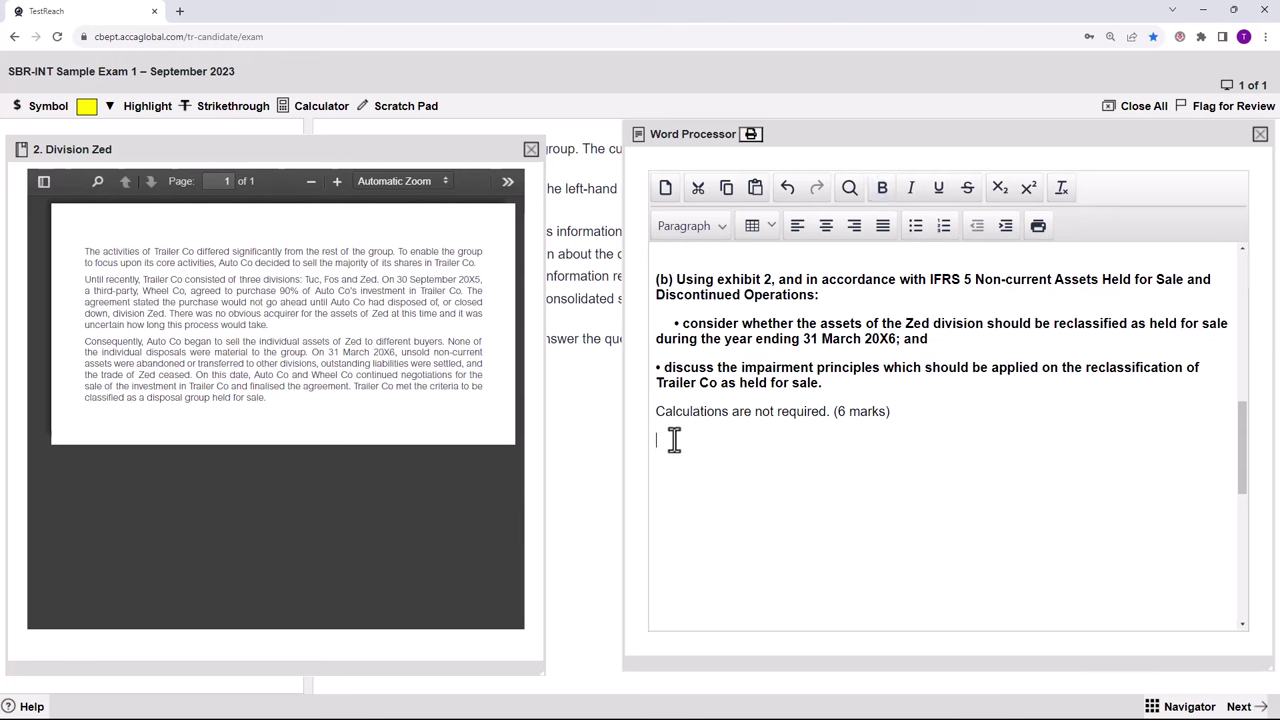
key(ctrl+v)
key(Return)
key(Return)
key(Return)
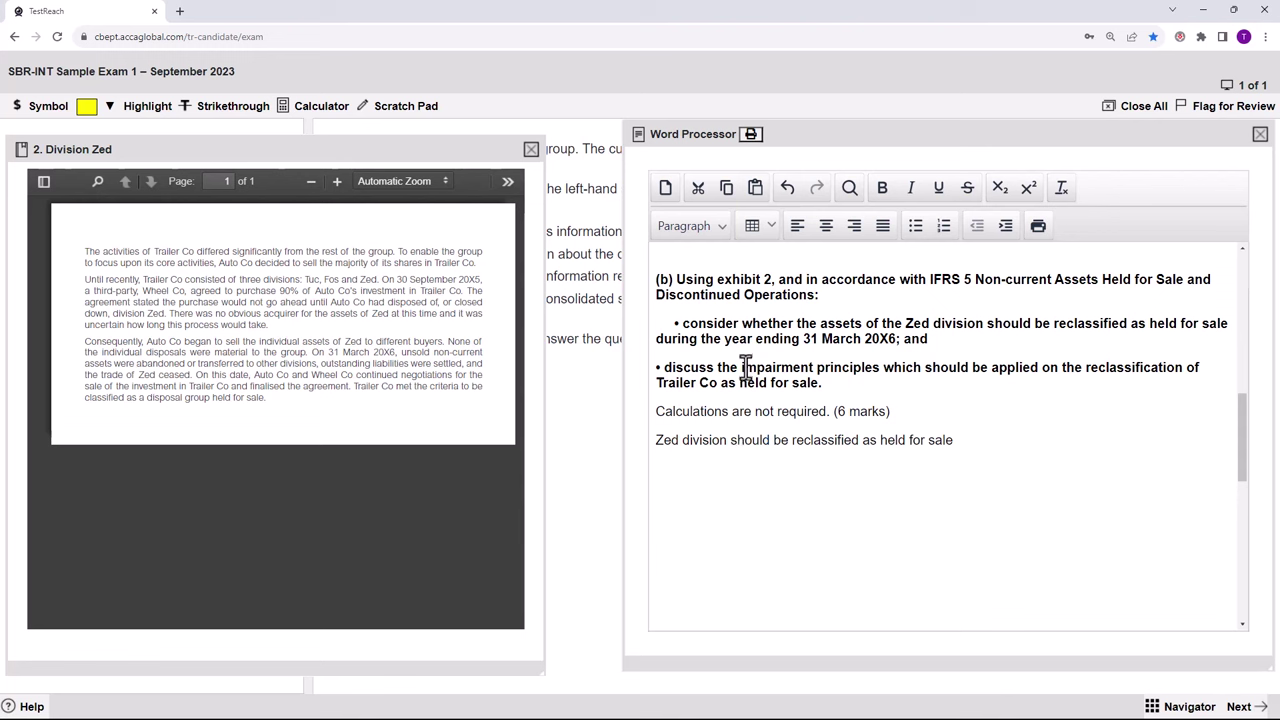
Copy the requirement (b) text on impairment principles for Trailer Co's reclassification as an unbolded second answer heading, several lines below the Zed division heading.
click(668, 368)
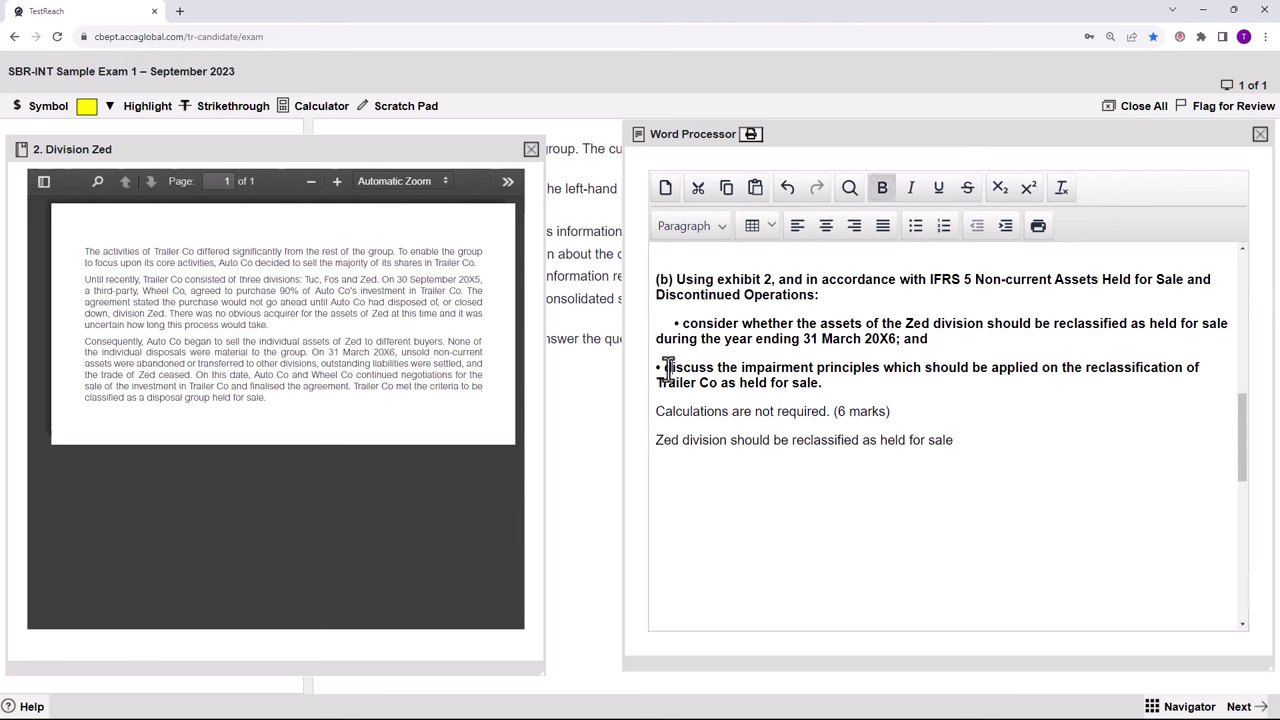
drag(670, 368, 837, 398)
key(ctrl+c)
click(965, 440)
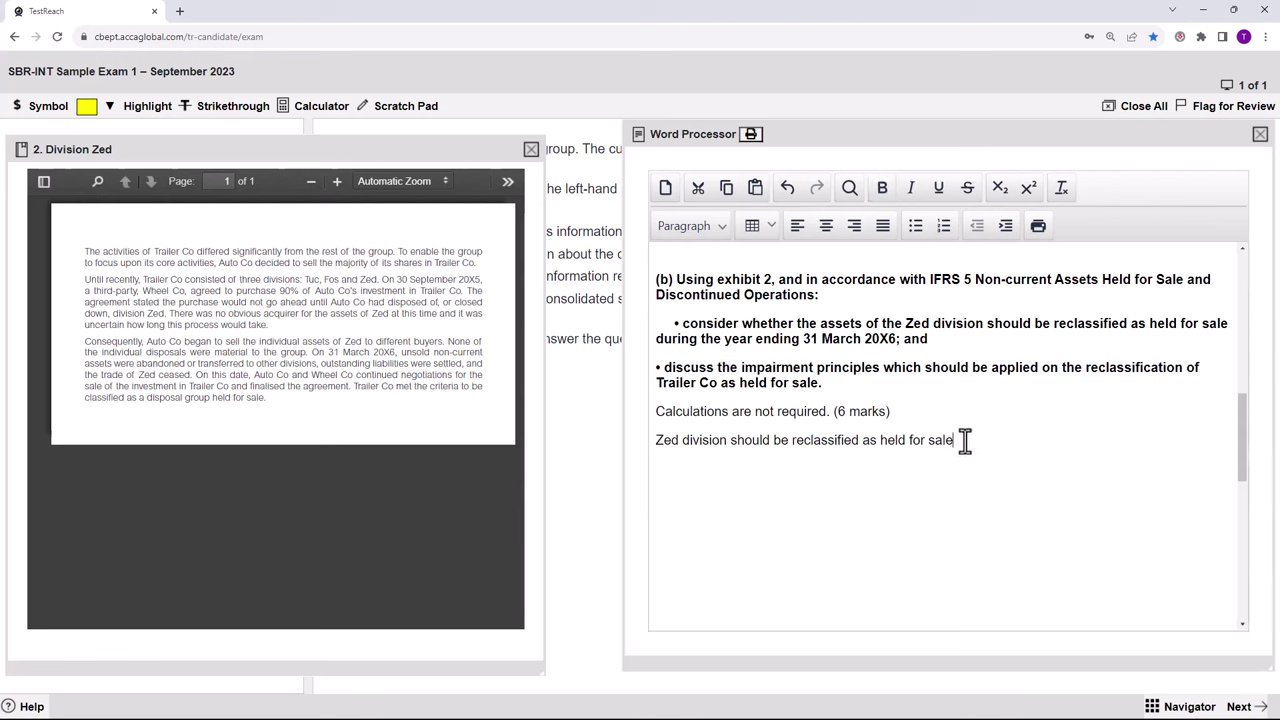
key(Return)
key(Return)
key(Return)
key(ctrl+v)
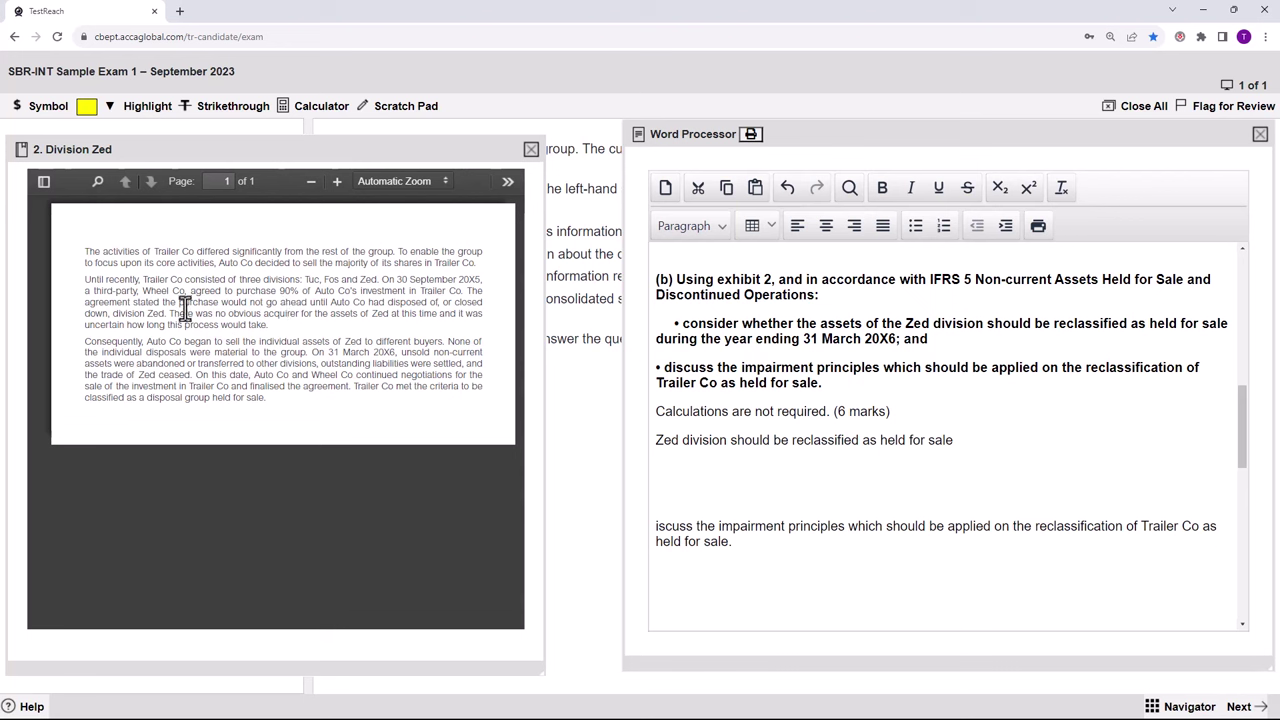
Highlight in yellow the sentence on no obvious acquirer for Zed's assets and the words "abandoned or transferred to" in the Division Zed exhibit.
drag(169, 313, 268, 325)
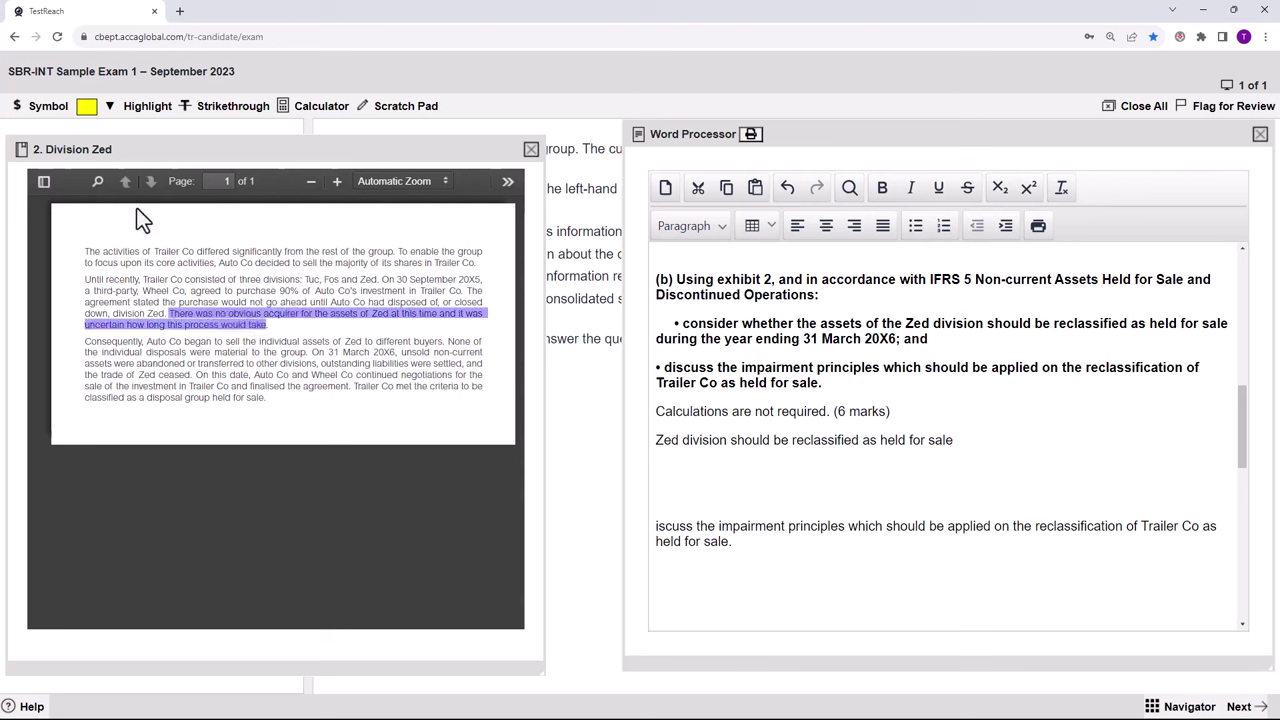
click(88, 110)
click(101, 137)
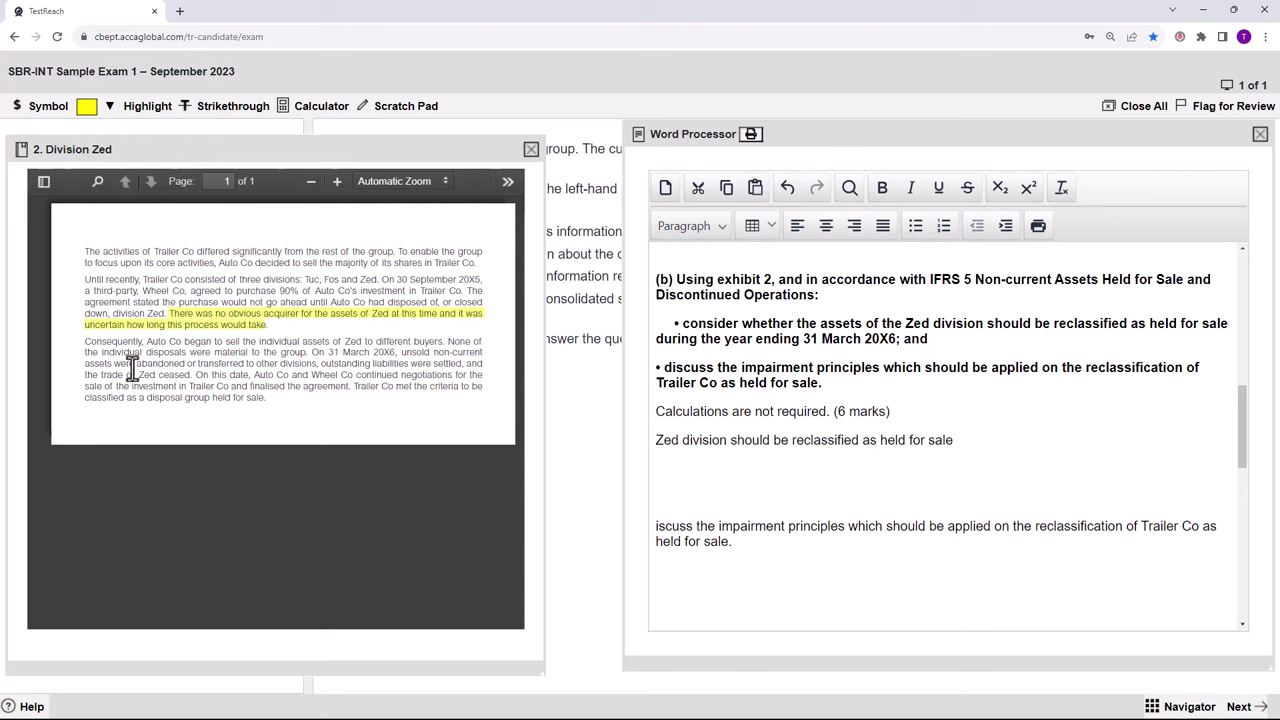
drag(134, 364, 256, 364)
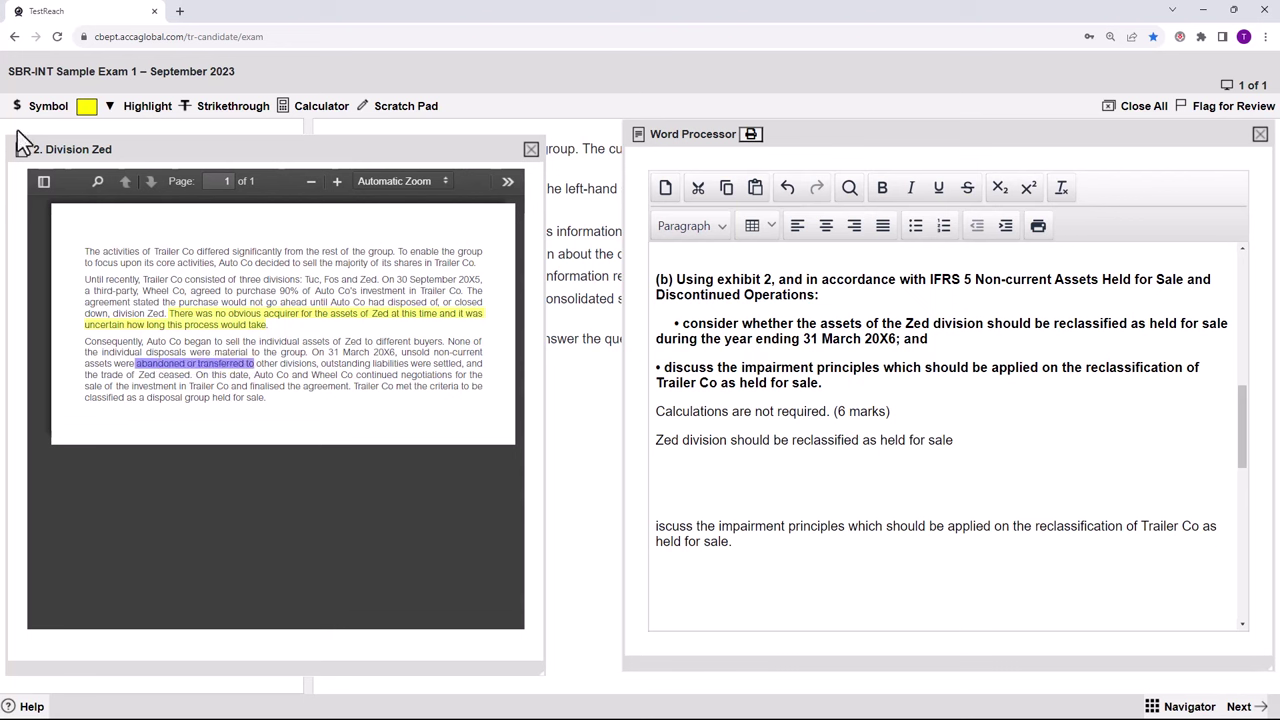
click(108, 108)
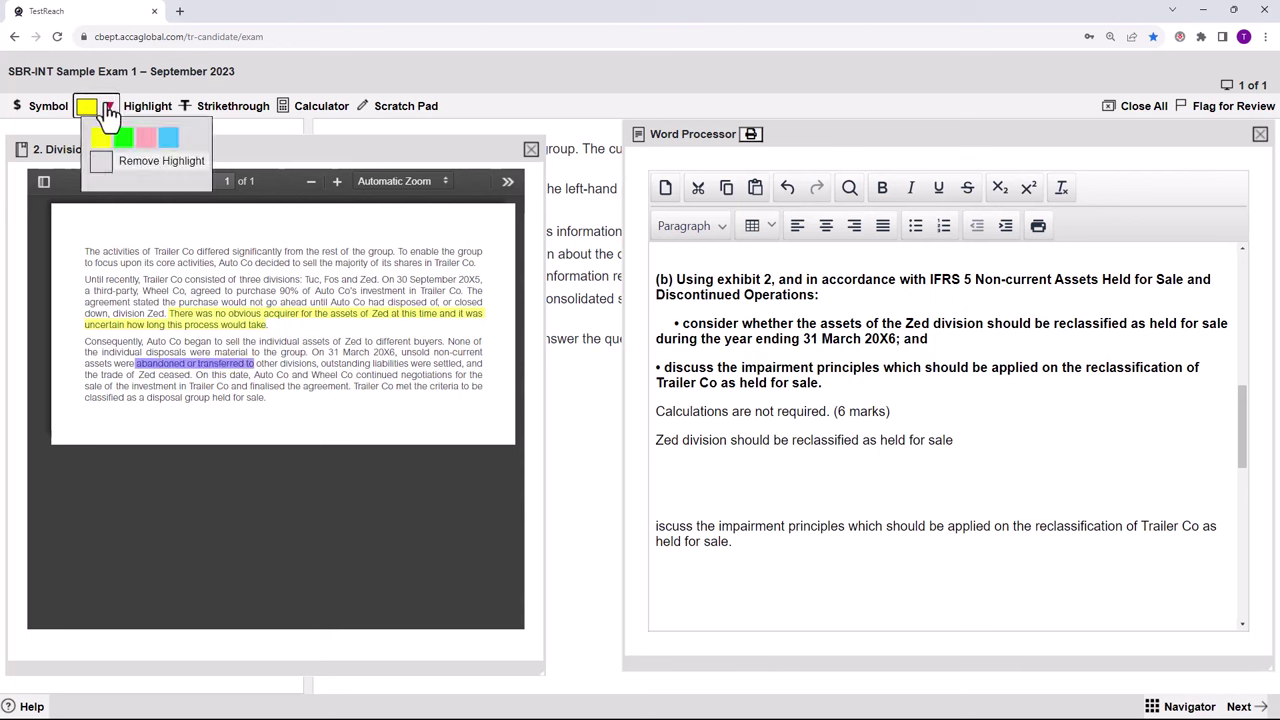
click(100, 145)
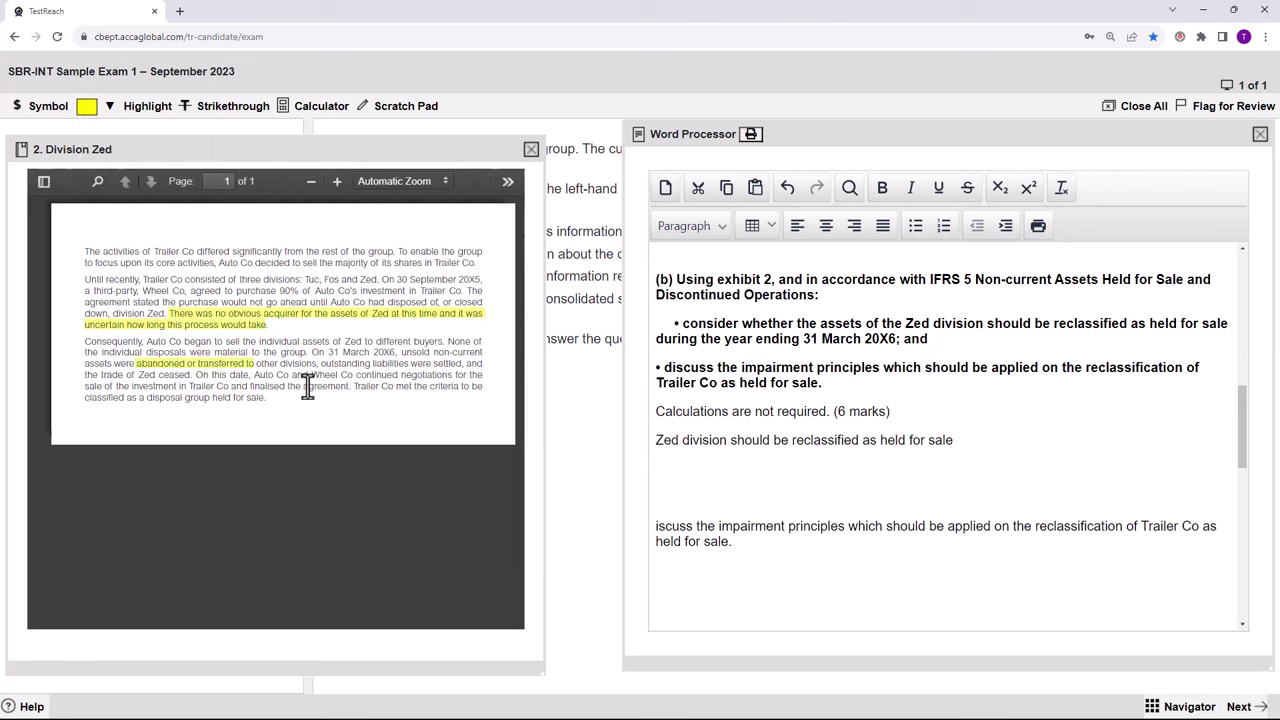
Below the Zed heading, write that all held for sale conditions must be met at the reporting date, including management commitment and a highly probable sale.
click(962, 440)
key(Return)
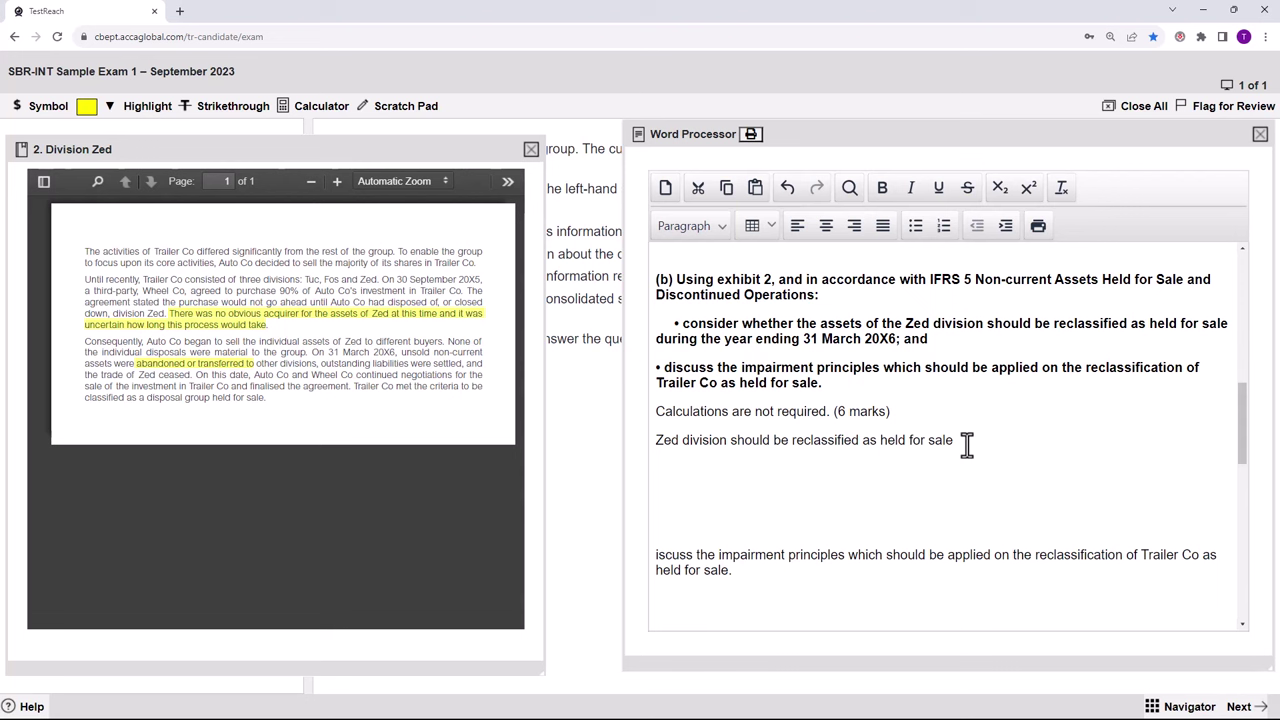
text(For the assets of Zed to be classified as held for sale all conditions must be met at the reporting date. This includes that management must be committed to the sale and that it is highly probable.)
key(Return)
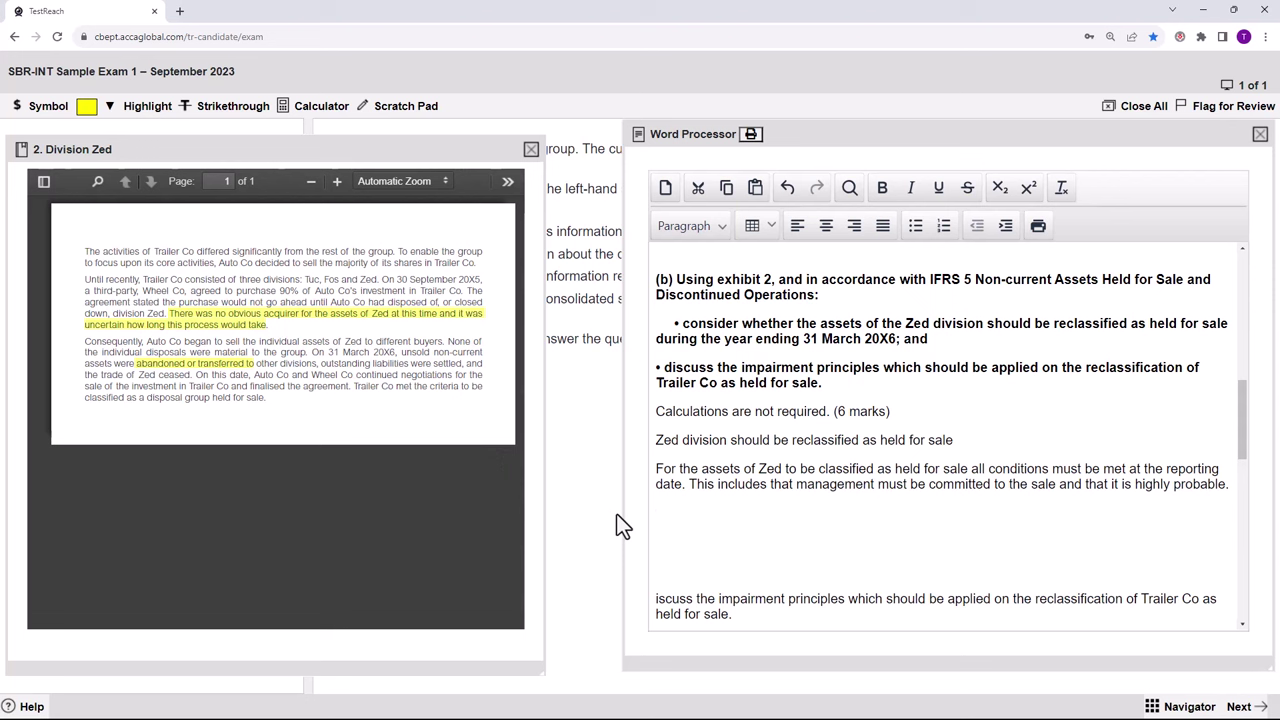
Add that the timing is uncertain against the 12 month limit, abandoned or transferred assets are not being sold, and held for sale conditions are NOT met.
text(It is uncertain how long )
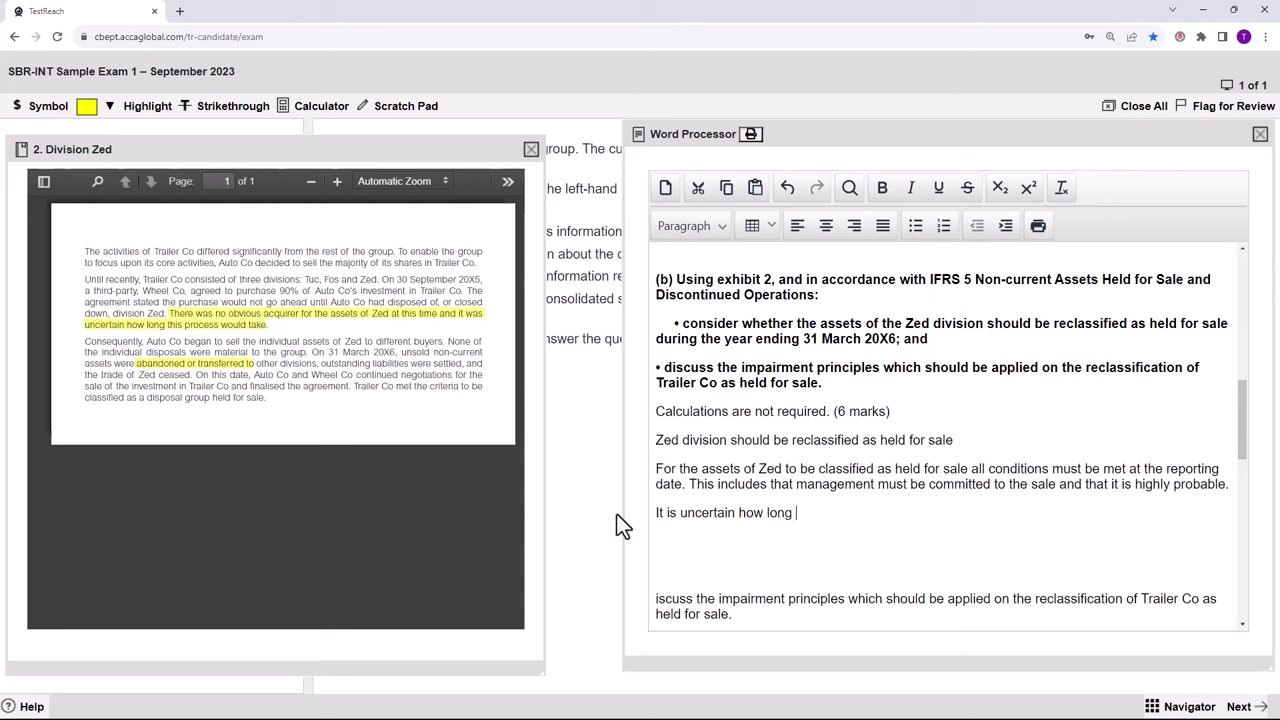
text(ot will take. However for held for sale to be met it has to be with in 12 month.)
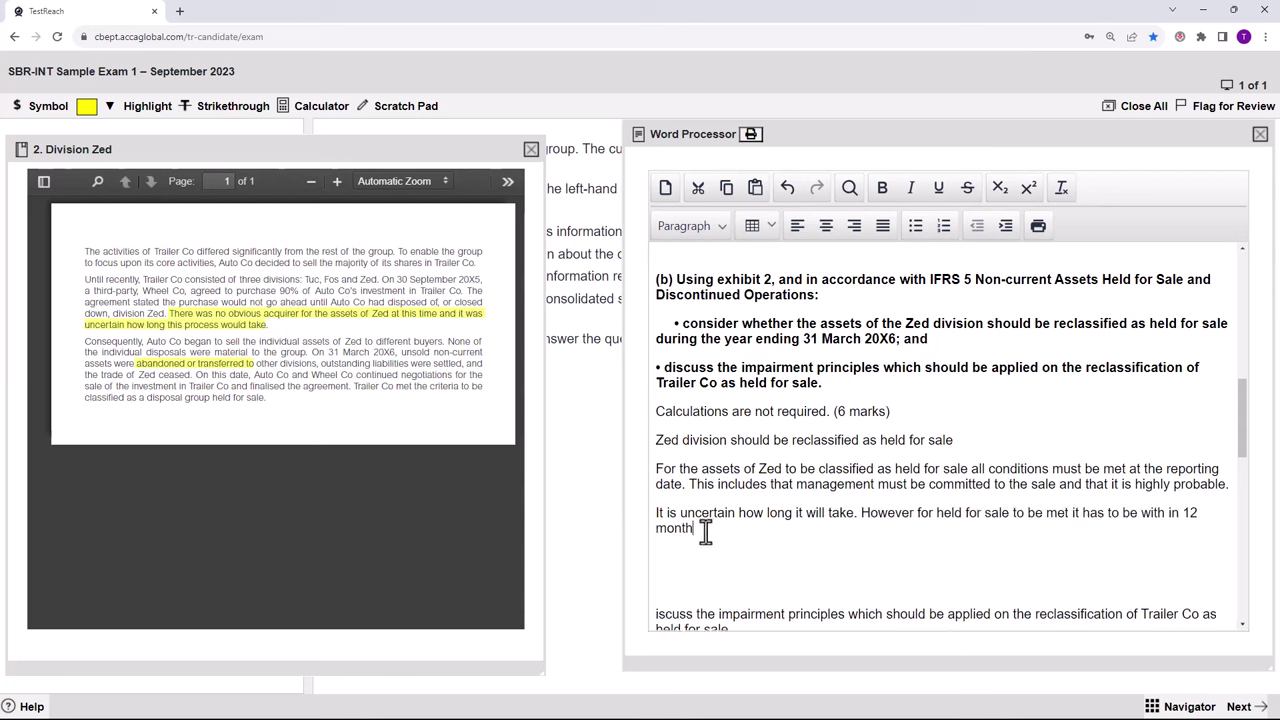
key(ctrl+shift+End)
key(Delete)
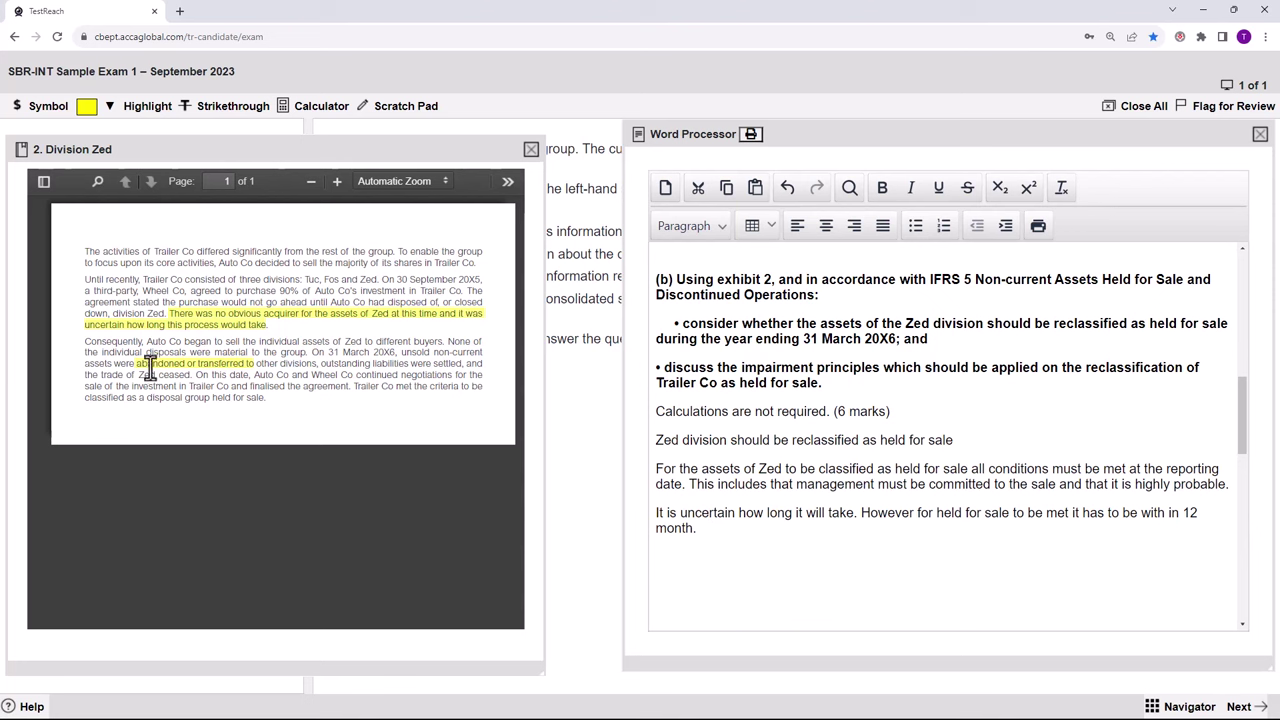
text(Assets that)
text(abandoned or transfeerd are not being sold.)
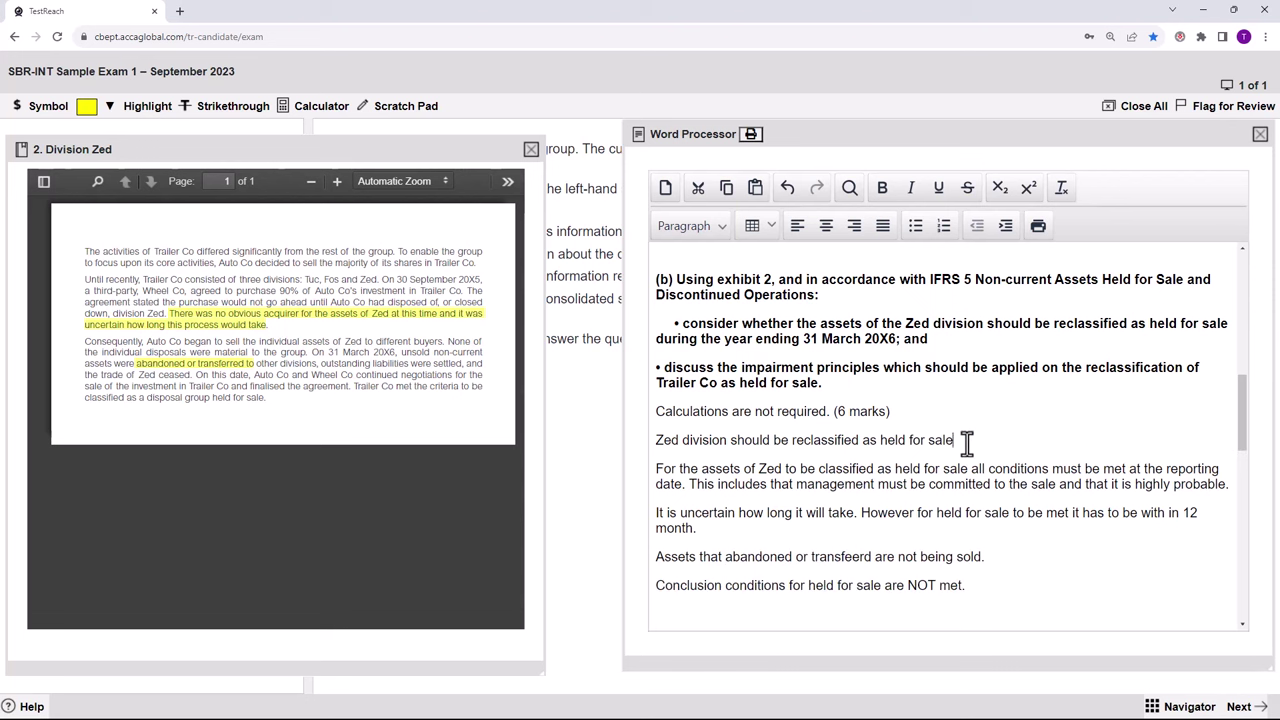
Make the answer heading "Zed division should be reclassified as held for sale" bold.
drag(967, 443, 662, 441)
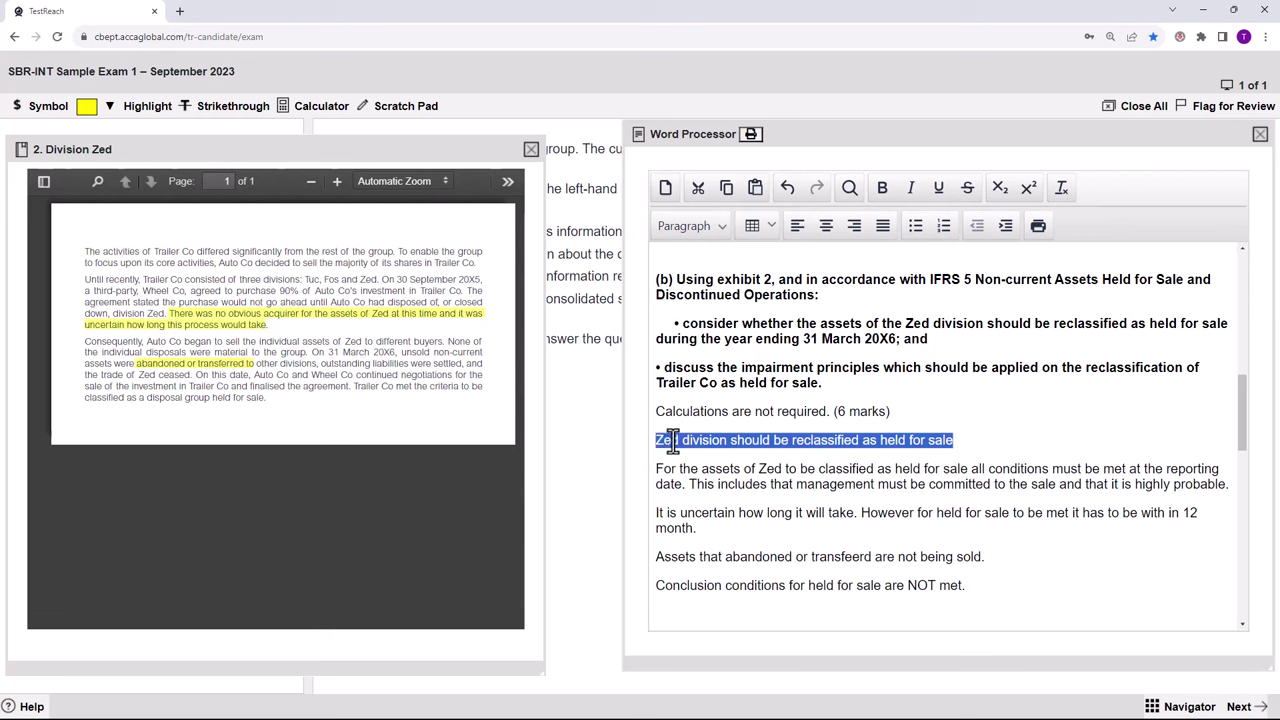
click(885, 195)
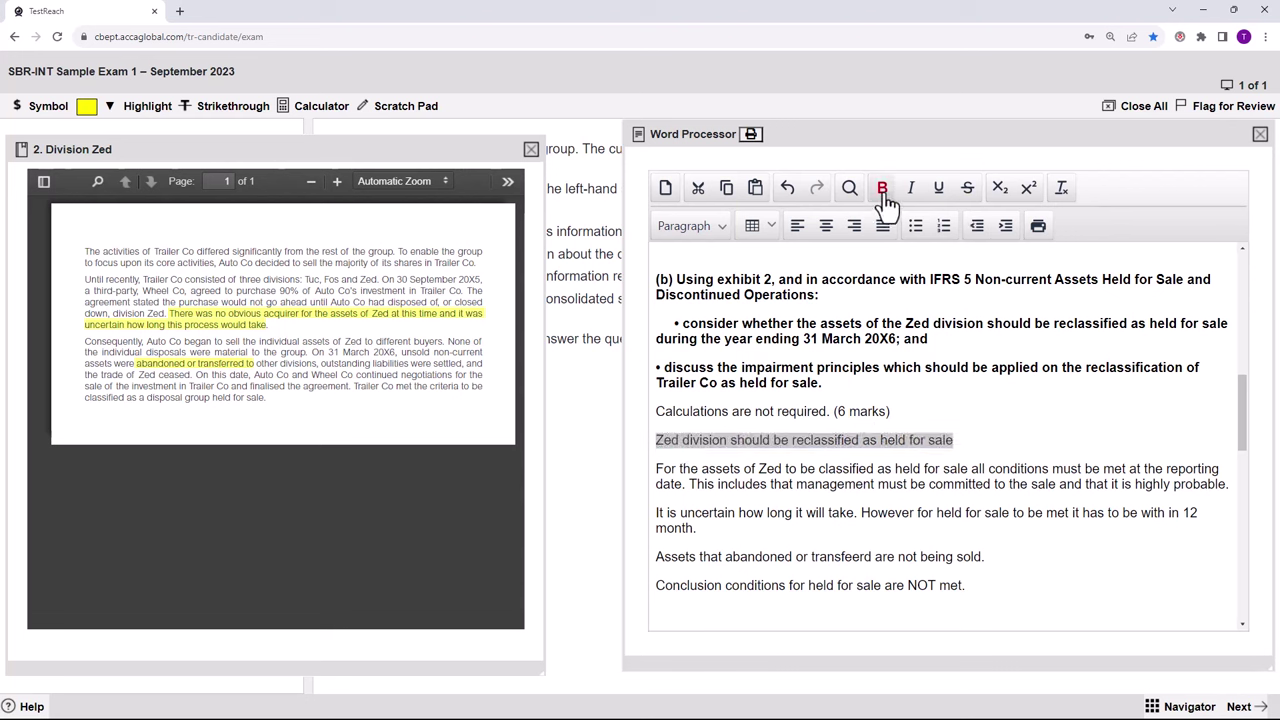
click(446, 363)
Under the impairment heading, write about the review at classification and losses where CV exceeds recoverable amount, charged to PL (or equity if revalued).
scroll(822, 548, down, 1)
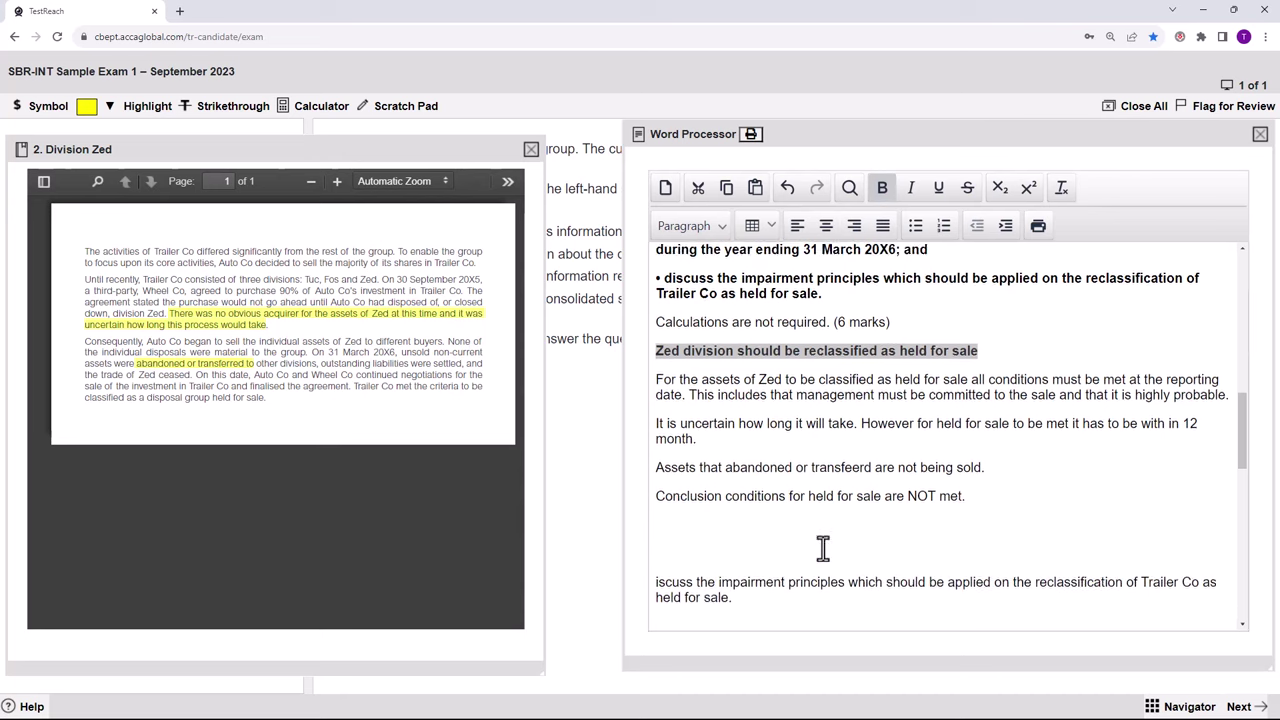
scroll(822, 548, down, 1)
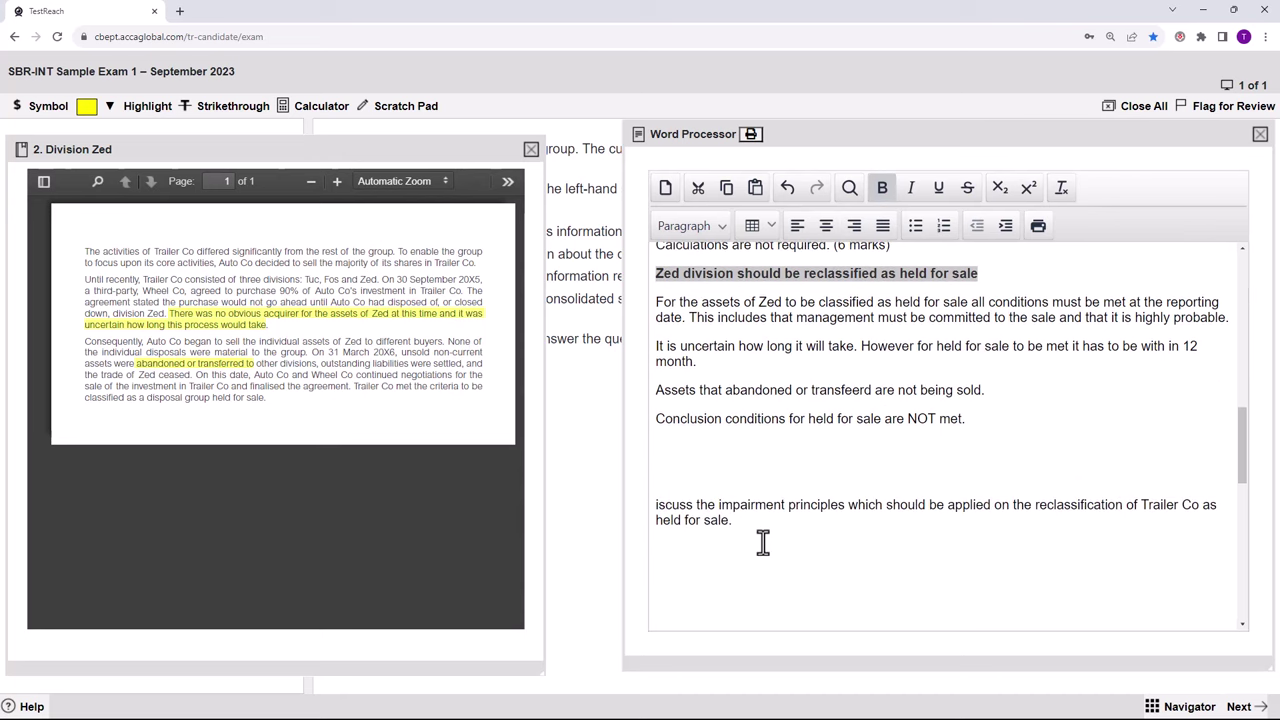
scroll(762, 542, down, 2)
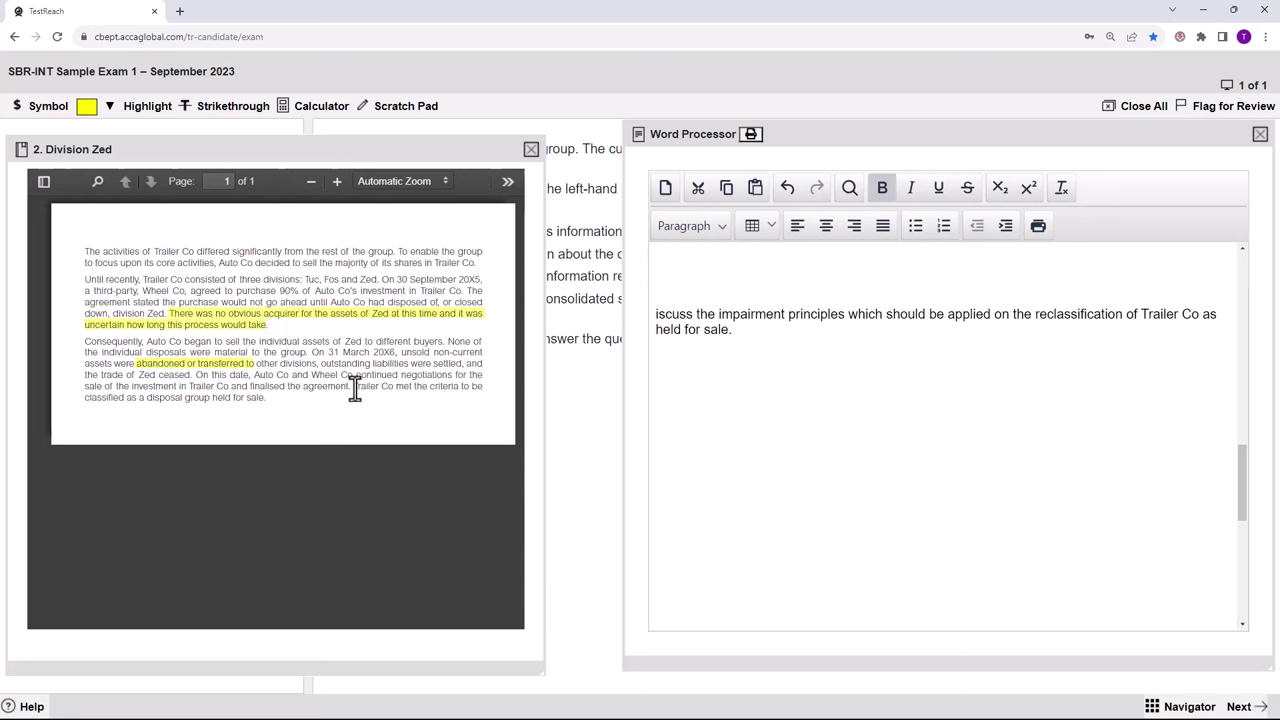
drag(354, 386, 380, 403)
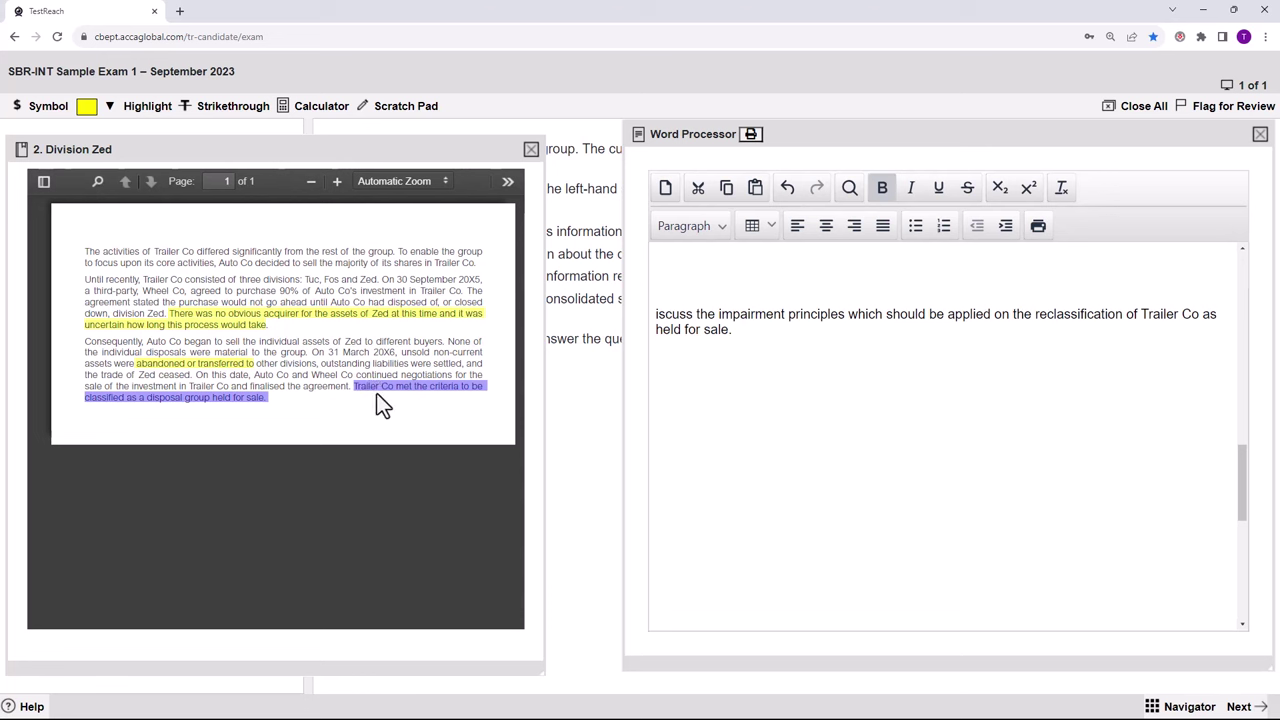
click(756, 335)
click(771, 357)
text(At classification of a disposal group held for sale there would be an imapirment review. Impairment losses are recognised where the CV exceeds the recoverable amount and charged to PL (or equity if revalued))
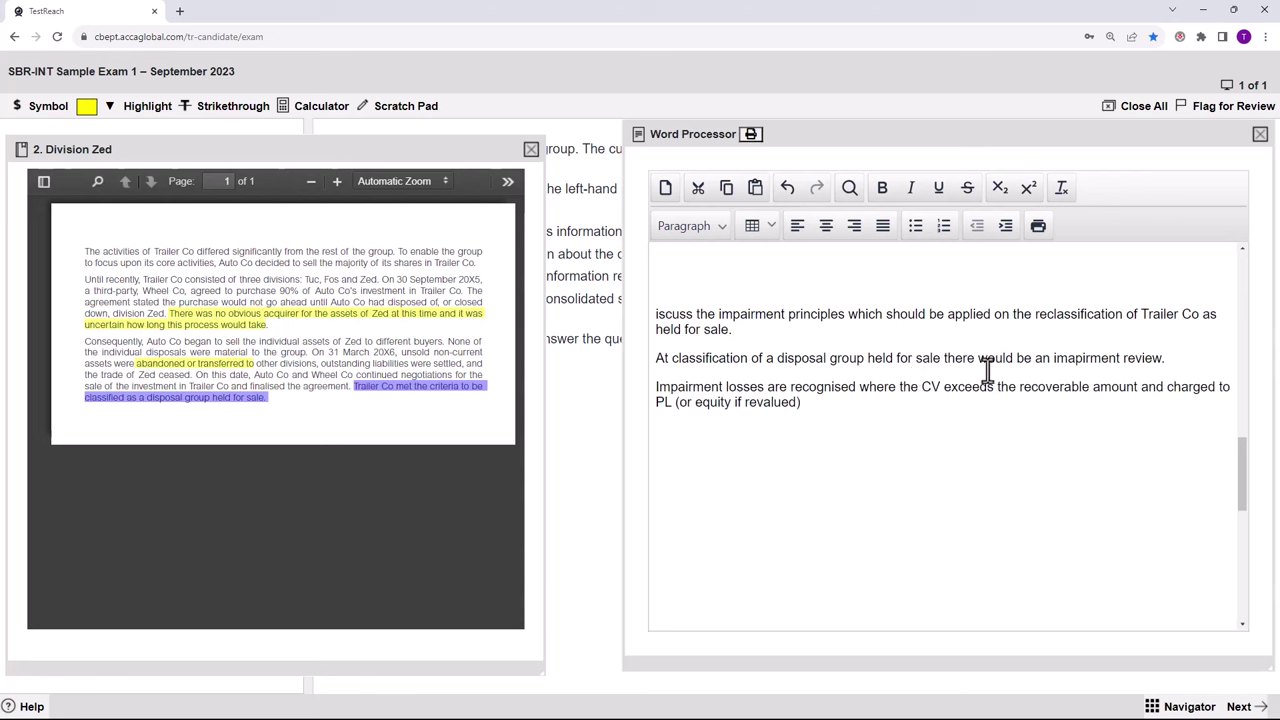
Add the paragraph "After classification the asset is written down to FV less costs to sell and any charge is to PL.".
key(Return)
text(After)
text(classification )
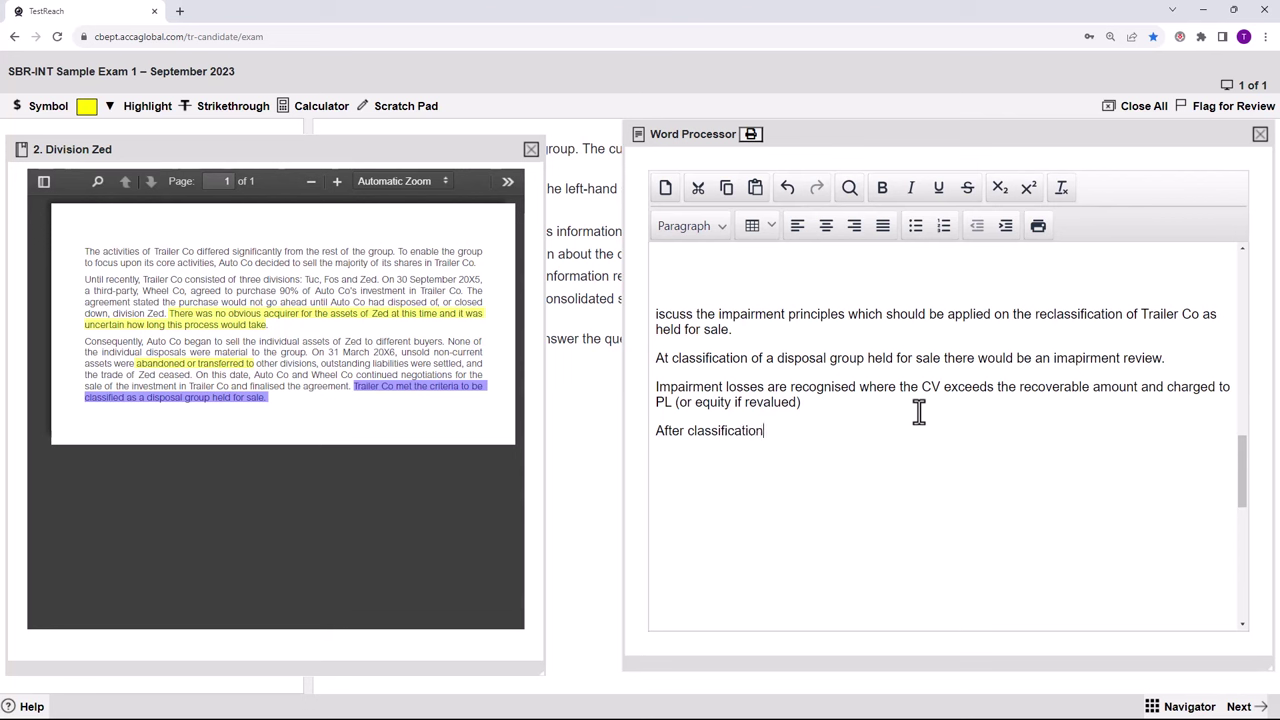
text(the asset is written do)
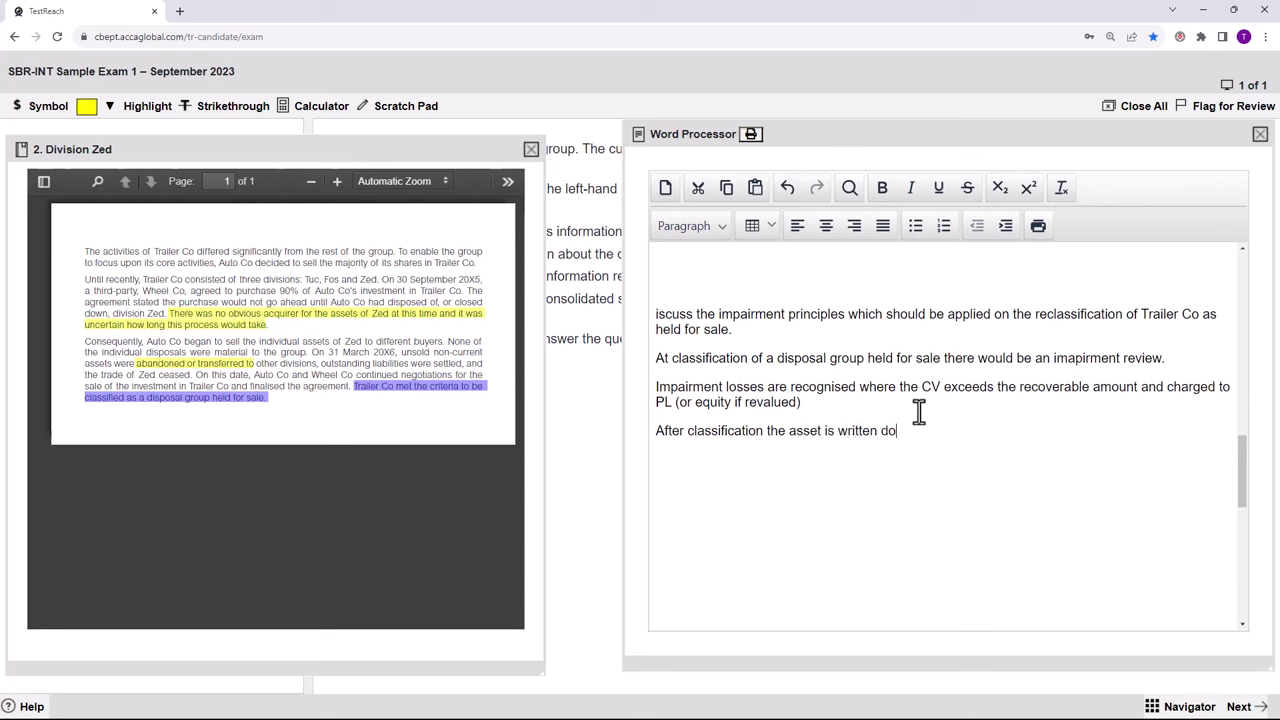
text(wn to FV less costs t)
key(BackSpace)
text(to seel)
key(BackSpace)
key(BackSpace)
text(ll and)
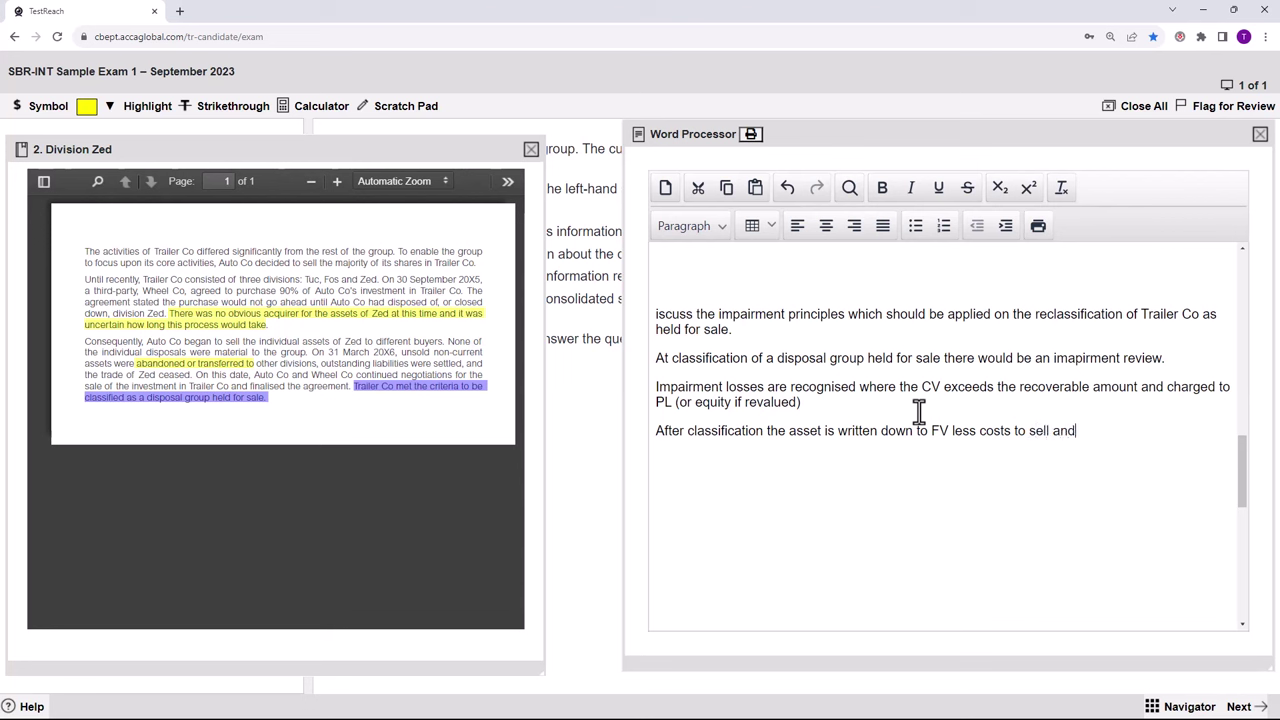
text( any charge is to PL.)
Make the answer heading on the impairment principles for Trailer Co's reclassification bold.
drag(729, 333, 654, 306)
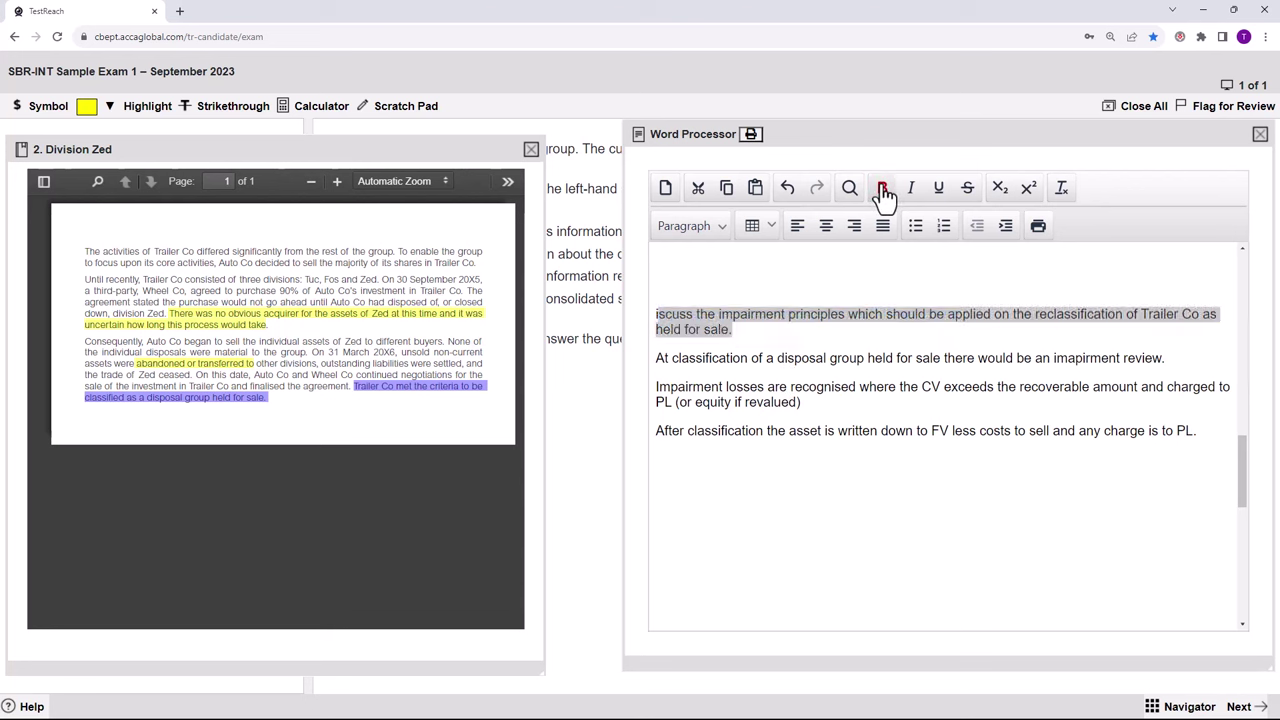
click(882, 188)
click(676, 270)
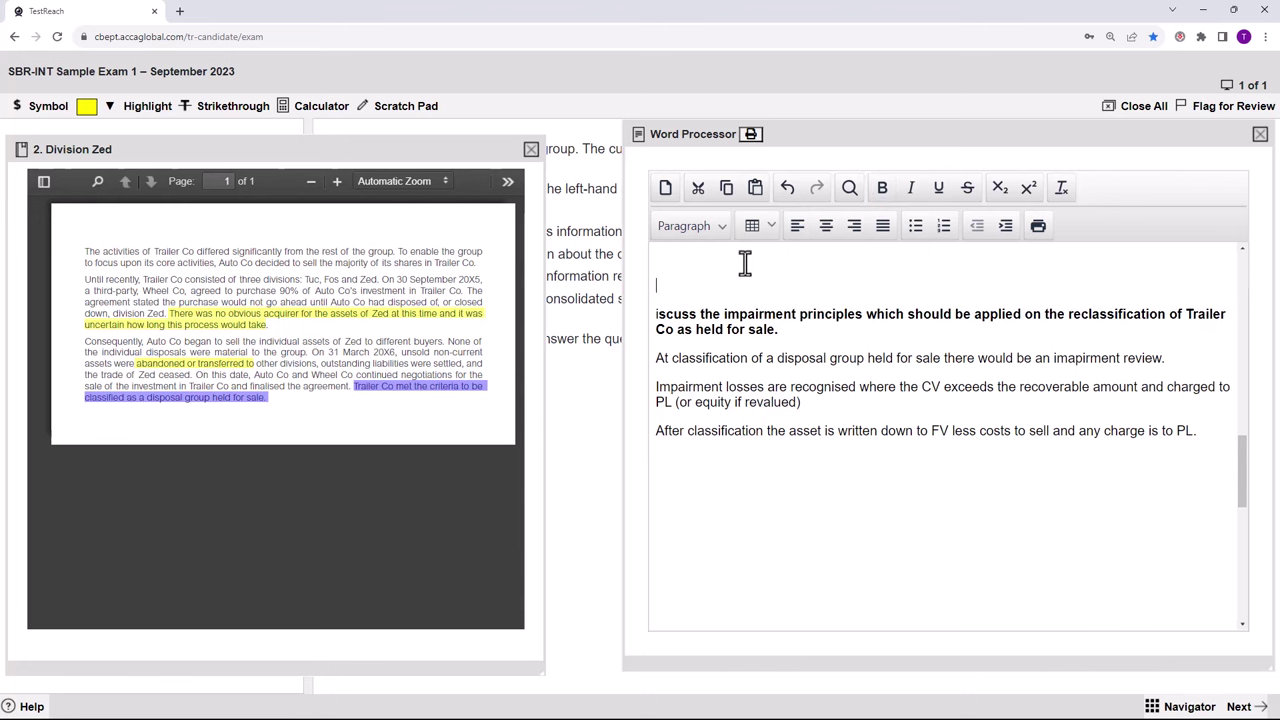
Replace the Division Zed exhibit with exhibit 3, Disposal of Trailer Co, at 70% zoom beside requirement (c) in the word processor.
drag(1248, 470, 1241, 525)
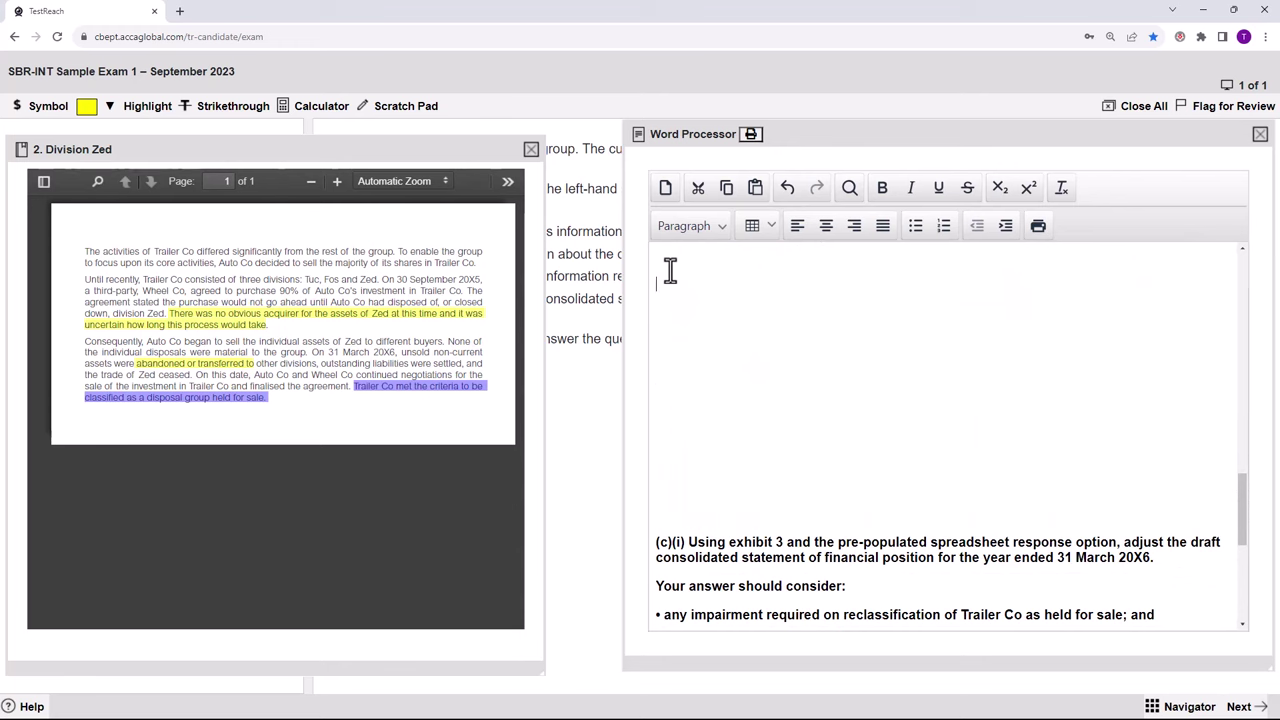
scroll(670, 270, down, 3)
scroll(670, 270, down, 1)
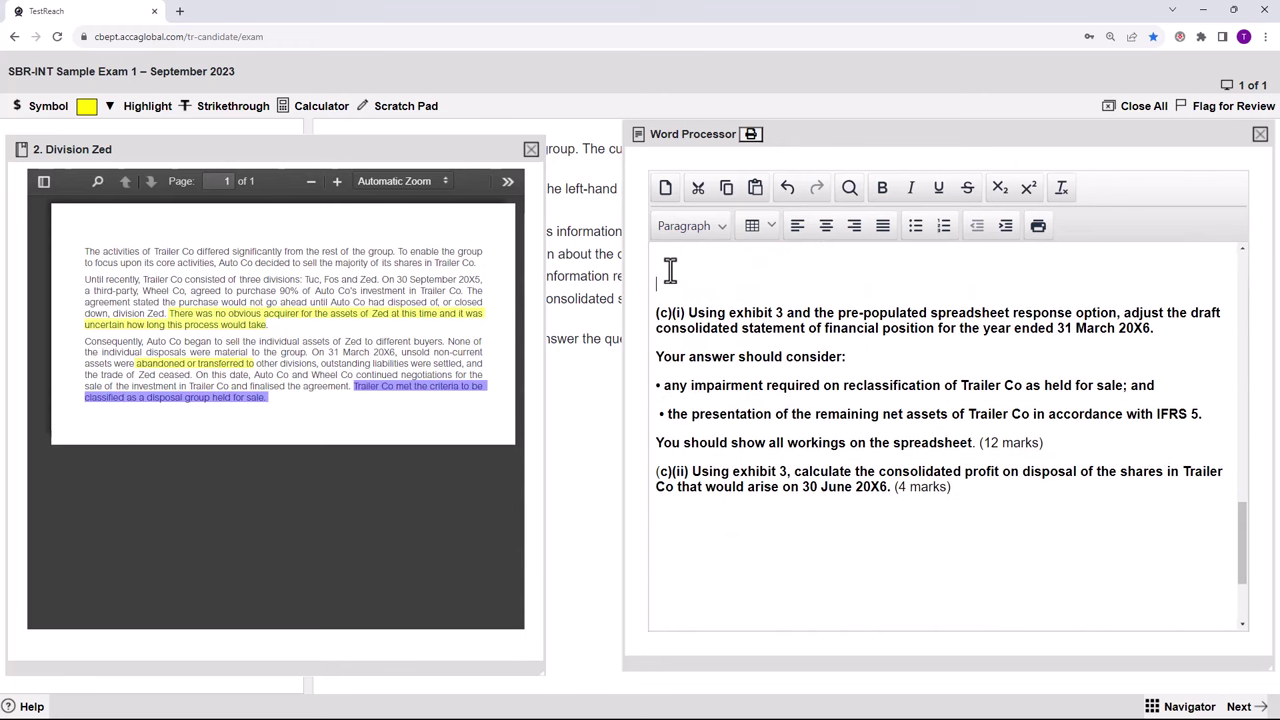
click(531, 152)
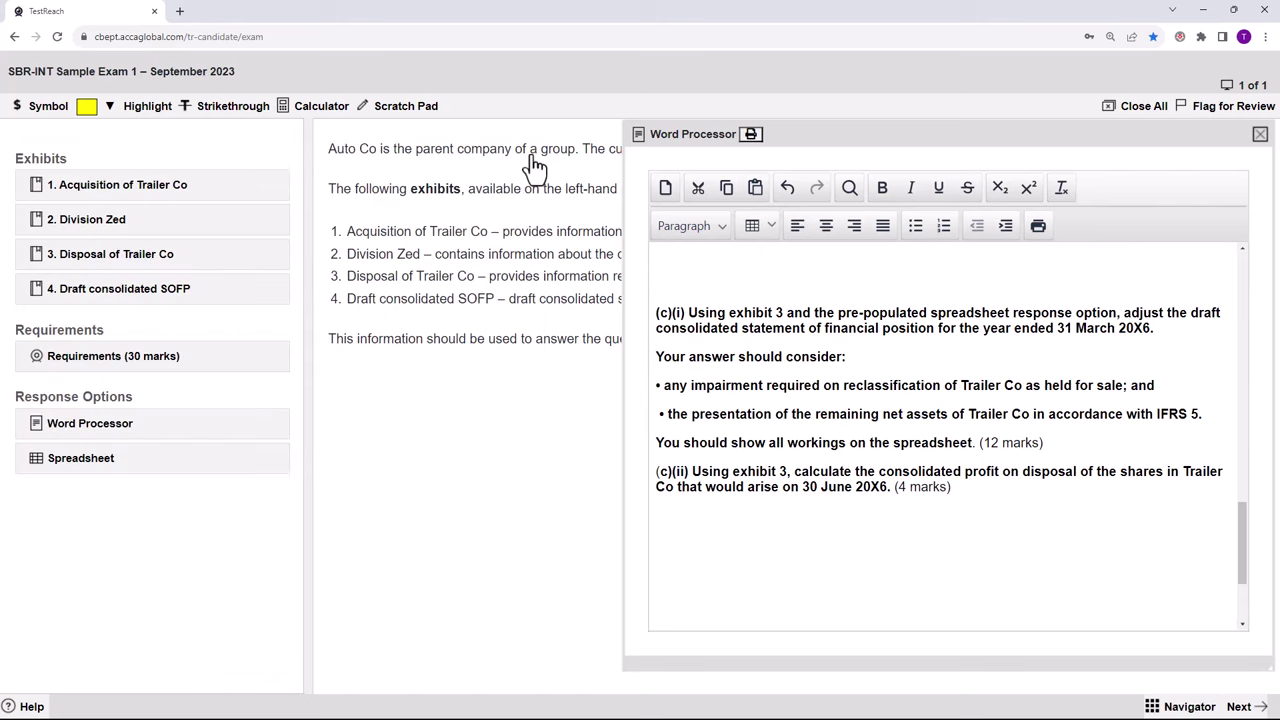
click(80, 262)
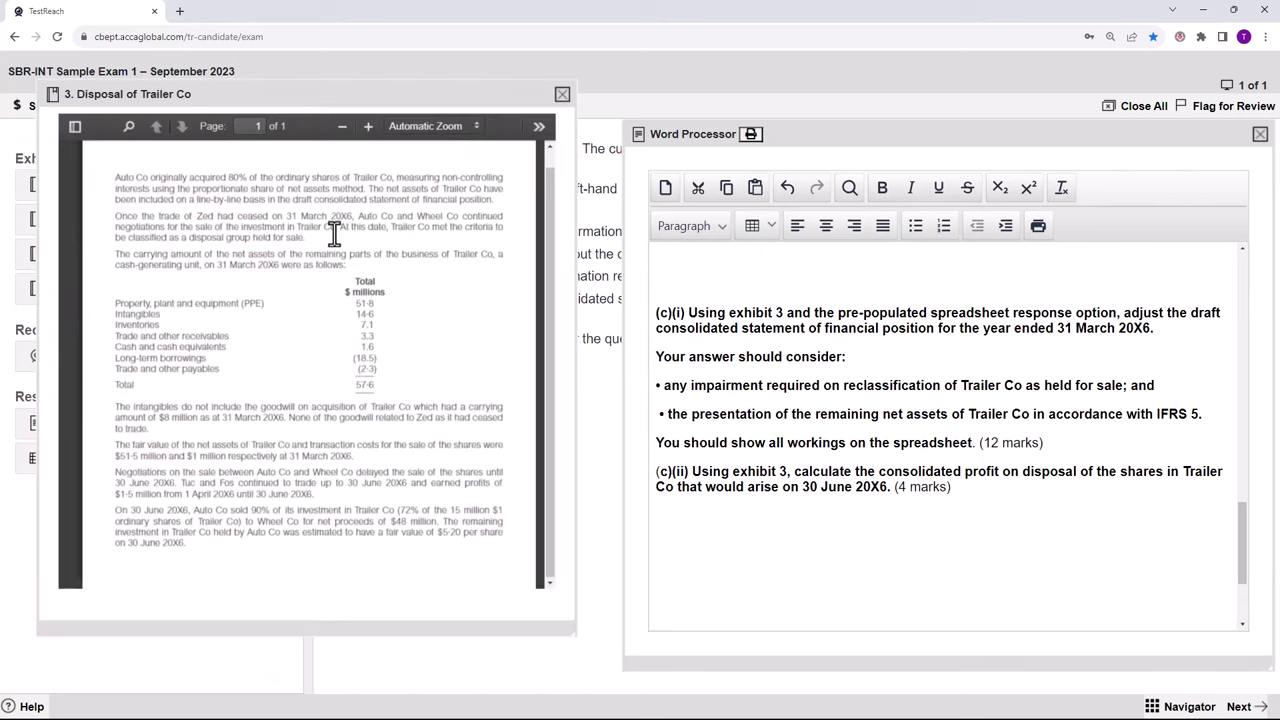
click(369, 126)
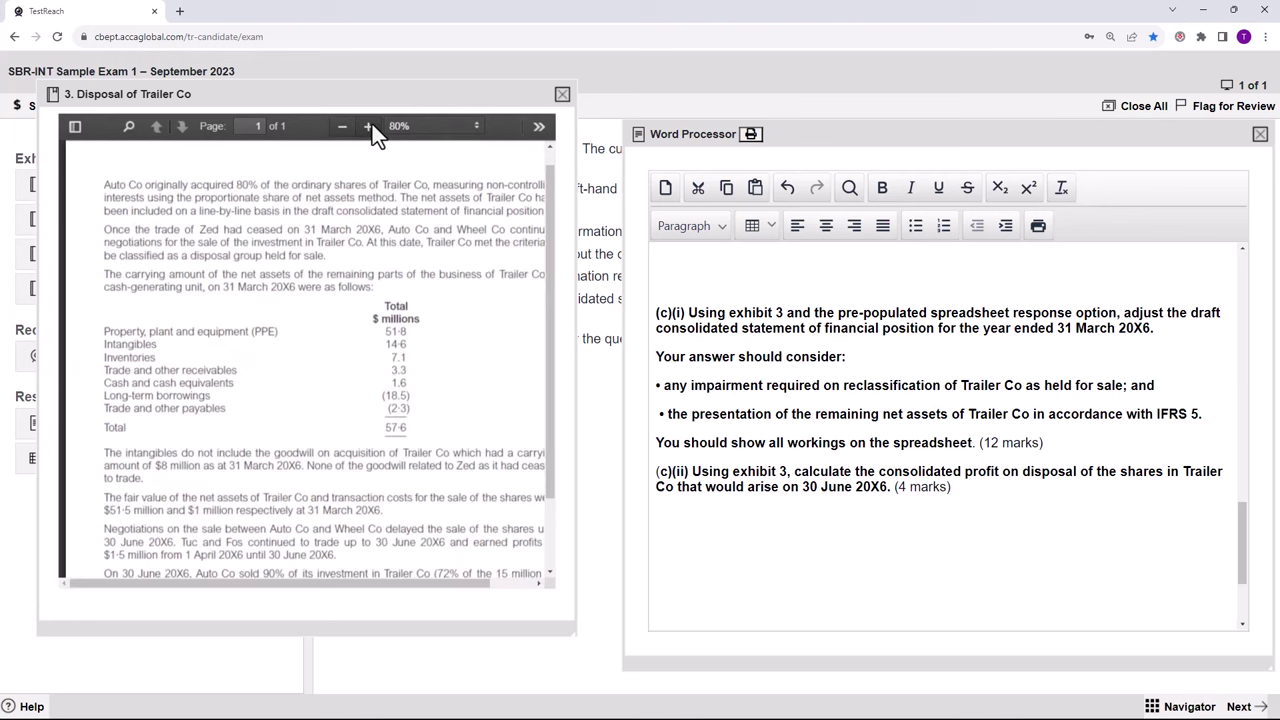
click(342, 126)
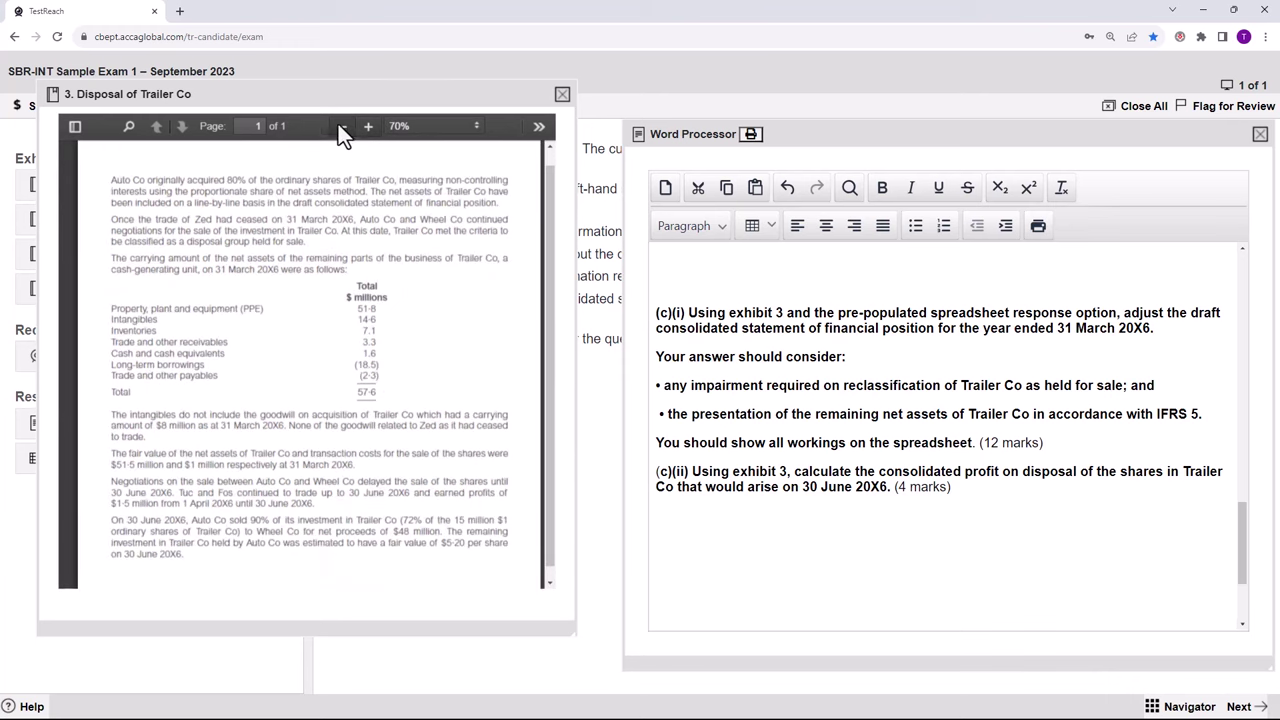
mouse_move(286, 88)
mouse_down()
mouse_move(246, 106)
mouse_move(276, 106)
mouse_up()
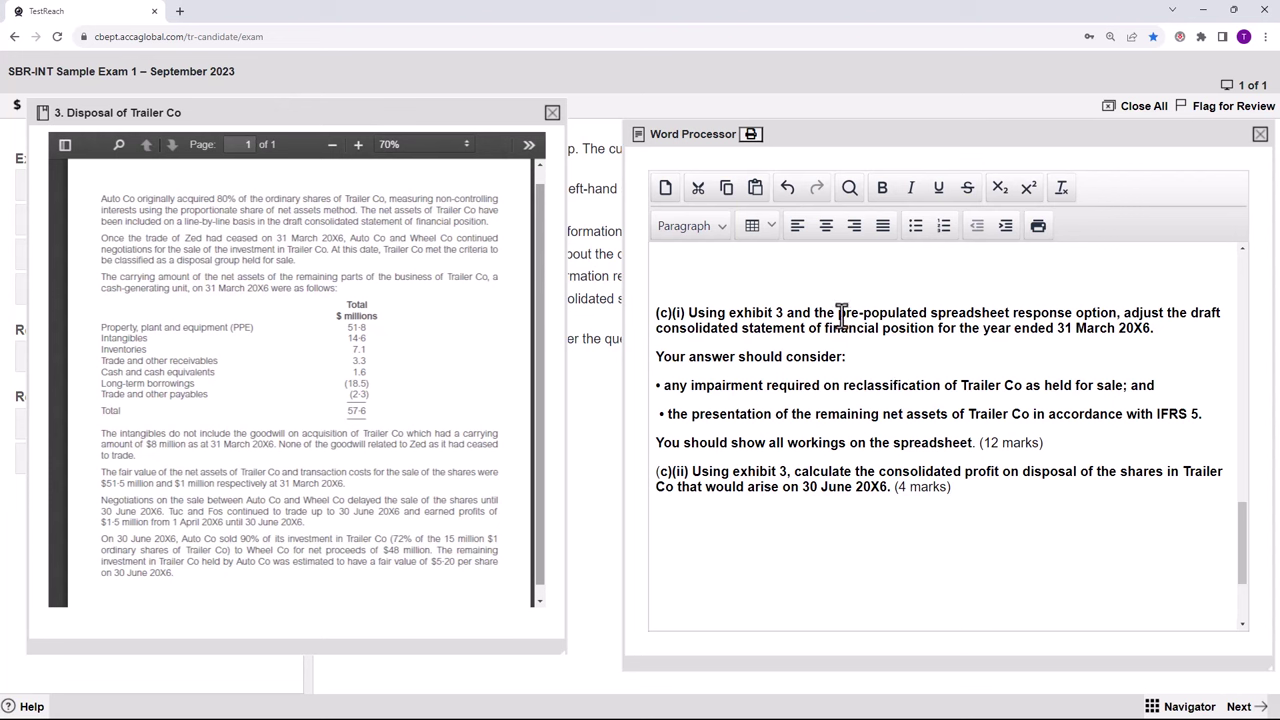
drag(838, 317, 970, 330)
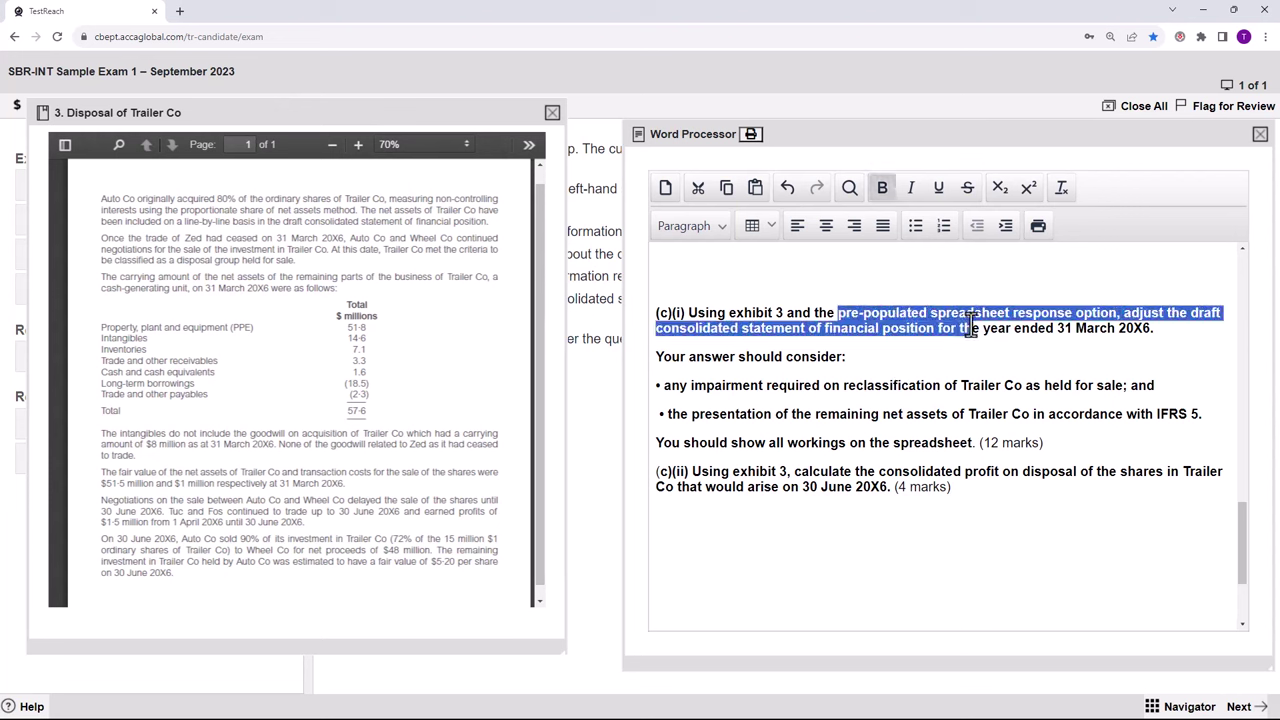
click(970, 330)
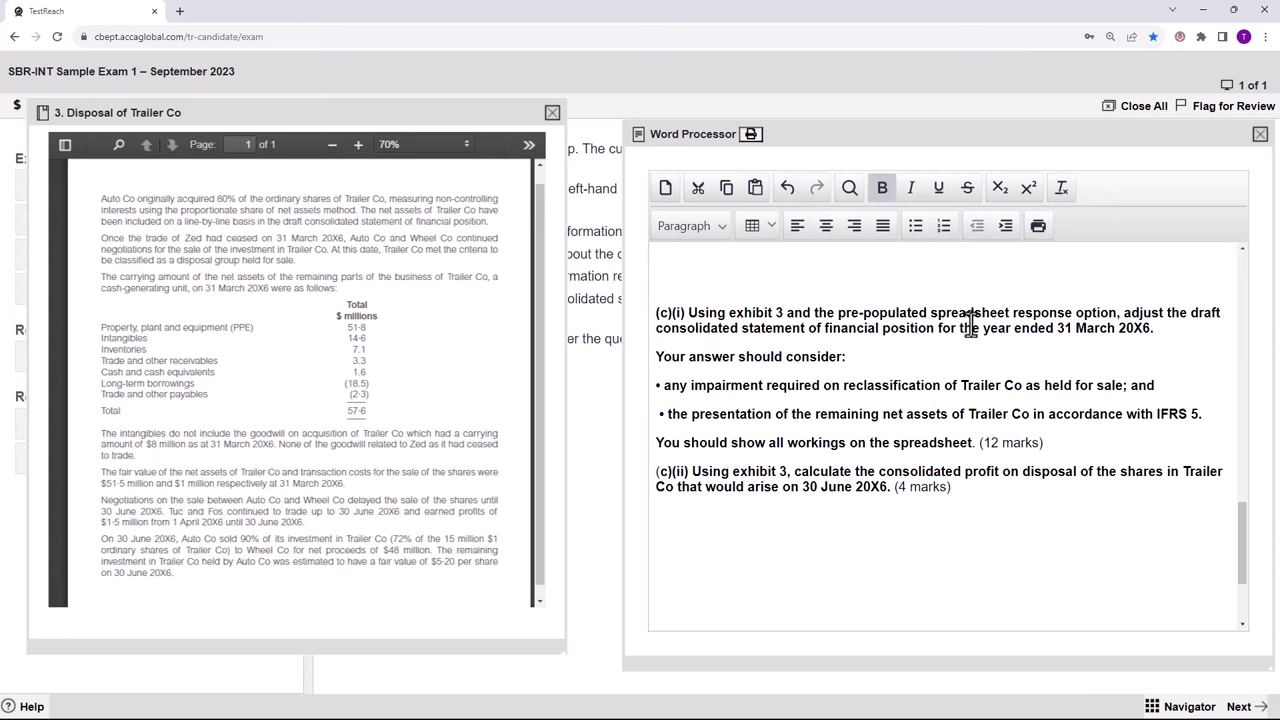
Separate requirement (c)(ii) from (c)(i) with a blank line and review the (c)(i) points on impairment and presentation of net assets.
click(1047, 442)
key(Return)
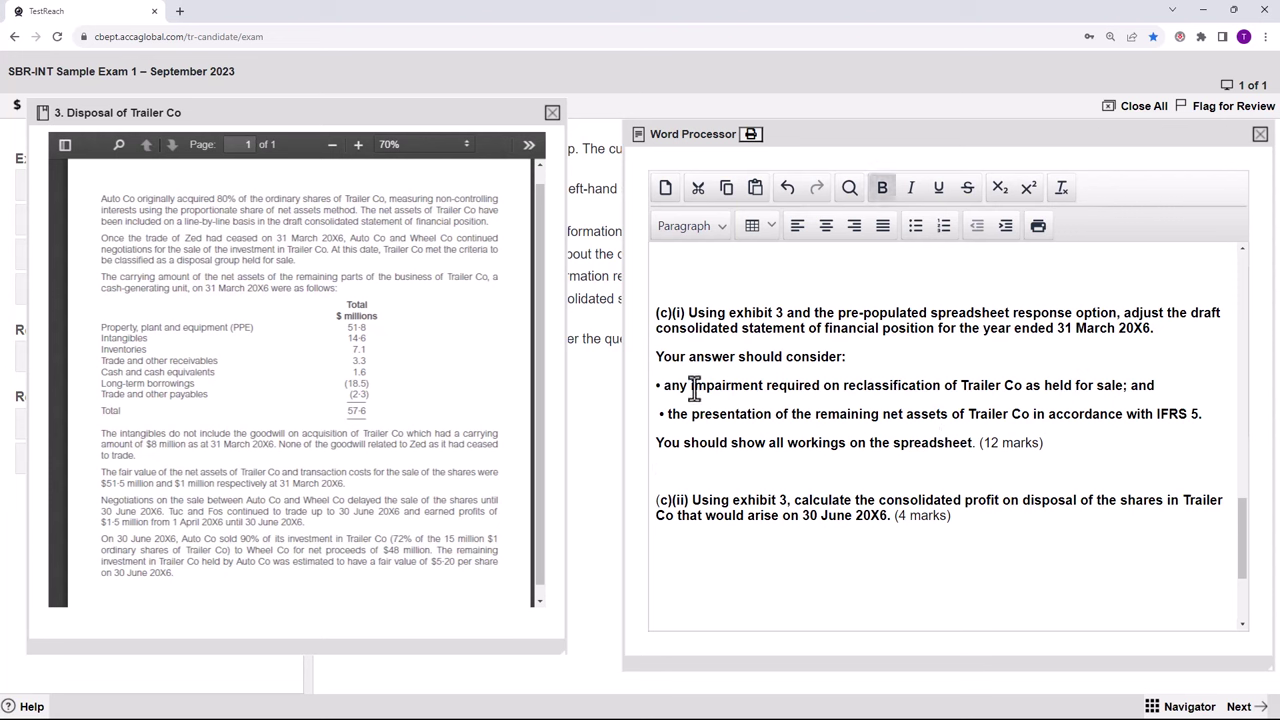
drag(694, 388, 1113, 385)
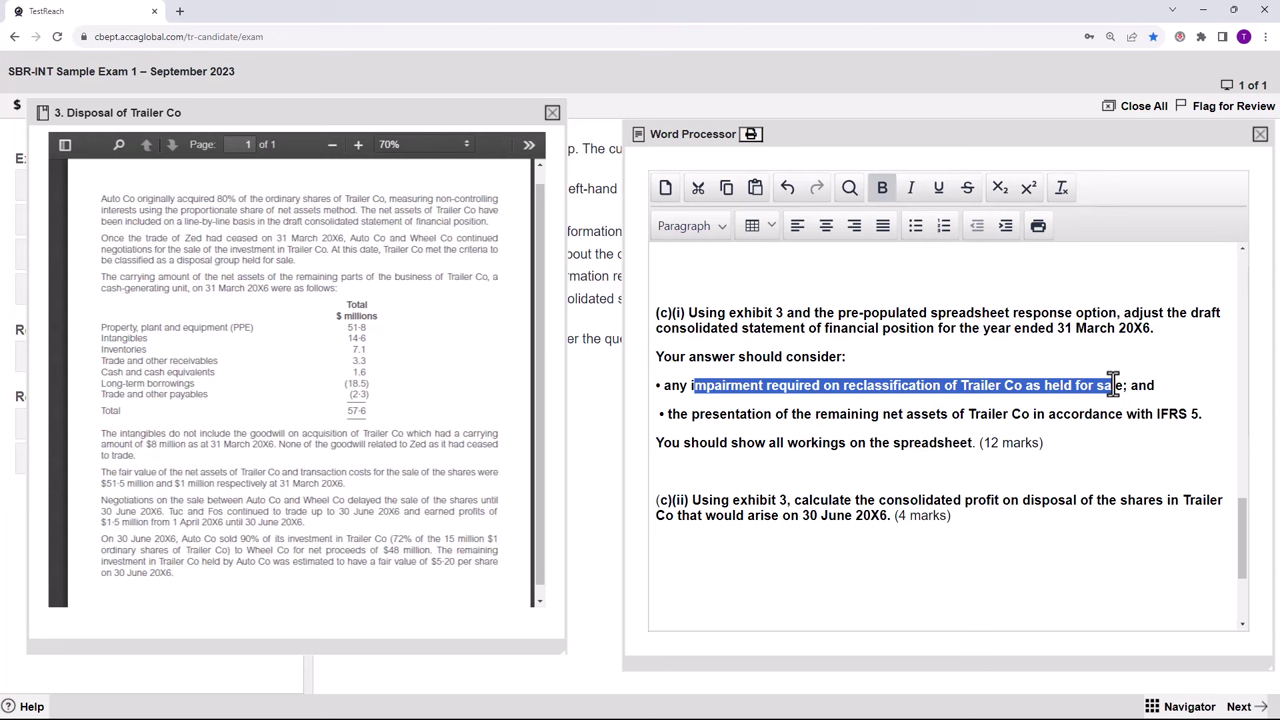
click(872, 449)
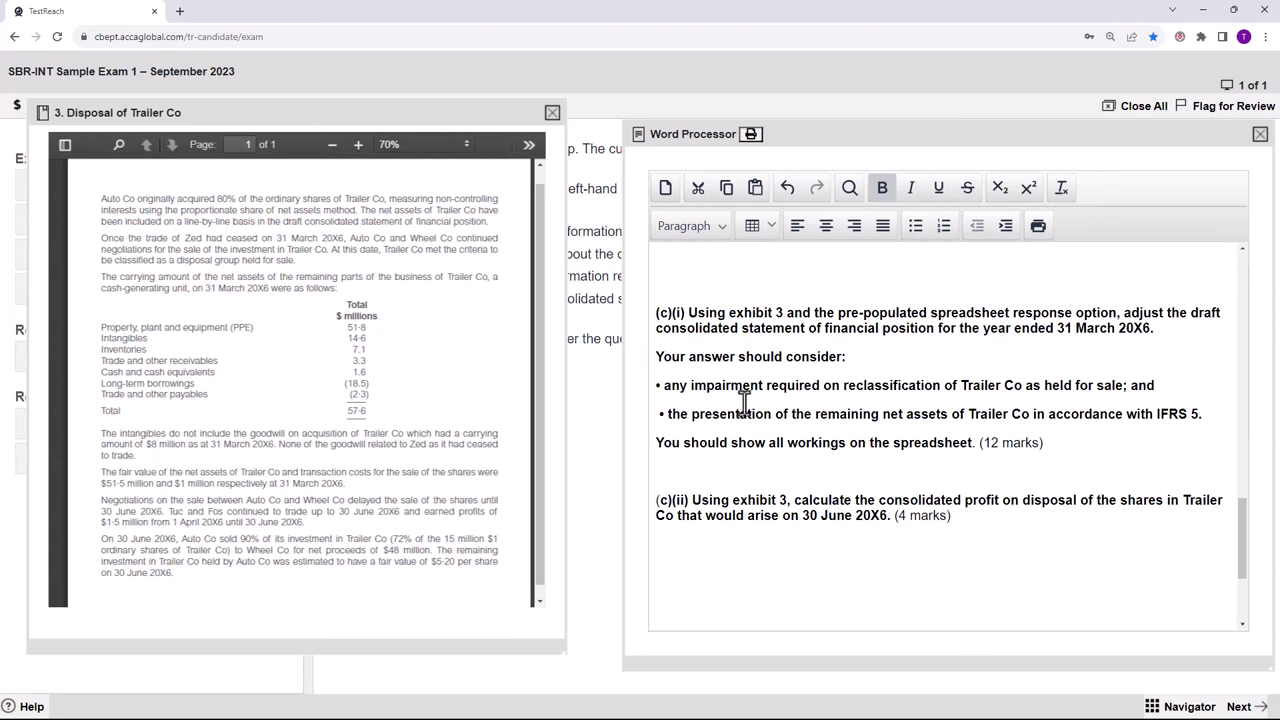
drag(705, 413, 1016, 414)
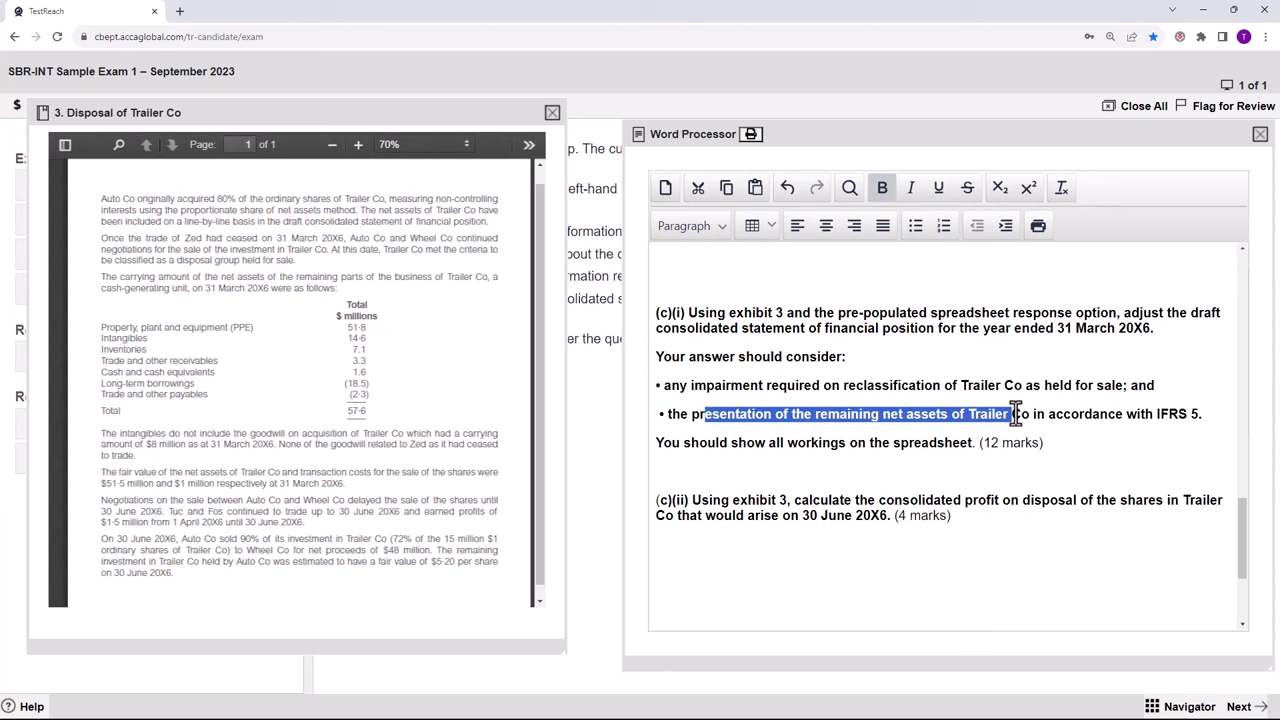
click(828, 384)
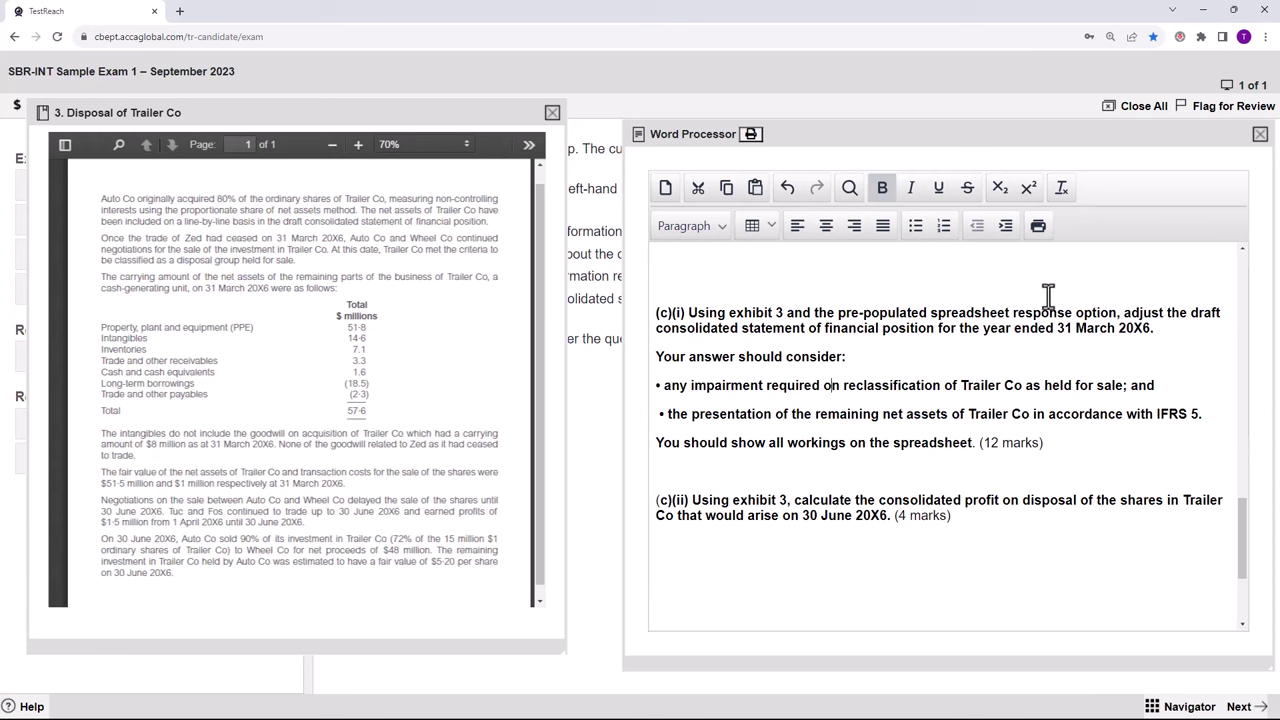
Replace the word processor with the spreadsheet response at its WORKINGS section, placing exhibit 3, Disposal of Trailer Co, beside it.
click(1260, 136)
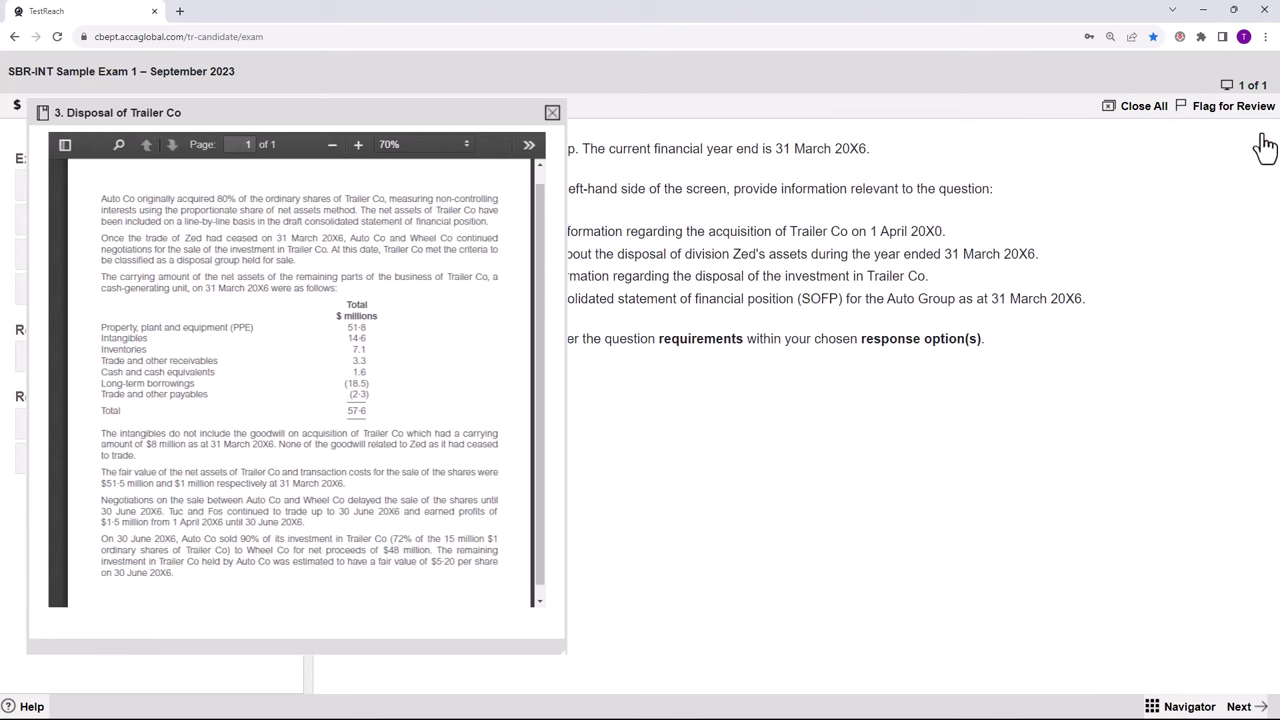
drag(375, 117, 1058, 139)
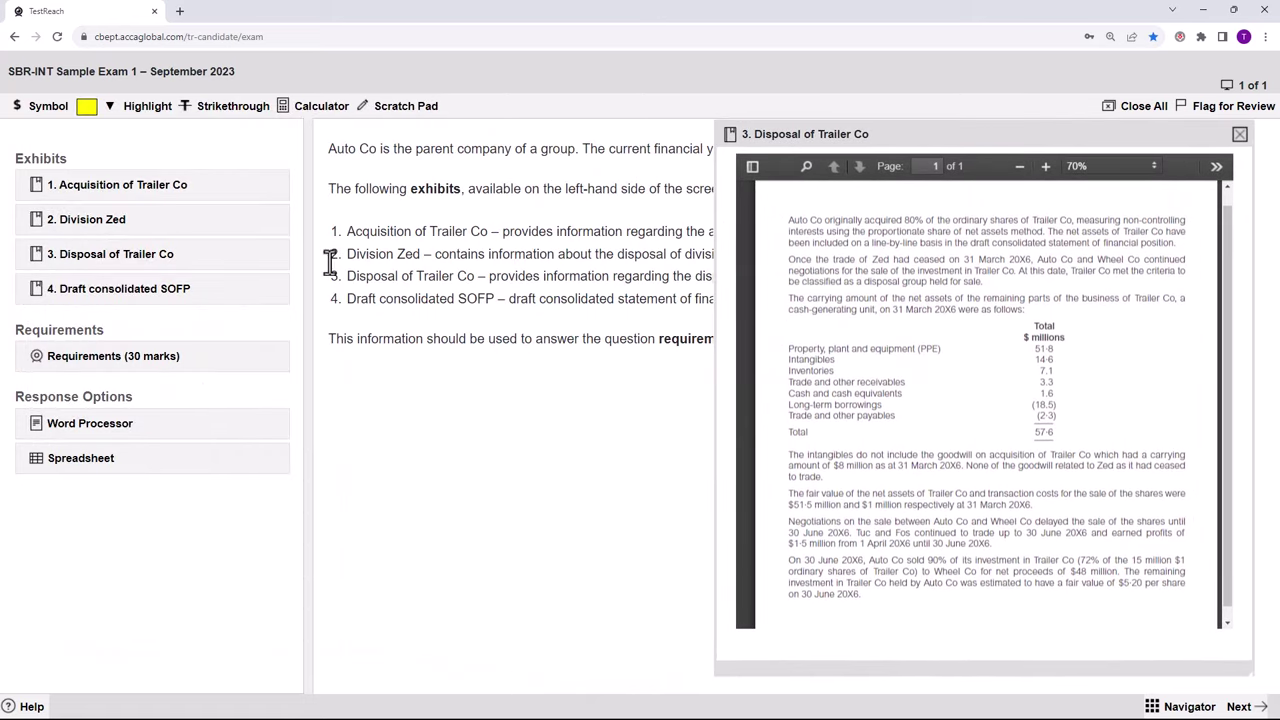
click(96, 470)
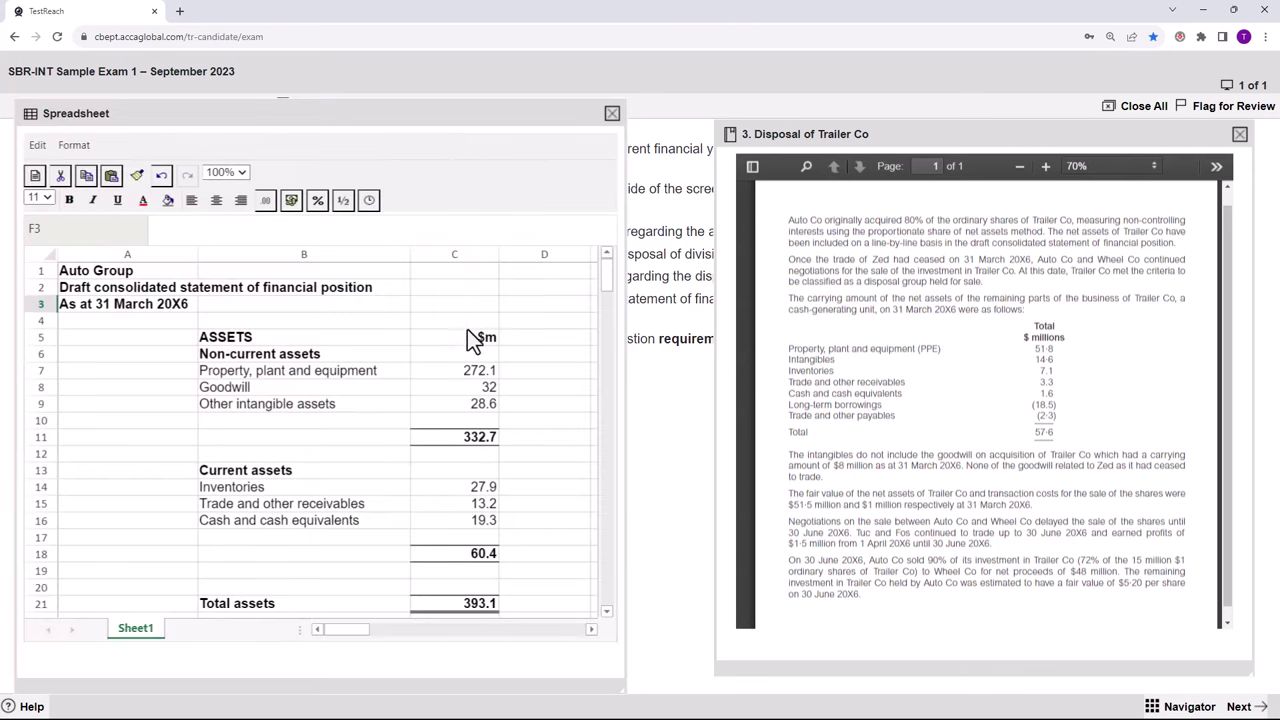
drag(606, 272, 603, 372)
scroll(597, 345, down, 3)
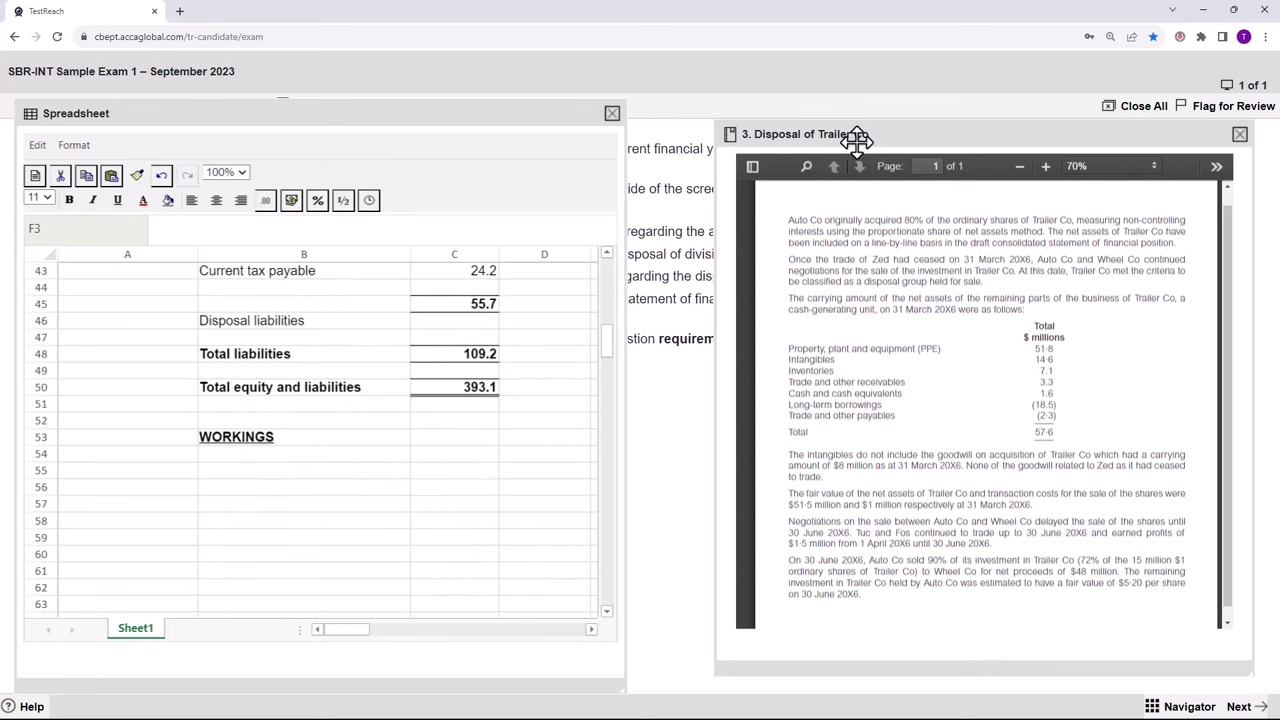
drag(894, 134, 823, 121)
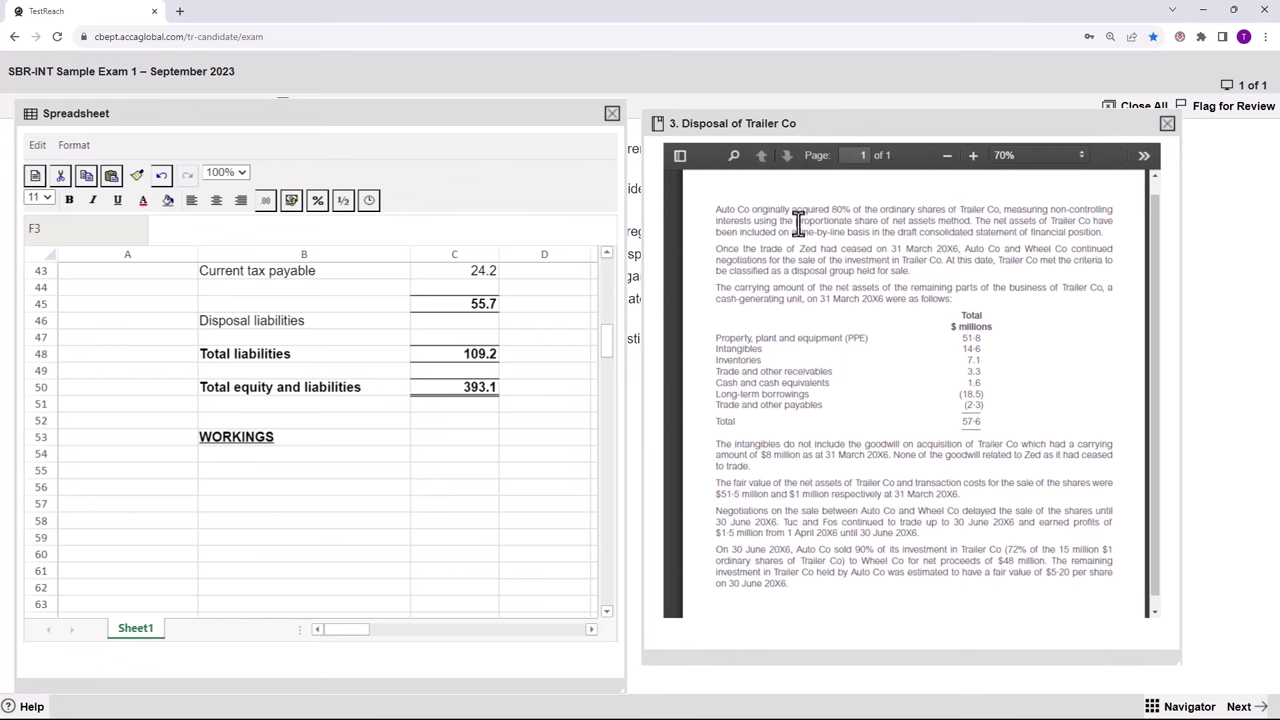
Examine exhibit 3 for the non-controlling interest method, the line-by-line consolidation and Trailer Co's held for sale classification.
drag(797, 221, 966, 221)
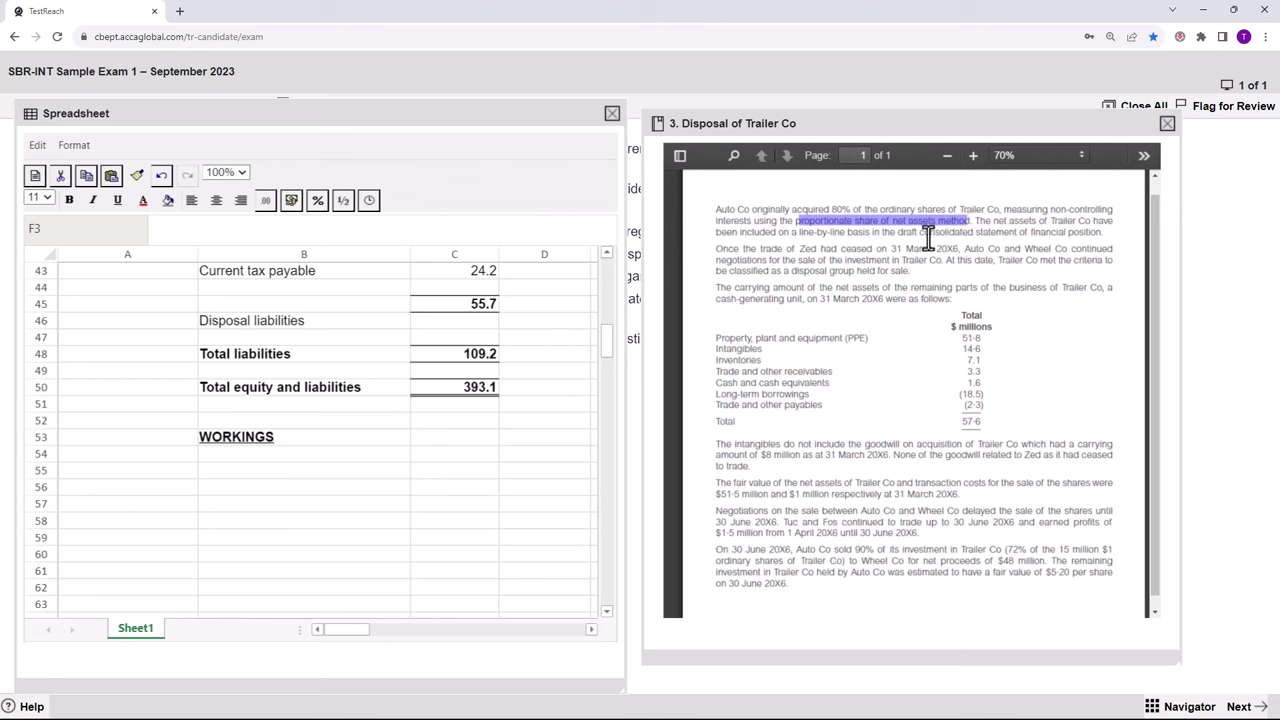
click(921, 230)
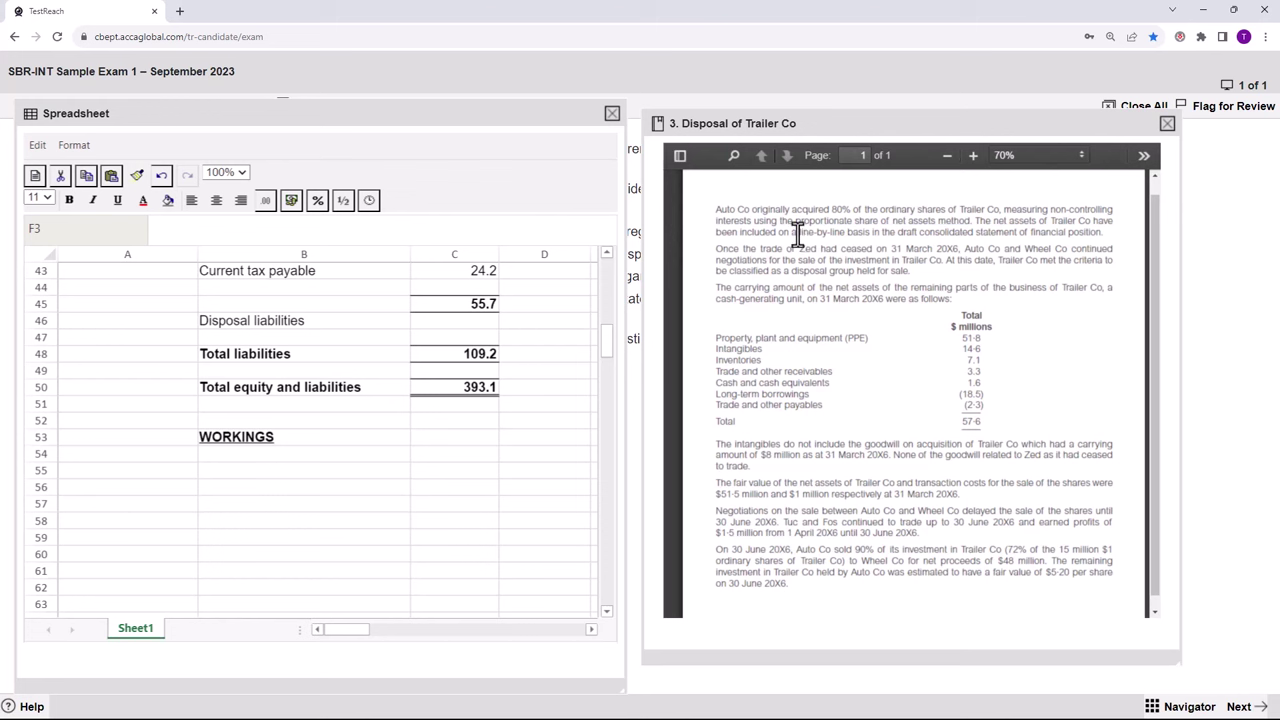
drag(797, 232, 902, 232)
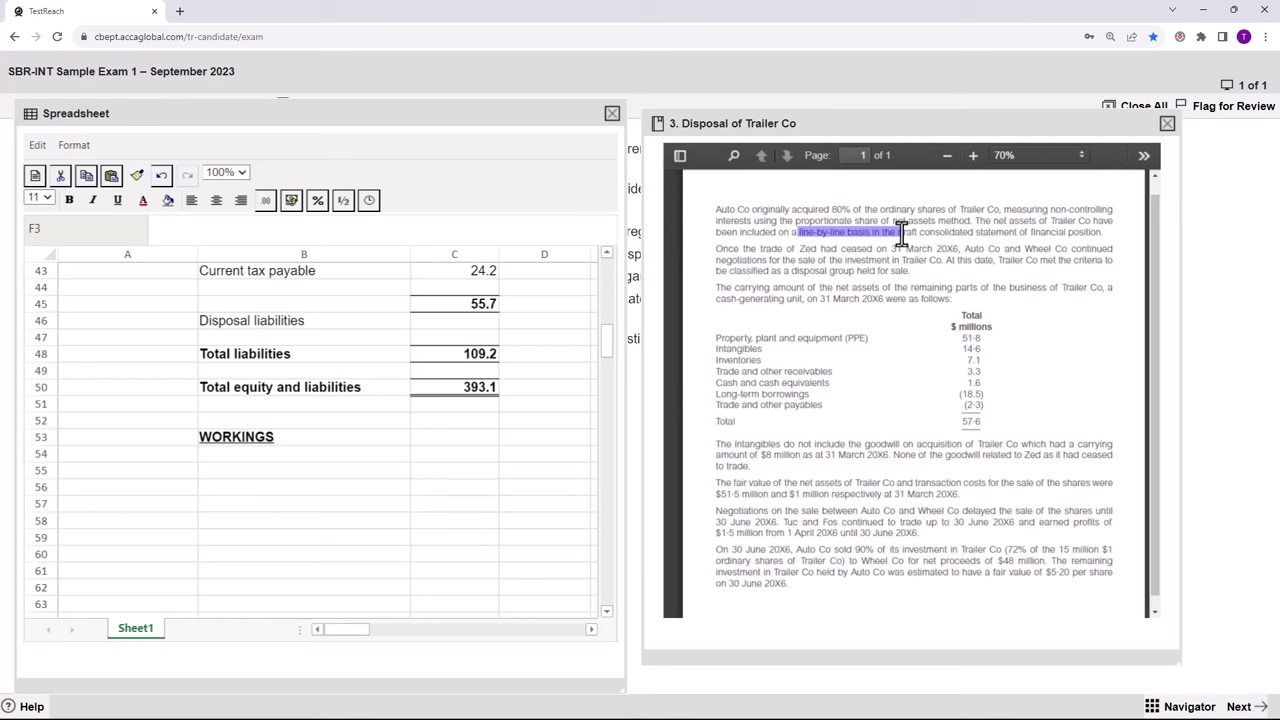
click(838, 252)
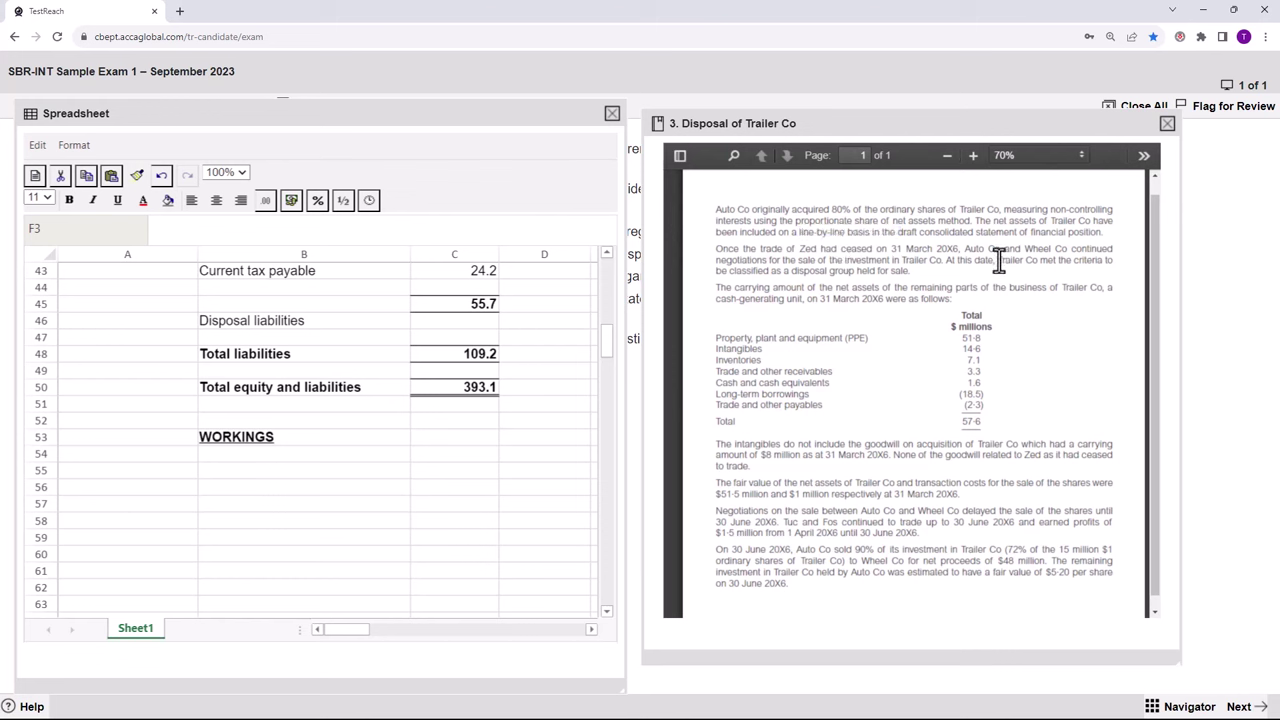
drag(995, 260, 937, 268)
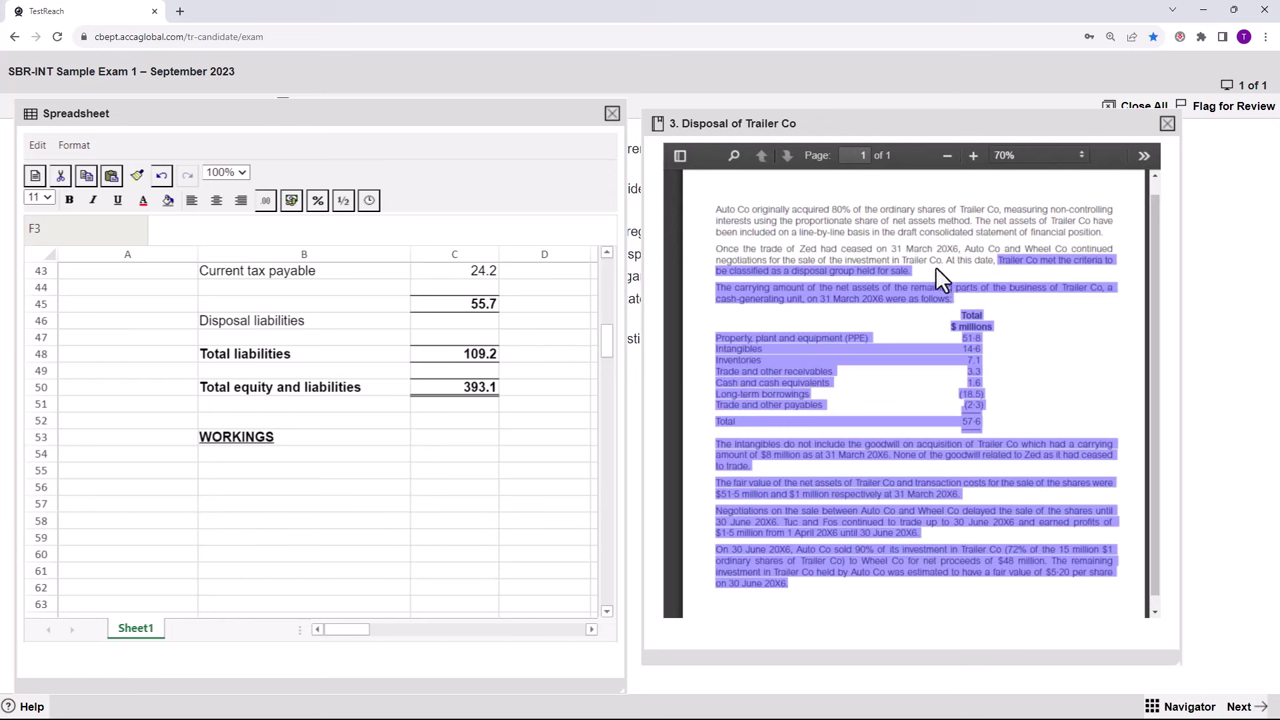
click(936, 268)
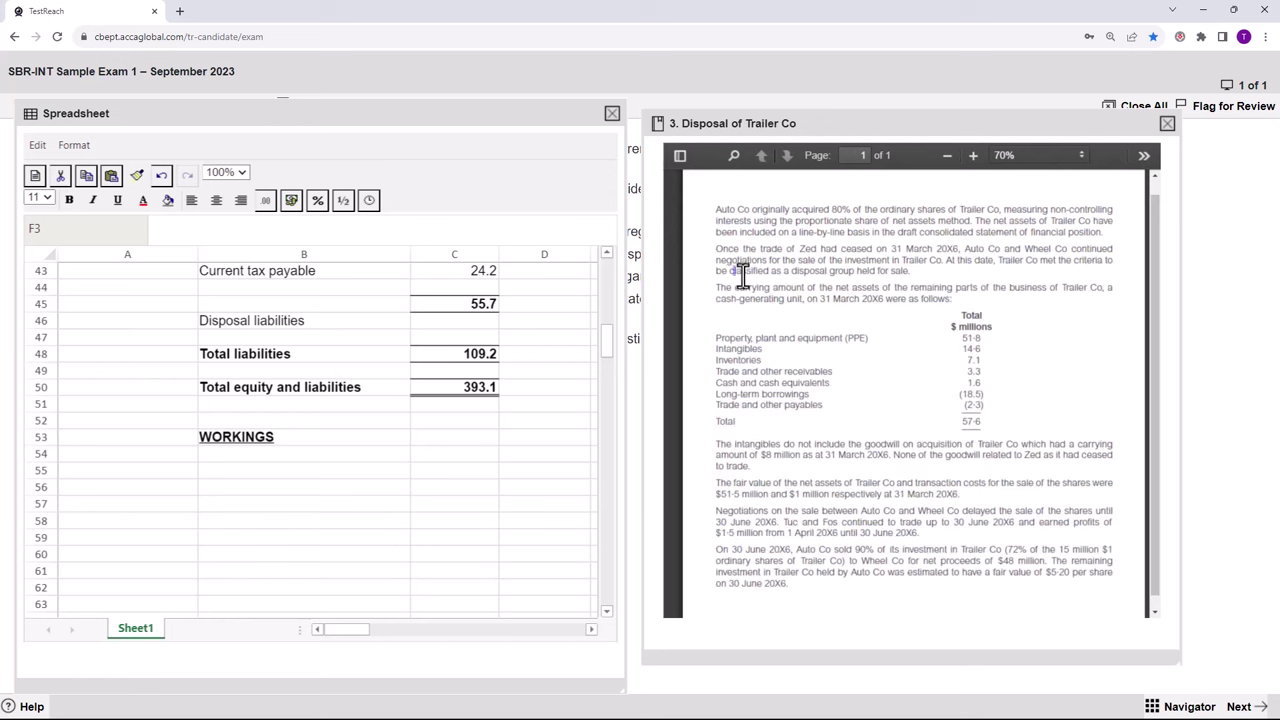
drag(742, 272, 912, 282)
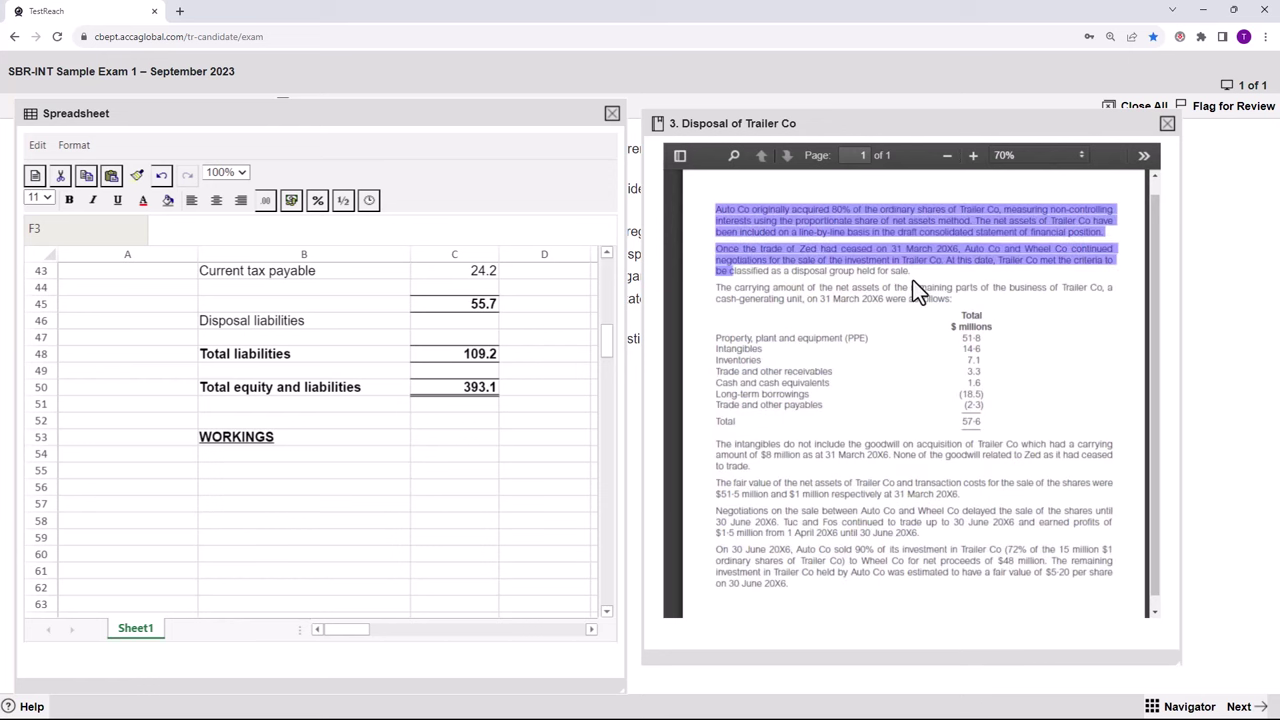
click(913, 281)
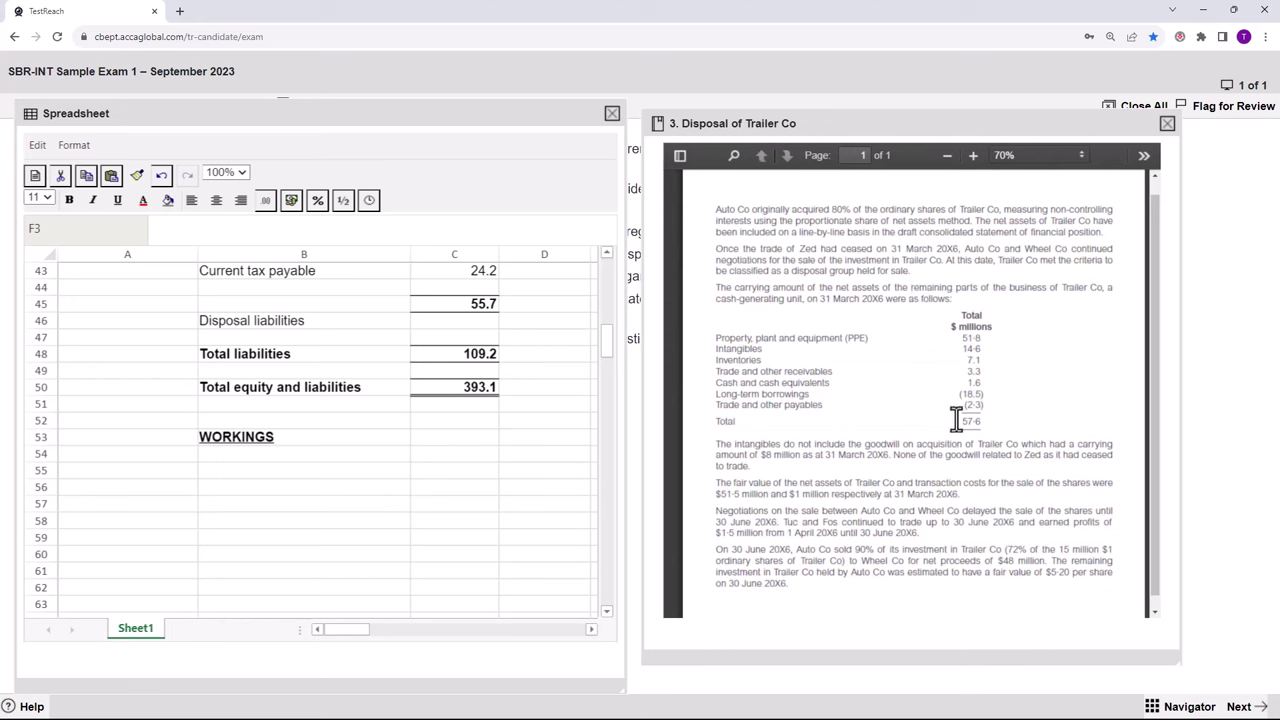
Examine exhibit 3 for Trailer Co's total net assets, the goodwill carrying amount, and the fair value and transaction costs.
drag(958, 421, 982, 420)
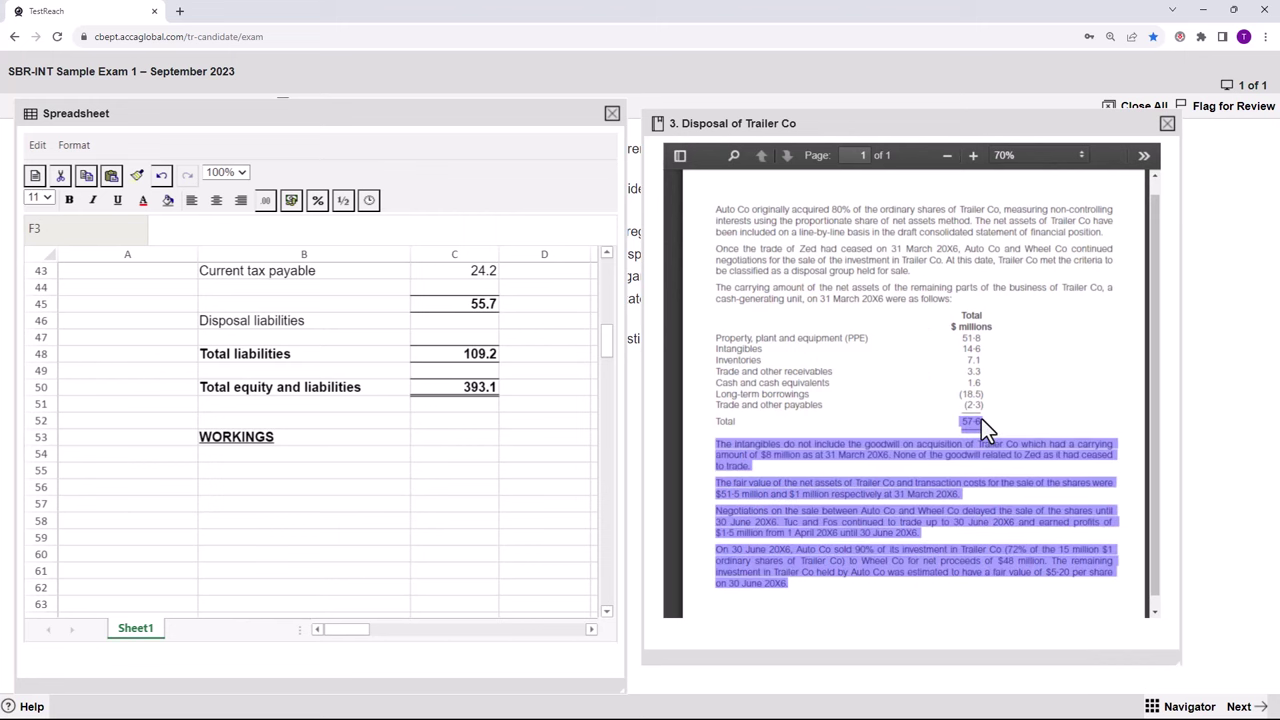
click(981, 419)
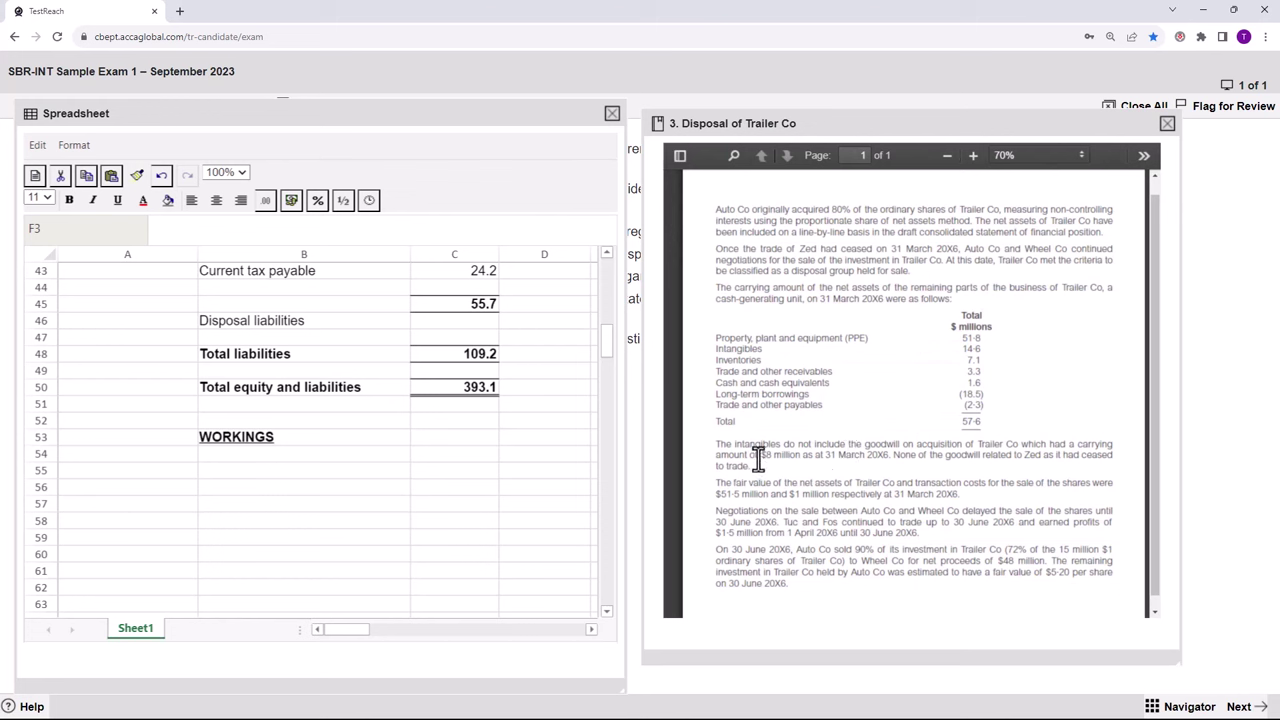
drag(758, 456, 857, 454)
click(857, 454)
drag(716, 493, 812, 496)
click(846, 521)
Start the working "W1 Imp review Trailer" in A55, with the label "CV" in B55 and 57.6 in C55.
click(144, 478)
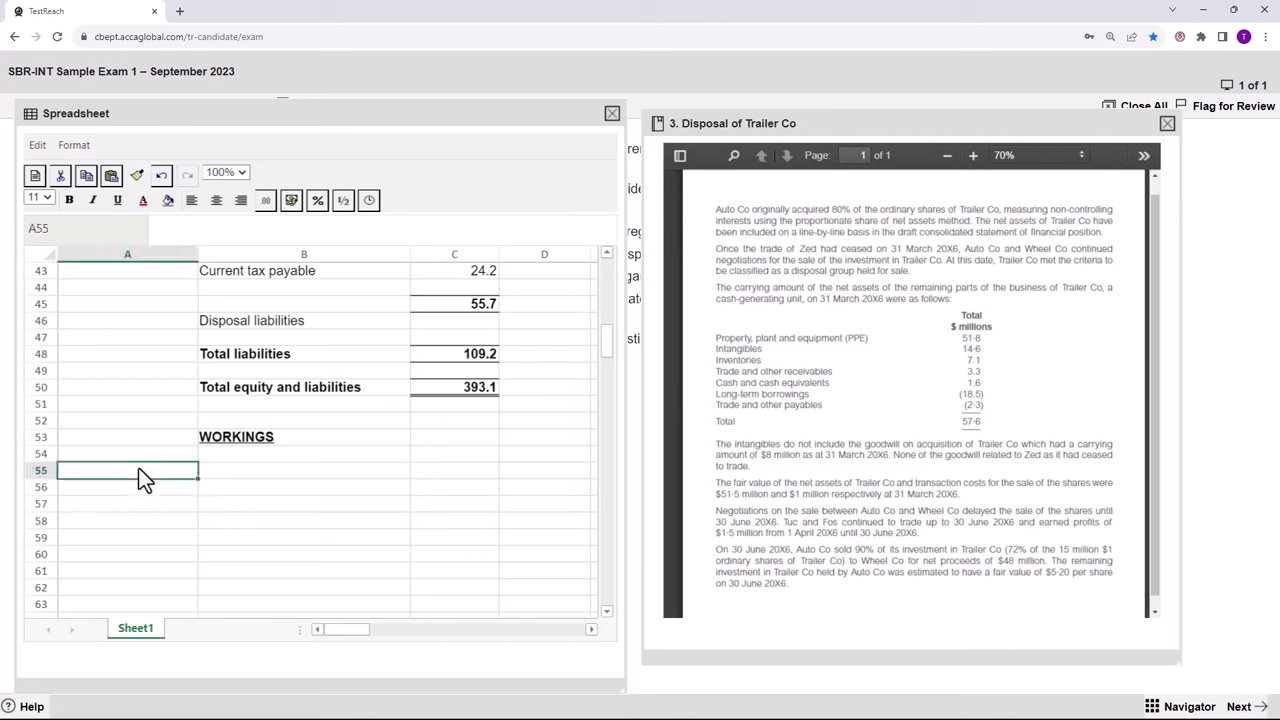
text(W1)
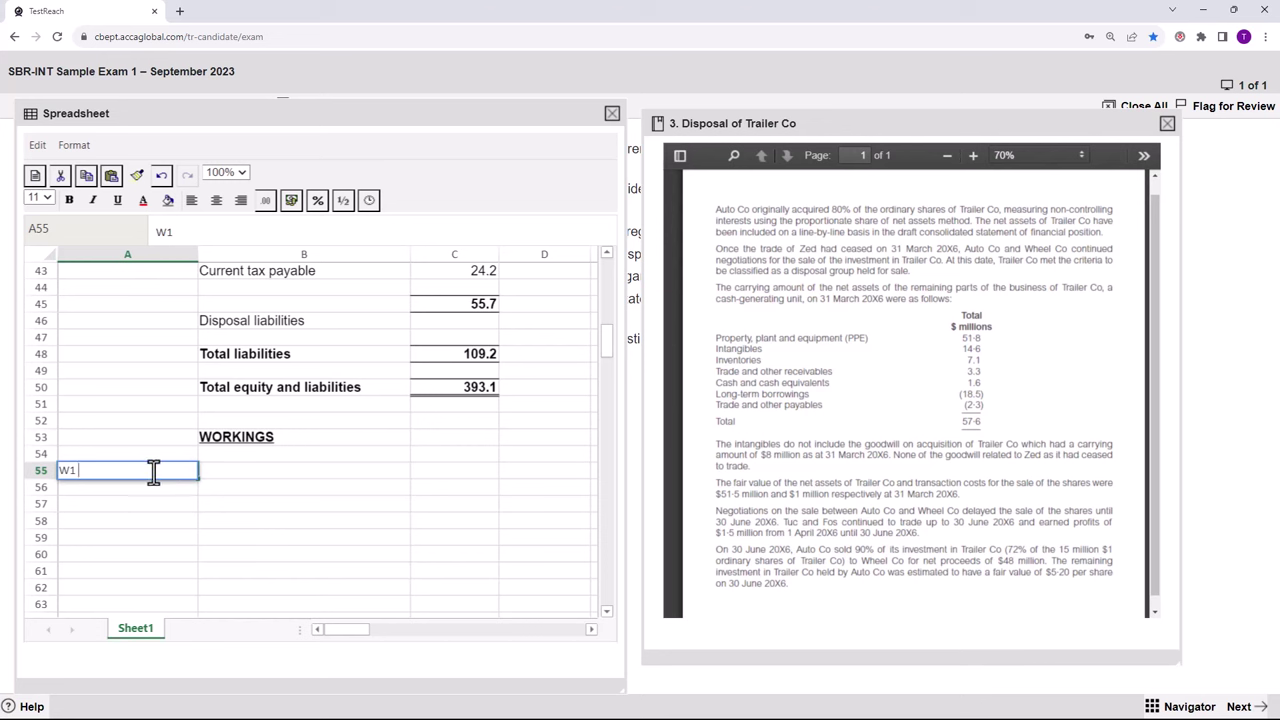
text(Imp review Trailer)
click(220, 480)
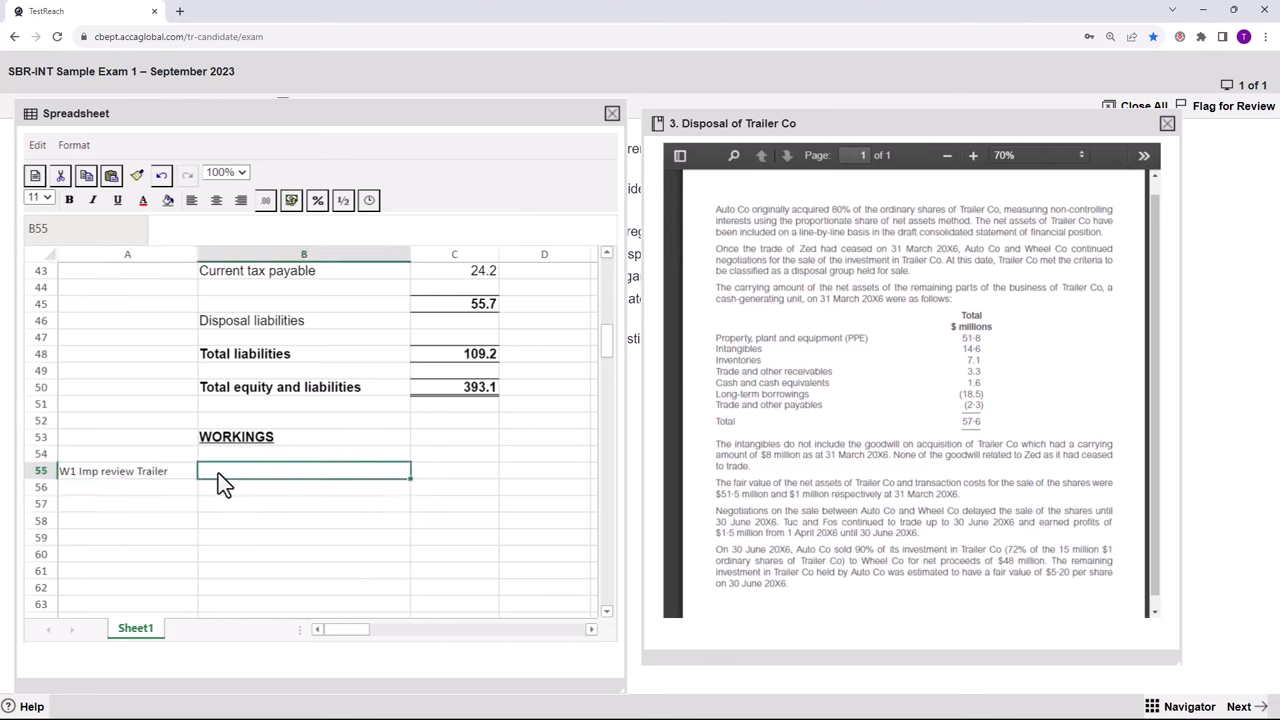
text(CV)
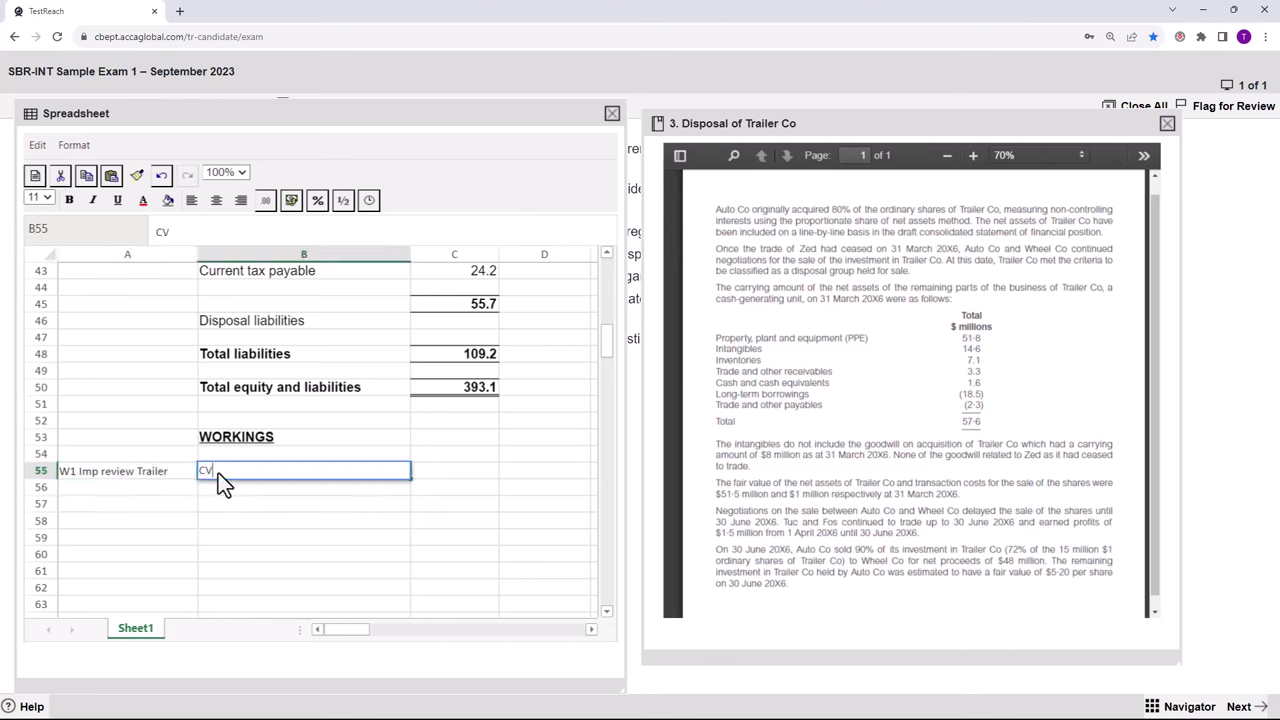
click(456, 478)
text(57.6)
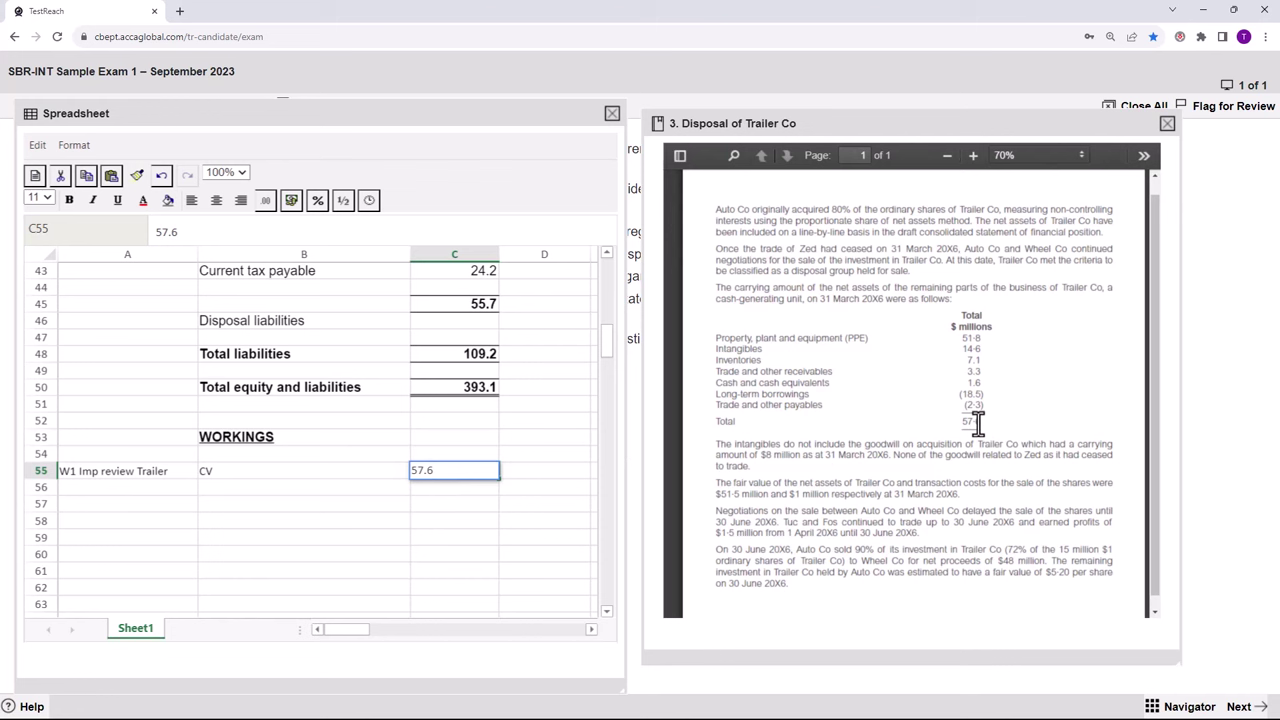
Add a "Goodwill" line to W1 in B56, with the exhibit's carrying amount of 8 in C56.
click(218, 486)
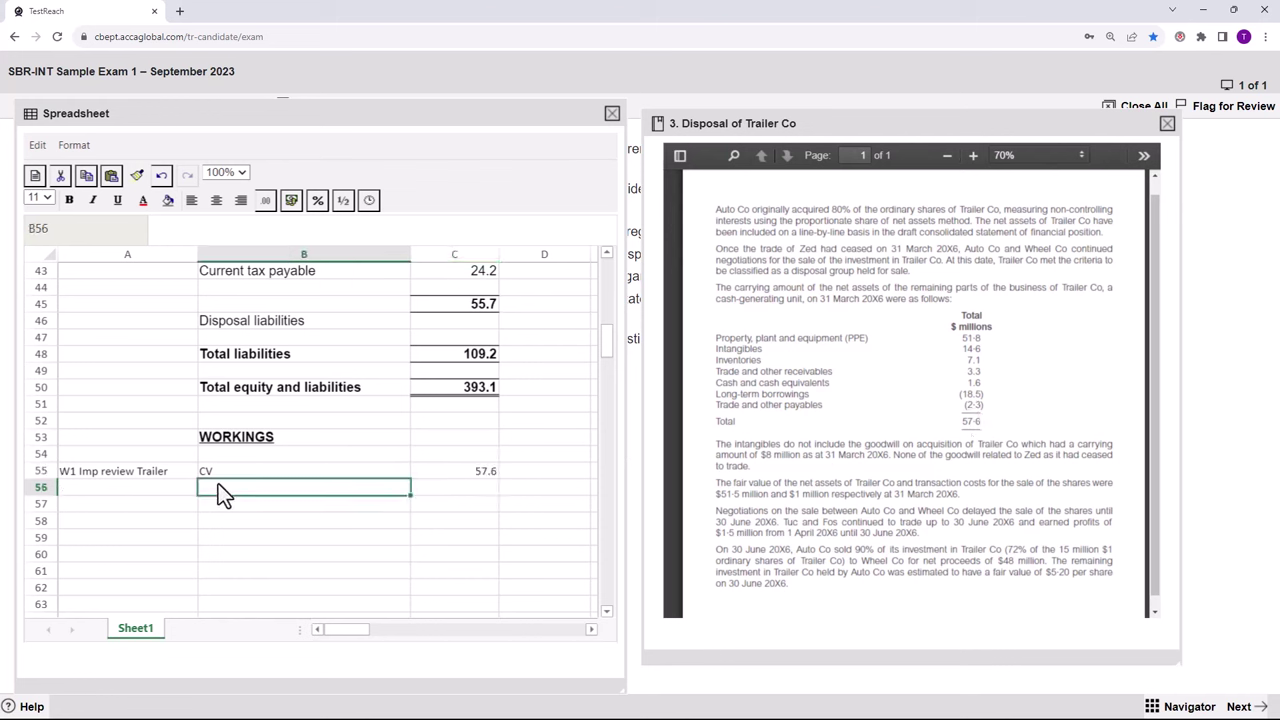
text(Goodwill)
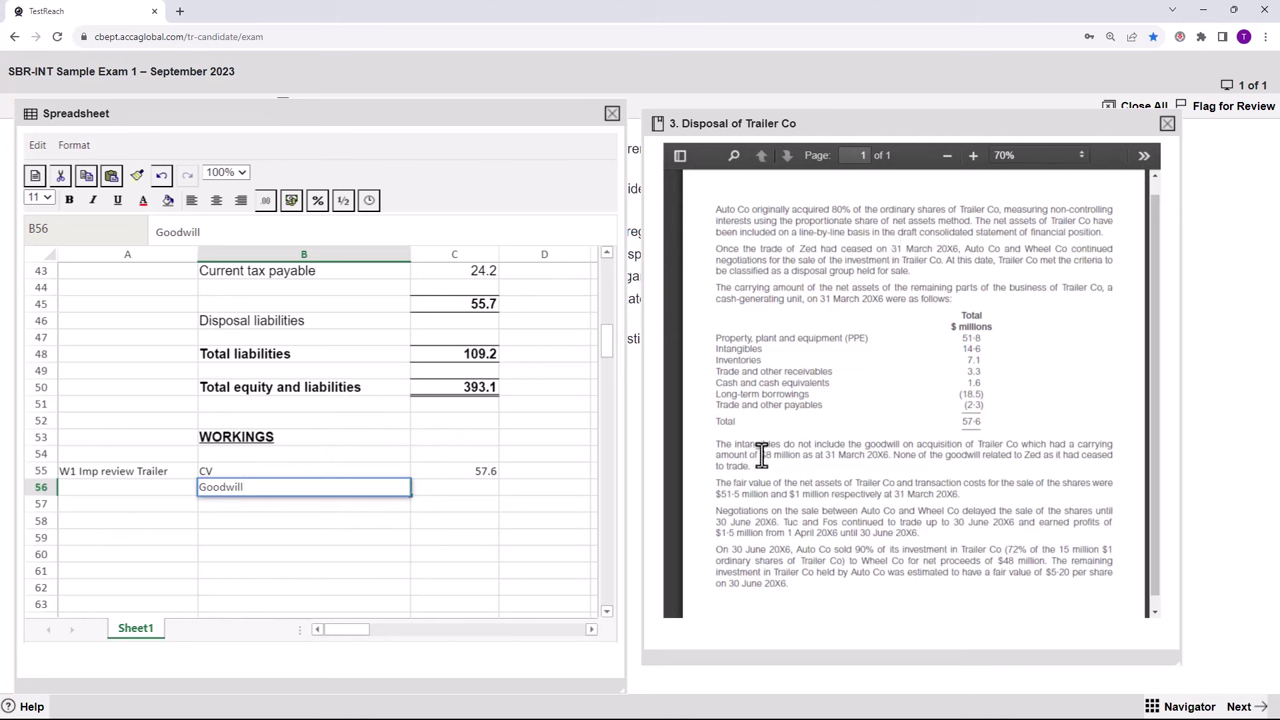
drag(762, 455, 798, 456)
click(484, 490)
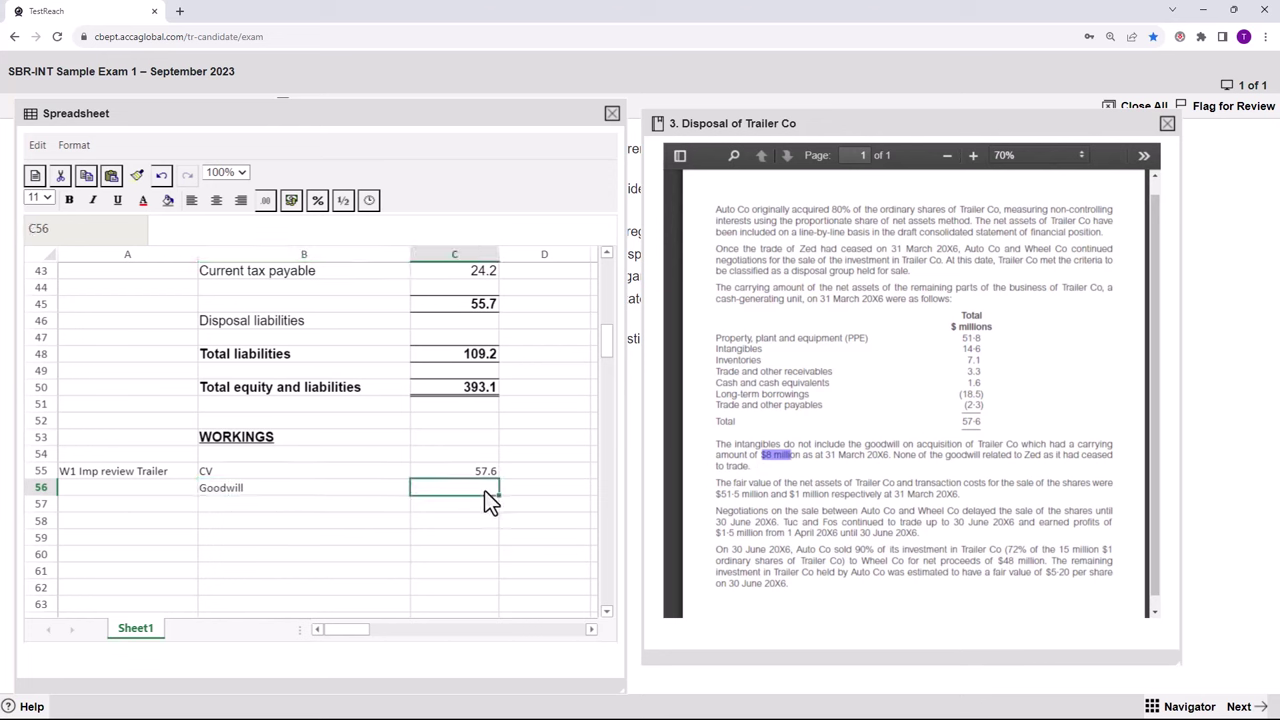
text(8)
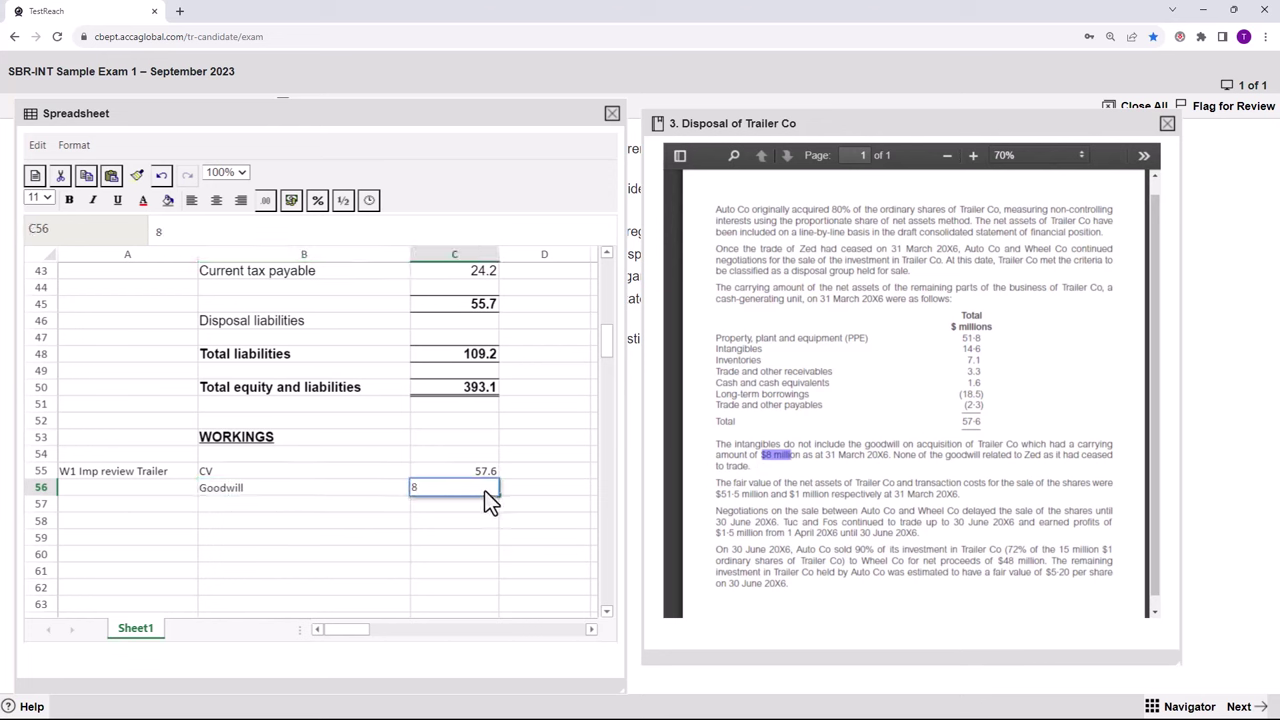
click(514, 491)
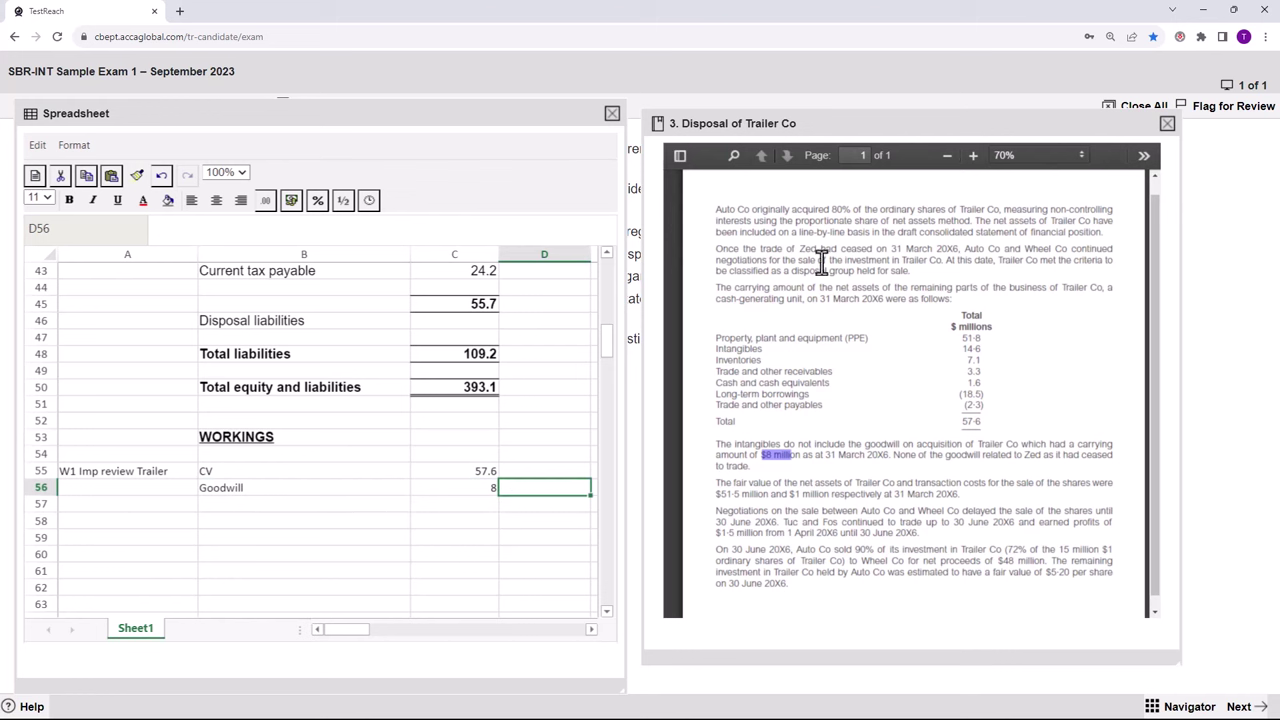
Gross up the goodwill for the proportionate NCI method, changing B56 to "Goodwill 8 grossed 100/80" and C56 to 10.
drag(782, 220, 968, 221)
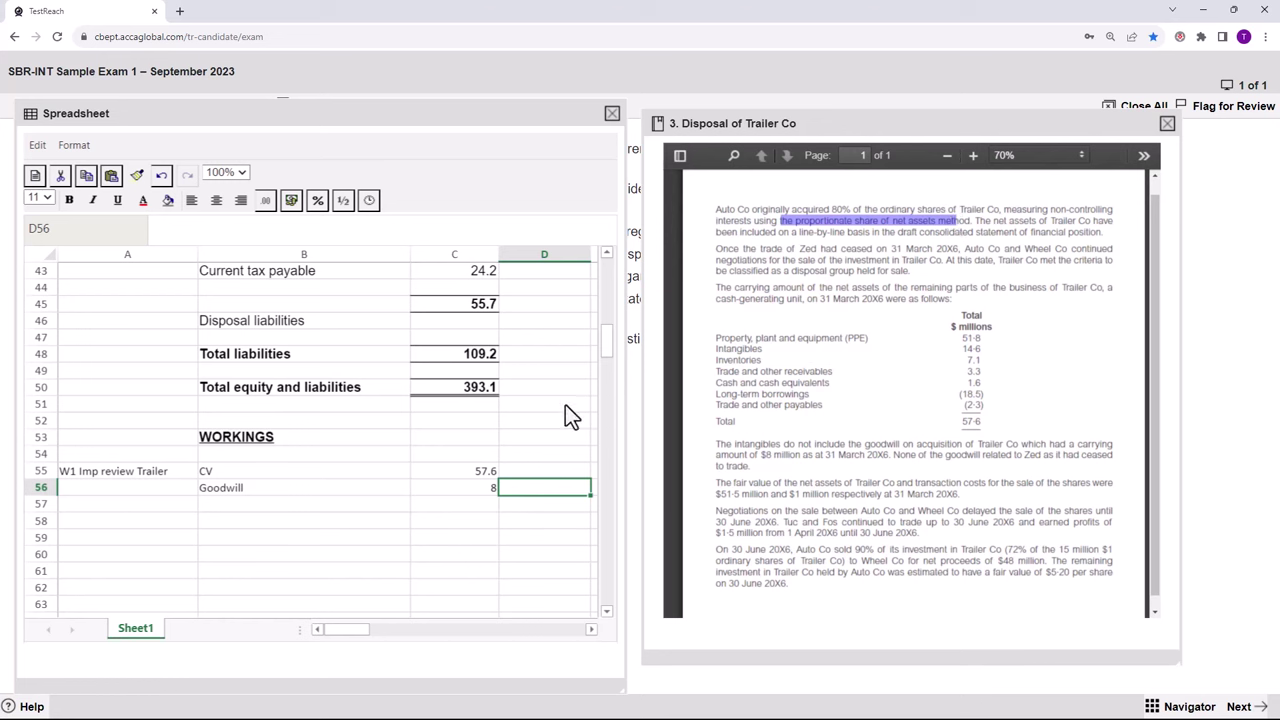
click(485, 487)
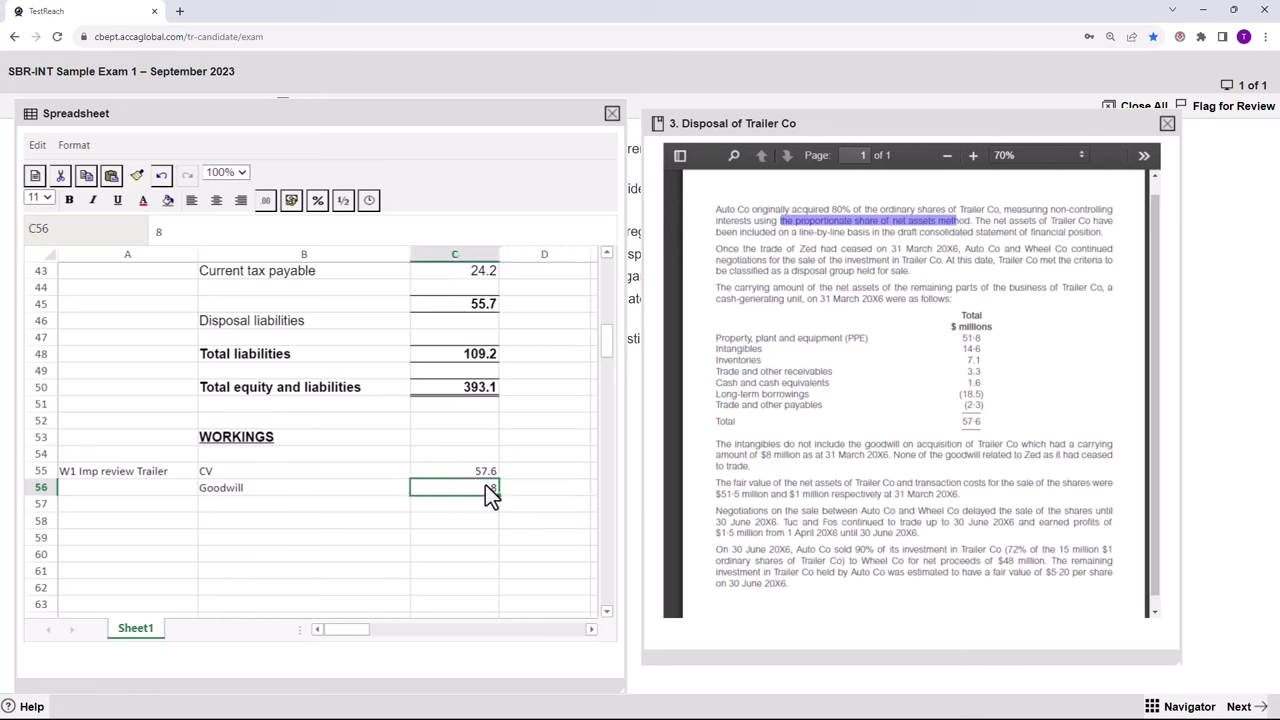
click(265, 490)
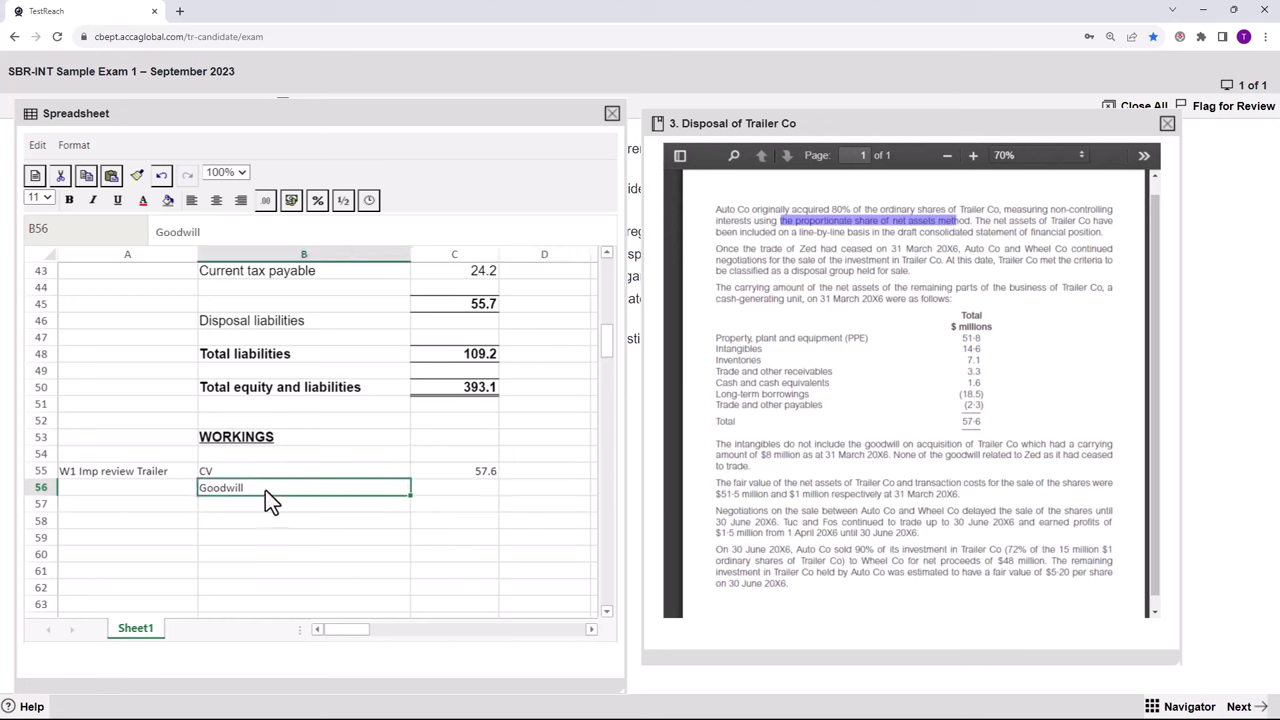
double_click(265, 490)
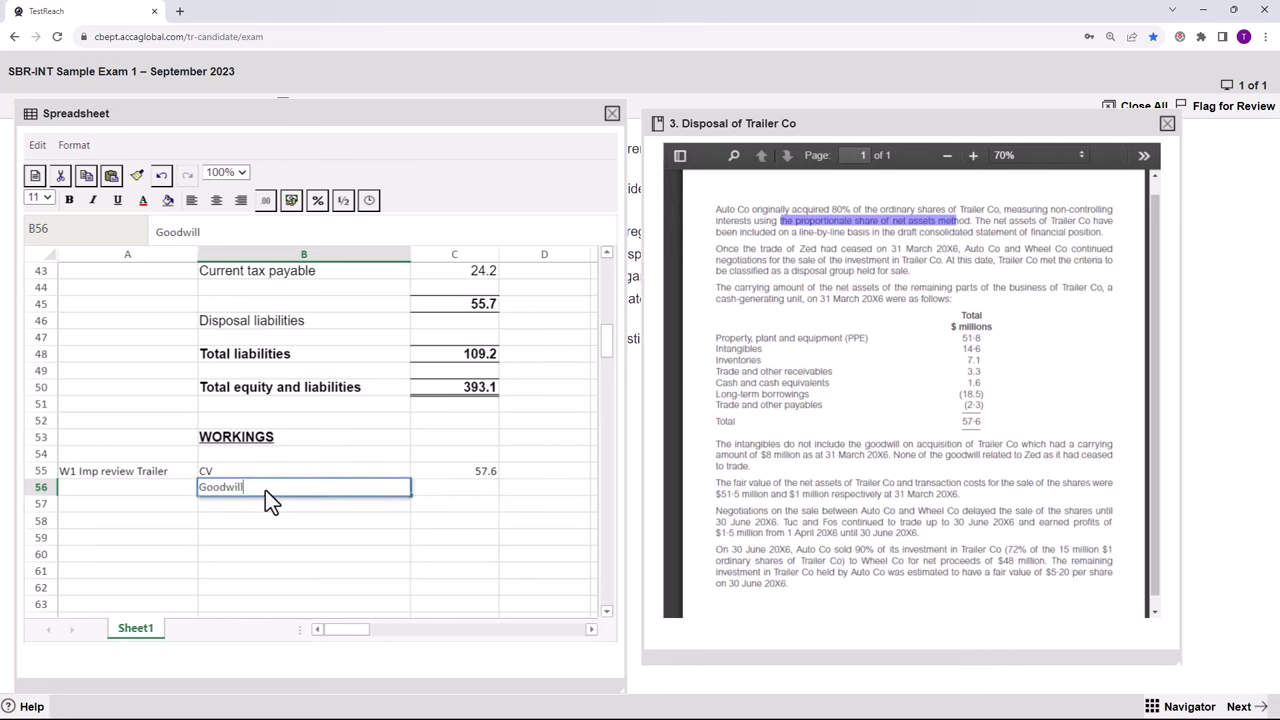
text(8 grossed 100)
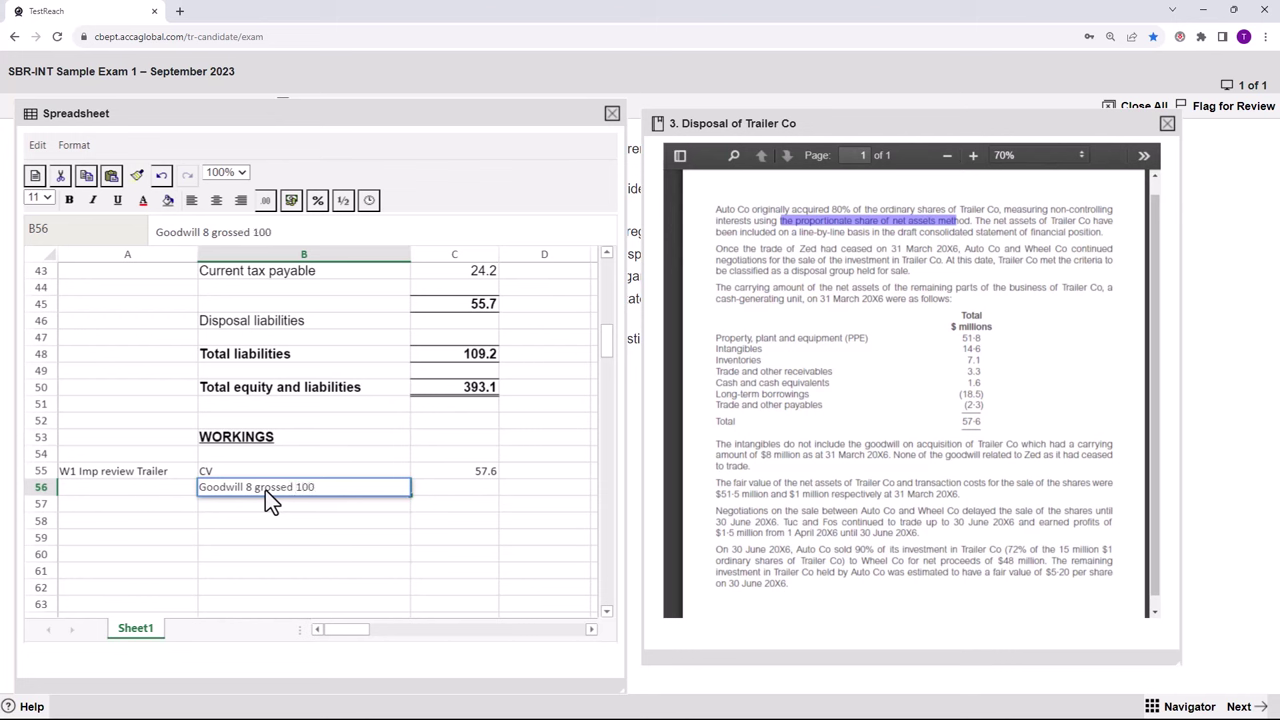
text(/80)
click(478, 492)
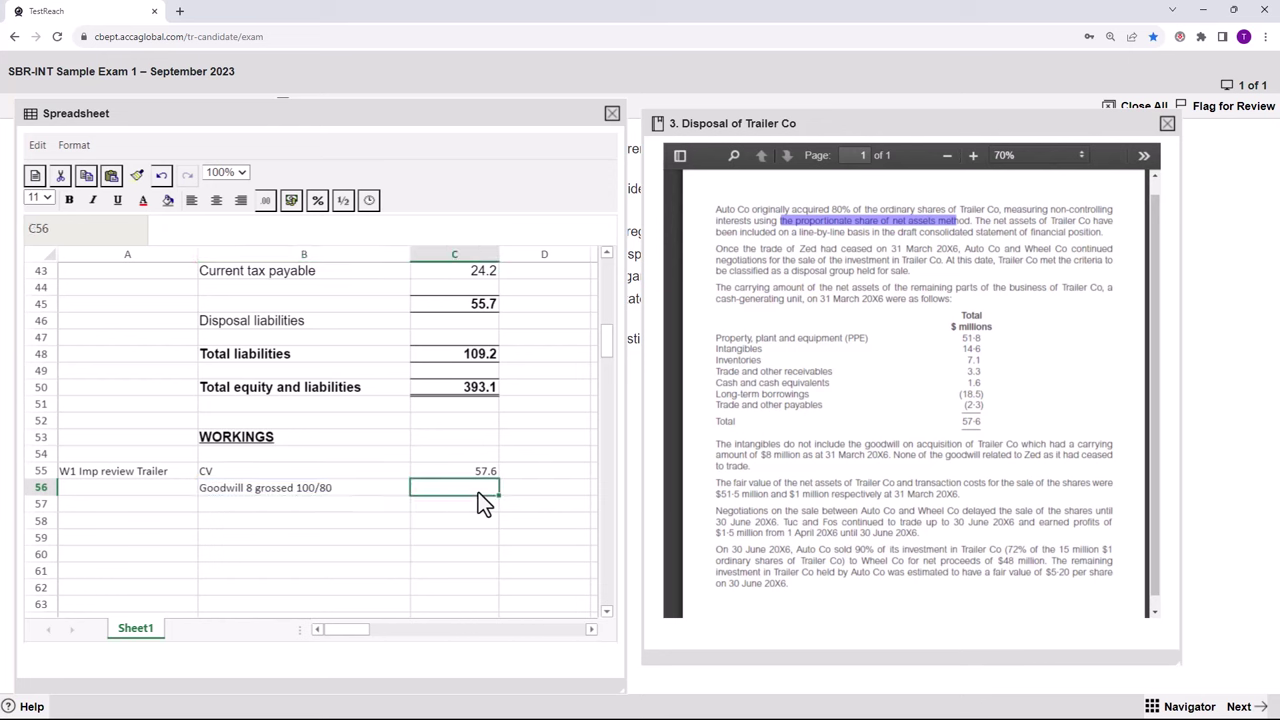
text(10)
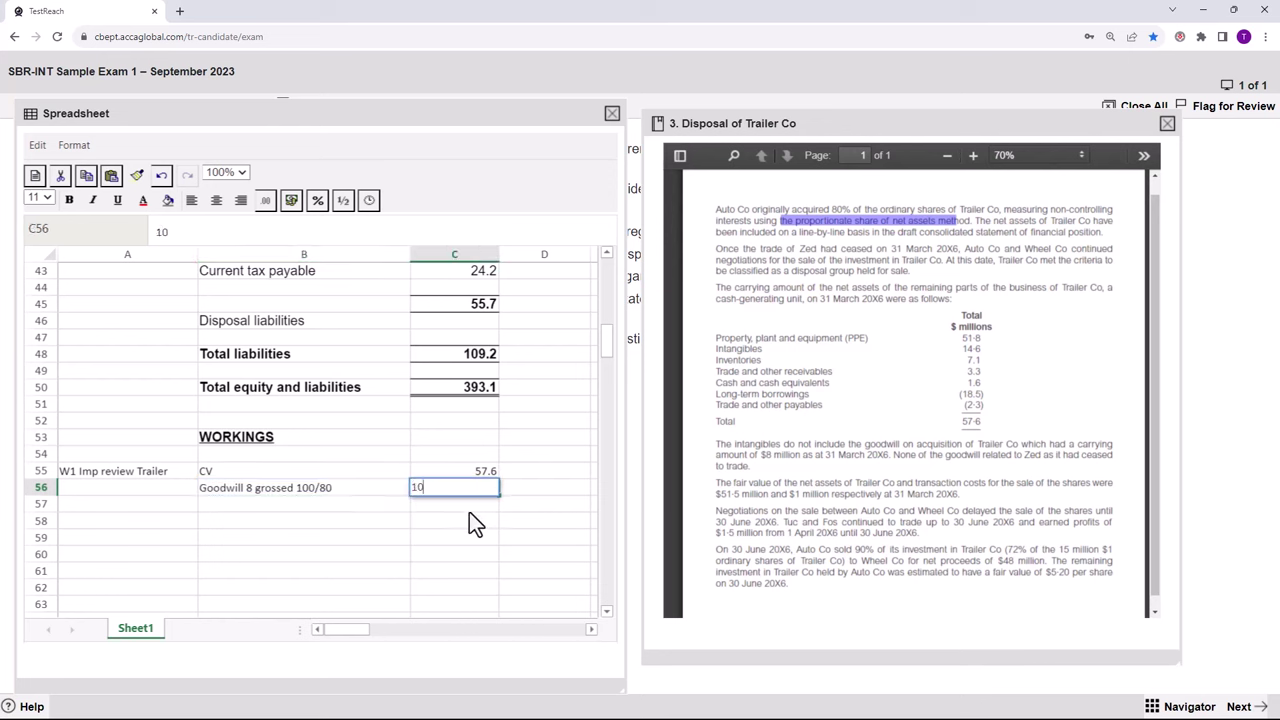
key(Return)
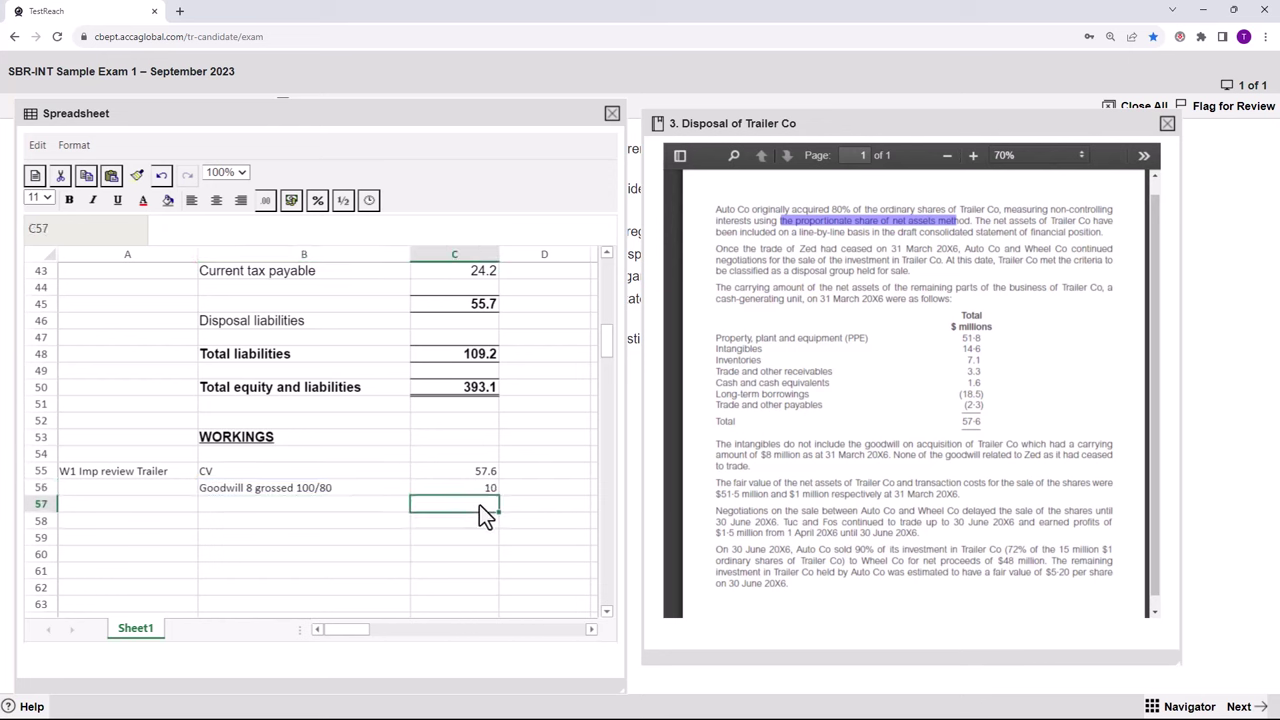
Enter the W1 carrying value total of 67.6 in C57.
text(67.7)
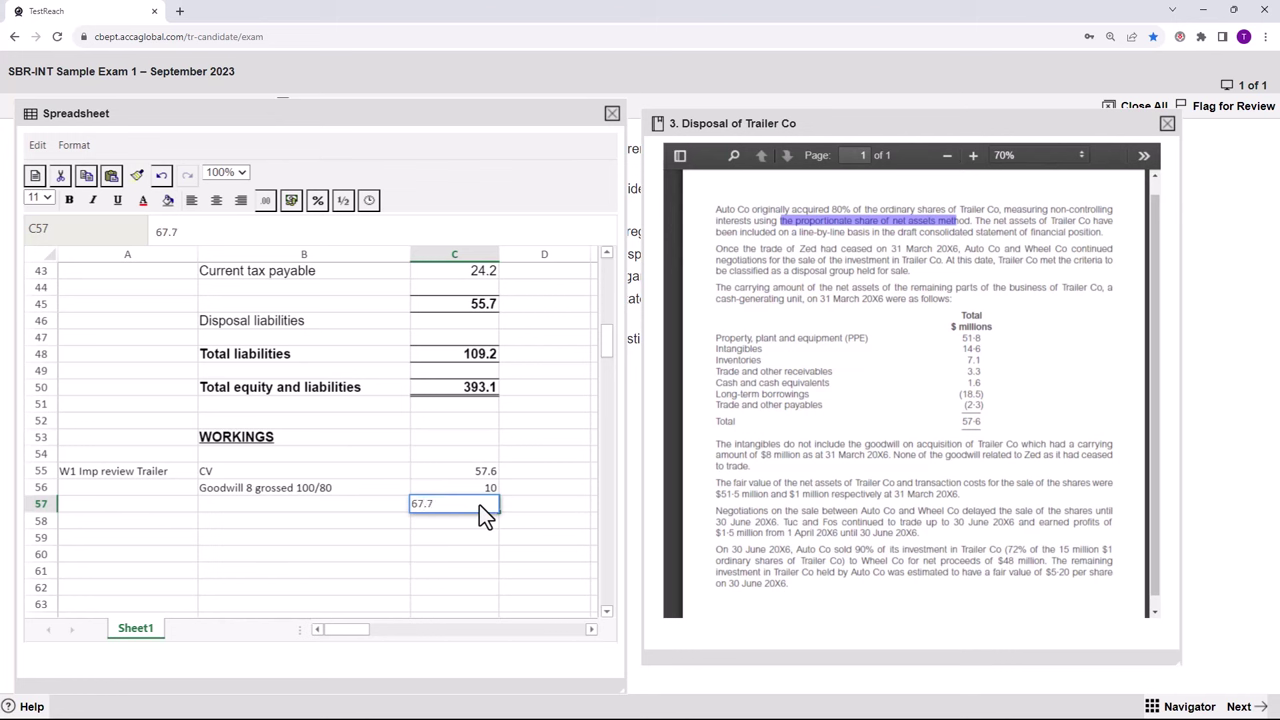
key(BackSpace)
text(6)
Add the recoverable amount from the exhibit's fair value and transaction costs, with "RA 51.5 less 1" in B58 and 50.5 in C58.
click(280, 520)
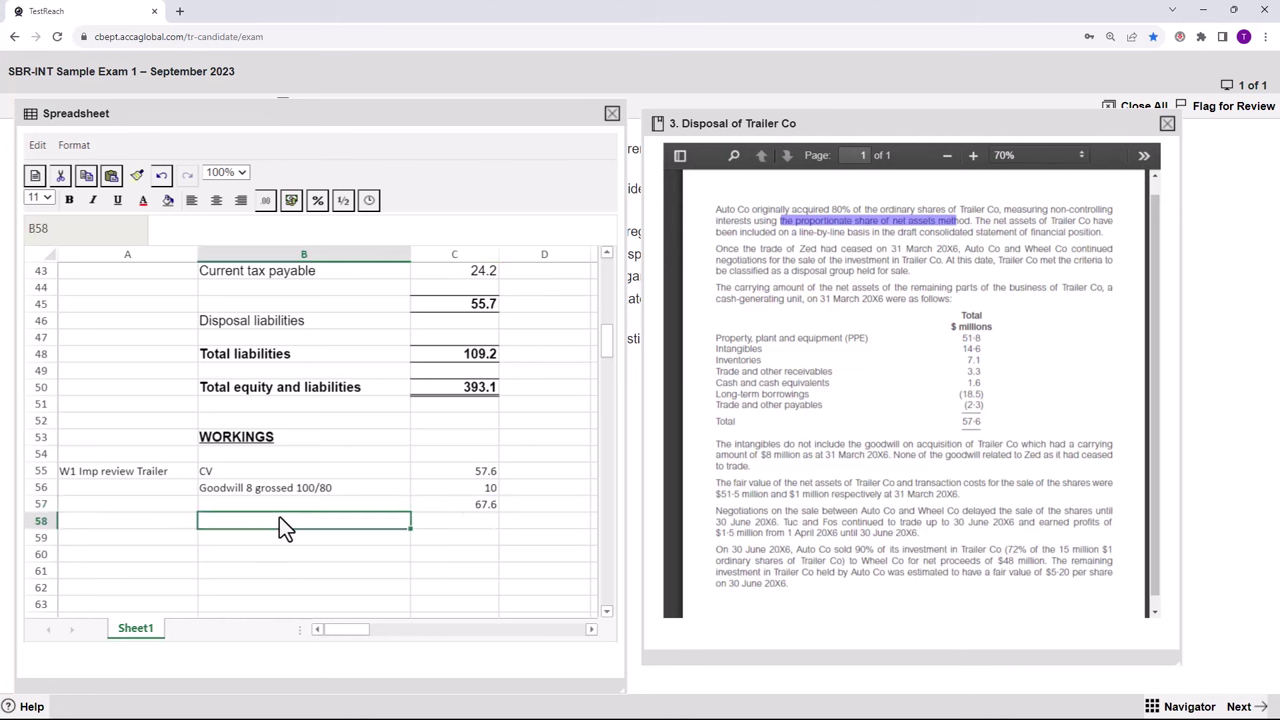
text(RA)
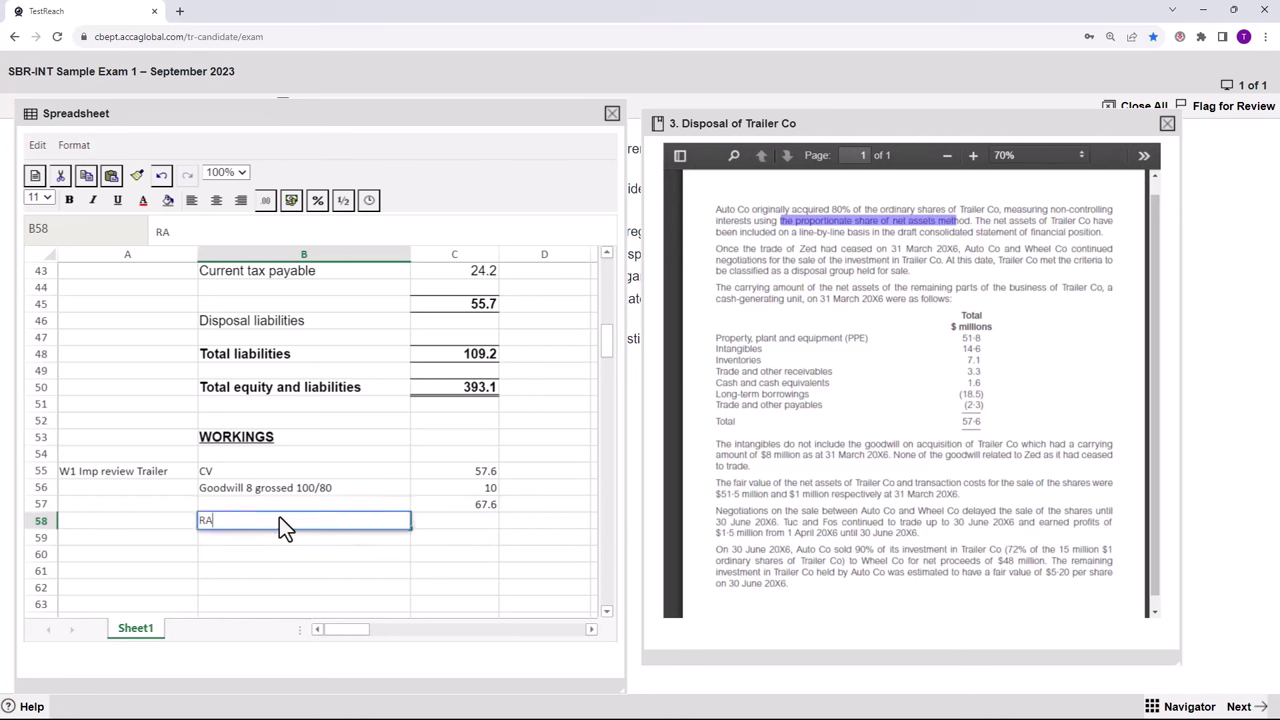
click(793, 492)
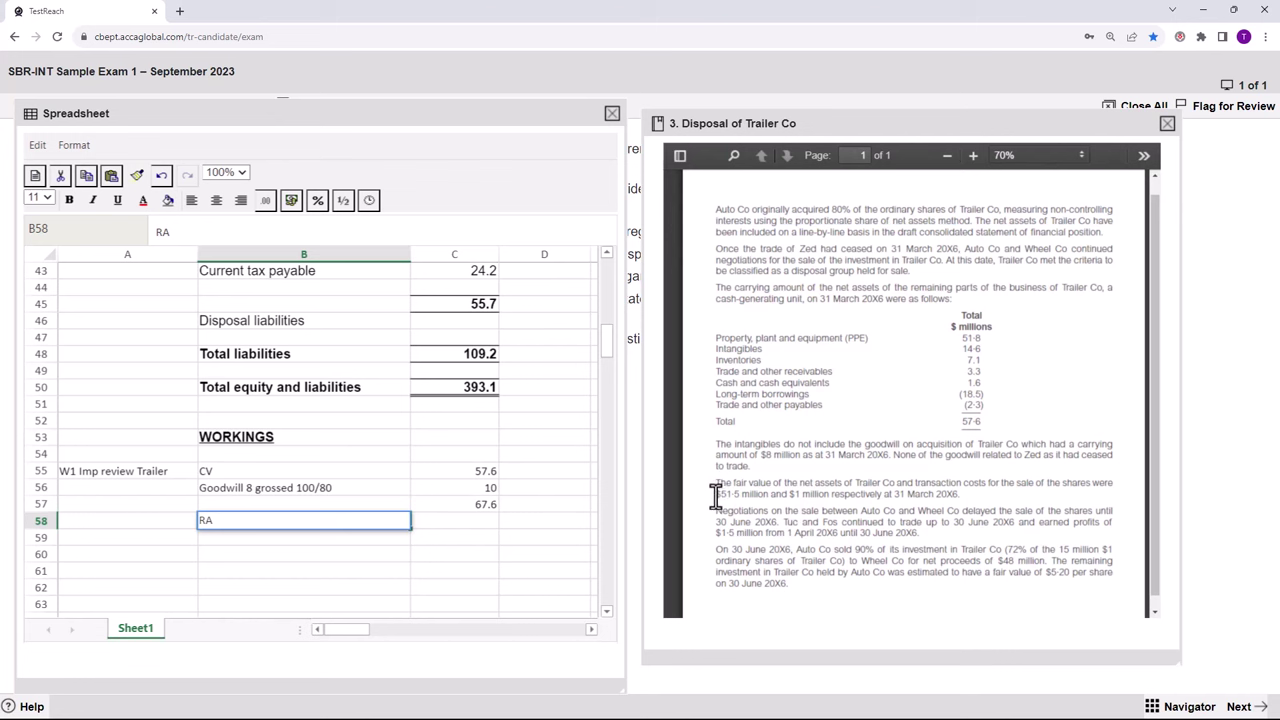
drag(716, 493, 820, 497)
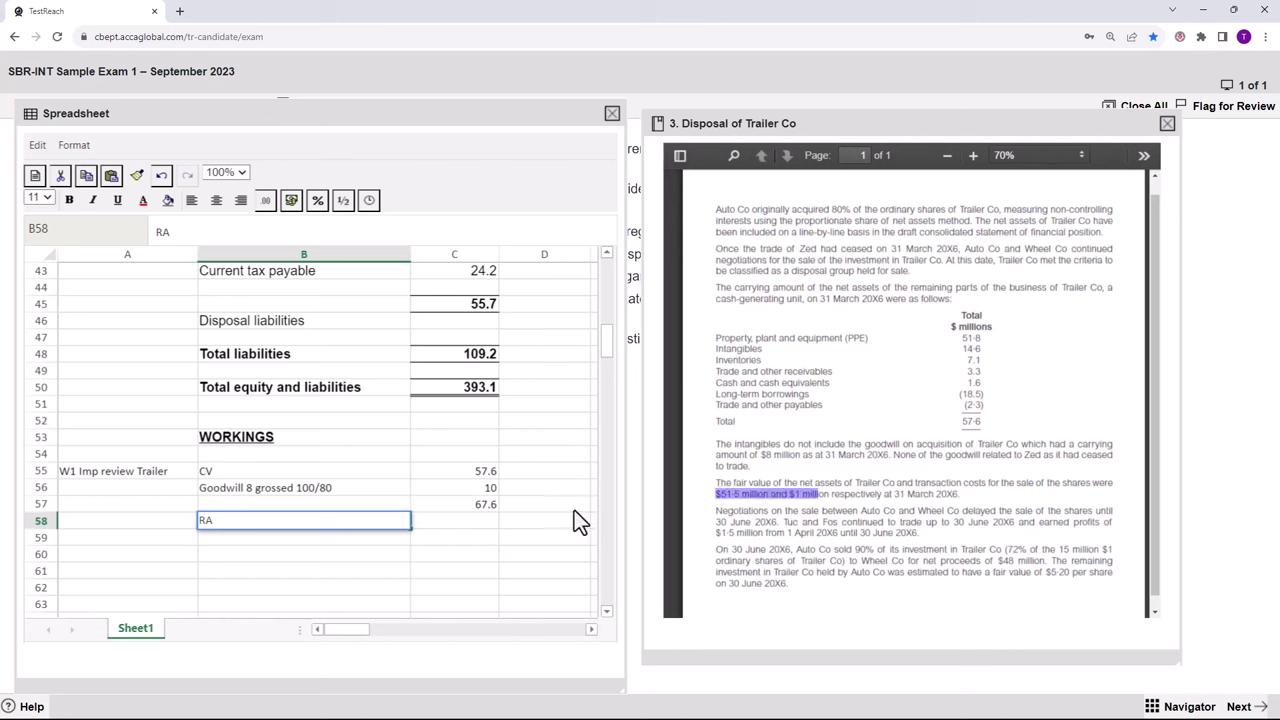
click(249, 523)
text(RA 51.5 less 1)
click(471, 528)
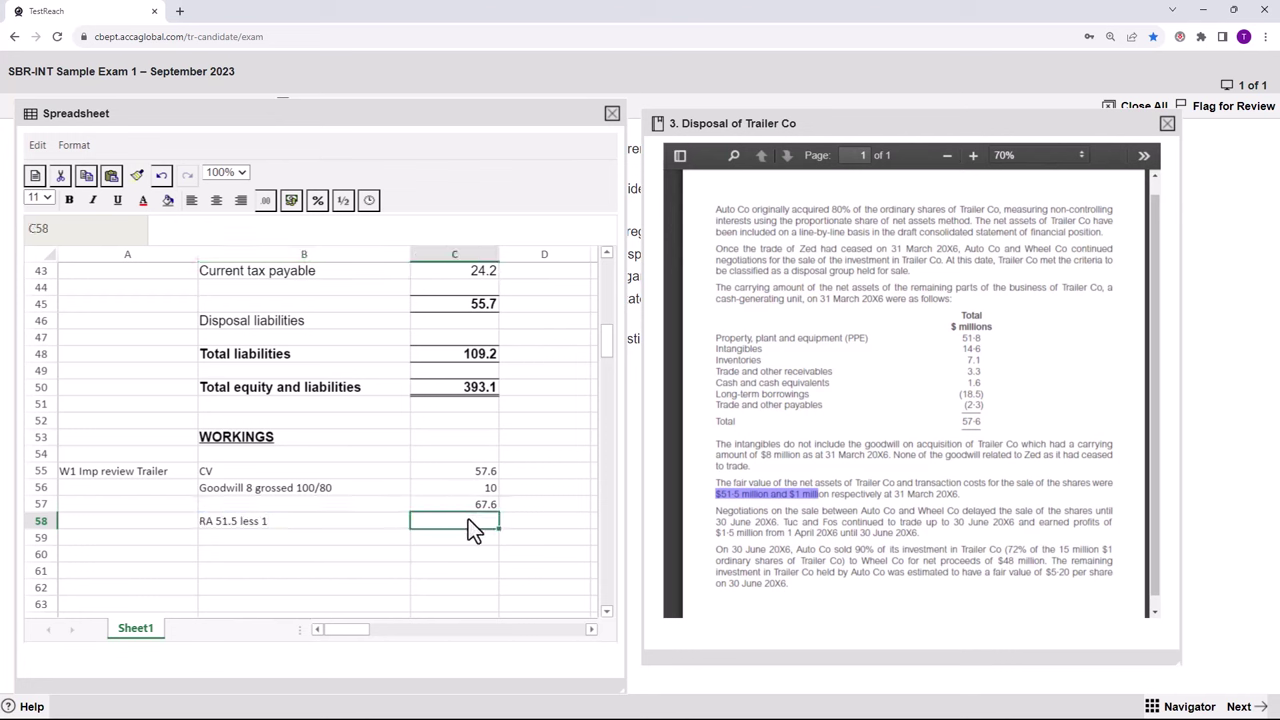
text(5)
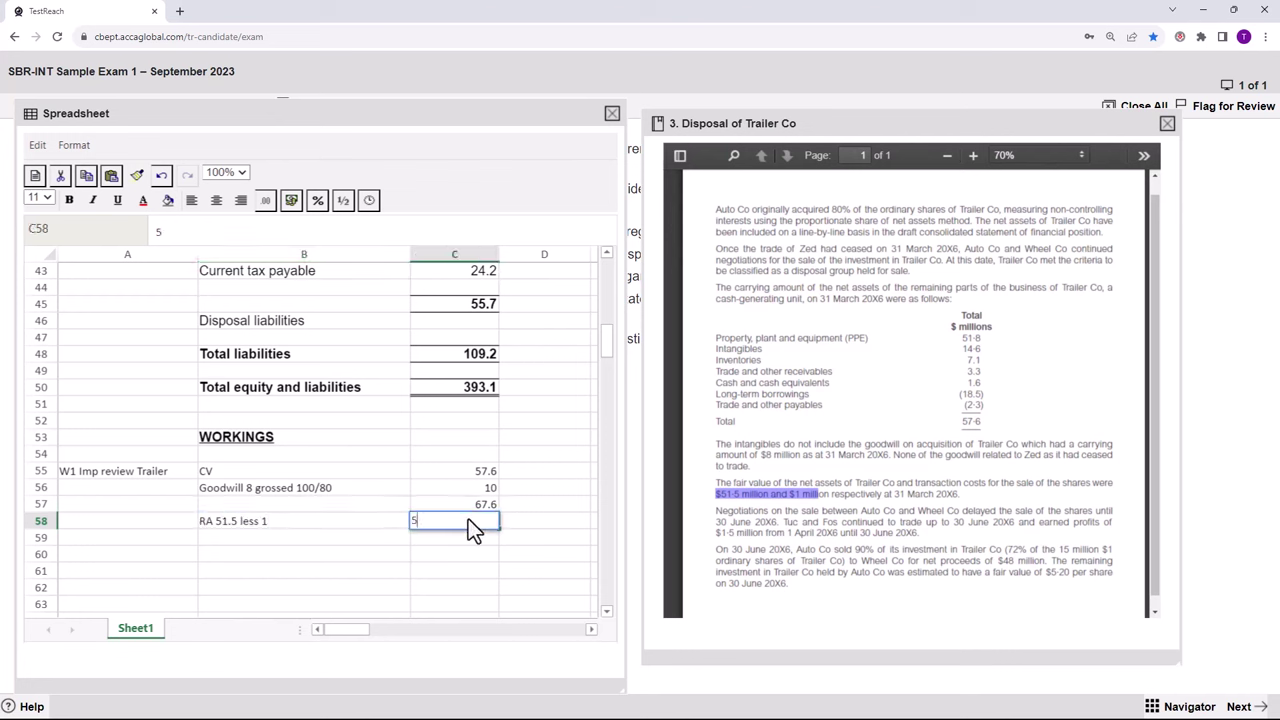
text(0.5)
Extend the recoverable amount label in B58 to read "RA 51.5 less 1 selling cost".
click(308, 525)
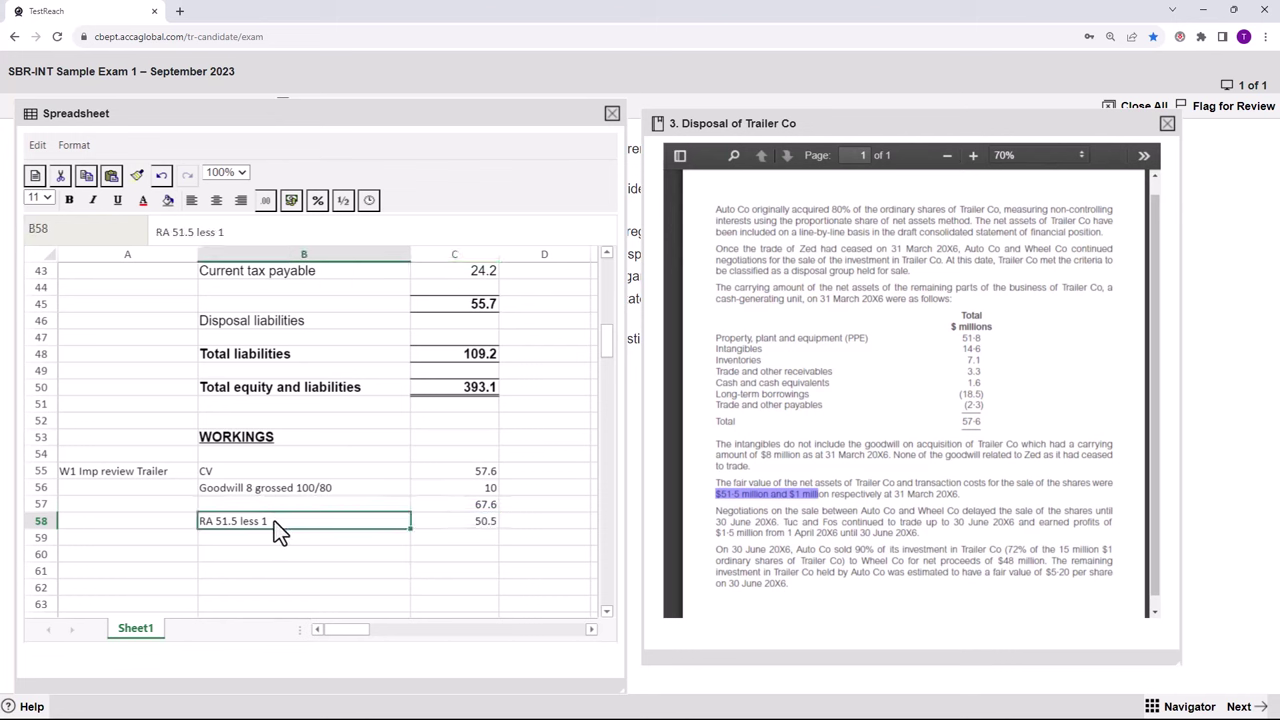
double_click(274, 521)
text(selling)
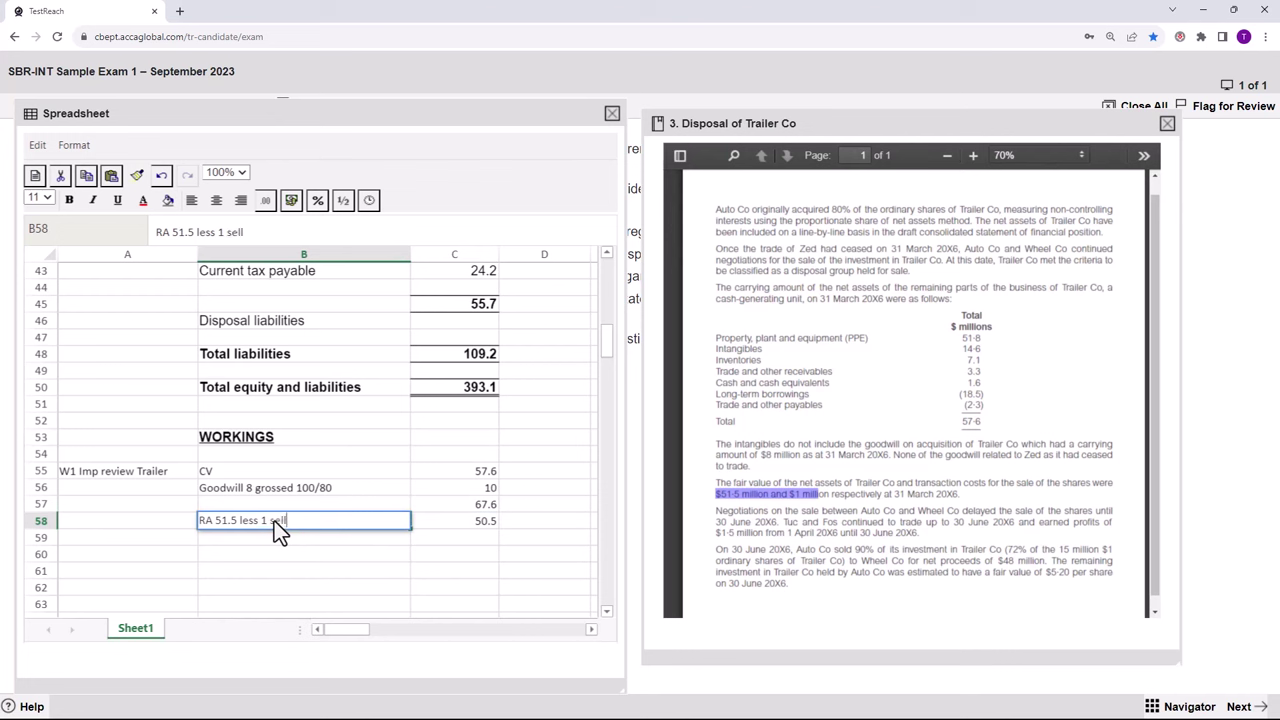
text(t)
click(474, 532)
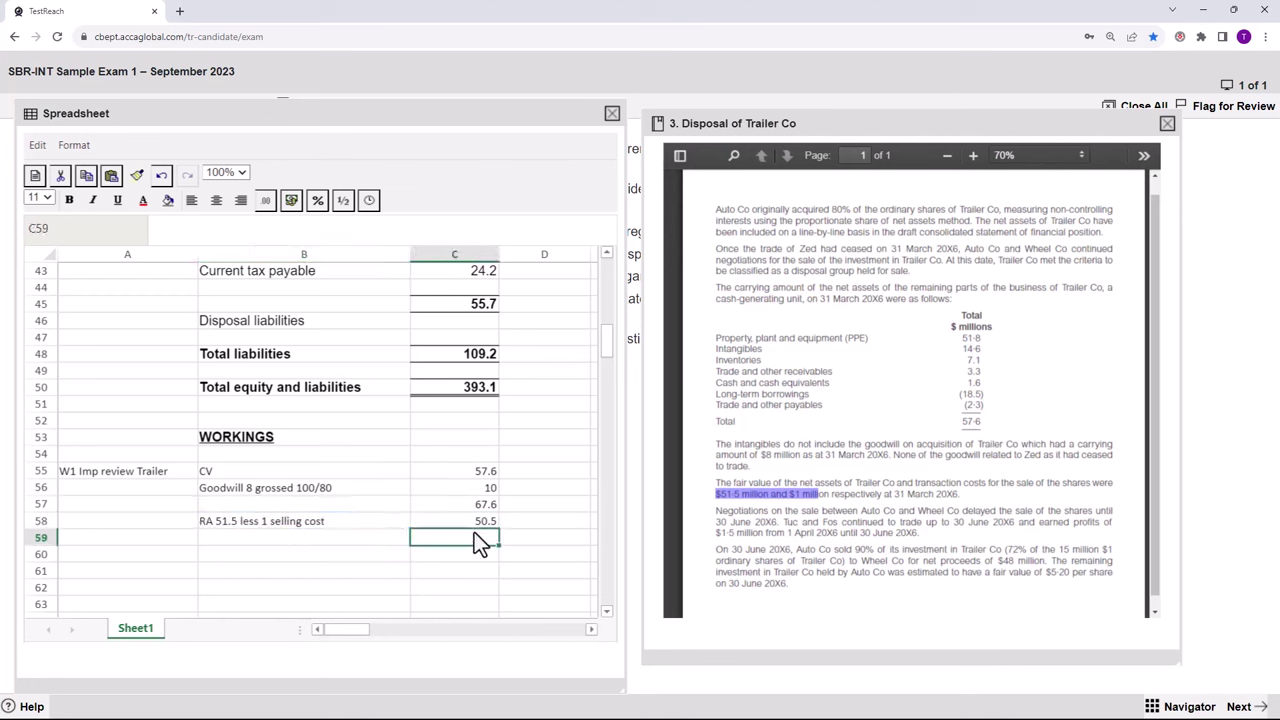
Add the impairment loss line to W1, with the label "imp loss" in B59 and 17.1 in C59.
click(219, 539)
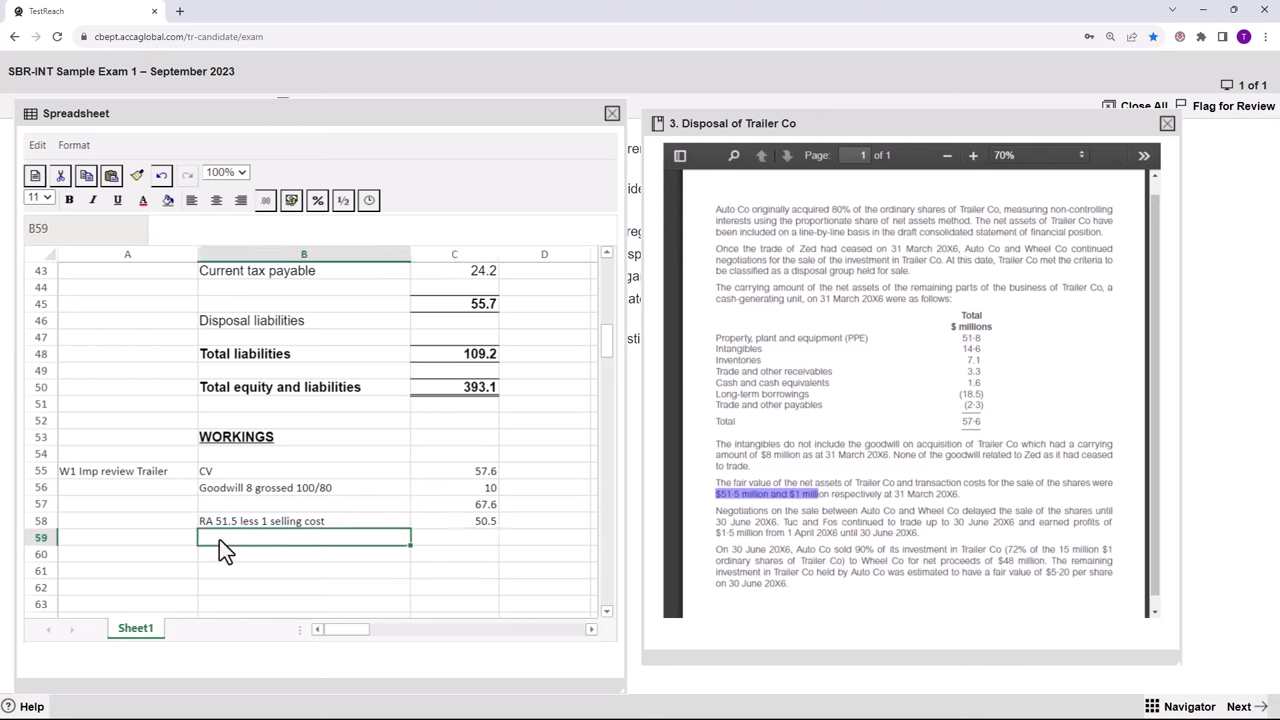
text(imp loss)
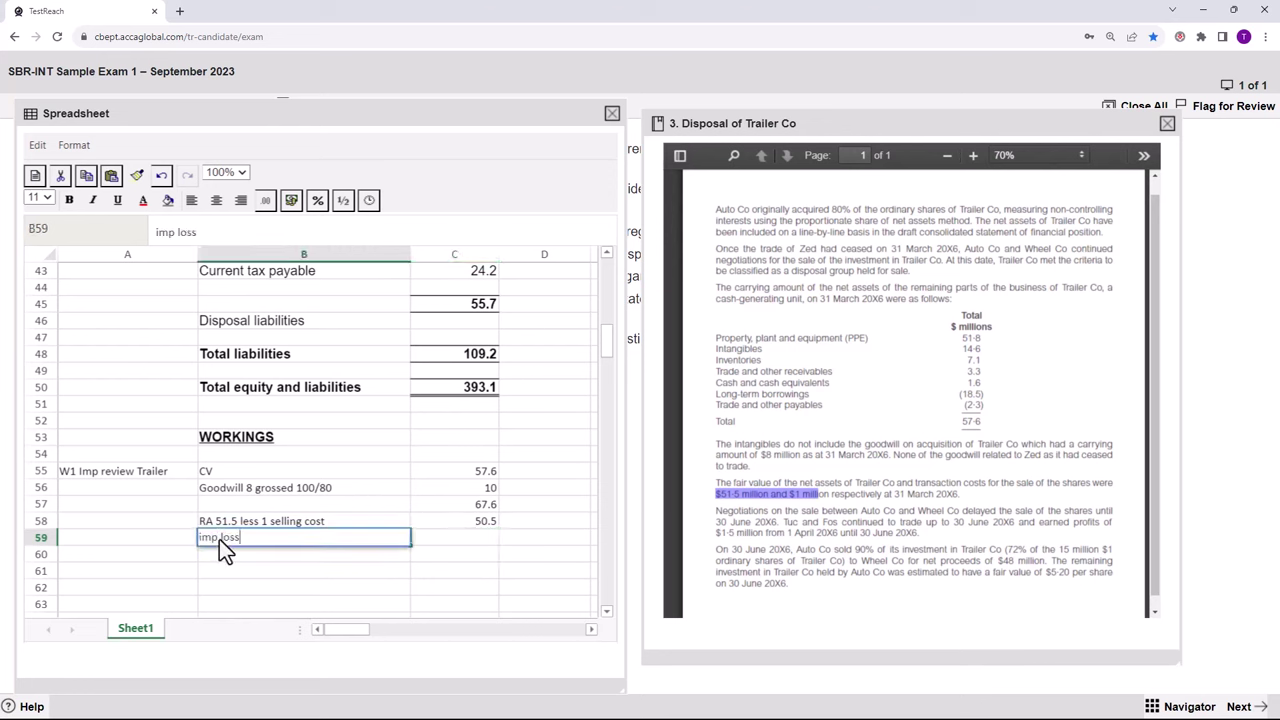
click(478, 543)
text(1)
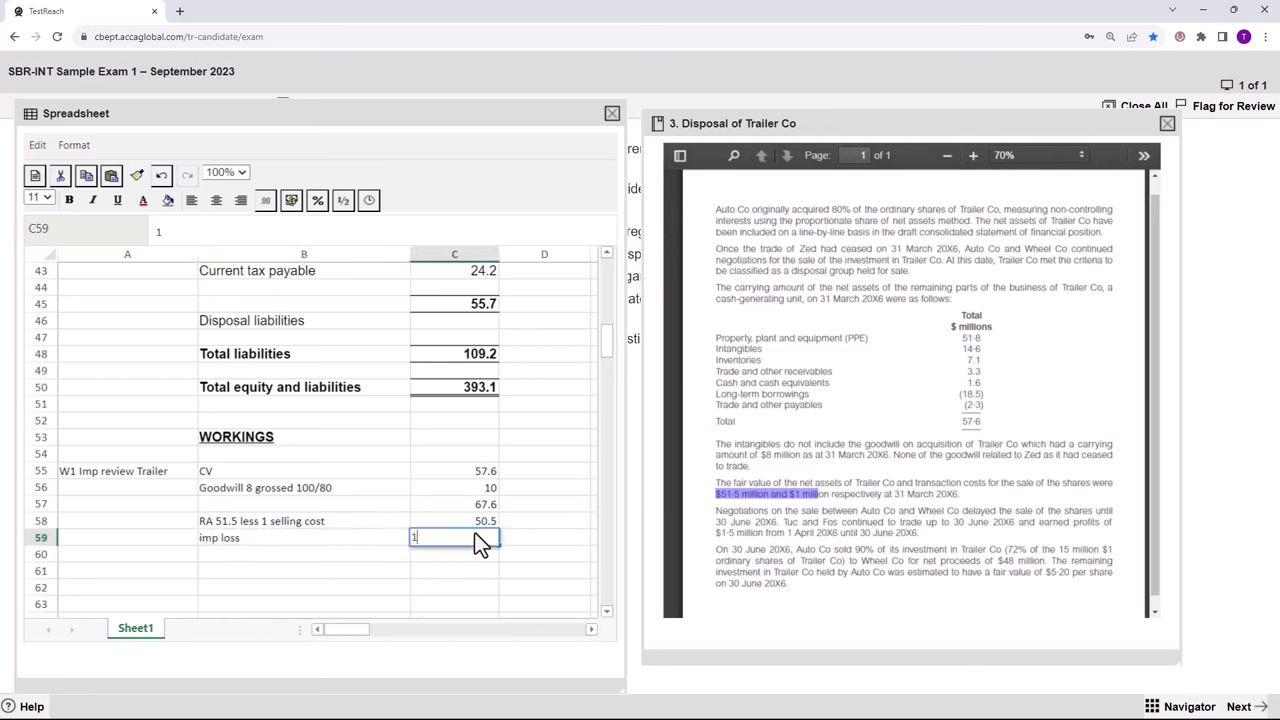
text(7.1)
click(527, 541)
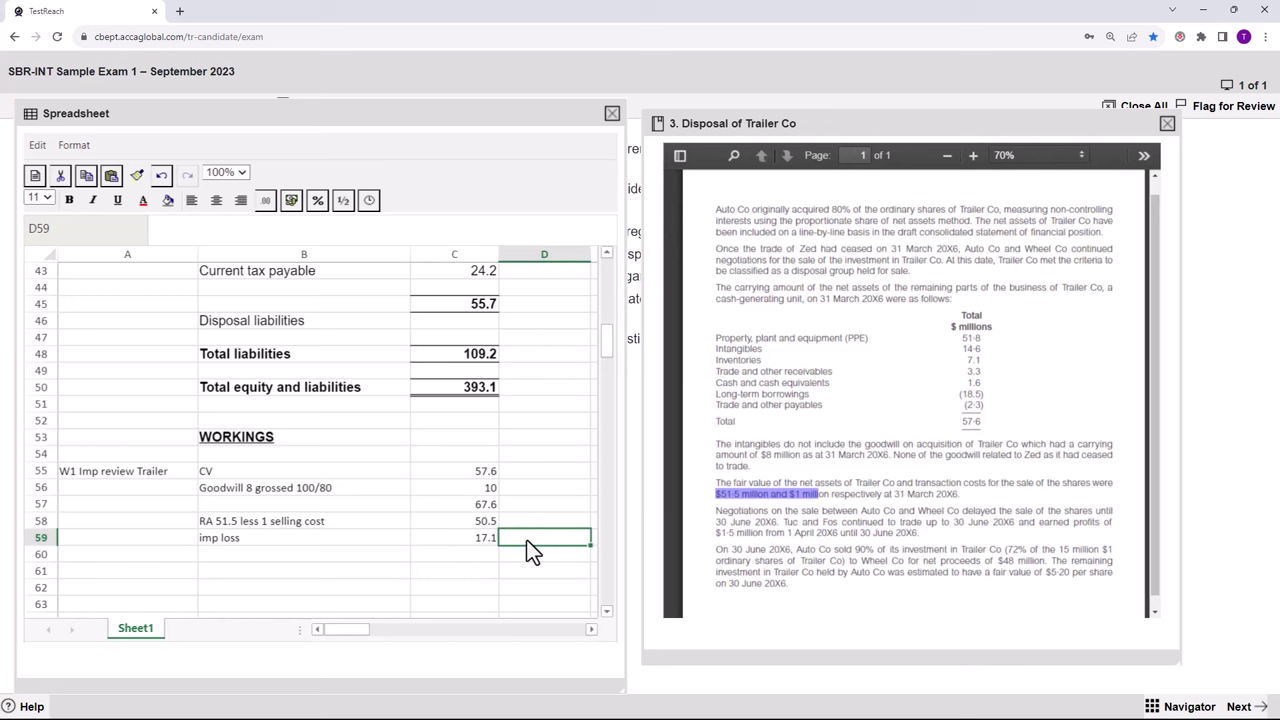
Widen the spreadsheet window over the exhibit so that column E fits beside the workings.
click(607, 612)
click(607, 612)
click(607, 612)
click(607, 612)
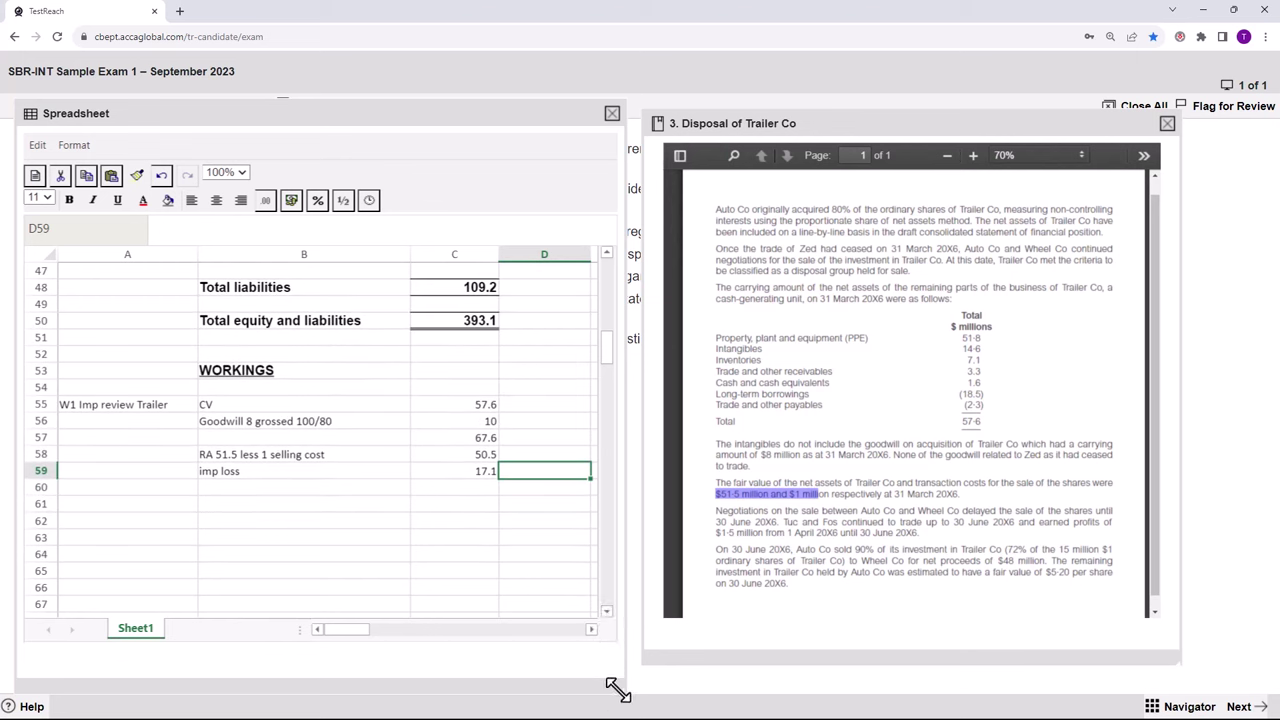
drag(617, 686, 681, 679)
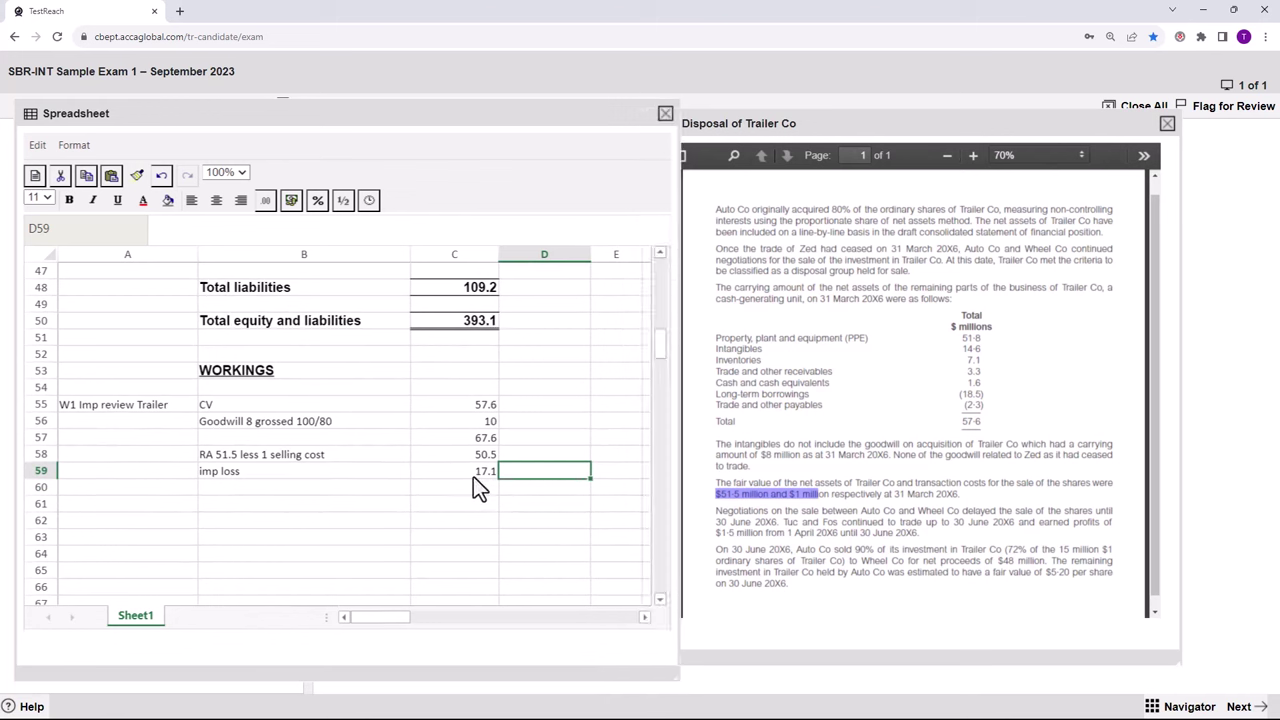
Start allocating the impairment loss in row 61, with the label "goodwill" in B61 and 10 in C61.
click(475, 471)
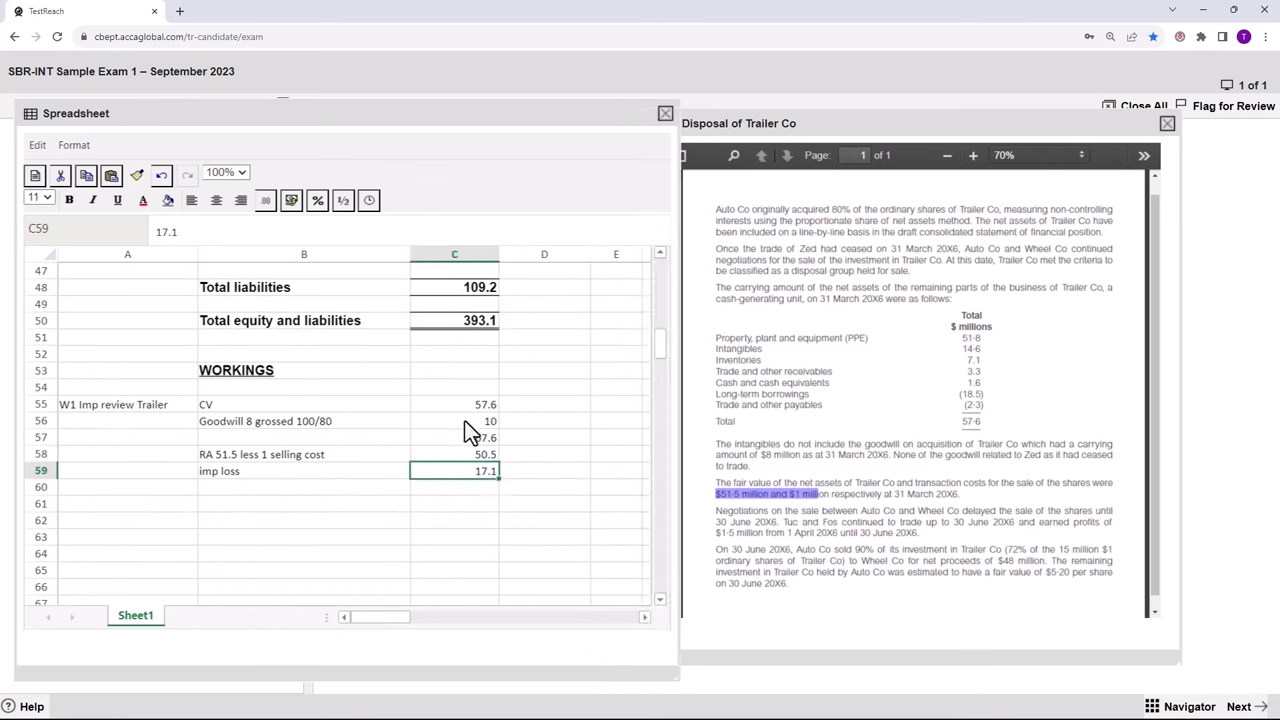
click(466, 425)
click(459, 502)
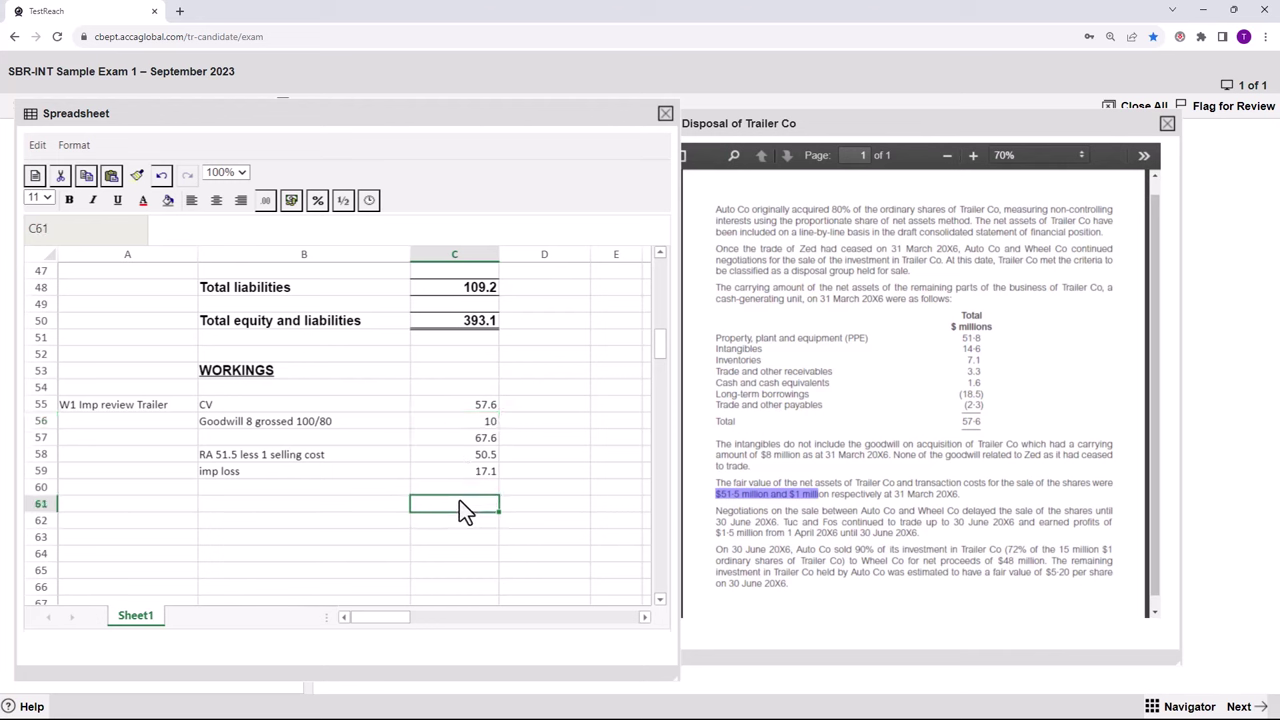
text(10)
click(308, 508)
text(go)
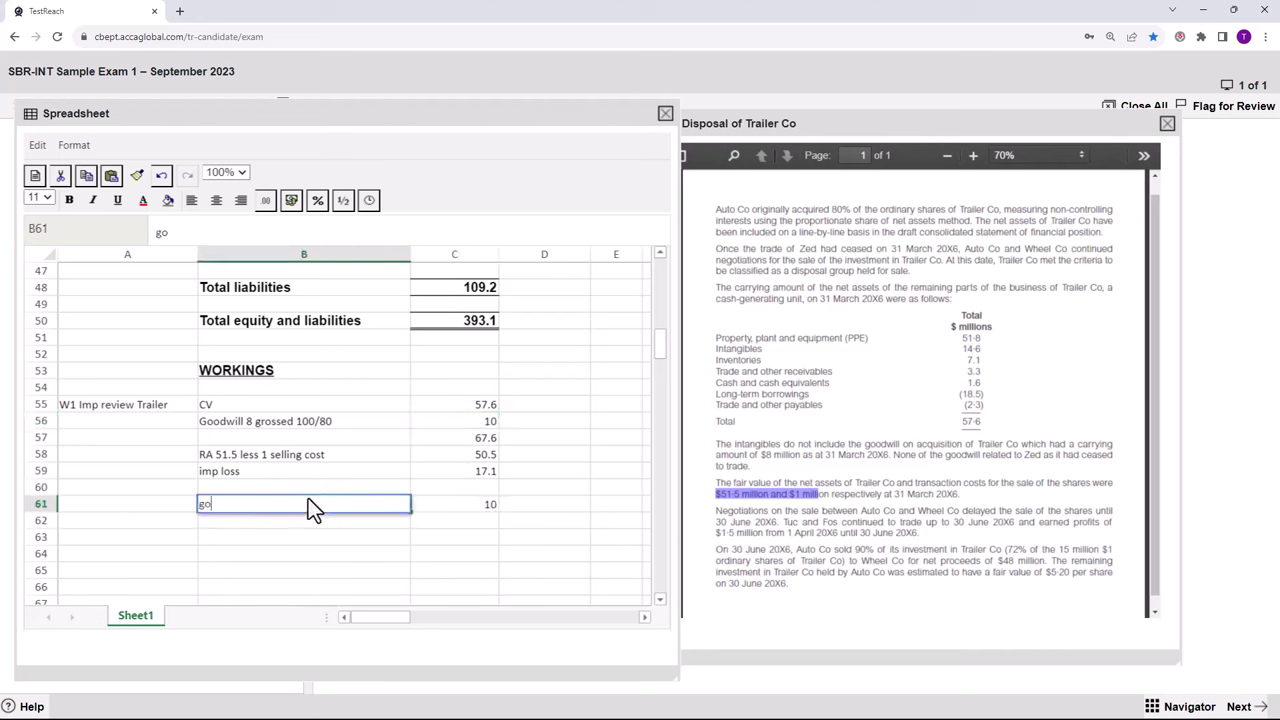
text(odwill)
click(520, 511)
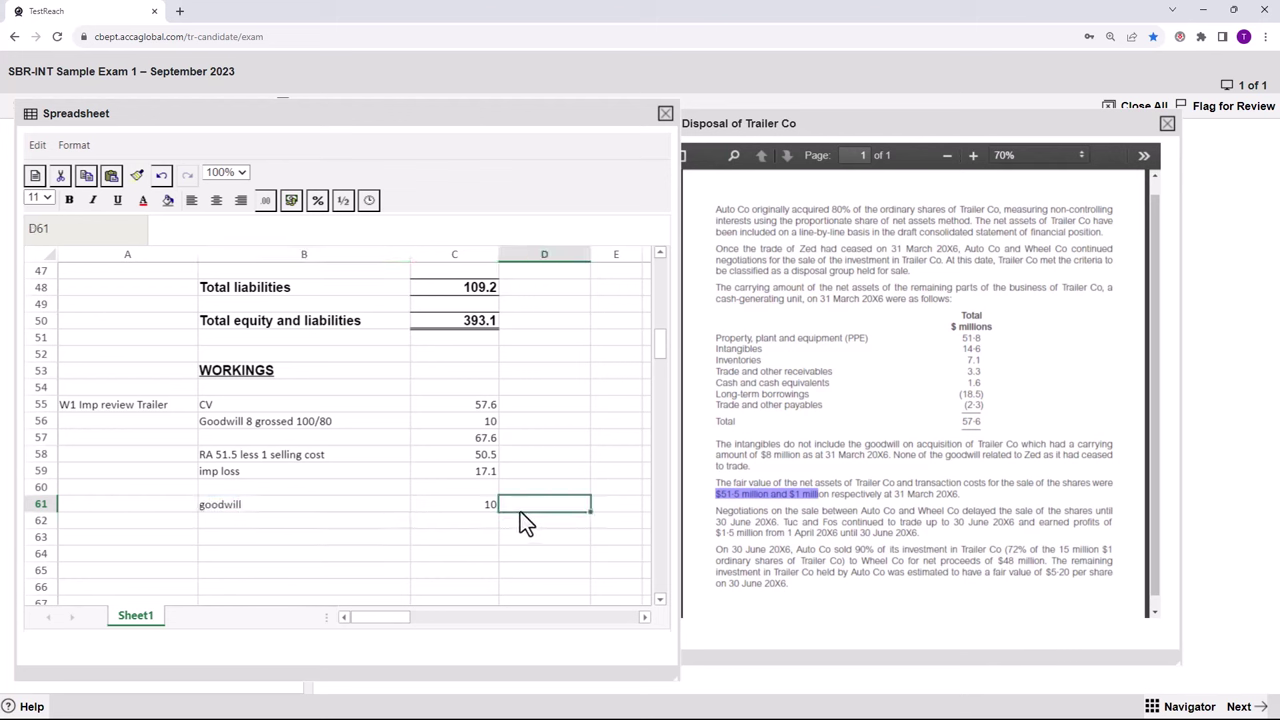
Note the split of the goodwill impairment in D61 as "of which 8 RE no charge NCI".
click(476, 423)
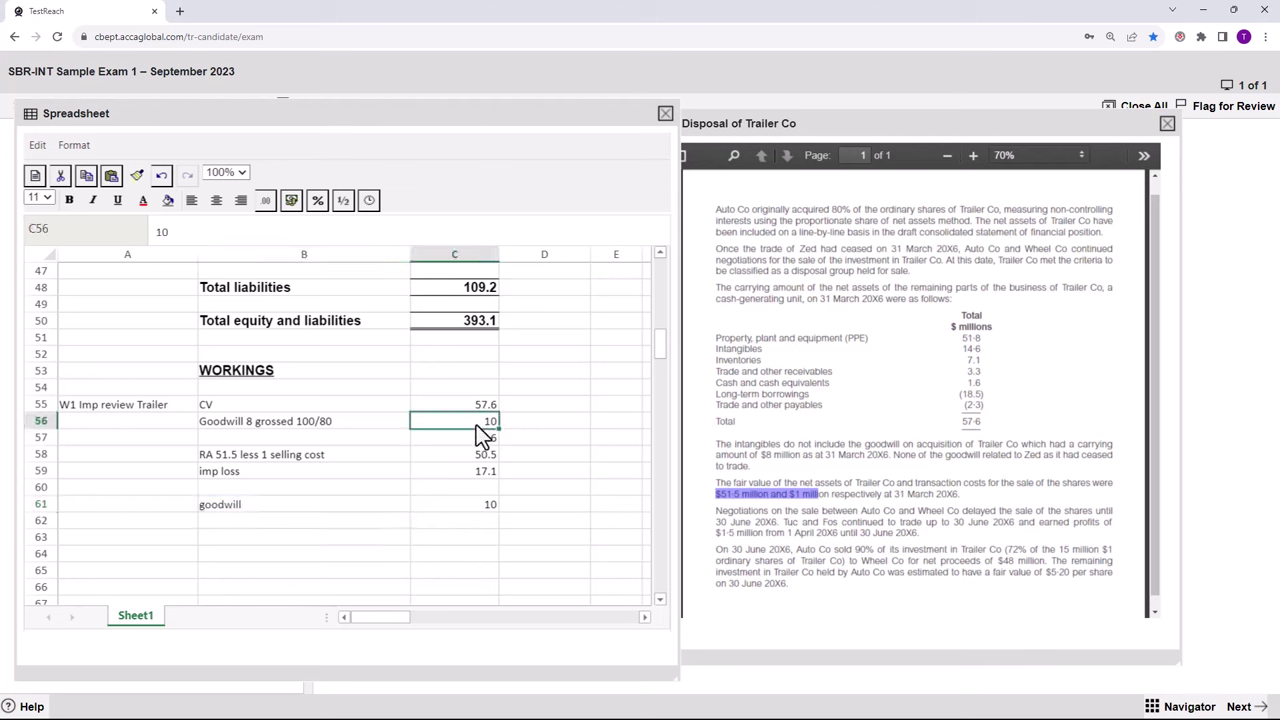
click(304, 425)
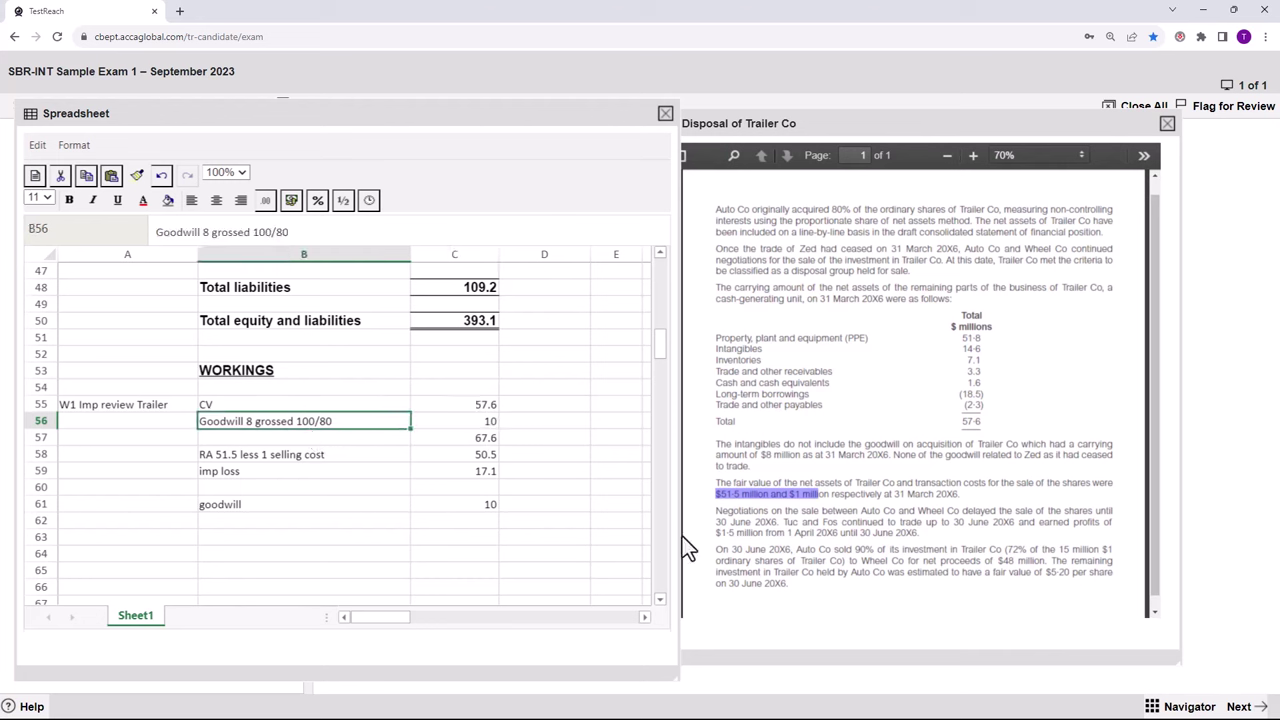
click(519, 504)
text(o)
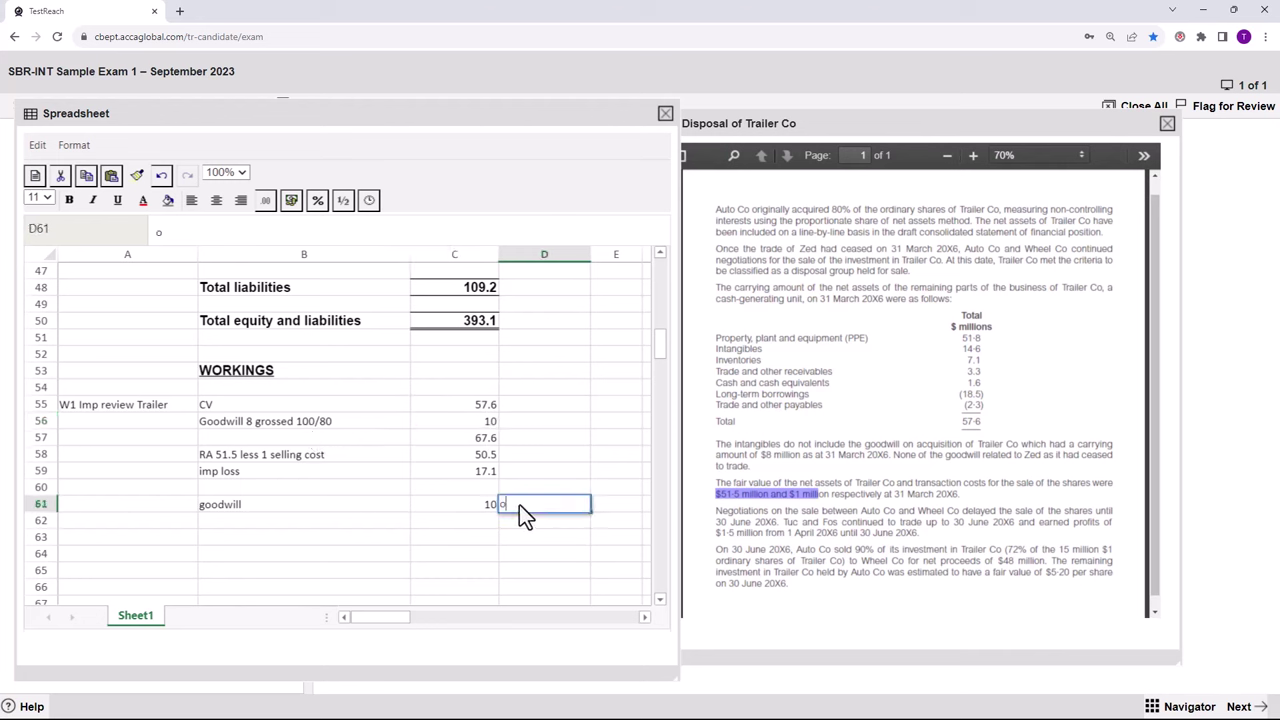
text(f which 8 RE no char)
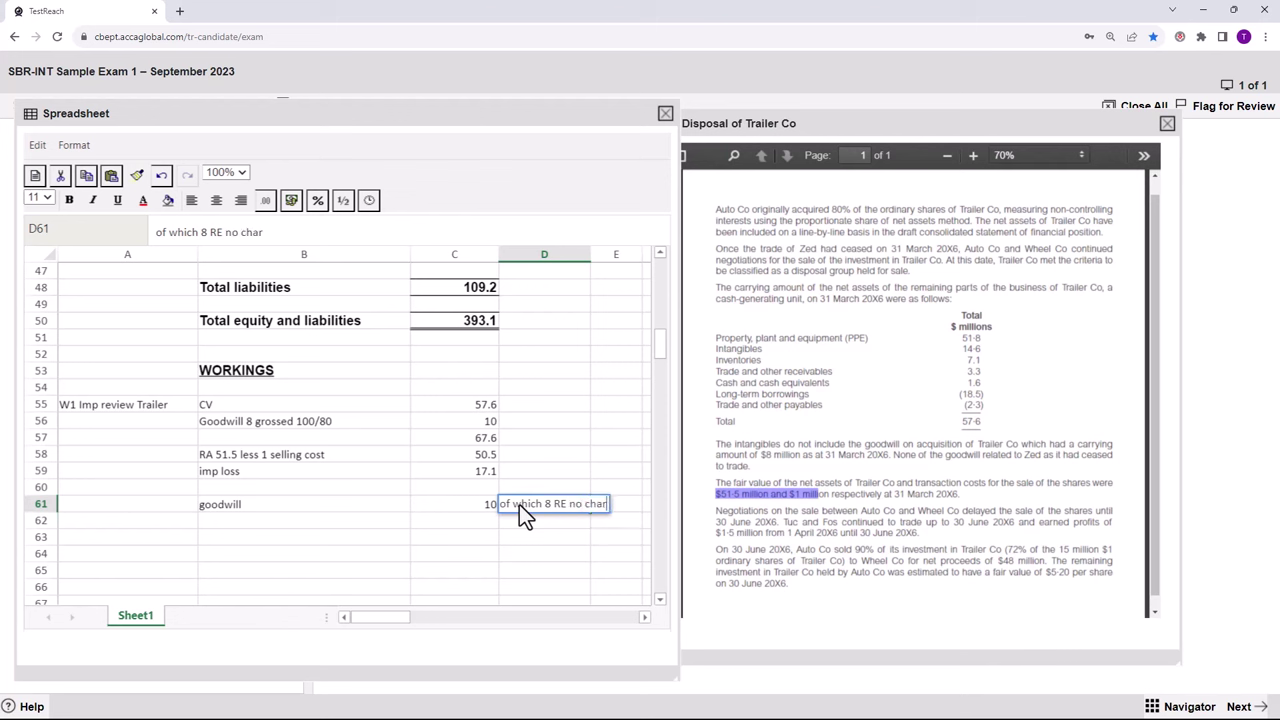
text(ge NCI)
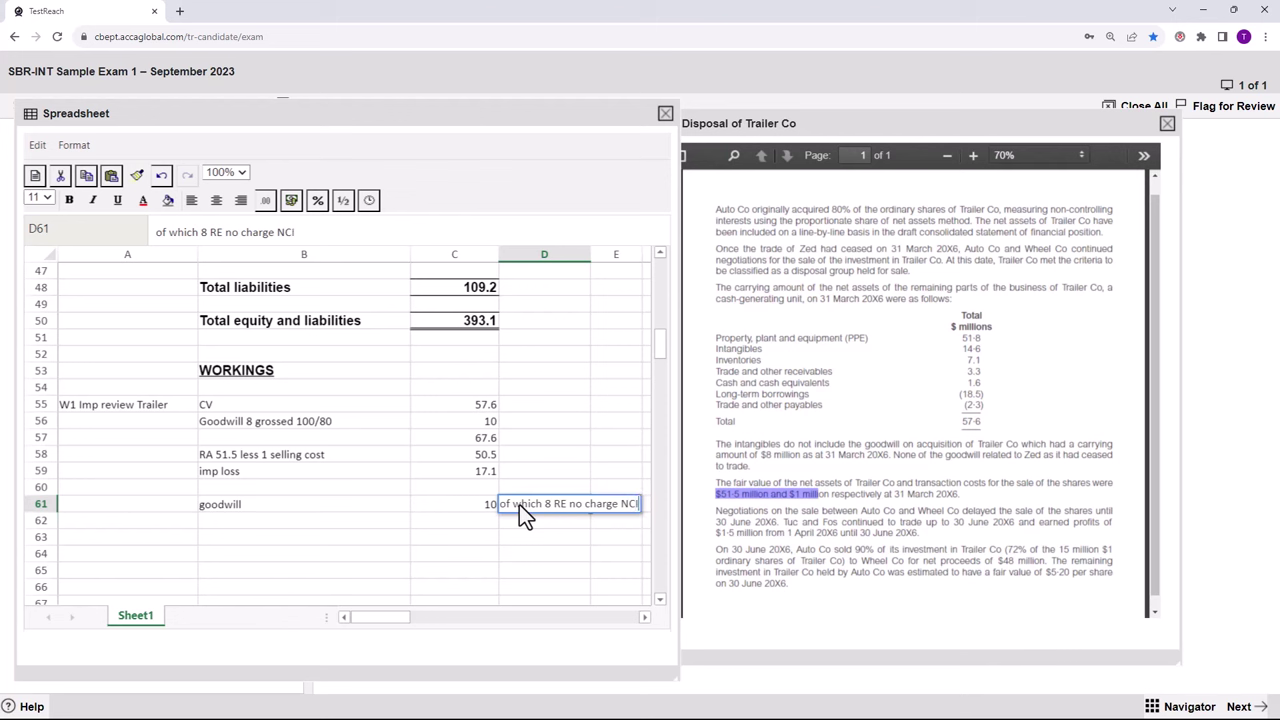
click(266, 520)
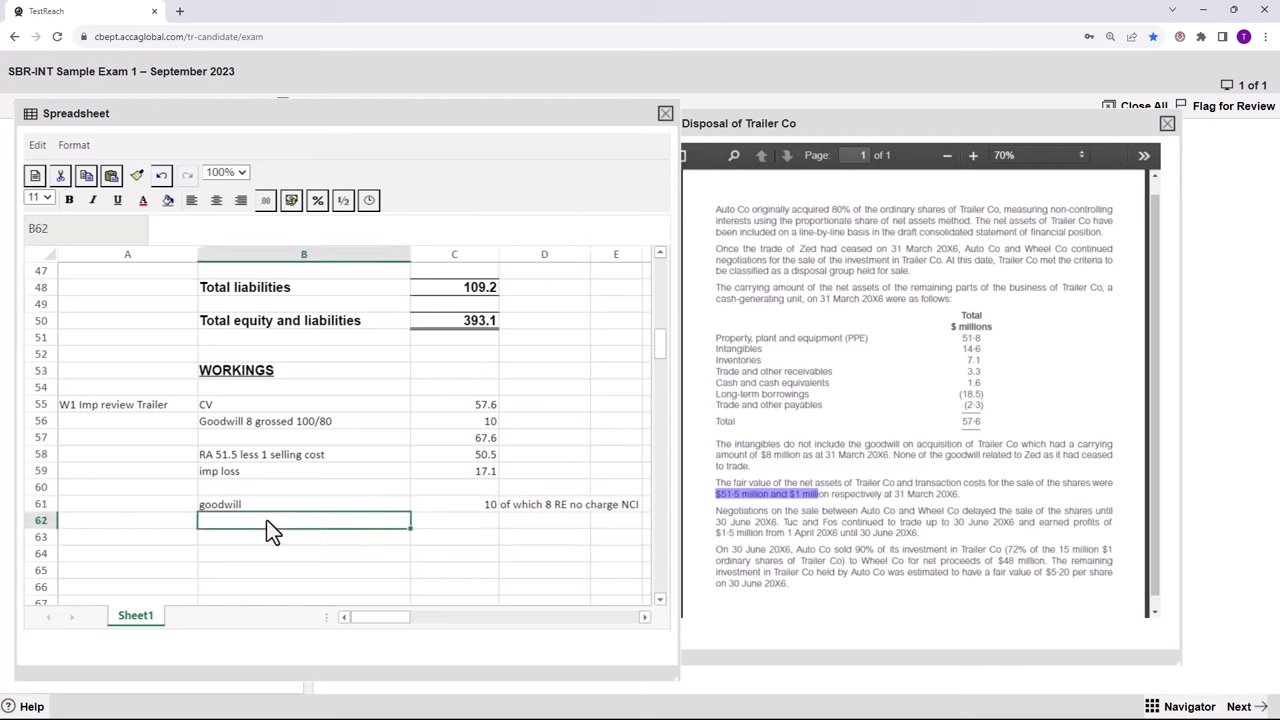
text(bala)
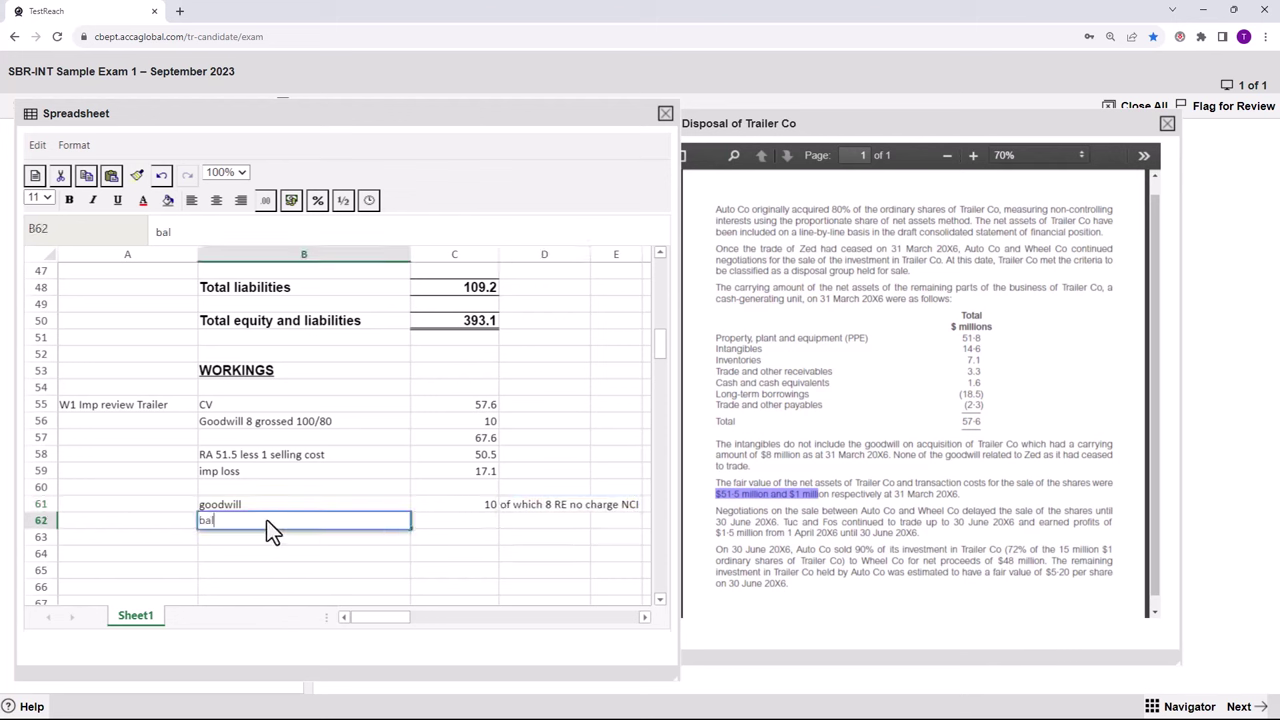
key(BackSpace)
key(BackSpace)
key(BackSpace)
key(BackSpace)
Enter the remaining impairment loss of 7.1 in C62 and the total of 17.1 in C63.
click(477, 518)
text(7)
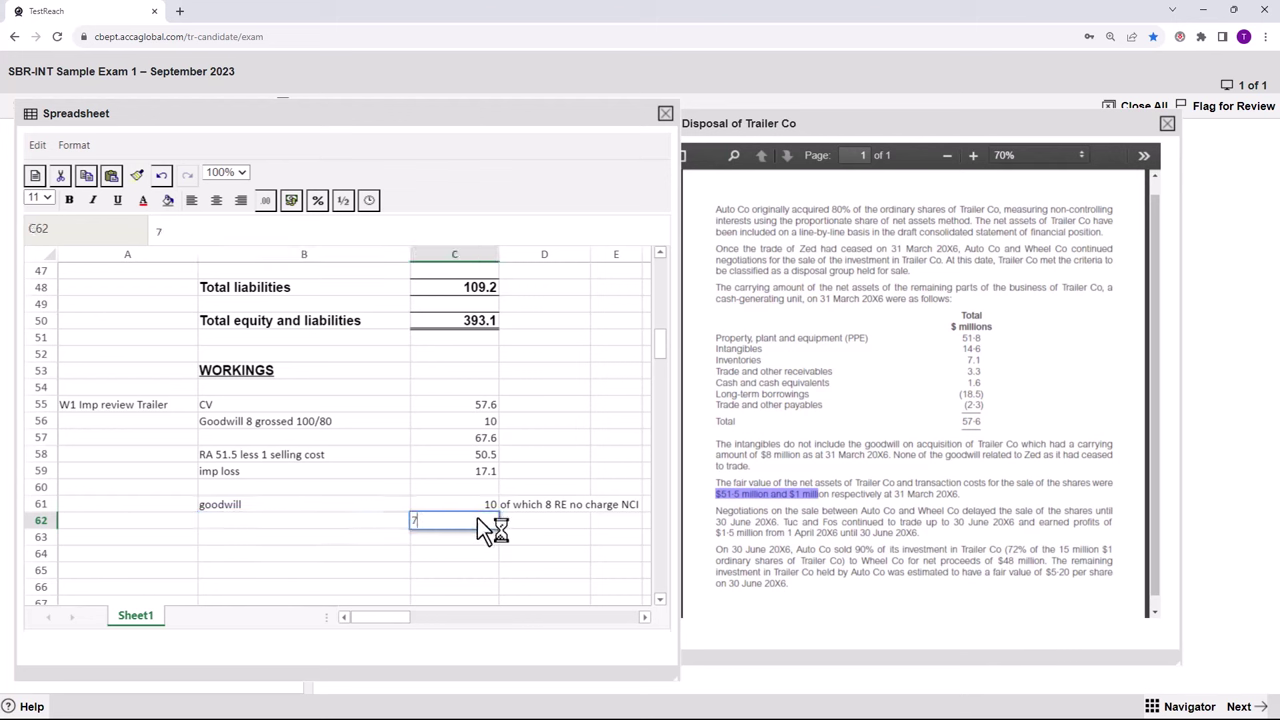
text(.1)
click(484, 539)
text(1)
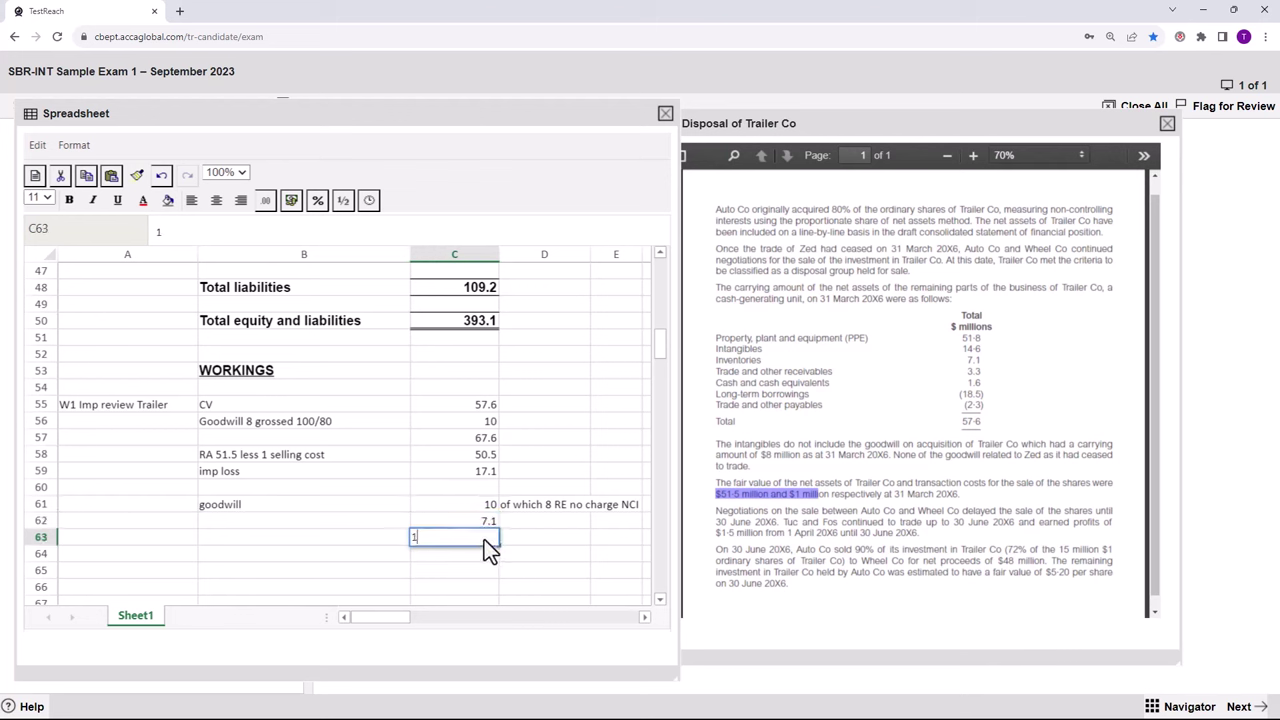
text(7.1)
Label the 7.1 line in B62 as "allocated NCA pro rata & split with RE /NCI".
click(268, 517)
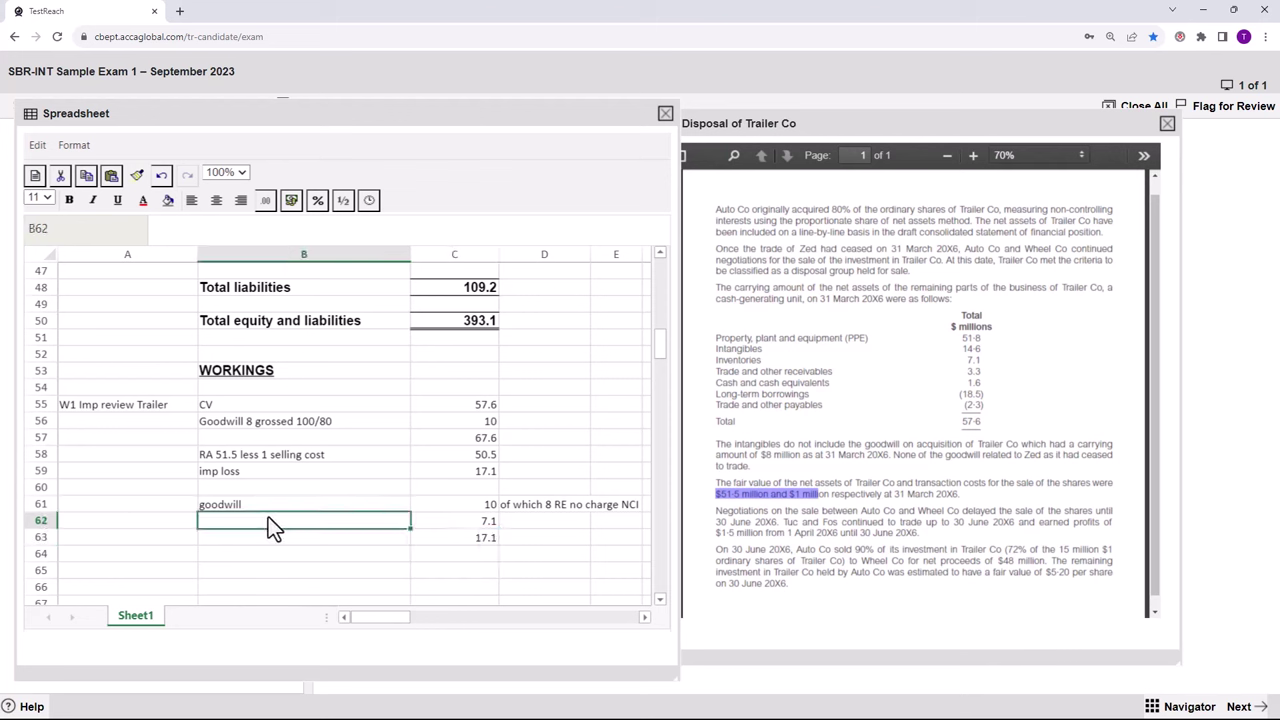
text(allocated)
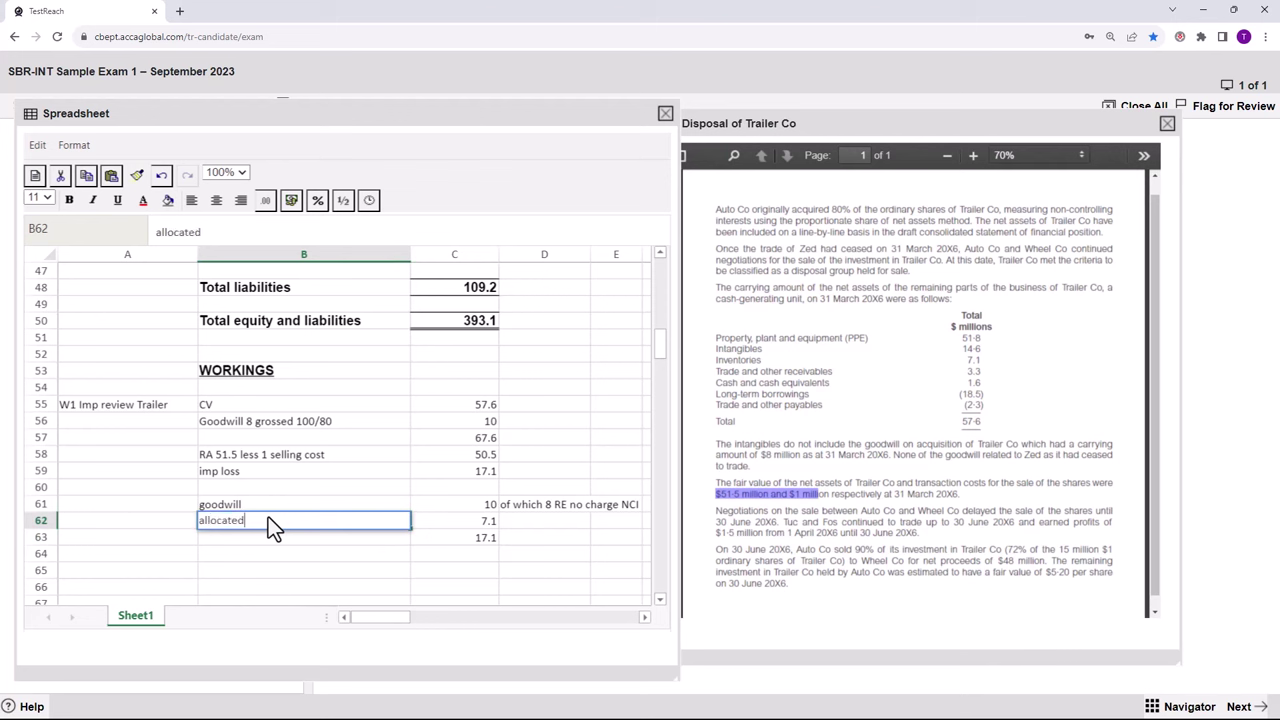
text( NC)
text(A pro rate)
click(981, 340)
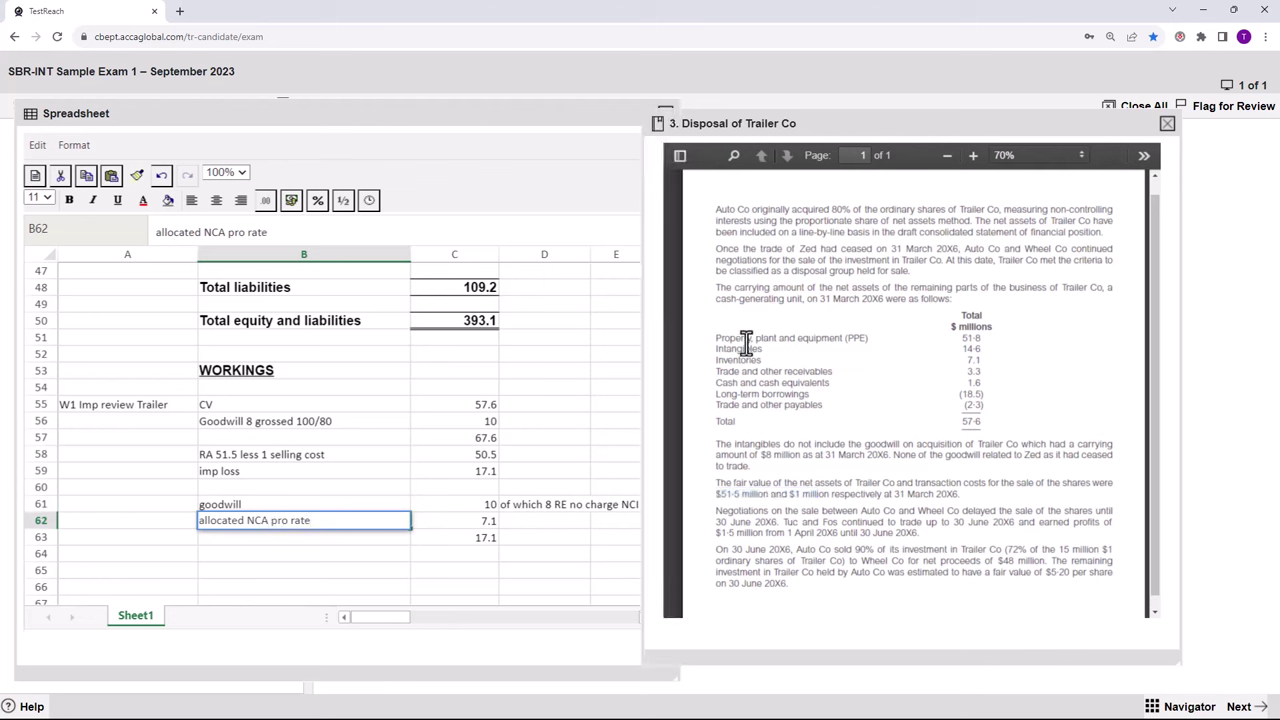
drag(717, 338, 763, 350)
key(BackSpace)
text(a & split wi)
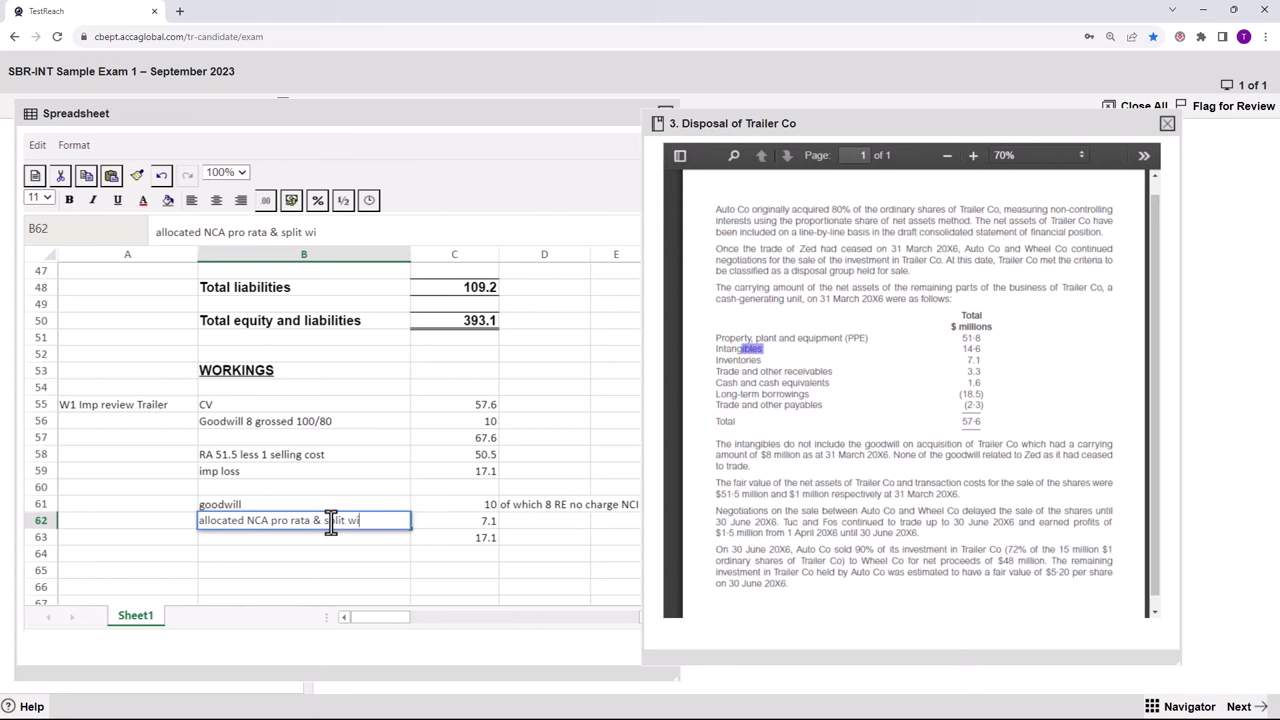
text(th RE /NCI)
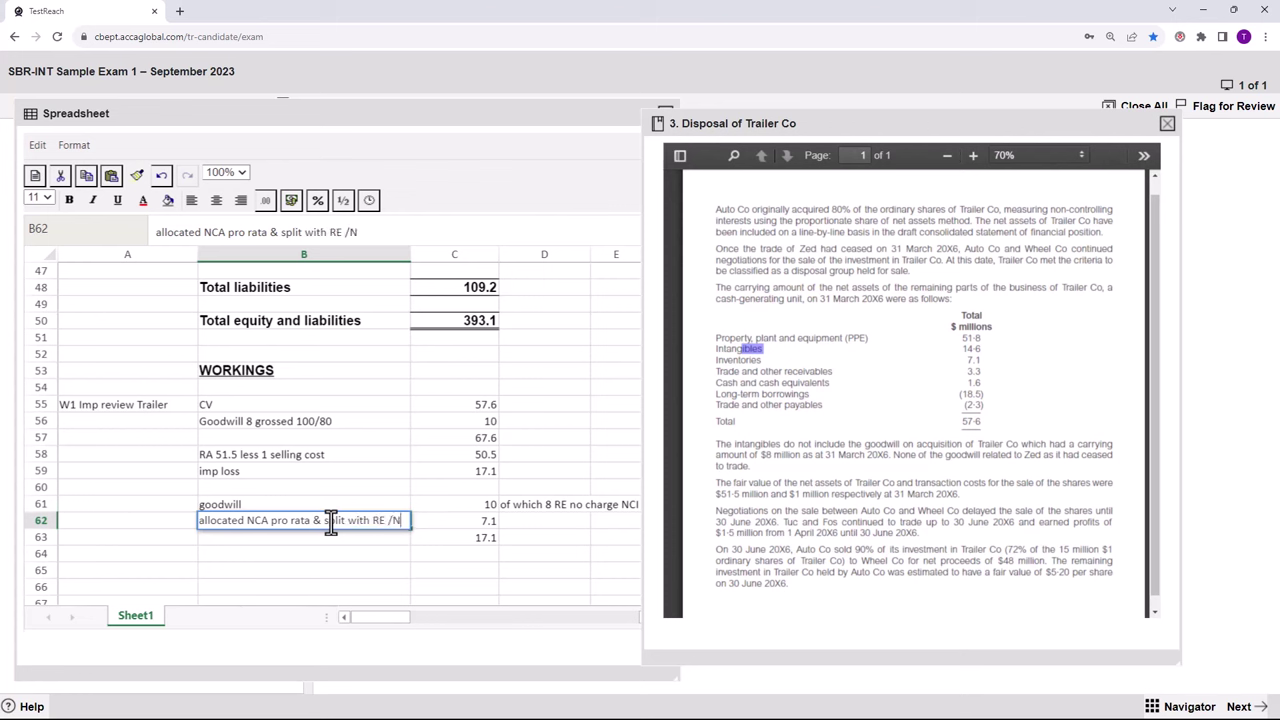
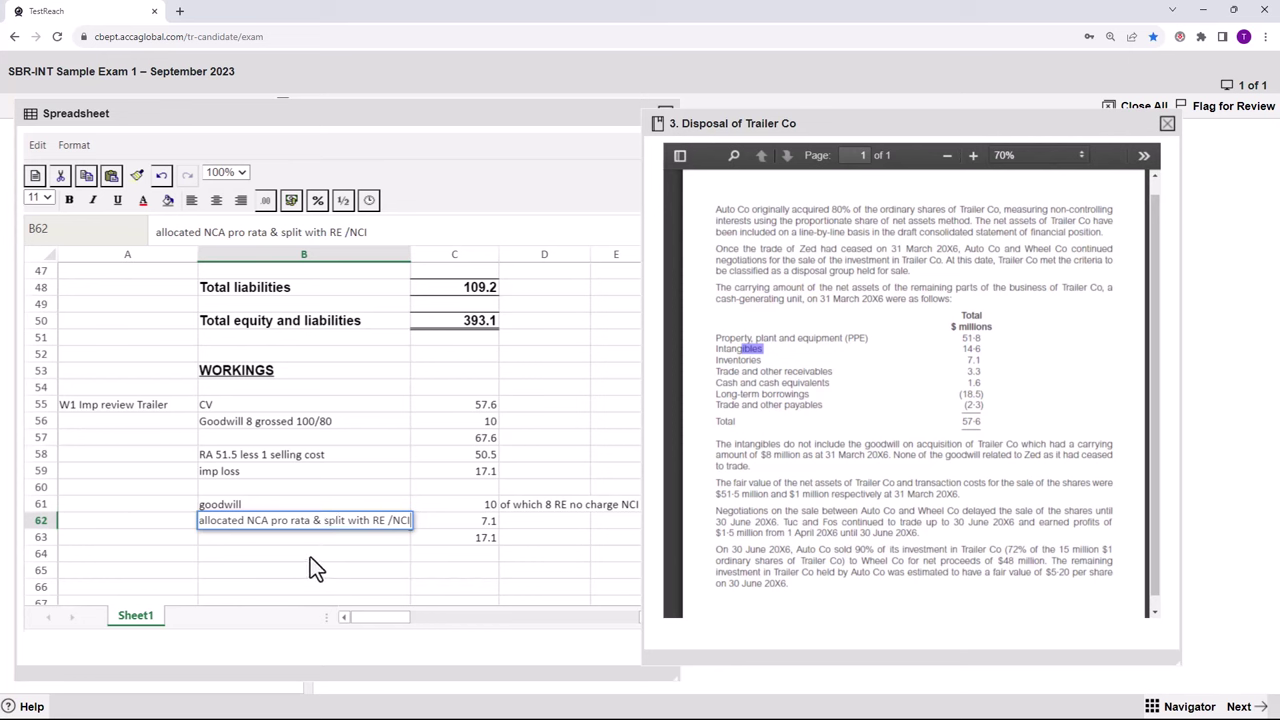
click(310, 556)
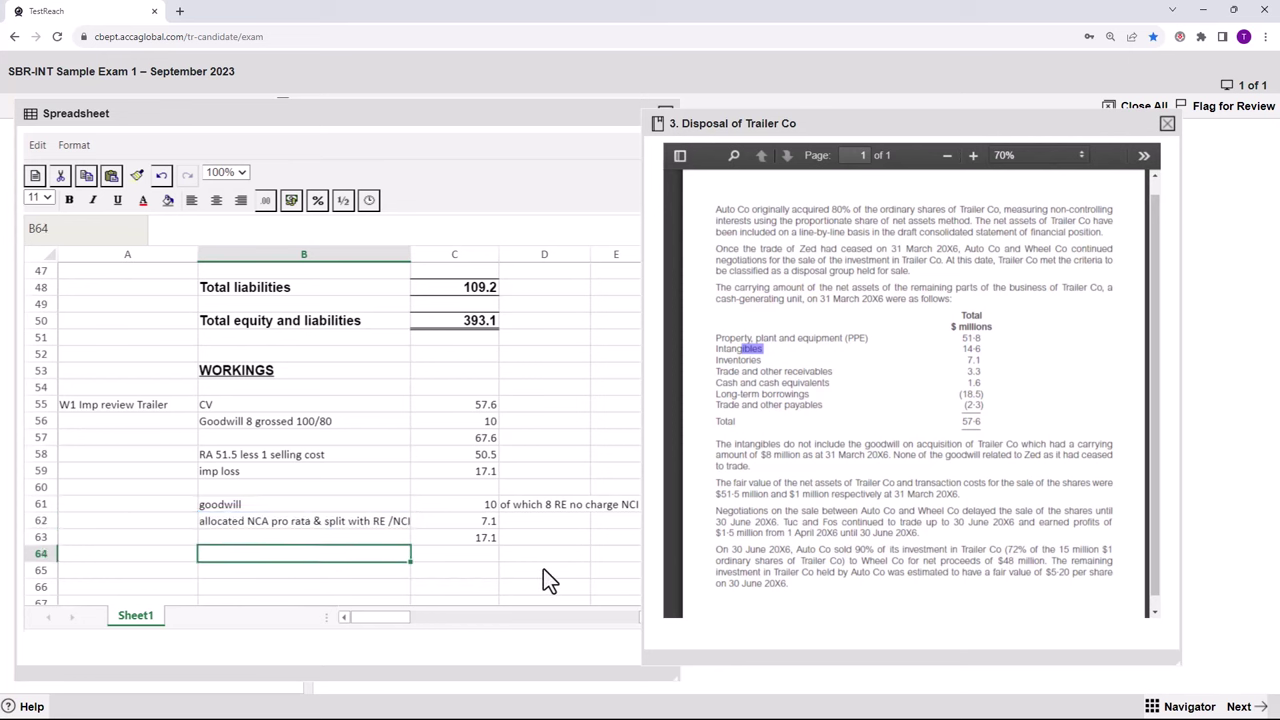
Set up the split of the remaining loss with "RE" in B65, "NCI" in B66 and the total 7.1 in C67.
scroll(543, 568, down, 2)
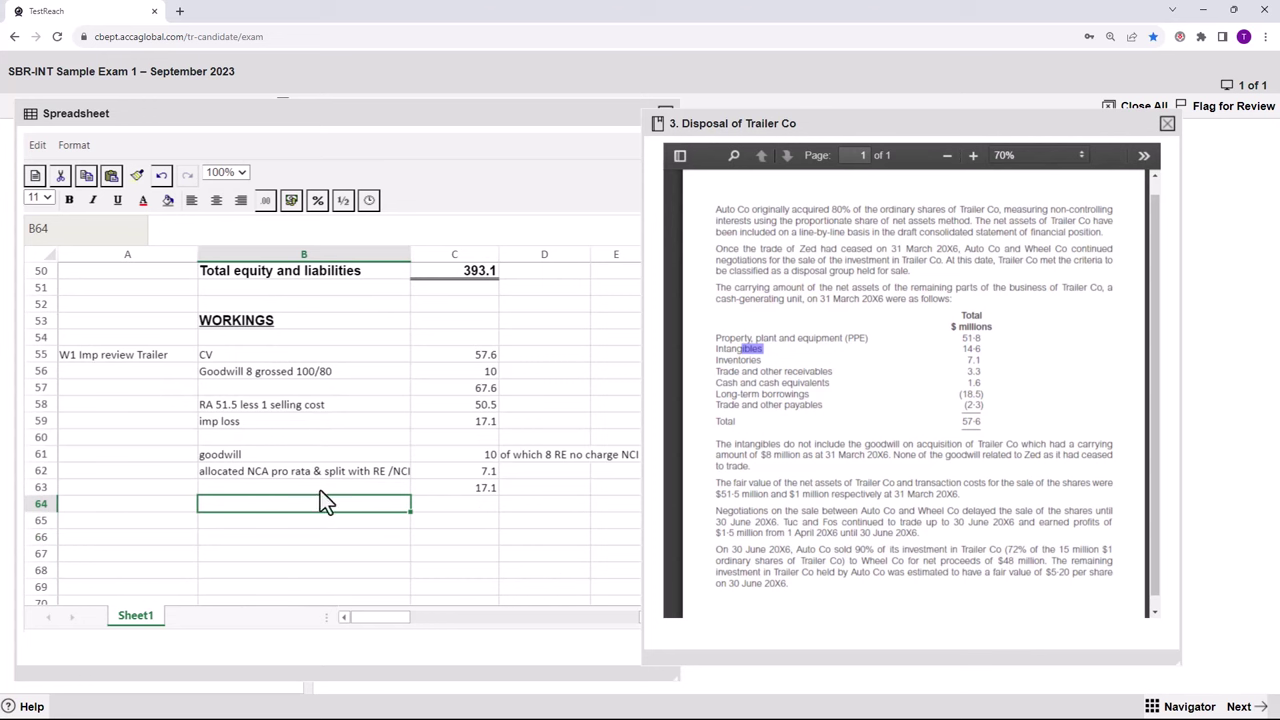
click(228, 522)
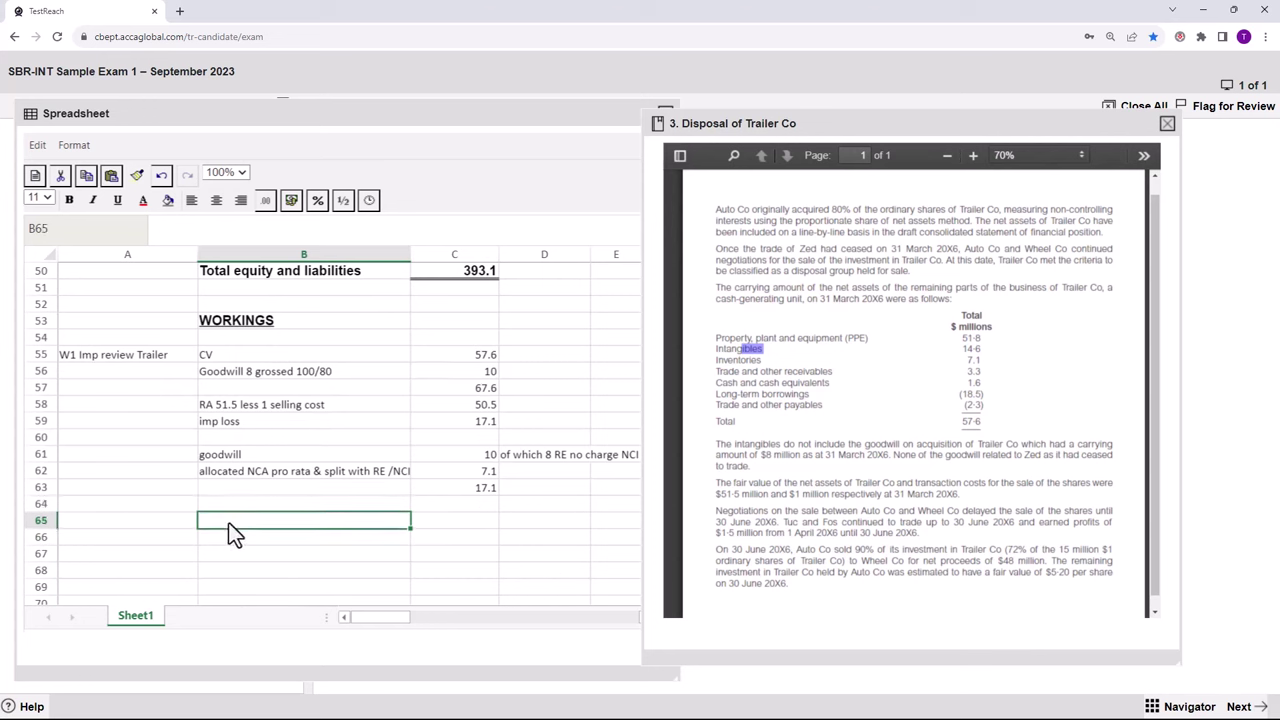
text(RE)
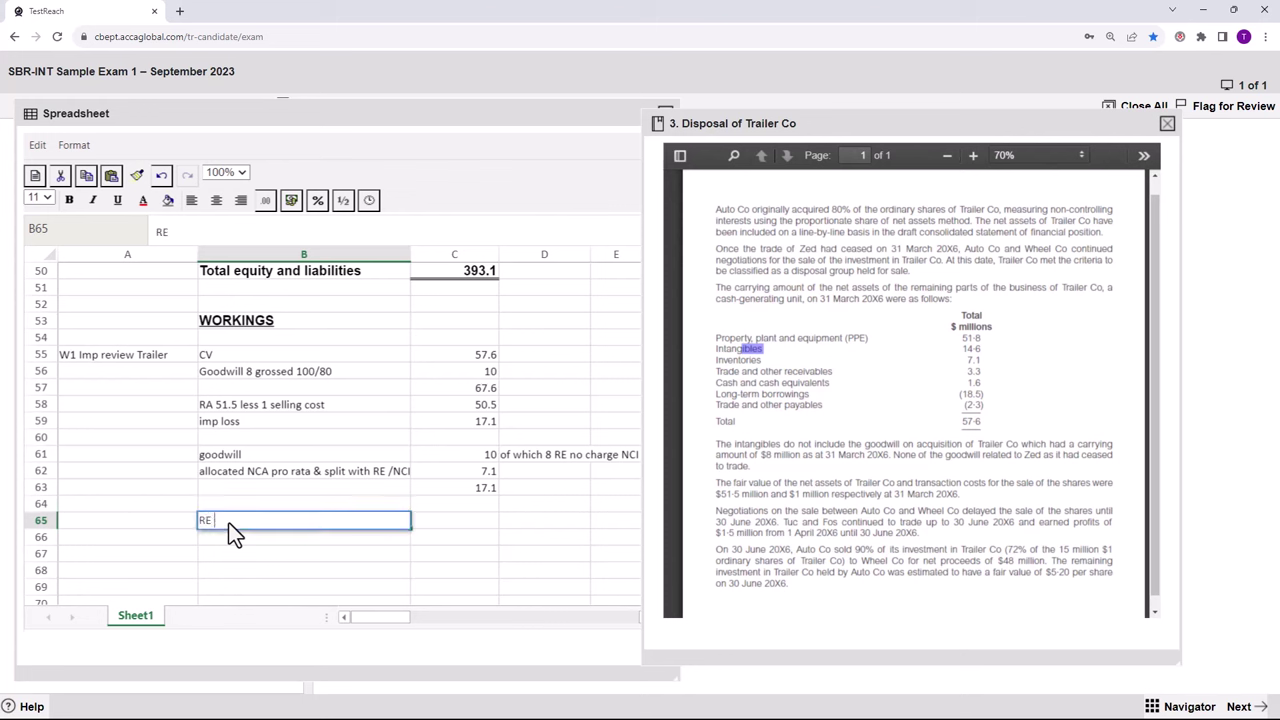
key(Return)
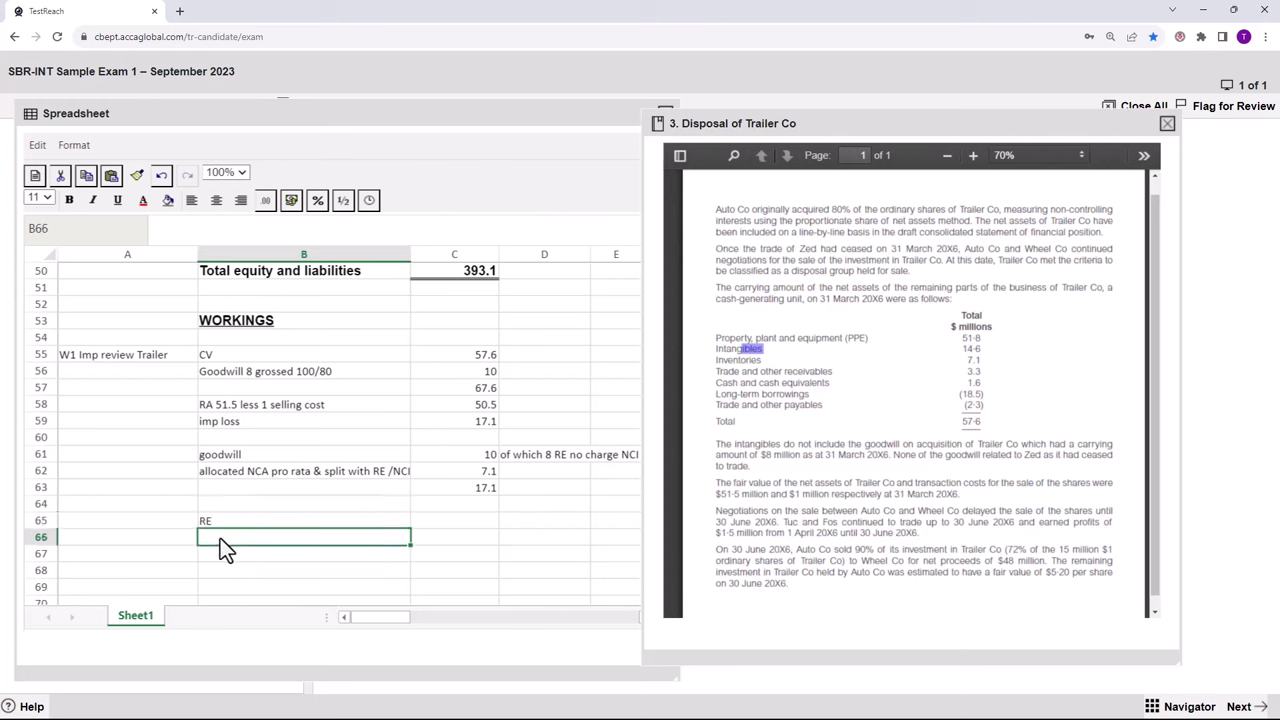
text(NCI)
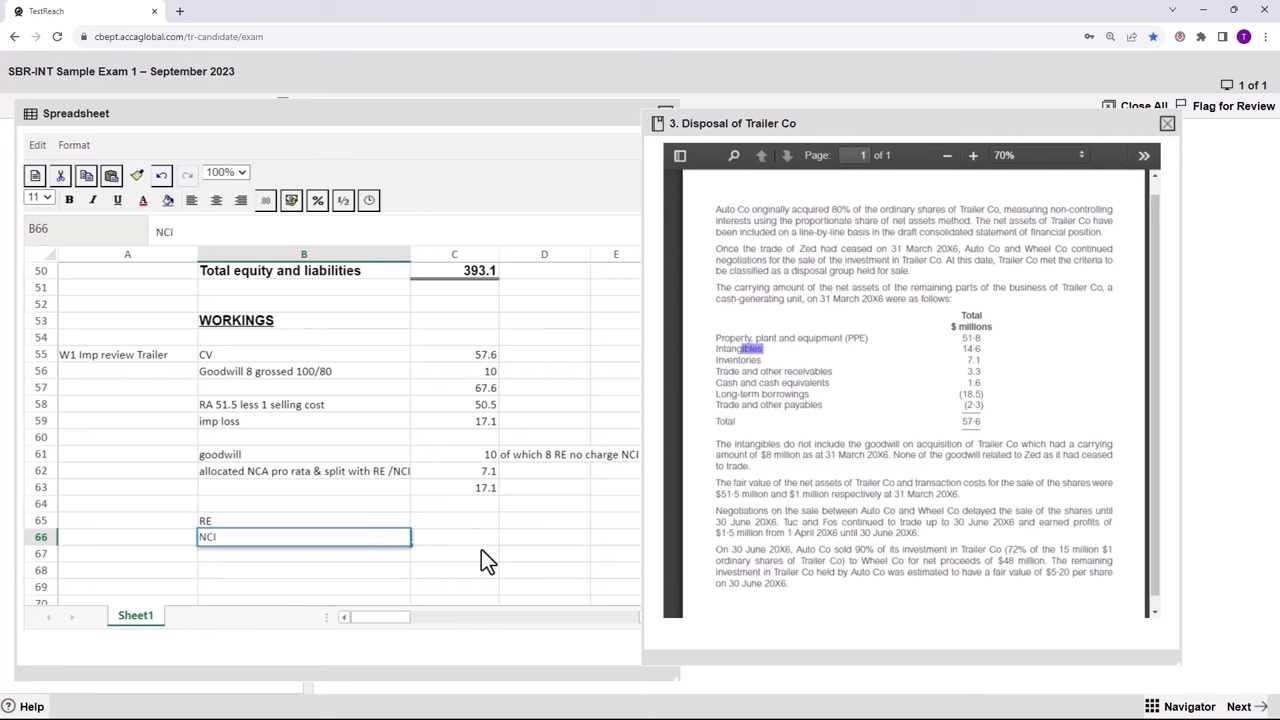
click(482, 551)
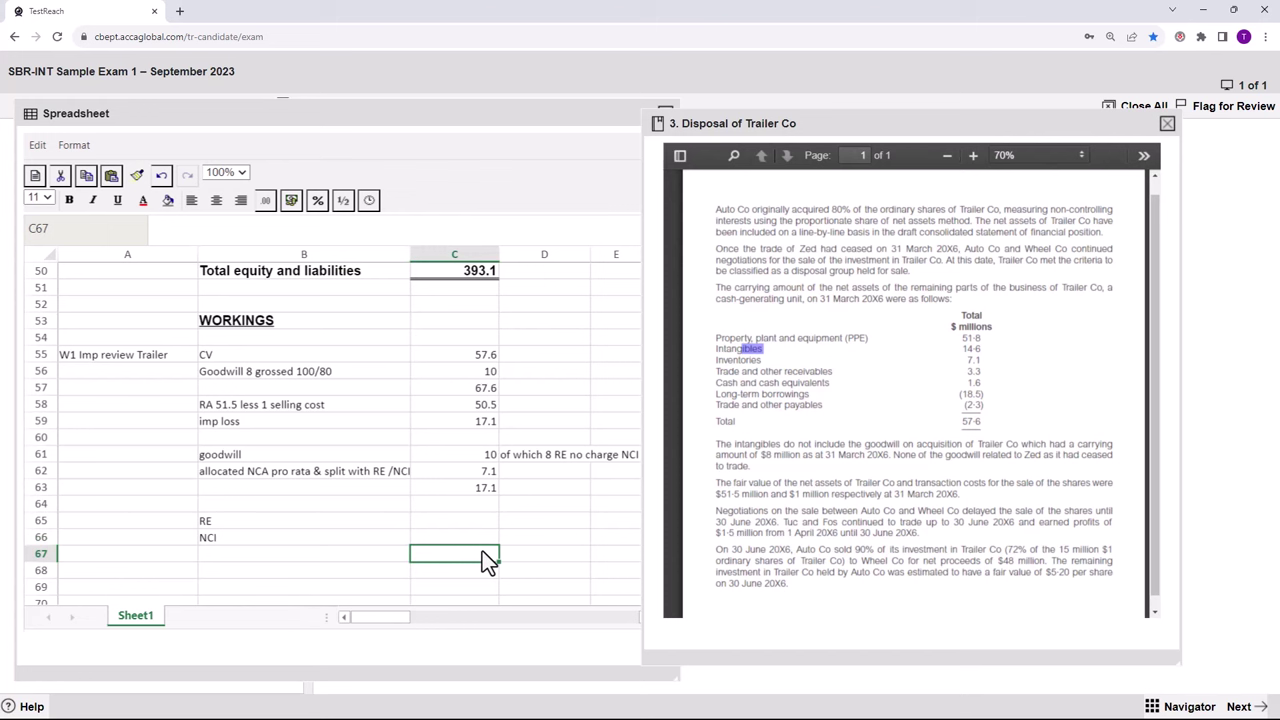
text(7.1)
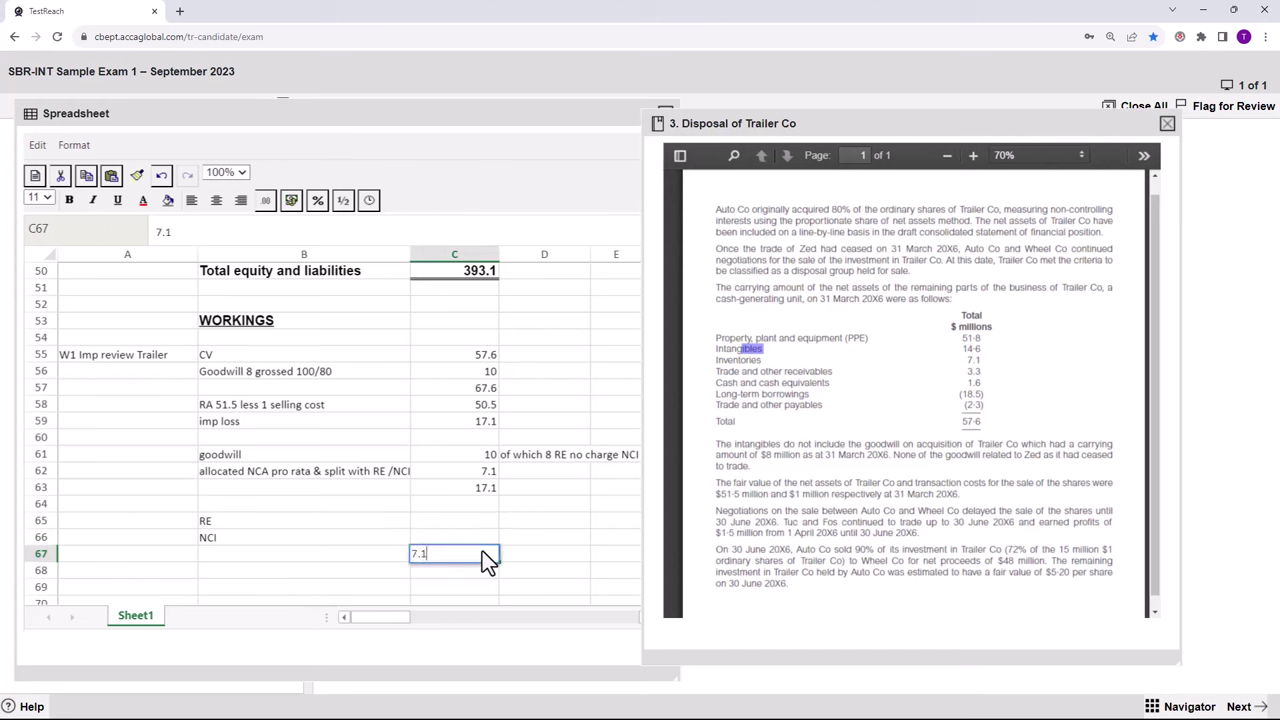
Extend the label in B65 to "RE 80%" and calculate its share in C65 with the formula =.8*7.1.
click(322, 522)
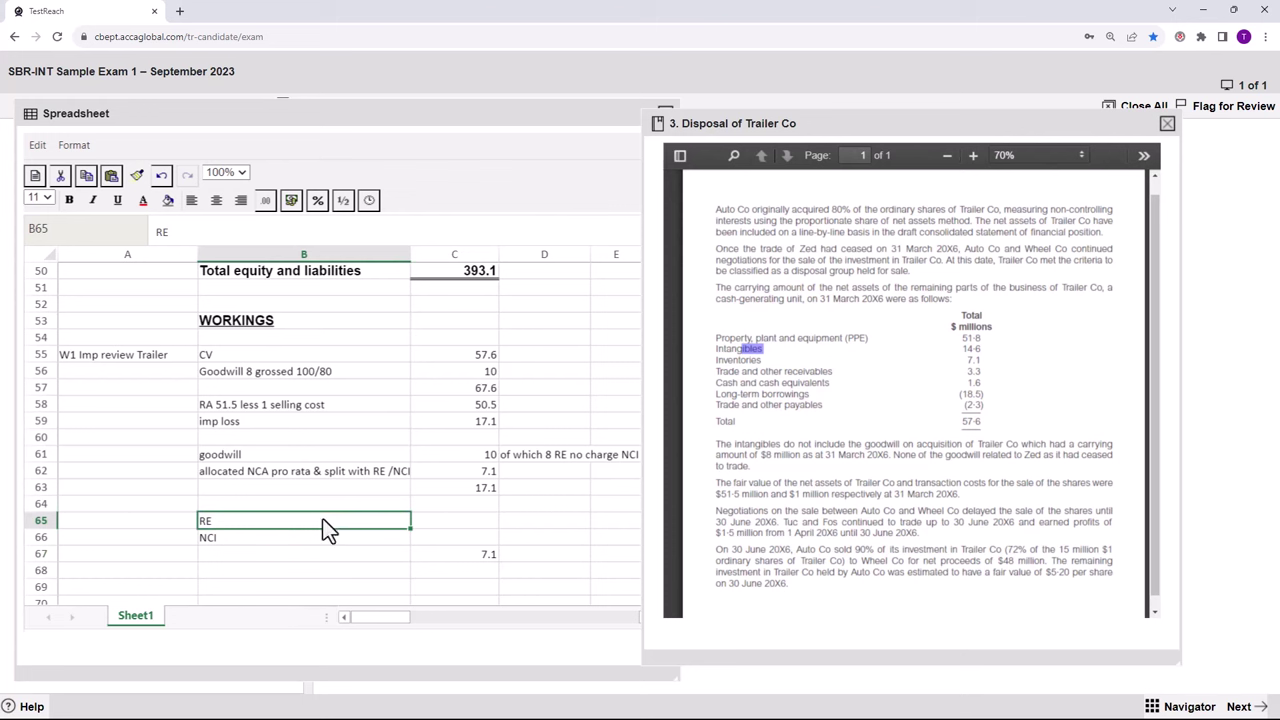
double_click(322, 527)
text(80)
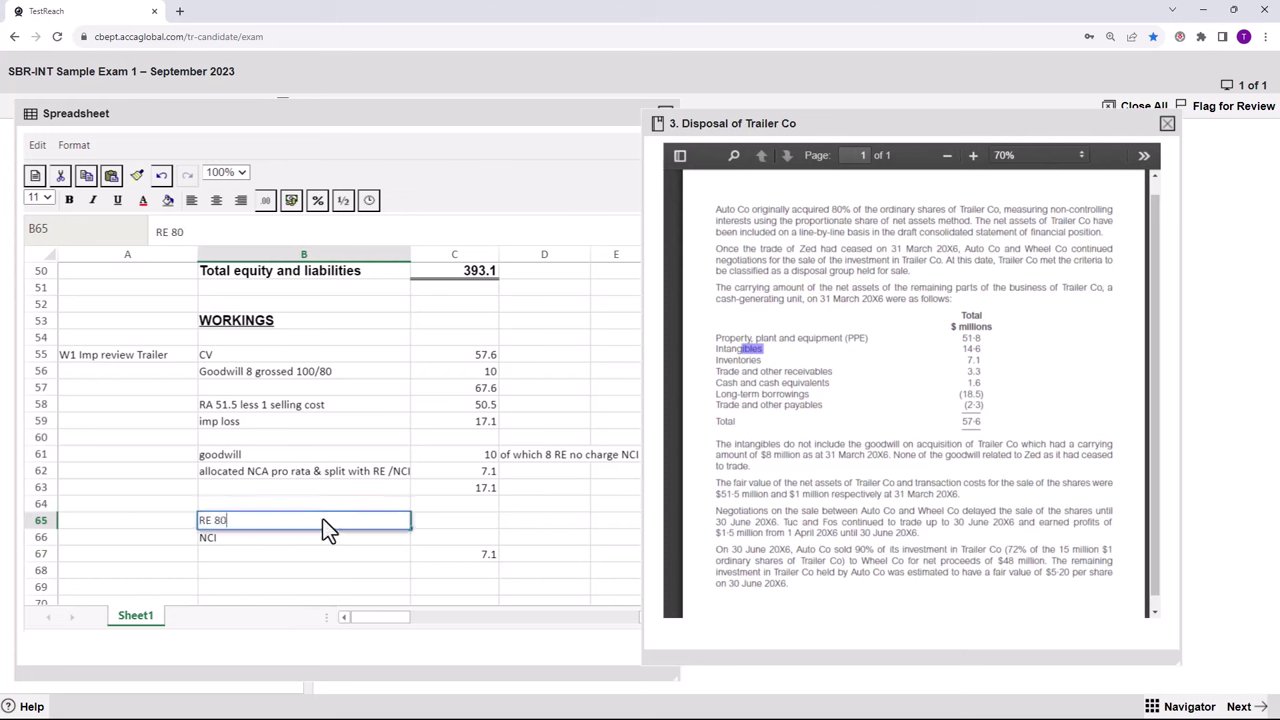
text(%)
click(474, 523)
text(=)
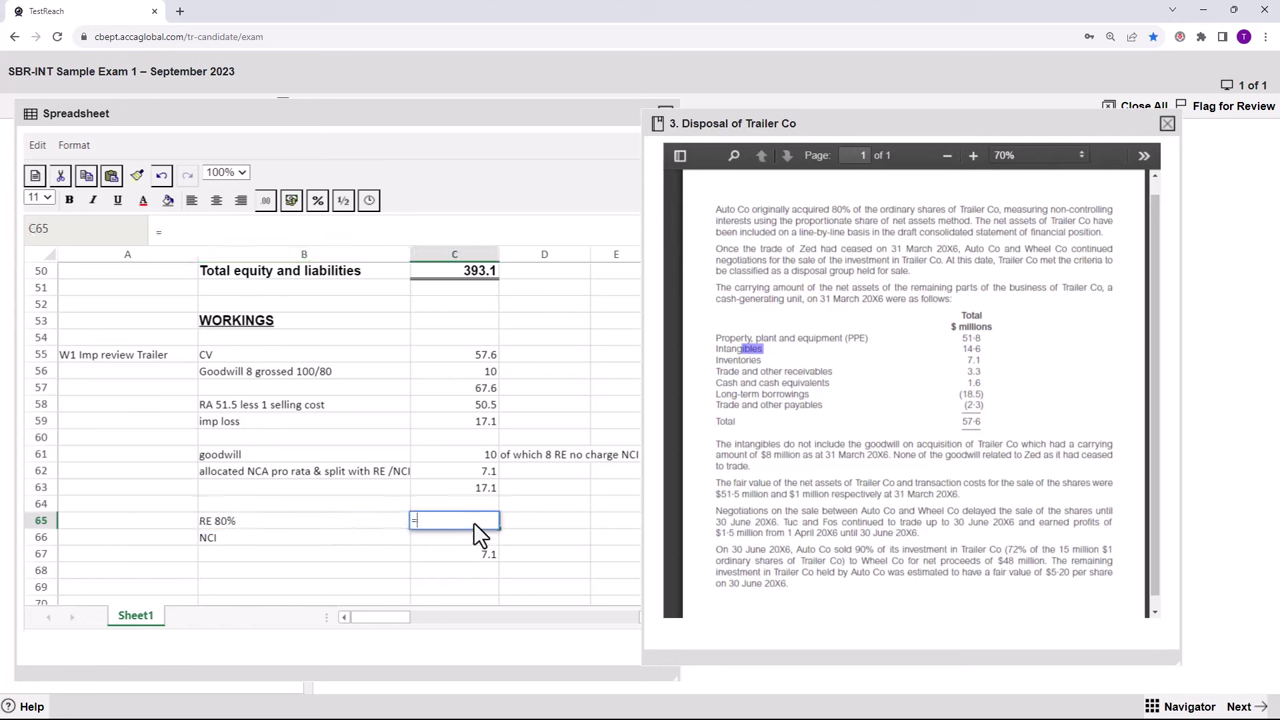
text(.8*7.1)
key(Return)
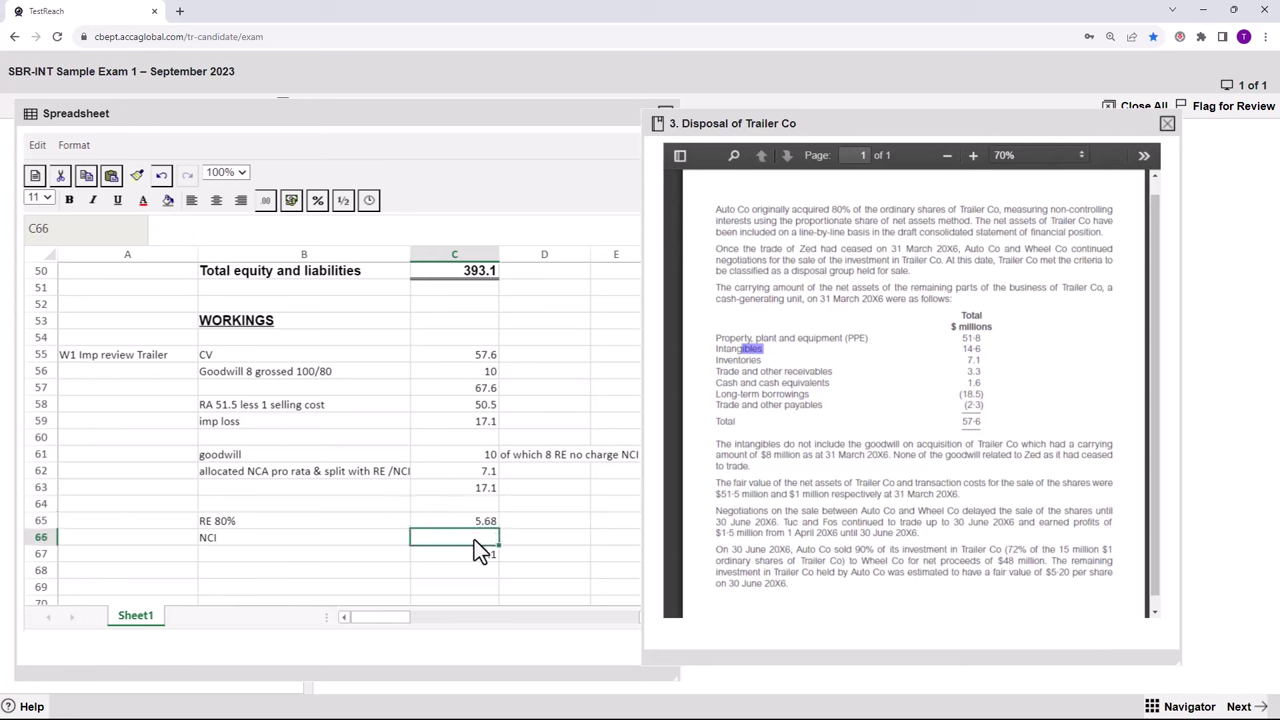
Calculate the NCI share of the loss in C66 as .2 times 7.1.
text(=)
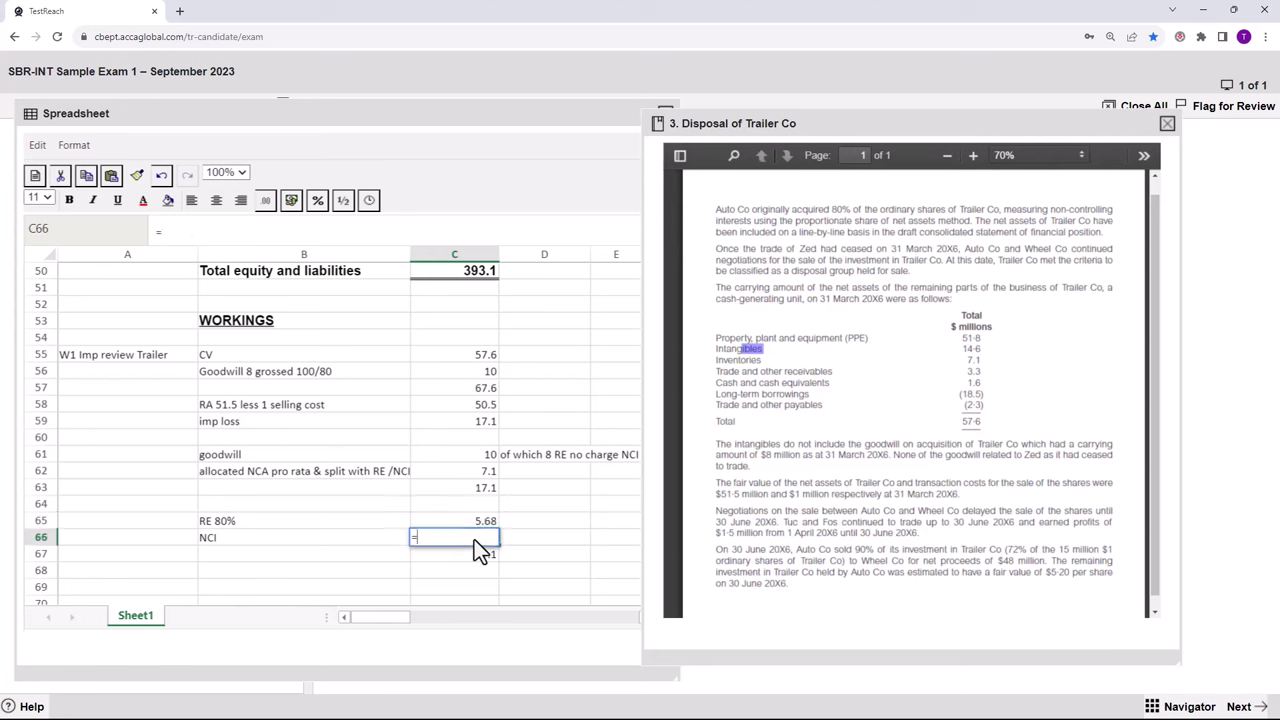
text(.2*)
key(Return)
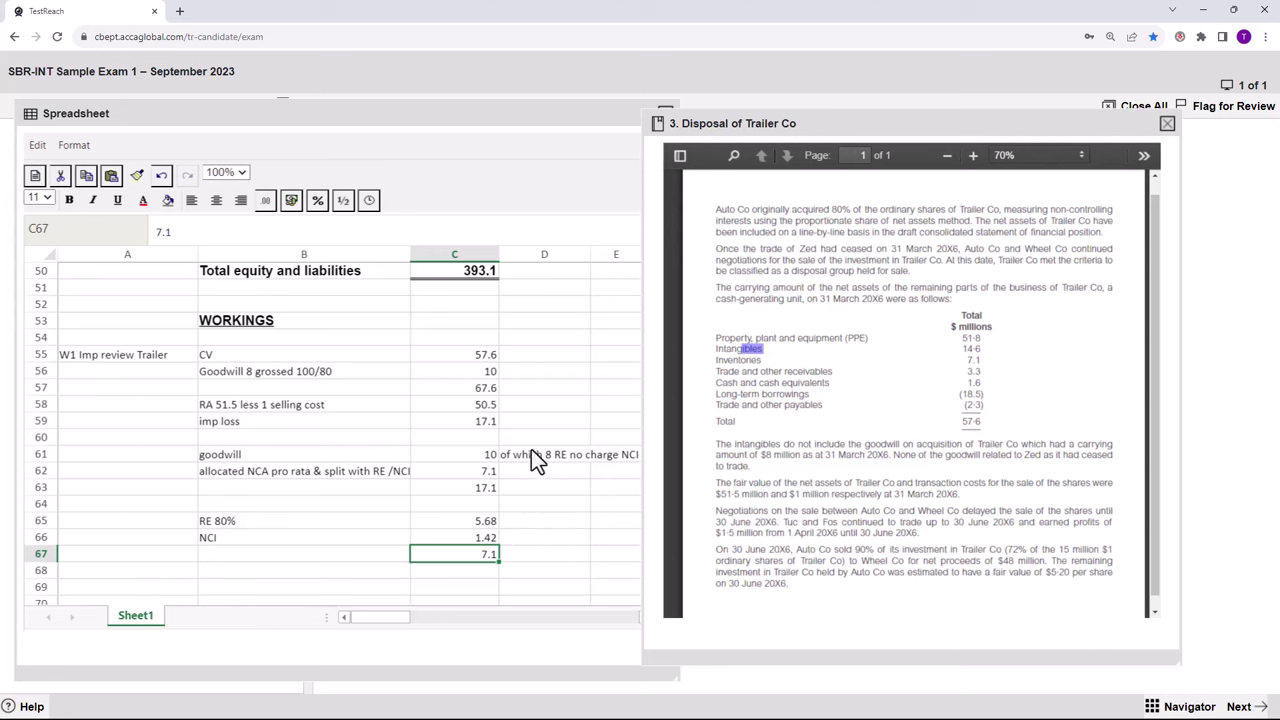
Start a goodwill adjustment column headed "Gwill" in D5 of the statement of financial position, with -8 in D8 against Goodwill.
scroll(531, 450, up, 15)
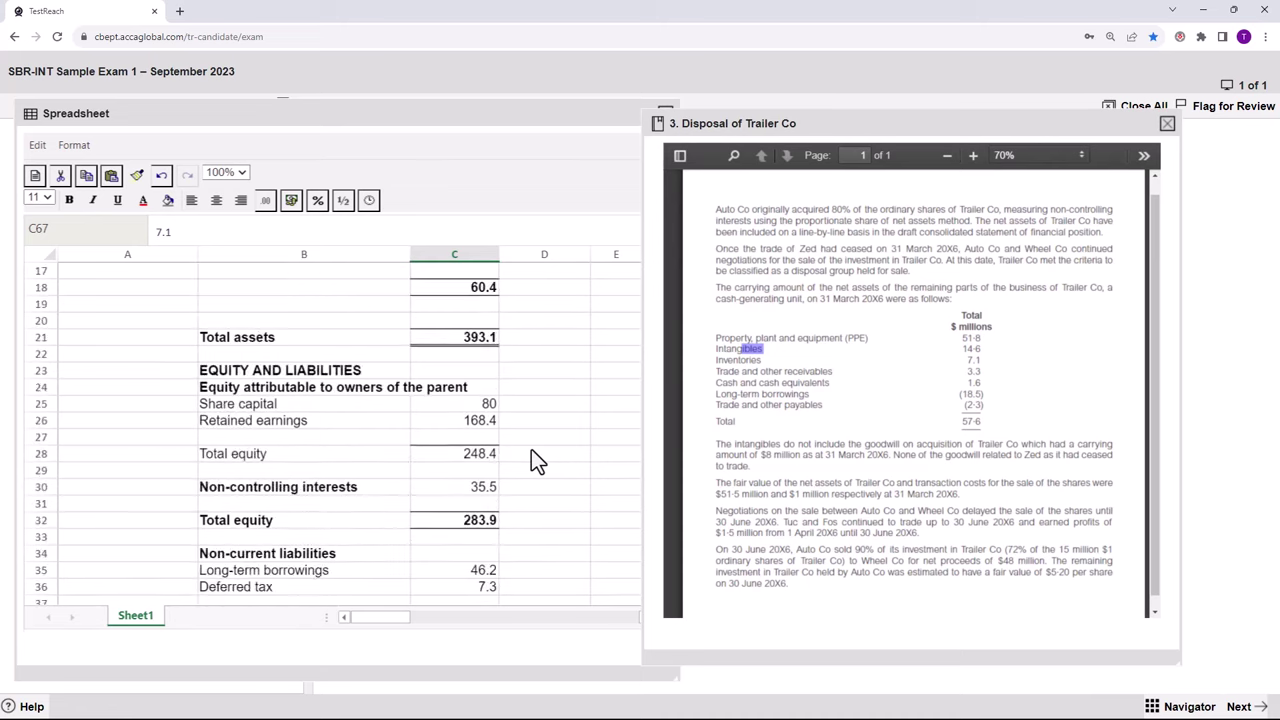
scroll(531, 461, up, 1)
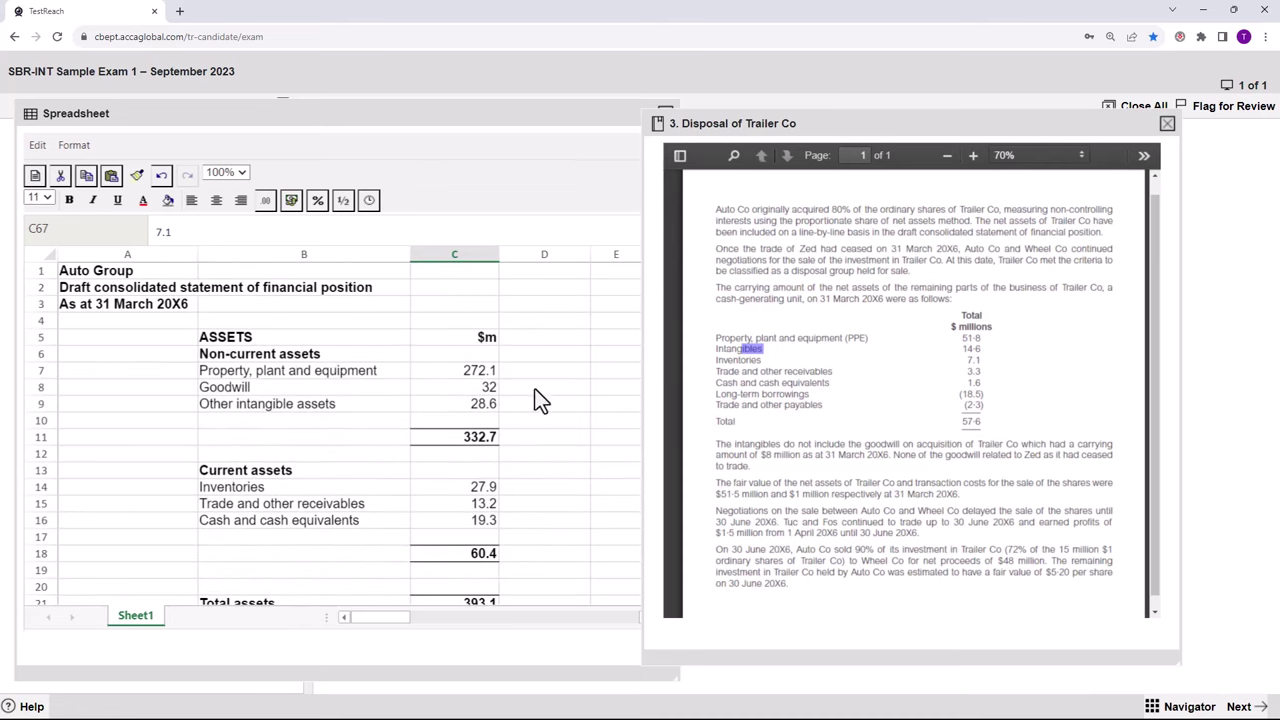
click(530, 340)
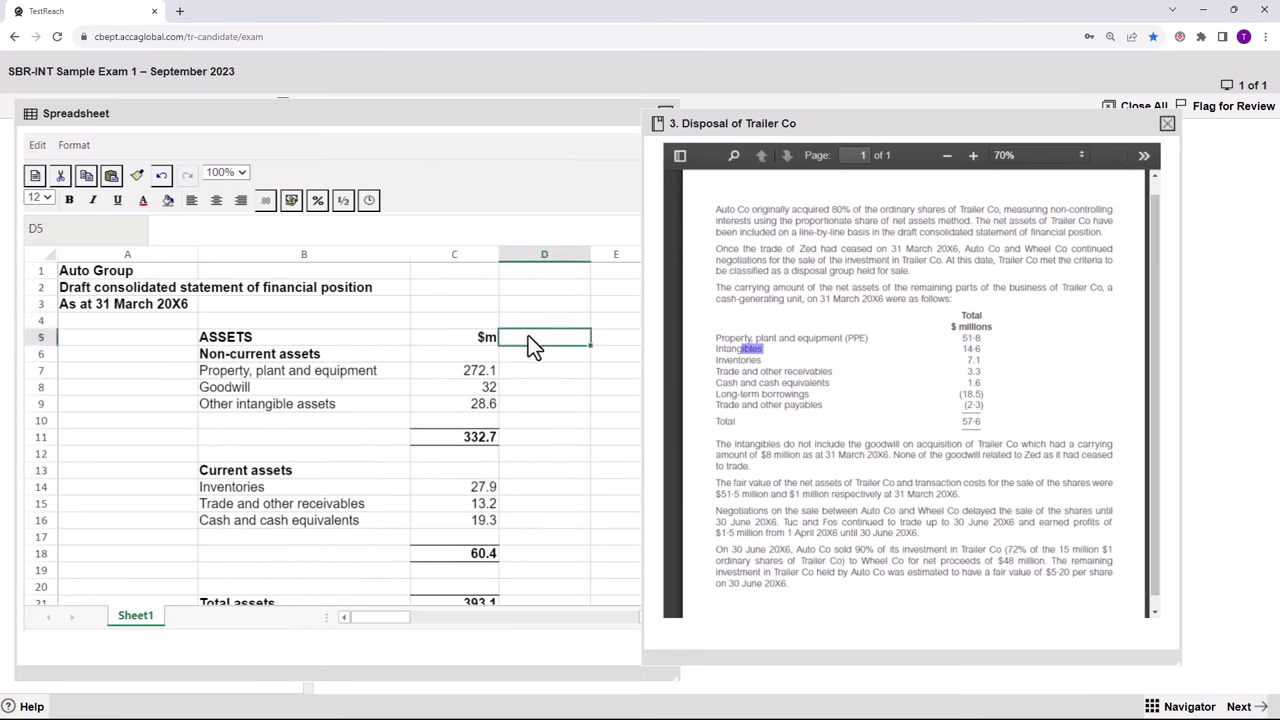
text(Gwill)
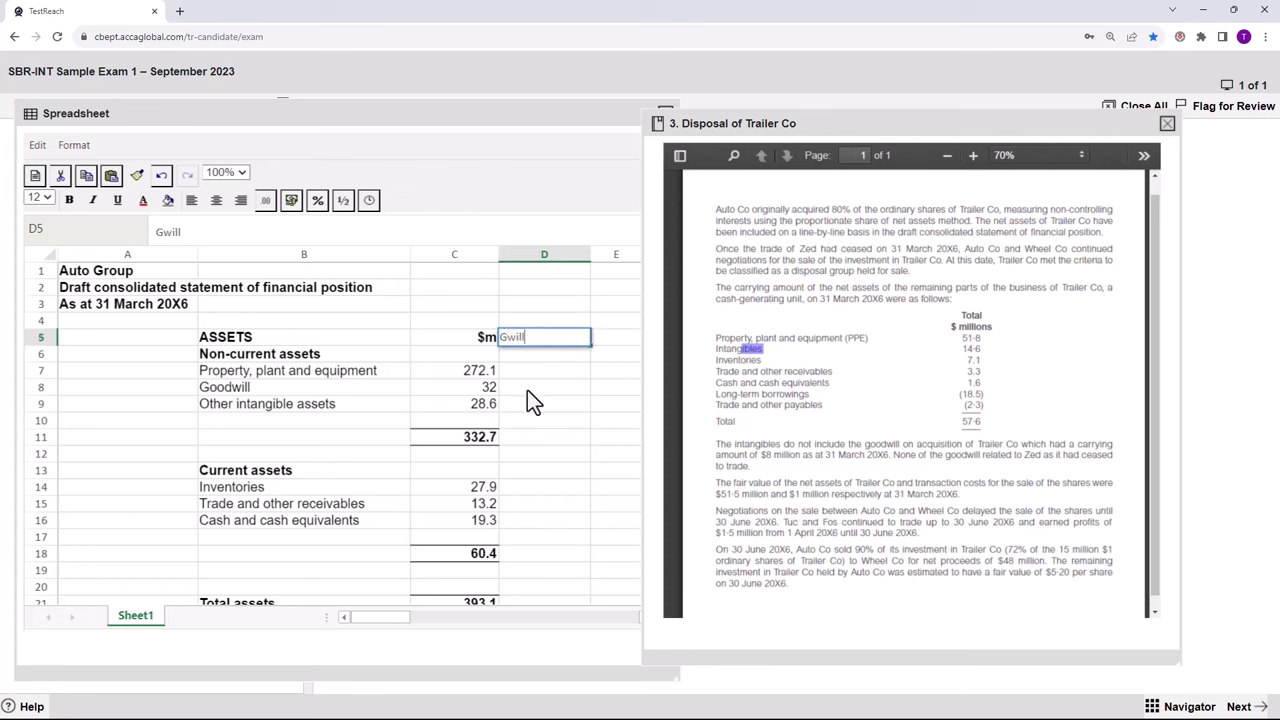
click(530, 393)
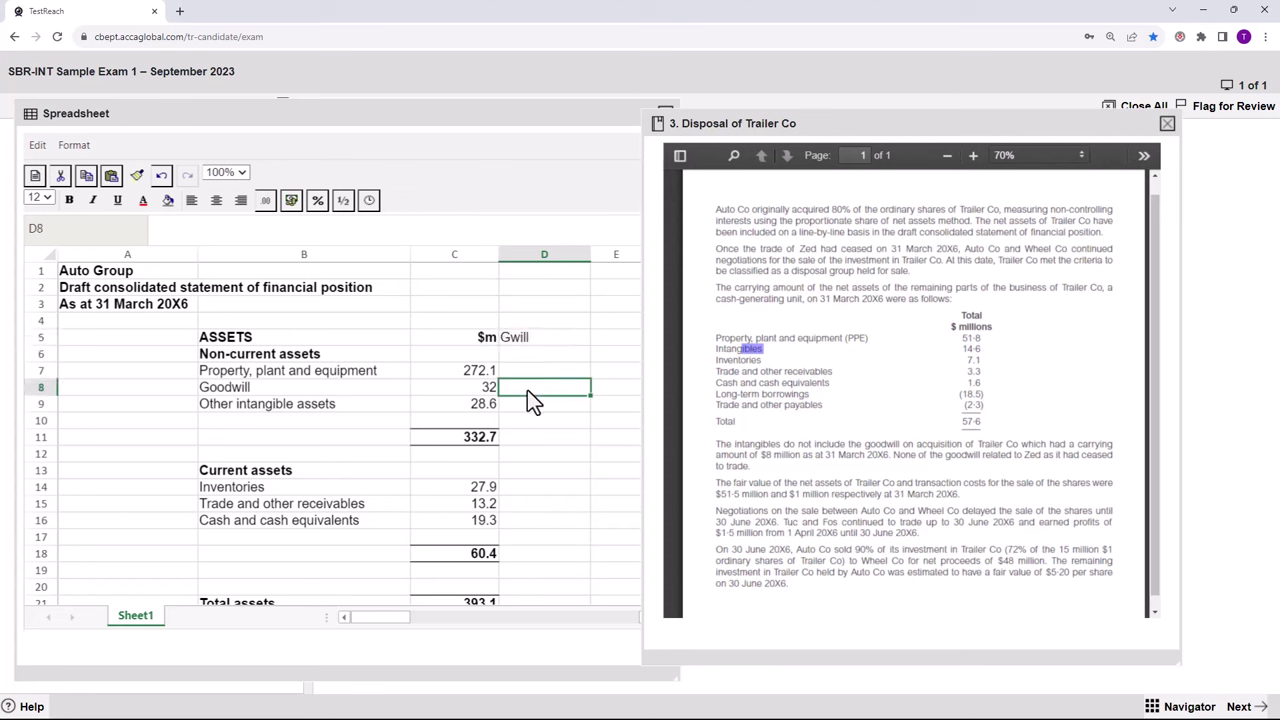
text(-8)
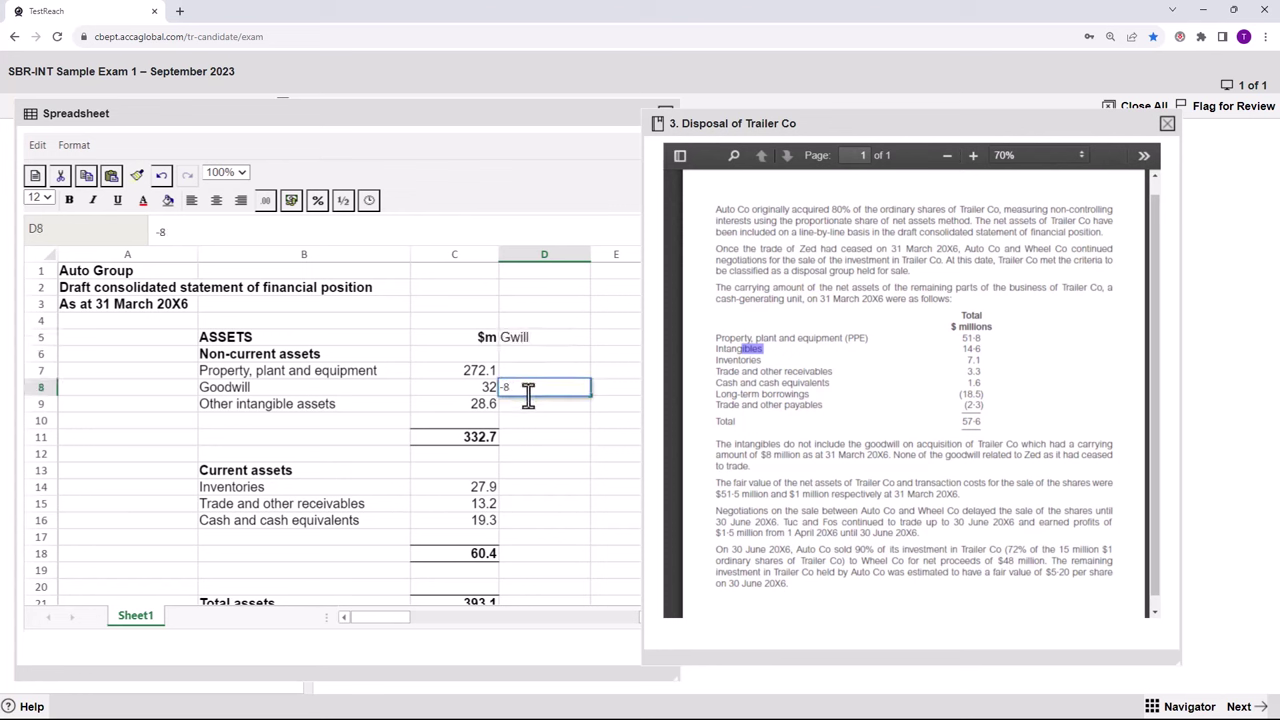
click(533, 409)
Enter -8 in D26 against Retained earnings in the Gwill adjustment column.
key(Down)
key(Down)
key(Down)
key(Down)
key(Down)
key(Down)
key(Down)
key(Down)
key(Down)
key(Down)
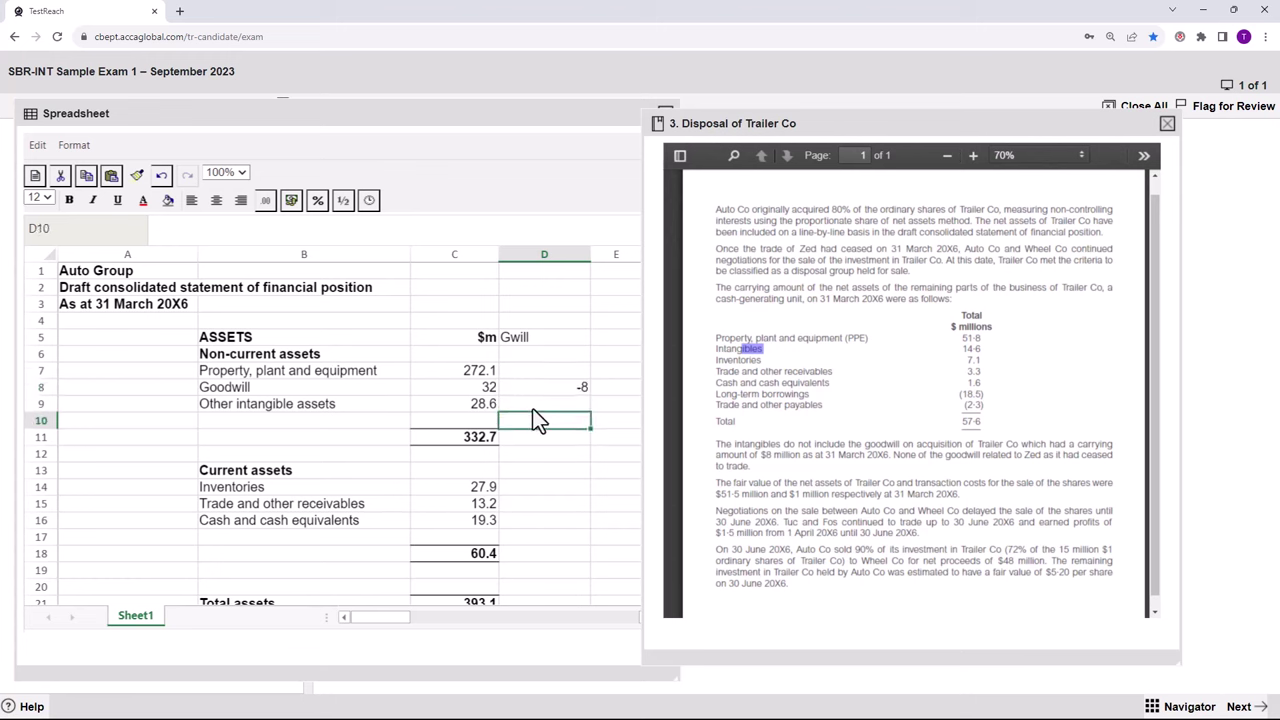
key(Down)
key(Down)
key(Down)
key(Down)
key(Down)
key(Down)
key(Down)
key(Down)
key(Down)
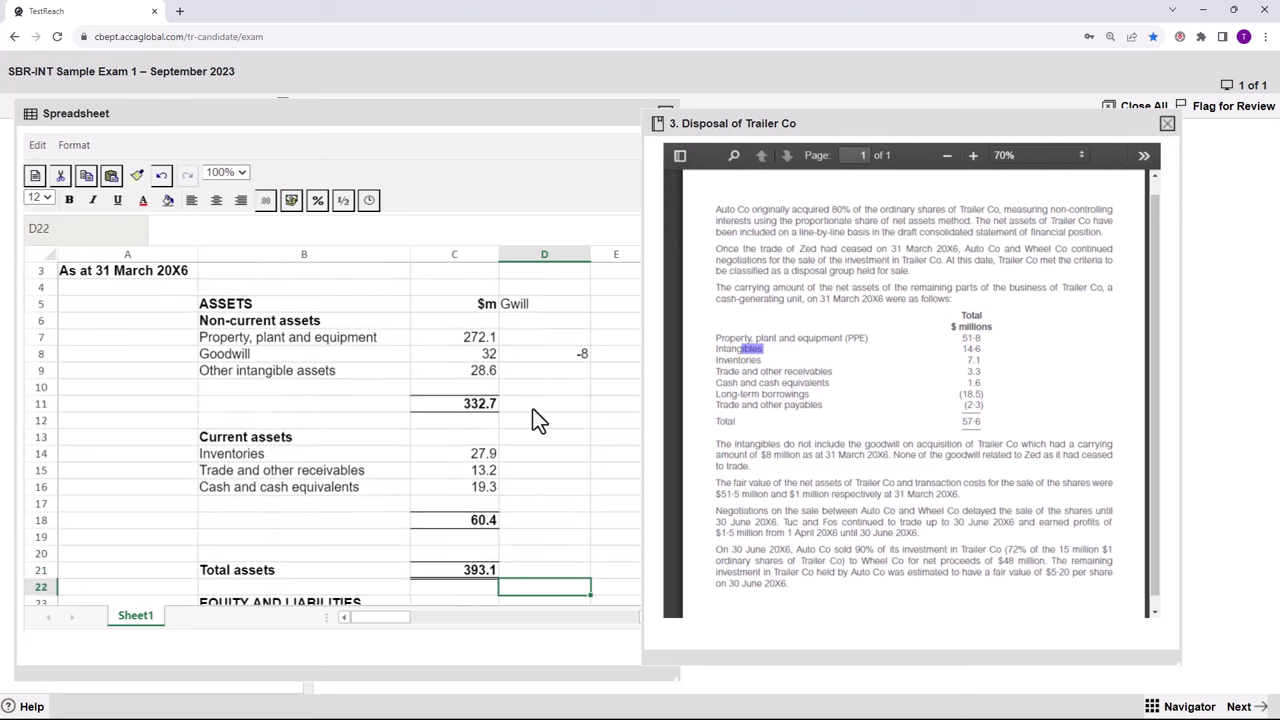
key(Down)
key(Down)
key(Down)
key(Down)
key(Down)
key(Down)
key(Down)
key(Down)
key(Down)
key(Down)
key(Down)
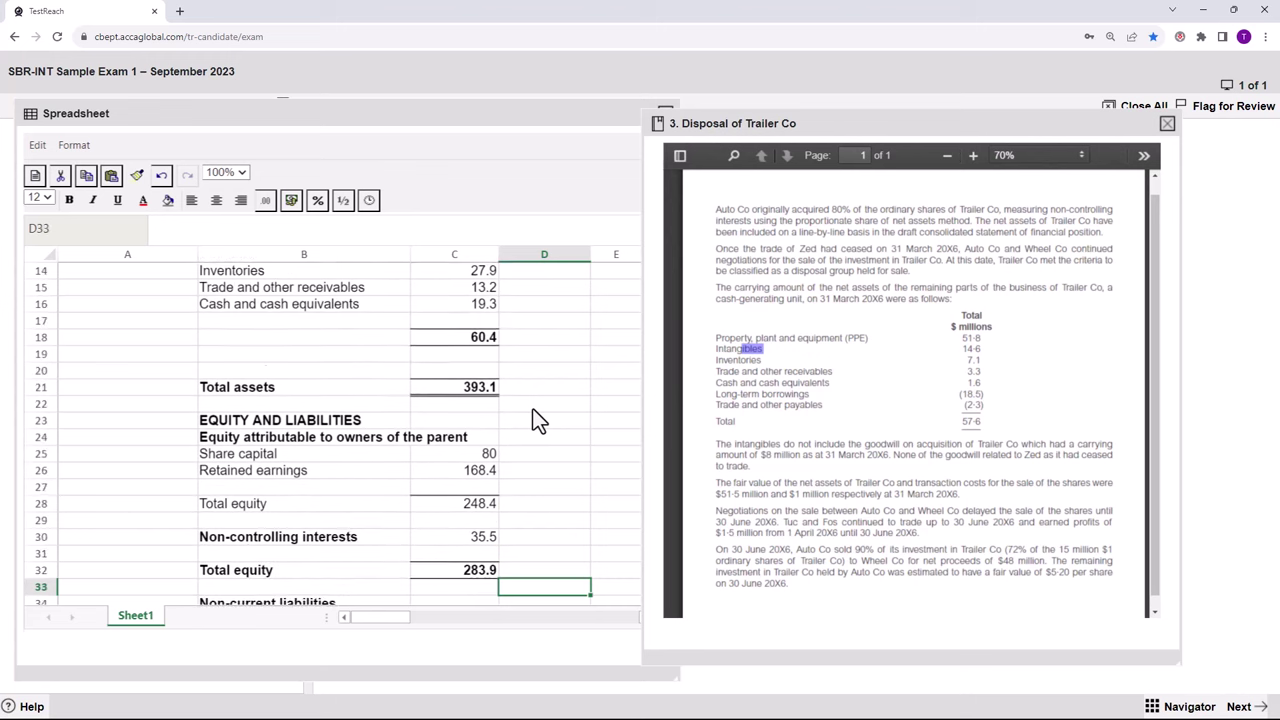
key(Down)
key(Down)
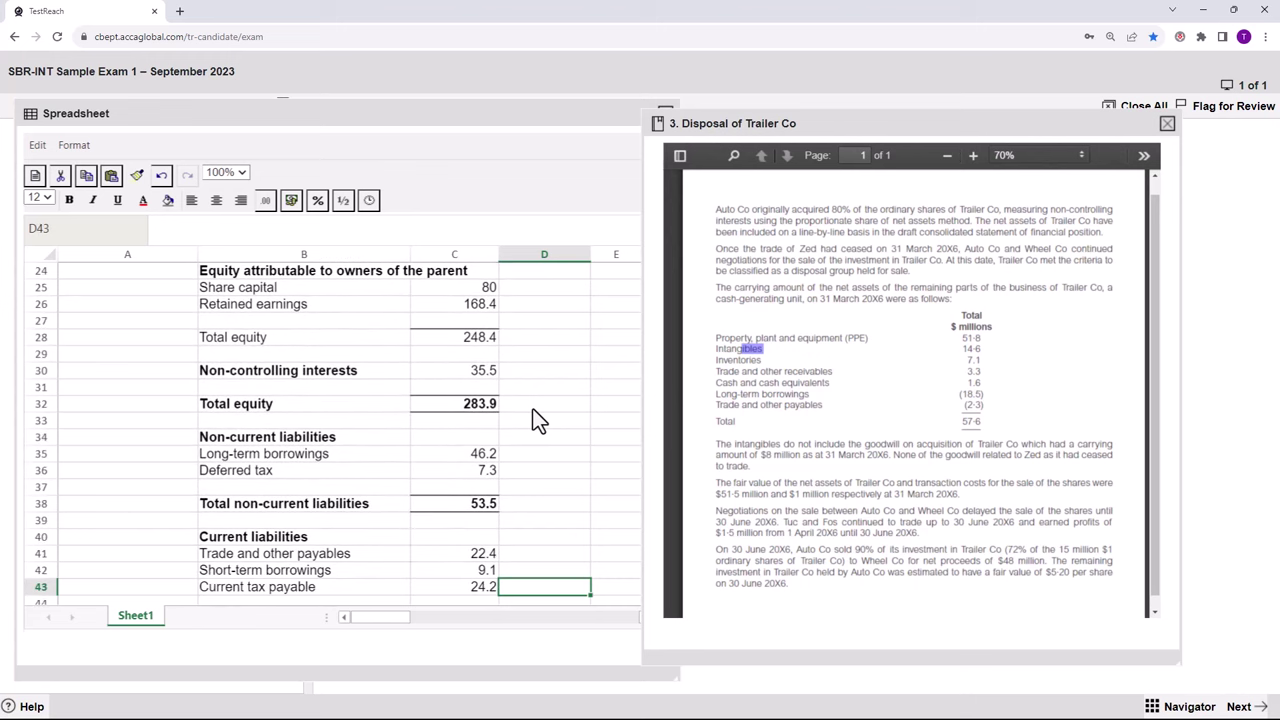
key(Up)
key(Up)
key(Up)
key(Up)
key(Up)
key(Up)
key(Up)
key(Up)
key(Up)
key(Up)
key(Up)
key(Up)
key(Up)
key(Up)
key(Up)
key(Up)
key(Up)
key(Up)
key(Up)
key(Down)
key(Down)
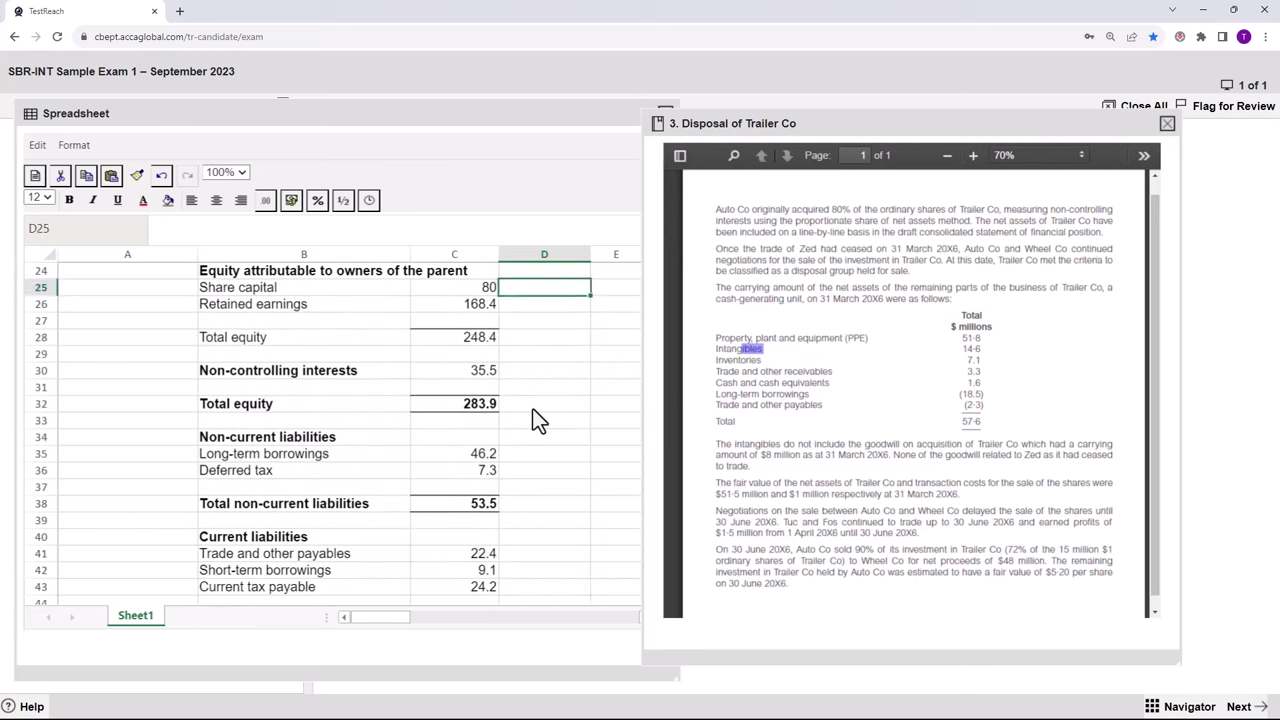
text(-8)
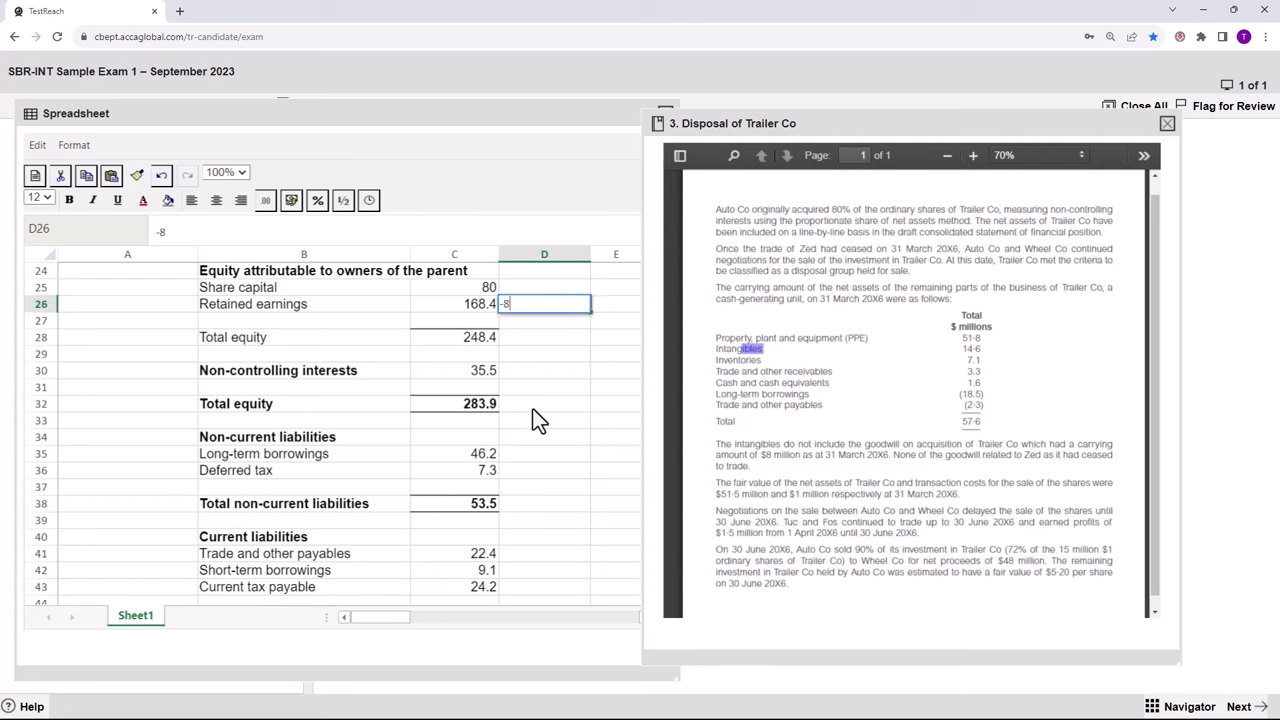
click(541, 425)
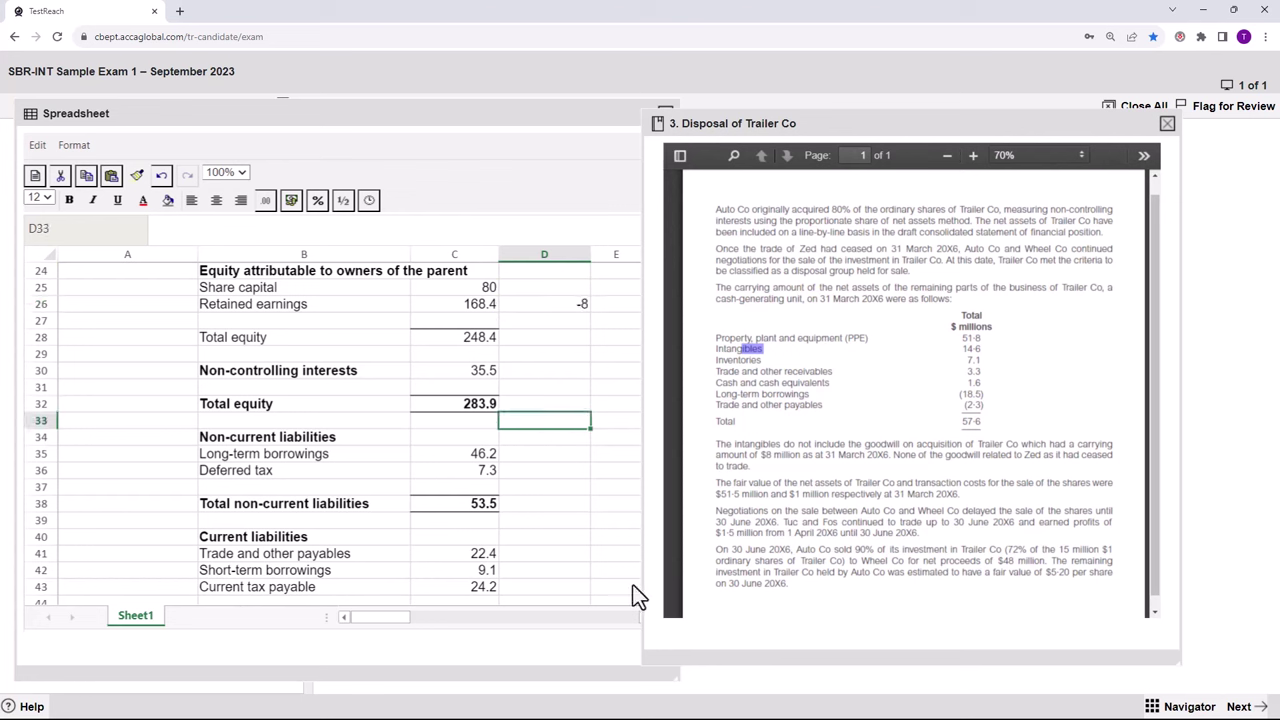
Start a second adjustment column on the statement of financial position with the heading "NCA imp" in E5.
click(590, 117)
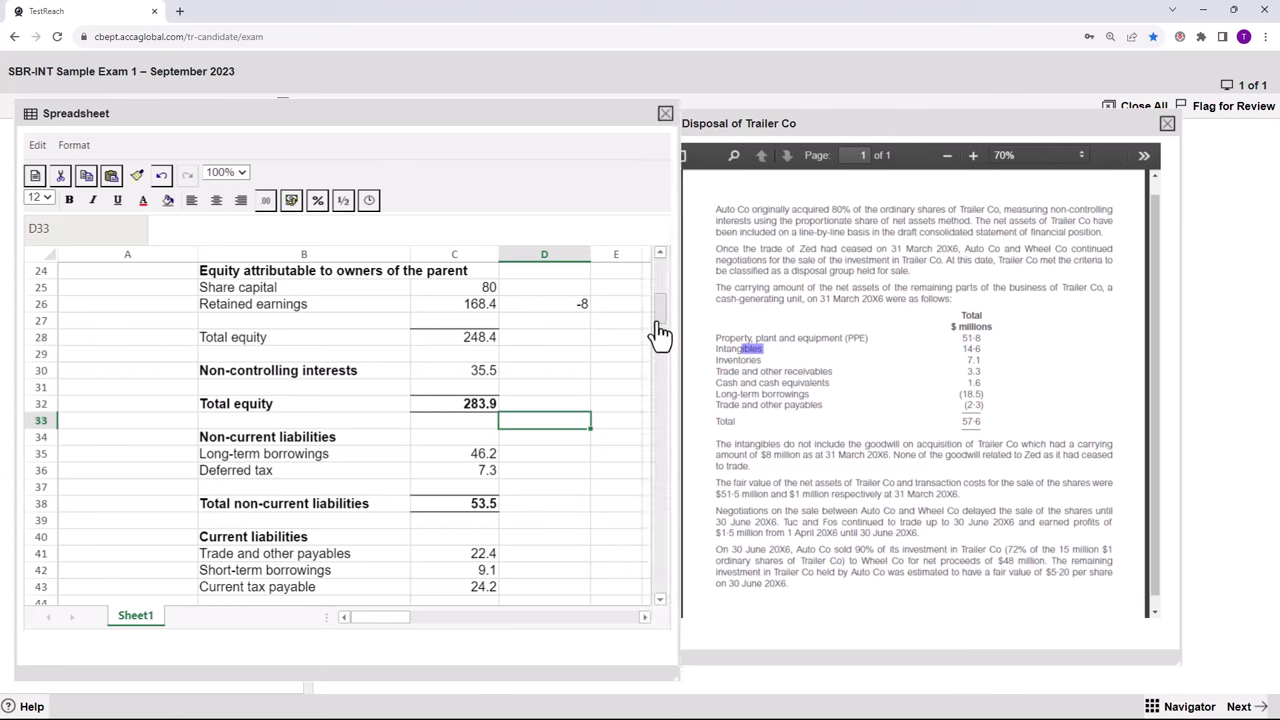
drag(659, 330, 655, 289)
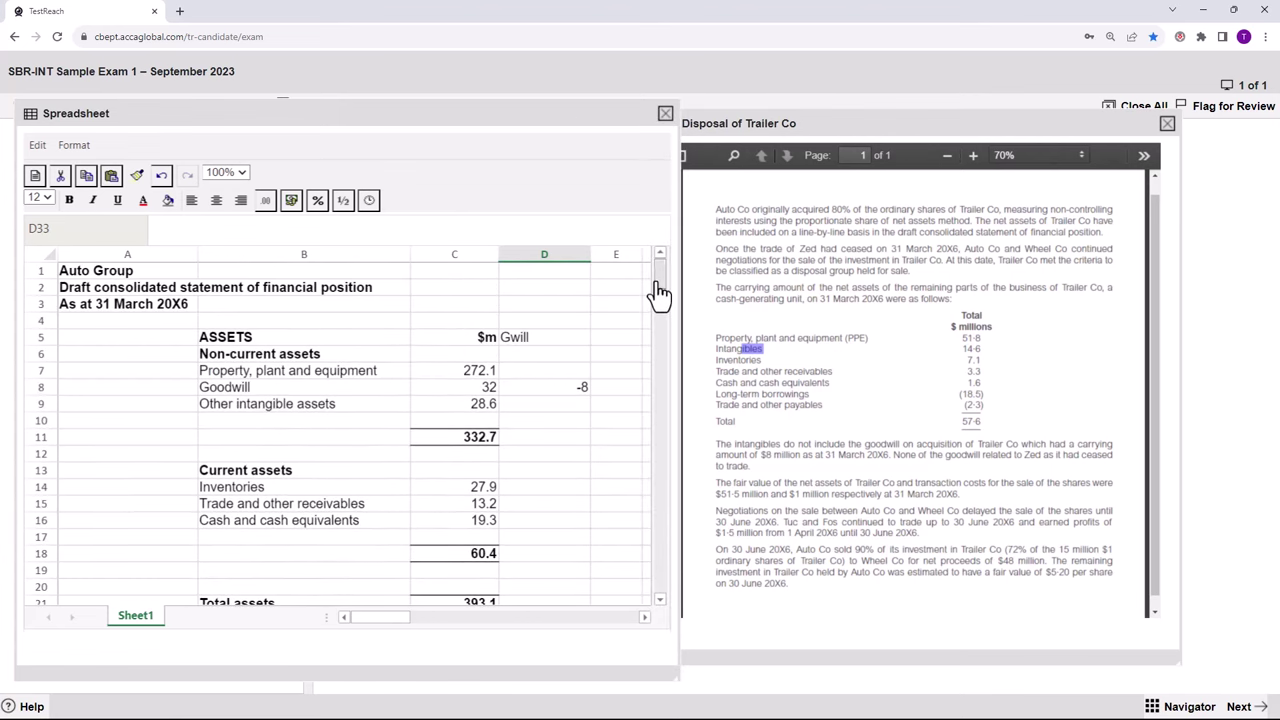
click(600, 337)
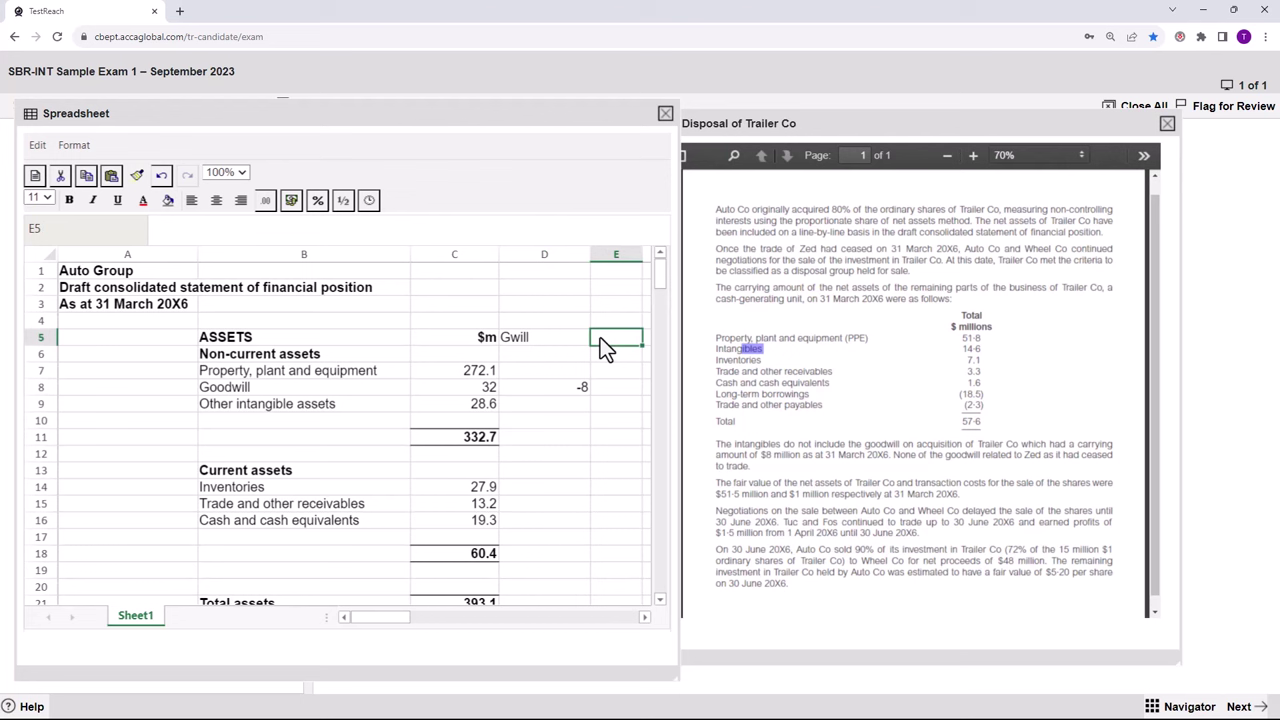
text(NCA imp)
click(610, 370)
Review the split of the remaining impairment loss between RE and NCI in the W1 Trailer workings.
key(Down)
key(Down)
key(Down)
key(Down)
key(Down)
key(Down)
key(Down)
key(Down)
key(Down)
key(Down)
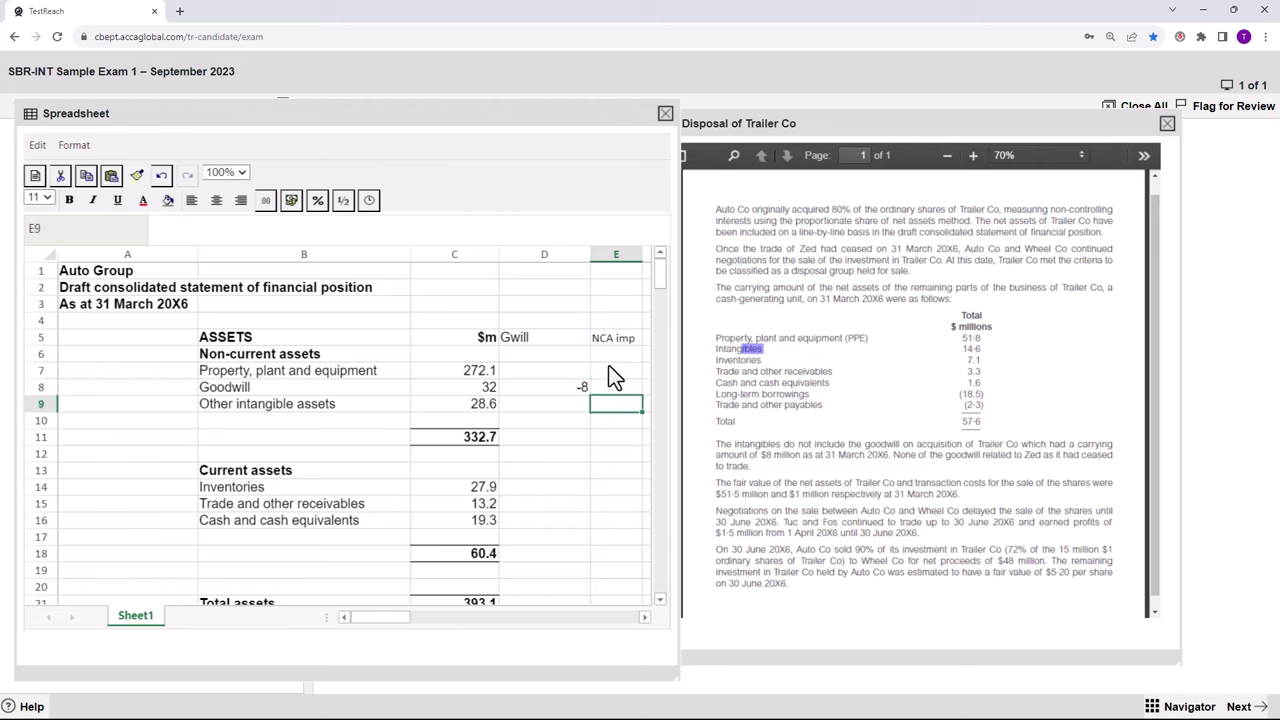
key(Down)
key(Down)
key(Down)
key(Down)
key(Down)
key(Down)
key(Down)
key(Down)
key(Down)
key(Down)
key(Down)
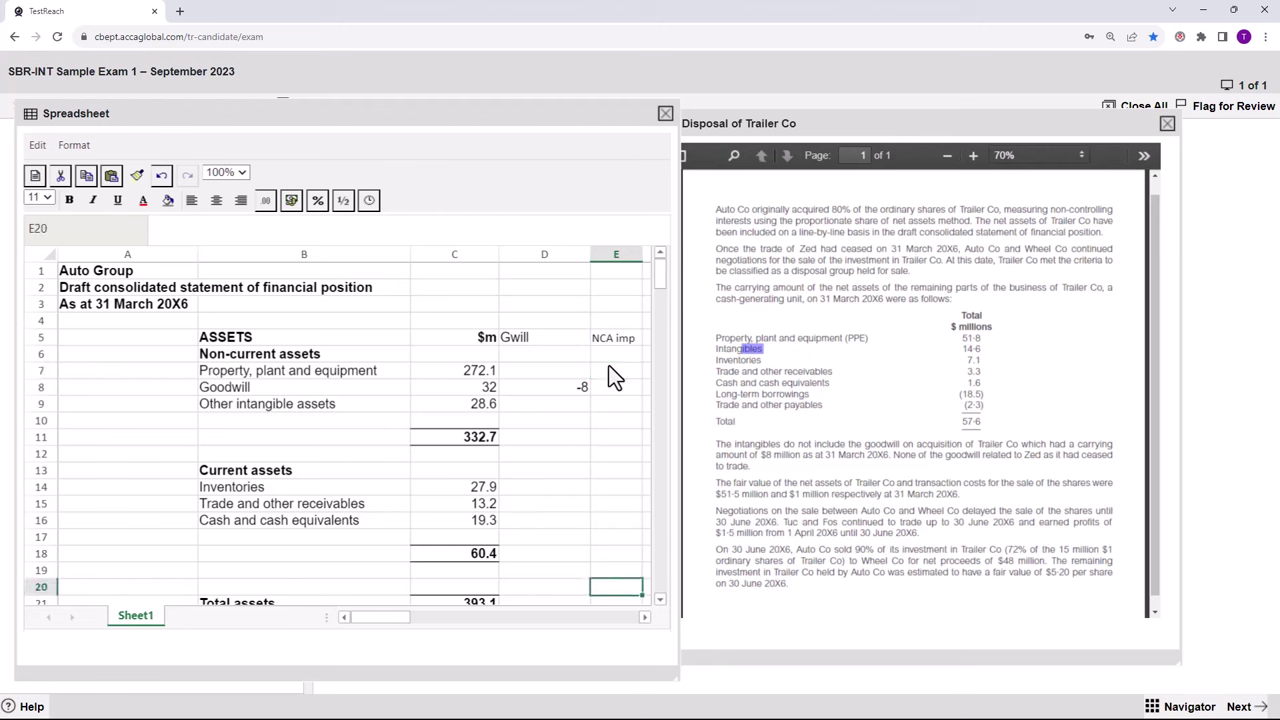
key(Down)
key(Down)
key(Down)
key(Down)
key(Down)
key(Down)
key(Down)
key(Down)
key(Down)
key(Down)
key(Down)
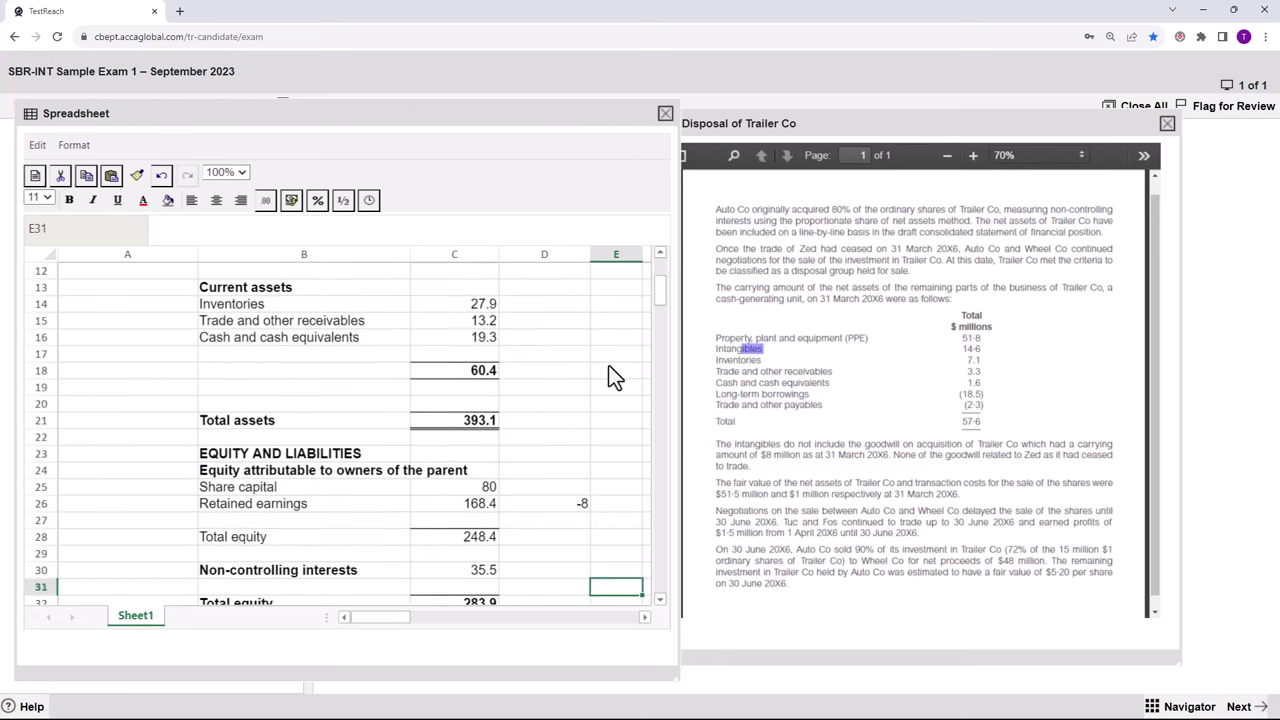
key(Down)
key(Down)
key(Down)
key(Down)
key(Down)
key(Down)
key(Down)
key(Down)
key(Down)
key(Down)
key(Down)
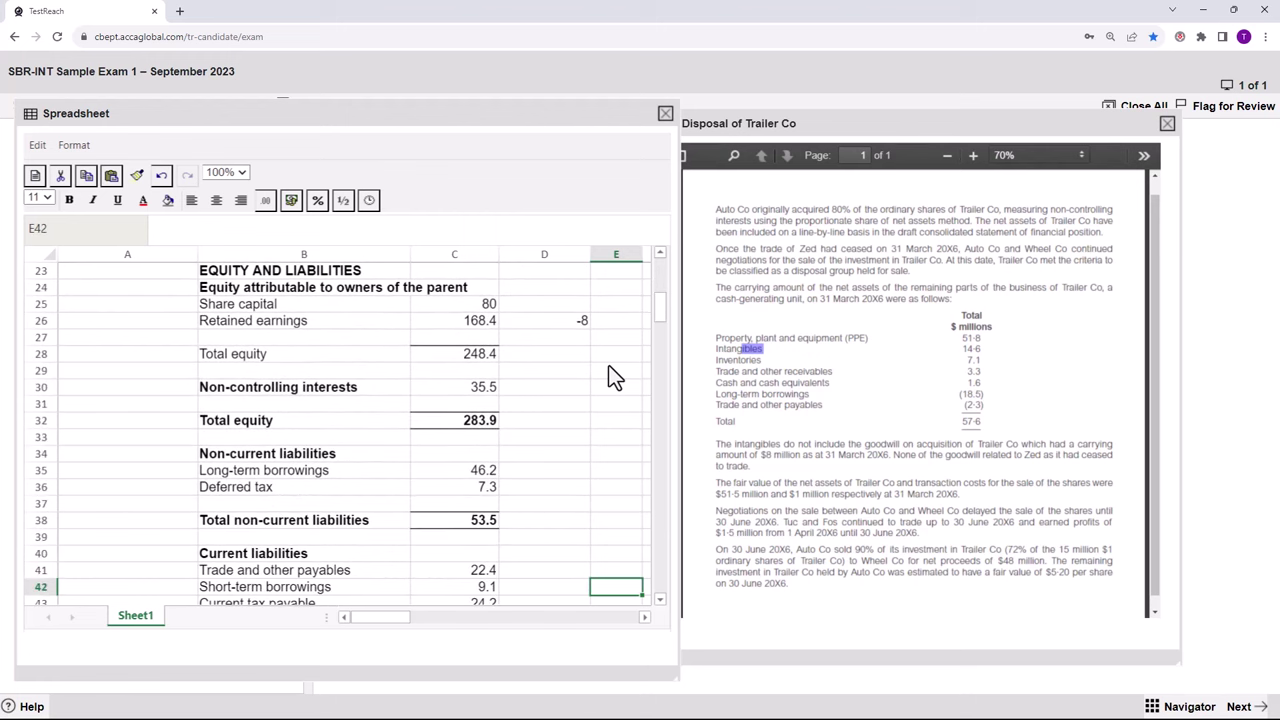
key(Down)
key(Down)
key(Down)
key(Down)
key(Down)
key(Down)
key(Down)
key(Down)
key(Down)
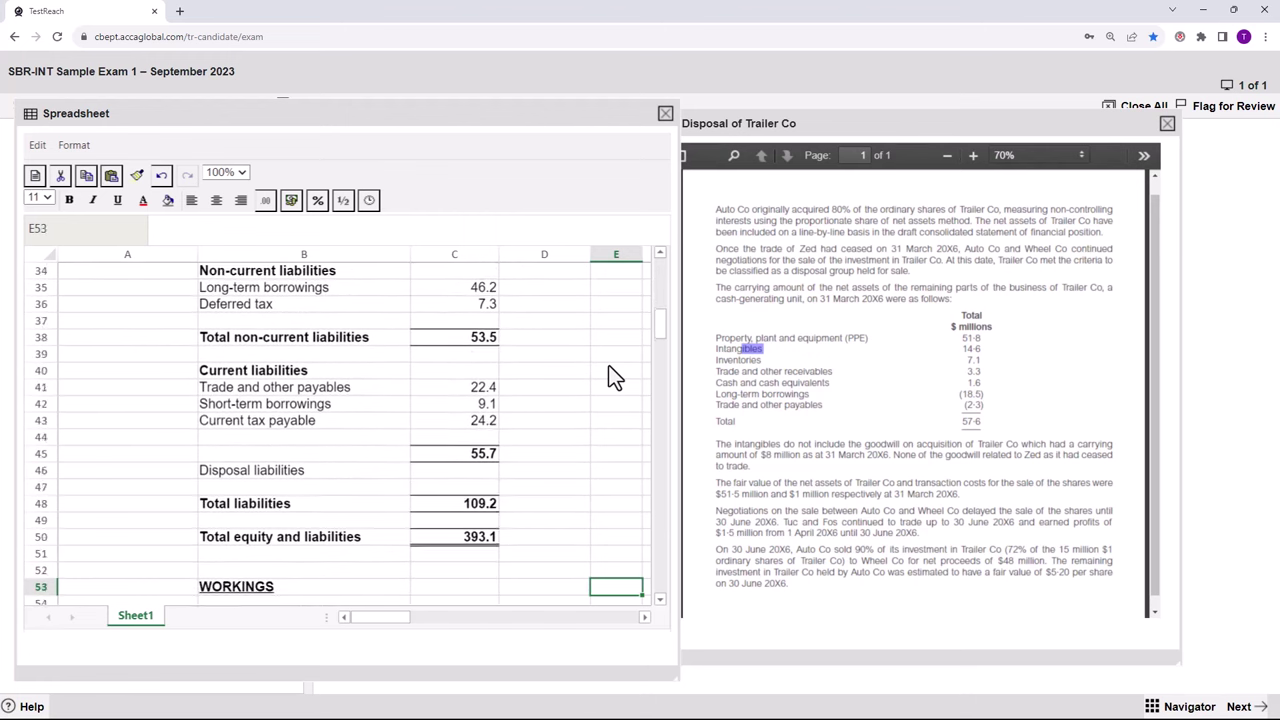
key(Down)
key(Down)
key(Down)
key(Down)
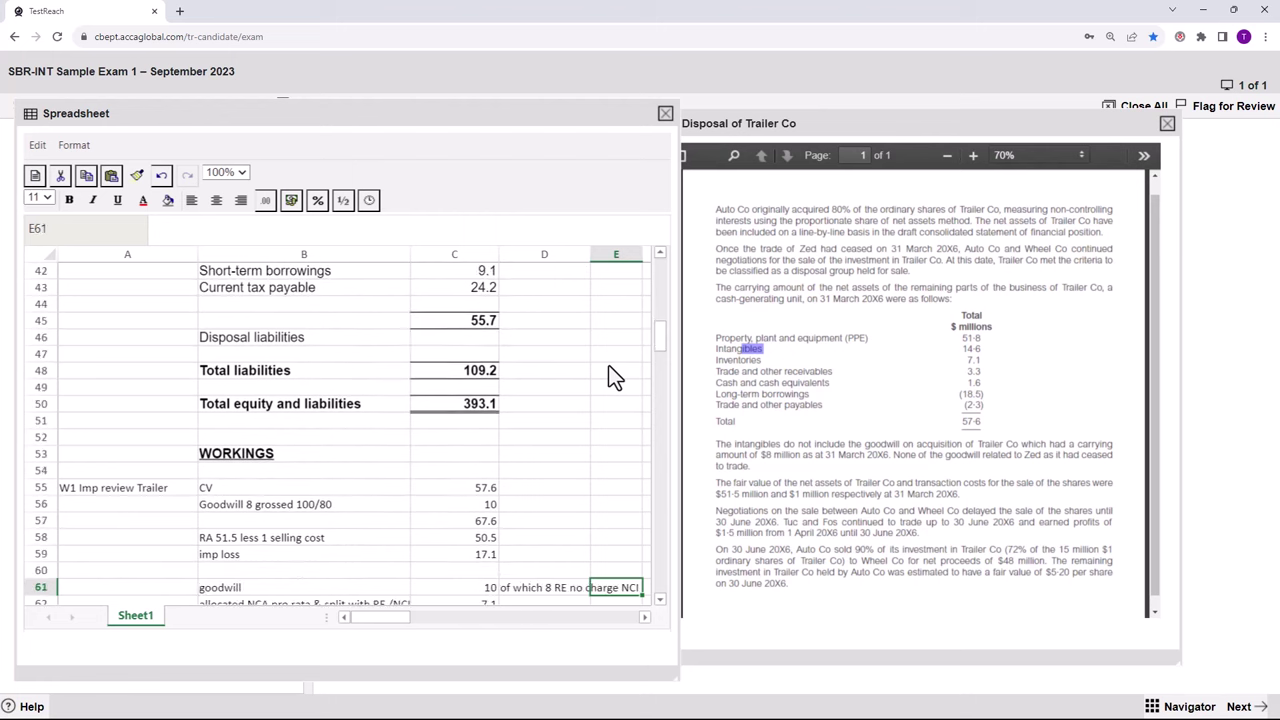
key(Down)
key(Down)
key(Down)
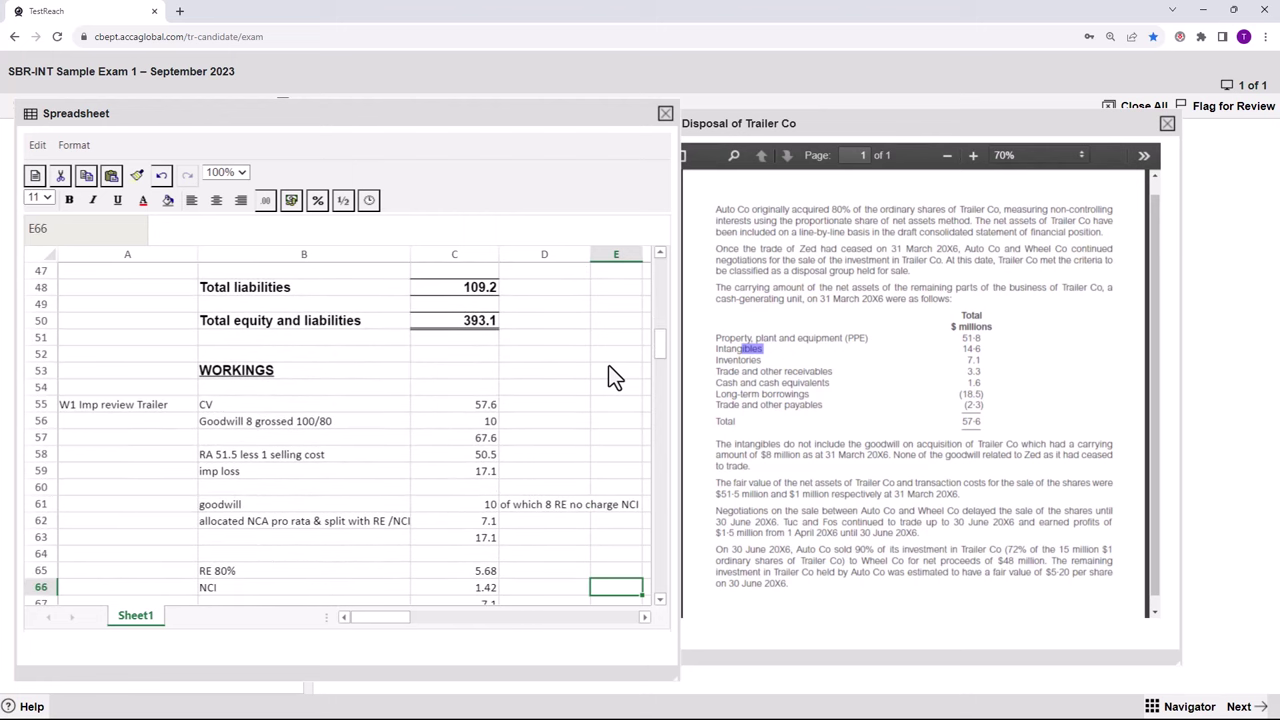
Enter -5.68 in E26 against Retained earnings in the NCA imp adjustment column.
key(Up)
key(Up)
key(Up)
key(Up)
key(Up)
key(Up)
key(Up)
key(Up)
key(Up)
key(Up)
key(Up)
key(Up)
key(Up)
key(Up)
key(Up)
key(Up)
key(Up)
key(Up)
key(Up)
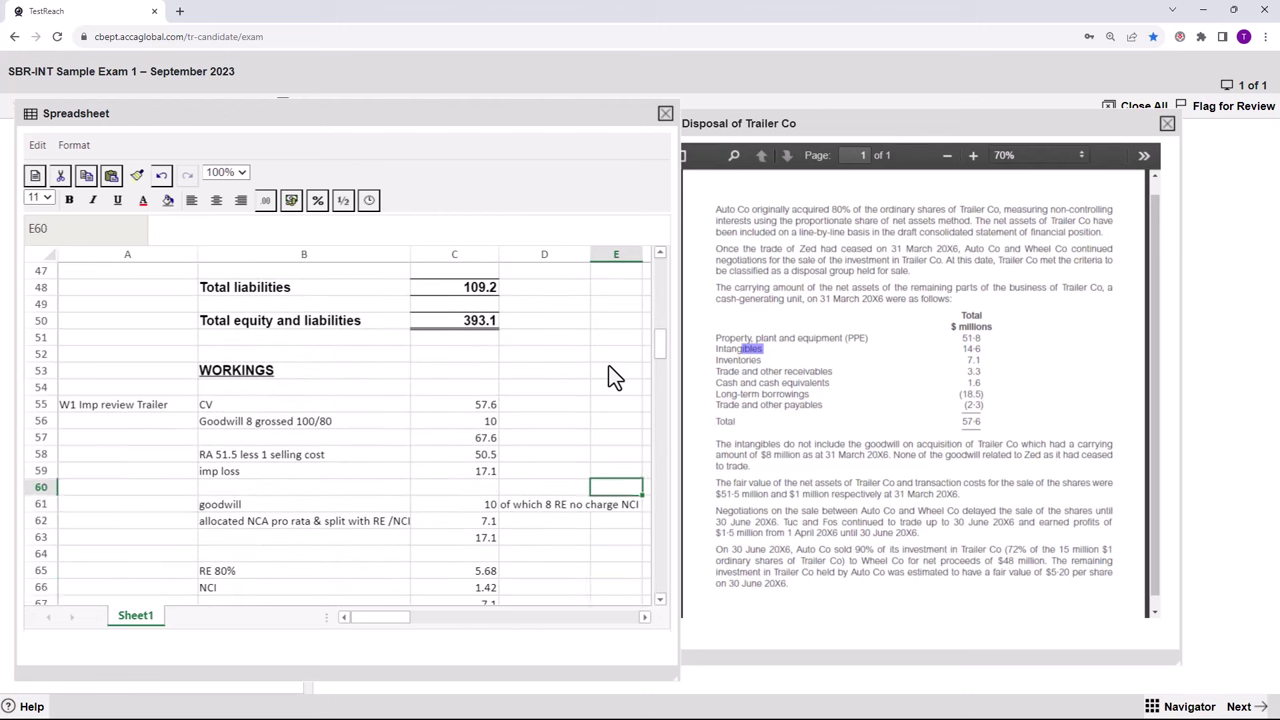
key(Up)
key(Up)
key(Up)
key(Up)
key(Up)
key(Up)
key(Up)
key(Up)
key(Up)
key(Up)
key(Up)
key(Up)
key(Up)
key(Up)
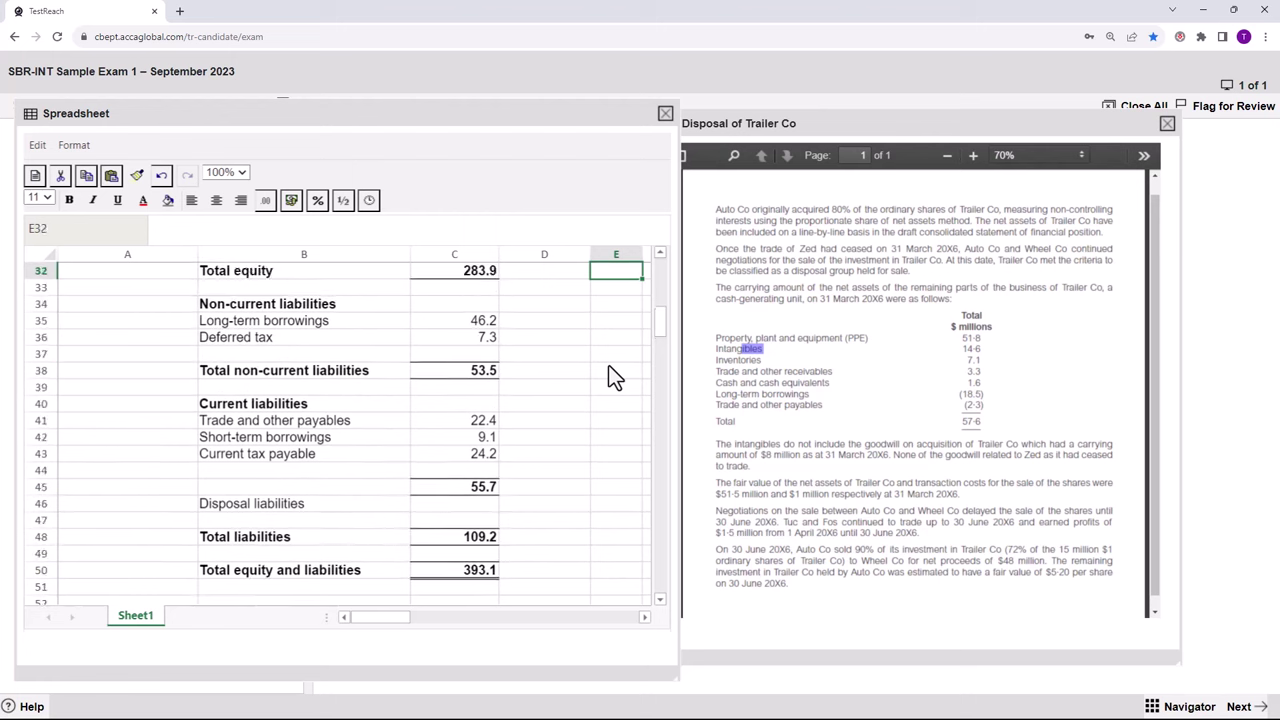
key(Down)
key(Down)
key(Down)
key(Down)
key(Down)
key(Down)
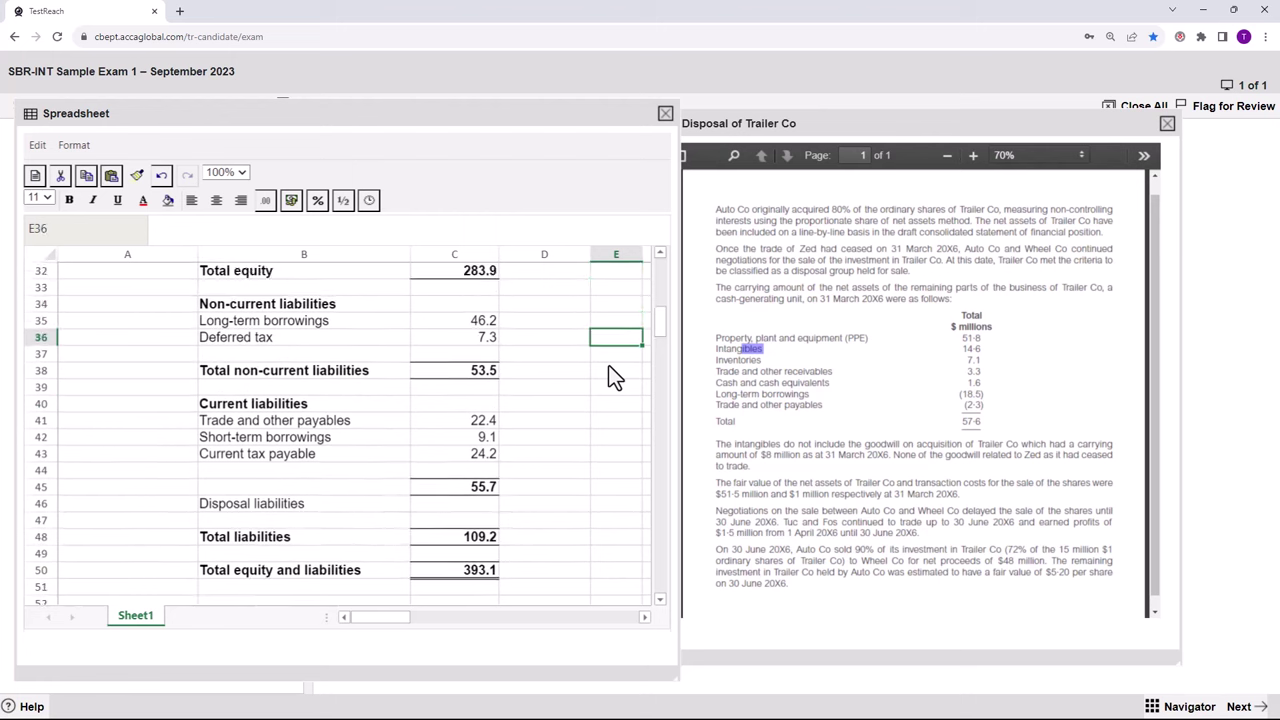
key(Up)
key(Up)
key(Up)
key(Up)
key(Up)
key(Up)
key(Up)
key(Up)
key(Up)
key(Up)
key(Up)
key(Up)
key(Up)
key(Up)
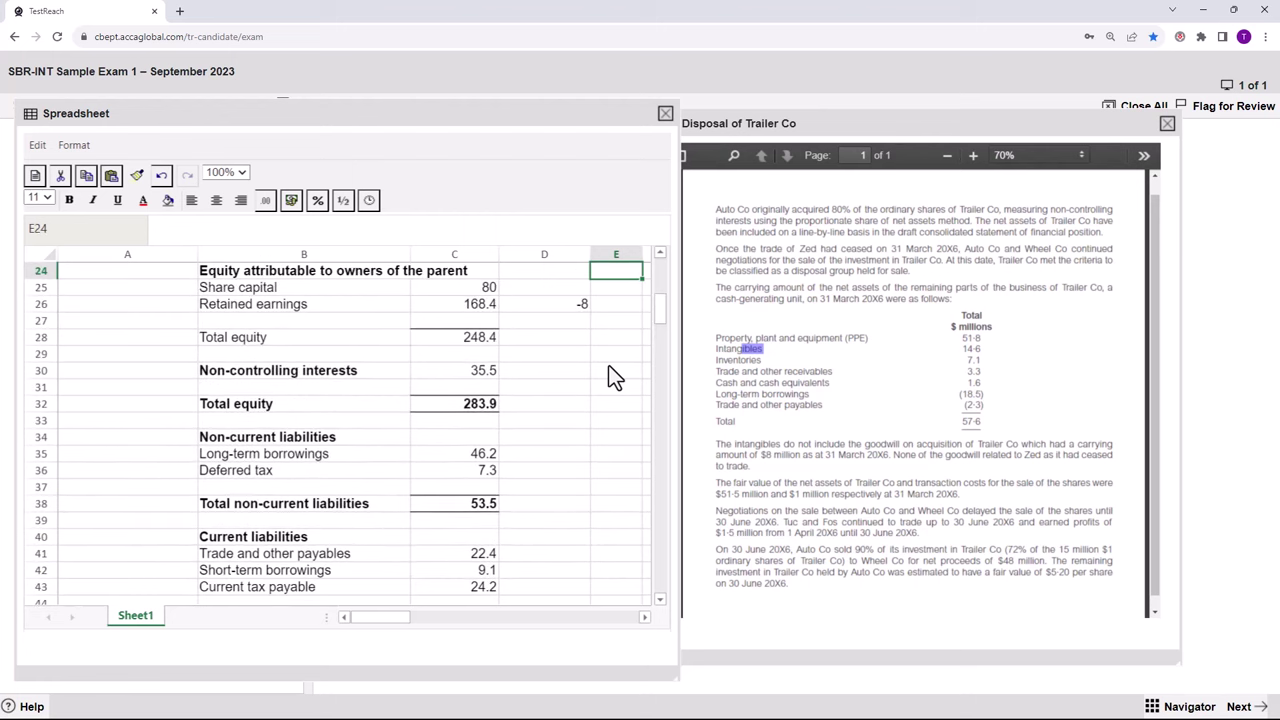
key(Down)
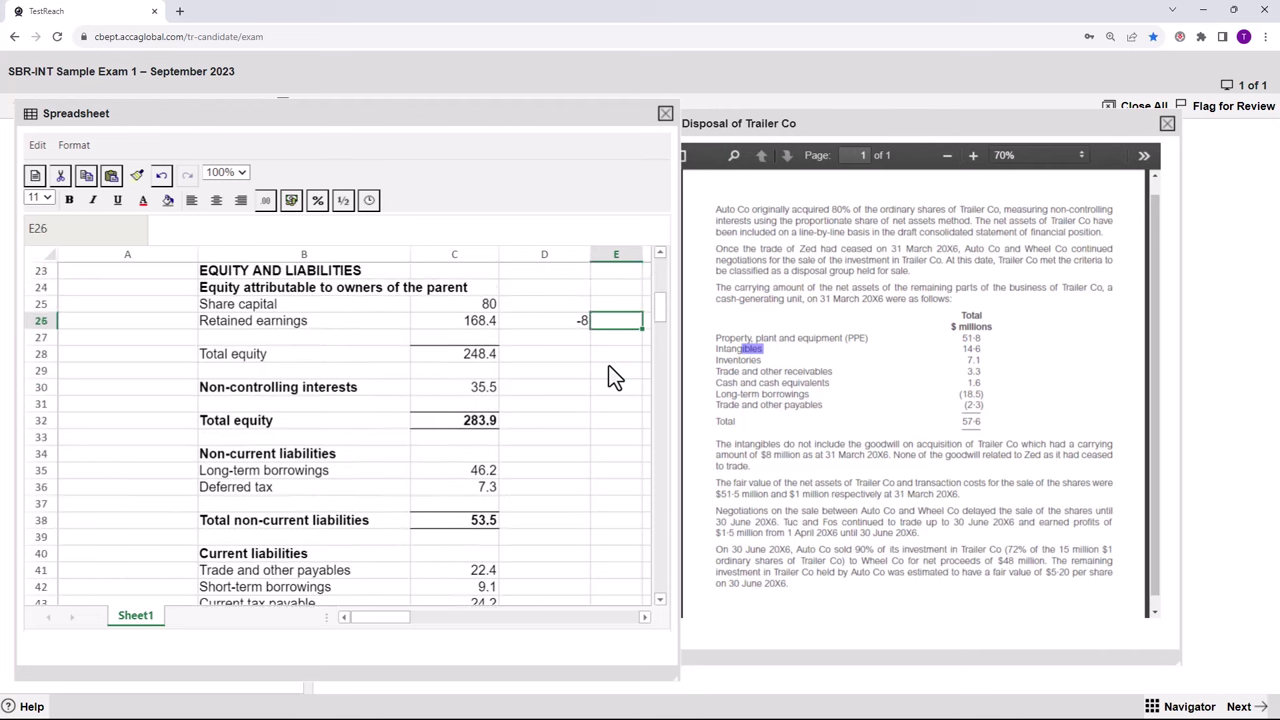
text(-5.68)
click(625, 422)
Check the NCI share of the remaining impairment loss in the W1 Trailer workings.
key(Down)
key(Down)
key(Down)
key(Down)
key(Down)
key(Down)
key(Down)
key(Down)
key(Down)
key(Down)
key(Down)
key(Down)
key(Down)
key(Down)
key(Down)
key(Down)
key(Down)
key(Down)
key(Down)
key(Down)
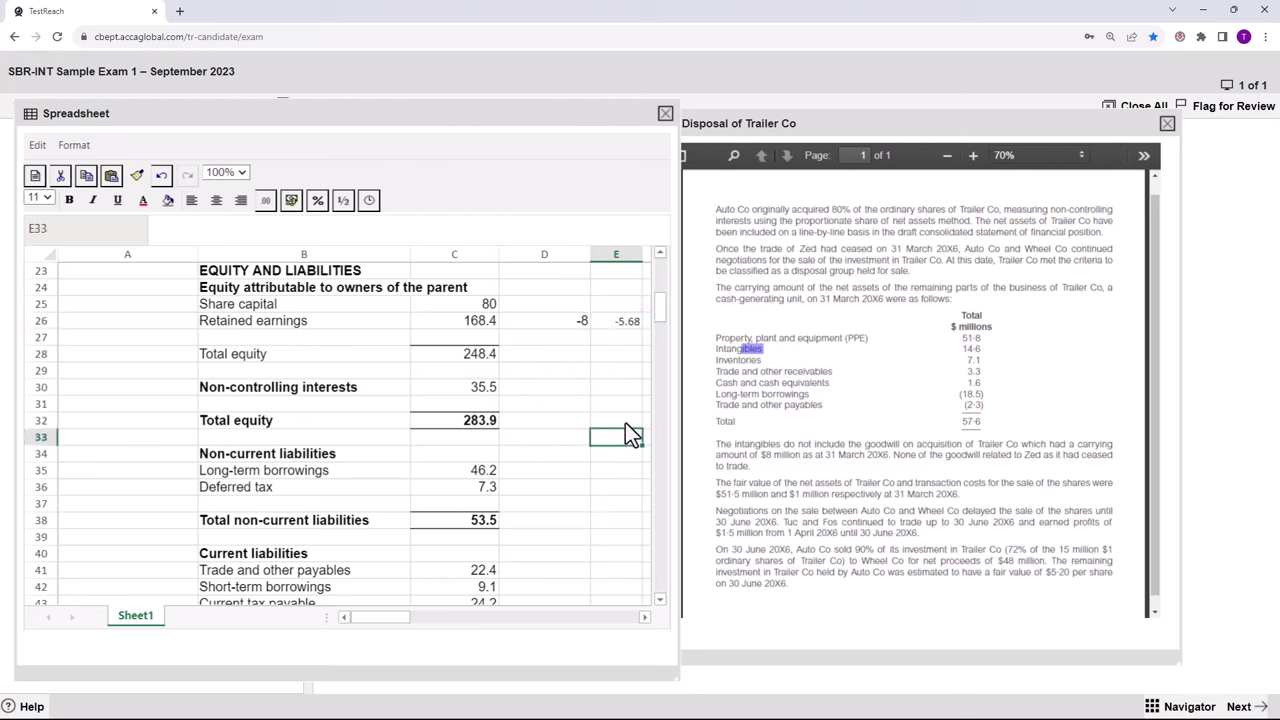
key(Down)
key(Down)
key(Down)
key(Down)
key(Down)
key(Down)
key(Down)
key(Down)
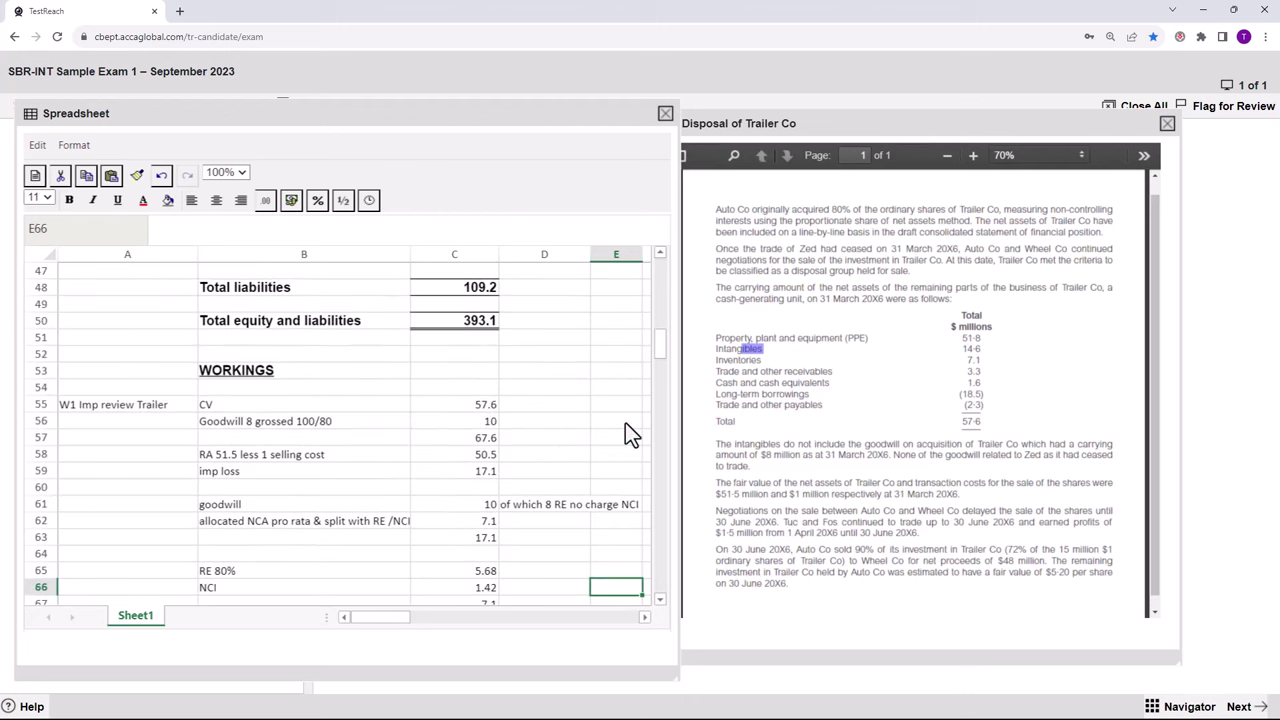
Enter -1.42 in E30 against Non-controlling interests in the NCA imp adjustment column.
key(Up)
key(Up)
key(Up)
key(Up)
key(Up)
key(Up)
key(Up)
key(Up)
key(Up)
key(Up)
key(Up)
key(Up)
key(Up)
key(Up)
key(Up)
key(Up)
key(Up)
key(Up)
key(Up)
key(Up)
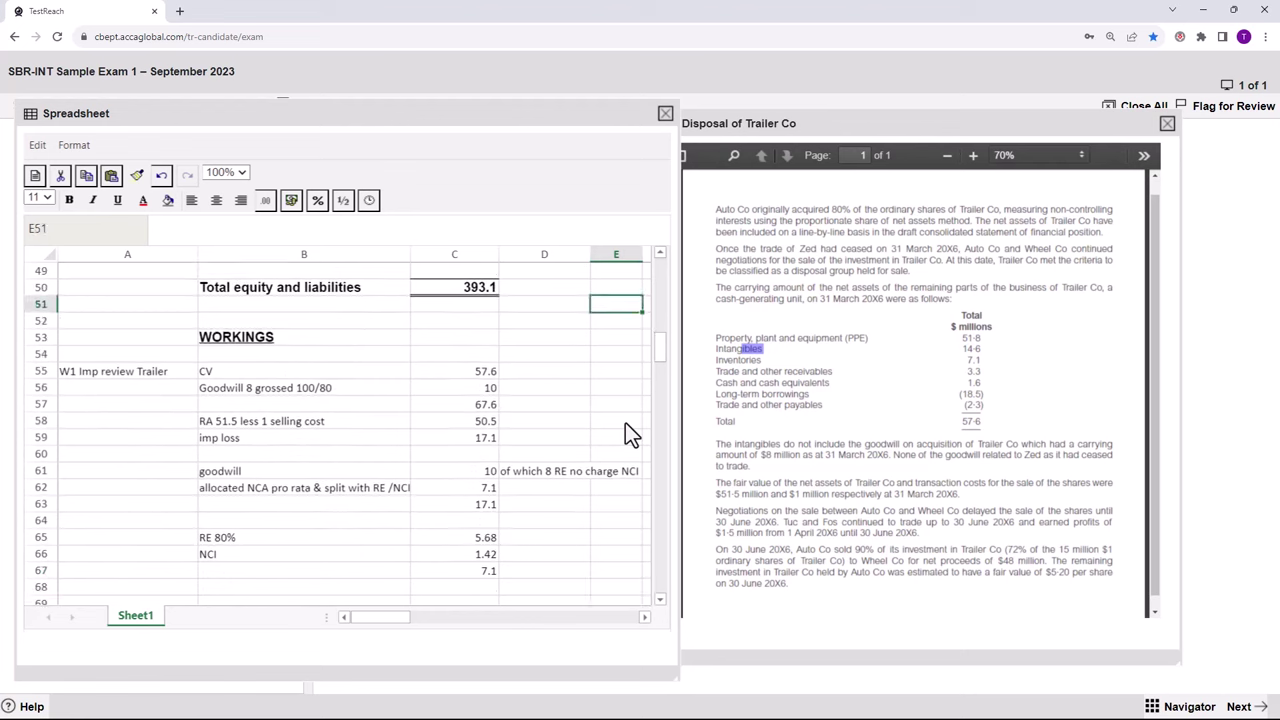
key(Up)
key(Up)
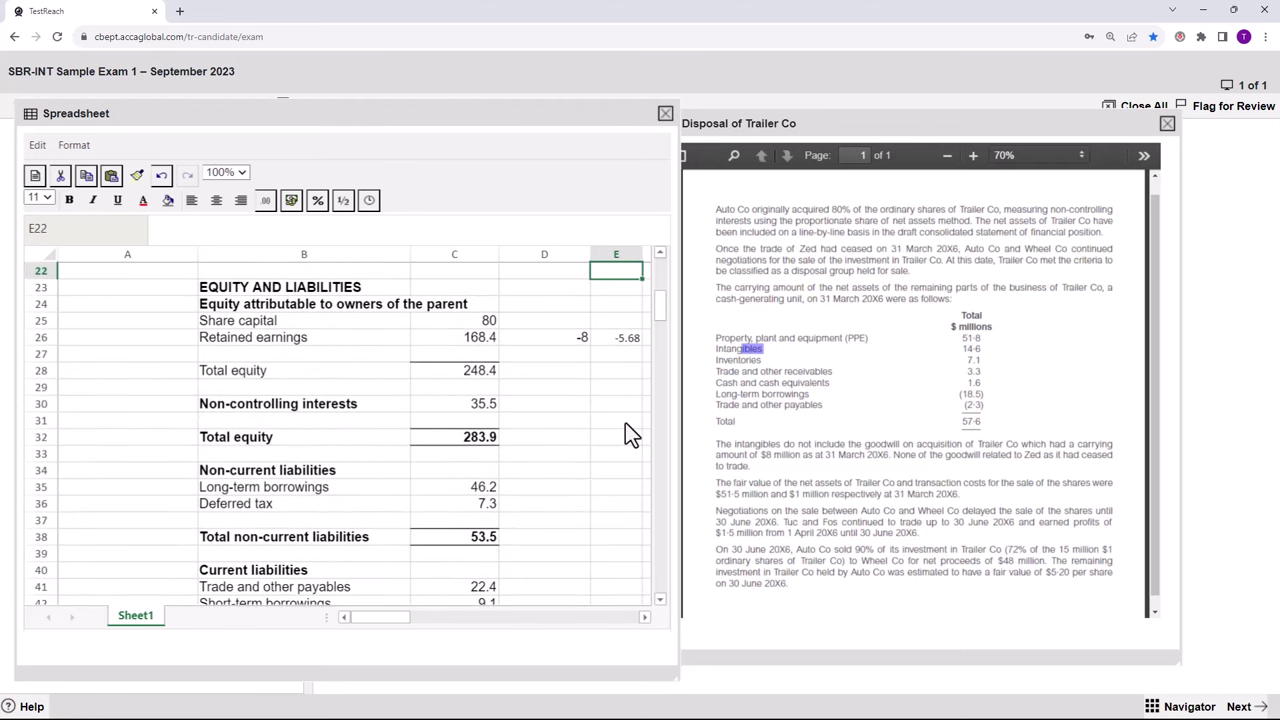
key(Down)
key(Down)
key(Down)
key(Down)
key(Down)
key(Down)
key(Down)
key(Down)
key(Down)
key(Down)
key(Down)
key(Down)
key(Down)
key(Down)
key(Down)
key(Down)
key(Down)
key(Down)
key(Down)
key(Down)
key(Down)
key(Down)
key(Down)
key(Down)
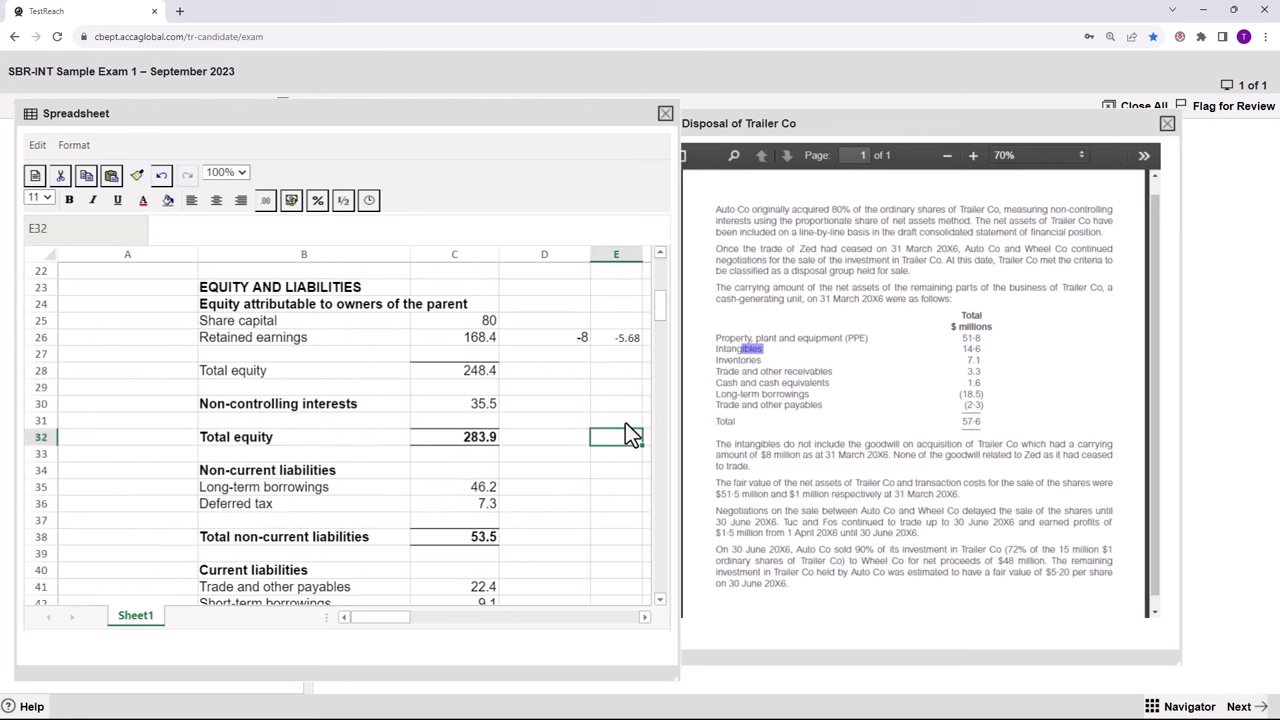
key(Down)
key(Down)
key(Down)
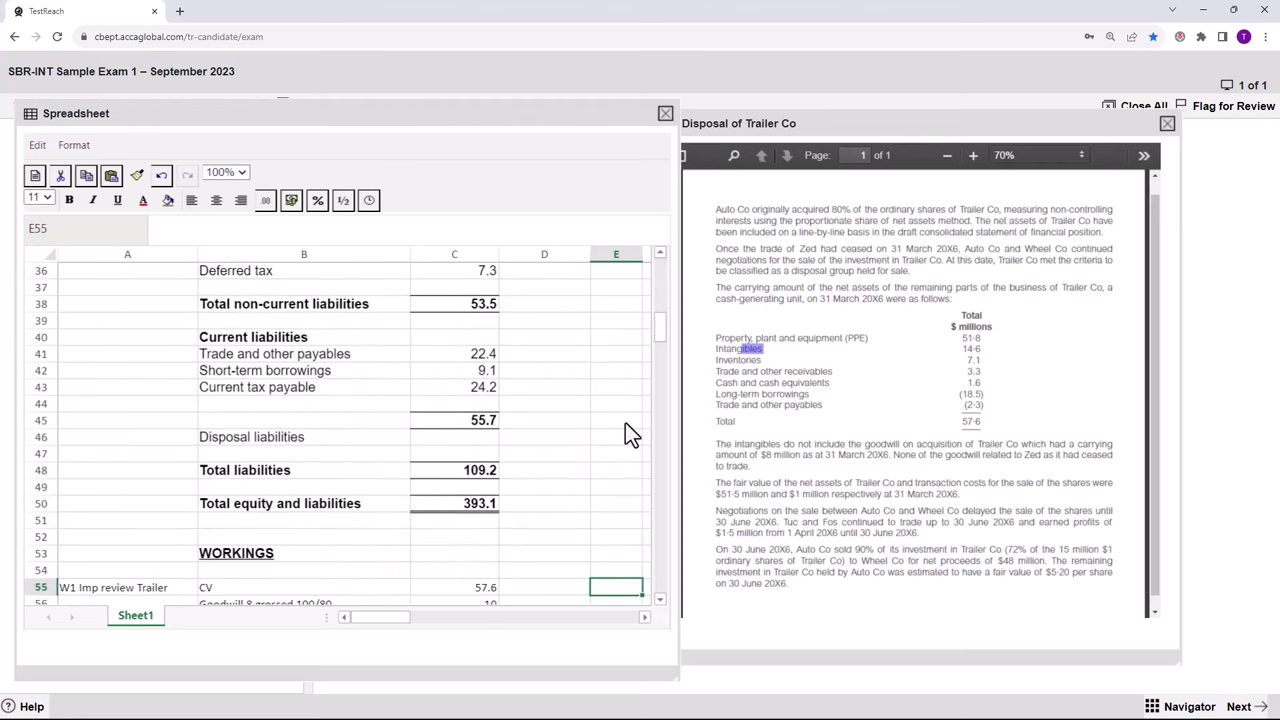
key(Up)
key(Up)
key(Up)
key(Up)
key(Up)
key(Up)
key(Up)
key(Up)
key(Up)
key(Up)
key(Up)
key(Up)
key(Up)
key(Up)
key(Up)
key(Up)
key(Up)
key(Up)
key(Up)
key(Up)
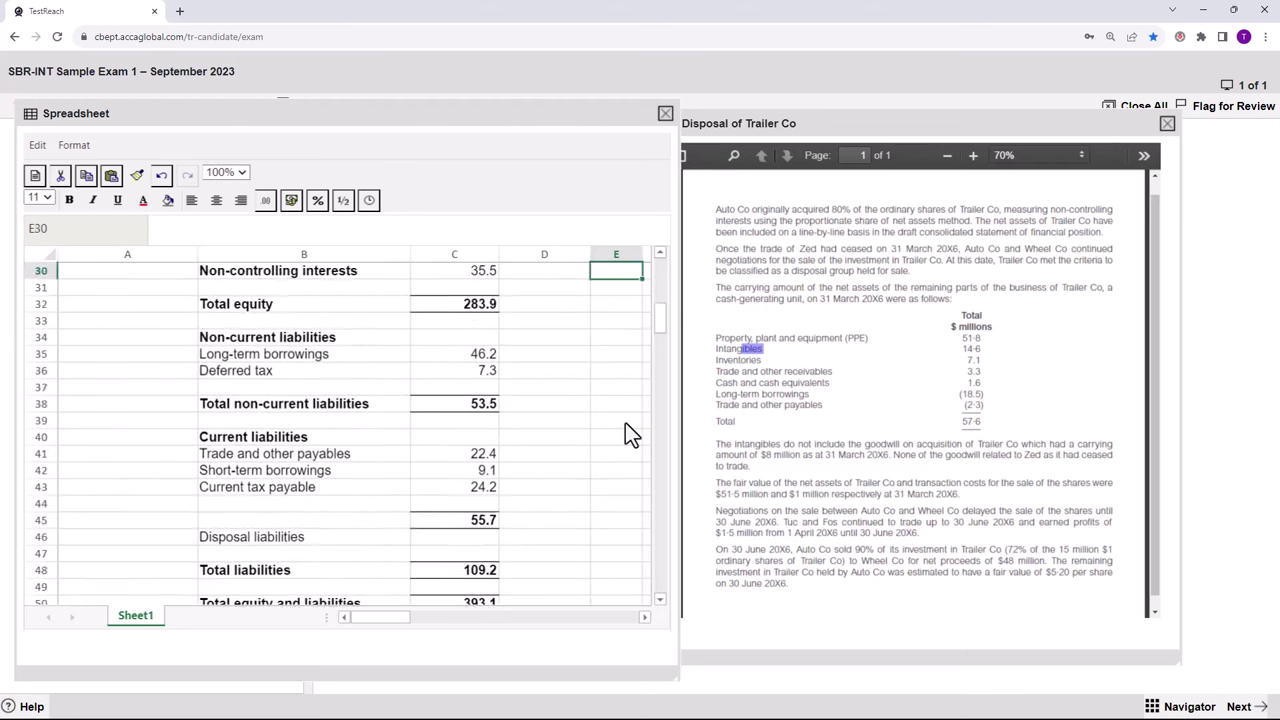
key(Down)
key(Down)
key(Down)
key(Down)
key(Down)
key(Down)
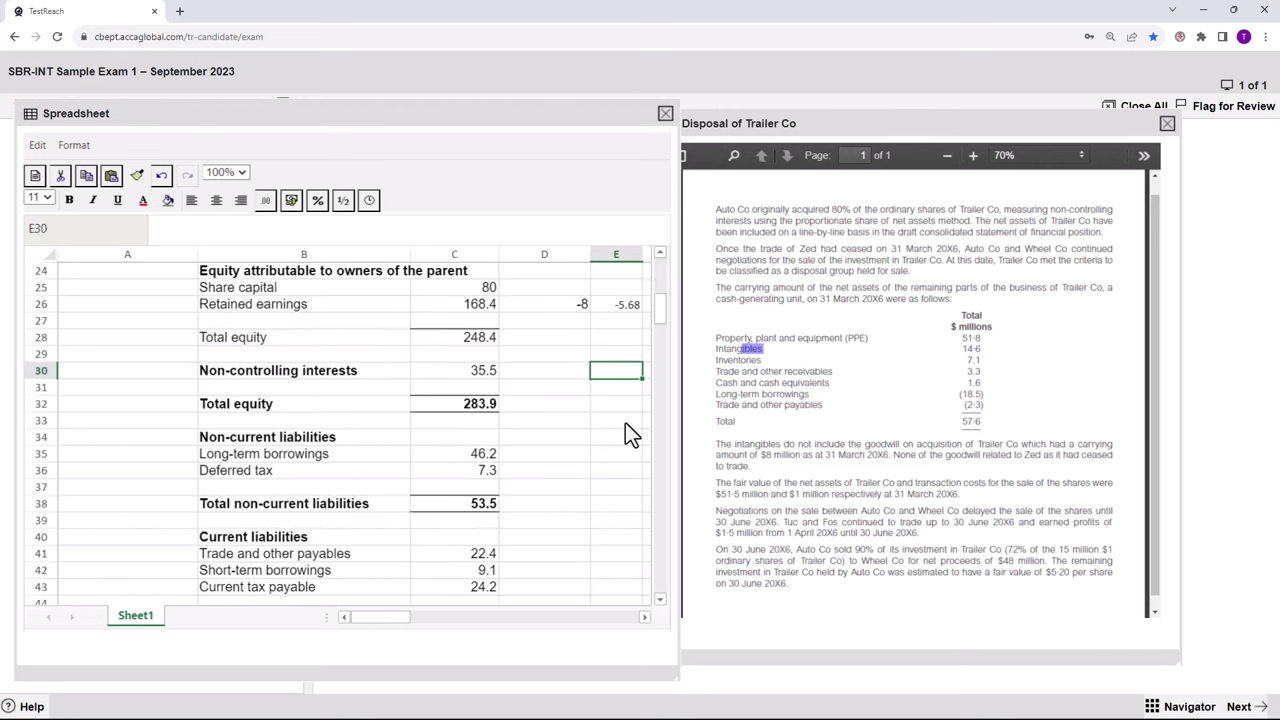
text(-1.42)
scroll(660, 607, down, 4)
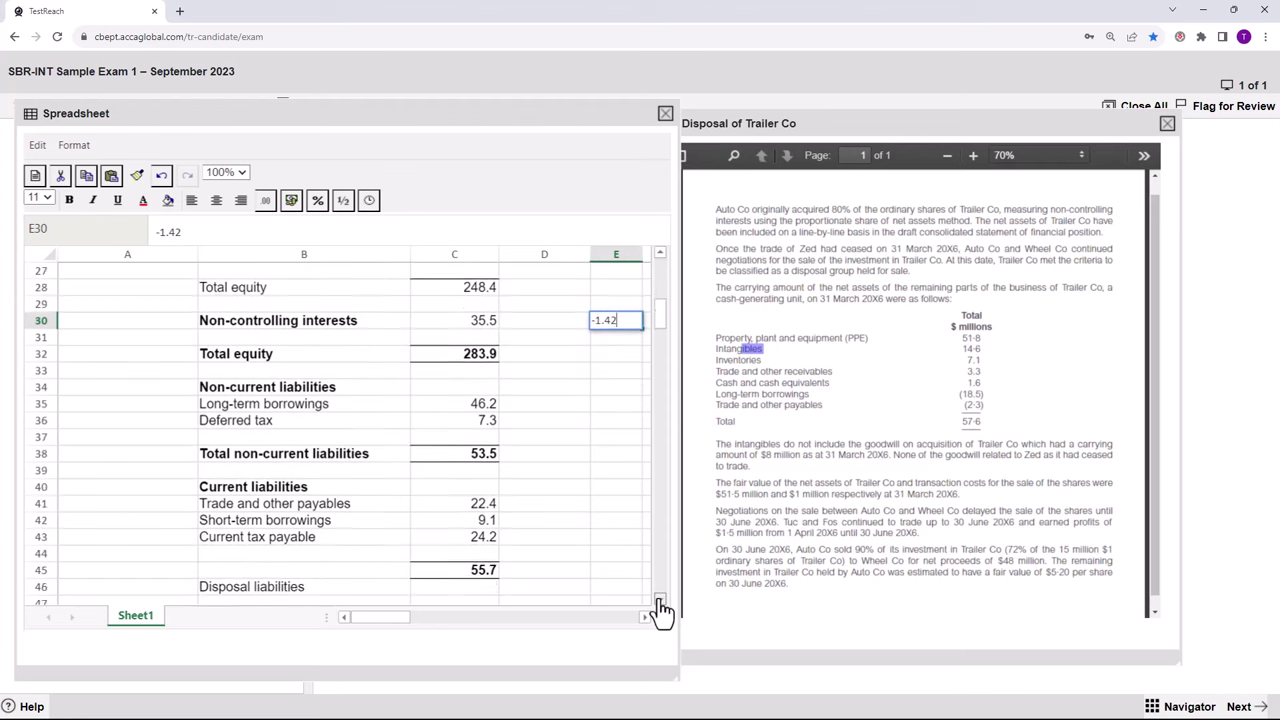
Enter 7.1 in cell C71 as the total of a new working below the RE/NCI impairment split.
scroll(660, 607, down, 6)
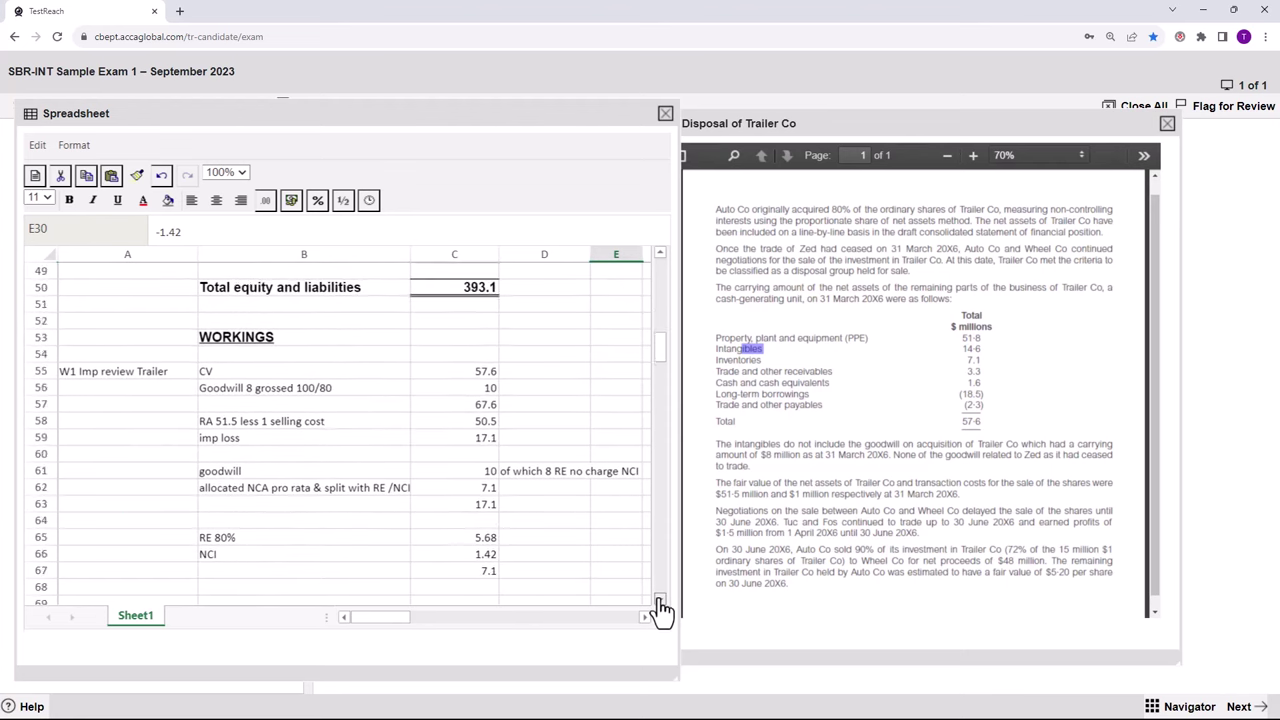
scroll(660, 607, down, 1)
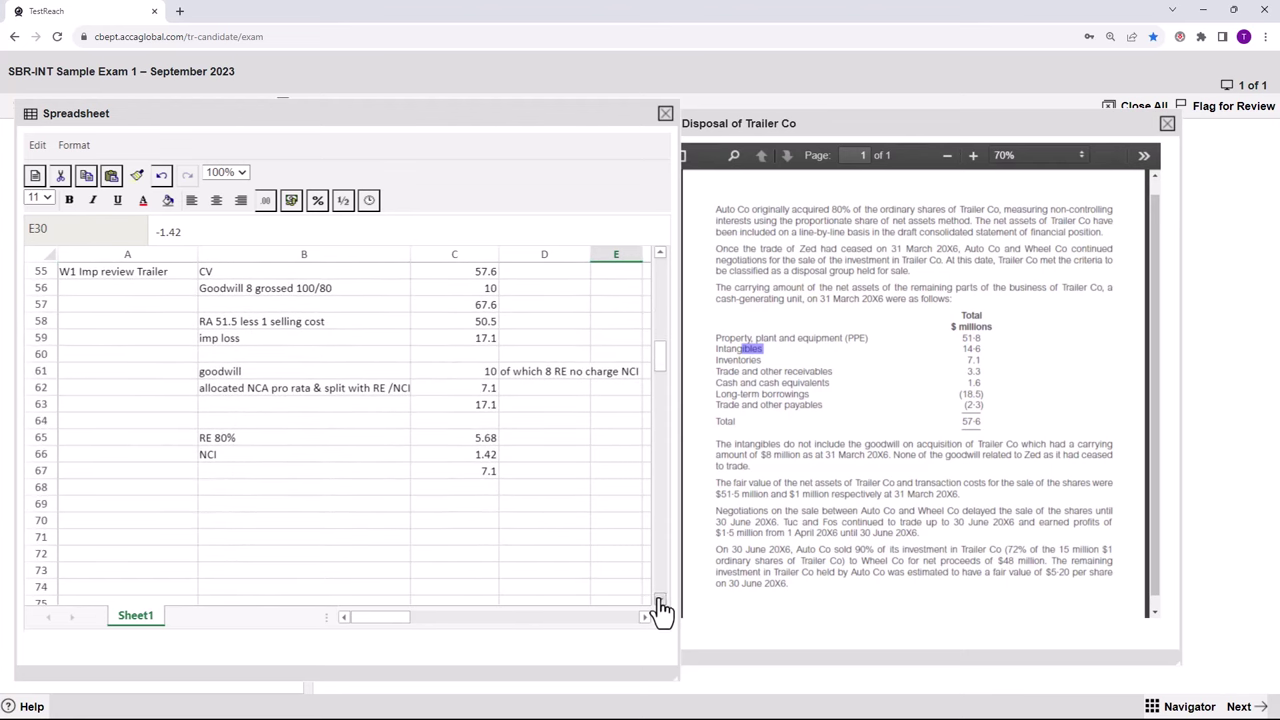
click(481, 541)
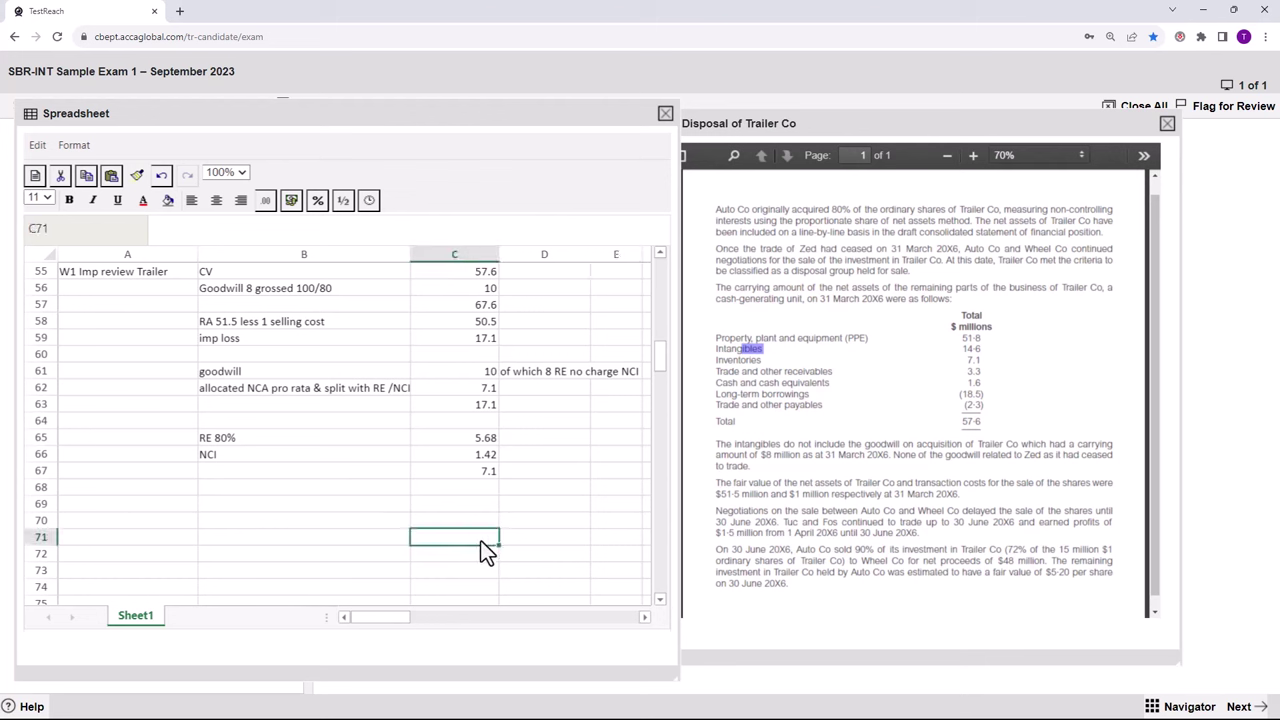
text(7.1)
Label the new working's rows "pro rata PPE" in B69 and "Intangible" in B70.
click(308, 505)
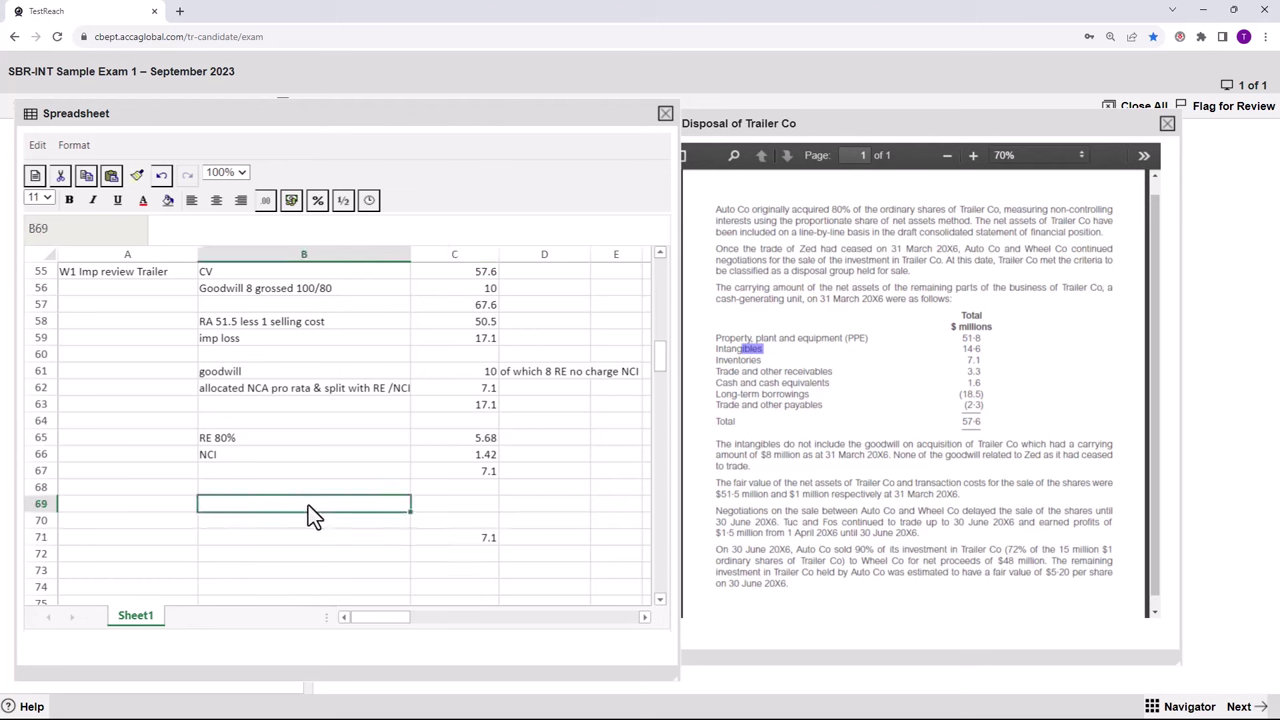
text(prot)
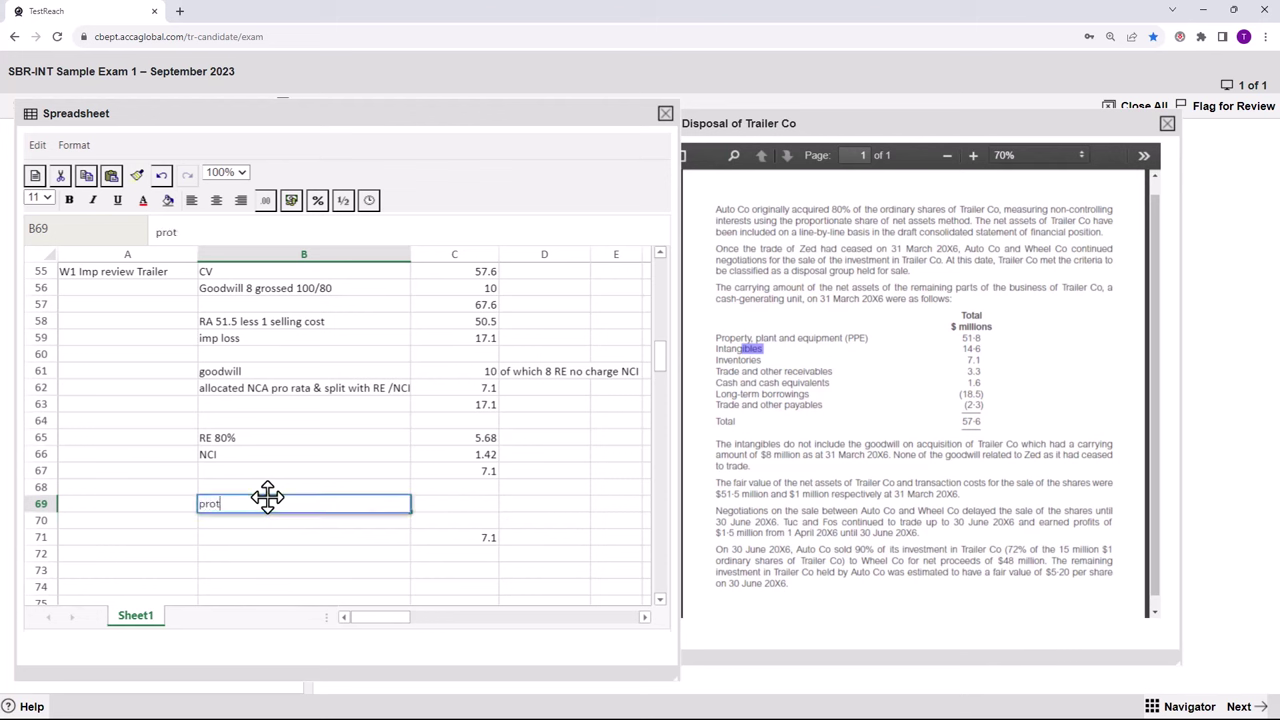
key(BackSpace)
text(rae)
key(BackSpace)
text(ta PPE)
click(225, 522)
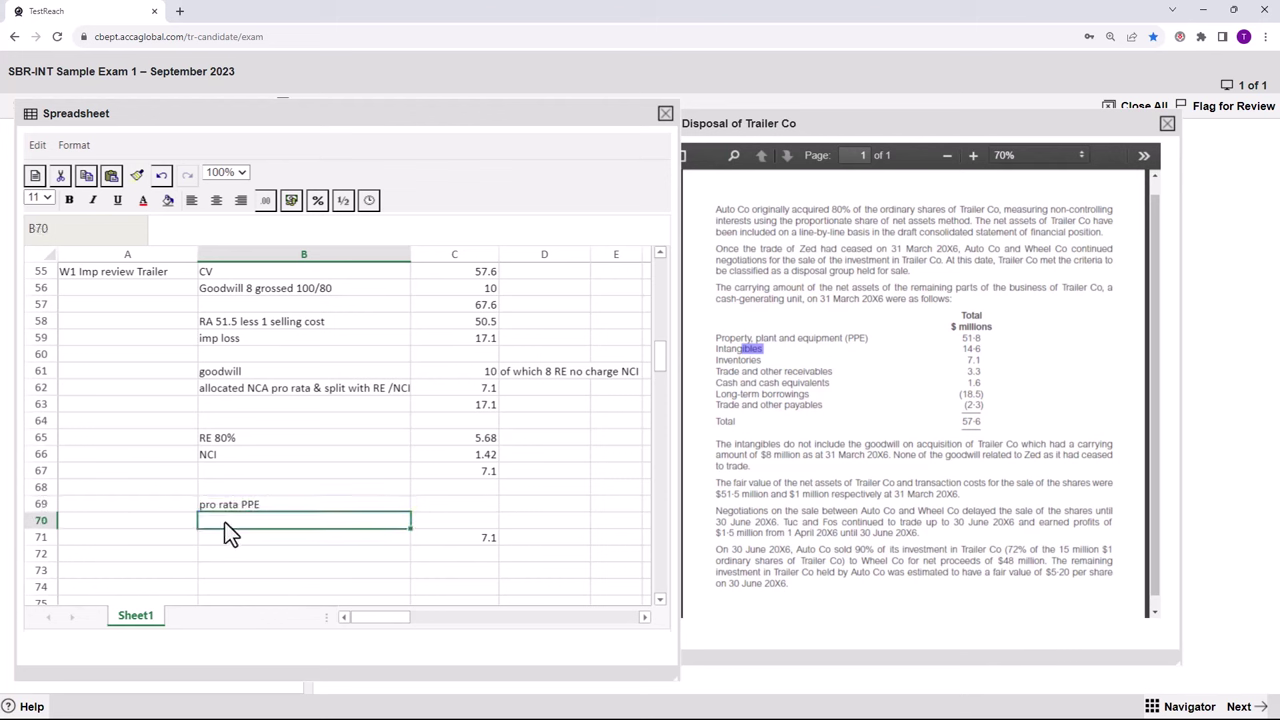
double_click(225, 522)
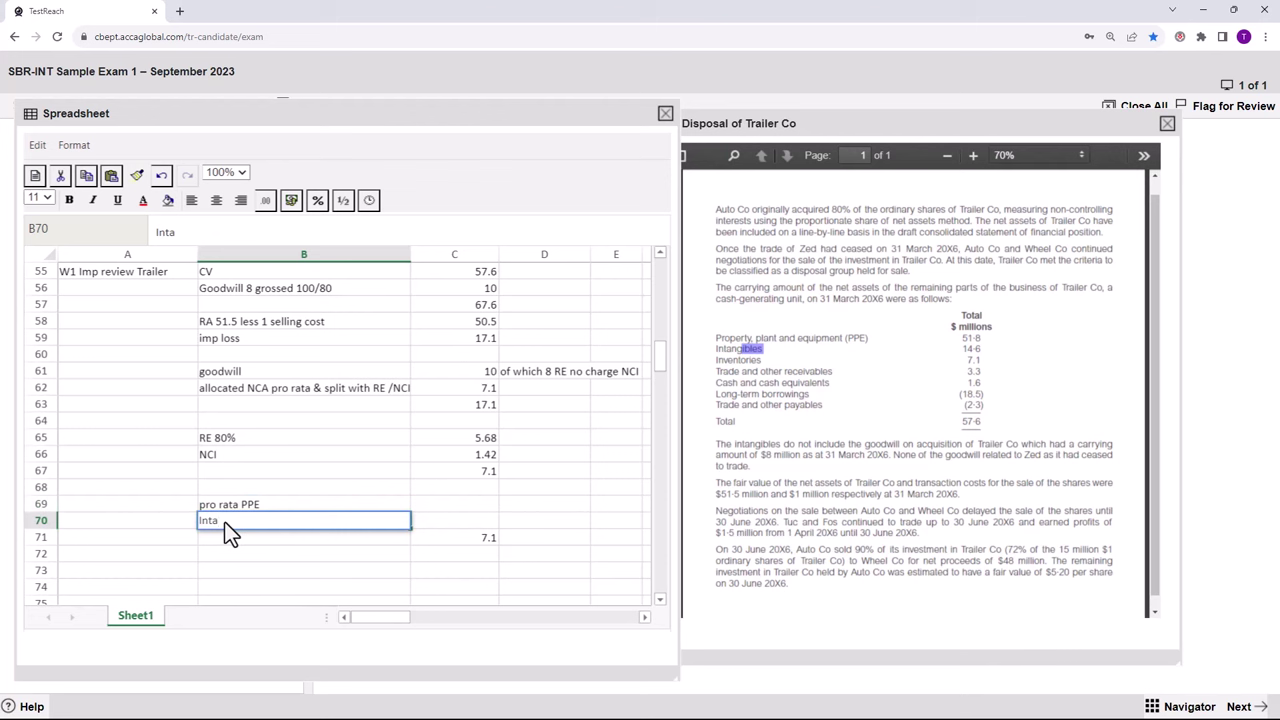
text(Intangible)
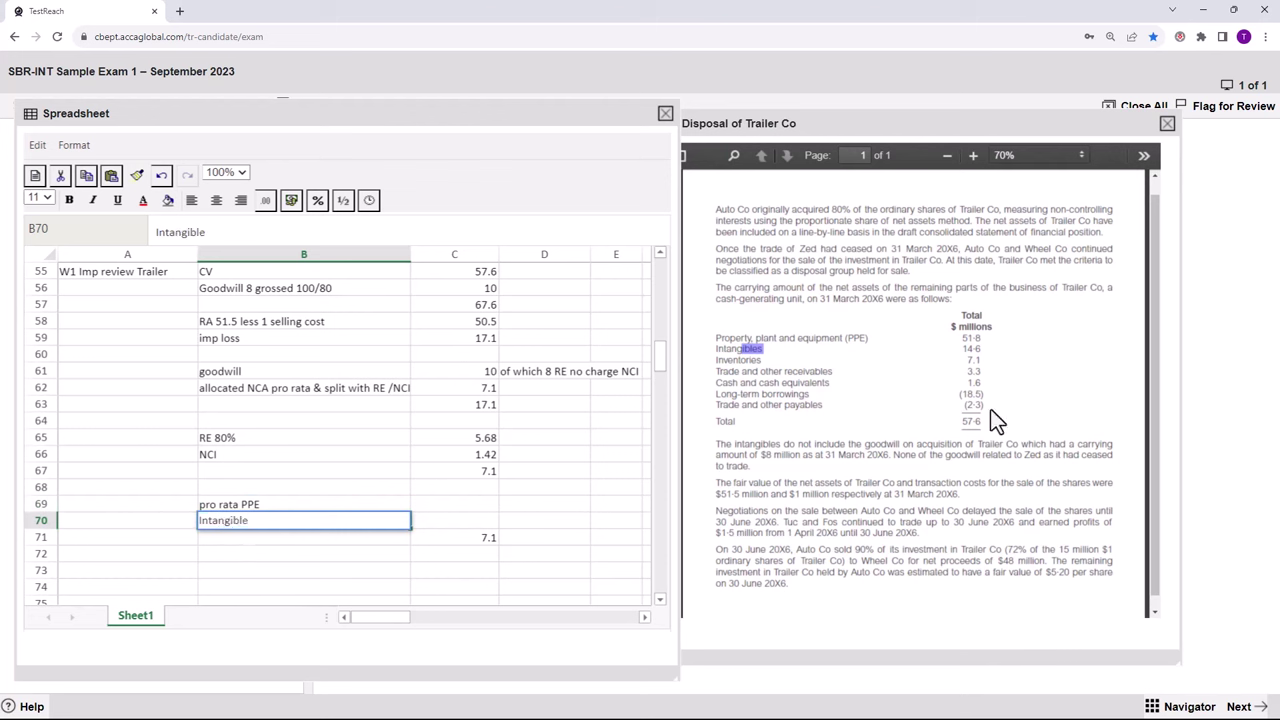
click(965, 345)
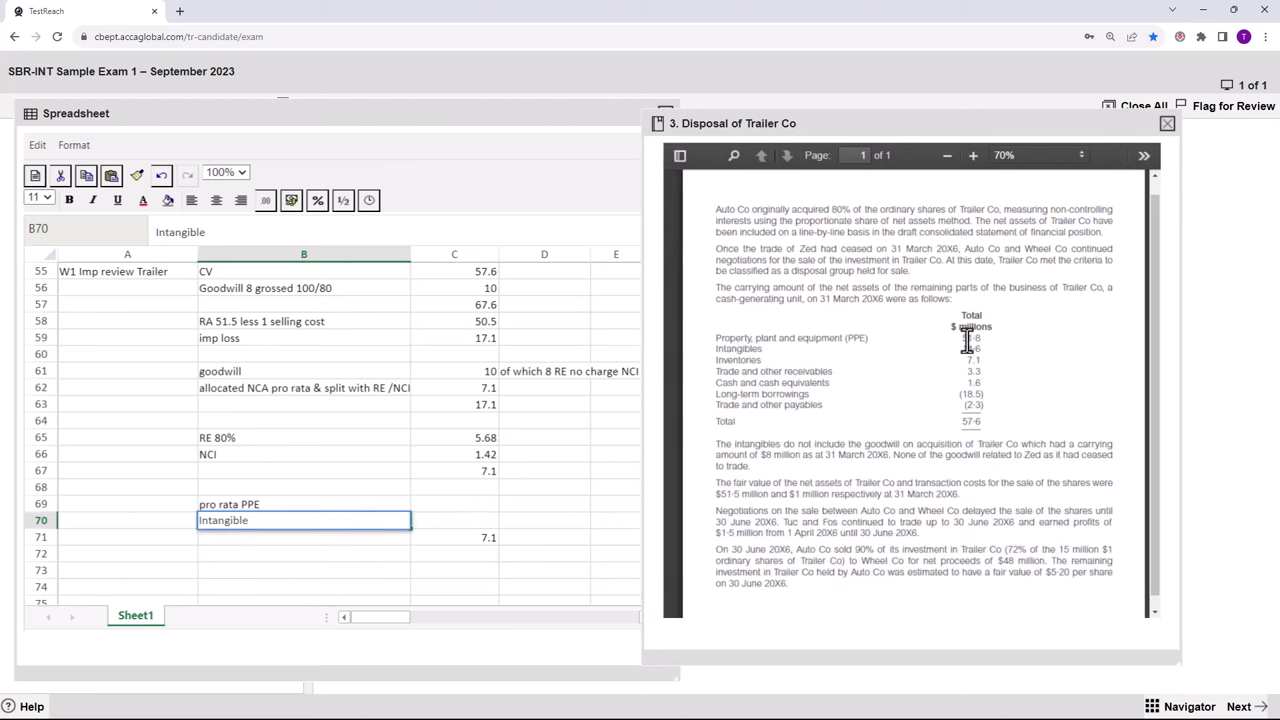
drag(962, 356, 975, 348)
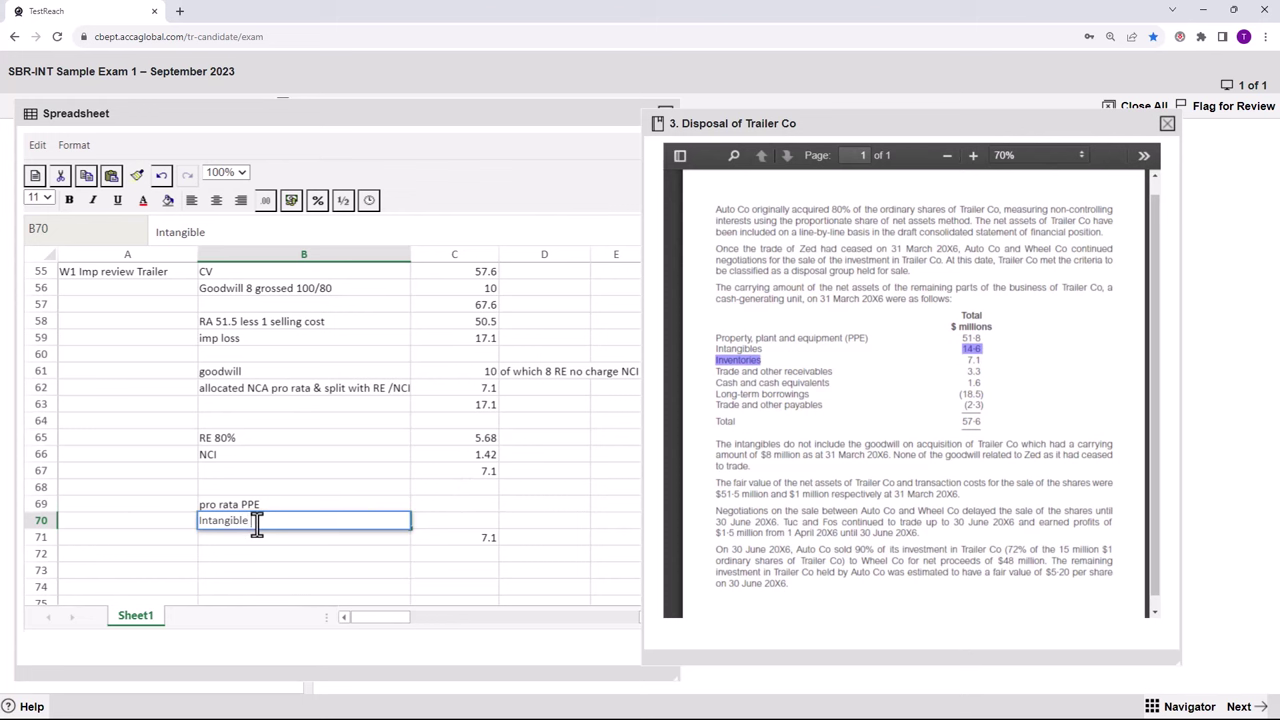
text(7.1)
key(BackSpace)
key(BackSpace)
key(BackSpace)
key(BackSpace)
Extend the PPE label in B69 to read "pro rata PPE 7.1 by (51.8 / (51.8 + 14.6)".
click(285, 503)
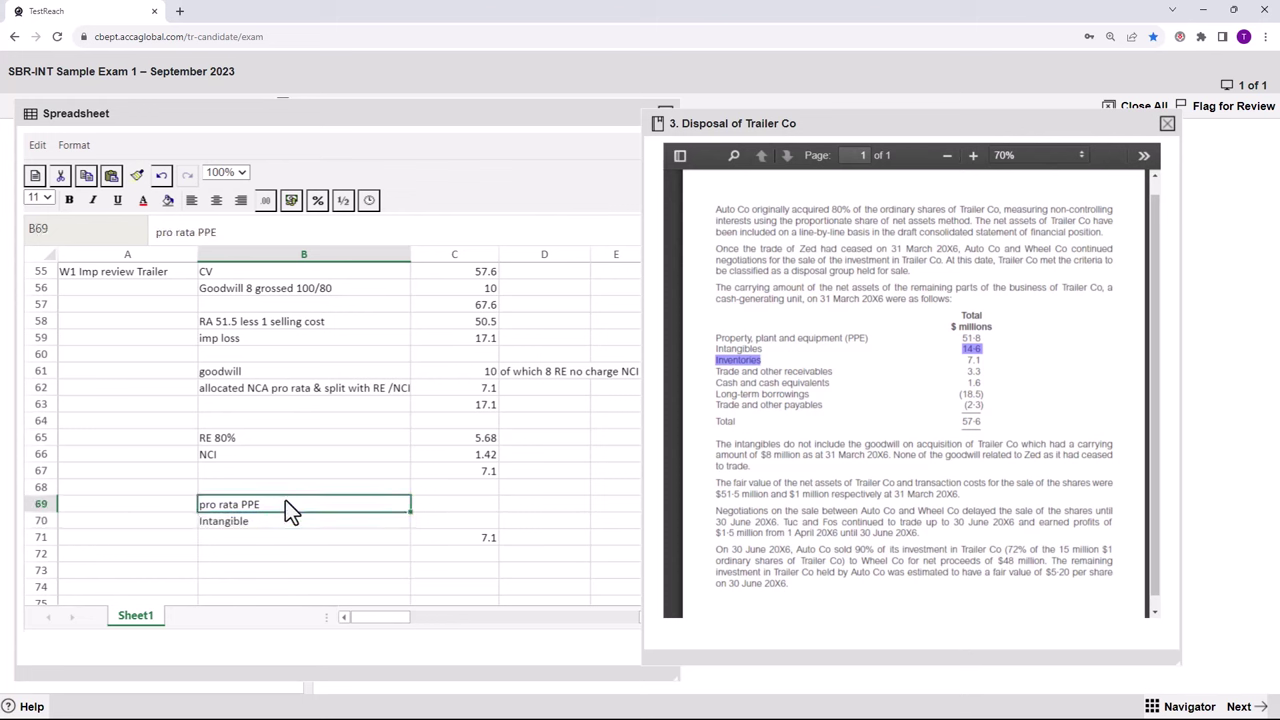
double_click(286, 507)
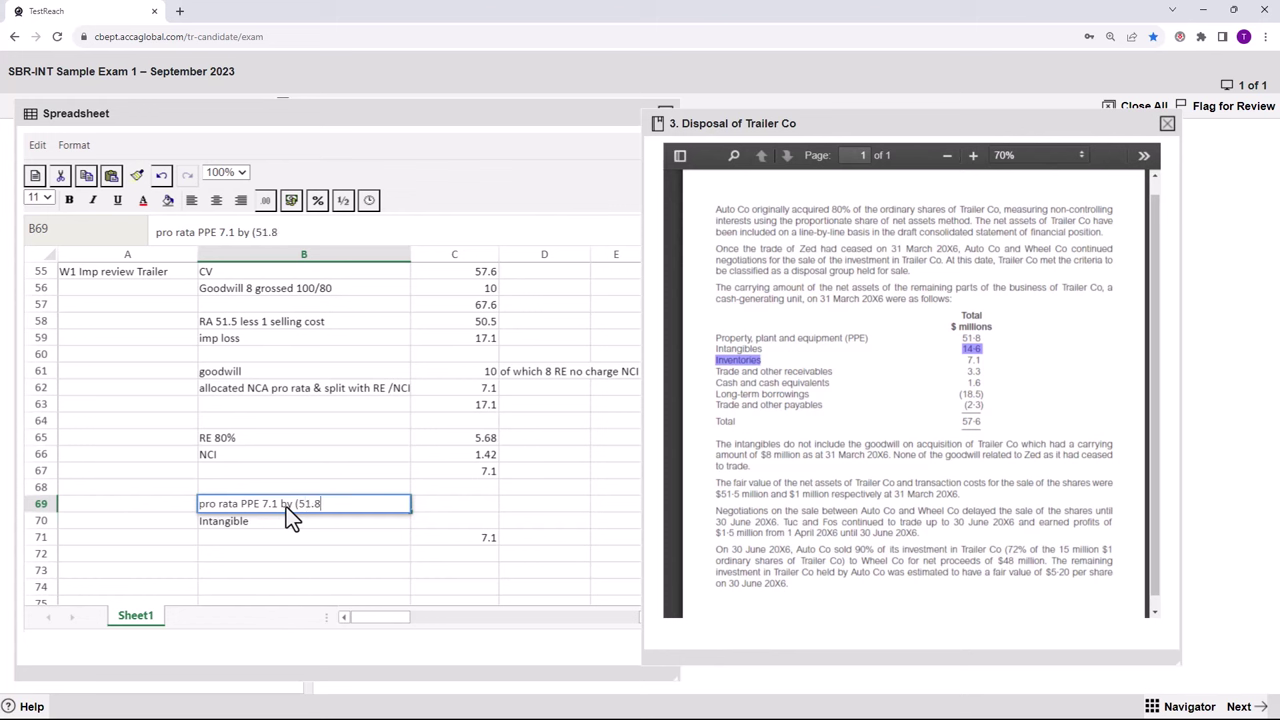
text(/ (51.8 + 14.6))
click(490, 505)
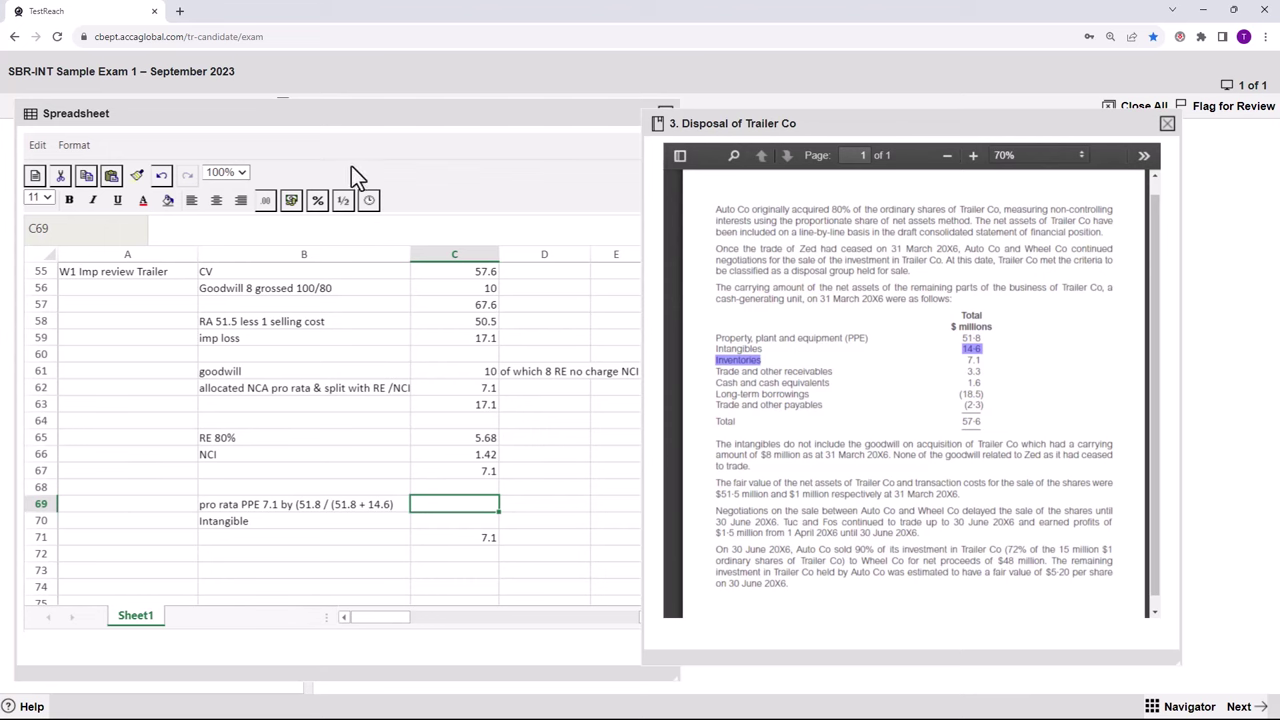
Open the exam calculator, clear its display and move it clear of the working figures.
drag(355, 122, 354, 149)
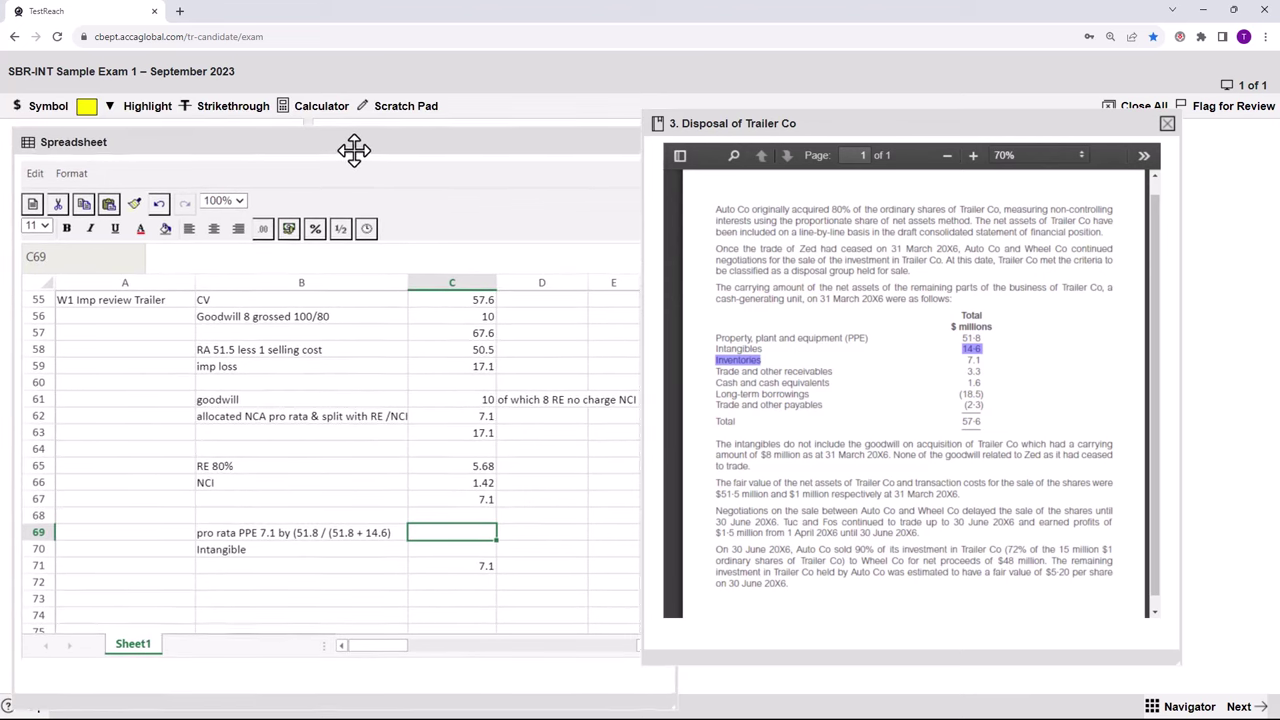
click(308, 107)
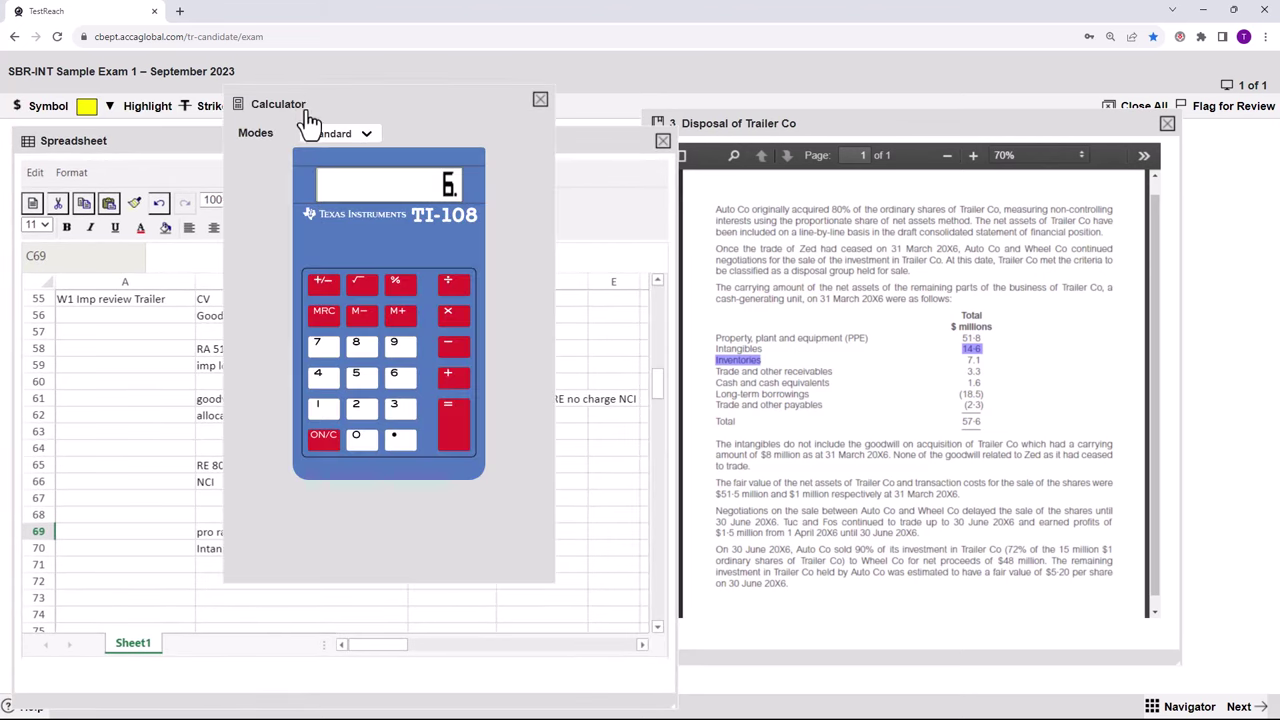
click(323, 312)
drag(417, 104, 759, 115)
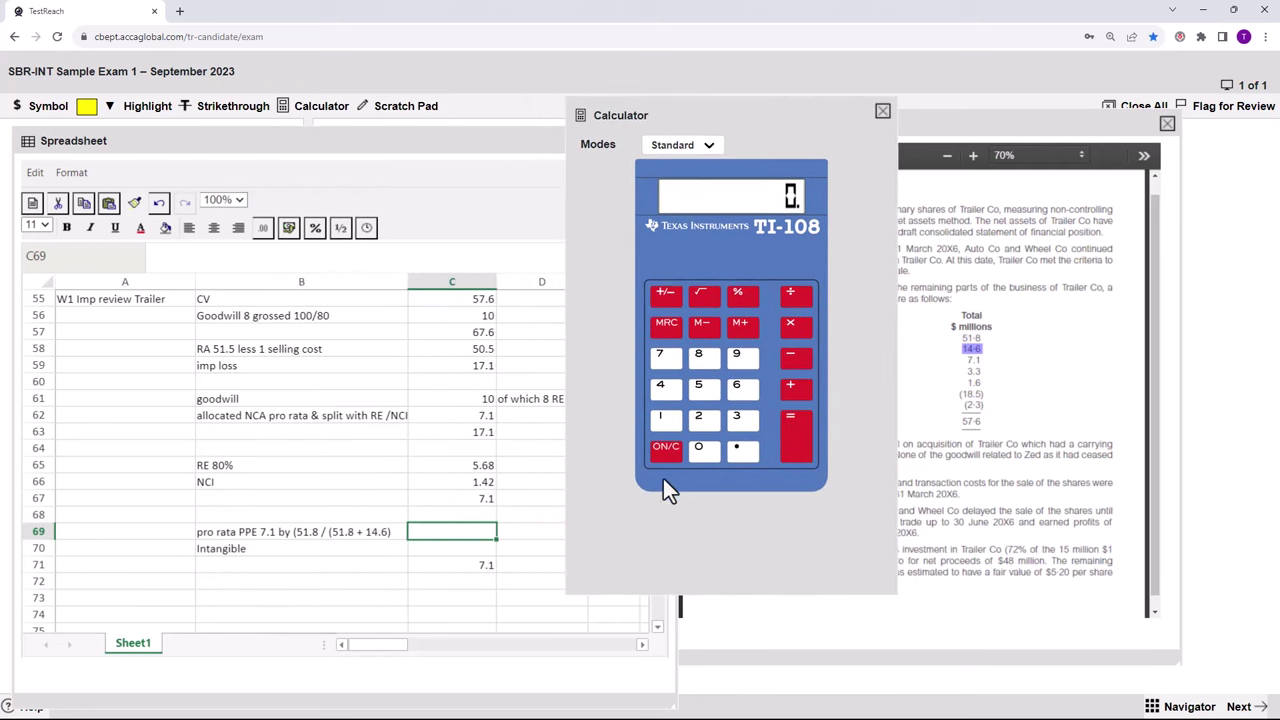
Add the PPE figure 51.8 and the intangibles figure 14.6 on the calculator.
click(700, 387)
click(665, 418)
click(743, 451)
click(708, 358)
click(796, 393)
click(665, 420)
click(665, 390)
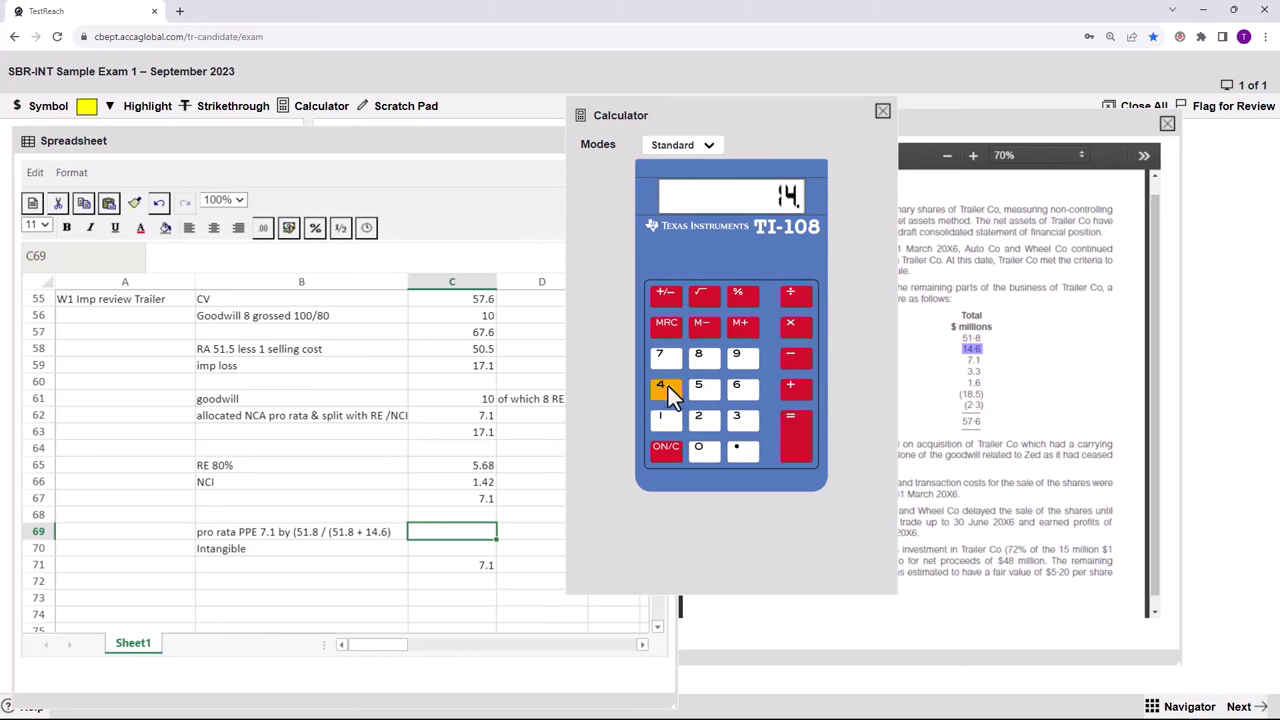
click(737, 451)
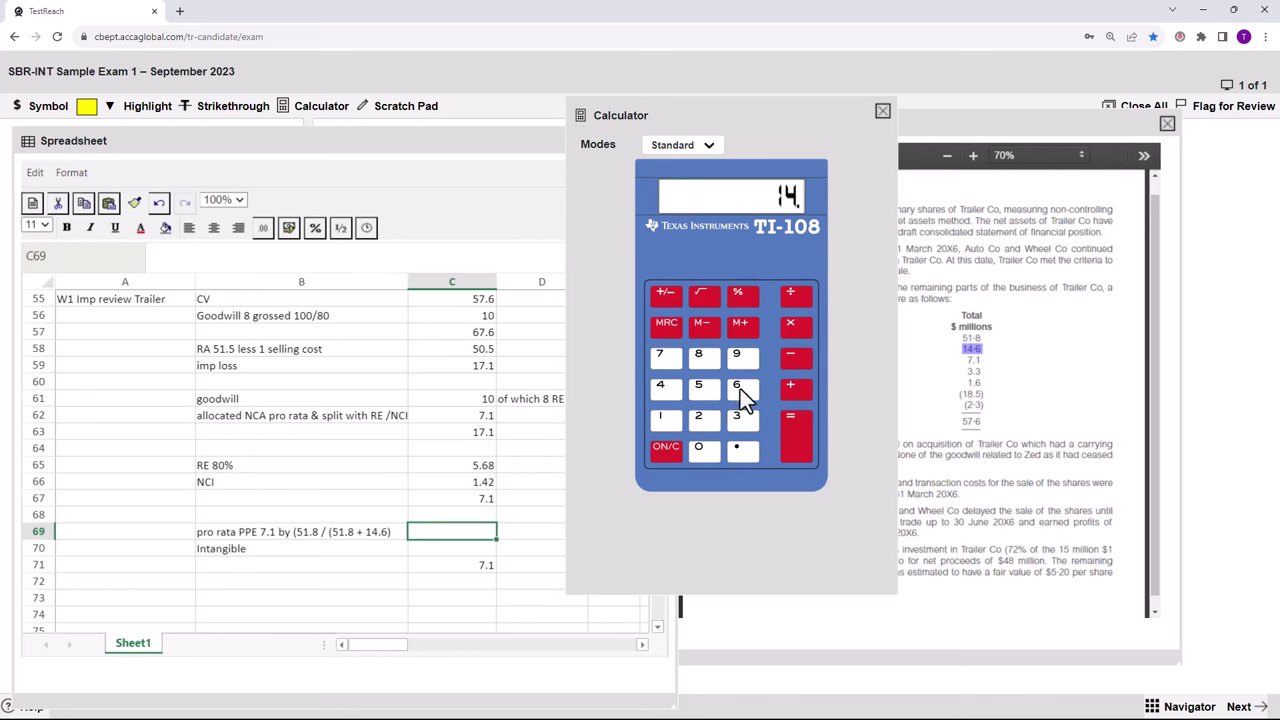
click(740, 389)
Calculate the PPE share of the impairment by dividing 51.8 by 66.4 and multiplying by 7.1.
click(664, 450)
click(695, 390)
click(664, 424)
click(702, 358)
click(792, 297)
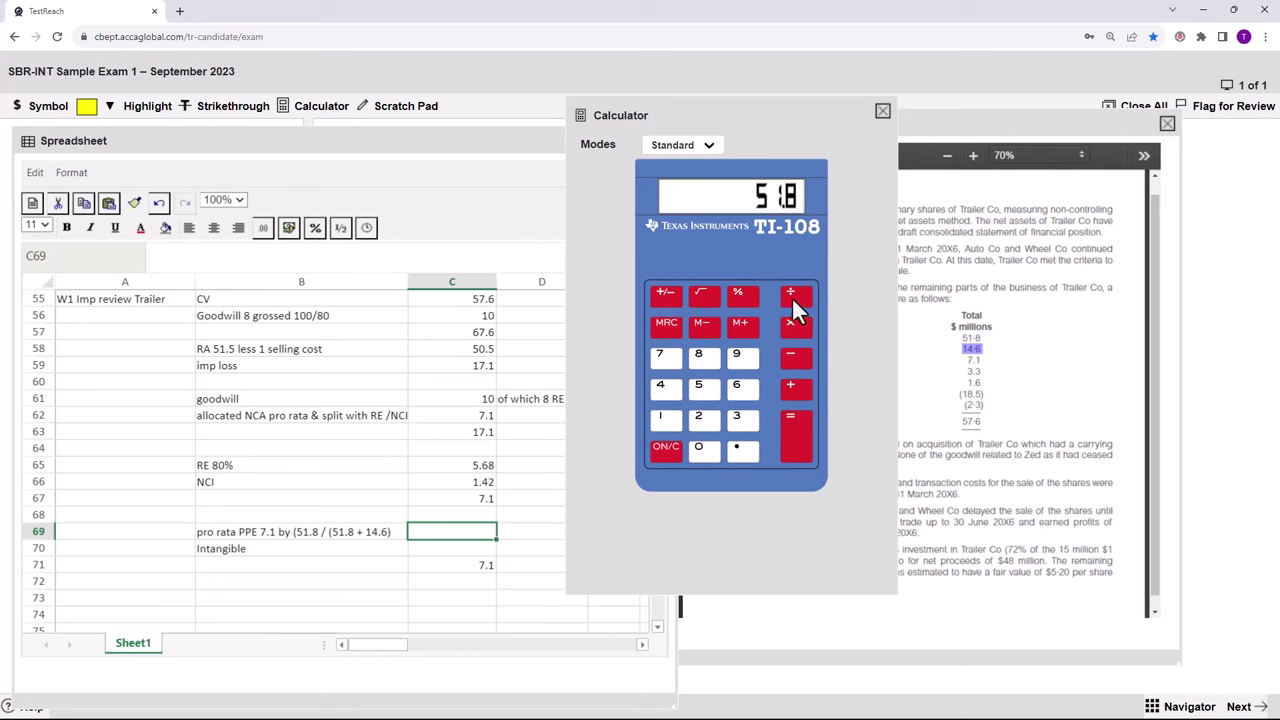
click(741, 388)
click(741, 388)
click(663, 390)
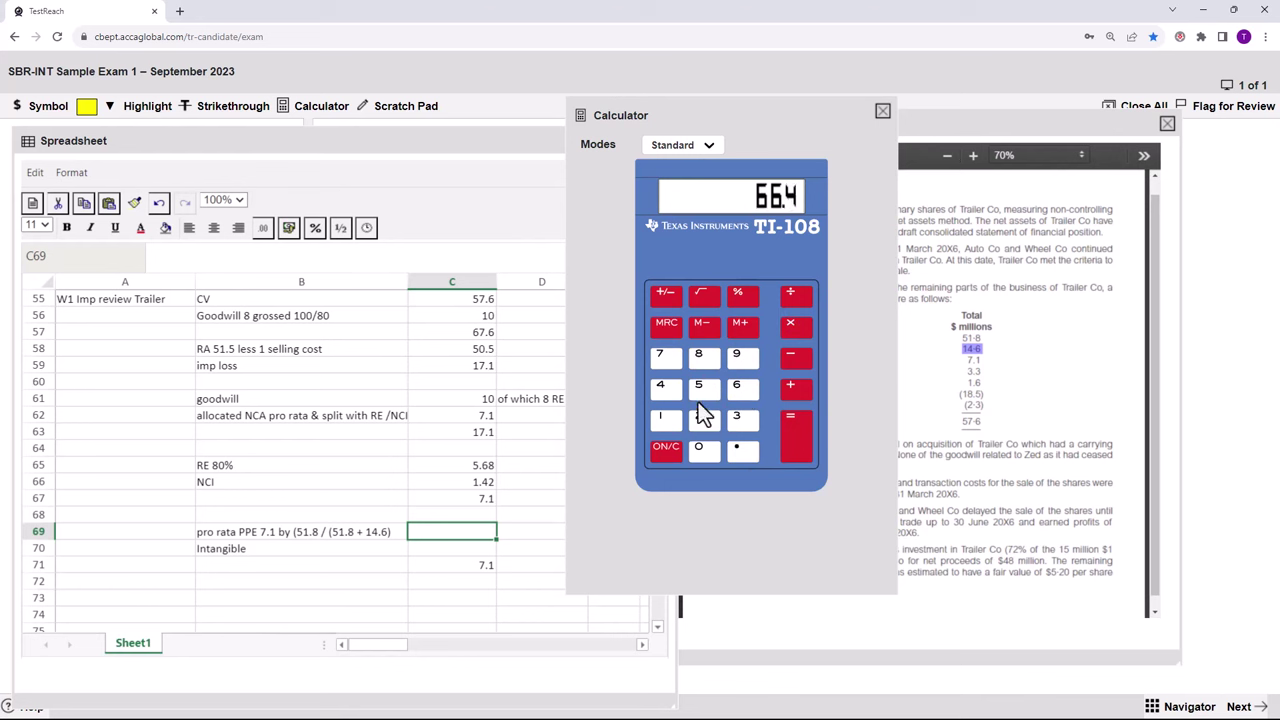
click(797, 441)
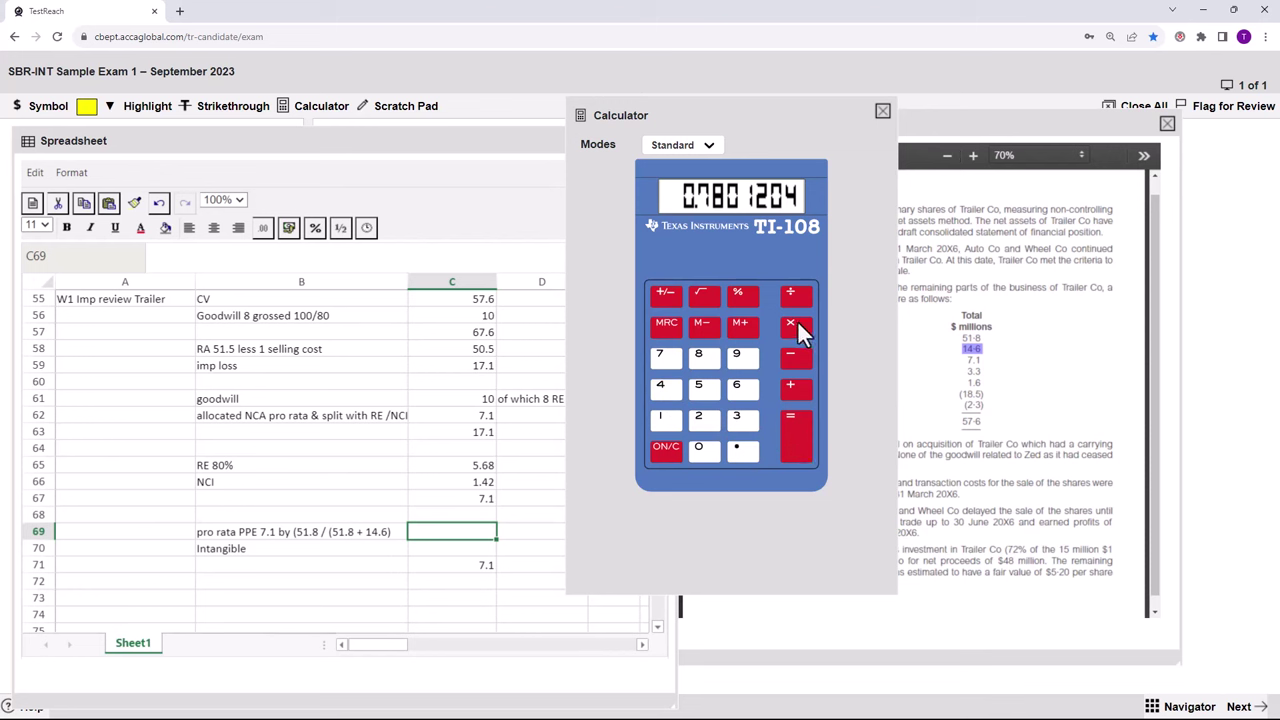
click(665, 362)
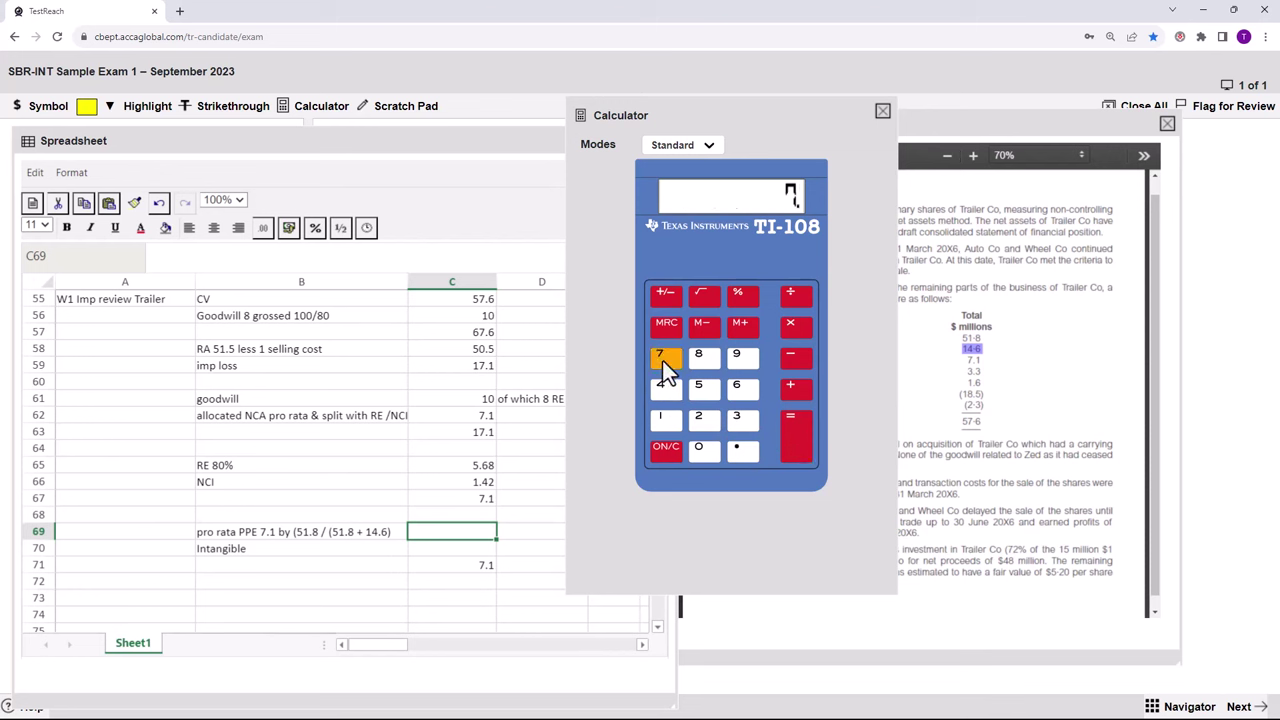
click(735, 455)
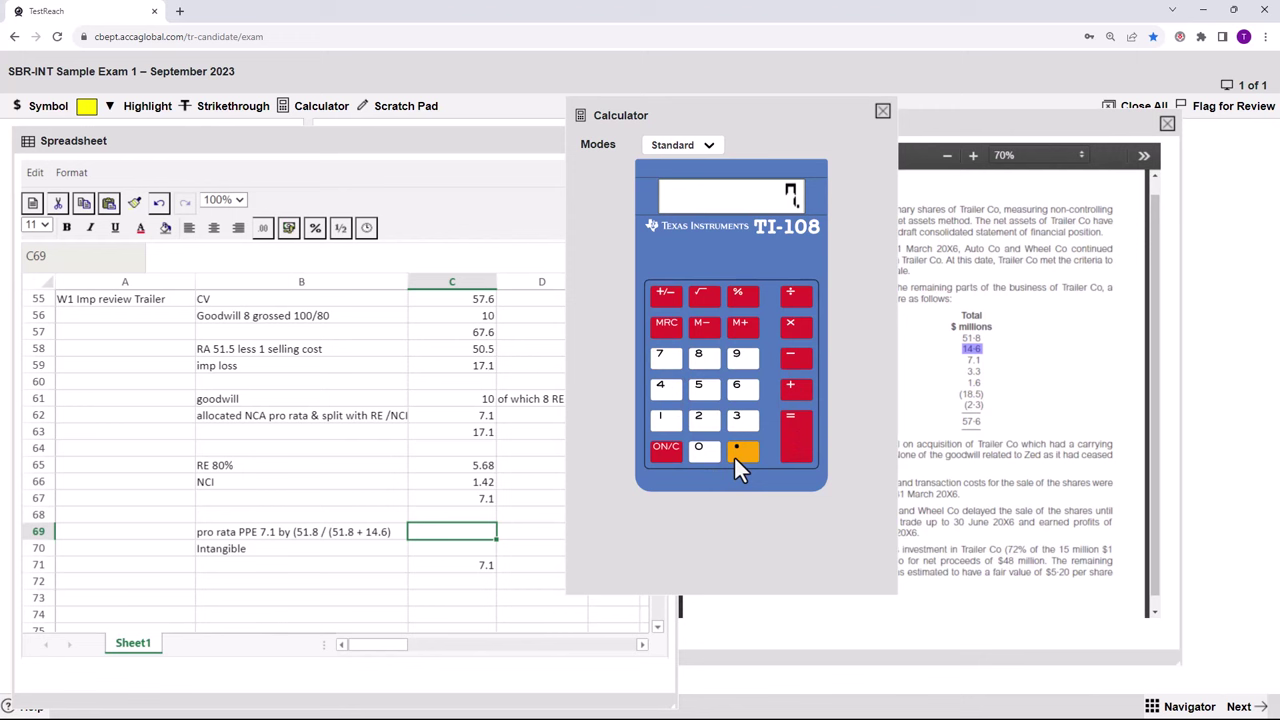
click(661, 420)
click(790, 450)
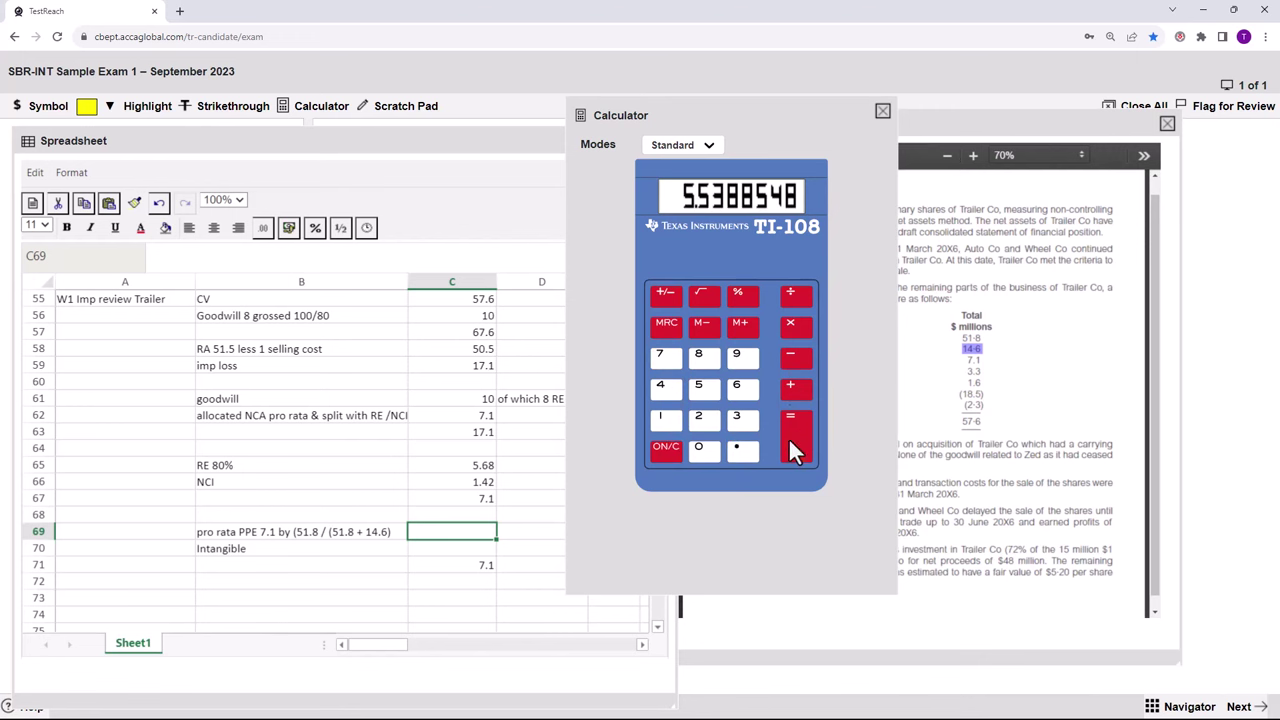
Close the calculator and enter the allocated impairment as 5.5 for PPE in C69 and 1.6 for Intangible in C70.
click(882, 112)
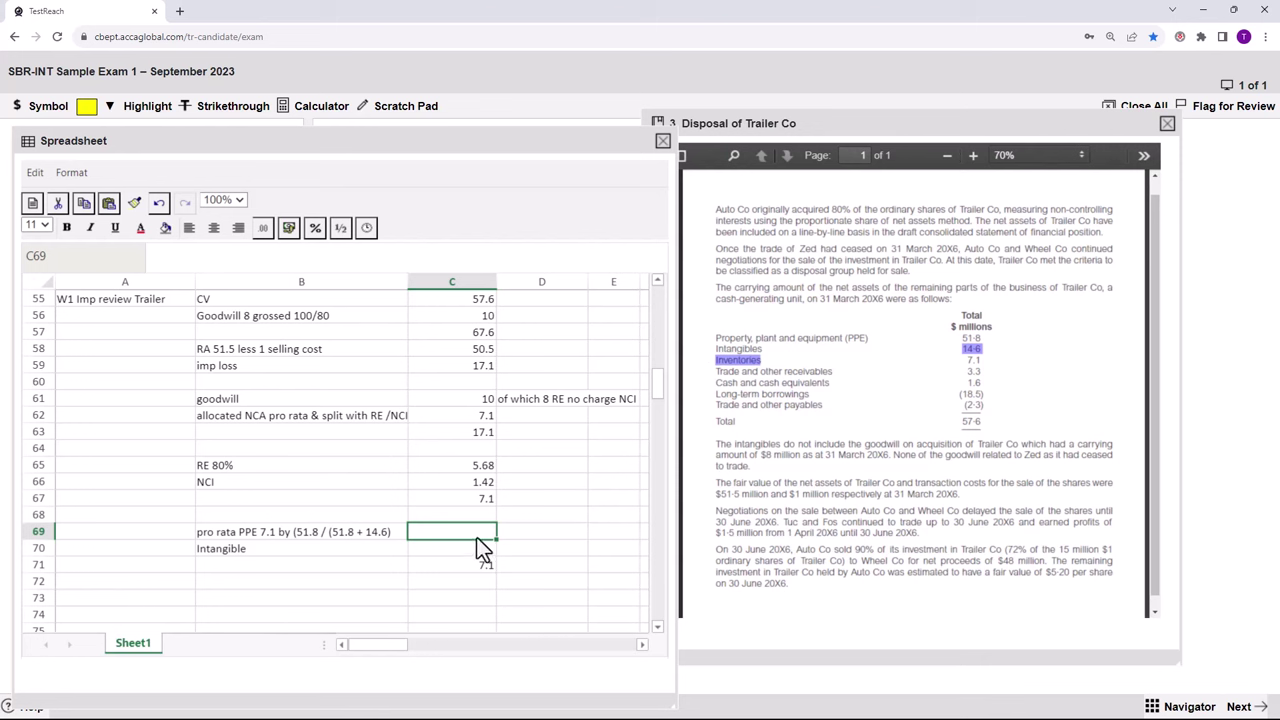
text(6)
key(BackSpace)
text(5.5)
click(482, 550)
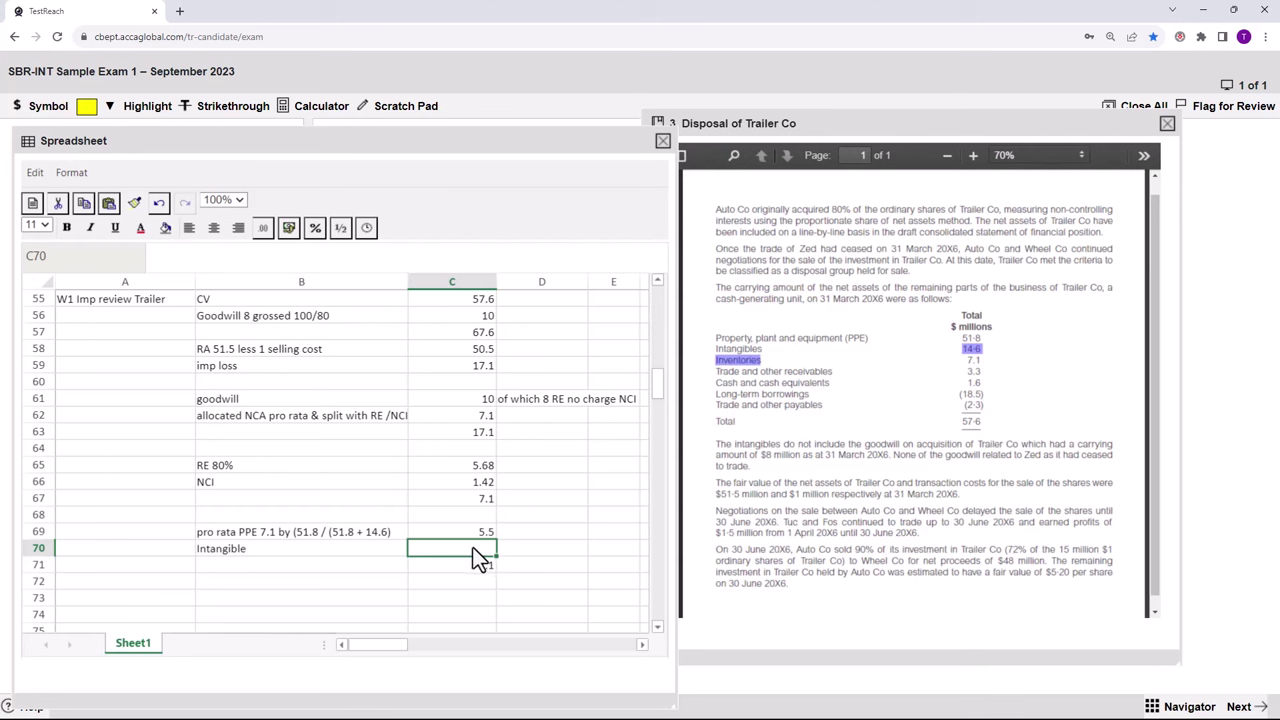
text(1.6)
click(524, 556)
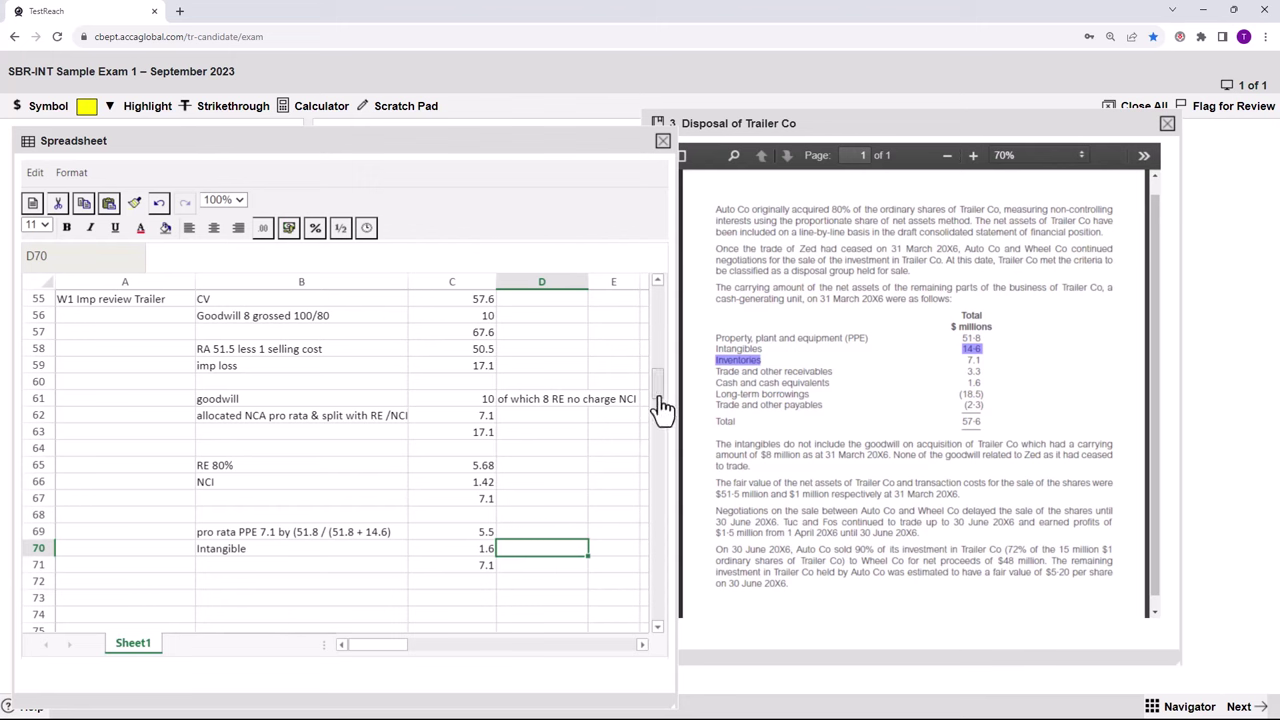
Enter -5.5 for property, plant and equipment and -1.6 for other intangible assets in the NCA imp column.
drag(660, 408, 660, 302)
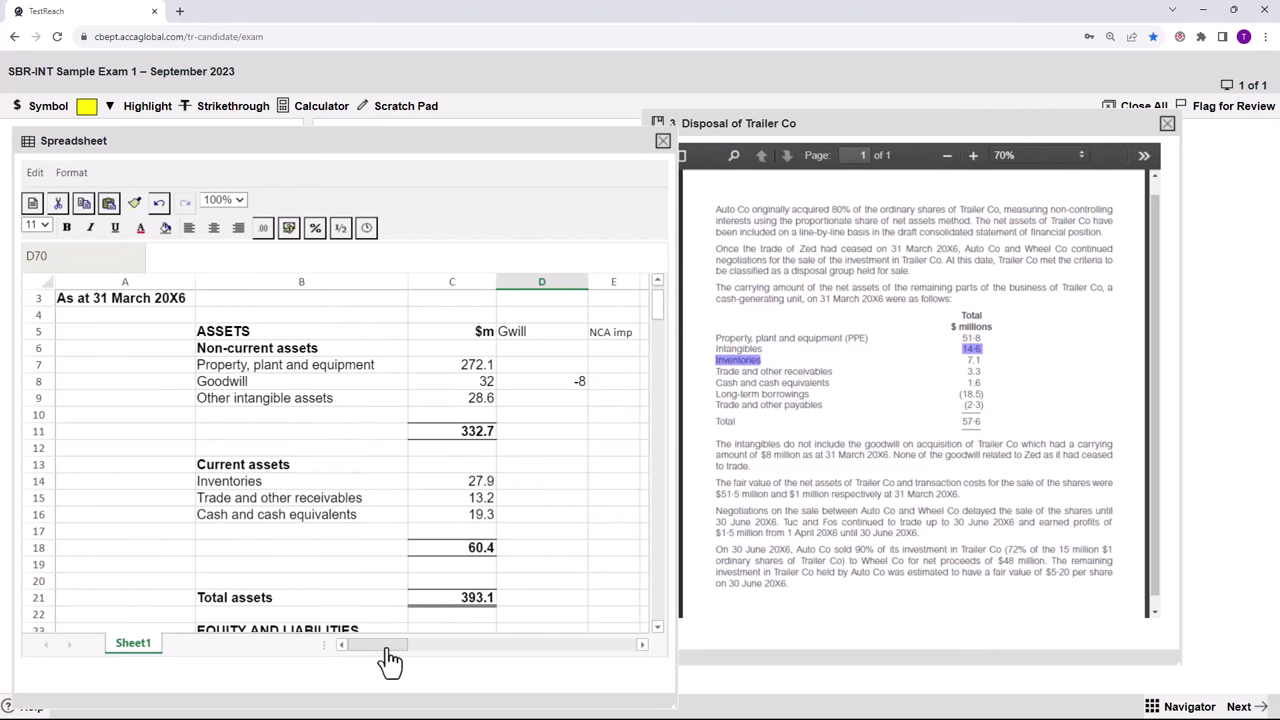
drag(393, 650, 398, 646)
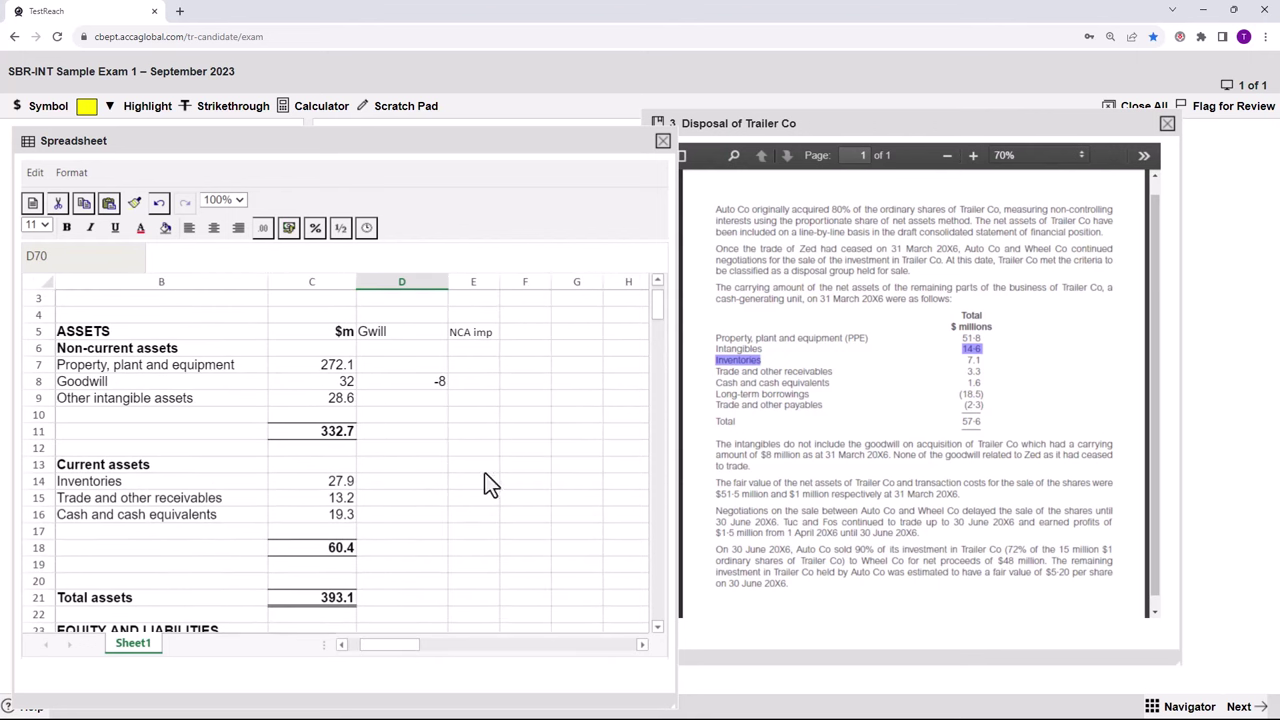
click(479, 367)
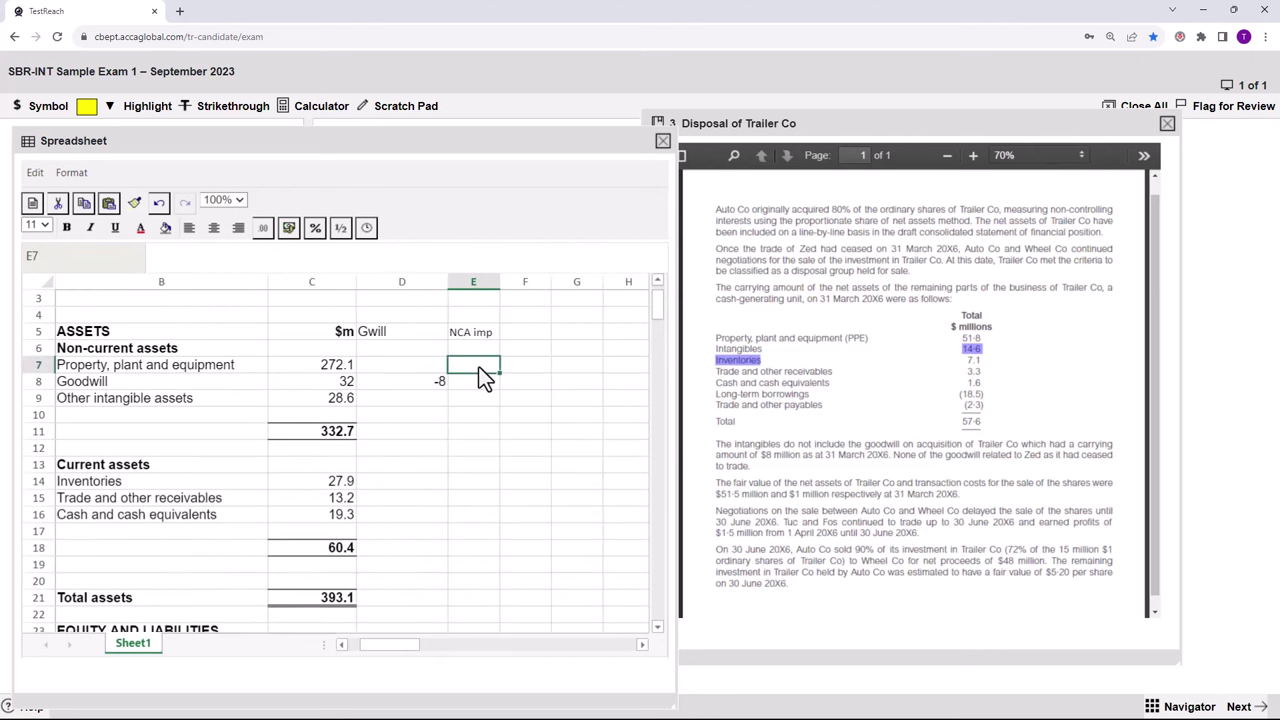
text(-5.5)
click(484, 397)
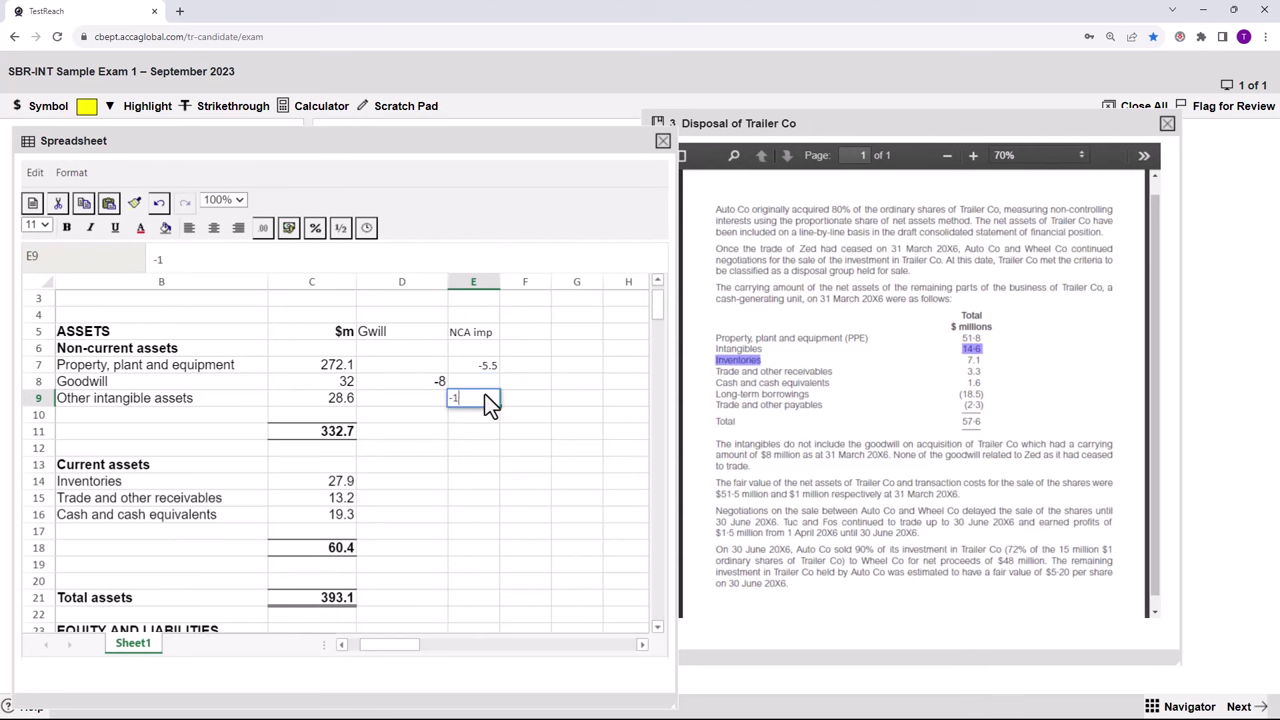
text(-1.6)
click(514, 396)
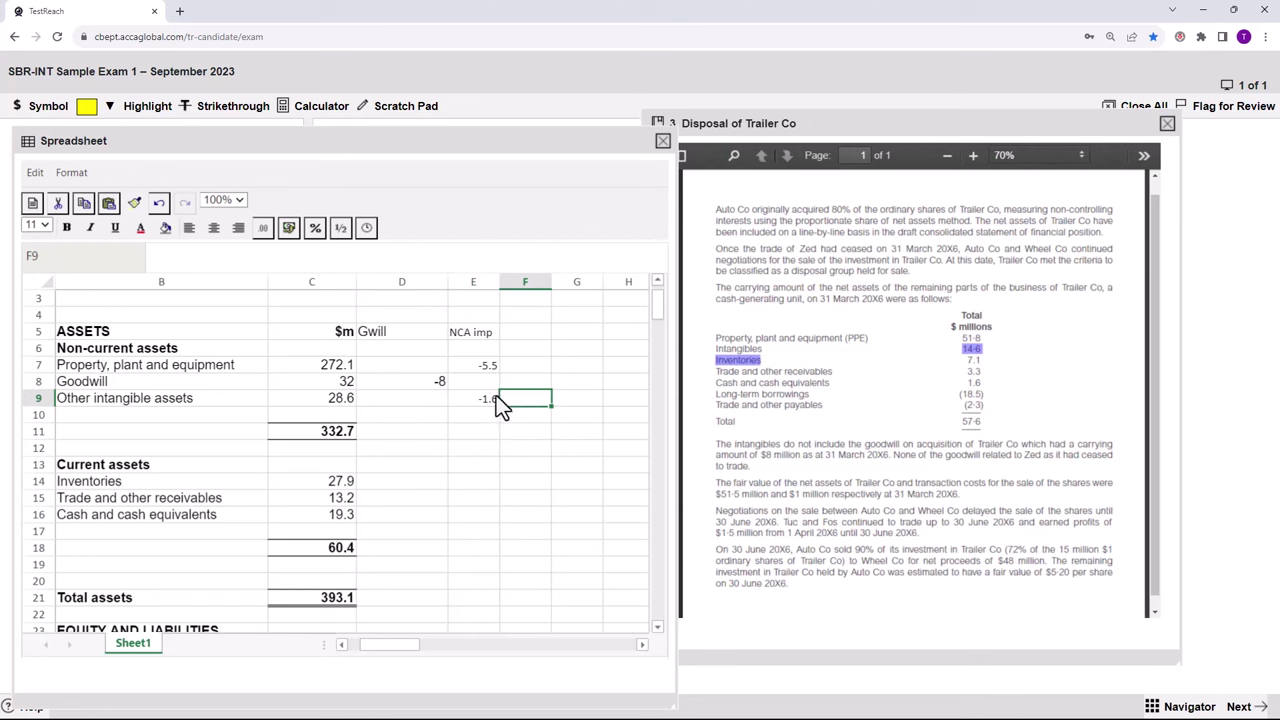
Review the NCA imp column from property, plant and equipment down through equity and liabilities to the impairment workings.
click(470, 370)
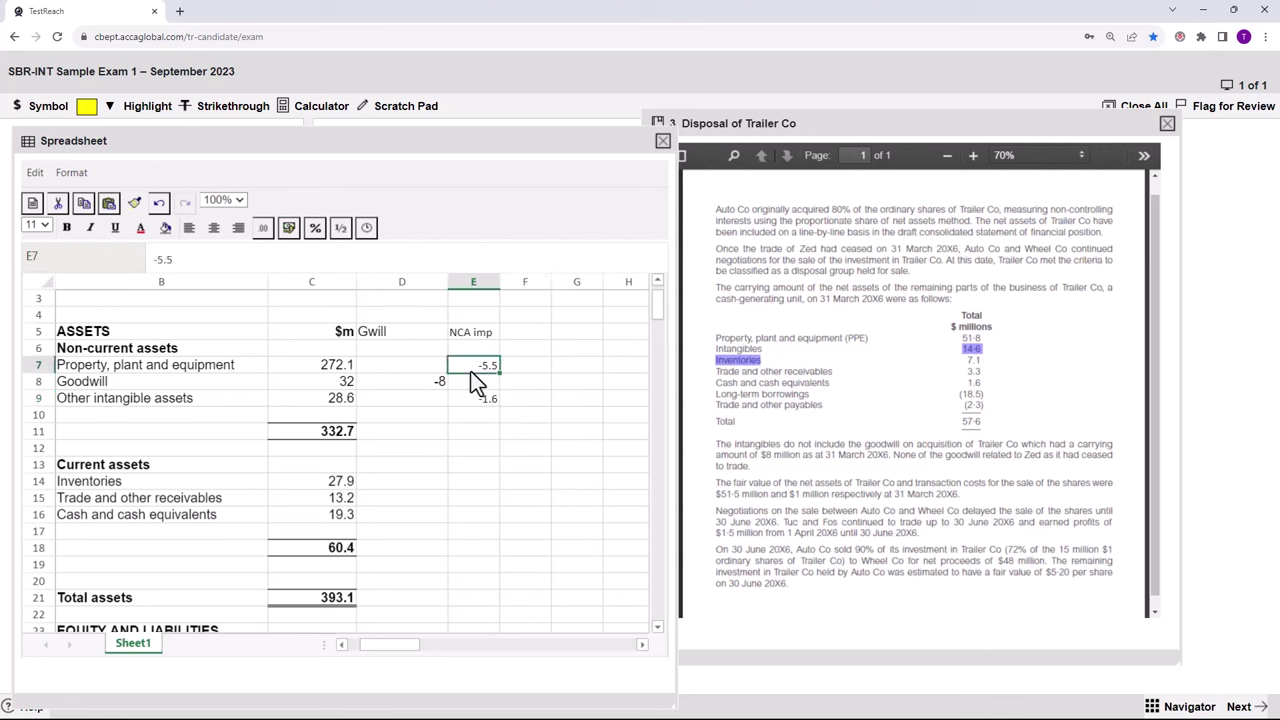
key(Down)
key(Down)
key(Down)
key(Down)
key(Down)
key(Down)
key(Down)
key(Down)
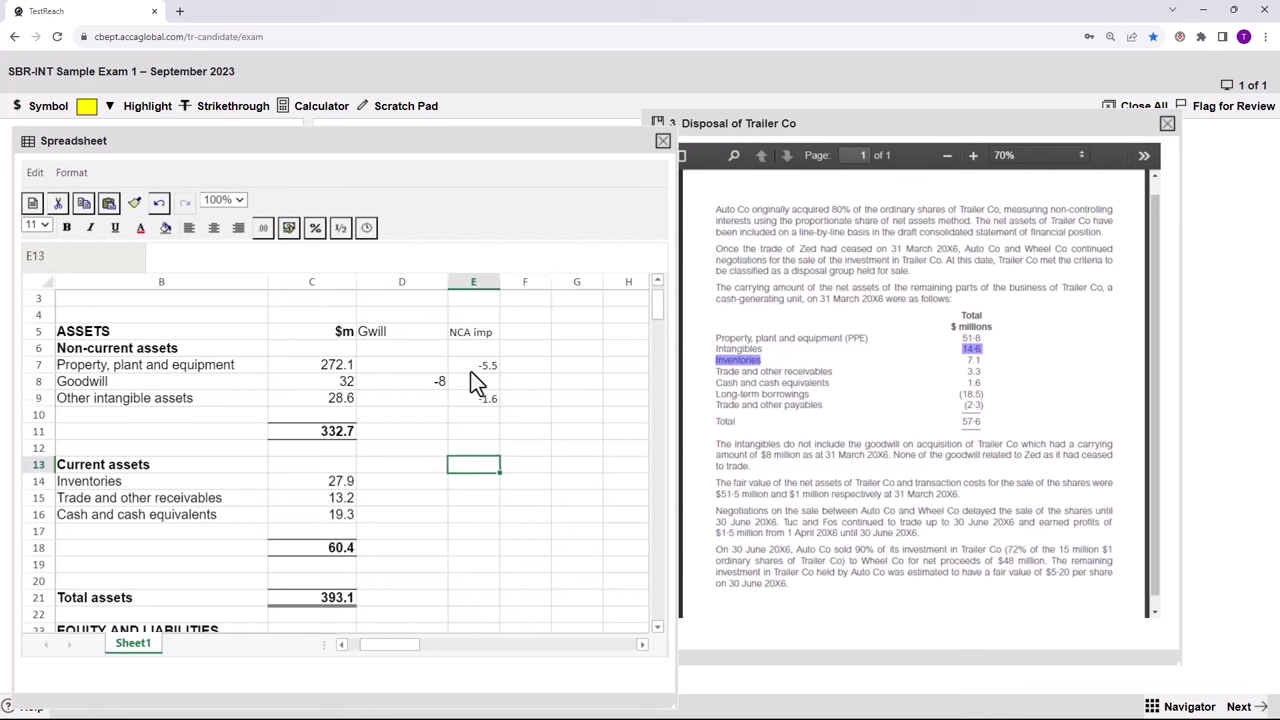
key(Down)
key(Down)
key(Down)
key(Down)
key(Down)
key(Down)
key(Down)
key(Down)
key(Down)
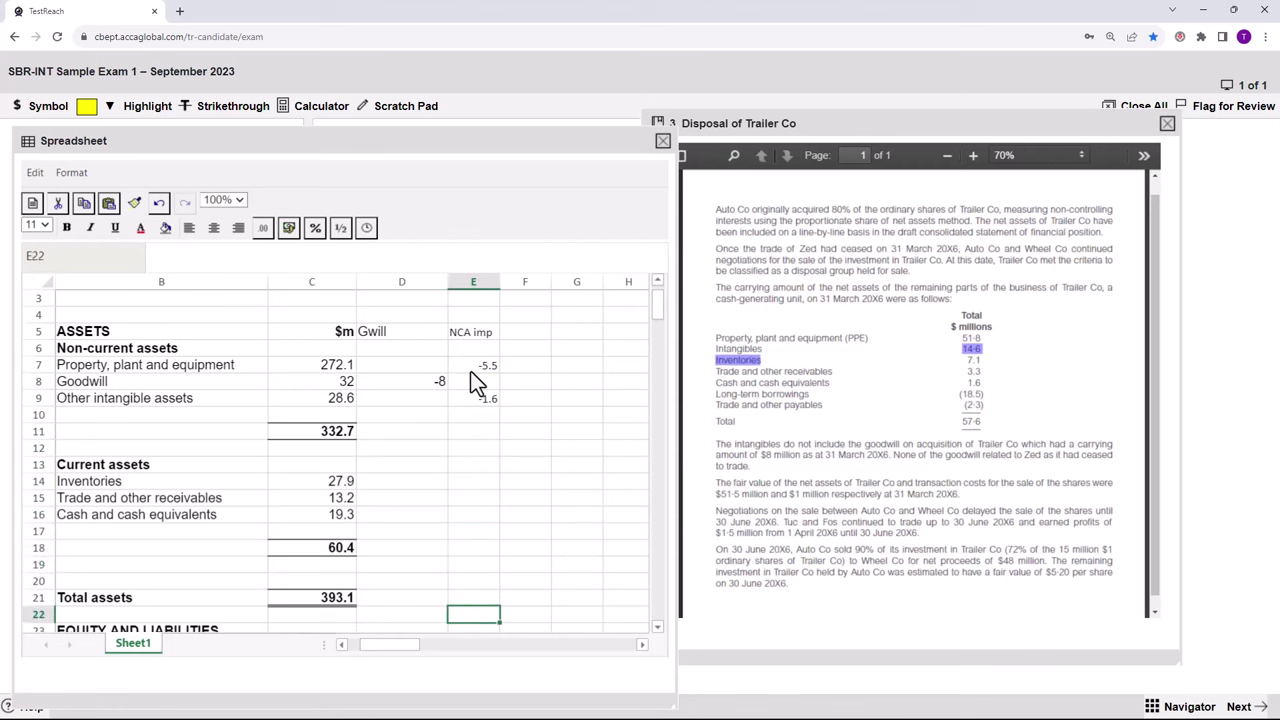
key(Down)
key(Down)
key(Down)
key(Down)
key(Down)
key(Down)
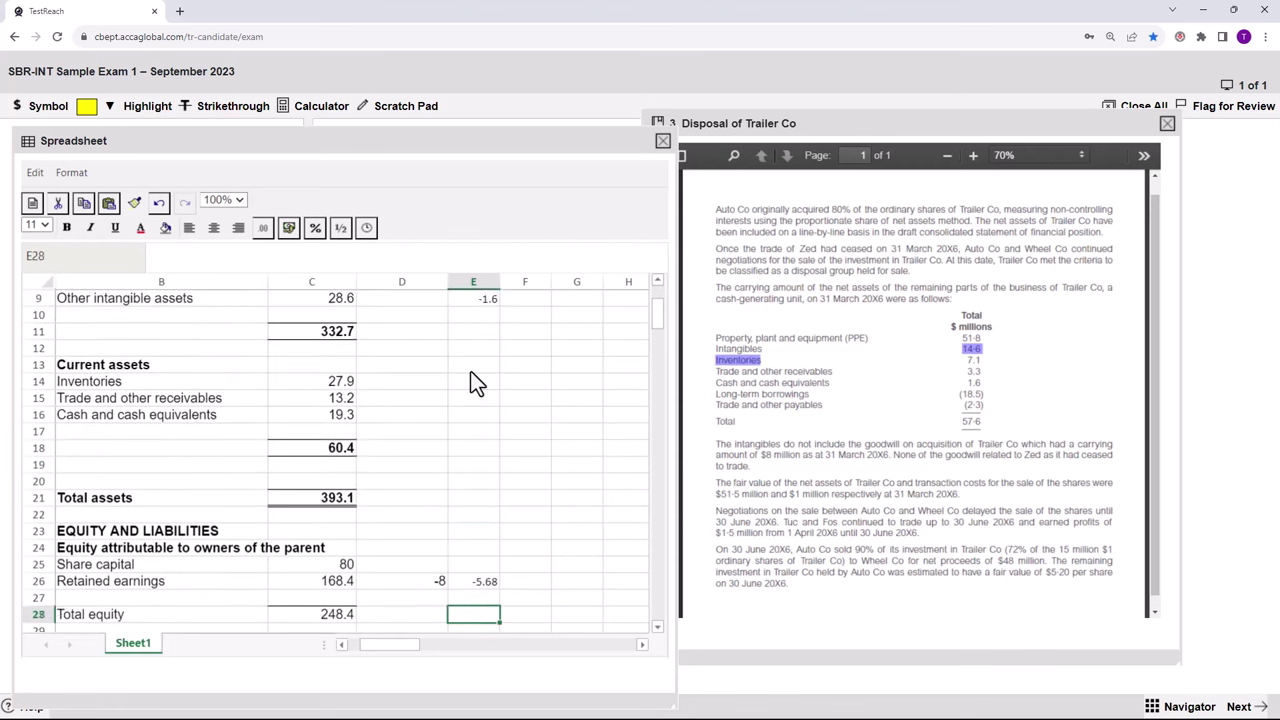
key(Down)
key(Down)
key(Down)
key(Down)
key(Down)
key(Down)
key(Down)
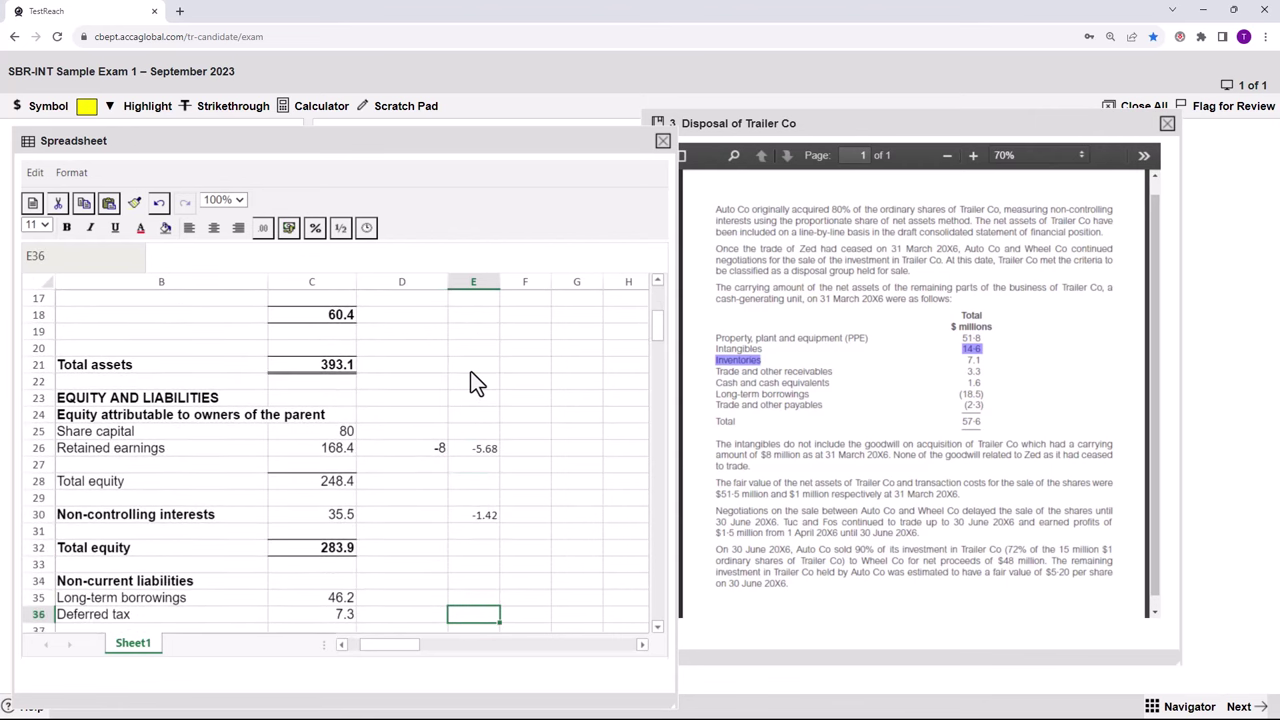
key(Down)
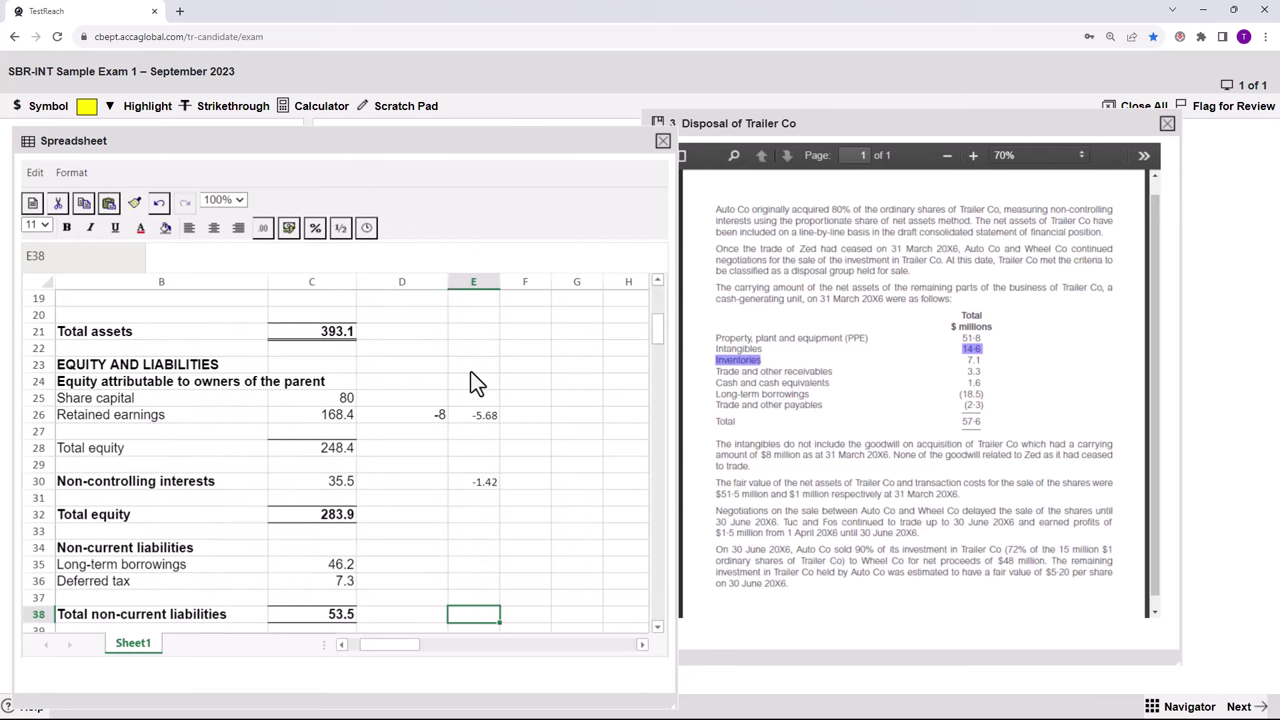
key(Down)
key(Down)
key(Down)
key(Down)
key(Down)
key(Down)
key(Down)
key(Down)
key(Down)
key(Down)
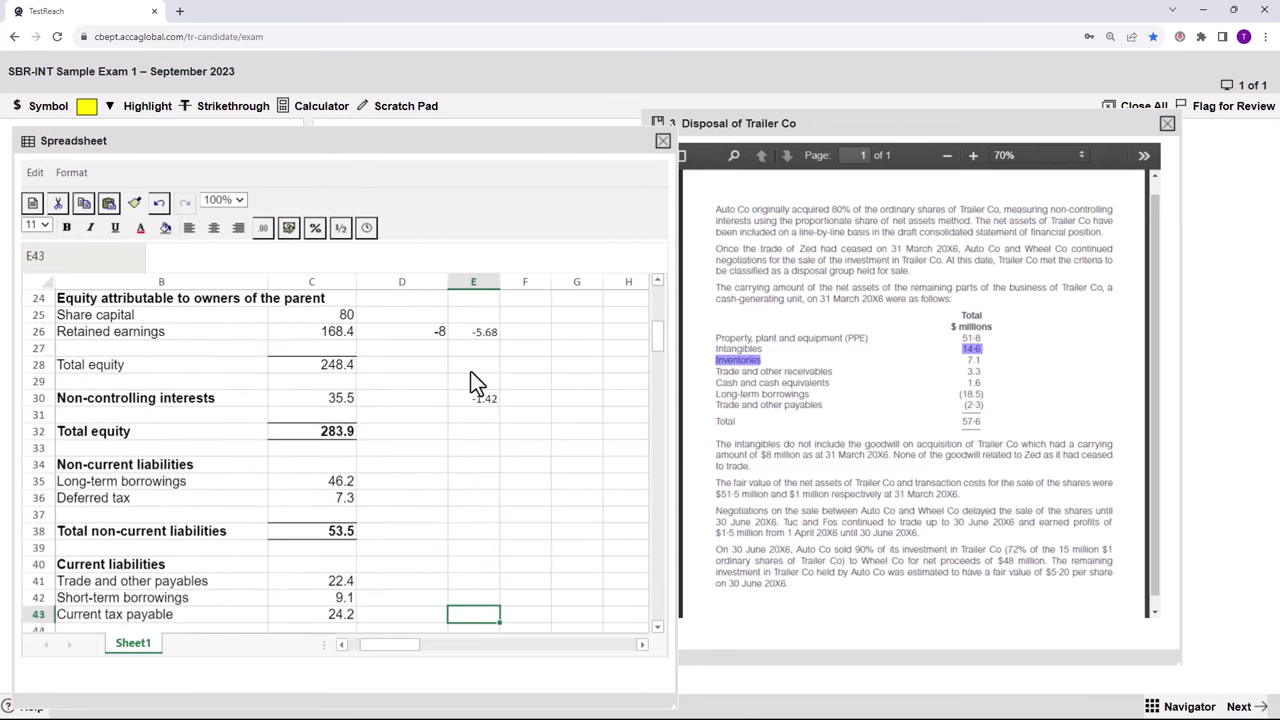
key(Down)
key(Down)
key(Down)
key(Down)
key(Down)
key(Down)
key(Down)
key(Down)
key(Down)
key(Down)
key(Down)
key(Down)
key(Down)
key(Down)
key(Down)
key(Down)
key(Down)
key(Down)
key(Down)
key(Down)
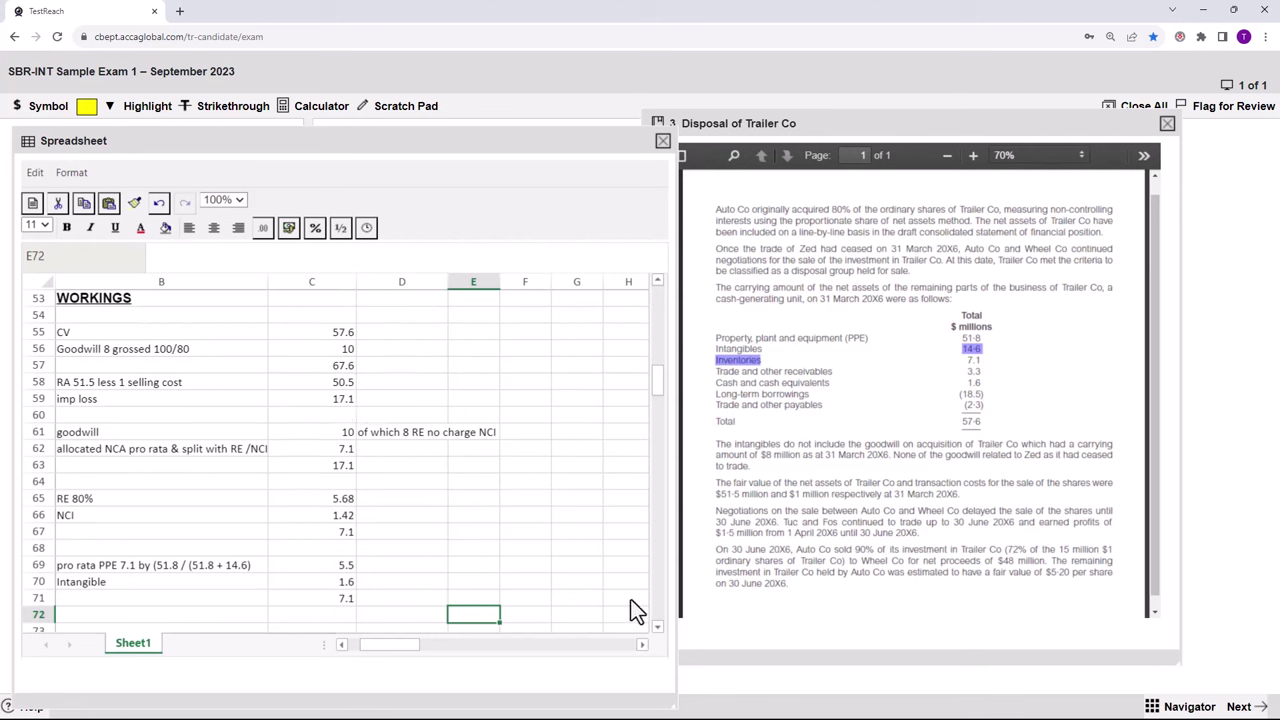
click(658, 628)
scroll(660, 640, down, 1)
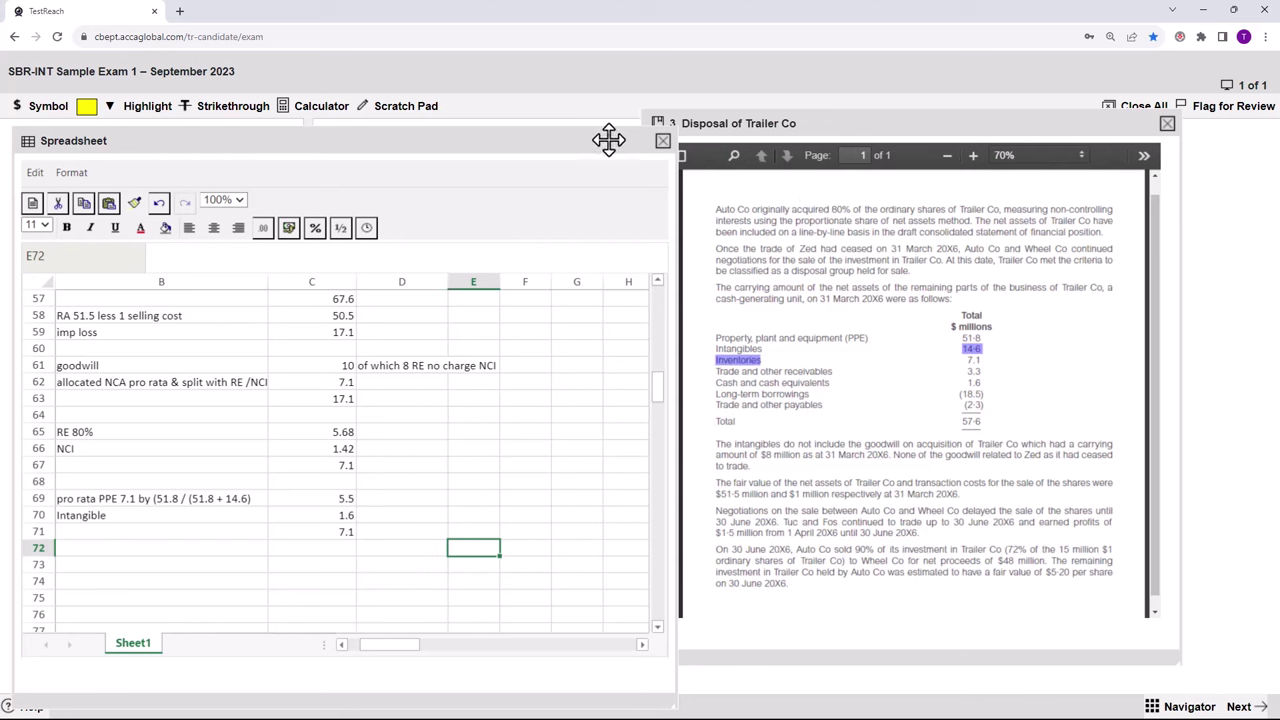
Close the exhibit and spreadsheet, and highlight the requirement on presenting Trailer Co's remaining net assets under IFRS 5 in the word processor.
click(1166, 124)
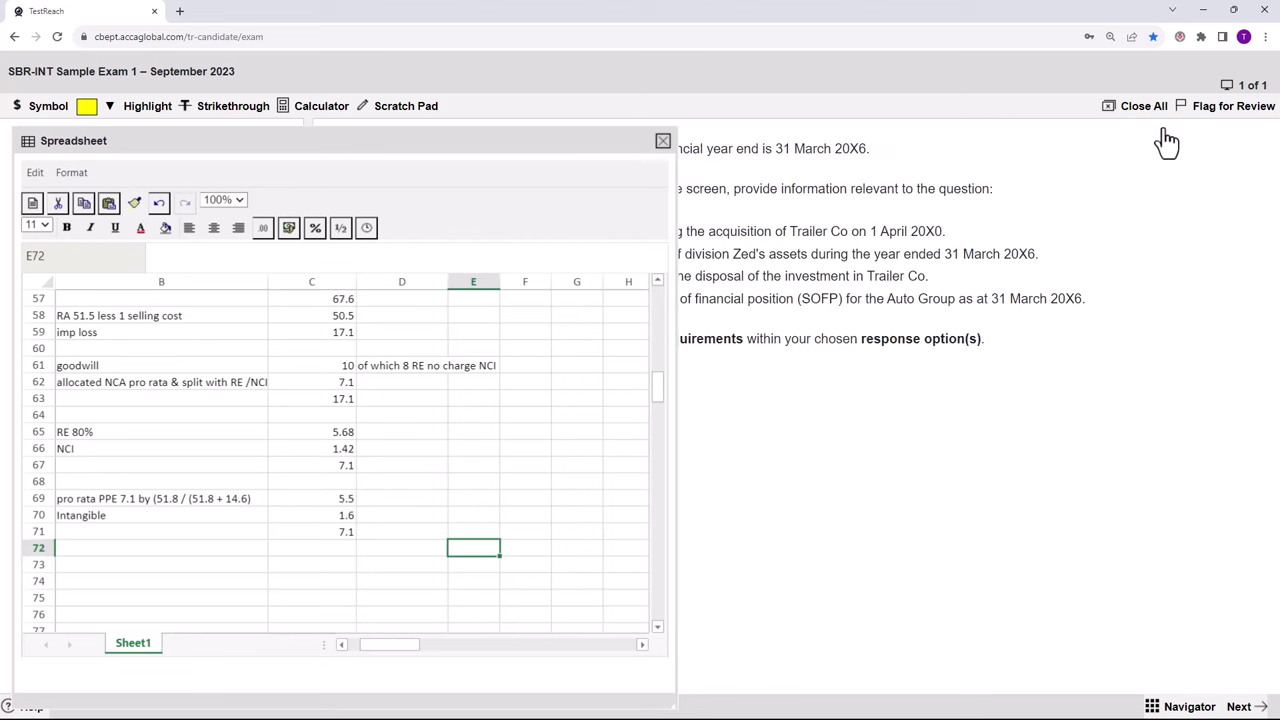
click(663, 142)
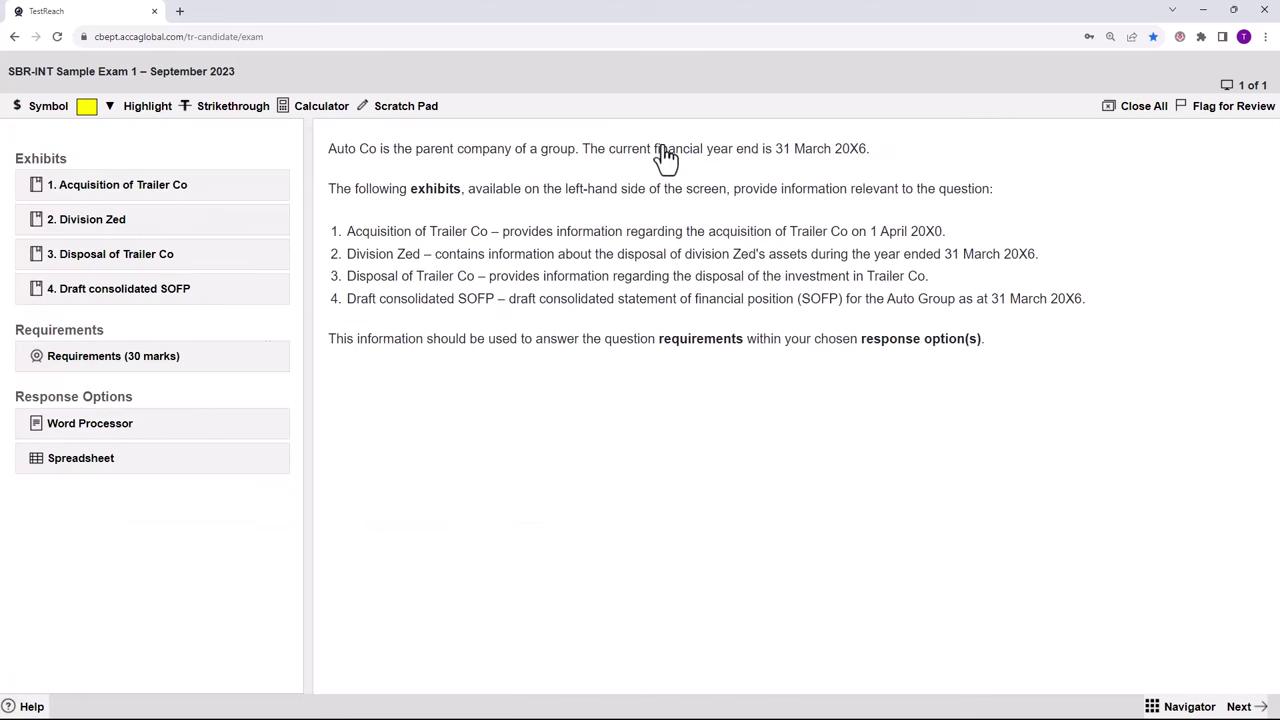
click(145, 432)
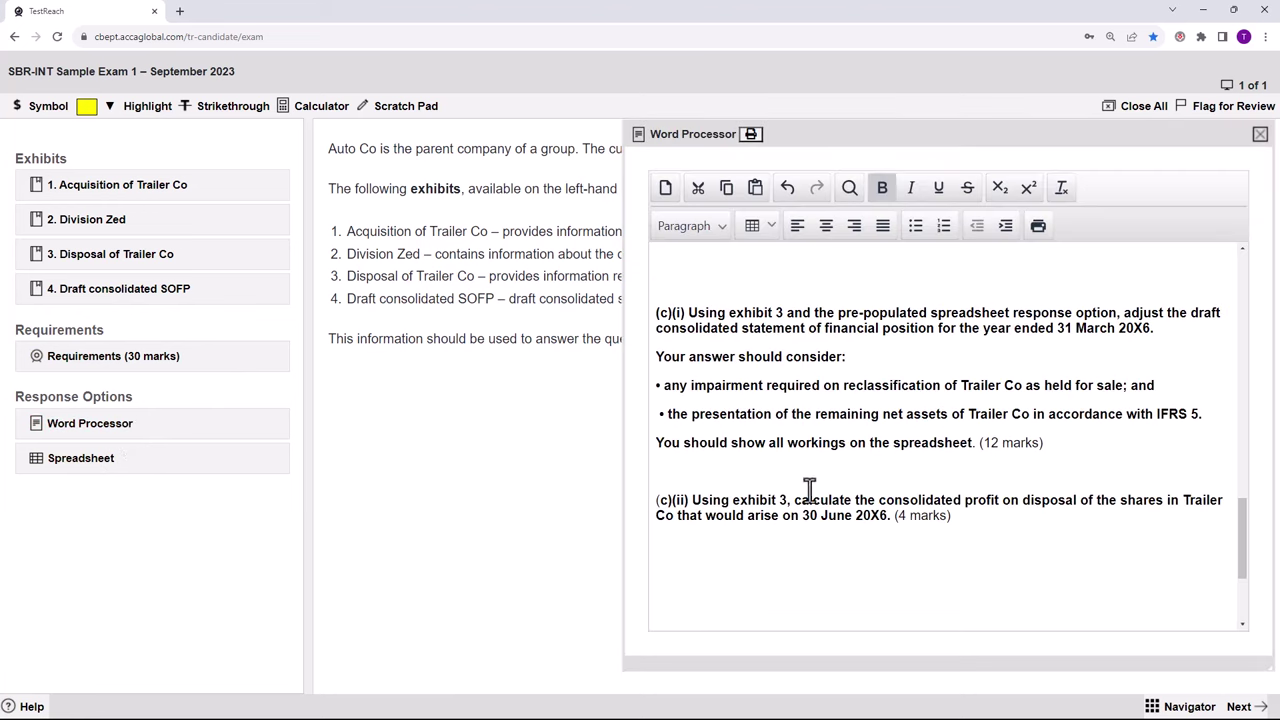
drag(665, 414, 1188, 420)
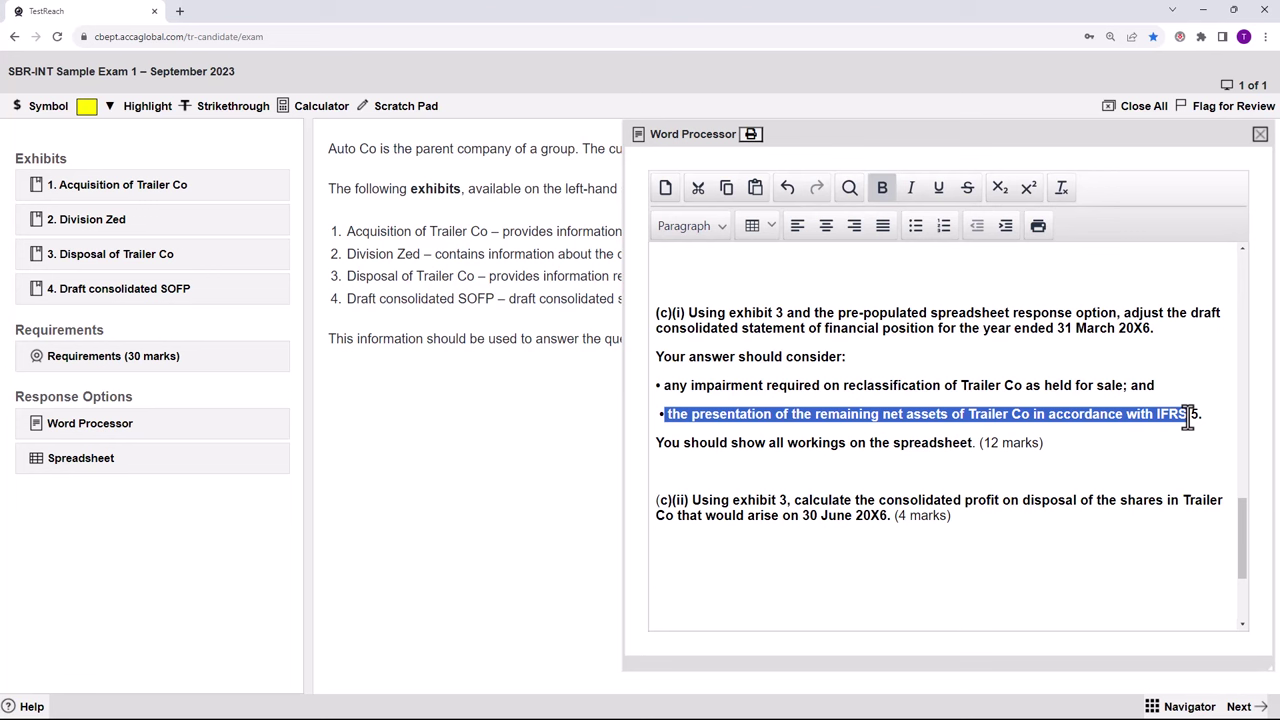
Reopen the spreadsheet and the Disposal of Trailer Co exhibit and arrange them side by side.
click(82, 460)
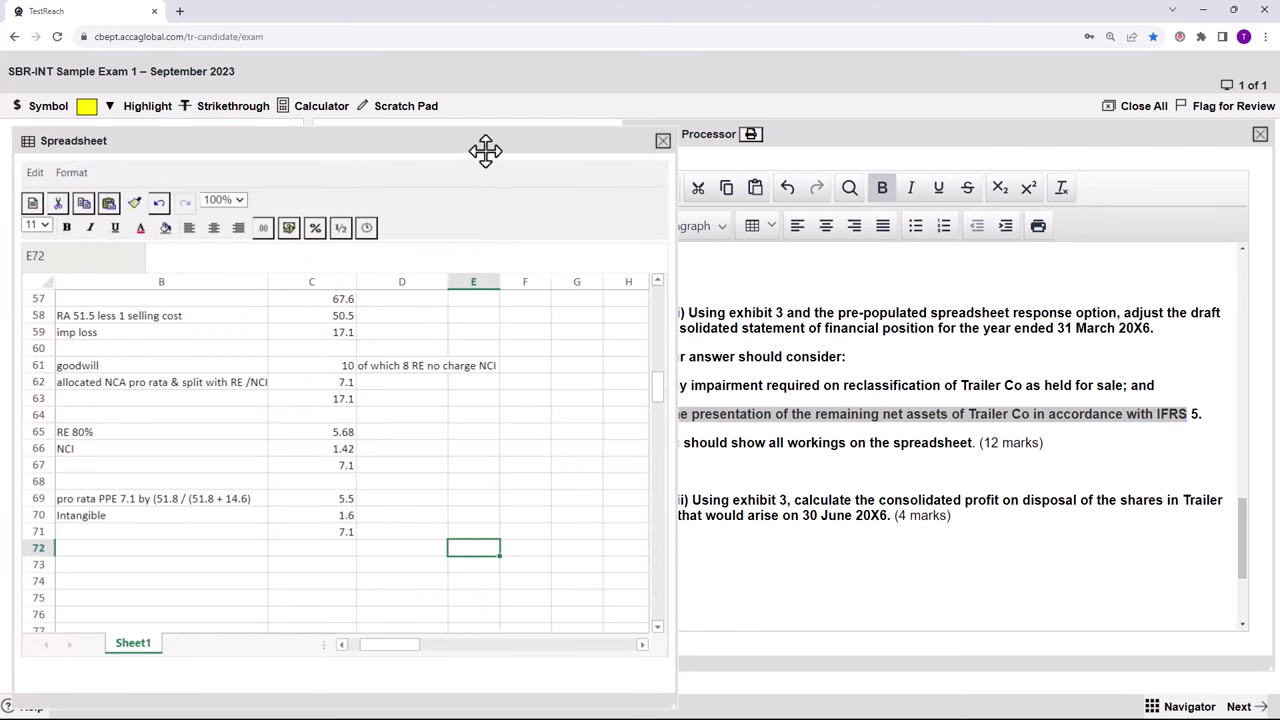
drag(480, 149, 849, 143)
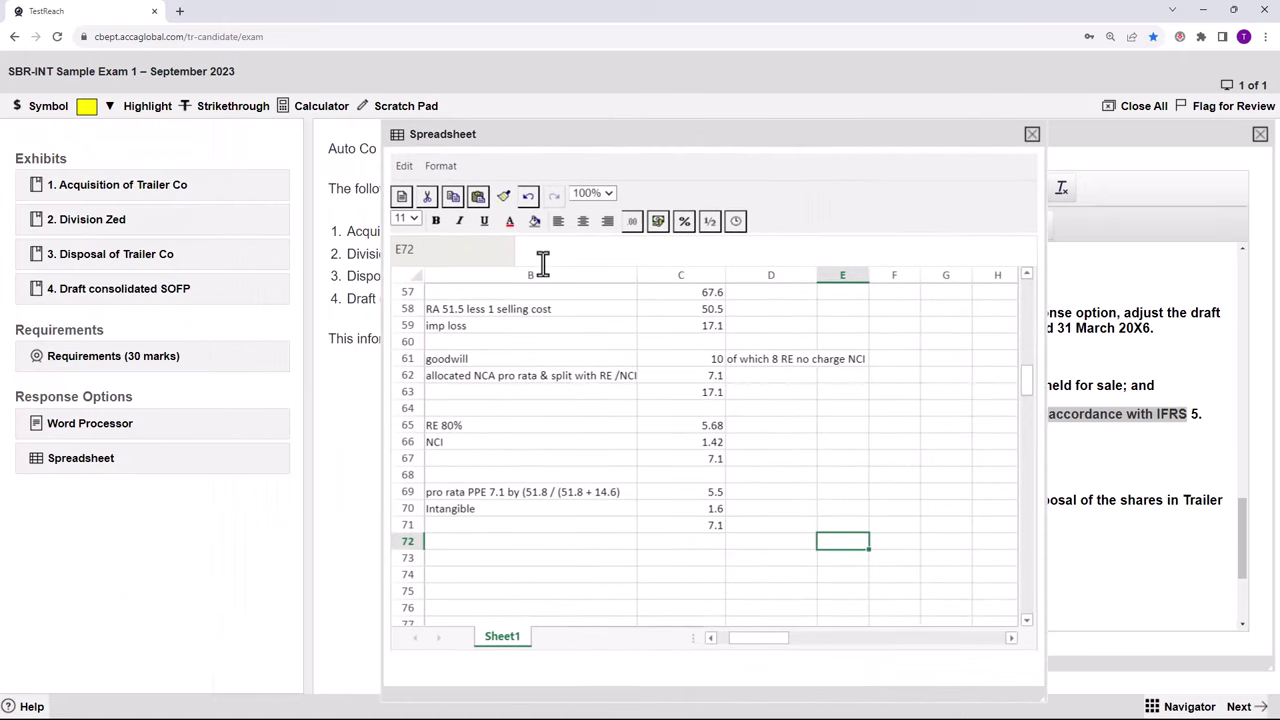
click(83, 268)
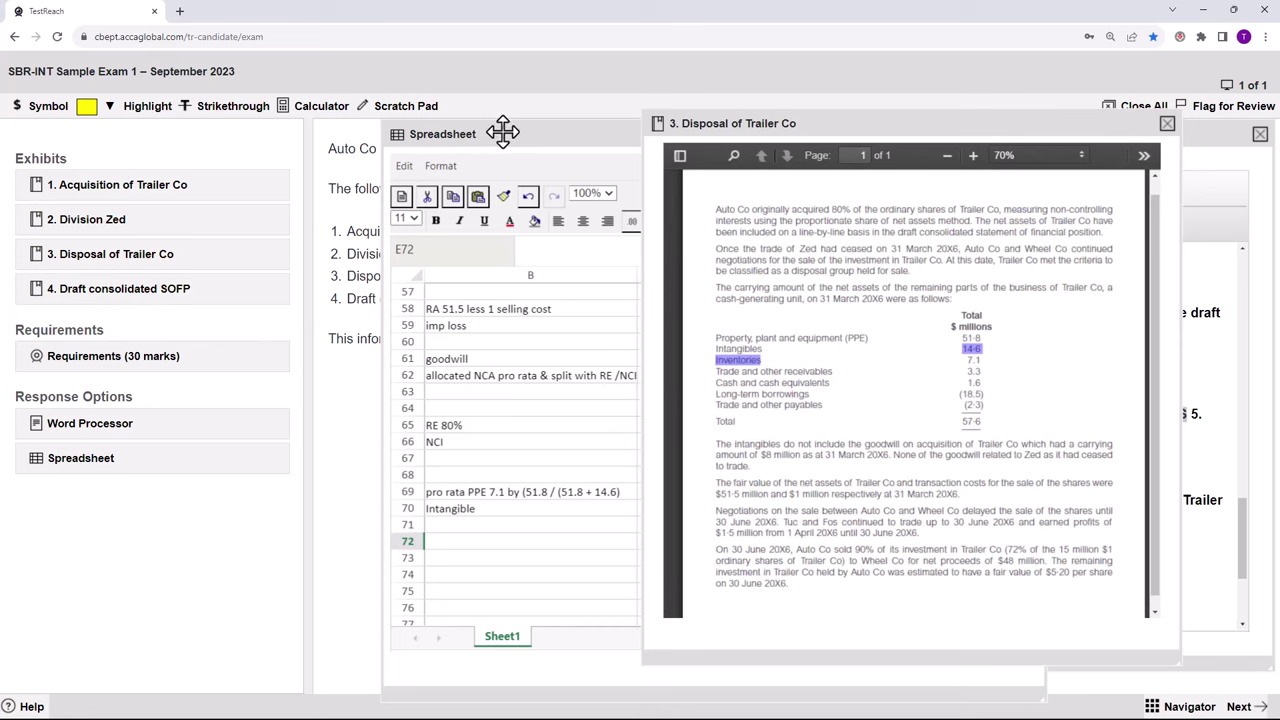
drag(503, 133, 134, 140)
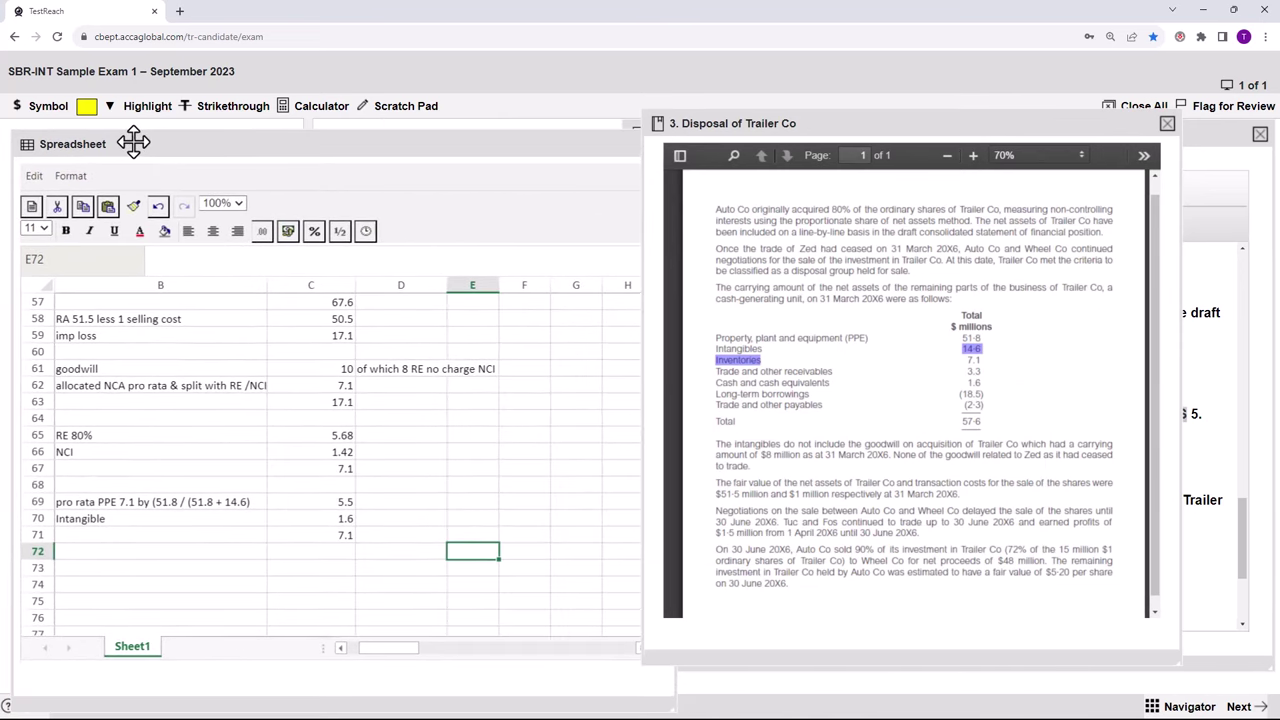
click(966, 378)
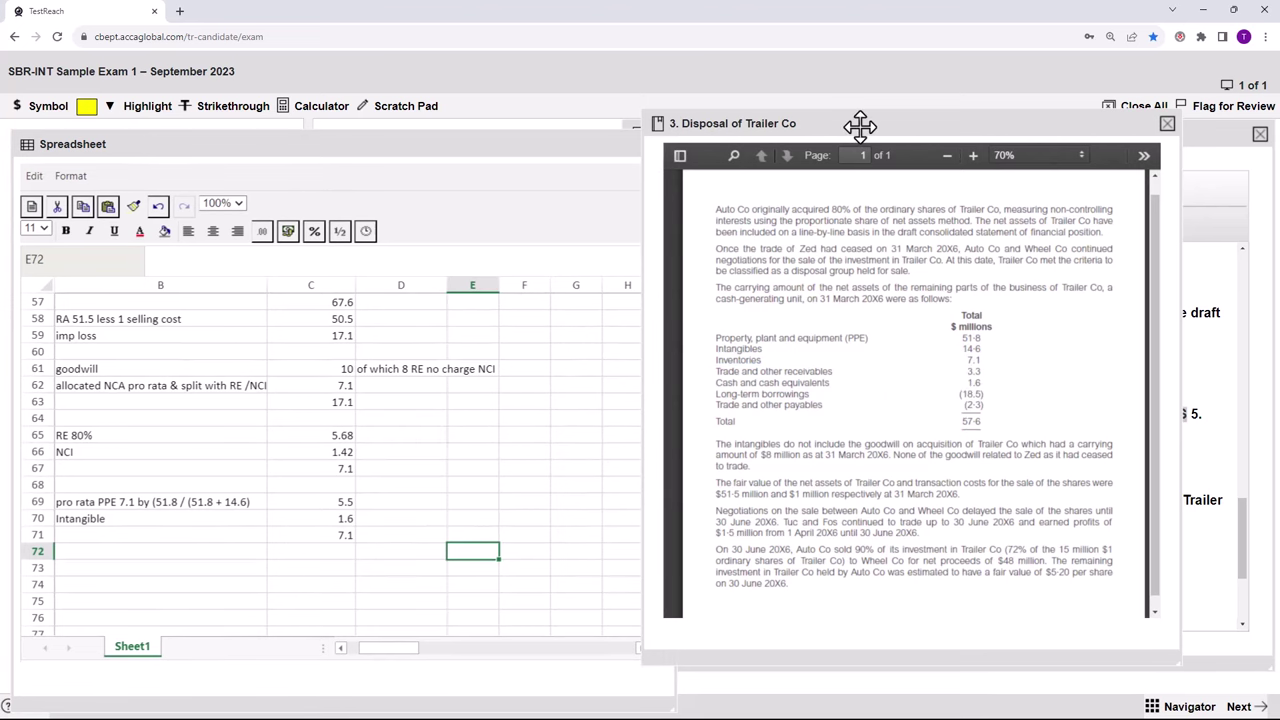
drag(861, 130, 921, 133)
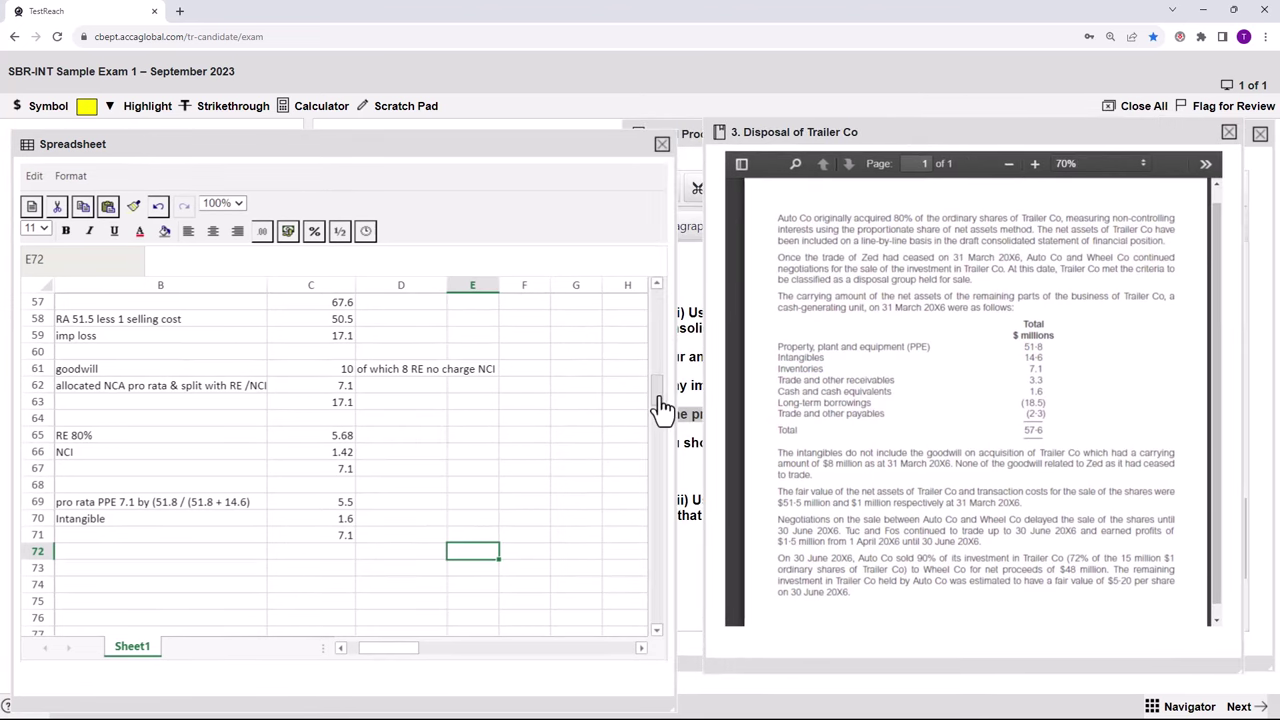
Add the heading "presntation" in F5, beside the NCA imp column of the statement of financial position.
drag(663, 406, 647, 312)
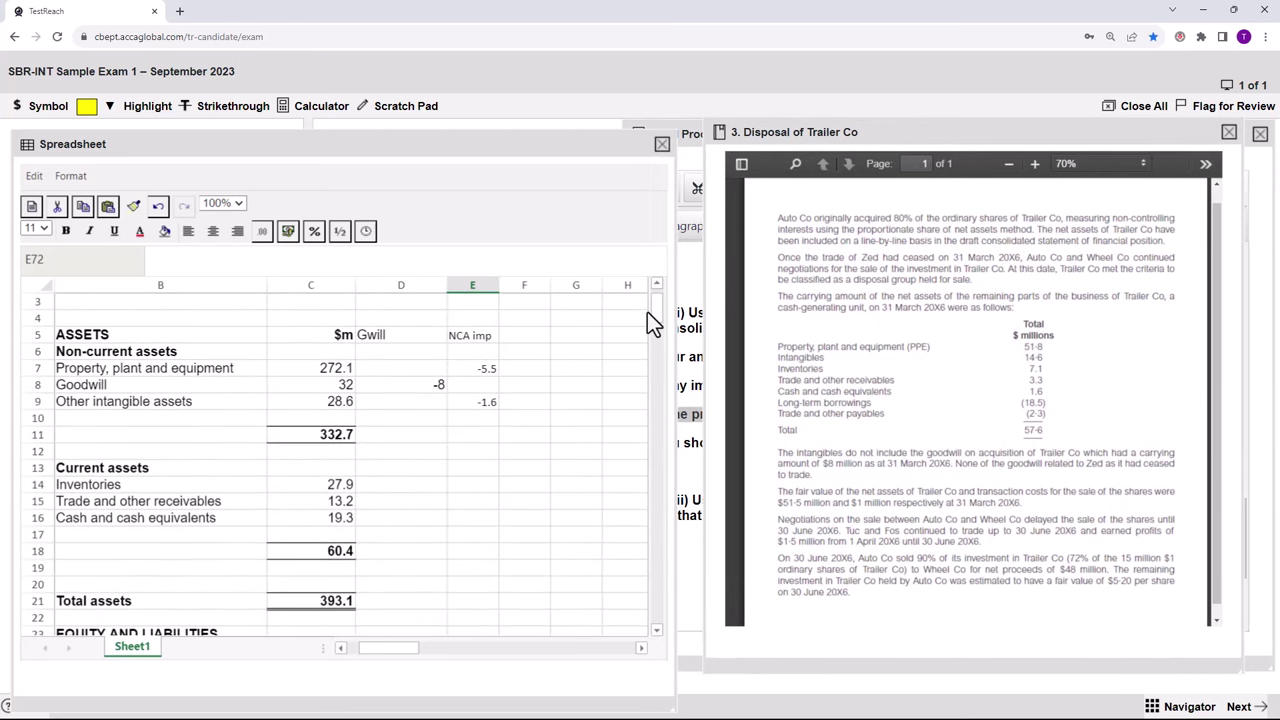
click(514, 335)
text(p)
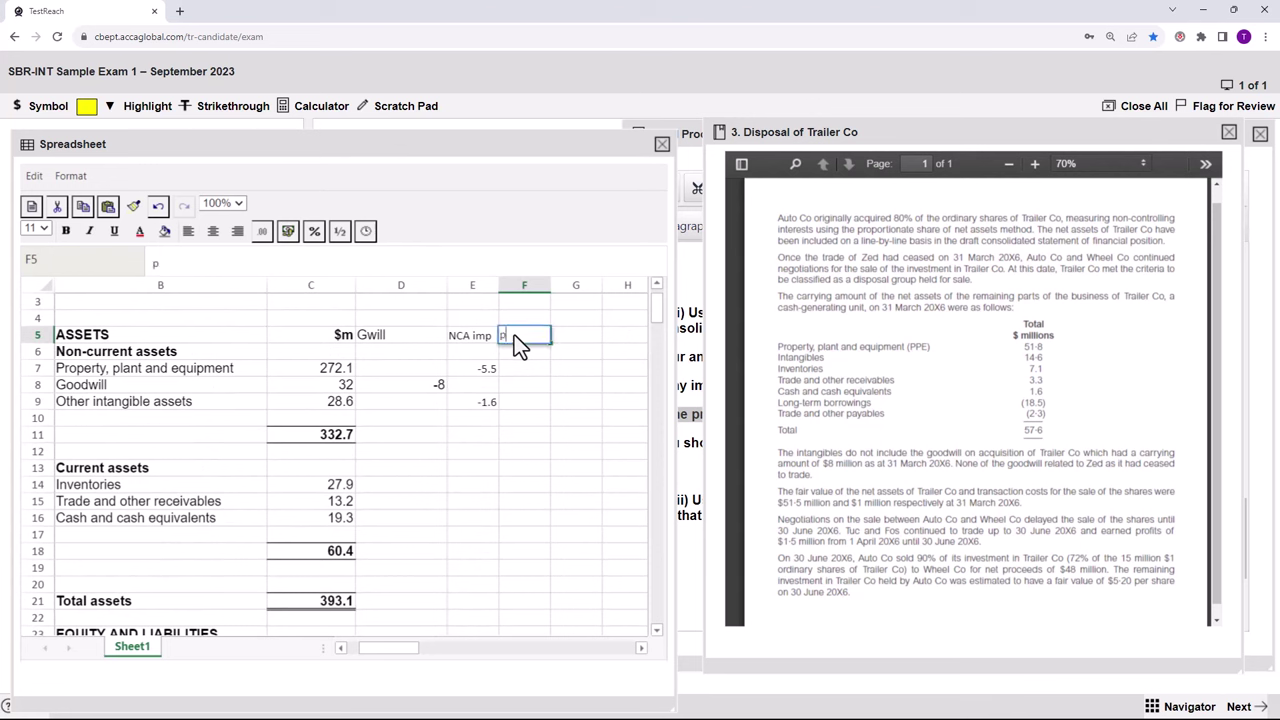
text(resntation)
In the presentation column, enter -7.1 for inventories, -3.3 for trade and other receivables, and -1.6 for cash and cash equivalents.
click(518, 485)
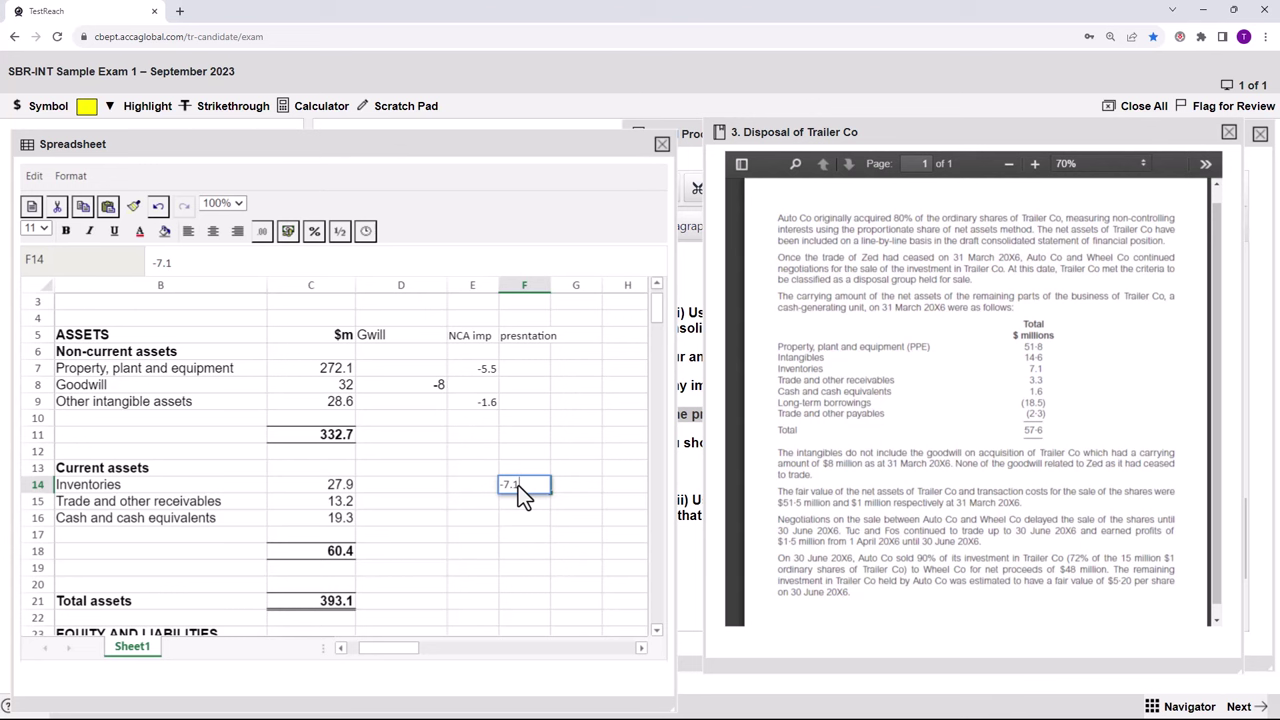
key(Return)
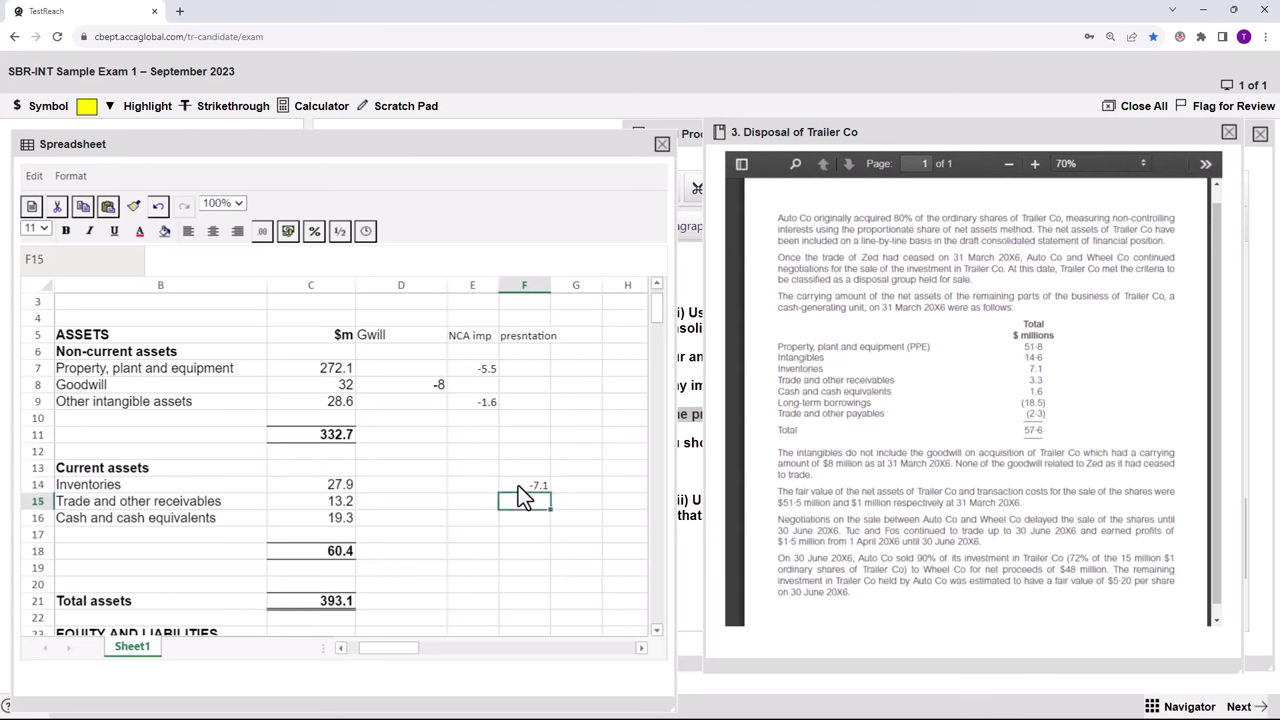
text(3.3)
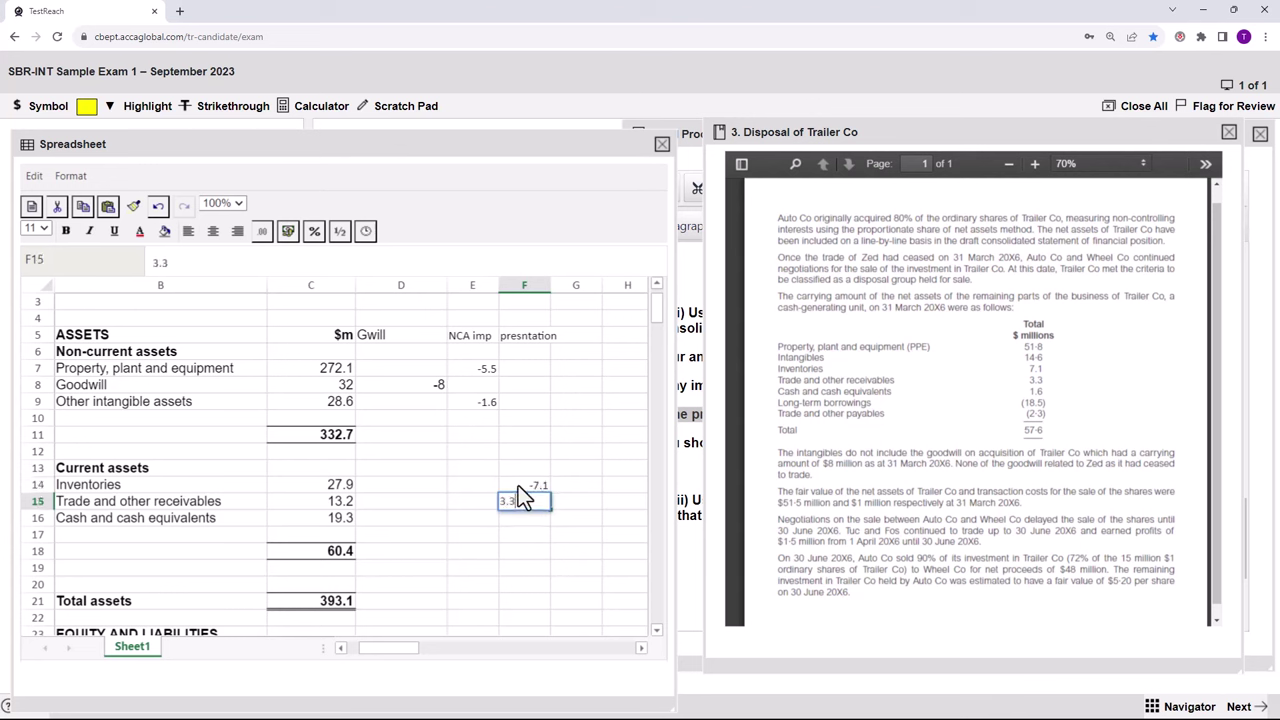
key(BackSpace)
key(BackSpace)
key(BackSpace)
text(-3.3)
key(Return)
text(-)
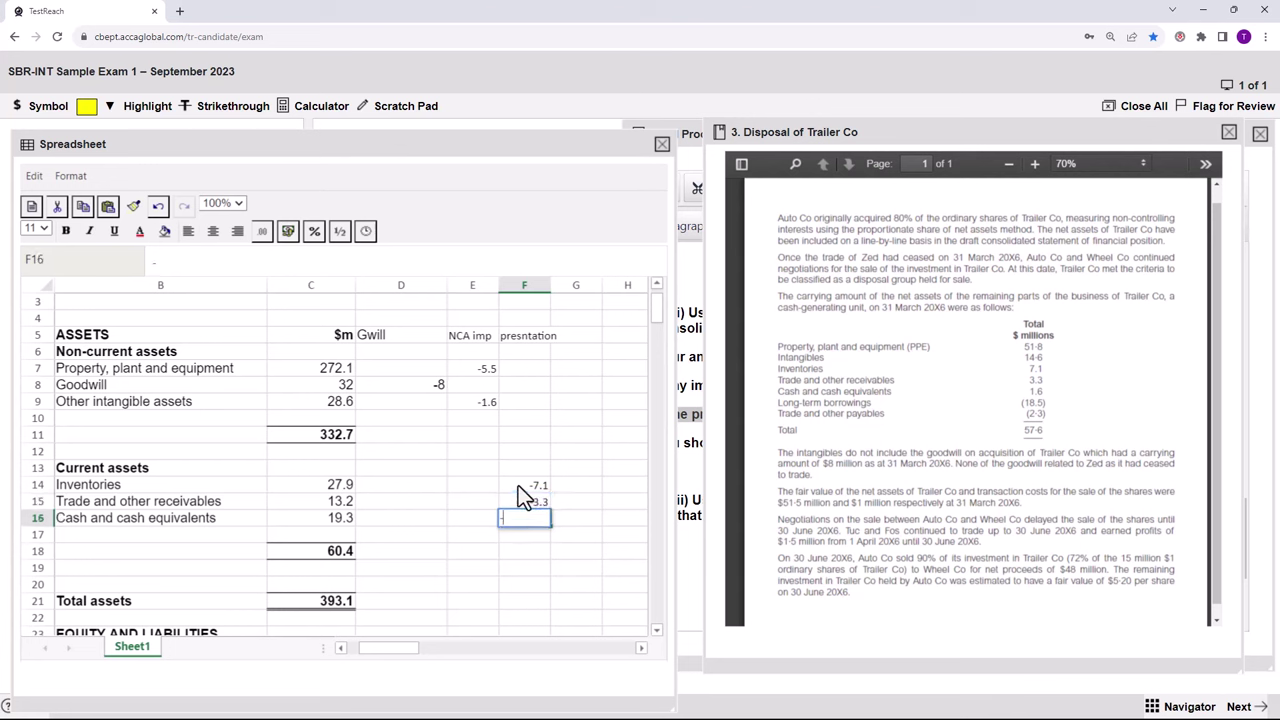
text(1.6)
click(562, 496)
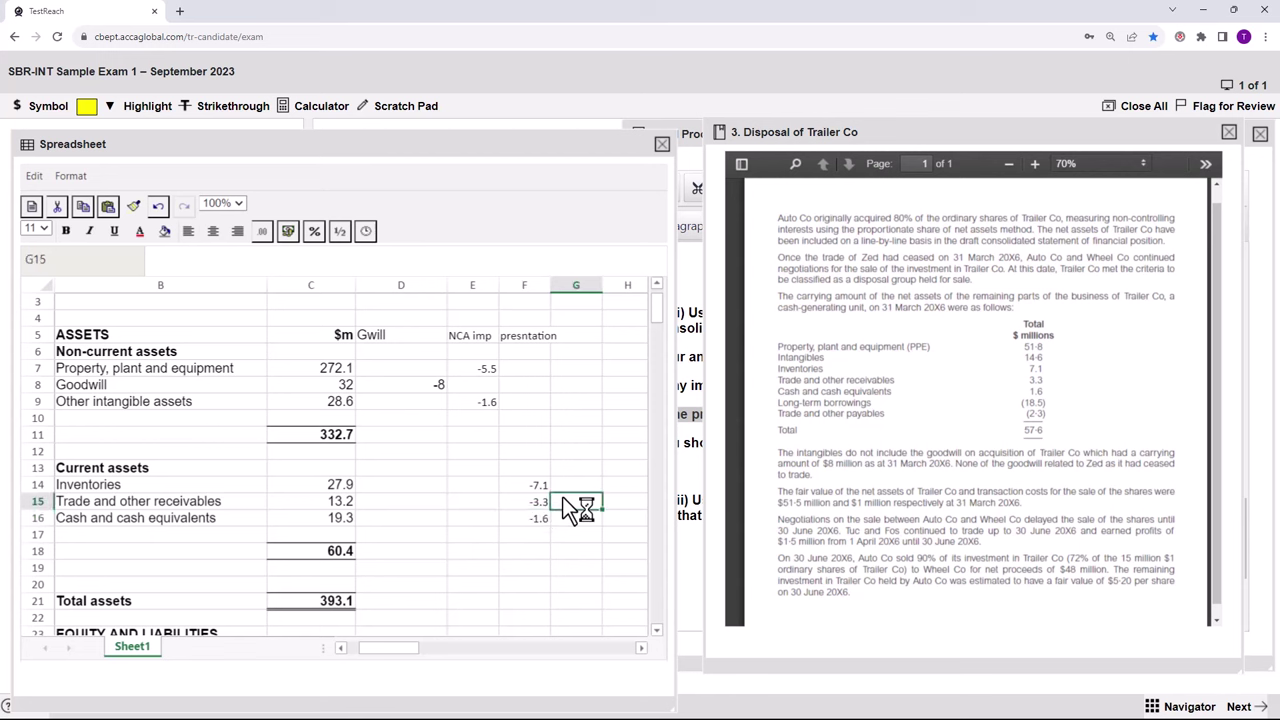
Add the row label "Disposal asset W3" in B19, between the current assets total and total assets.
scroll(249, 568, down, 1)
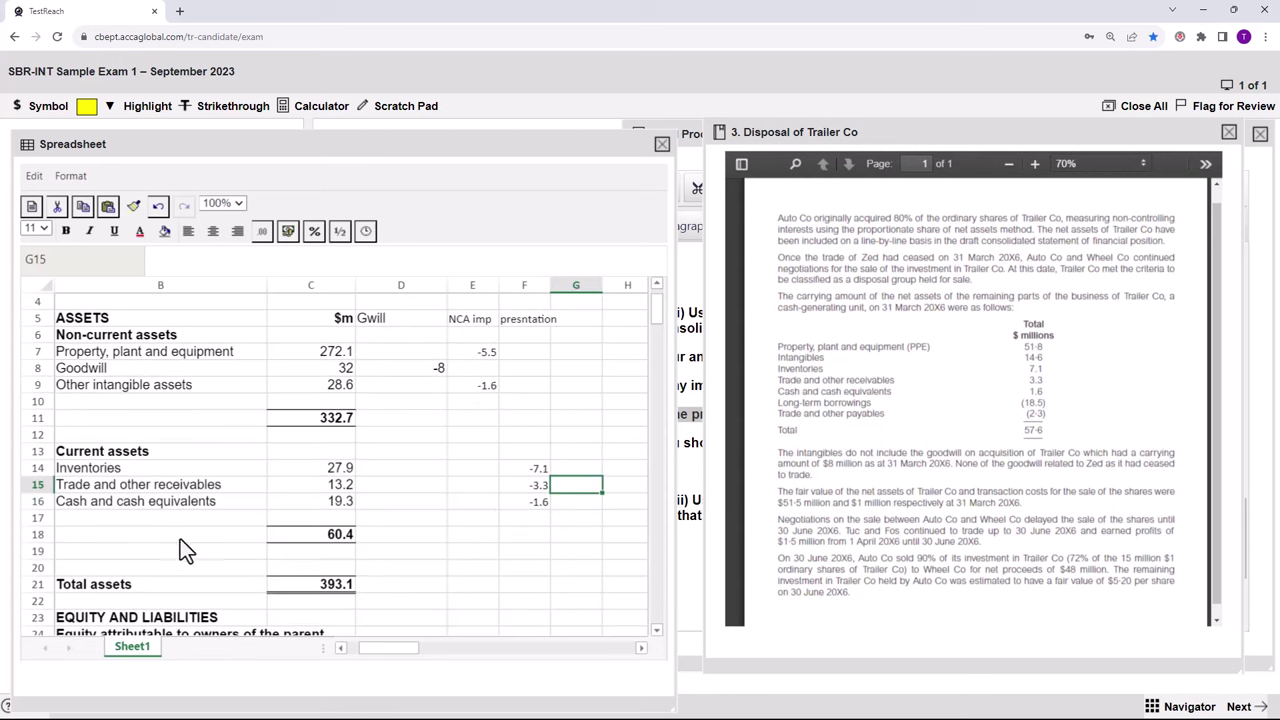
click(108, 553)
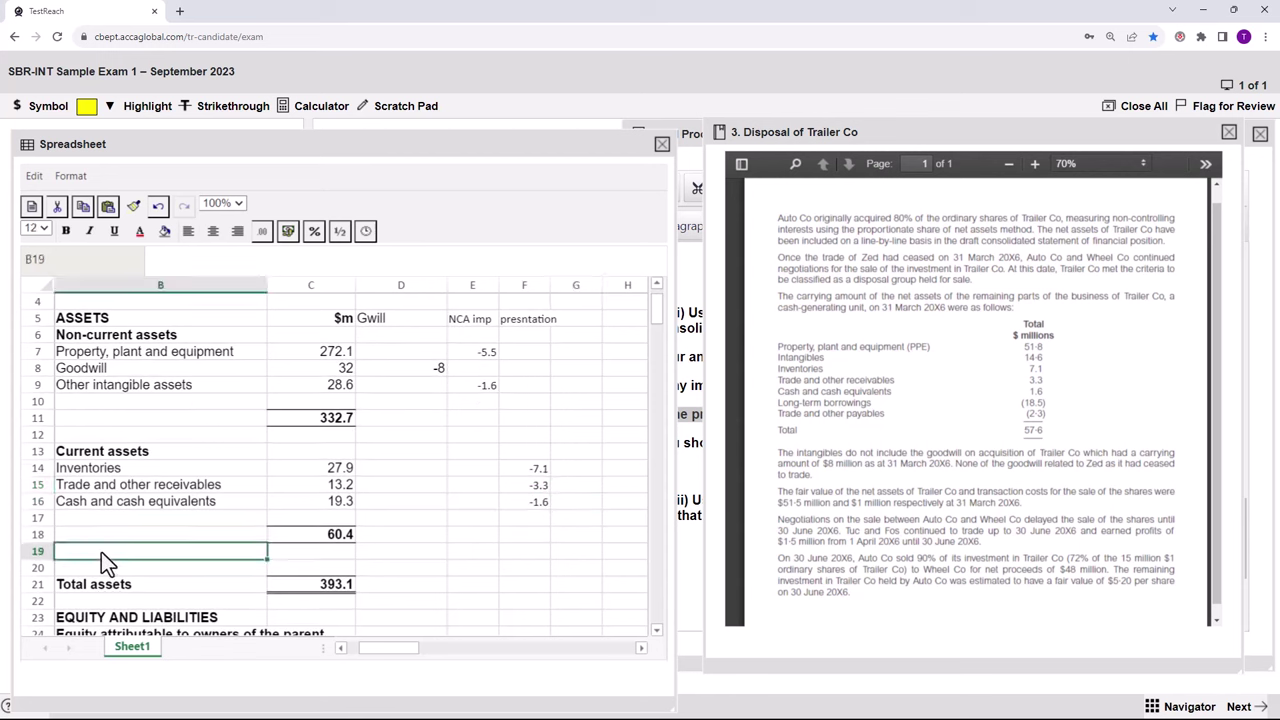
text(Dispo)
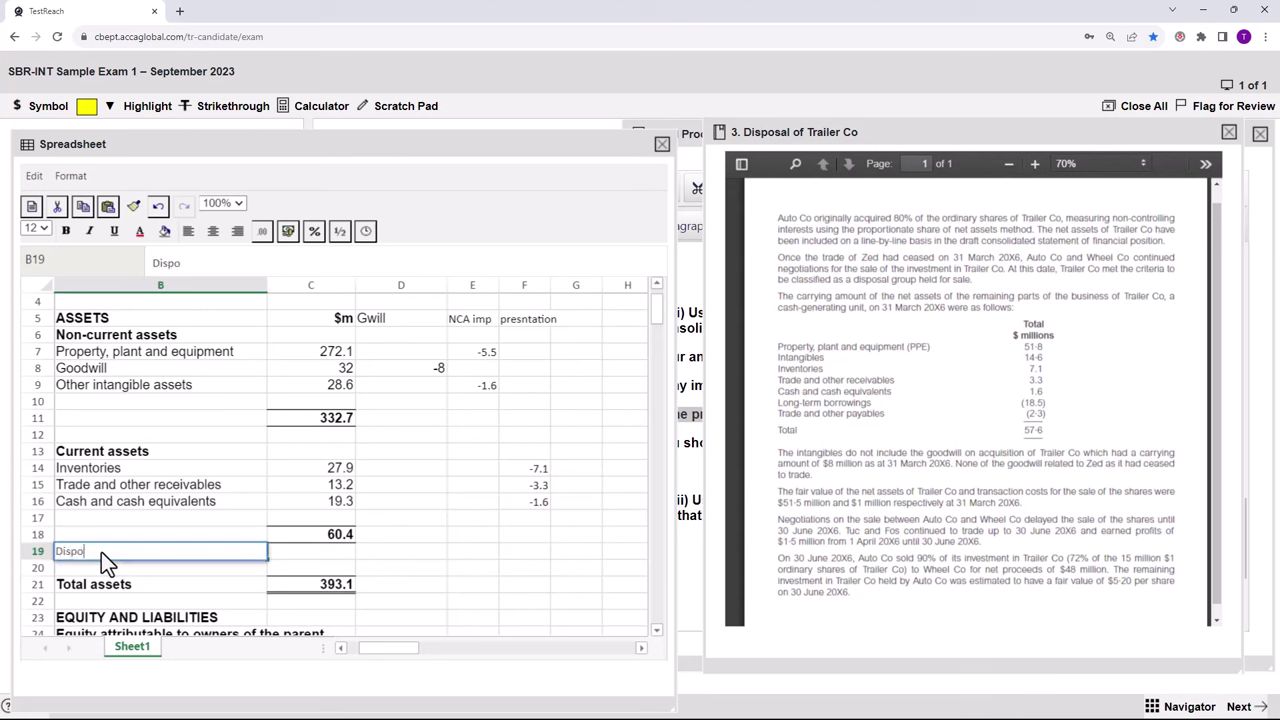
text(sal asset W3)
click(397, 555)
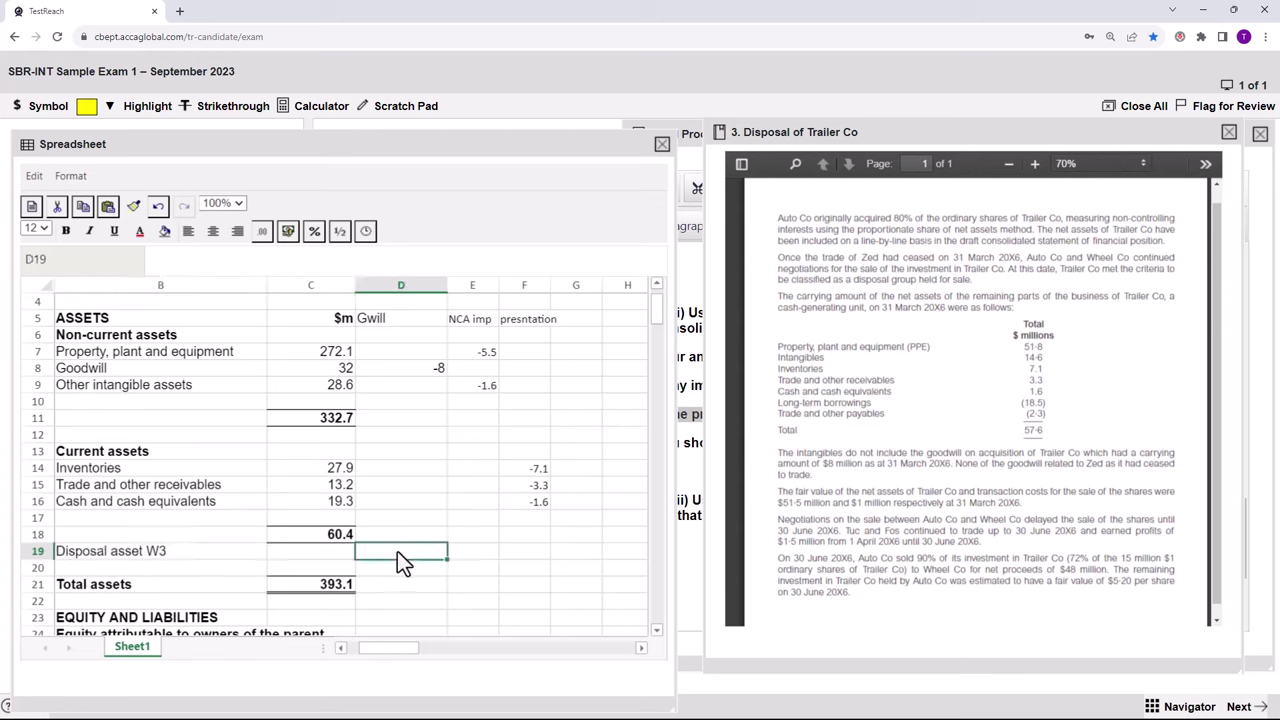
Label the impairment loss calculation W1 in B54, directly beneath the WORKINGS heading.
scroll(397, 553, down, 6)
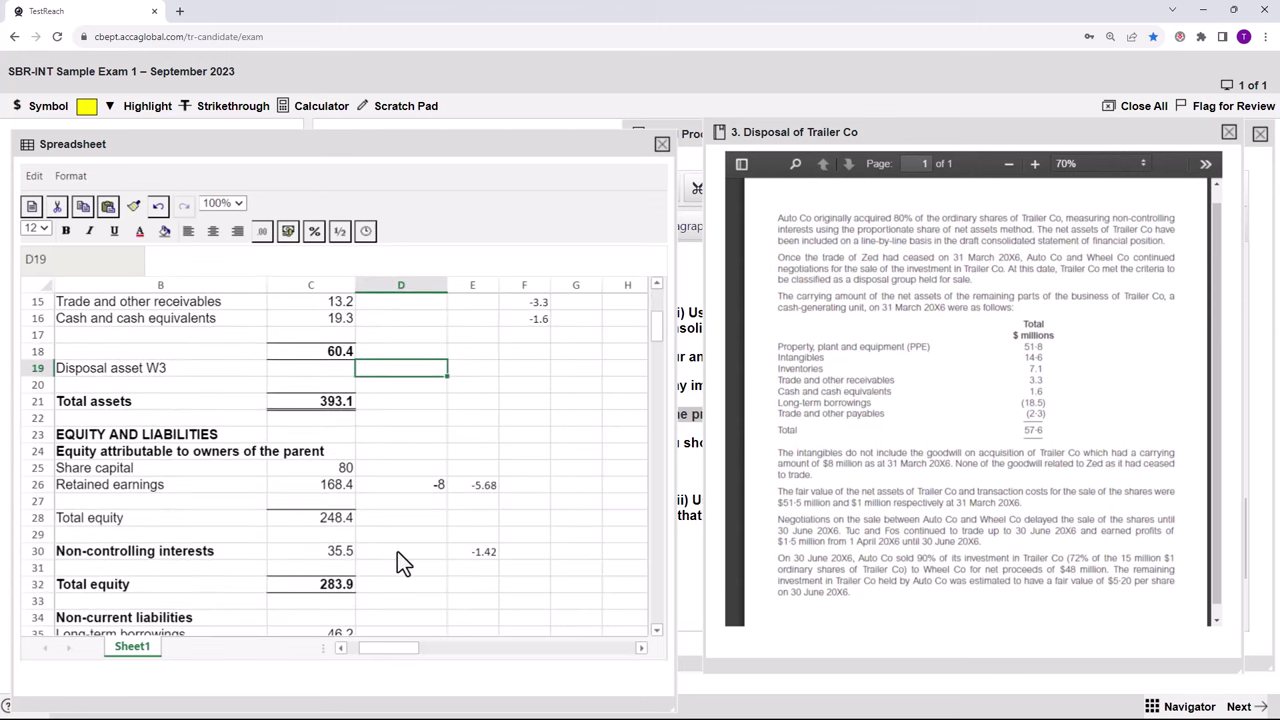
scroll(397, 553, down, 9)
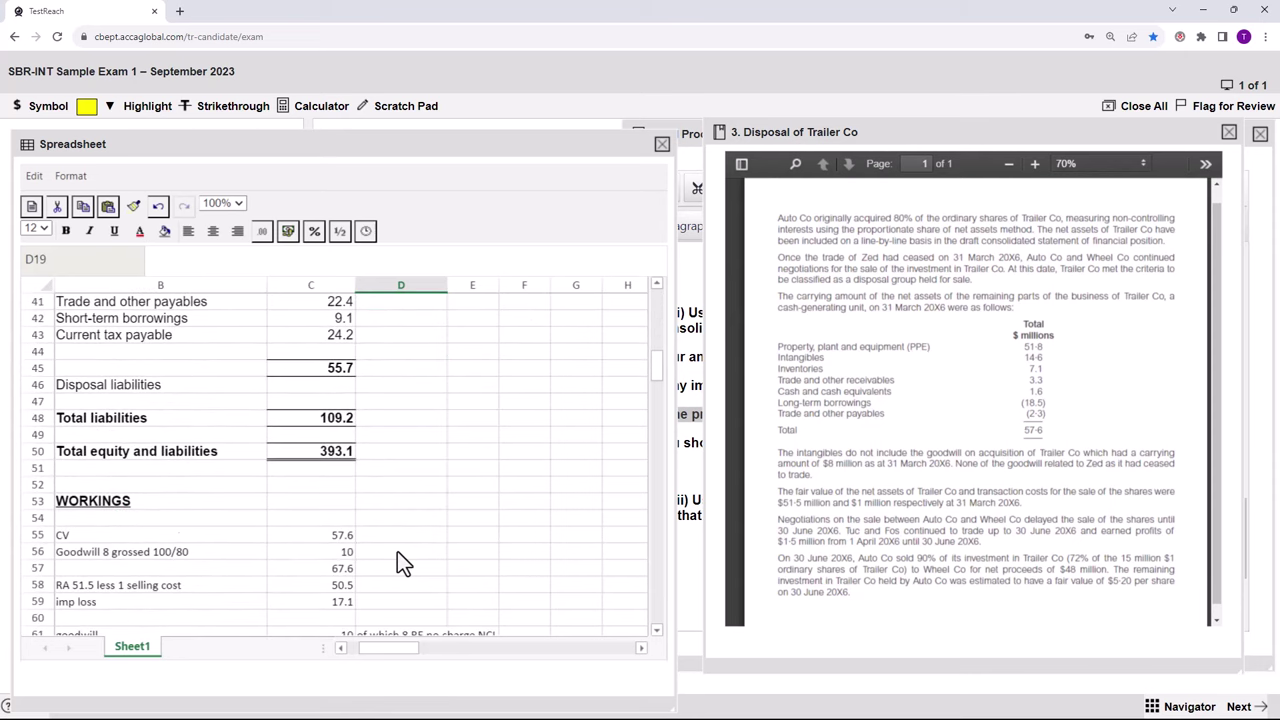
scroll(397, 563, down, 1)
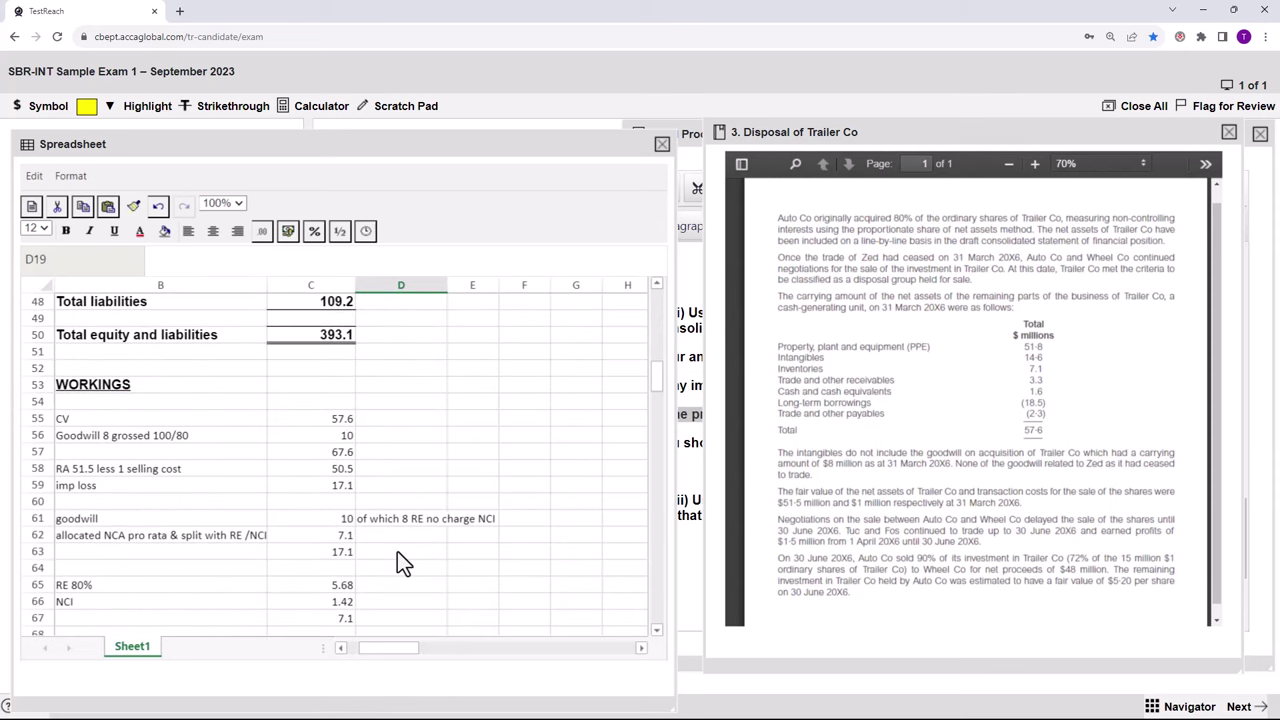
click(83, 403)
text(W1)
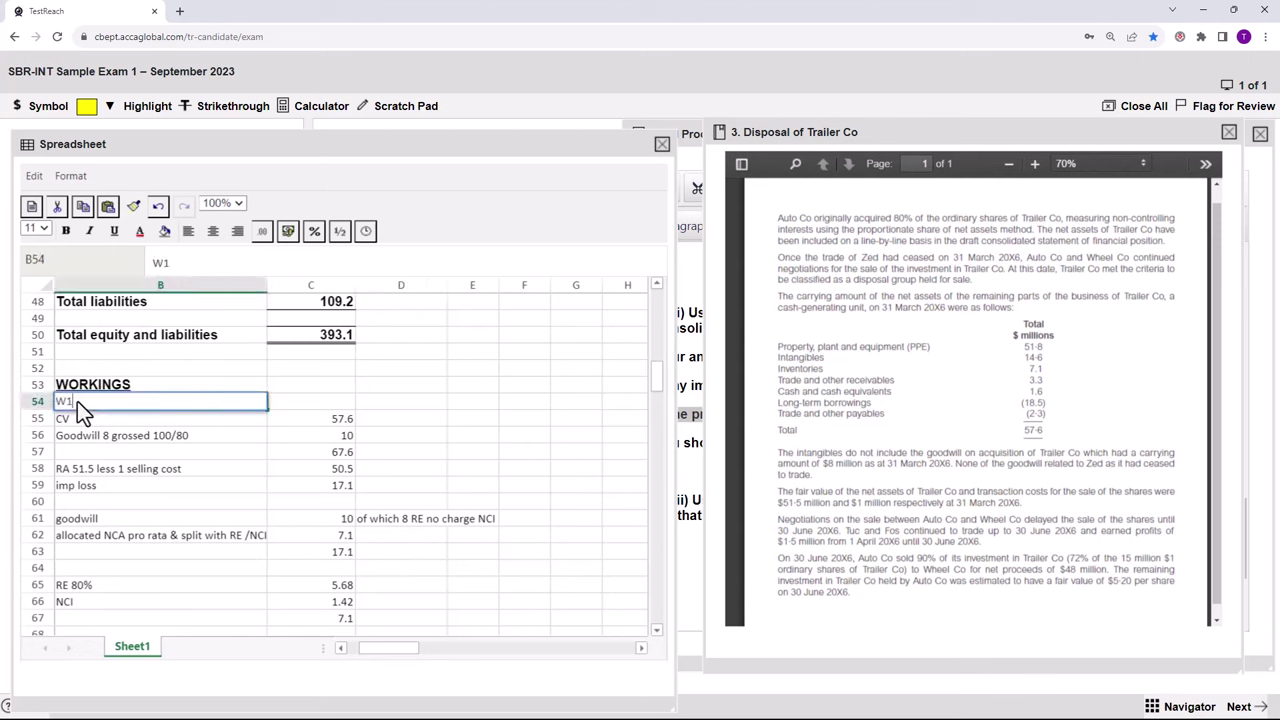
scroll(199, 553, down, 6)
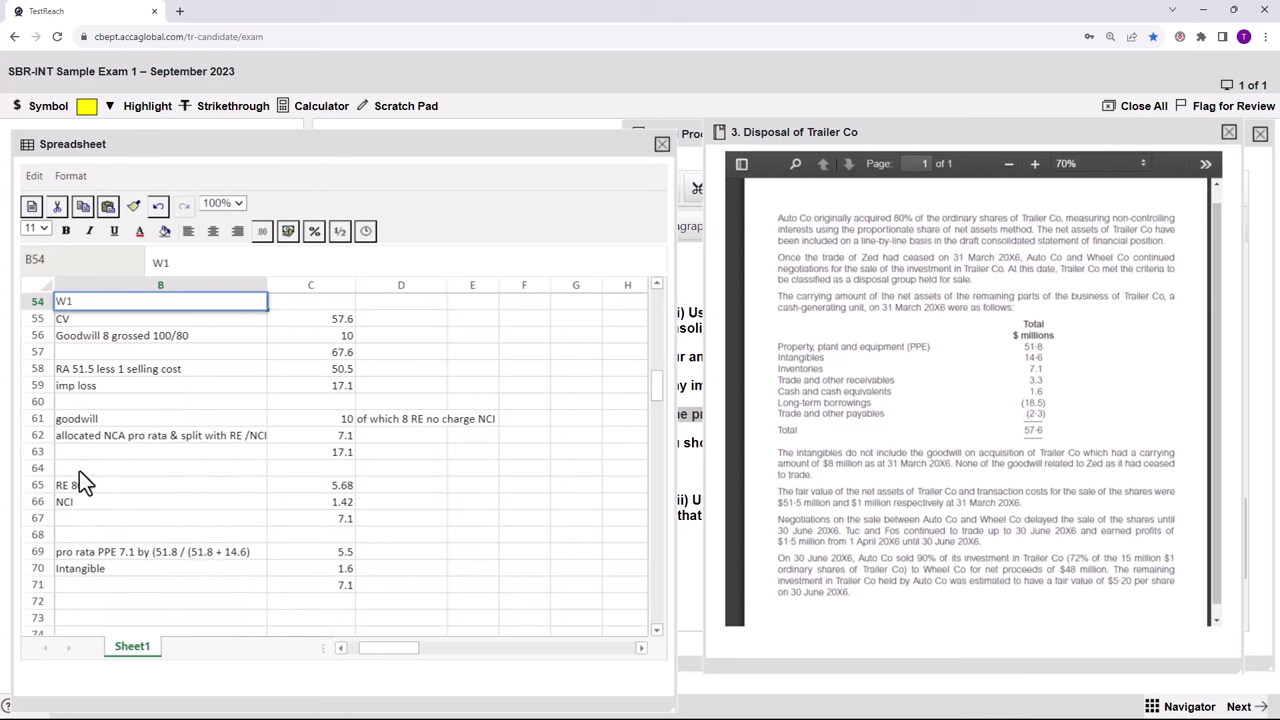
Label the RE and NCI split W2 in B64 and add the heading "W3 disoposal" in B73, below the existing workings.
click(71, 470)
text(W2)
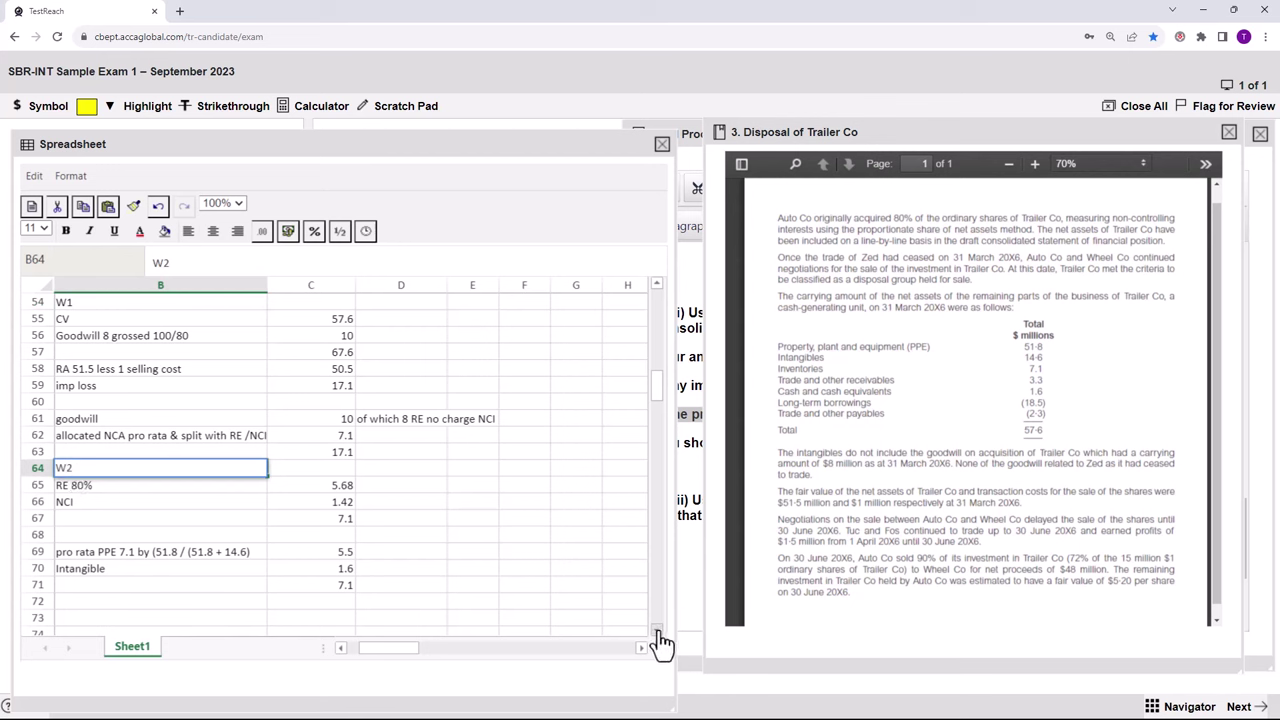
scroll(657, 632, down, 5)
scroll(657, 632, down, 2)
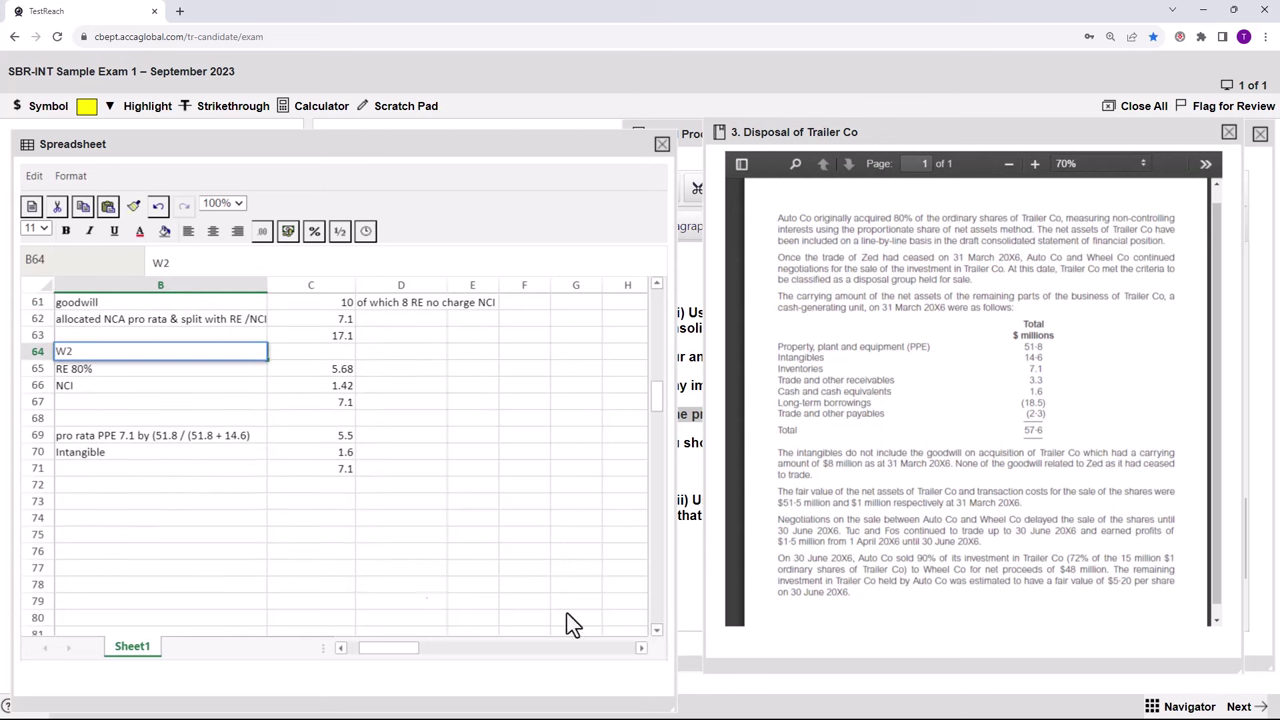
click(90, 508)
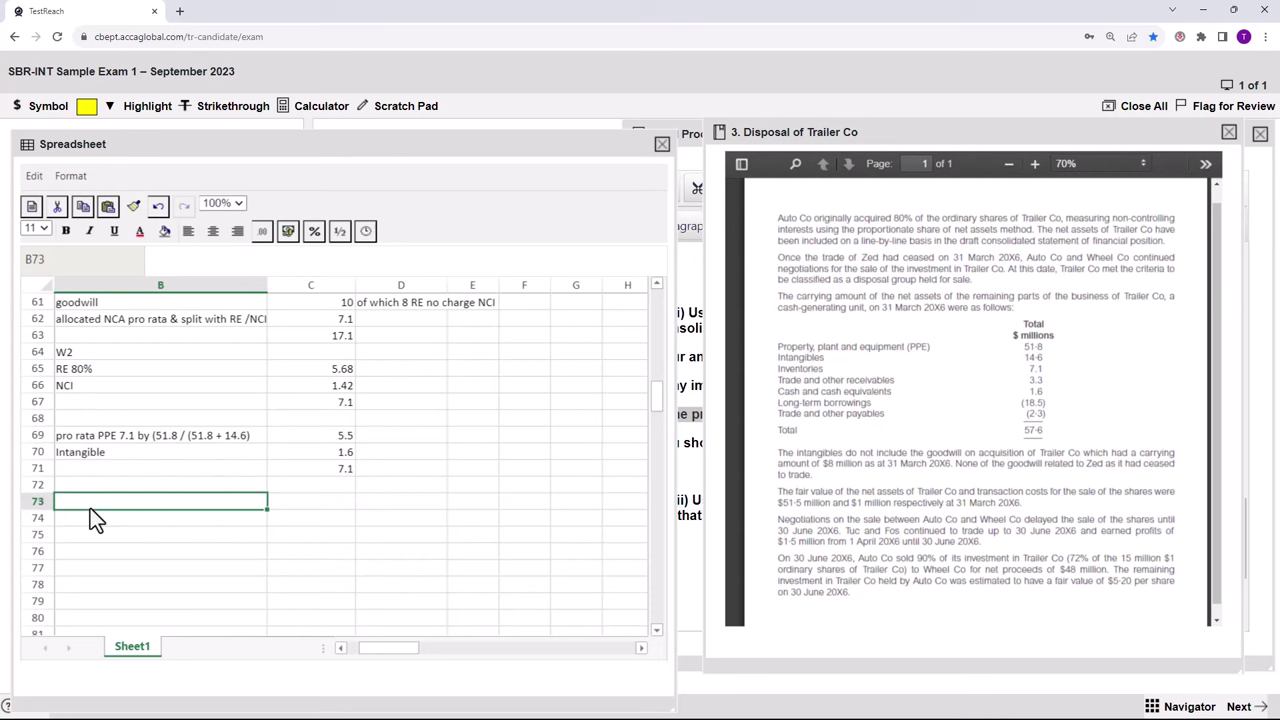
text(W3 d)
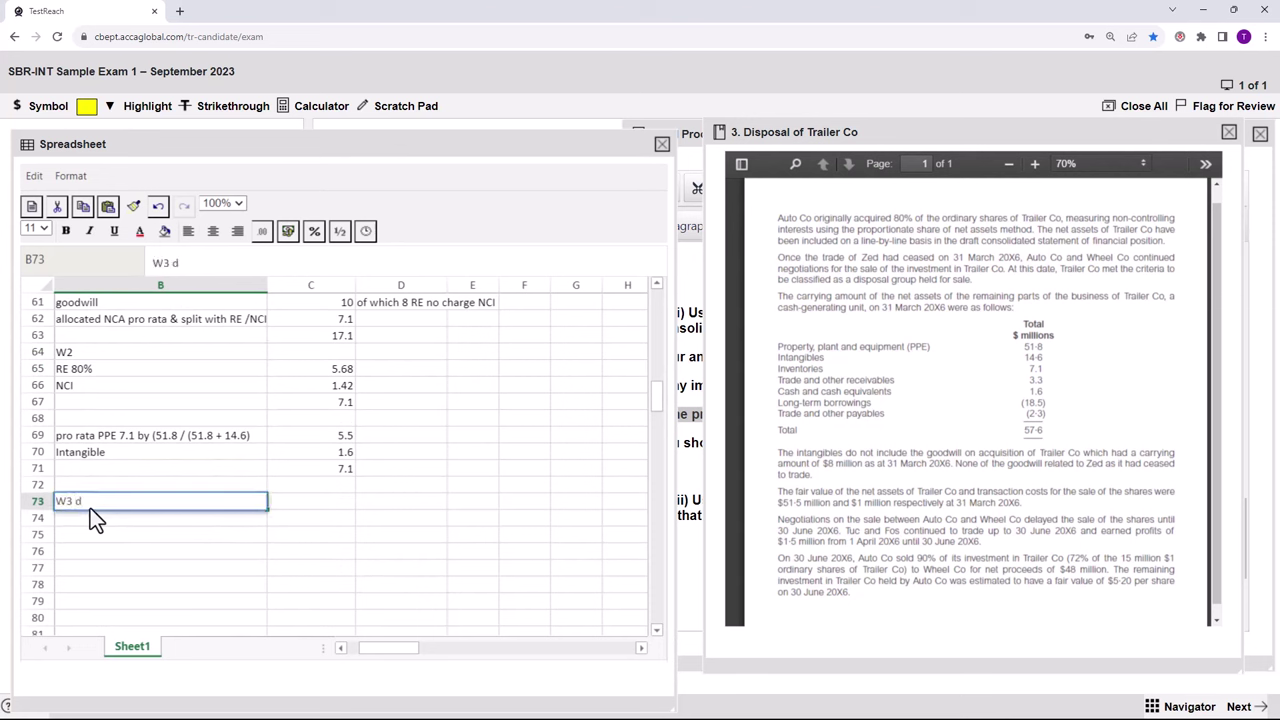
text(isposal)
Add the row label "PPE 51.8 - 5.5" in B75 and calculate it in C75 with =51.8-5.5.
click(84, 535)
text(PPE)
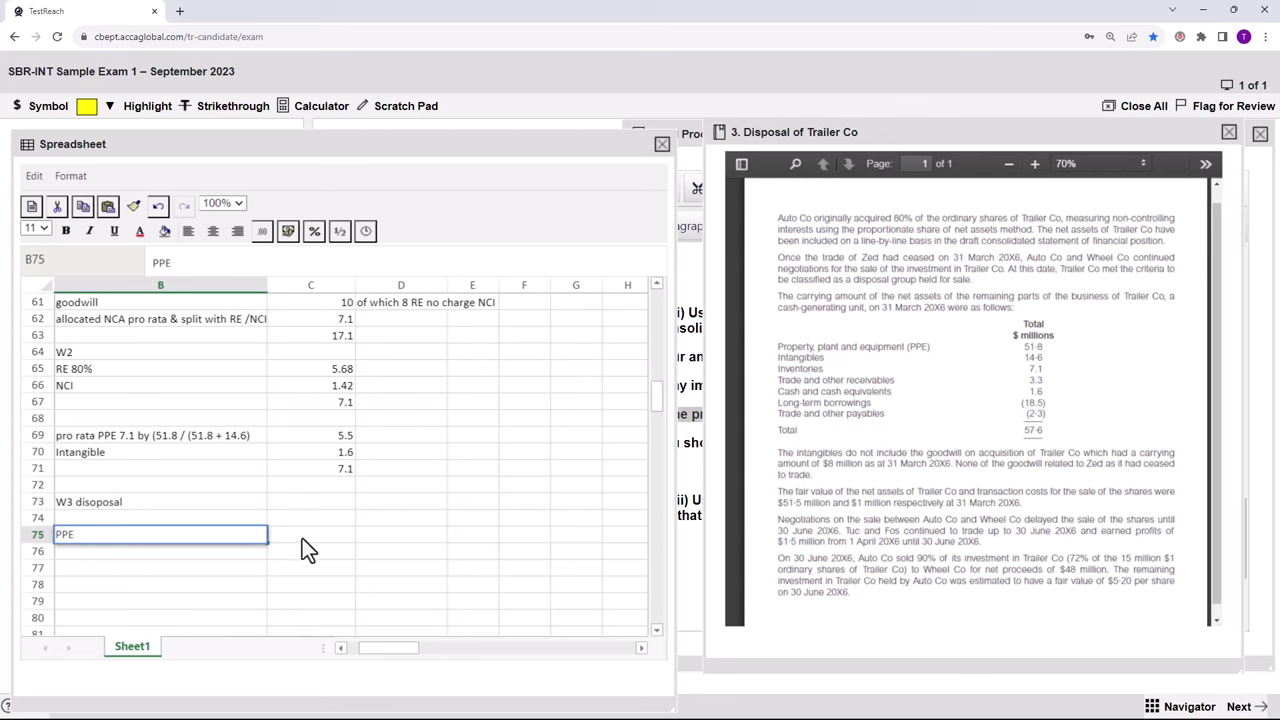
click(302, 538)
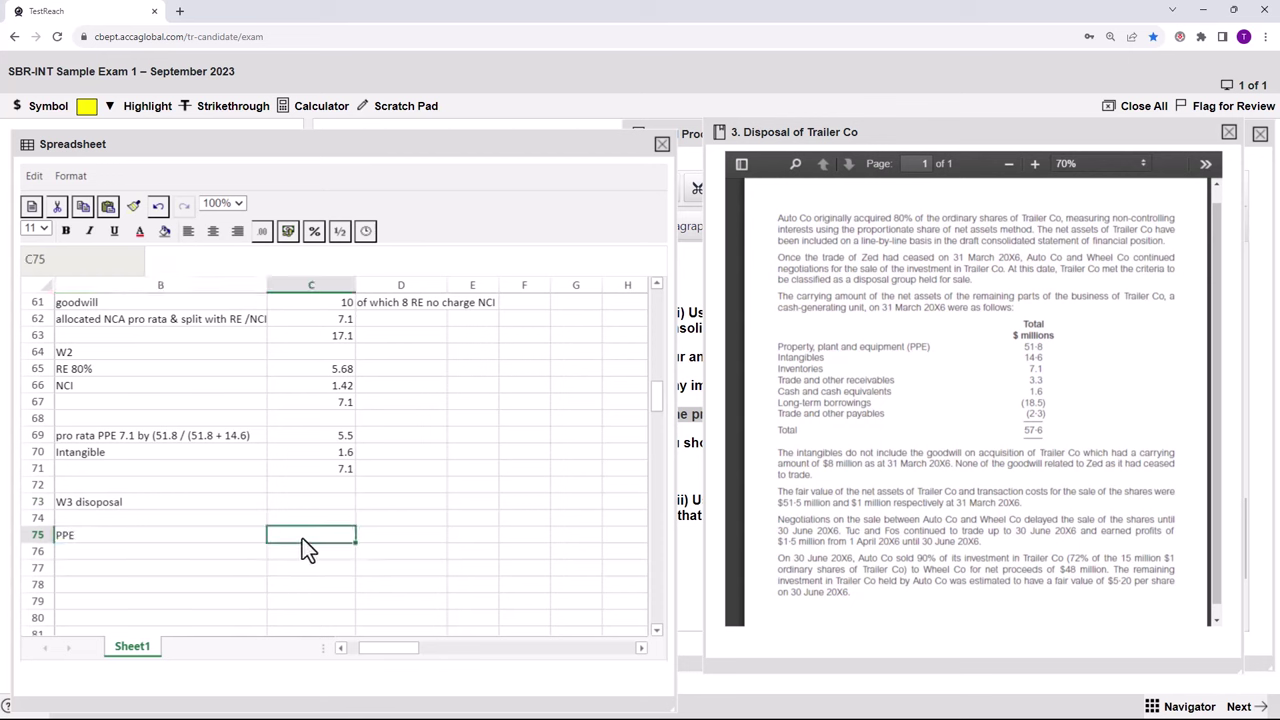
click(108, 540)
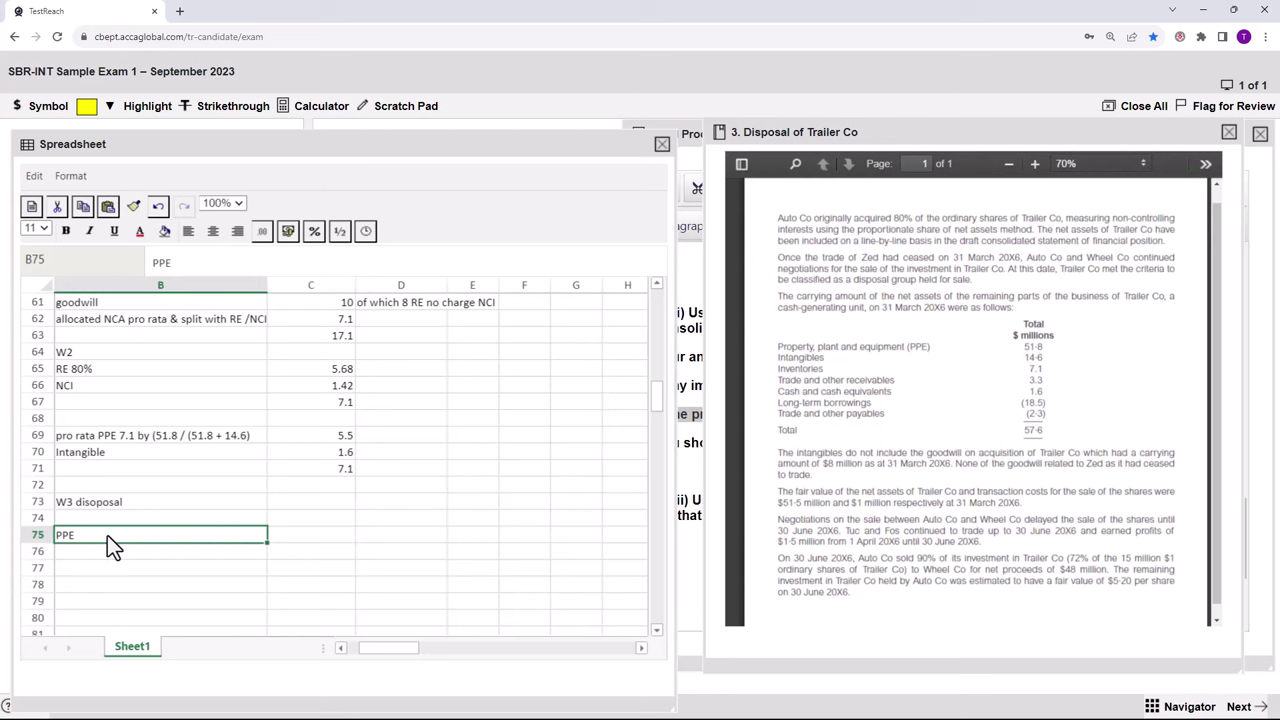
double_click(107, 535)
click(107, 535)
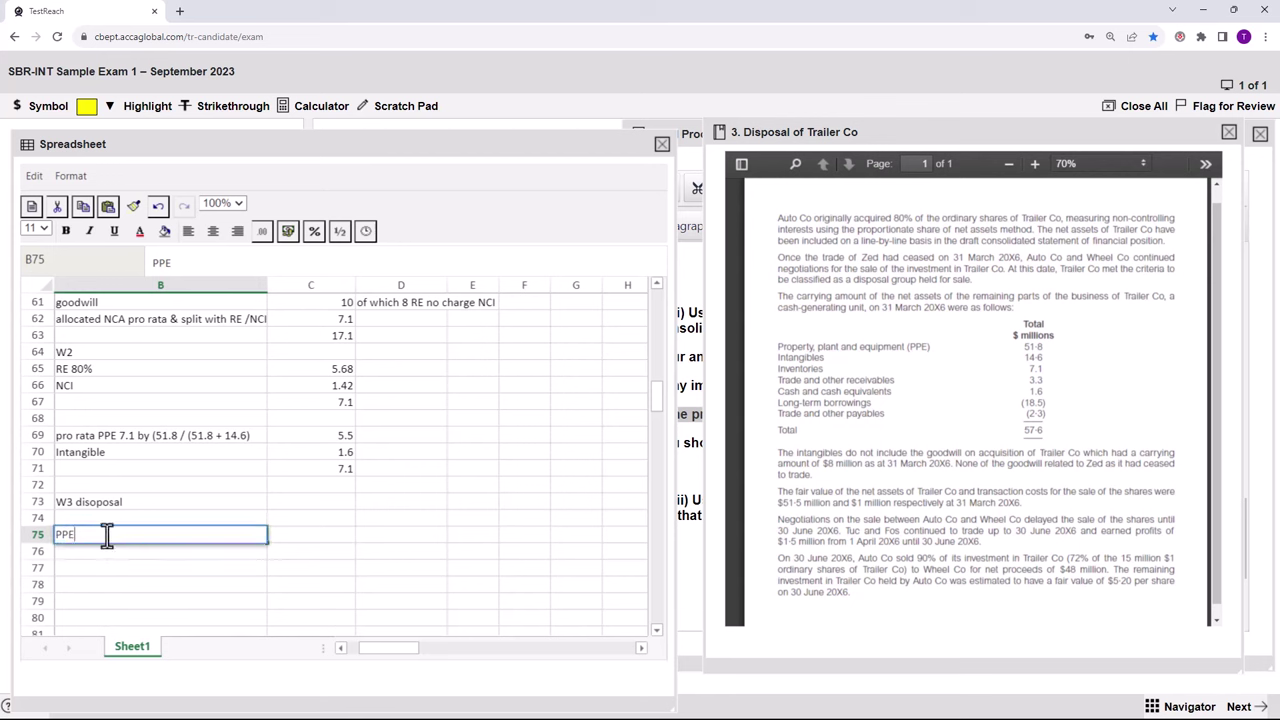
text(51.8)
text(- 5.5)
click(309, 549)
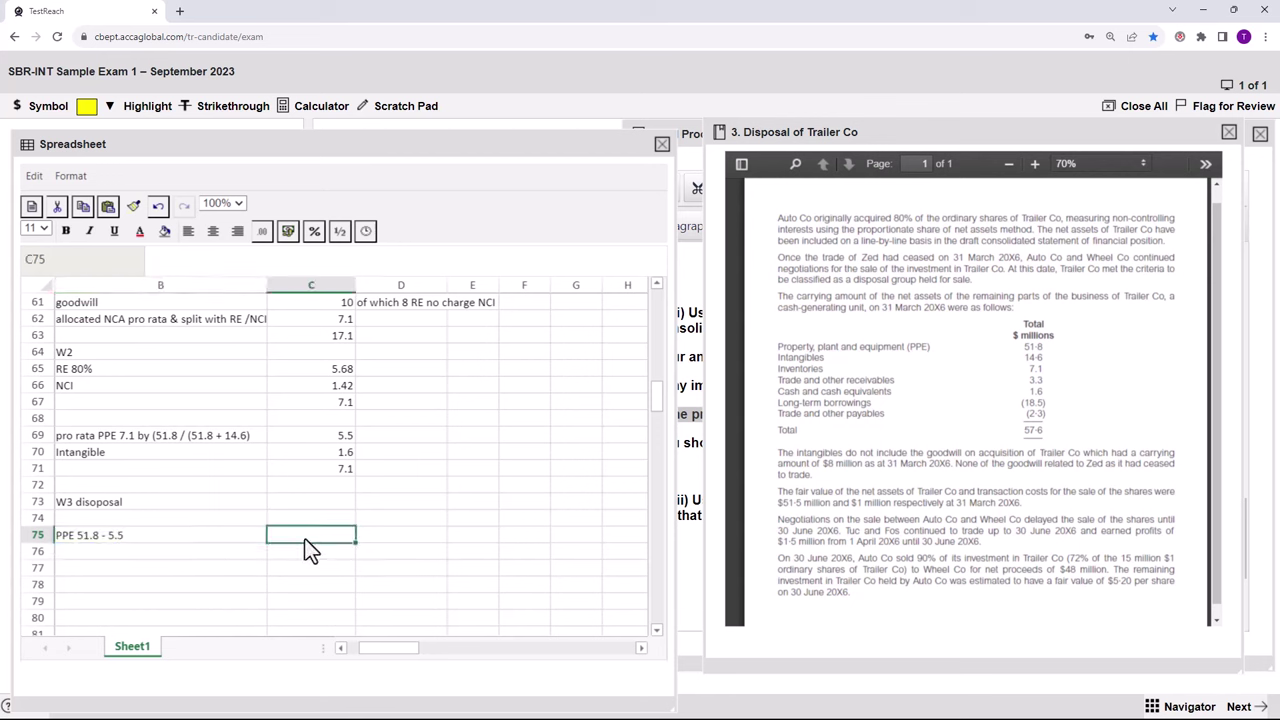
text(=51.8-5.5)
key(Return)
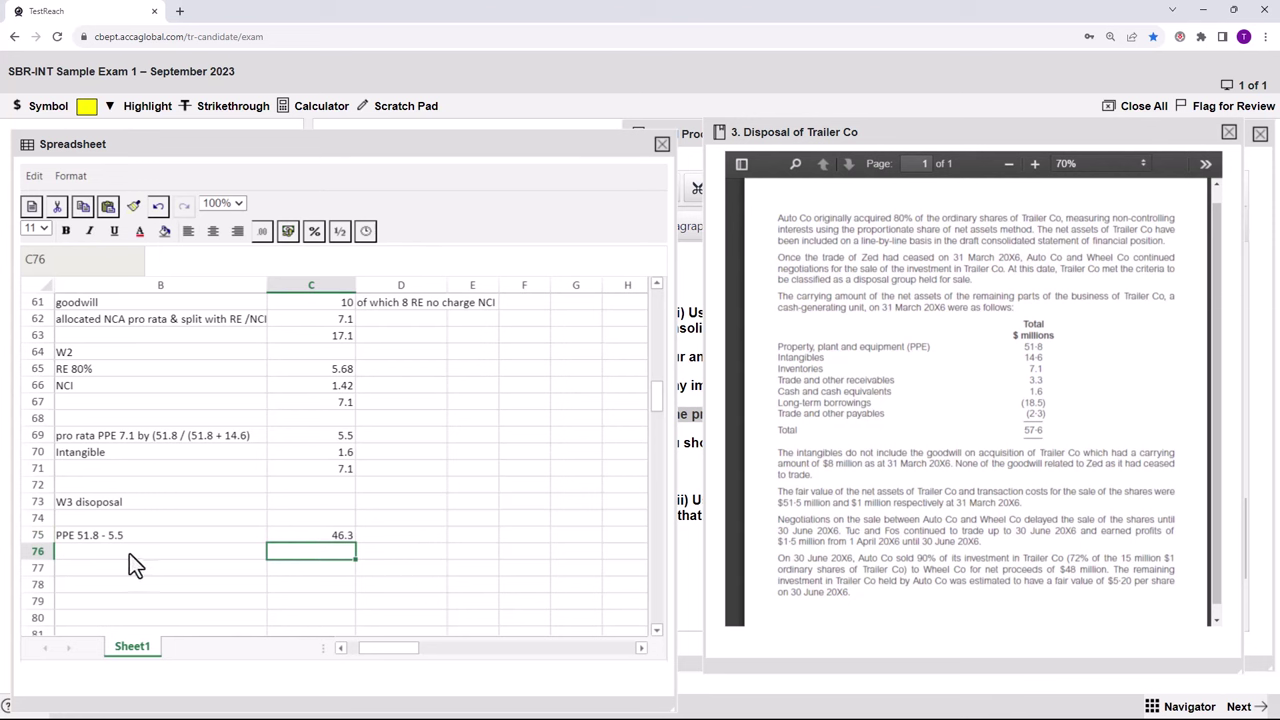
text(iNTANG)
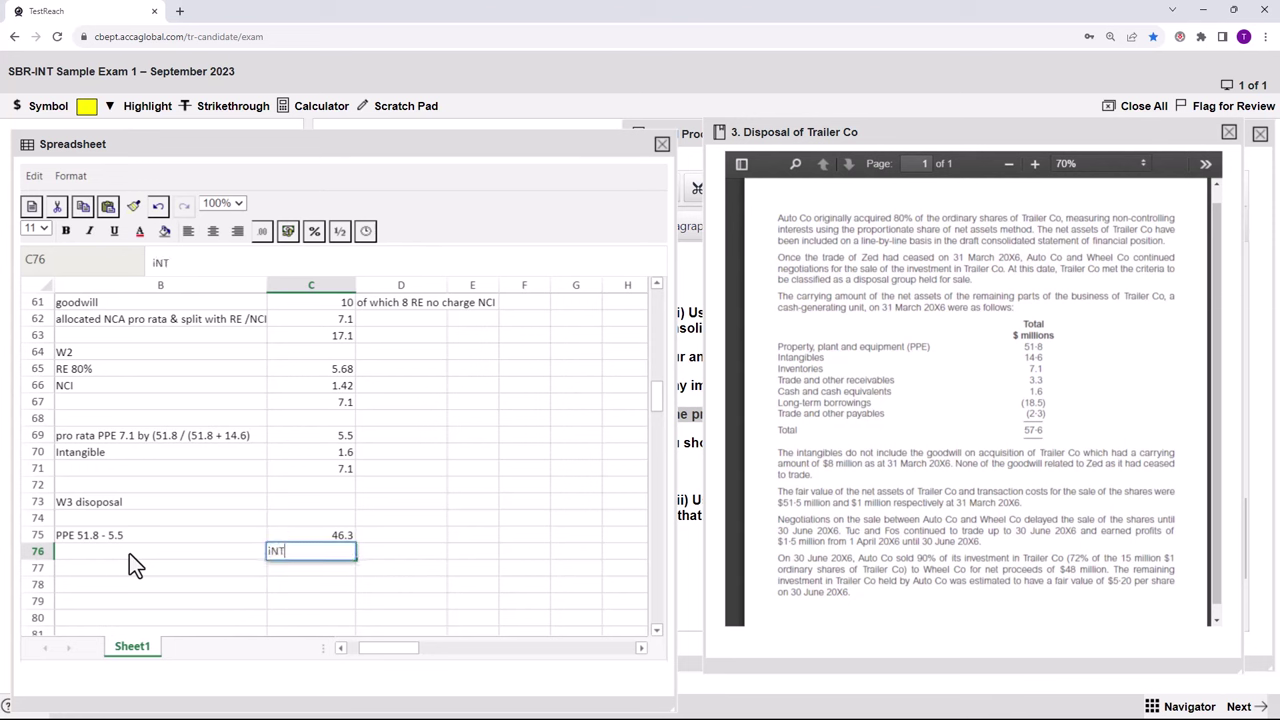
key(BackSpace)
key(BackSpace)
key(BackSpace)
key(BackSpace)
key(BackSpace)
key(BackSpace)
click(90, 541)
text(Intang)
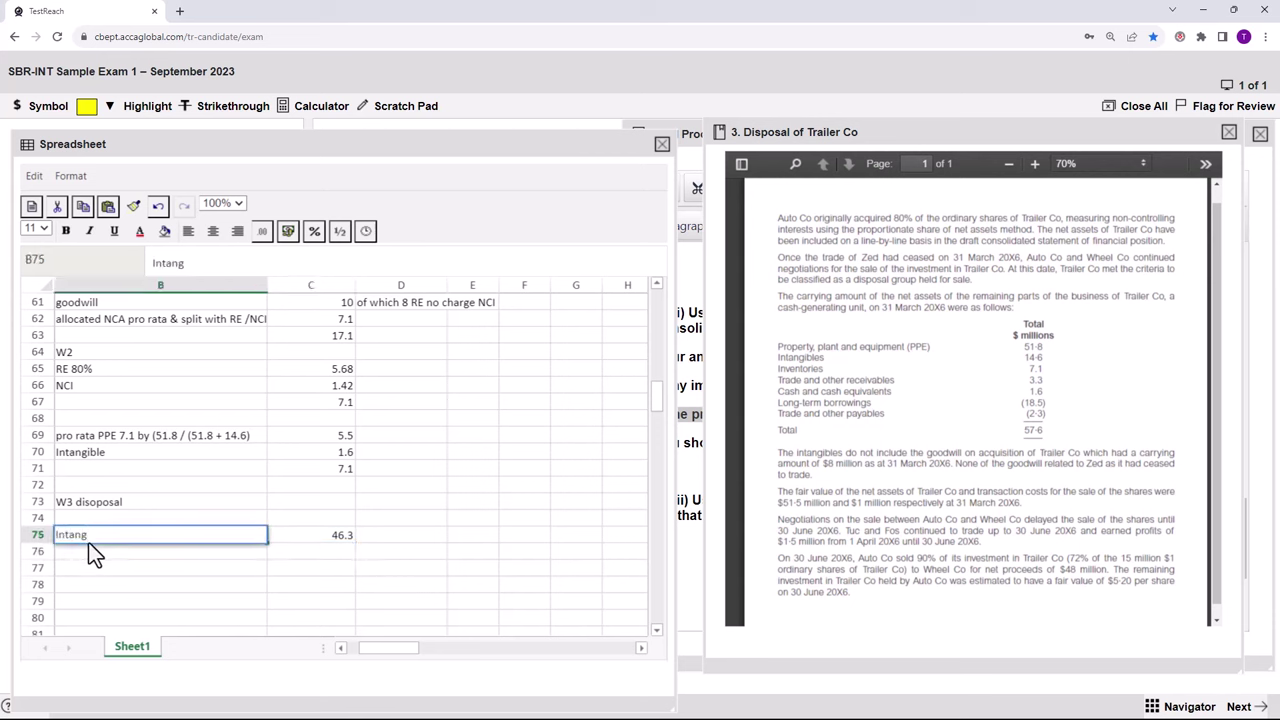
key(BackSpace)
key(BackSpace)
key(BackSpace)
key(BackSpace)
key(BackSpace)
key(BackSpace)
click(89, 556)
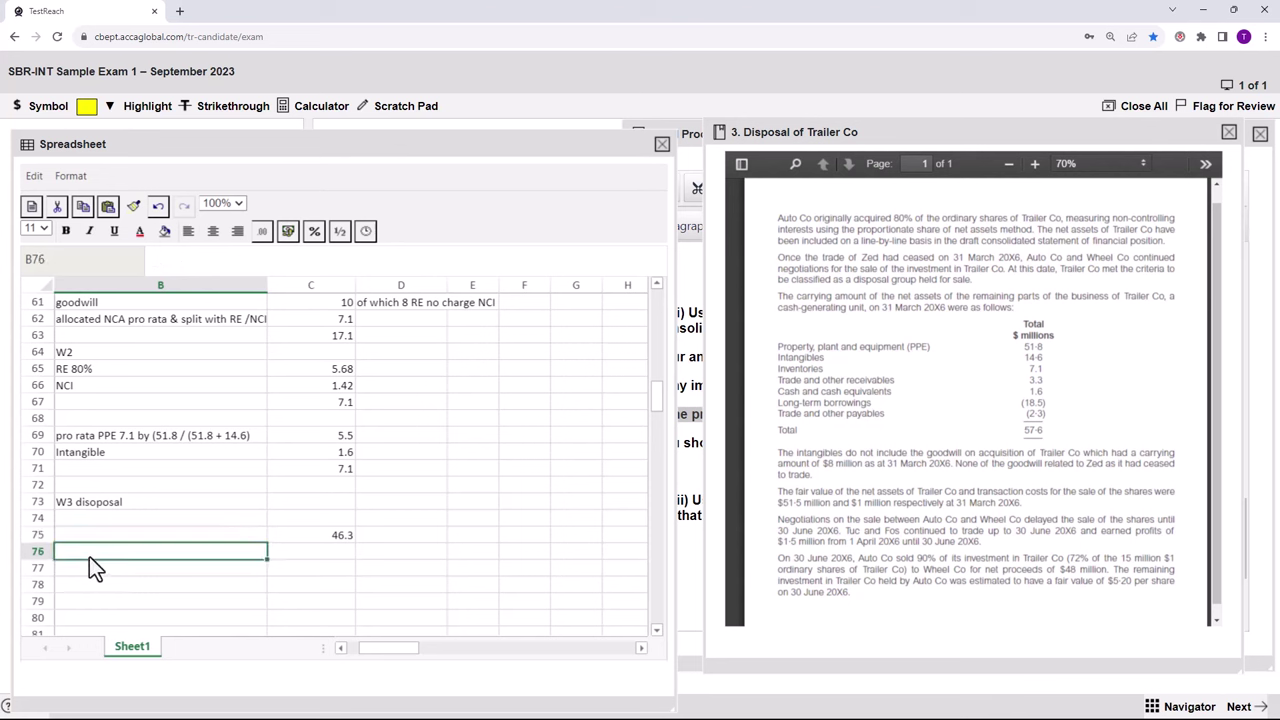
Re-enter the label "PPE 51.8 - 5.5" in the emptied cell B75.
click(85, 541)
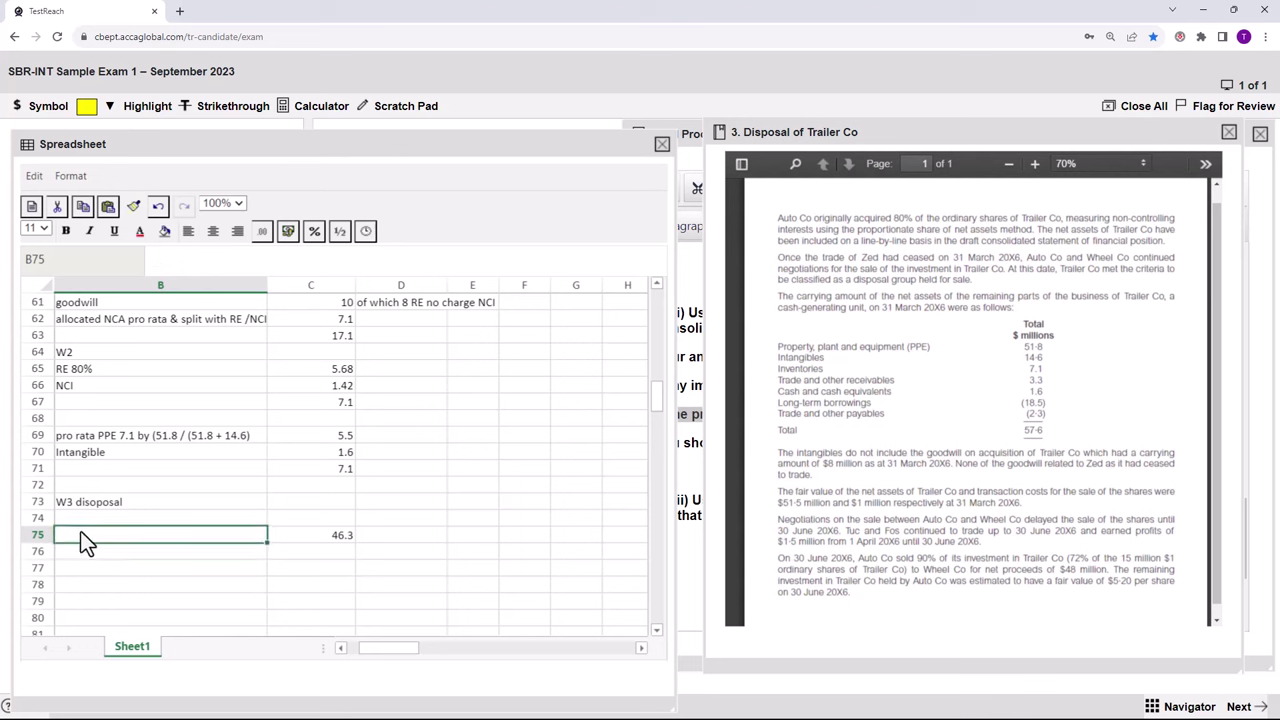
text(PPE)
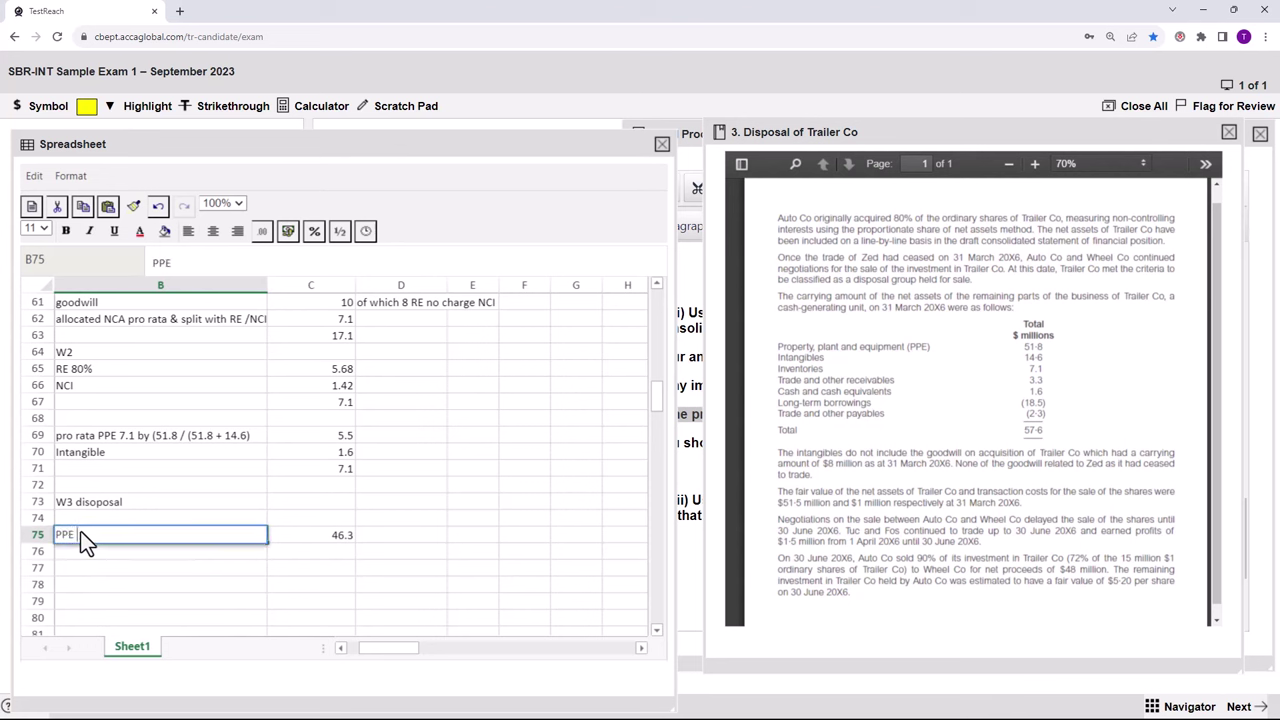
text( 51.8 - 5.5)
click(301, 535)
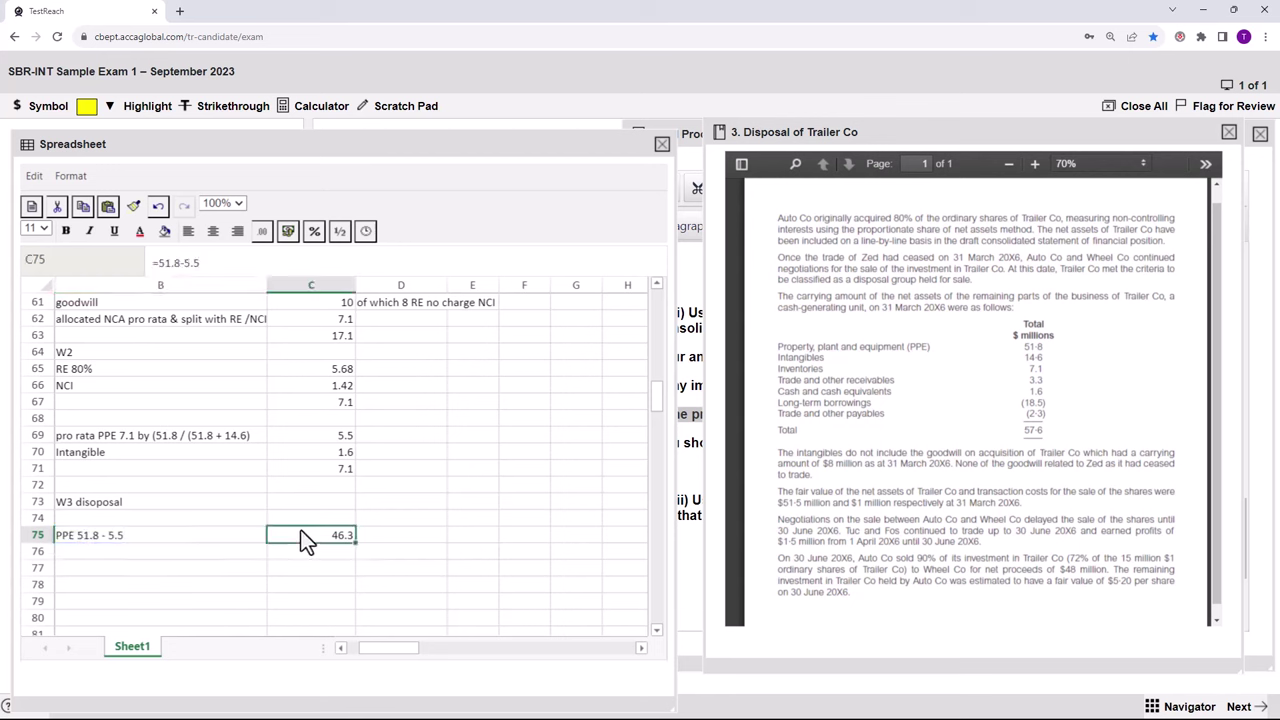
Add the row label "Intangible 14.6 - 1.6" in B76 and enter 13 in C76.
click(63, 552)
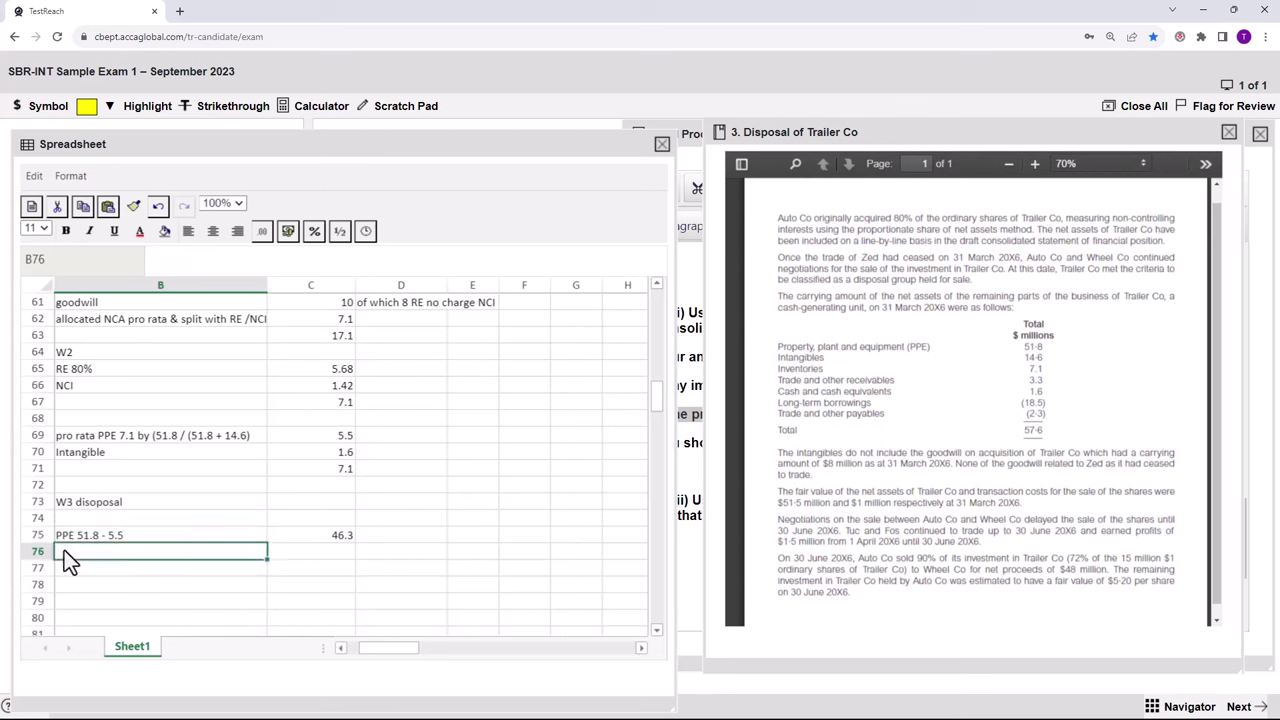
double_click(64, 552)
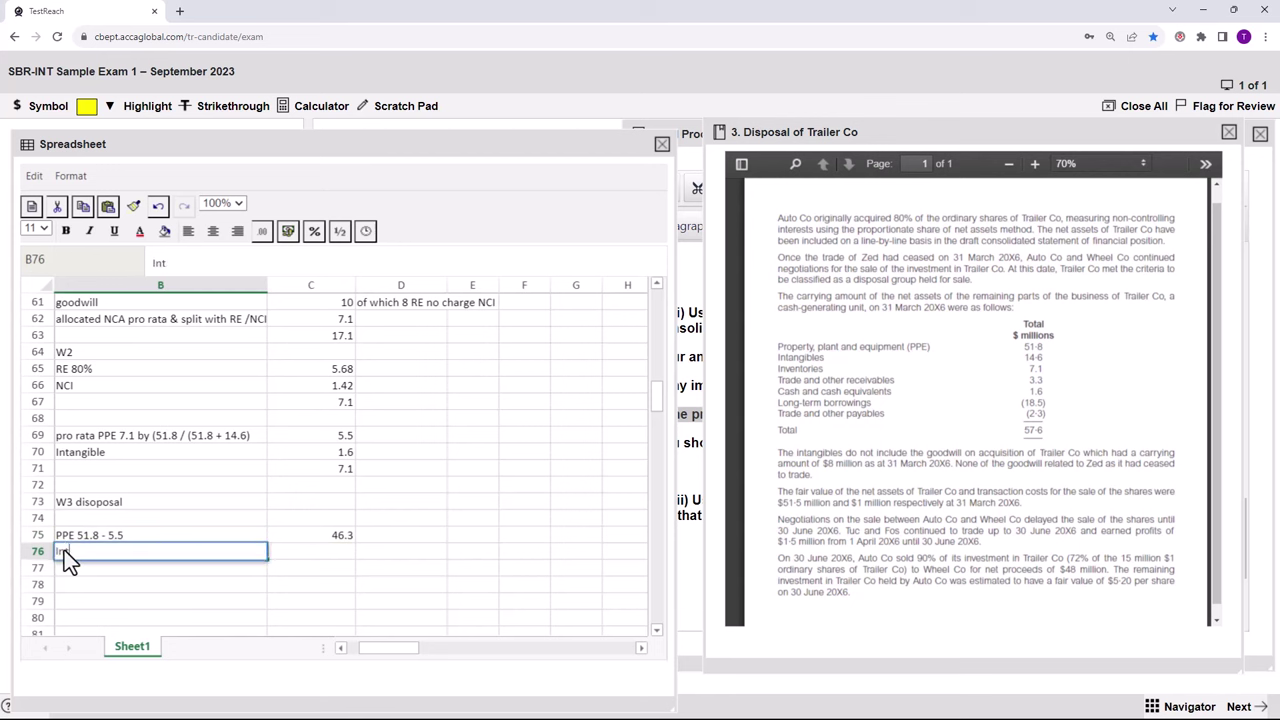
text(Intangible)
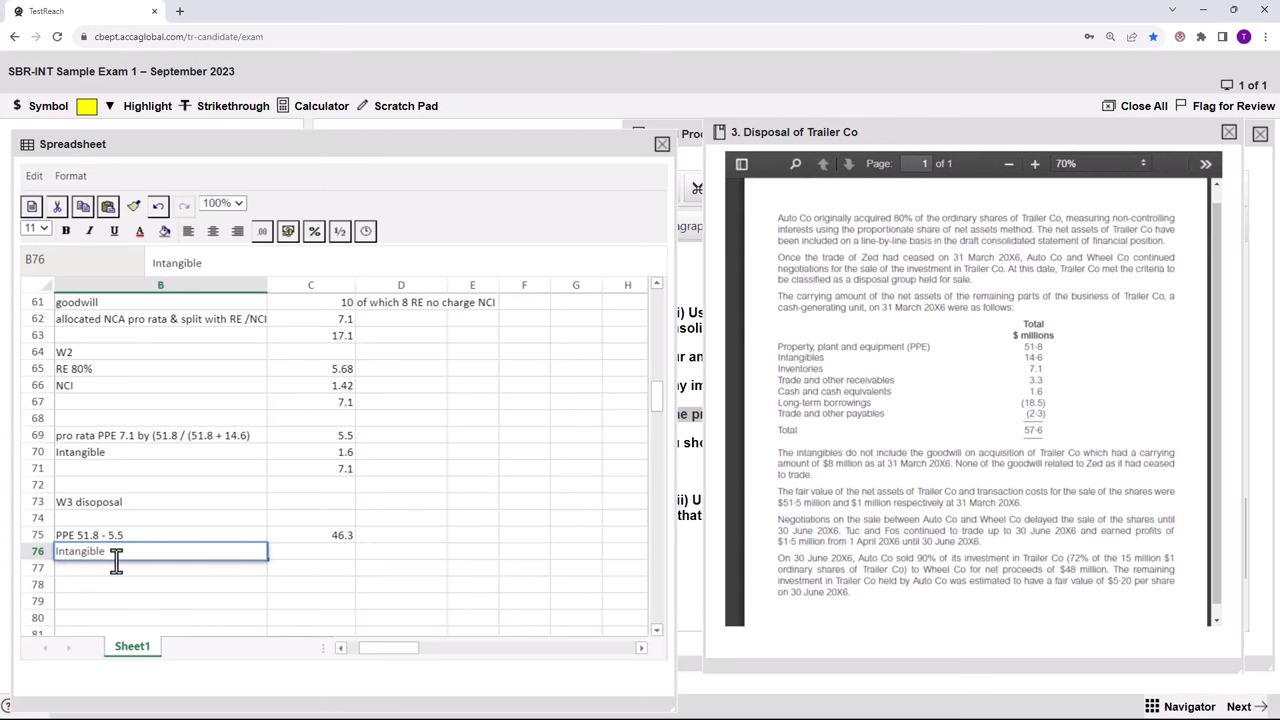
text(14.6 -)
click(321, 451)
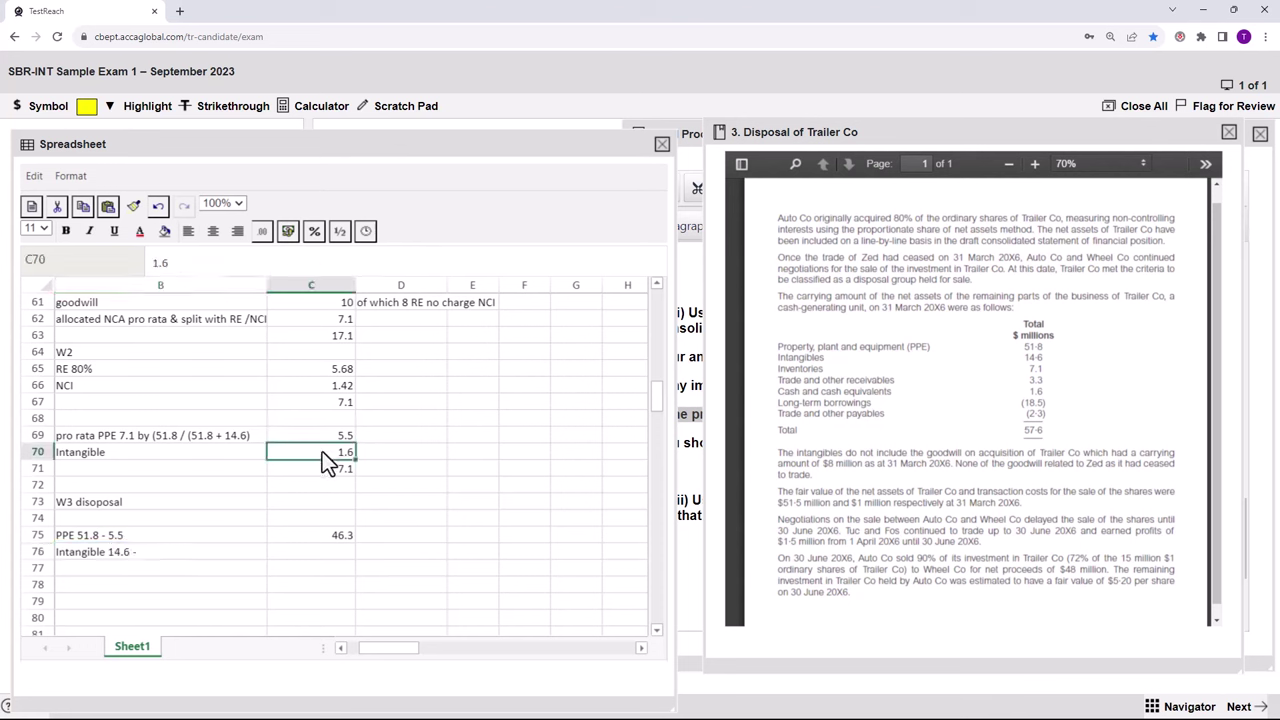
click(151, 557)
double_click(149, 563)
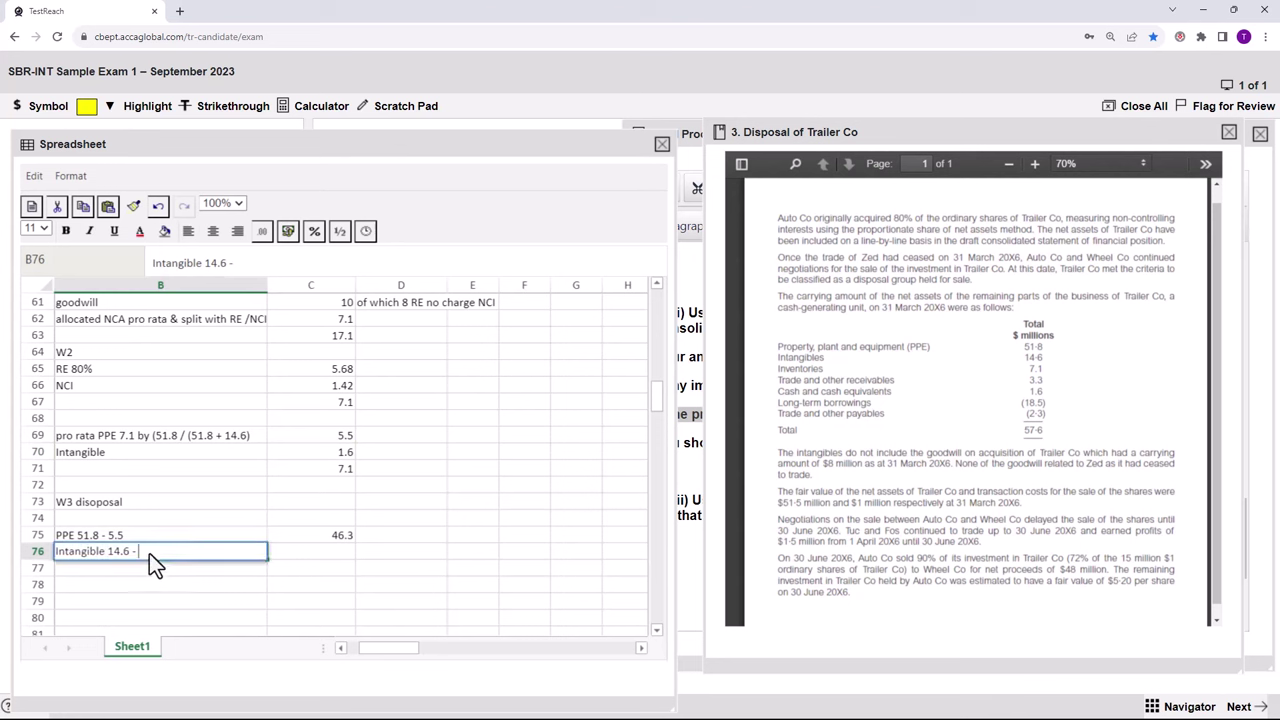
text(1.6)
click(342, 553)
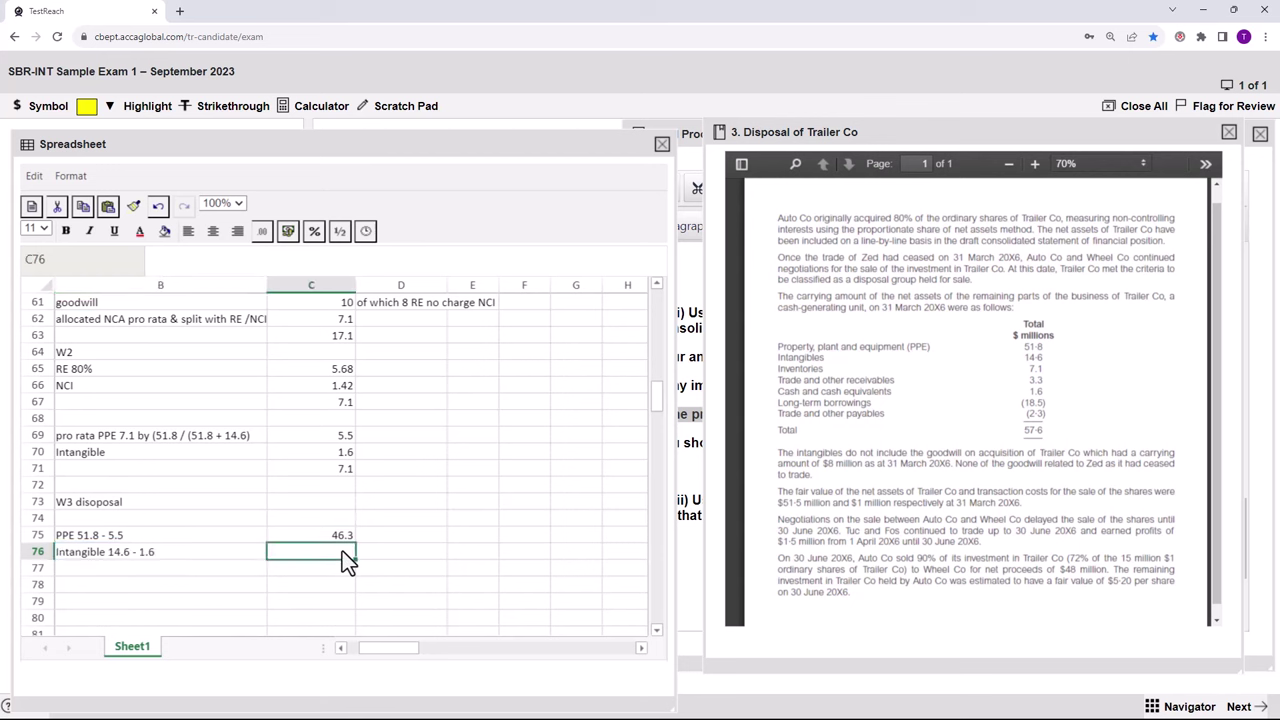
text(13)
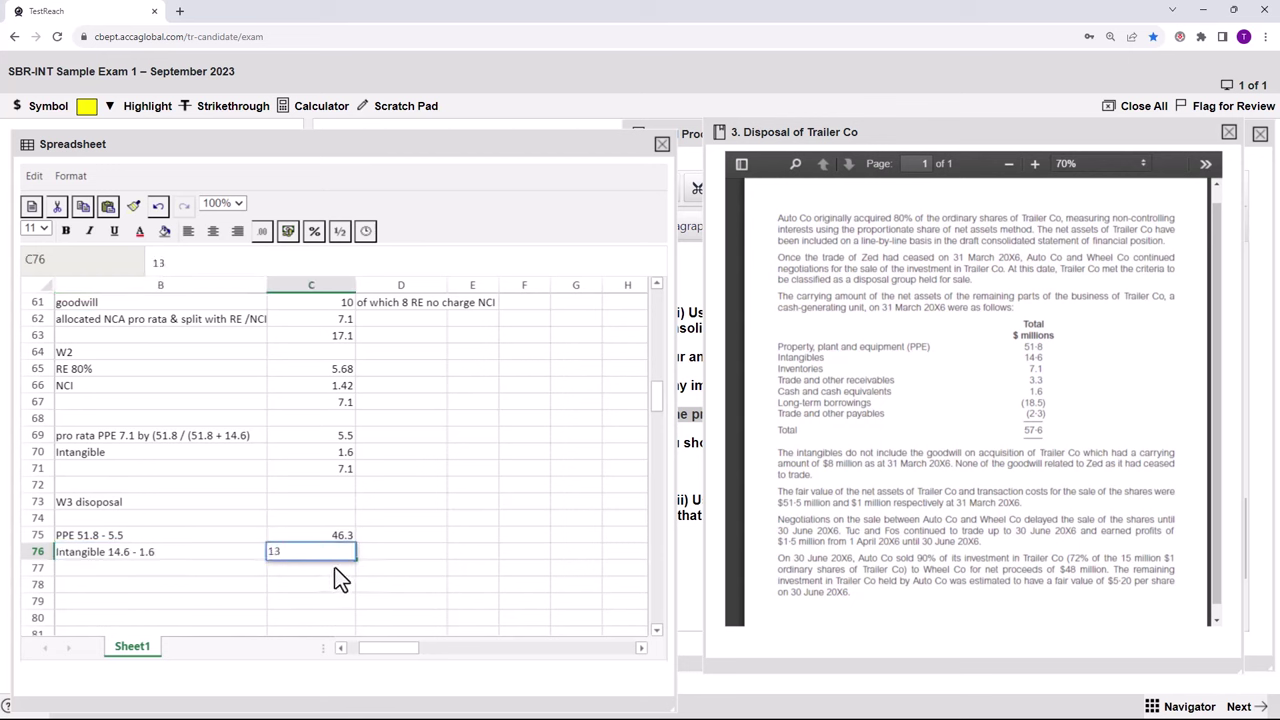
Enter Trailer Co's inventories 7.1, receivables 3.3 and cash 1.6 in C77 to C79 of the disposal working.
click(336, 566)
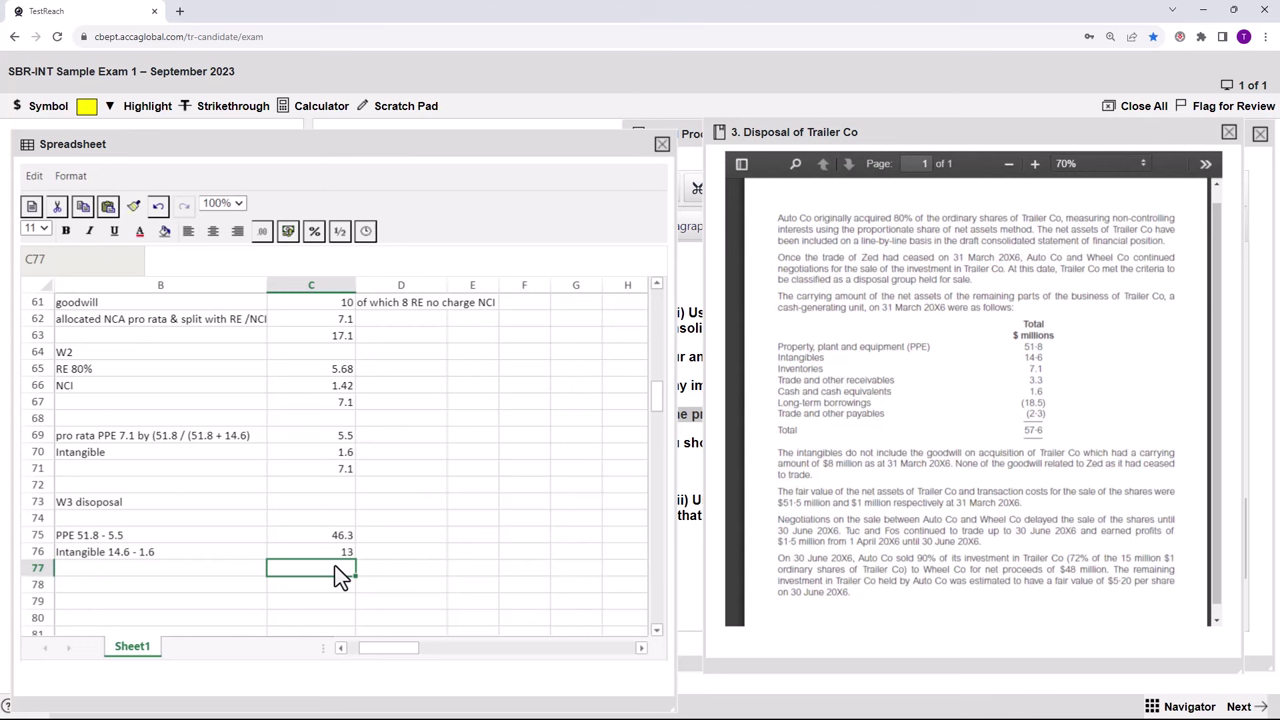
text(71)
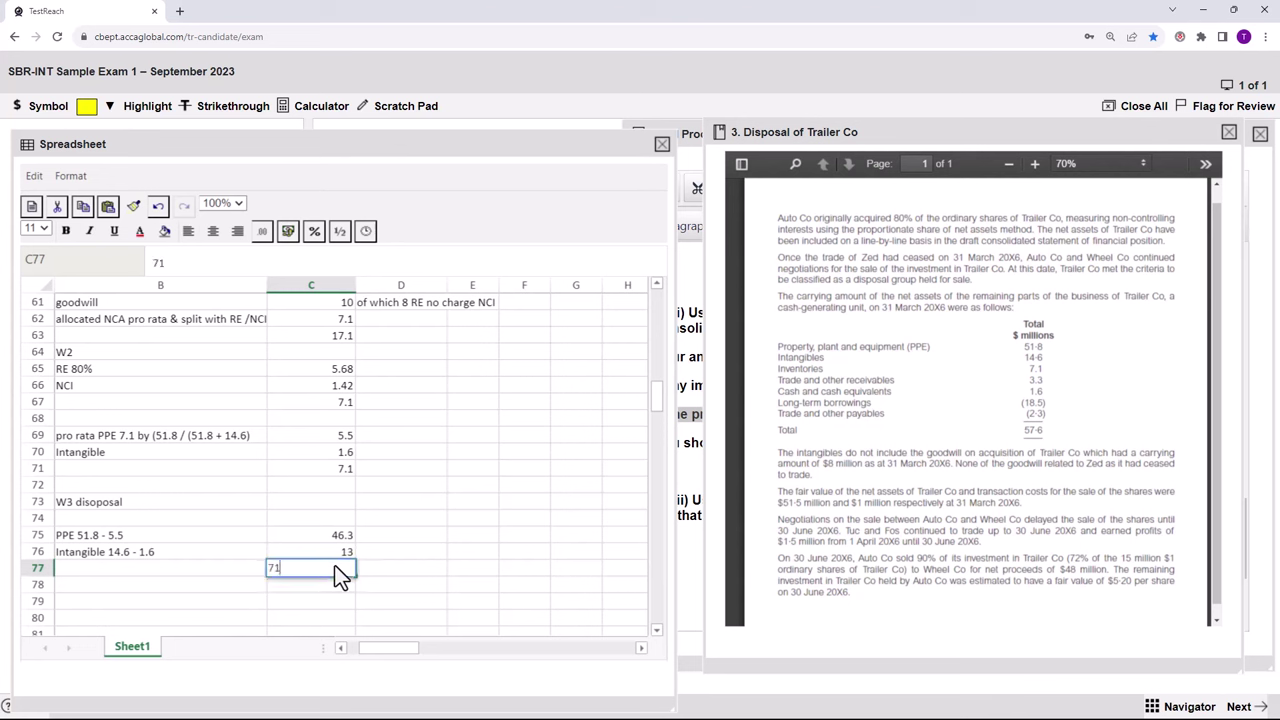
key(BackSpace)
text(.1)
key(Return)
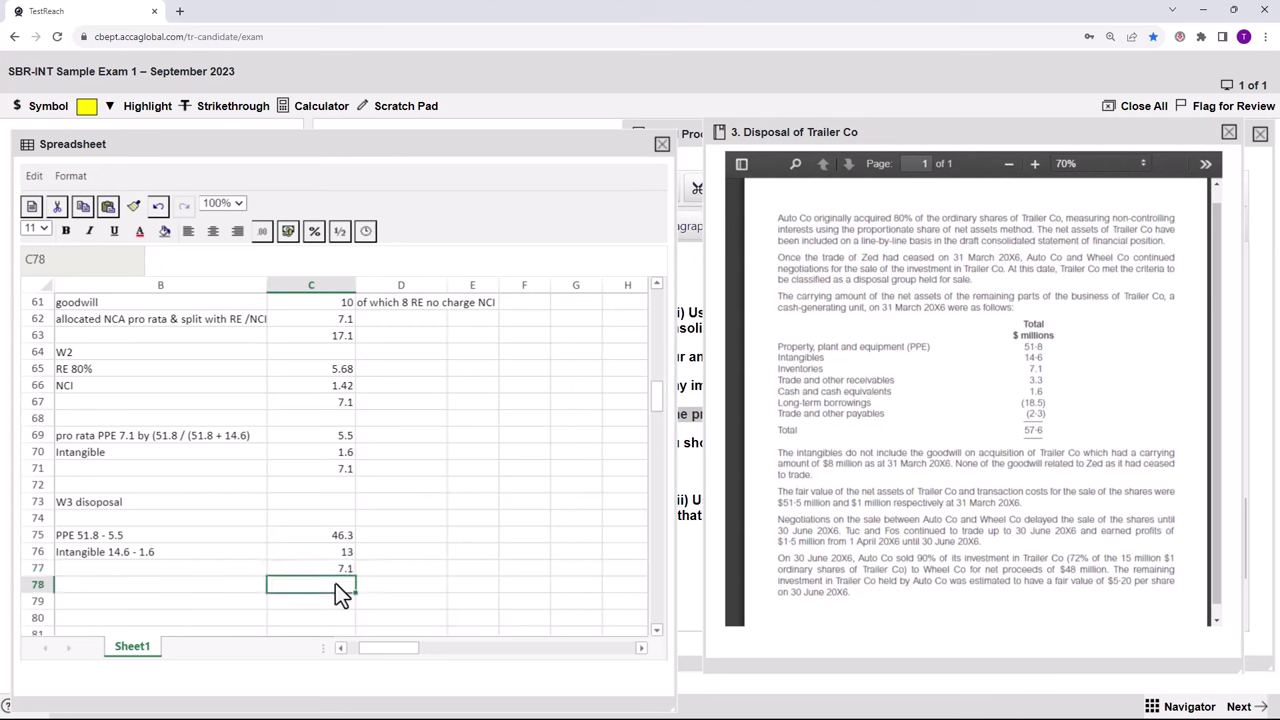
text(3.3)
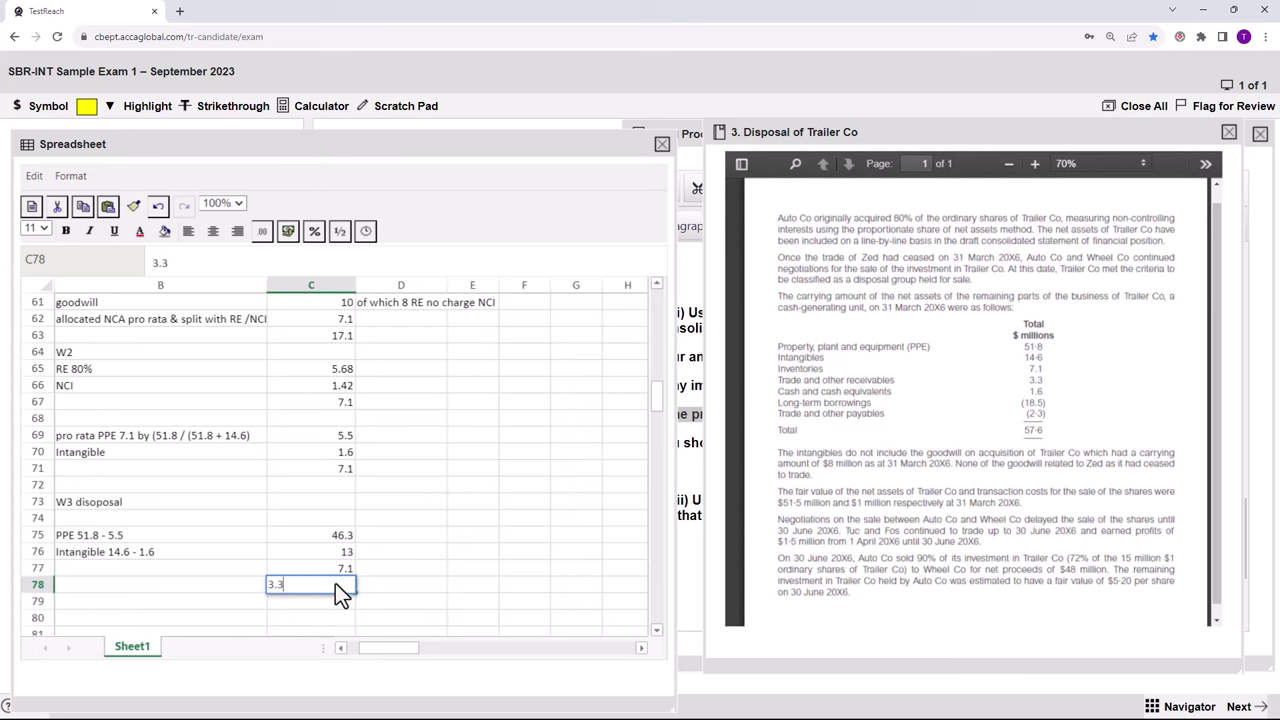
key(Return)
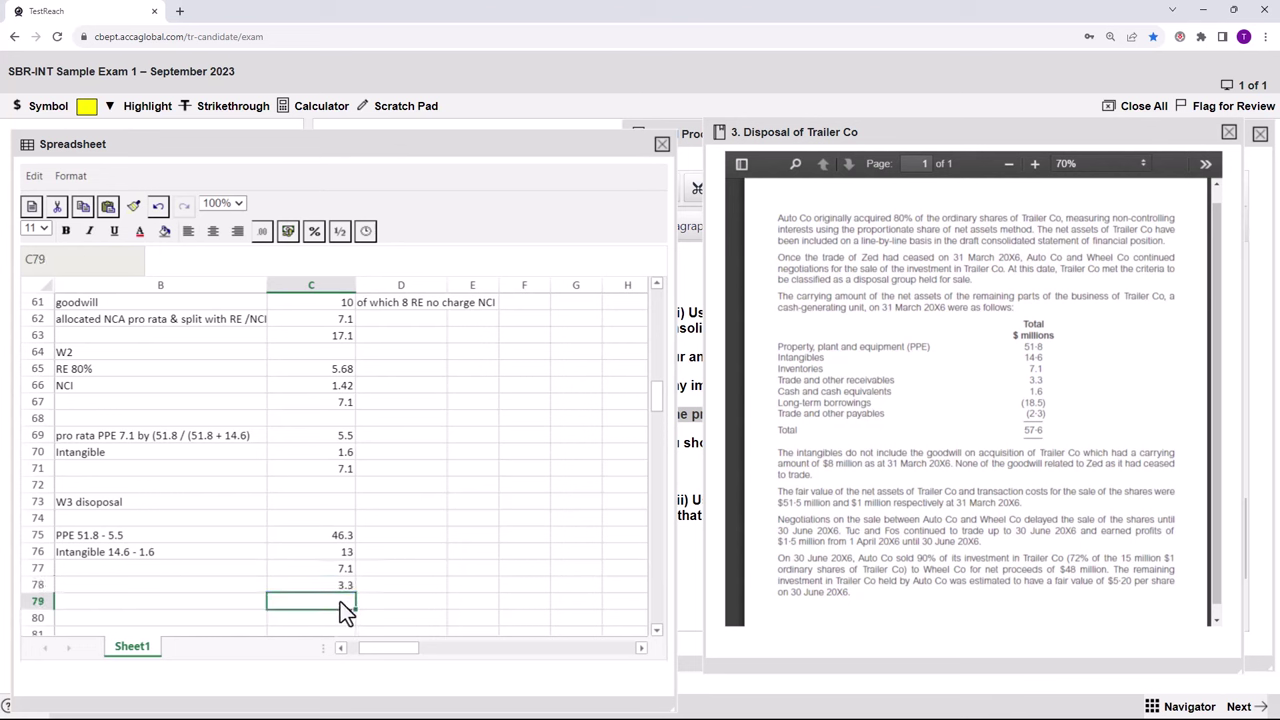
text(1.6)
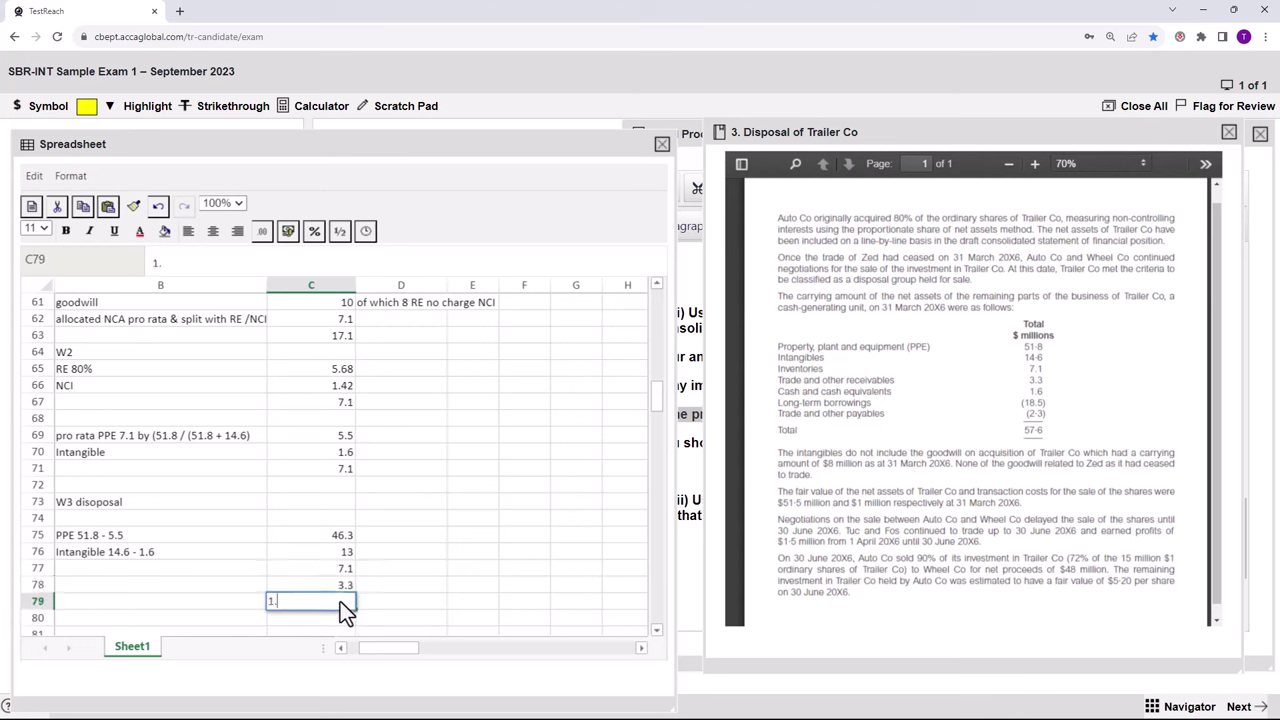
Add the row label "Total disposal asset" in B80 and total the disposal asset figures in C80 with =sum(c75:c79).
click(173, 617)
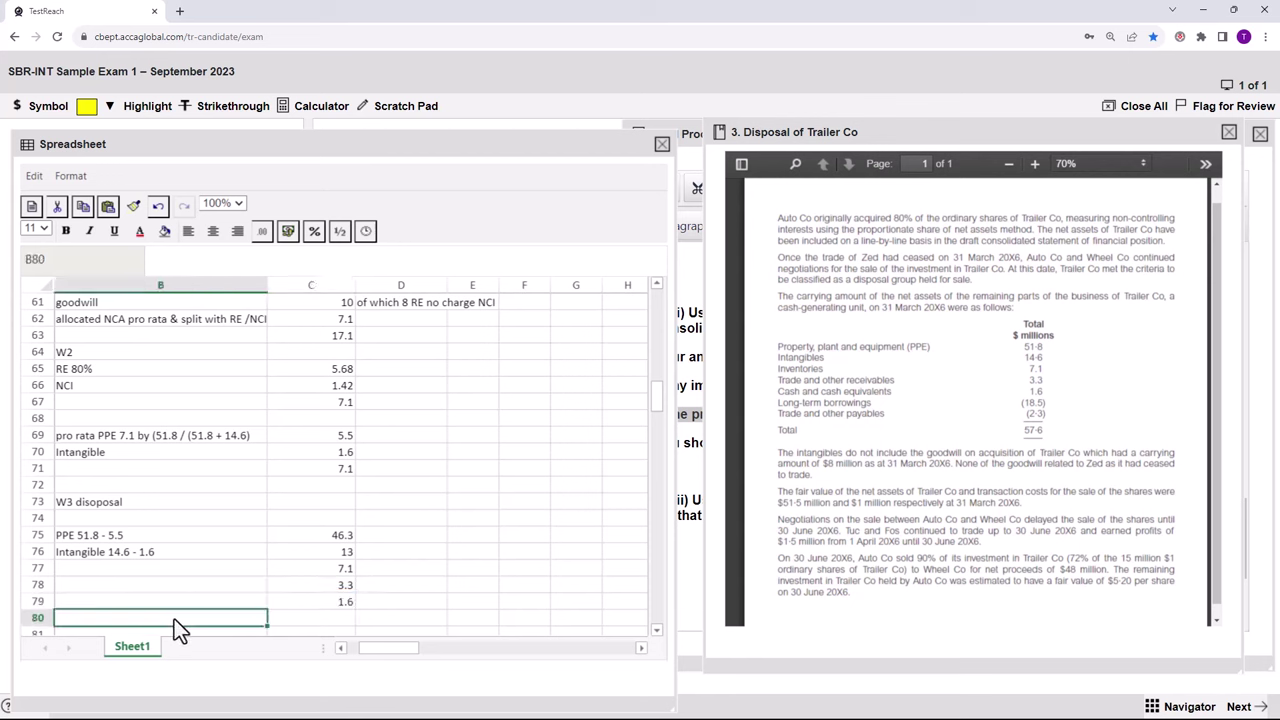
text(T)
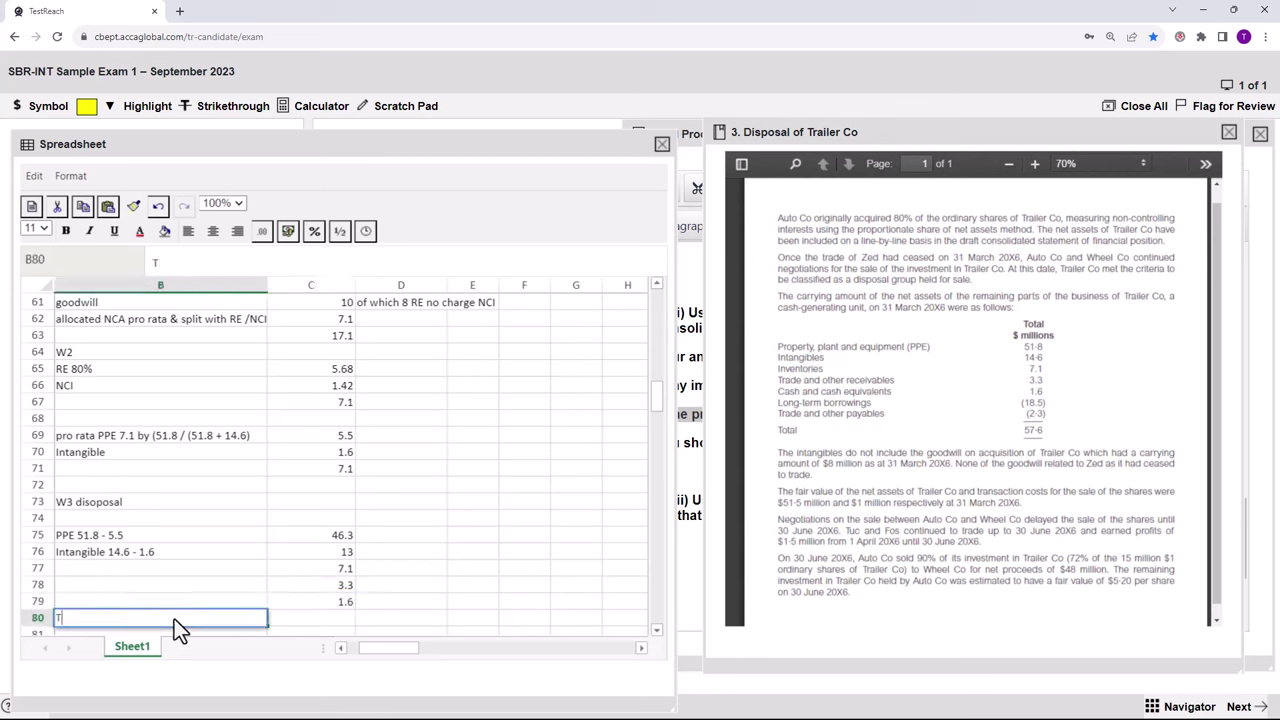
text(otal disposal asset)
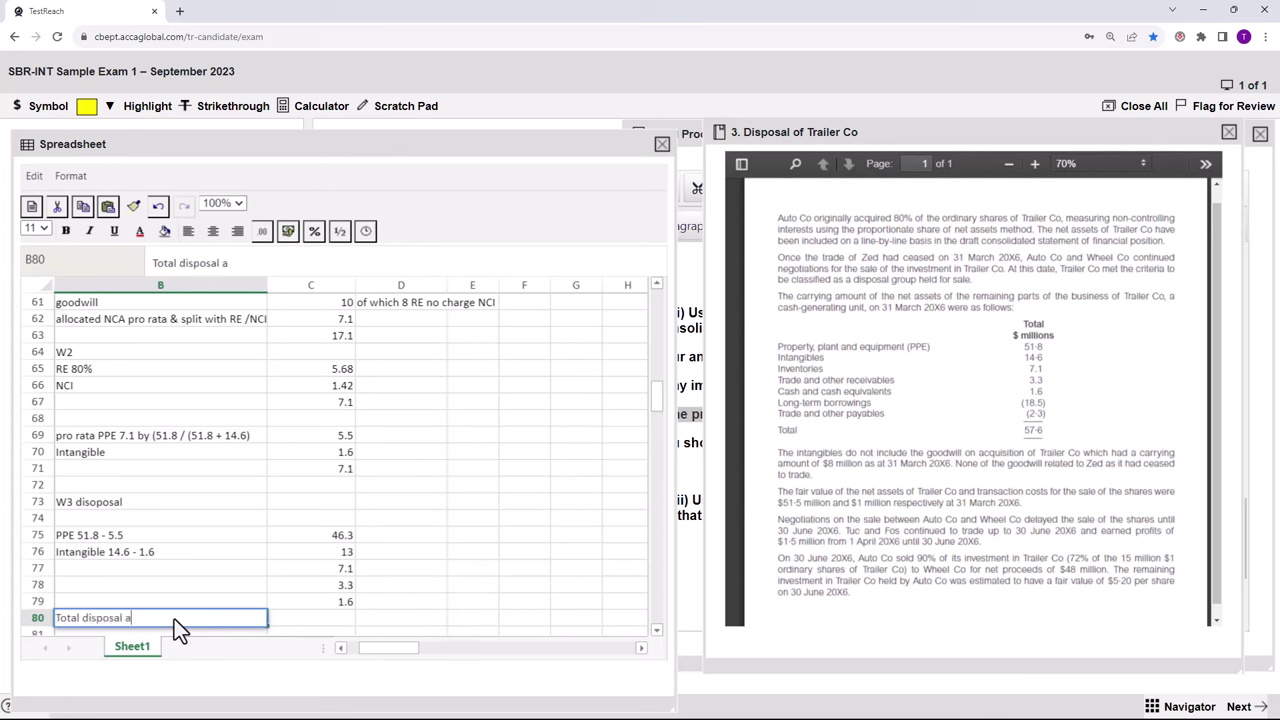
click(306, 619)
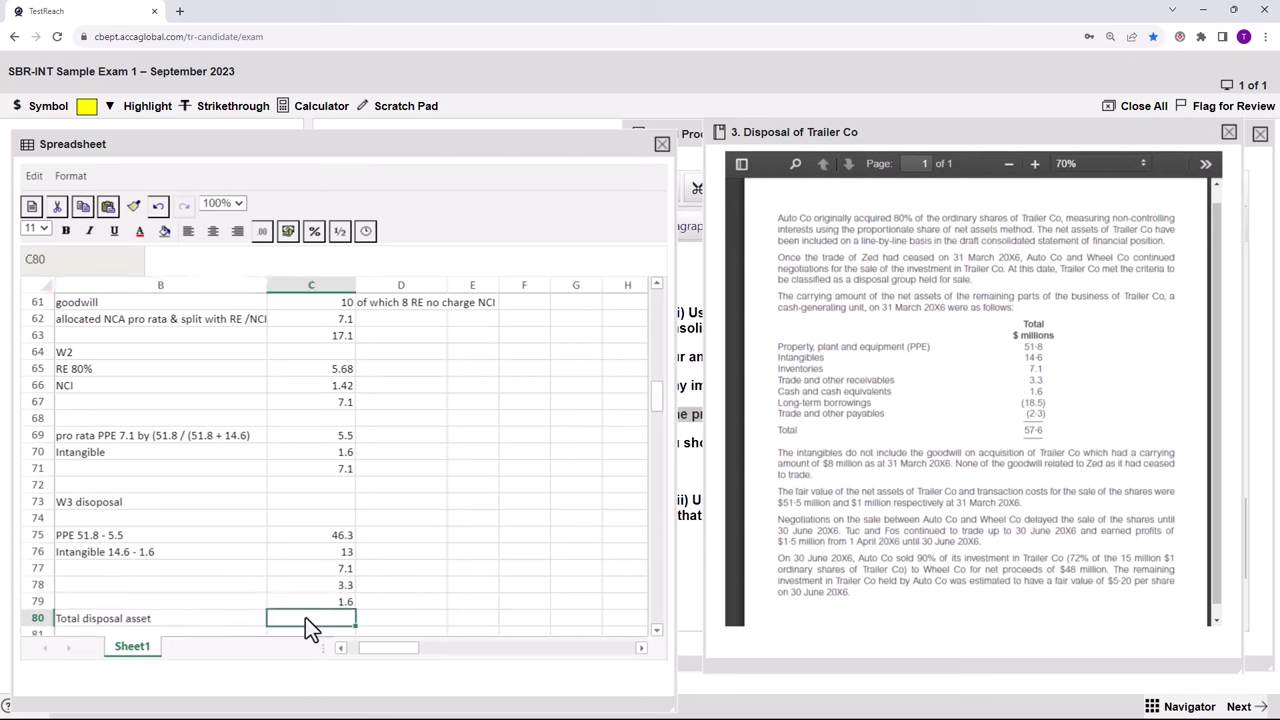
text(=)
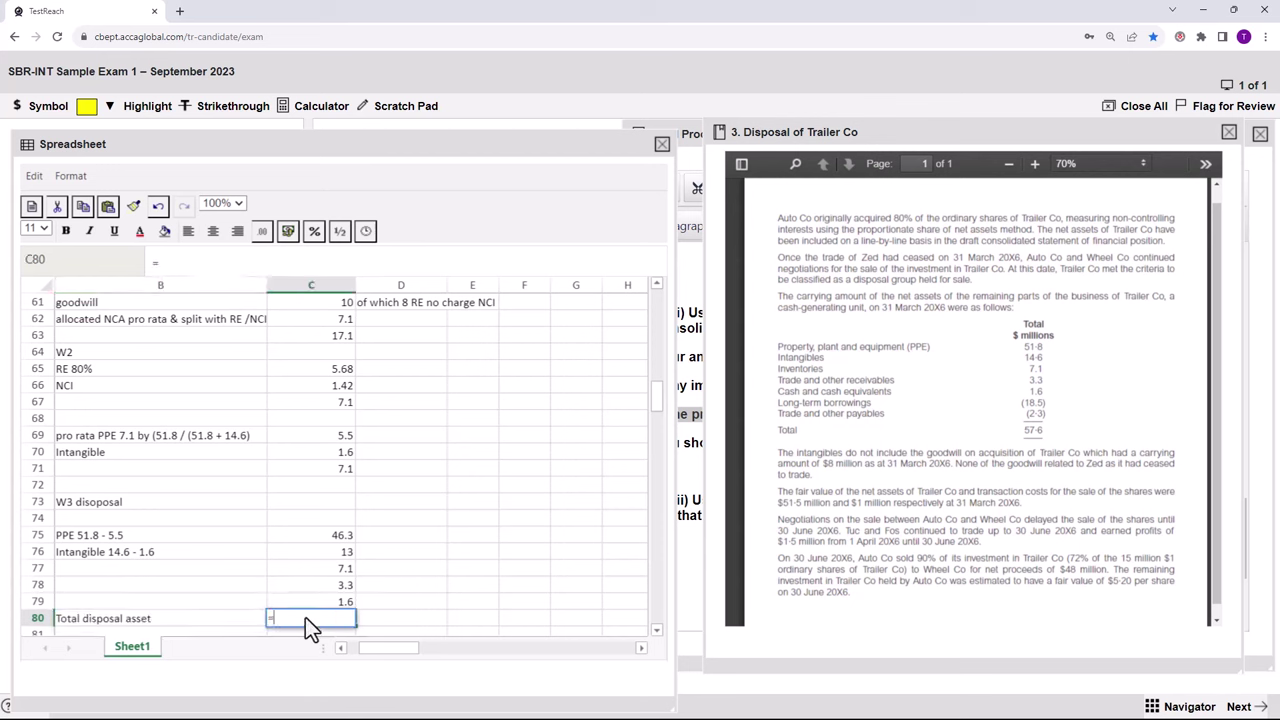
text(sum(c)
text(75;)
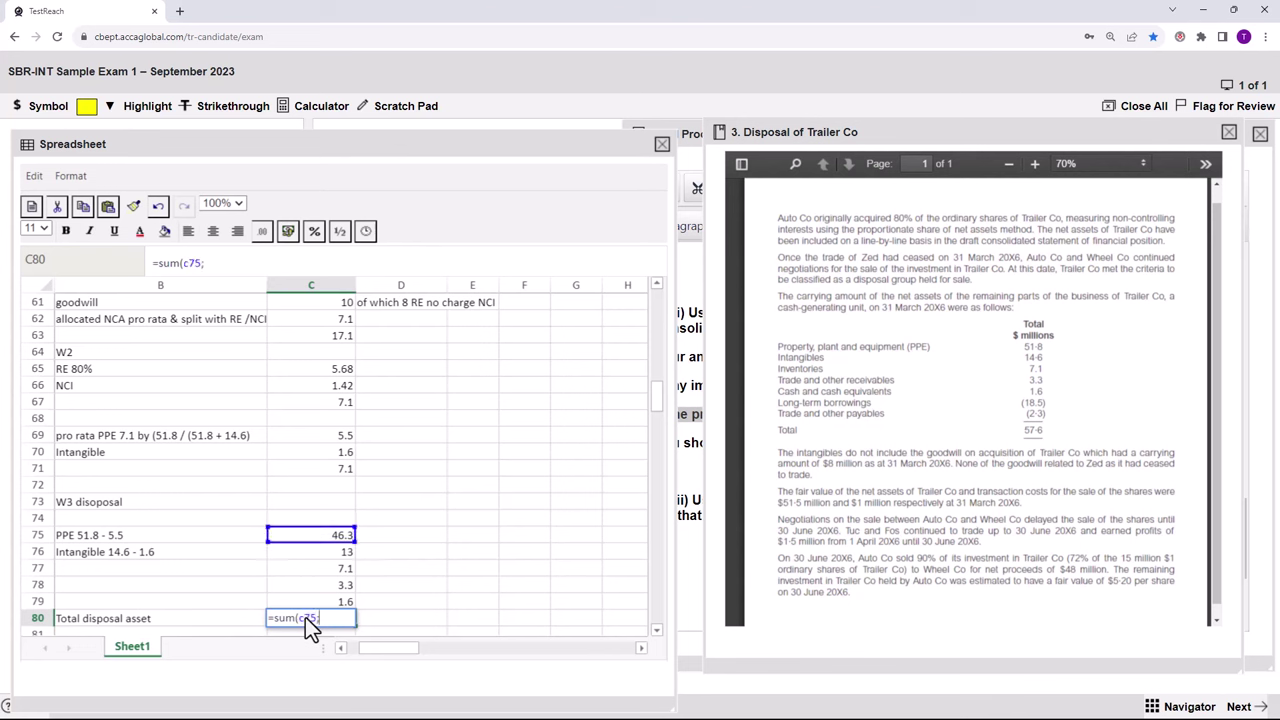
key(BackSpace)
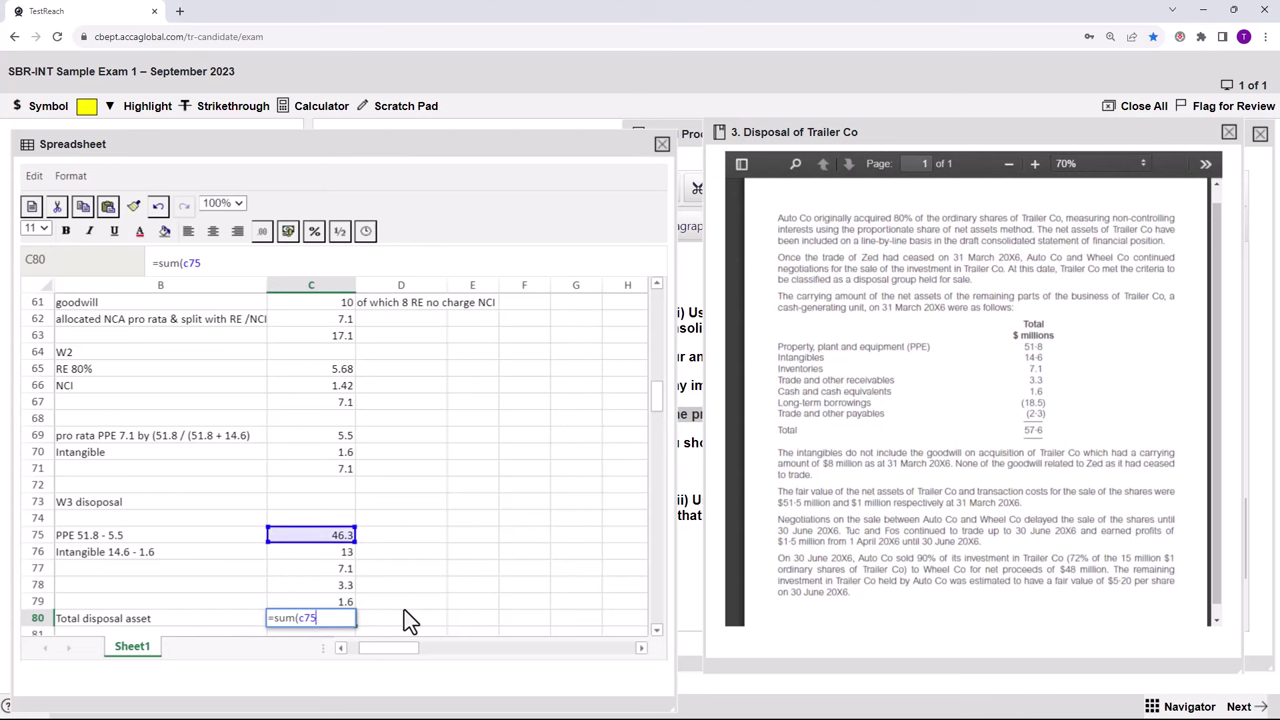
text(:)
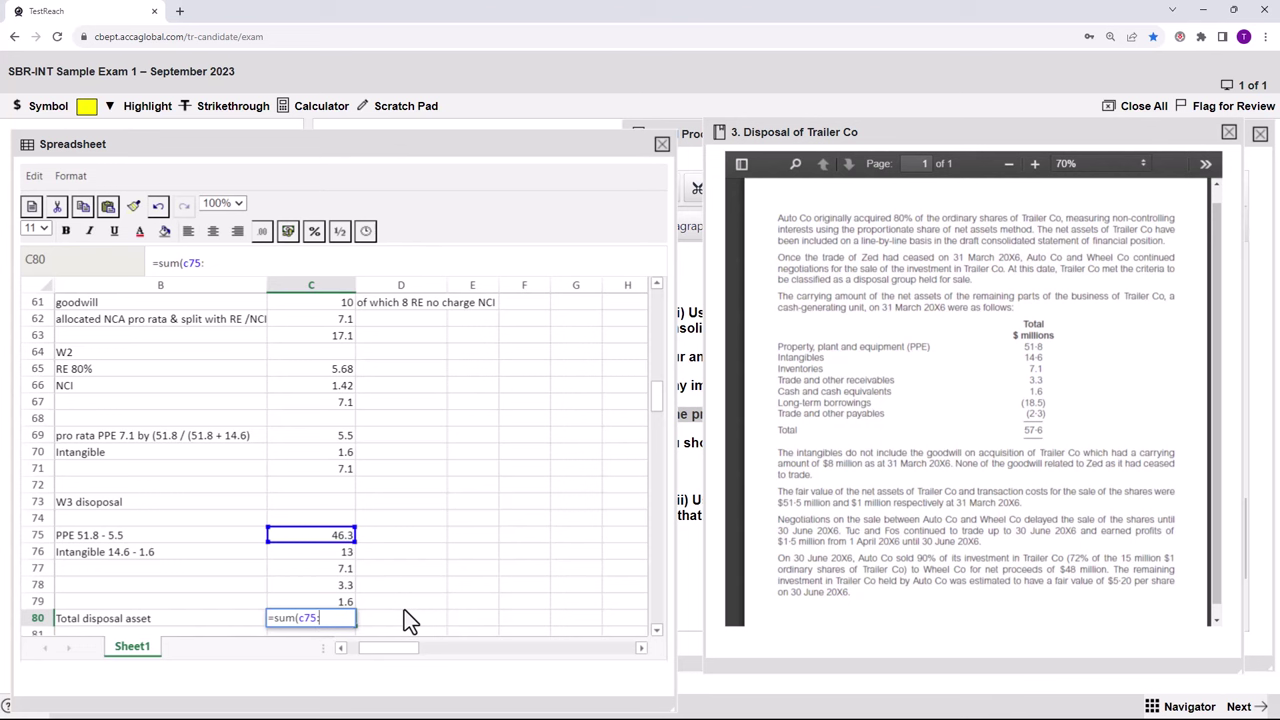
text(c79)
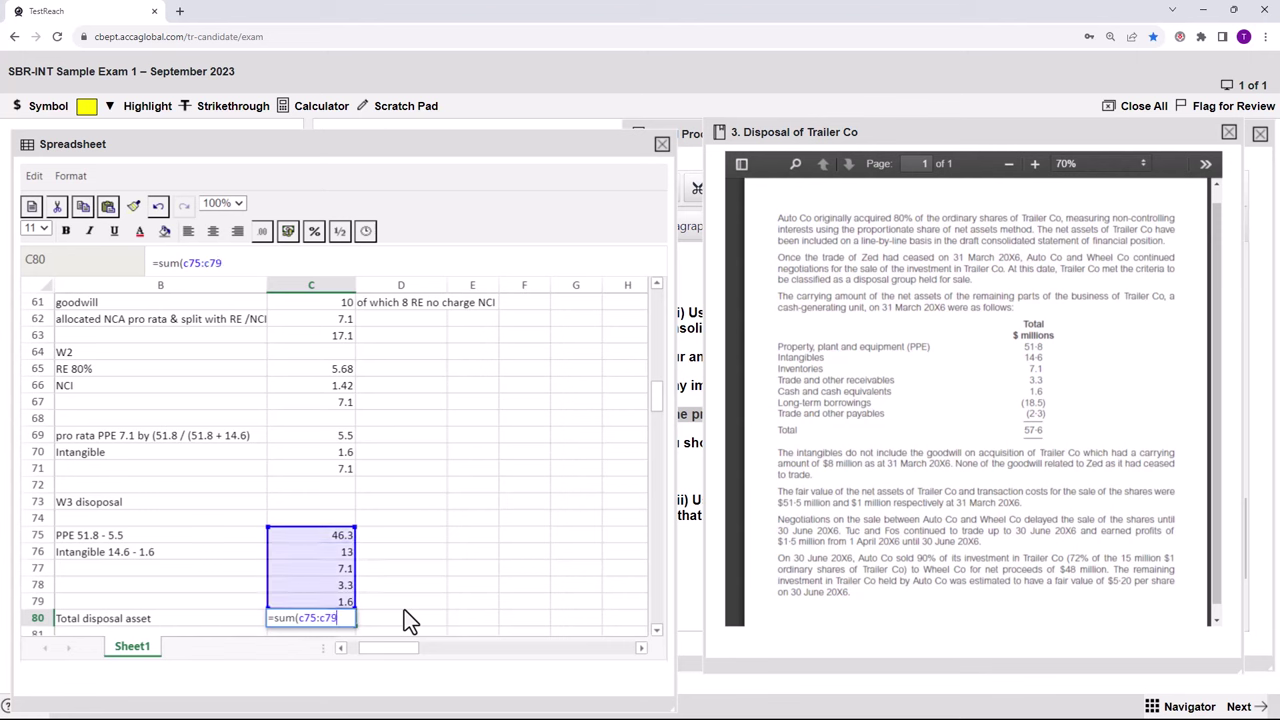
text())
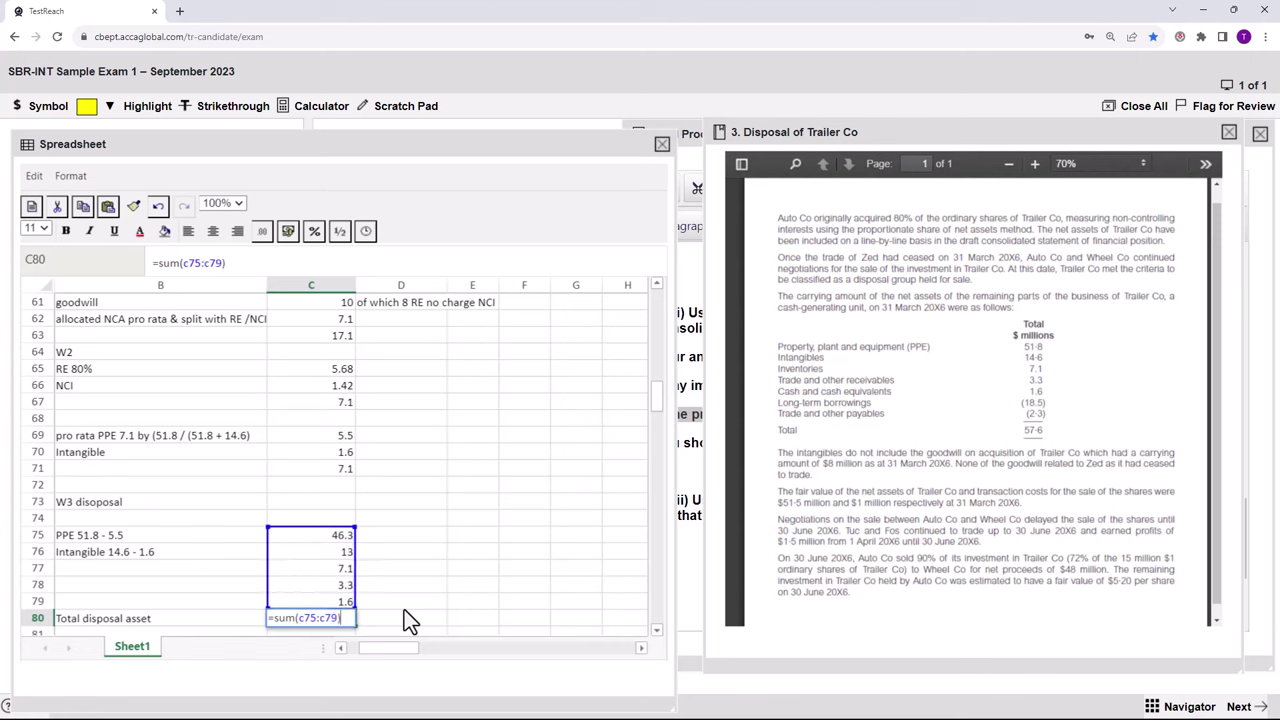
key(Return)
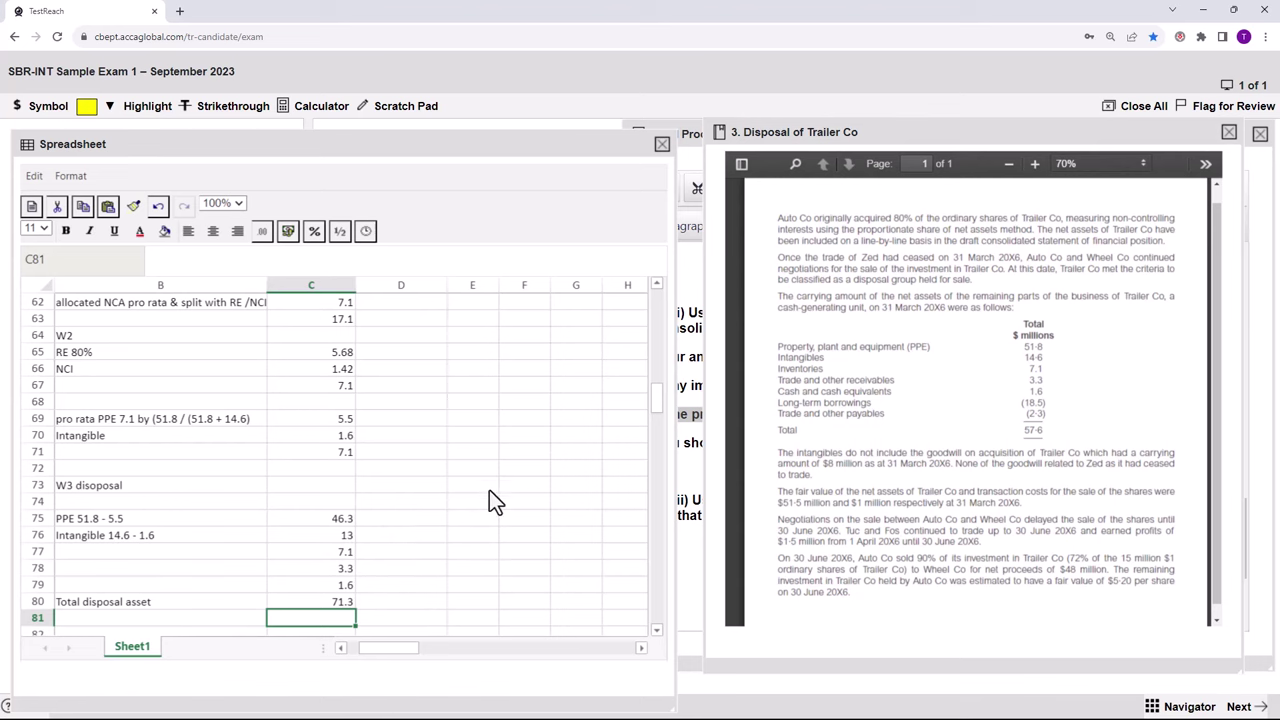
Enter the presentation adjustments -46.3 for property, plant and equipment in F7 and -13 for other intangible assets in F9.
scroll(489, 490, up, 16)
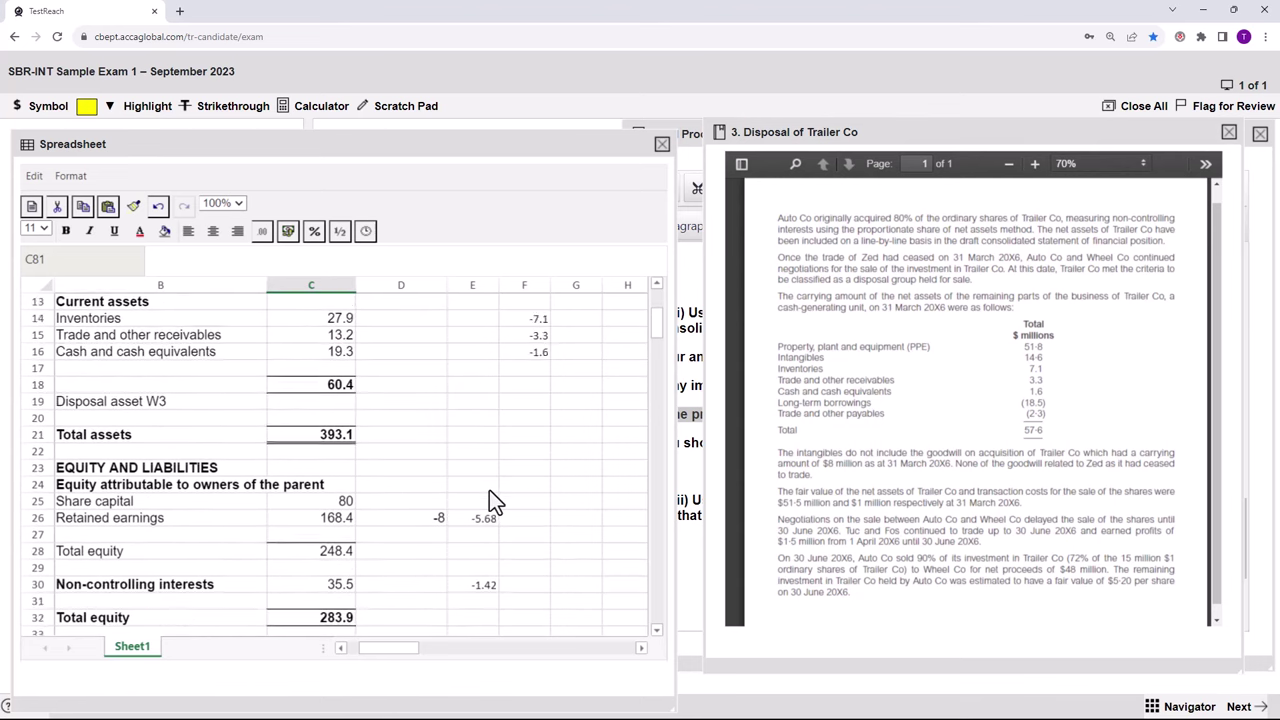
scroll(489, 500, up, 4)
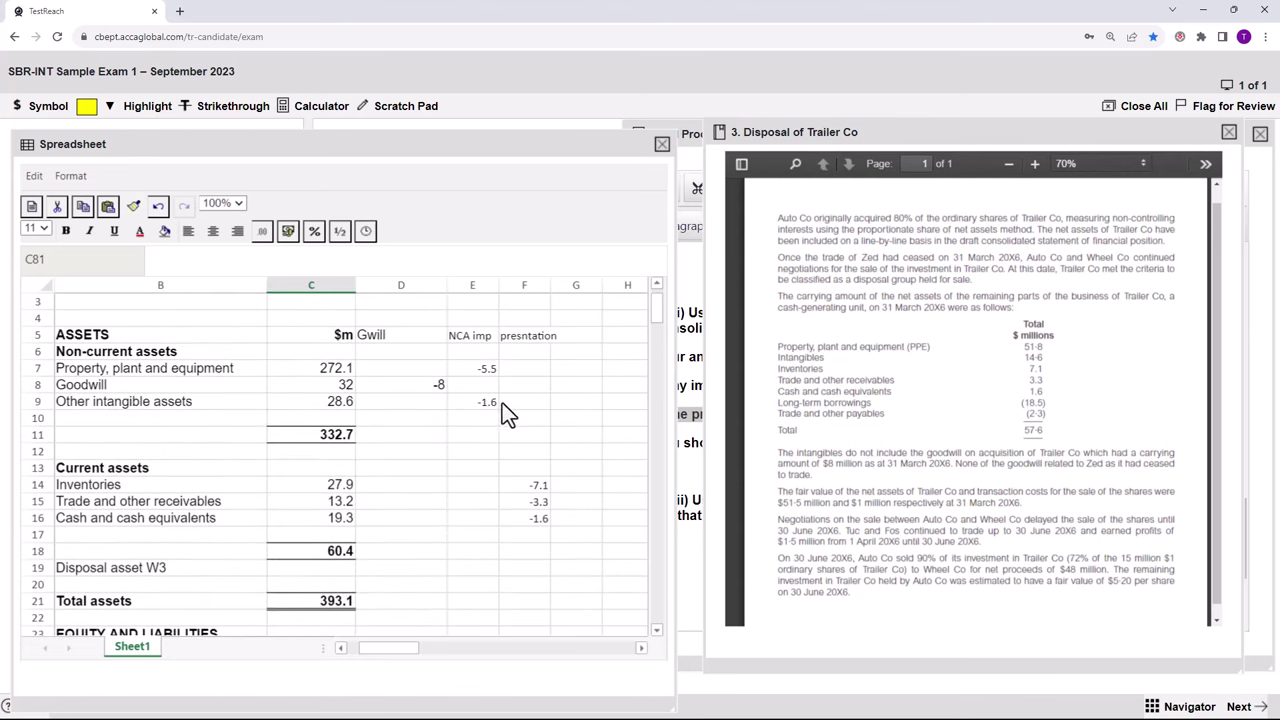
click(512, 378)
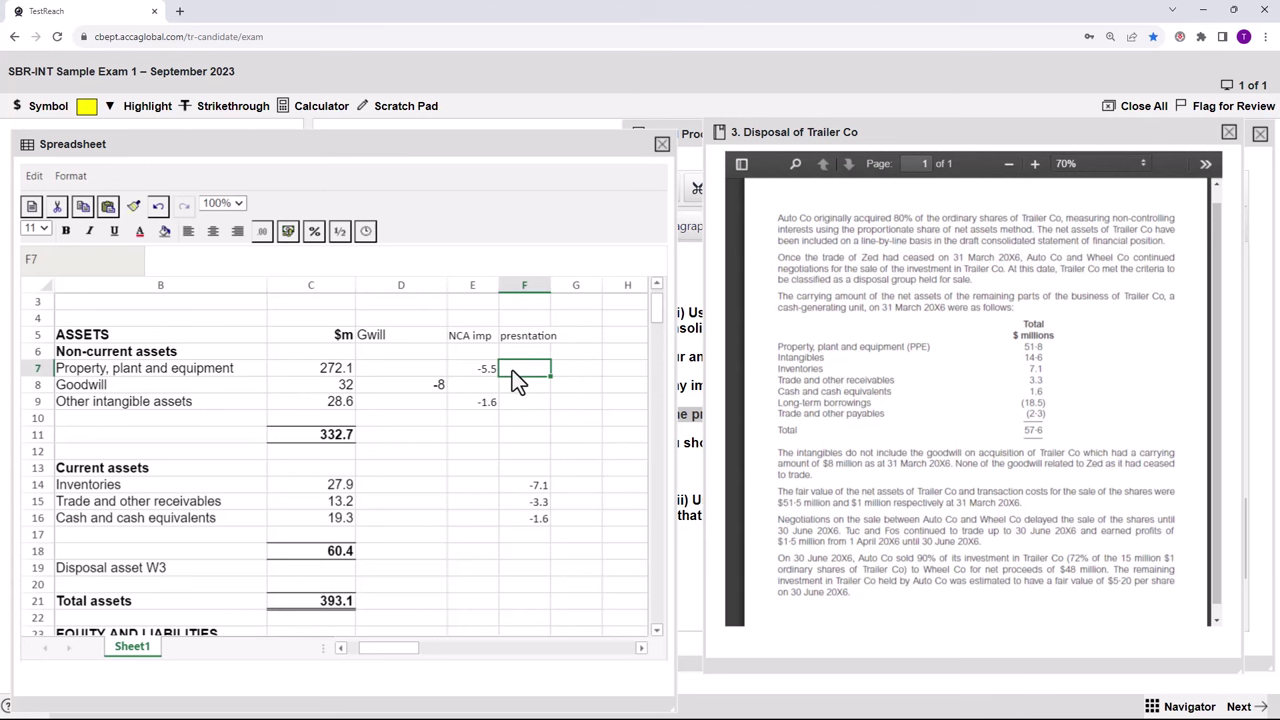
text(-46.3)
click(521, 402)
text(-1)
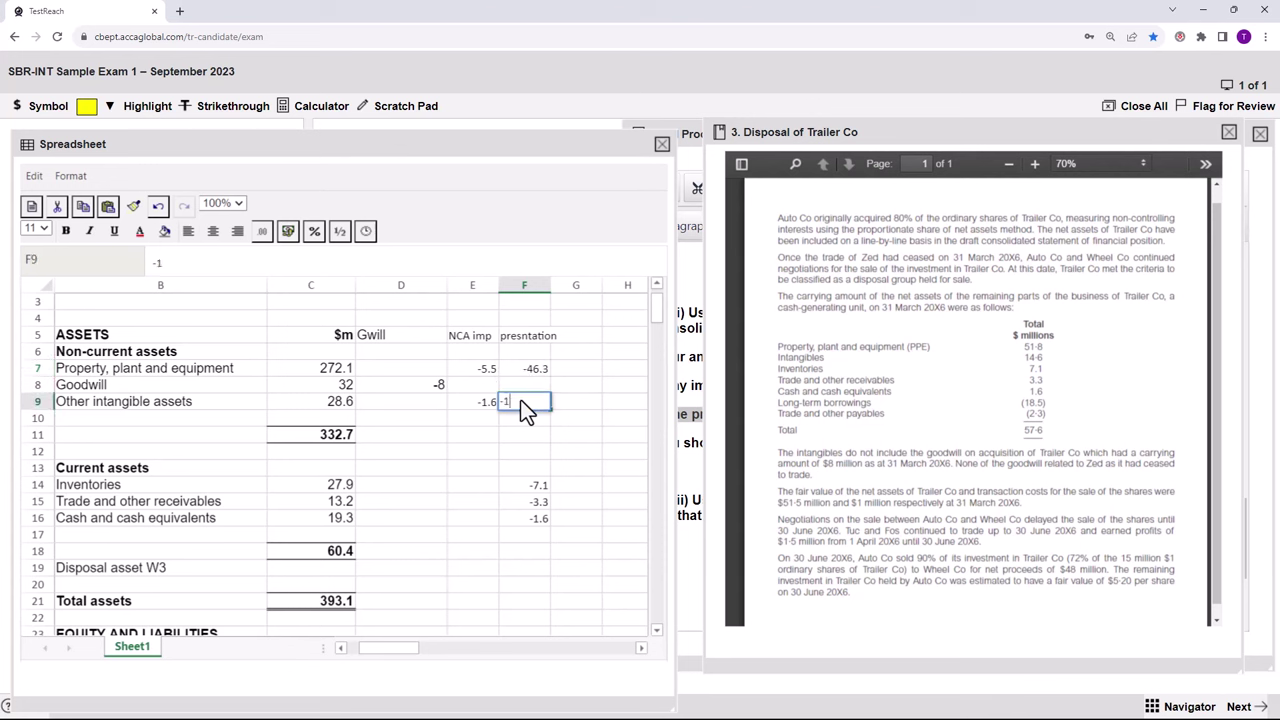
text(3)
click(575, 403)
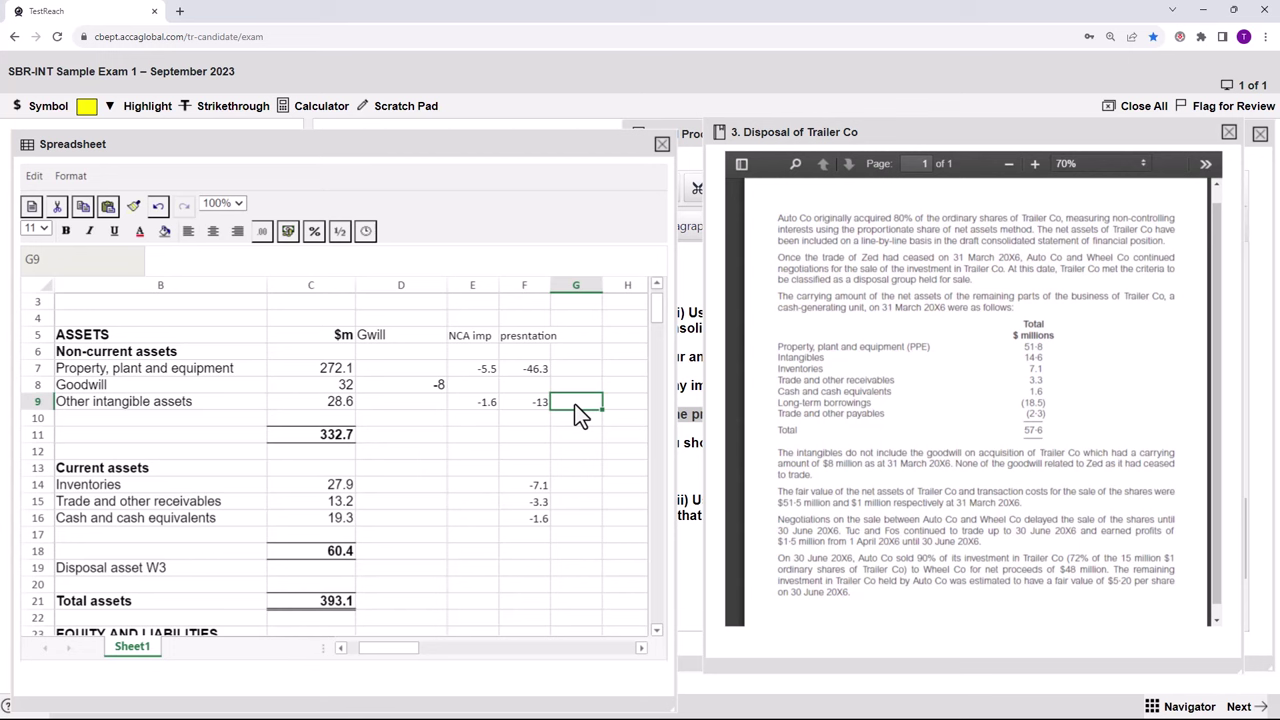
Enter the W3 total of 71.3 in F19, the presentation column of the Disposal asset W3 row.
scroll(575, 516, down, 1)
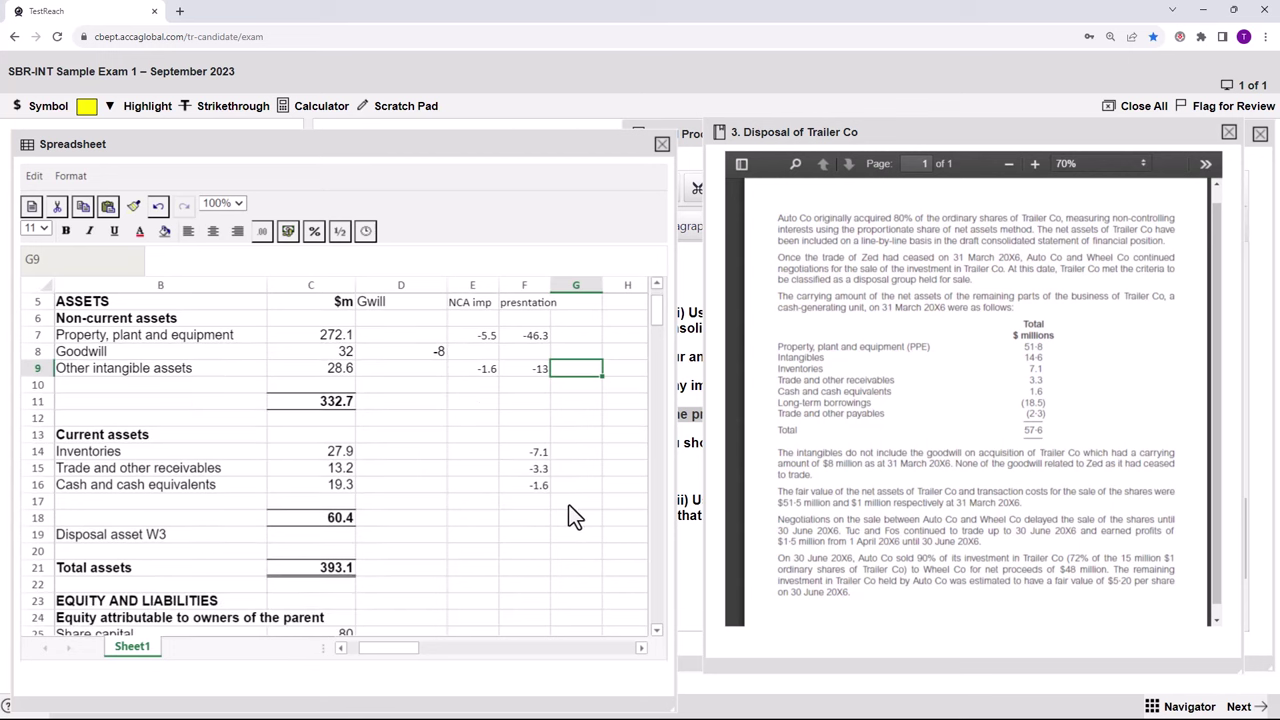
click(528, 536)
scroll(520, 587, down, 10)
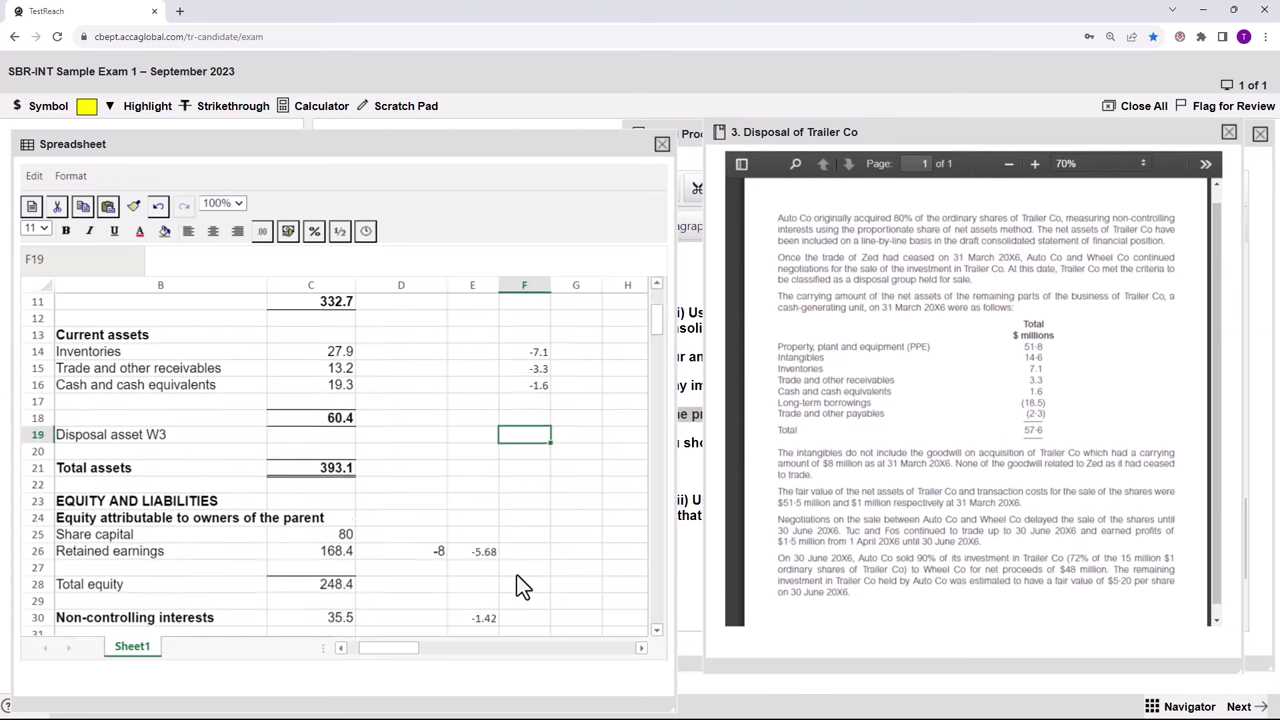
scroll(520, 587, down, 10)
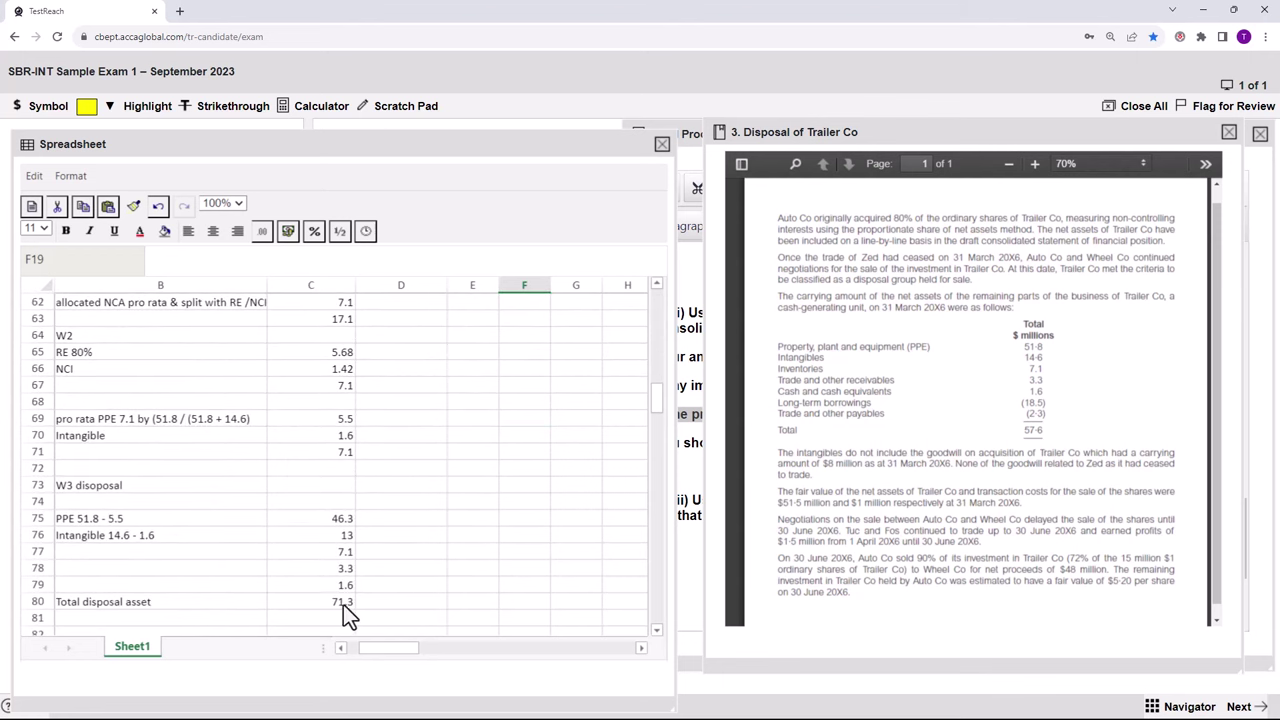
click(343, 604)
scroll(479, 520, up, 18)
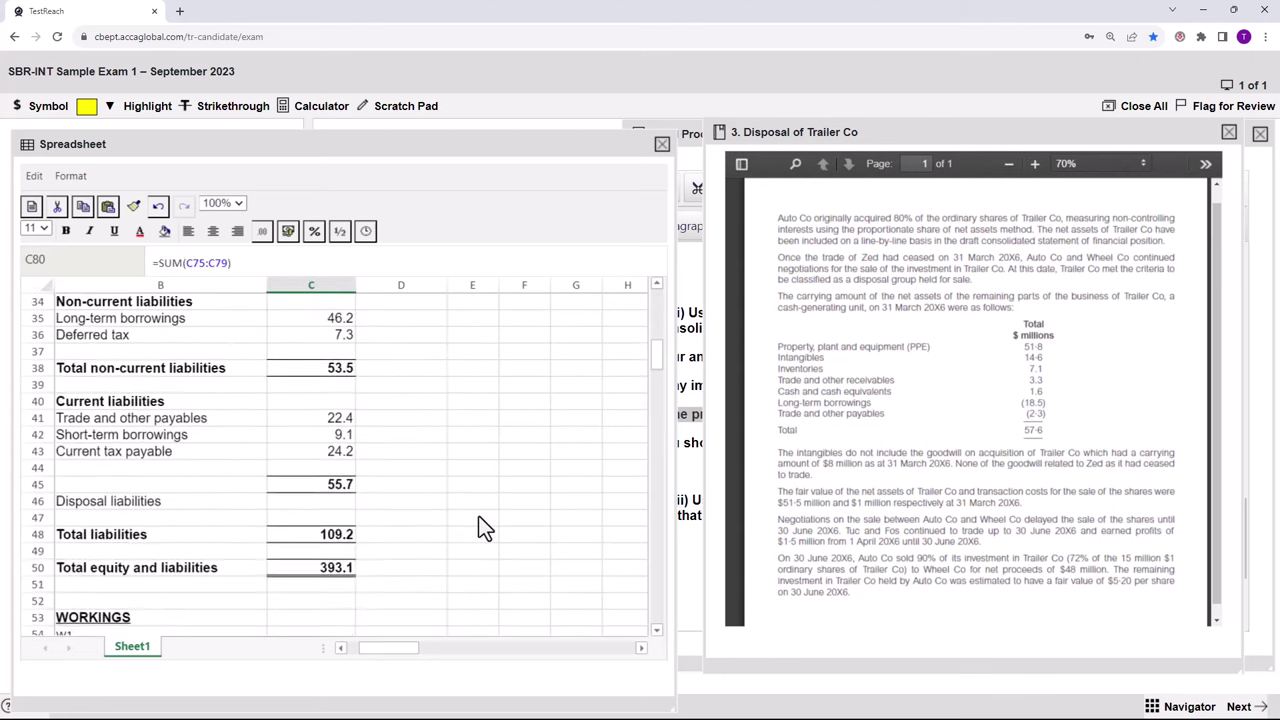
scroll(480, 527, up, 1)
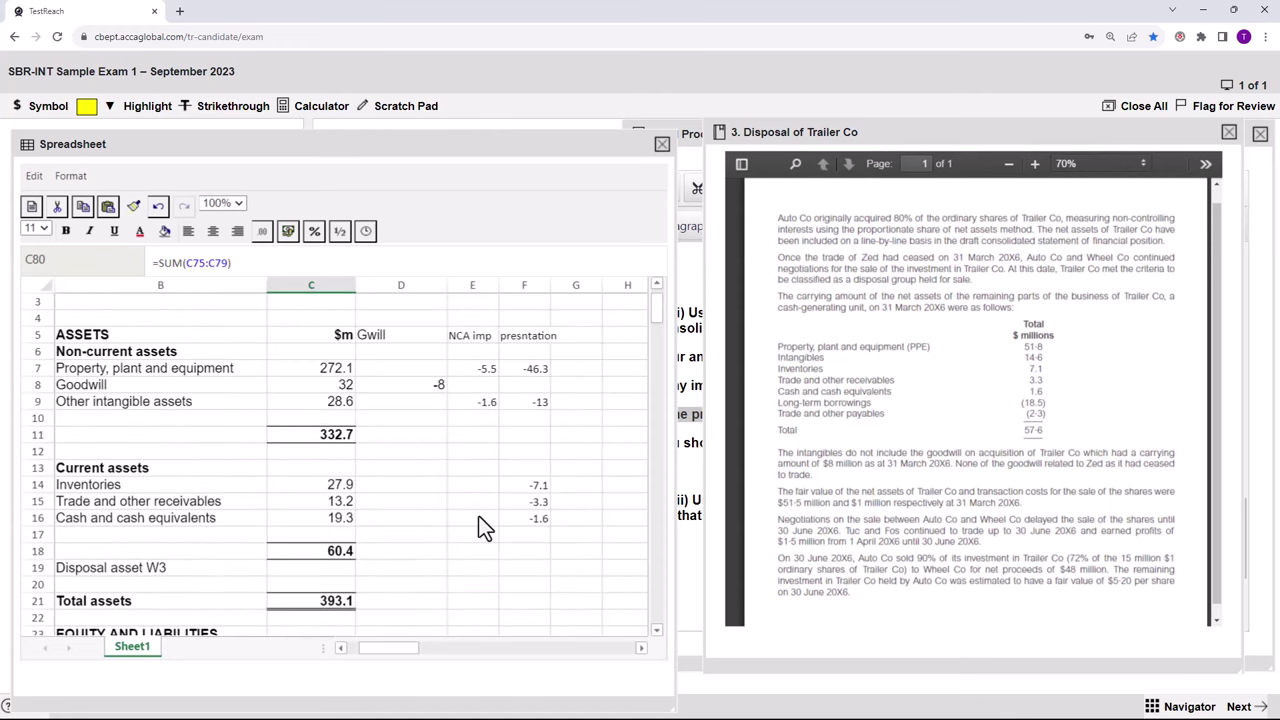
click(530, 538)
text(7)
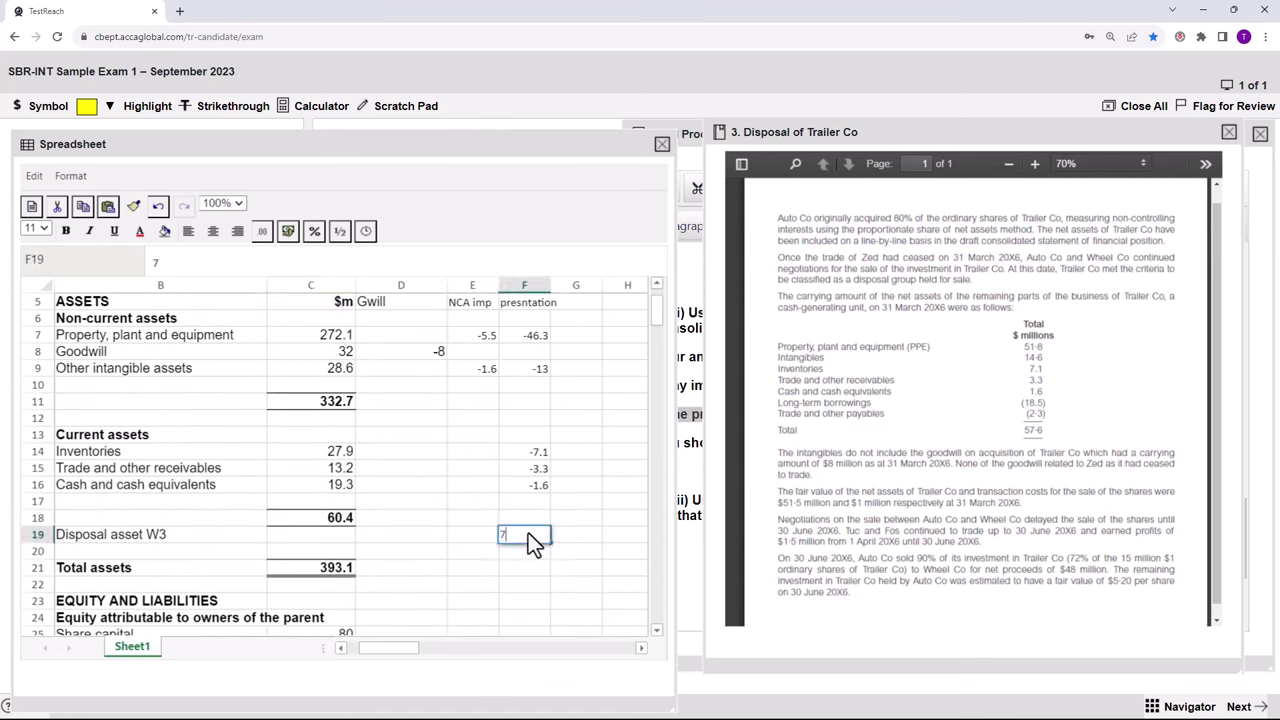
text(1.3)
click(585, 531)
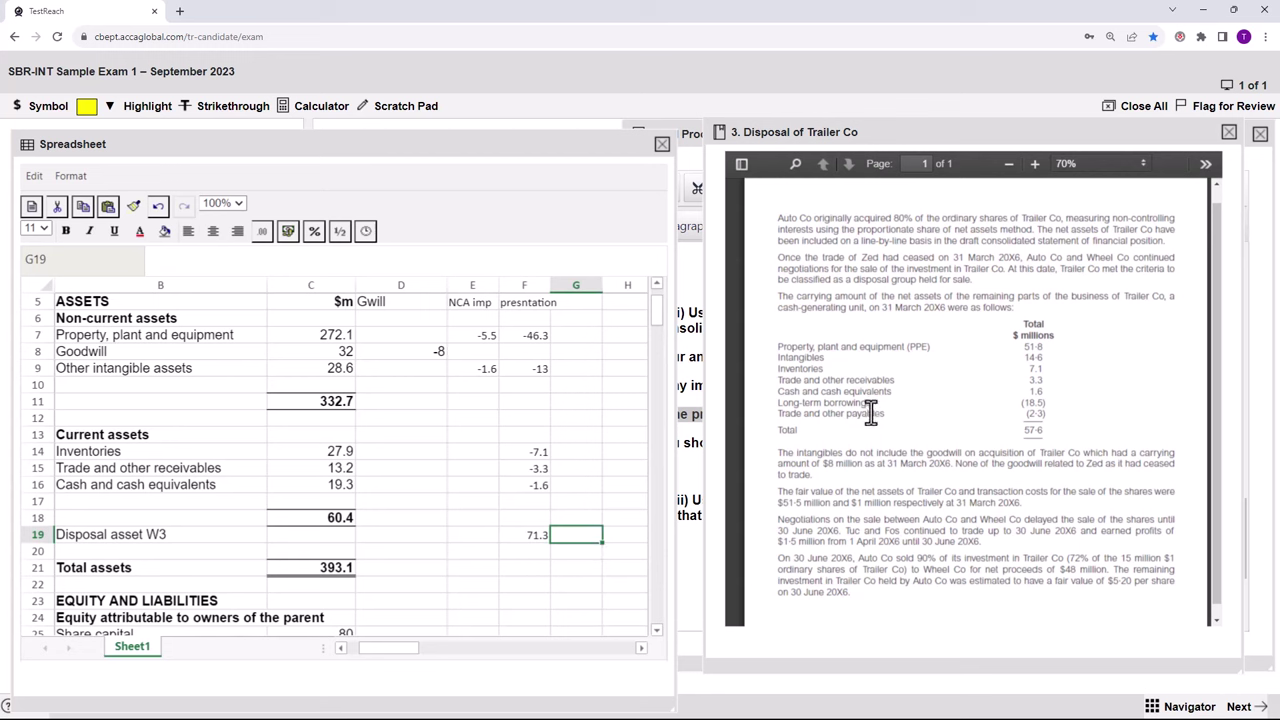
Enter the presentation adjustments -18.5 for long-term borrowings in F35 and -2.3 for trade and other payables in F41.
click(656, 632)
click(656, 632)
click(656, 632)
click(656, 632)
click(656, 632)
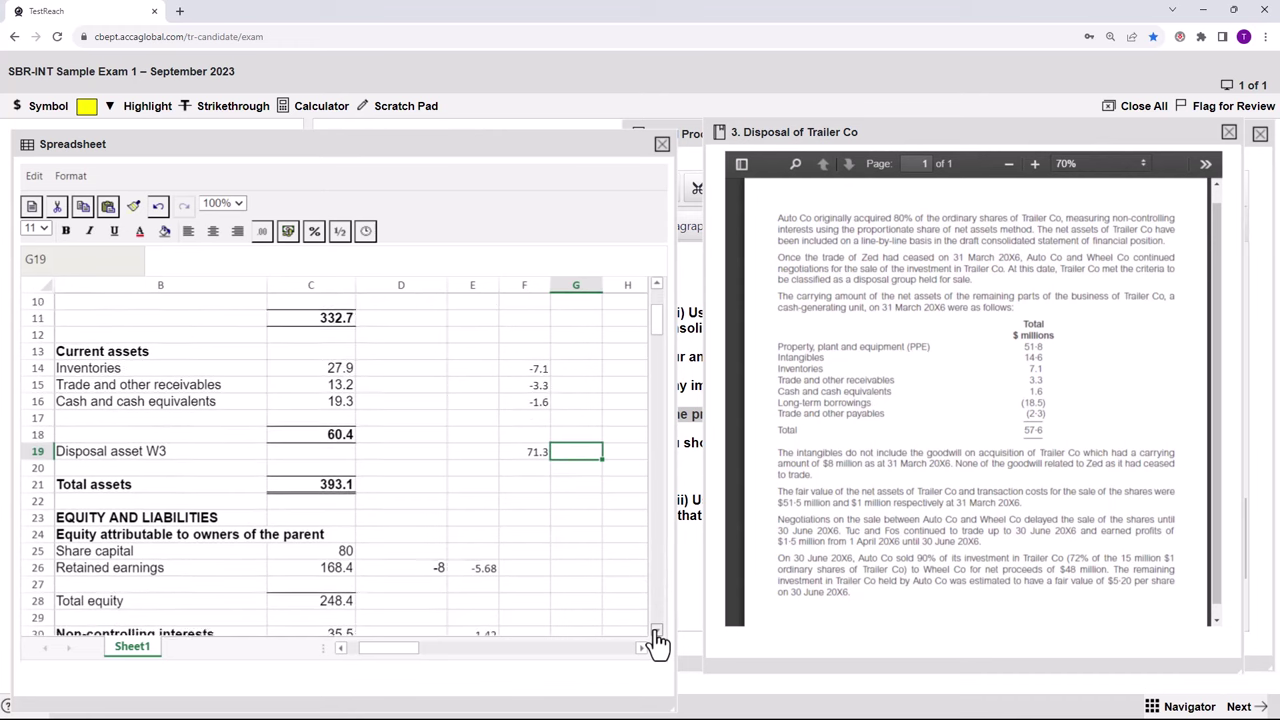
click(656, 632)
click(656, 632)
click(656, 632)
click(656, 632)
click(656, 632)
click(656, 632)
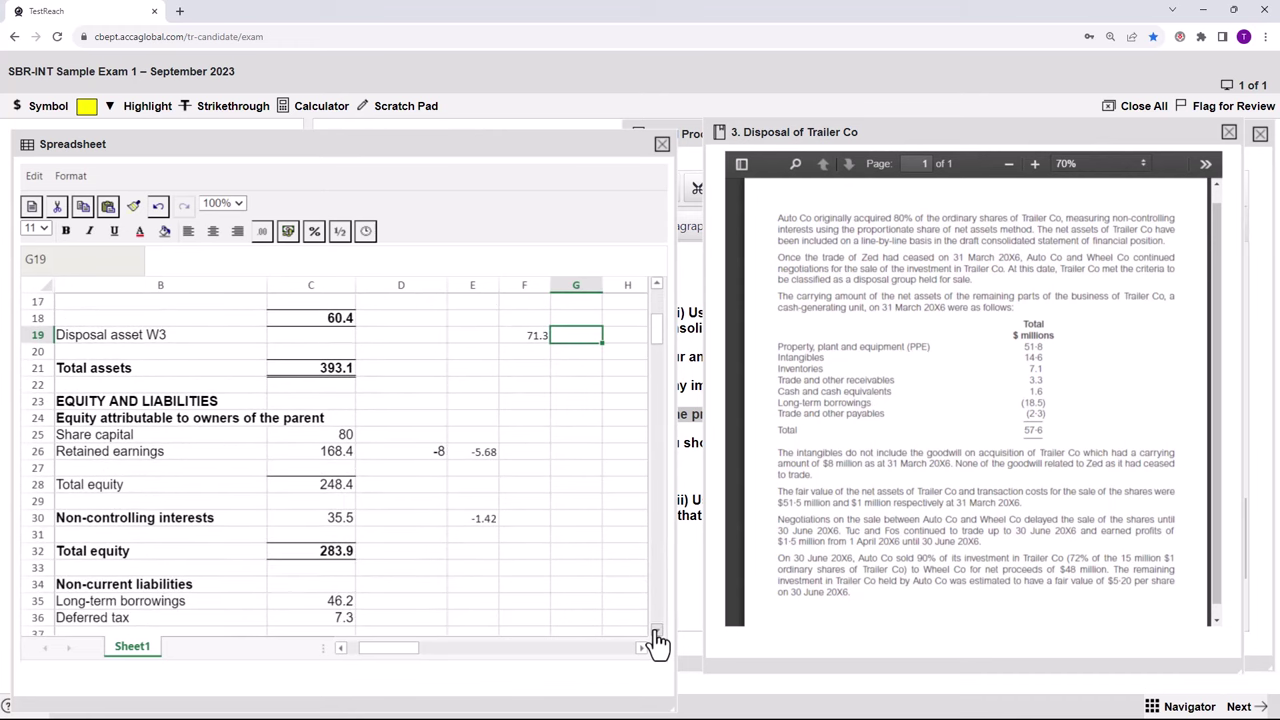
click(656, 632)
click(656, 632)
click(656, 632)
click(656, 632)
click(656, 632)
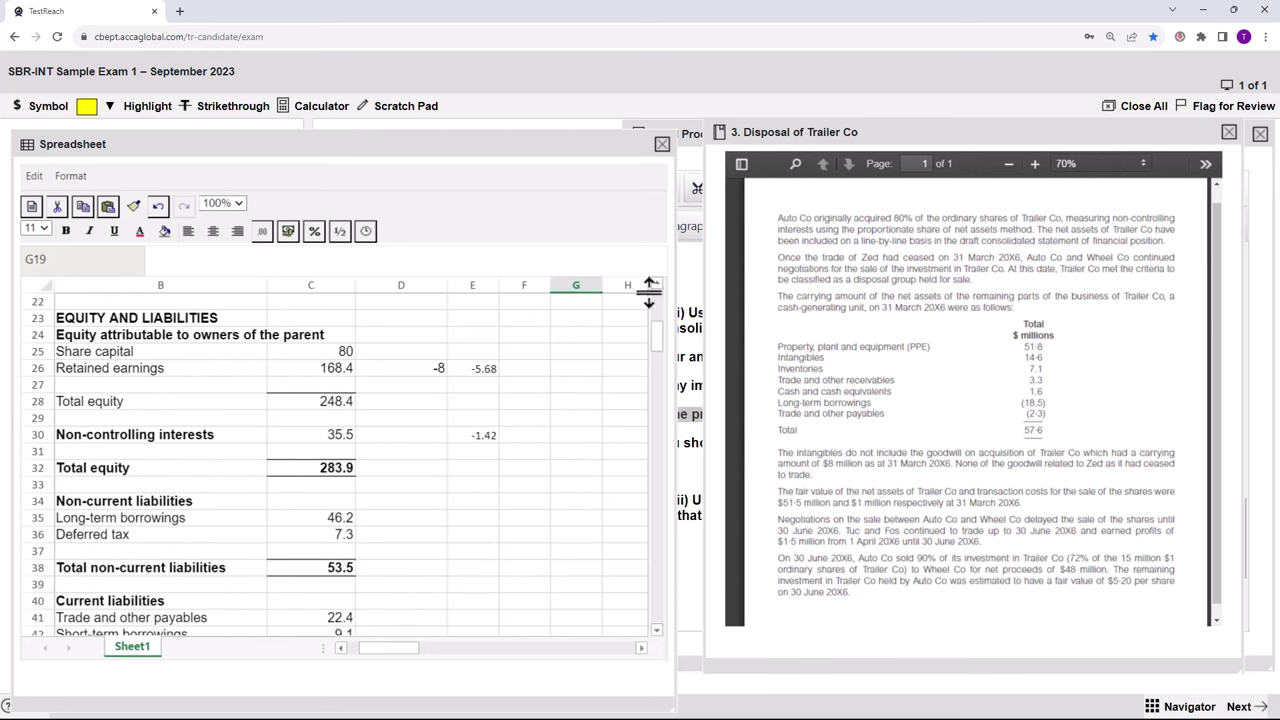
mouse_move(654, 352)
mouse_down()
mouse_move(657, 320)
mouse_move(662, 362)
mouse_up()
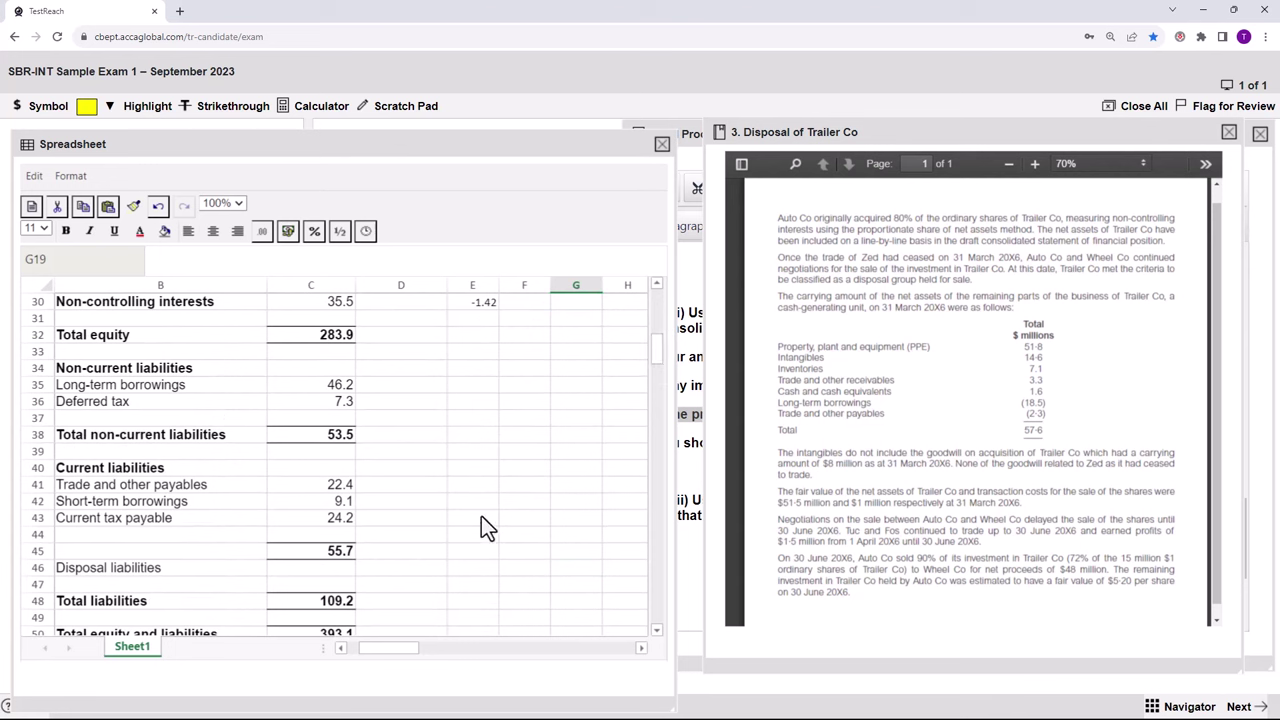
click(515, 390)
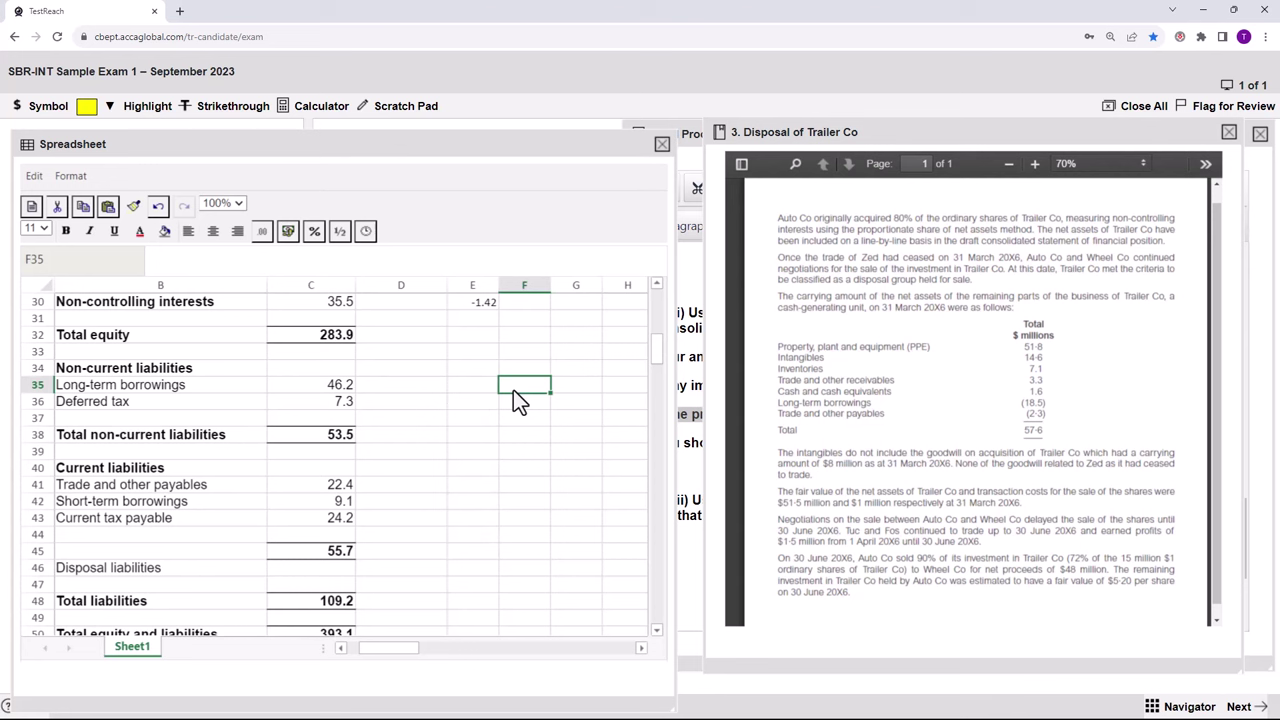
text(-18.5)
click(514, 487)
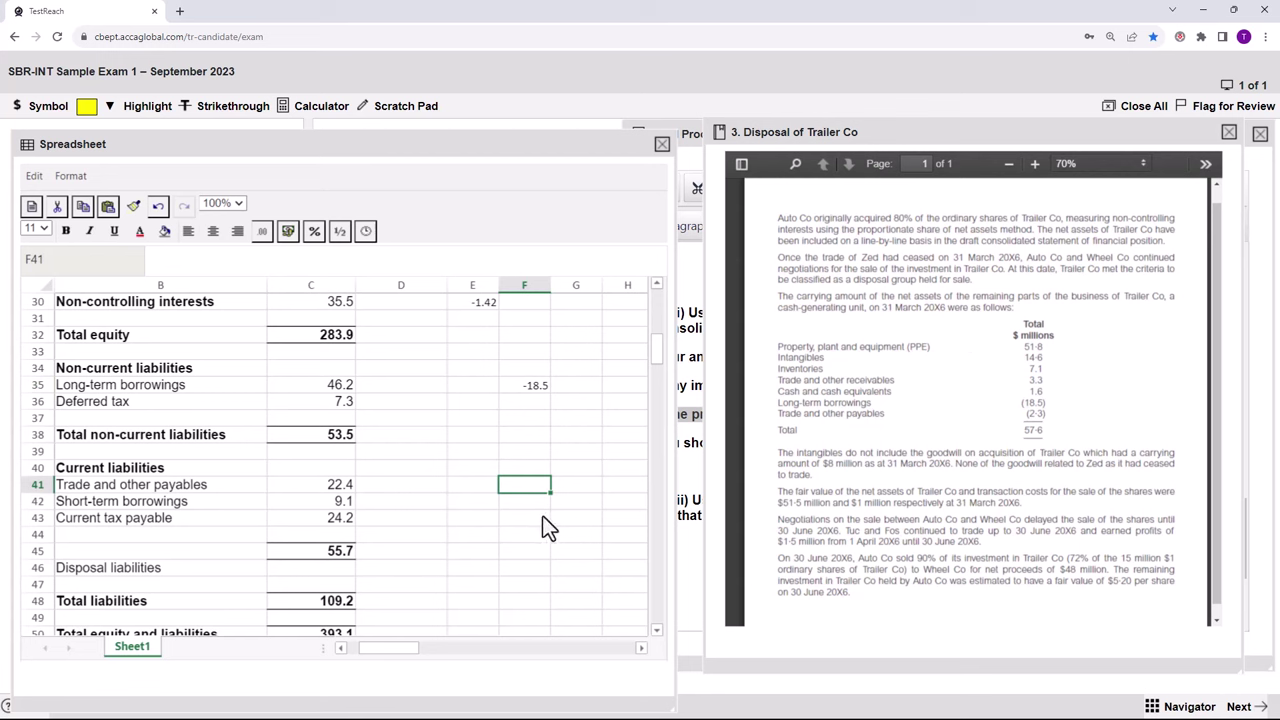
text(-2.3)
click(171, 567)
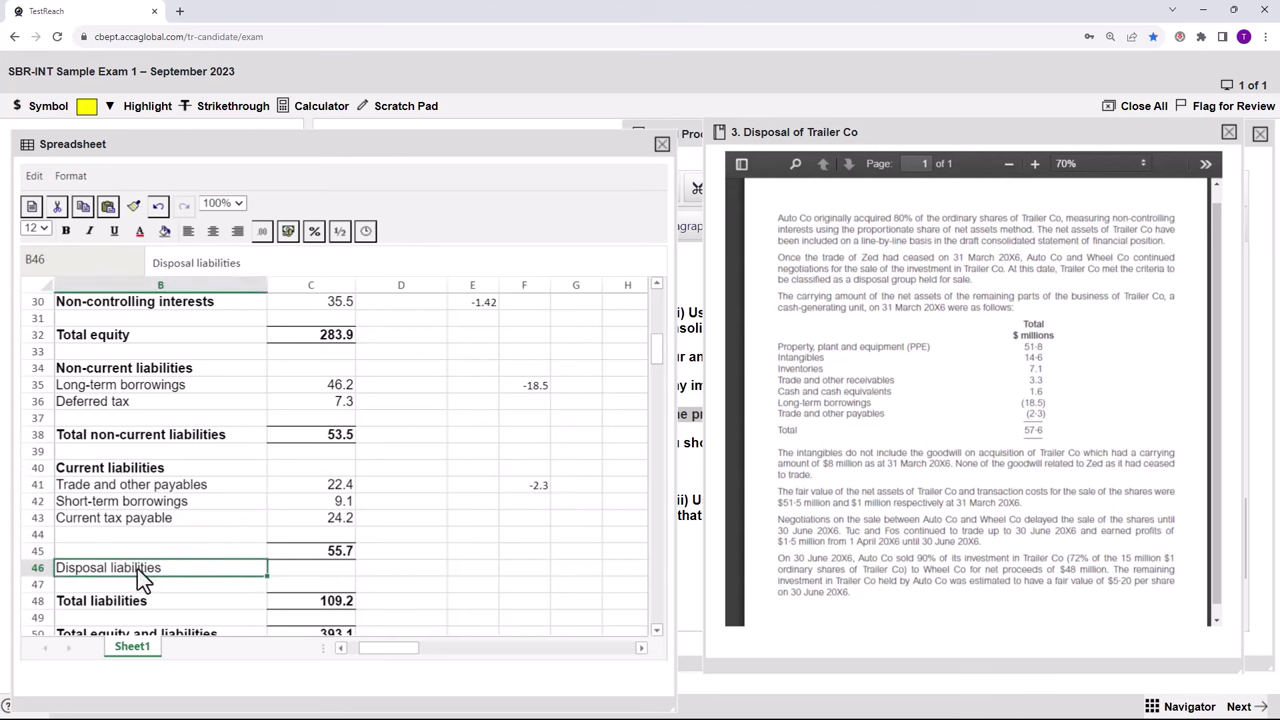
Enter 20.8 in F46, the presentation column of the Disposal liabilities row.
click(518, 568)
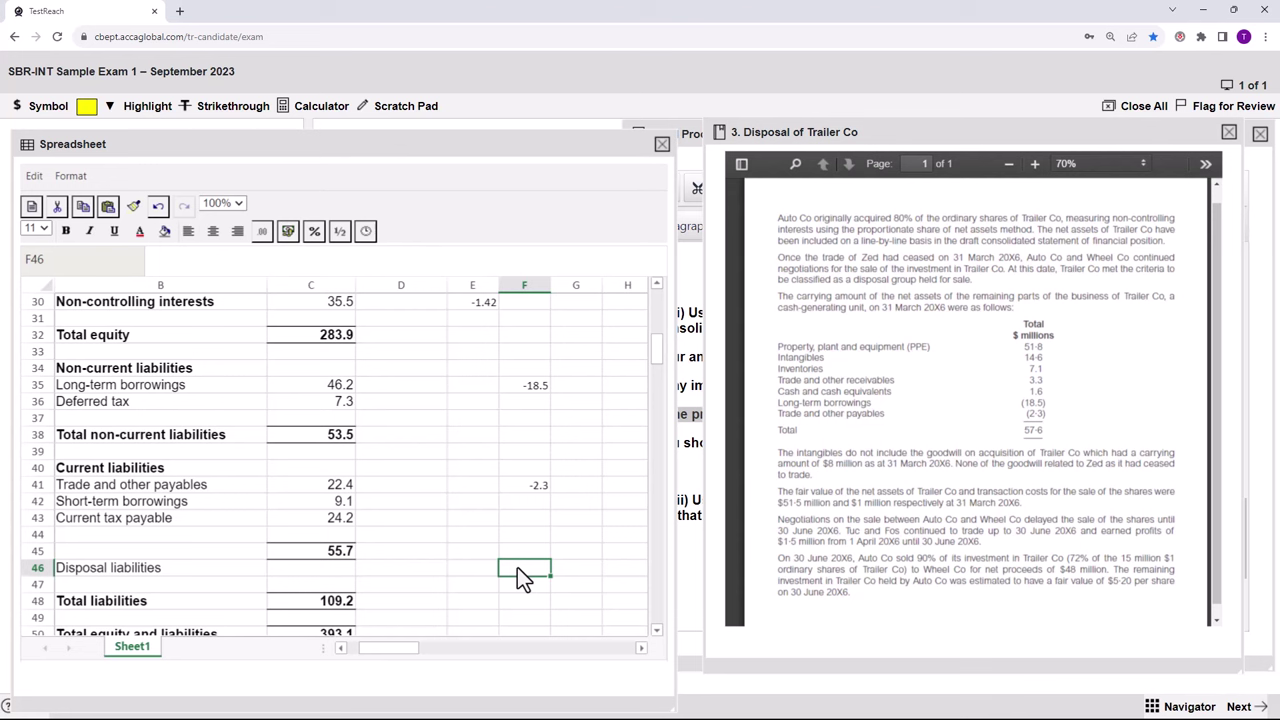
text(20.8)
key(Return)
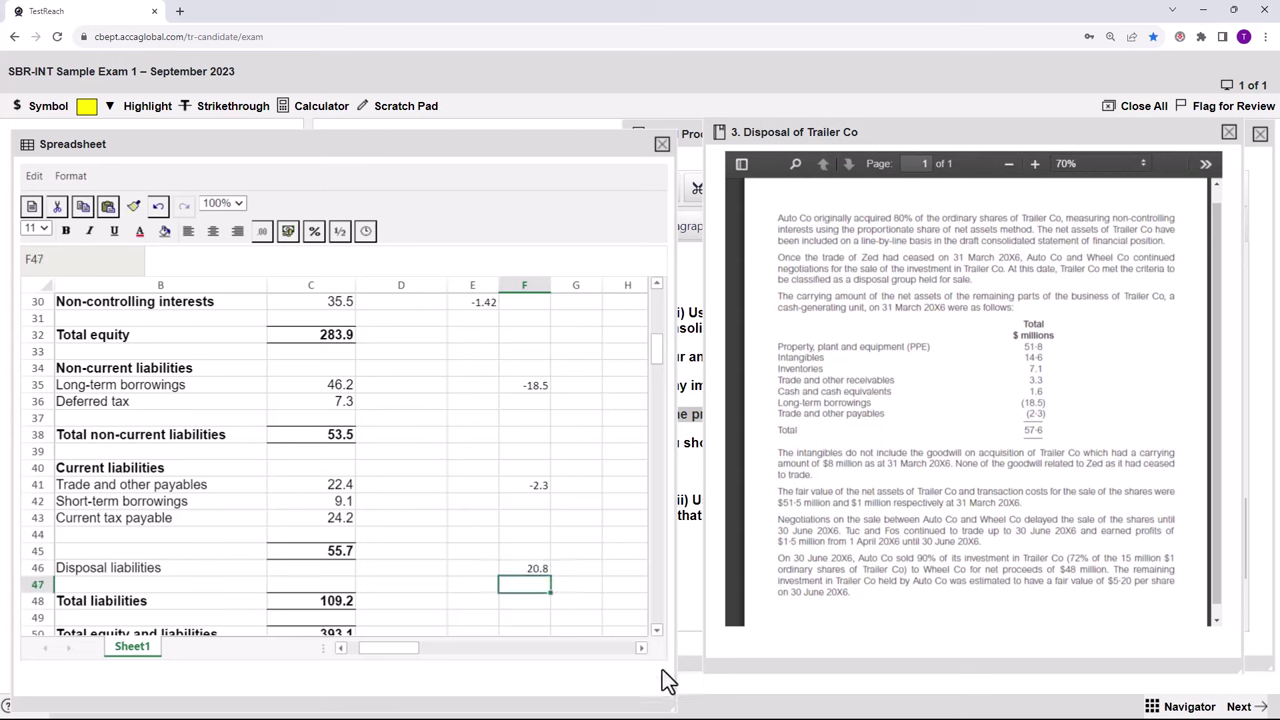
Widen the spreadsheet window to show columns up to L and bring it in front of the Disposal of Trailer Co exhibit.
drag(668, 705, 870, 642)
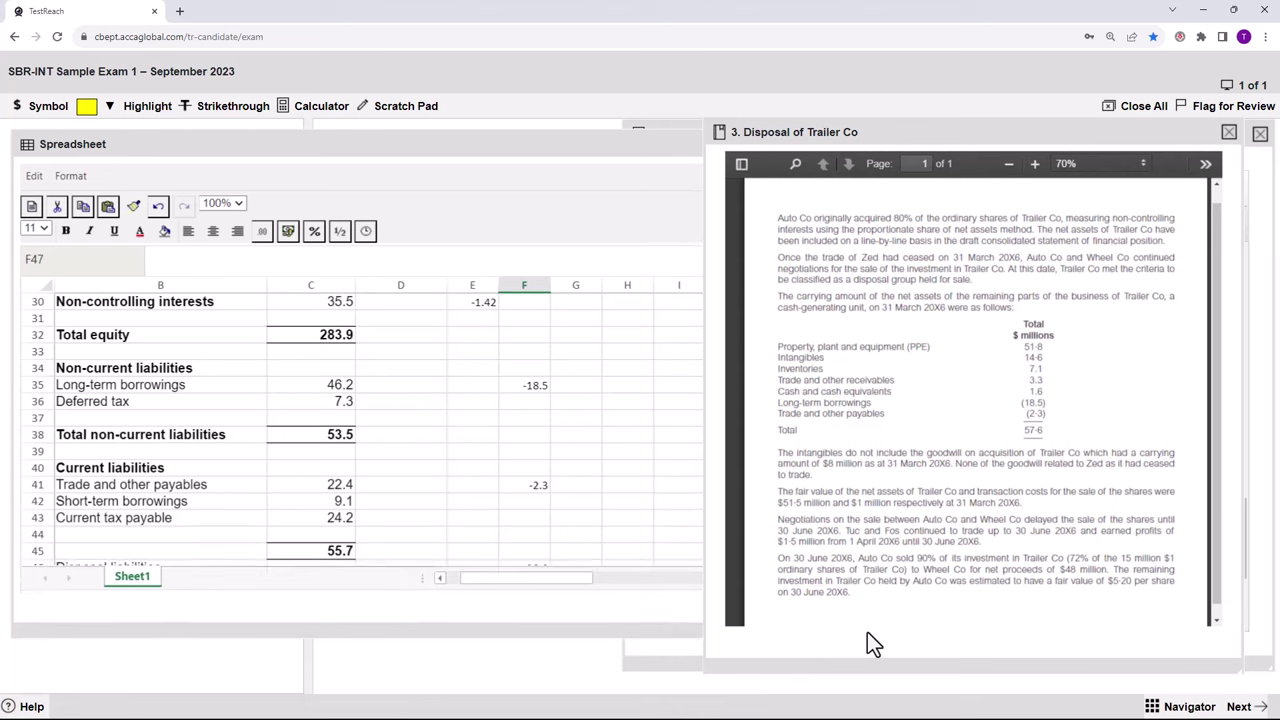
click(594, 142)
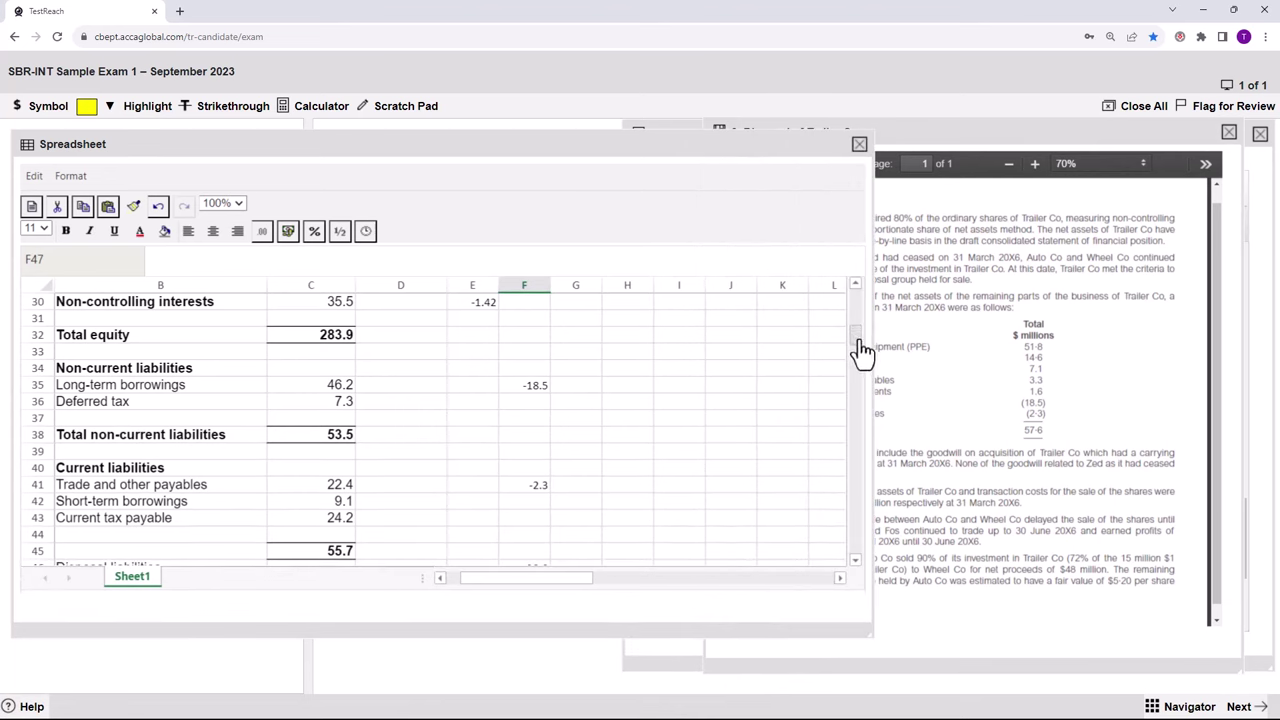
drag(860, 349, 855, 300)
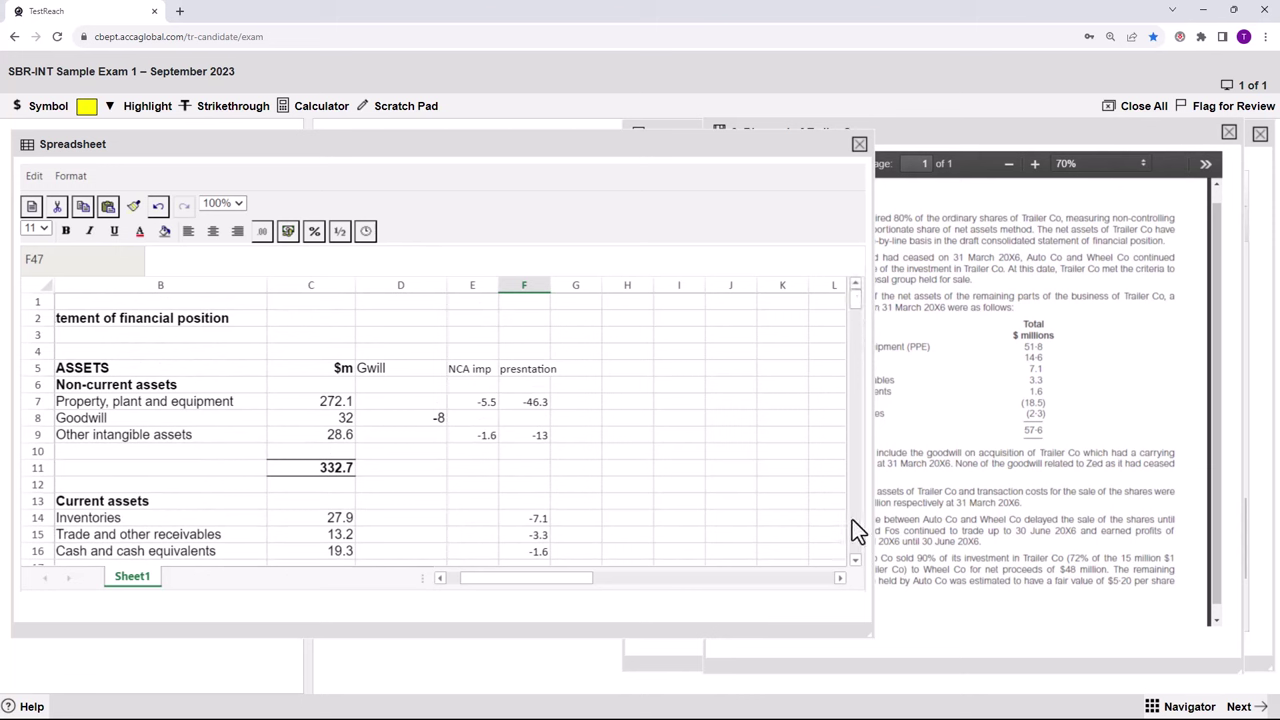
Review the goodwill, impairment and presentation adjustment columns from the assets section through to total equity and liabilities.
click(855, 563)
click(855, 563)
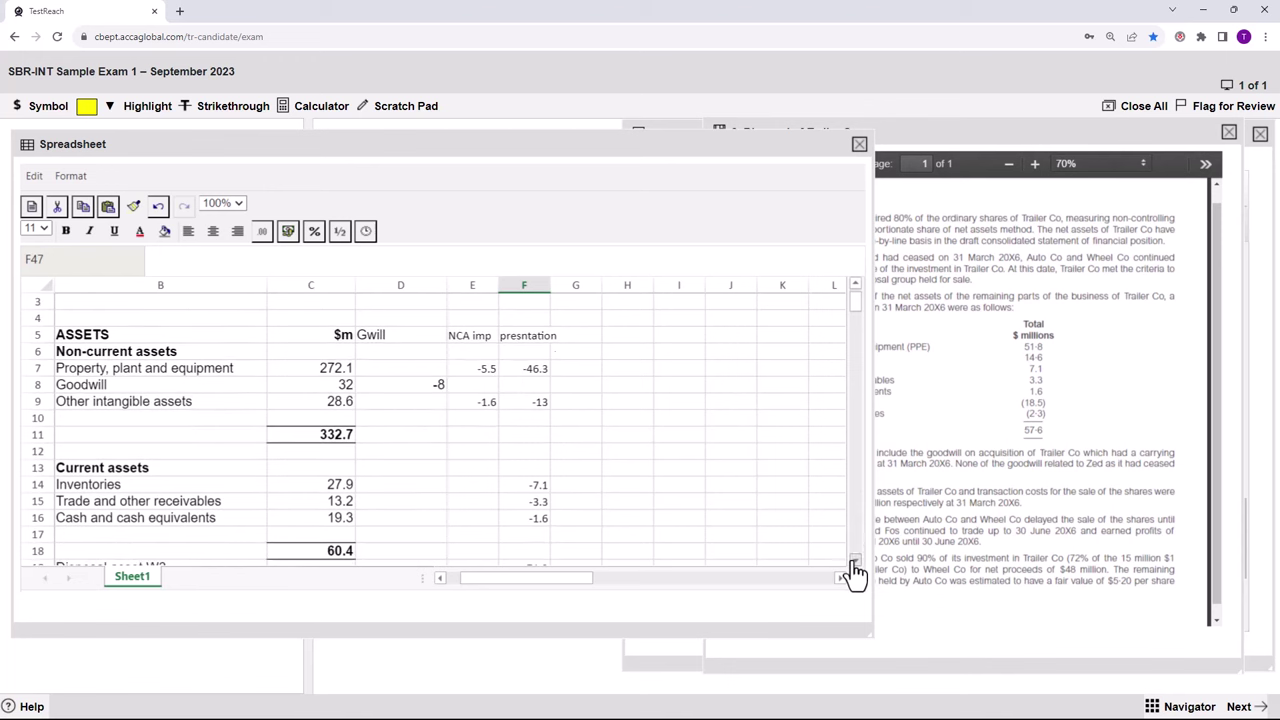
click(855, 563)
click(855, 563)
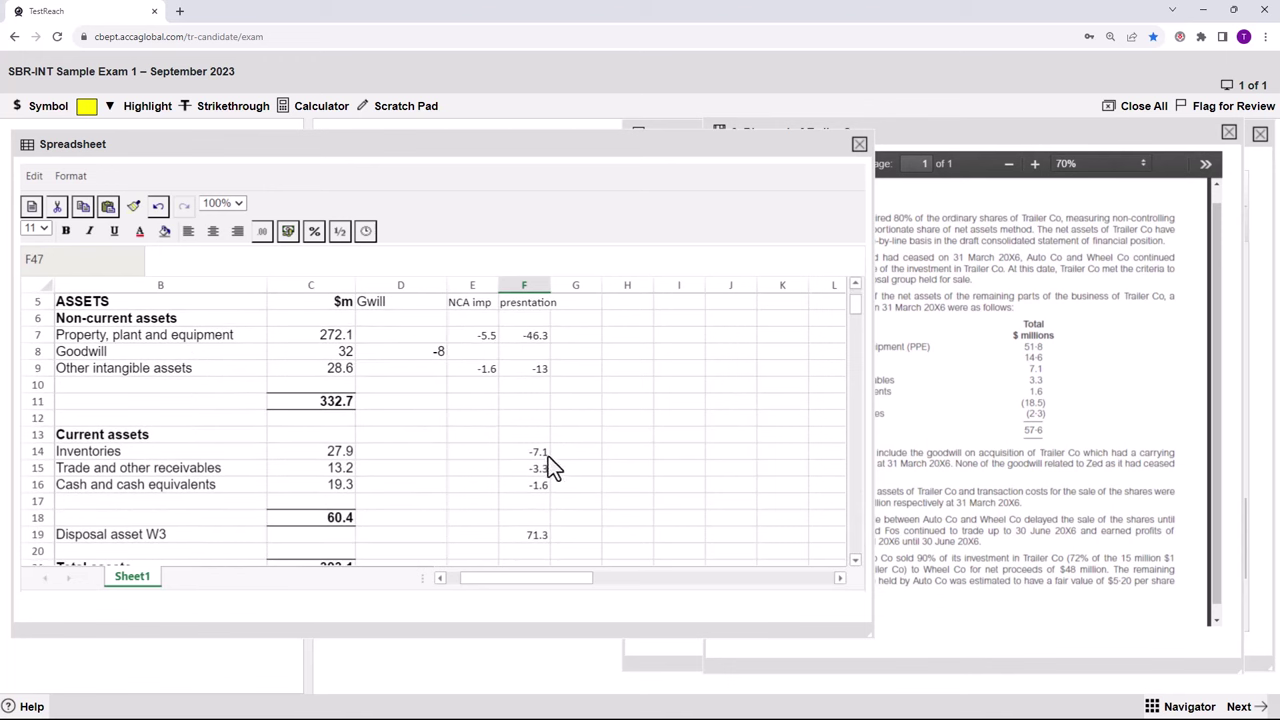
click(855, 562)
click(855, 562)
click(855, 562)
click(855, 562)
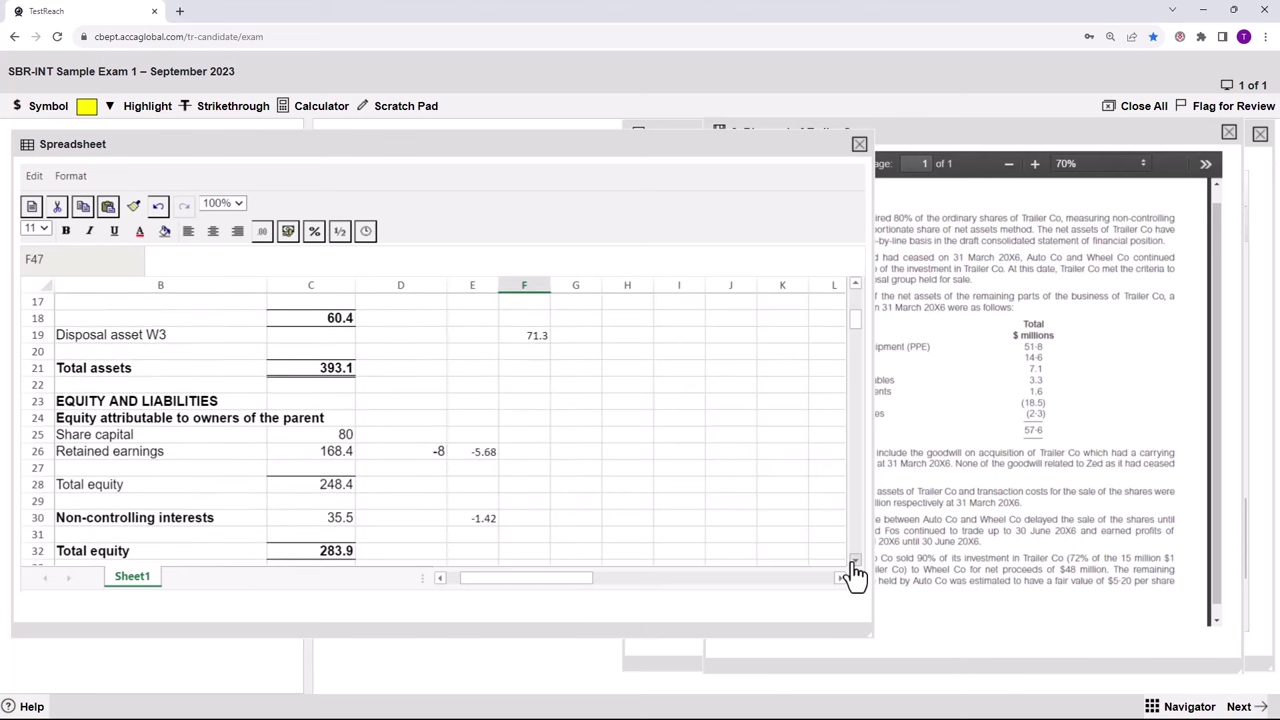
click(855, 562)
click(855, 562)
click(855, 562)
click(855, 562)
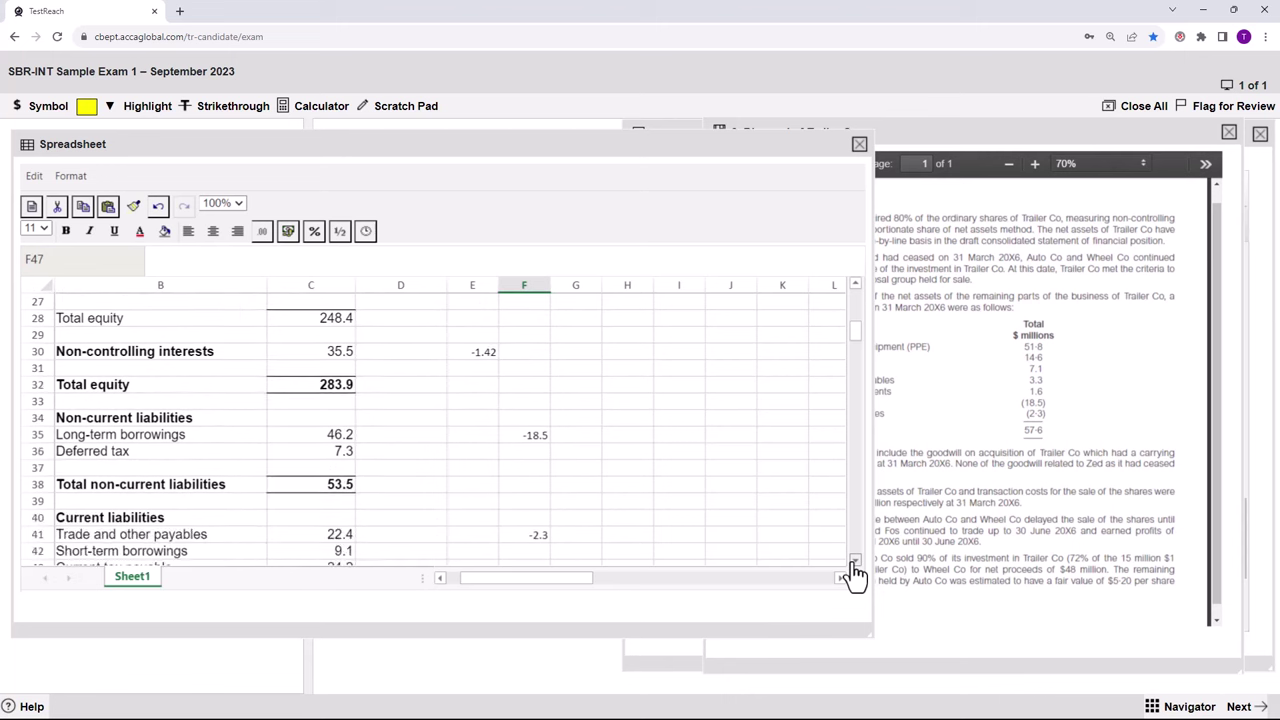
click(855, 562)
click(855, 562)
click(855, 562)
click(855, 562)
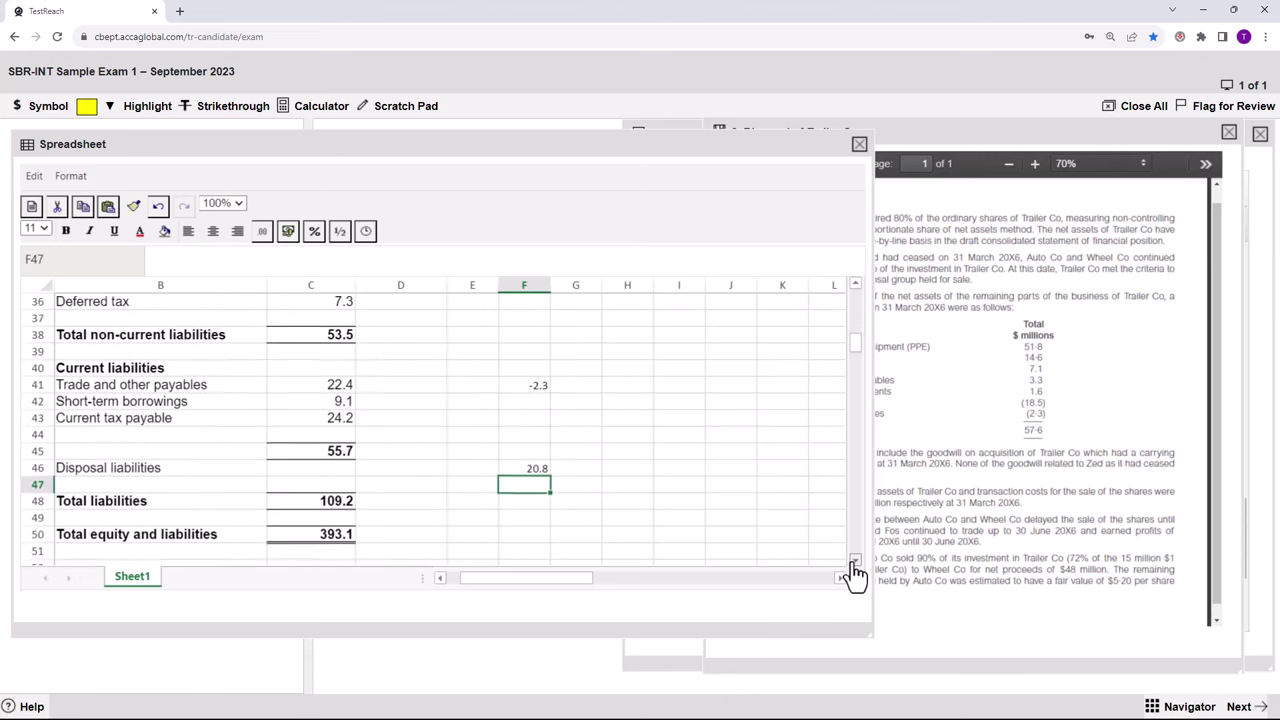
click(855, 562)
click(855, 562)
click(855, 562)
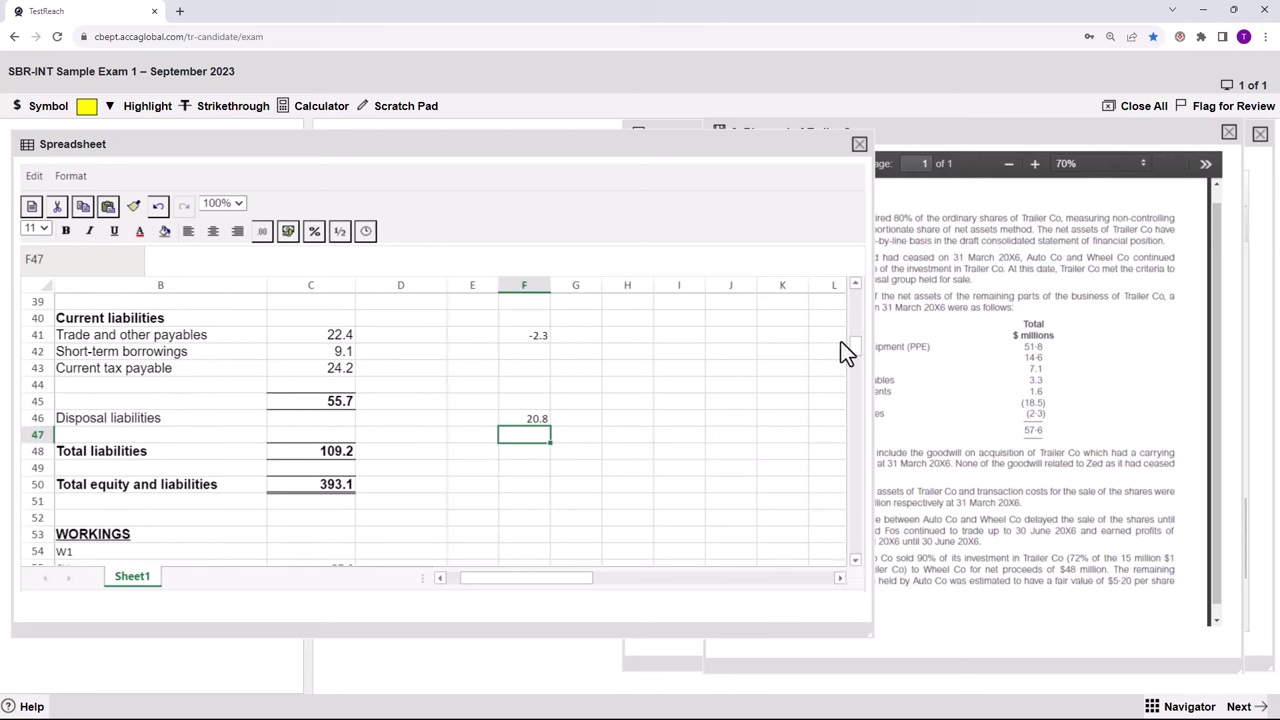
Add the heading "Total correct" in G5 and enter the adjusted goodwill figure of 24 in G8.
click(855, 286)
click(855, 286)
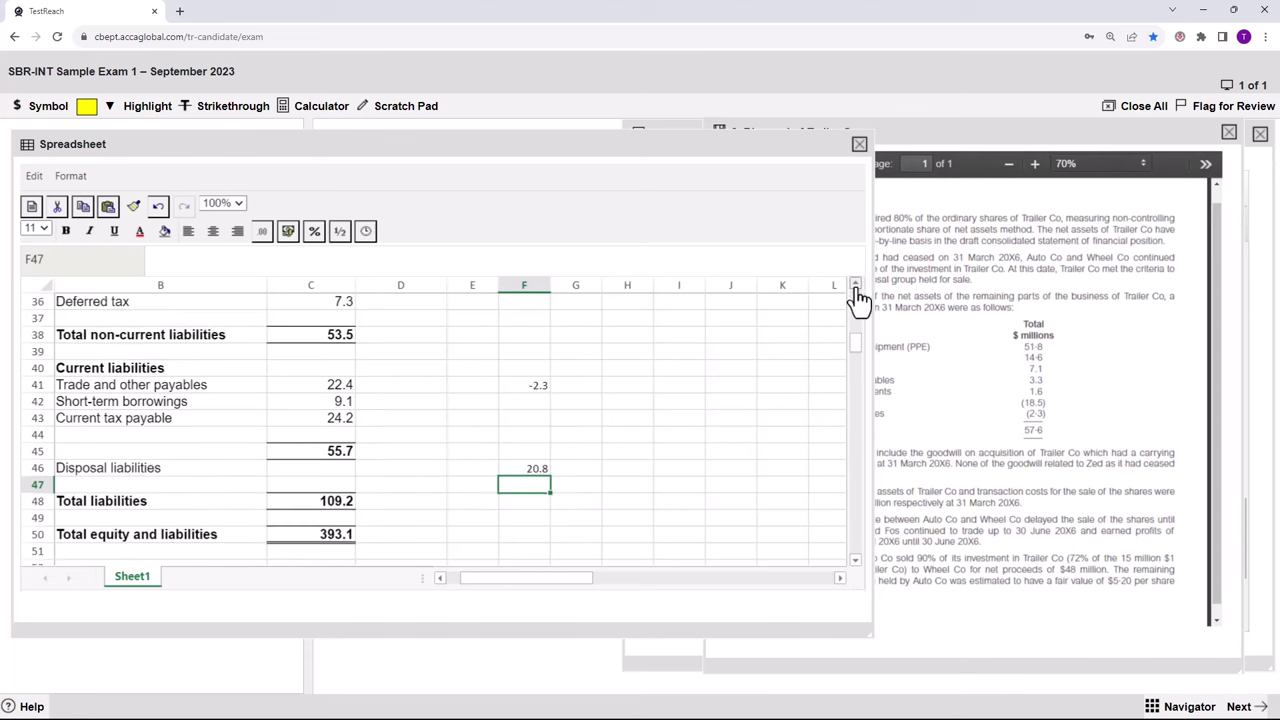
click(855, 286)
click(855, 286)
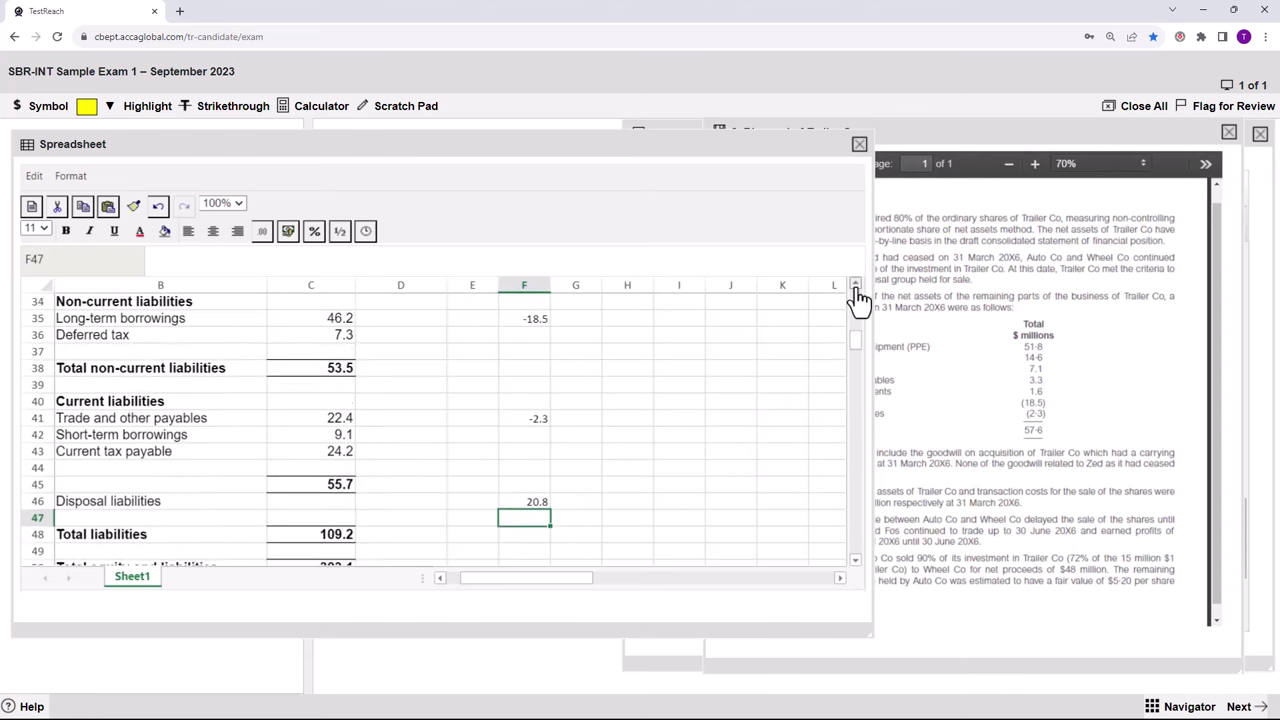
click(855, 286)
click(855, 286)
click(855, 286)
click(855, 286)
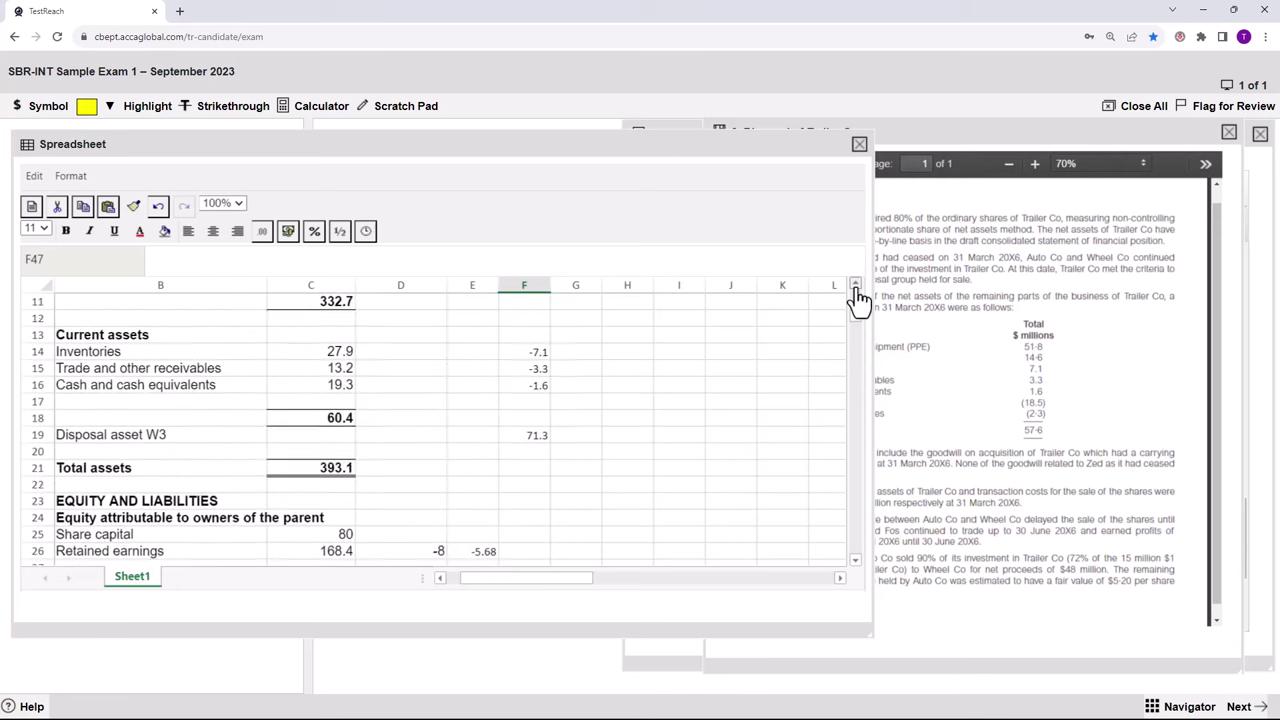
click(855, 286)
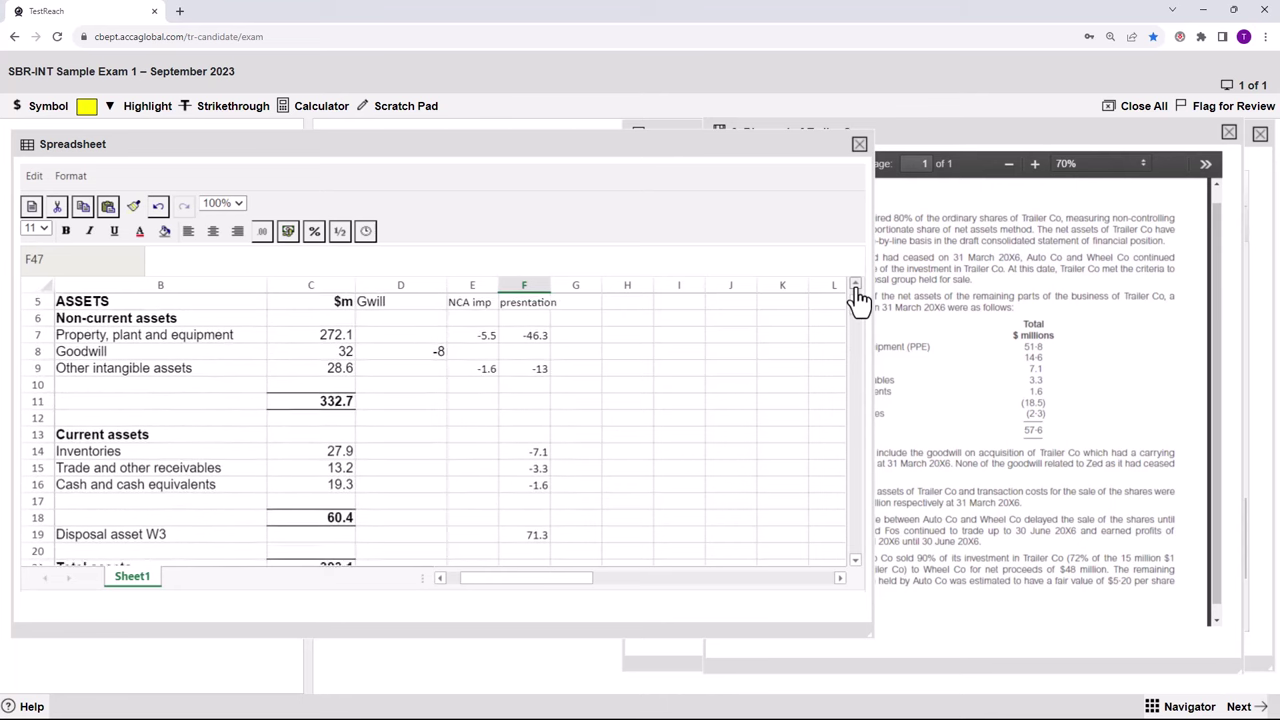
double_click(578, 321)
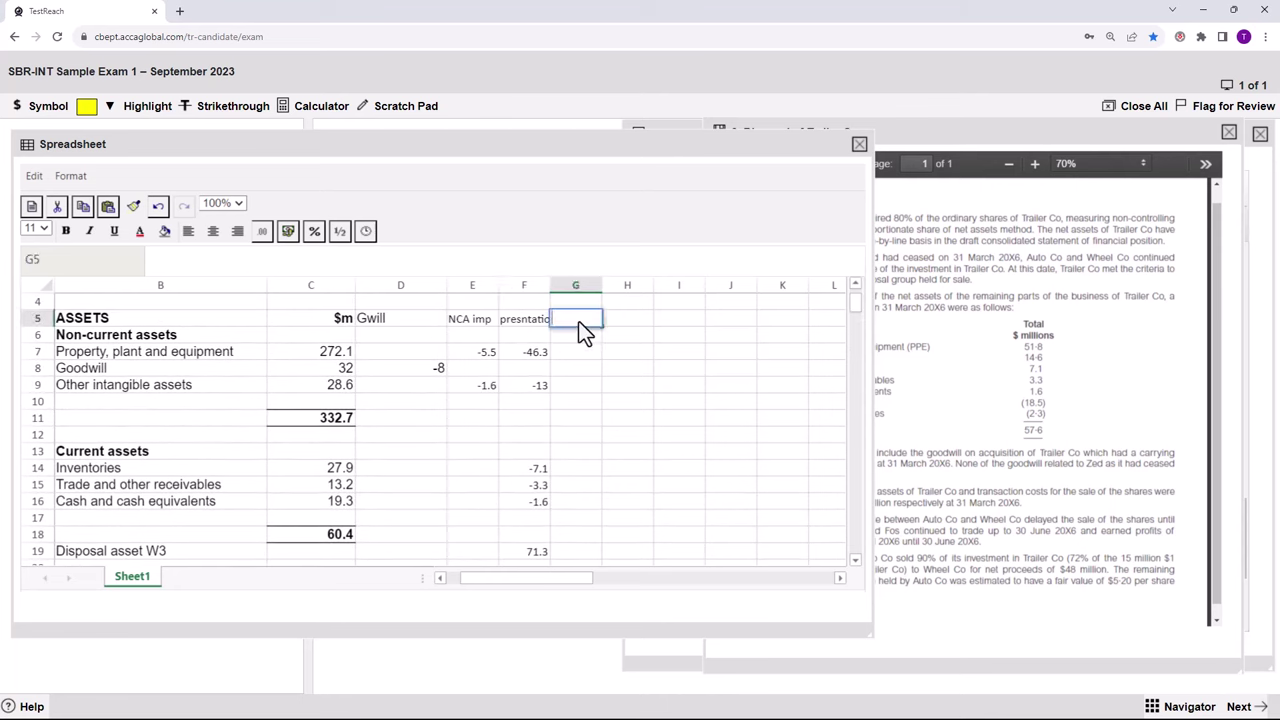
text(Total correct)
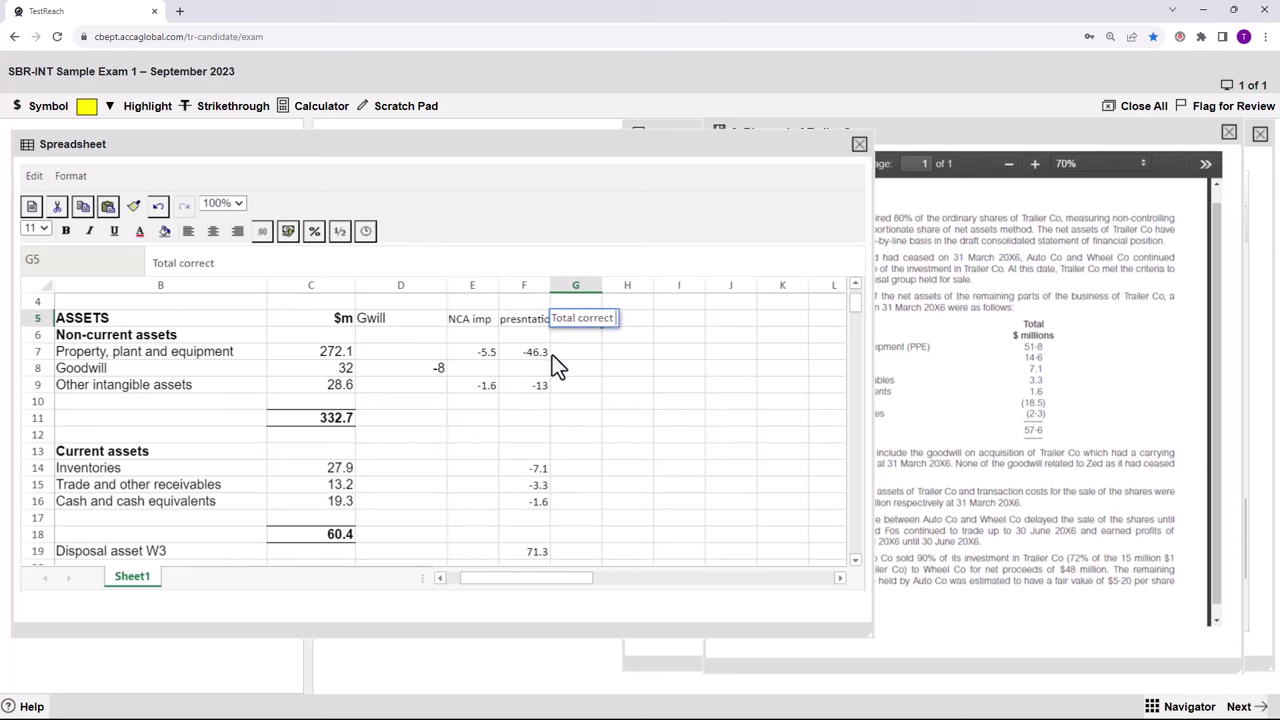
click(575, 353)
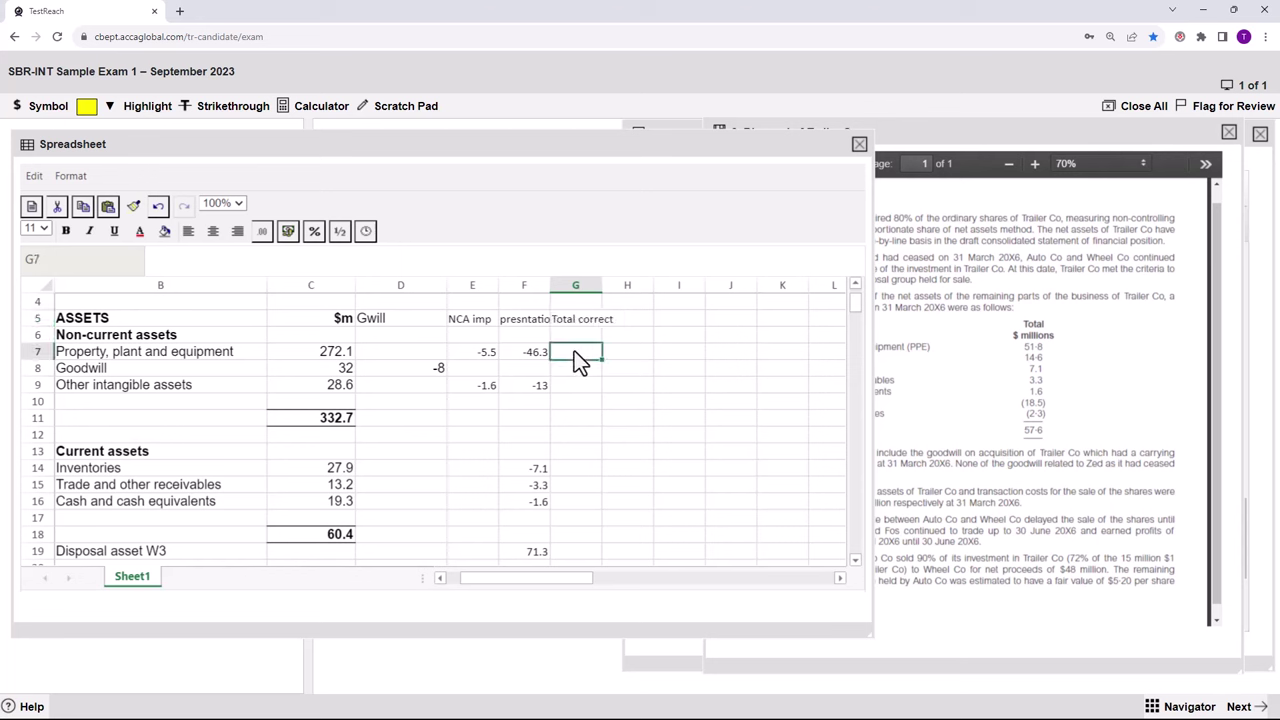
click(575, 368)
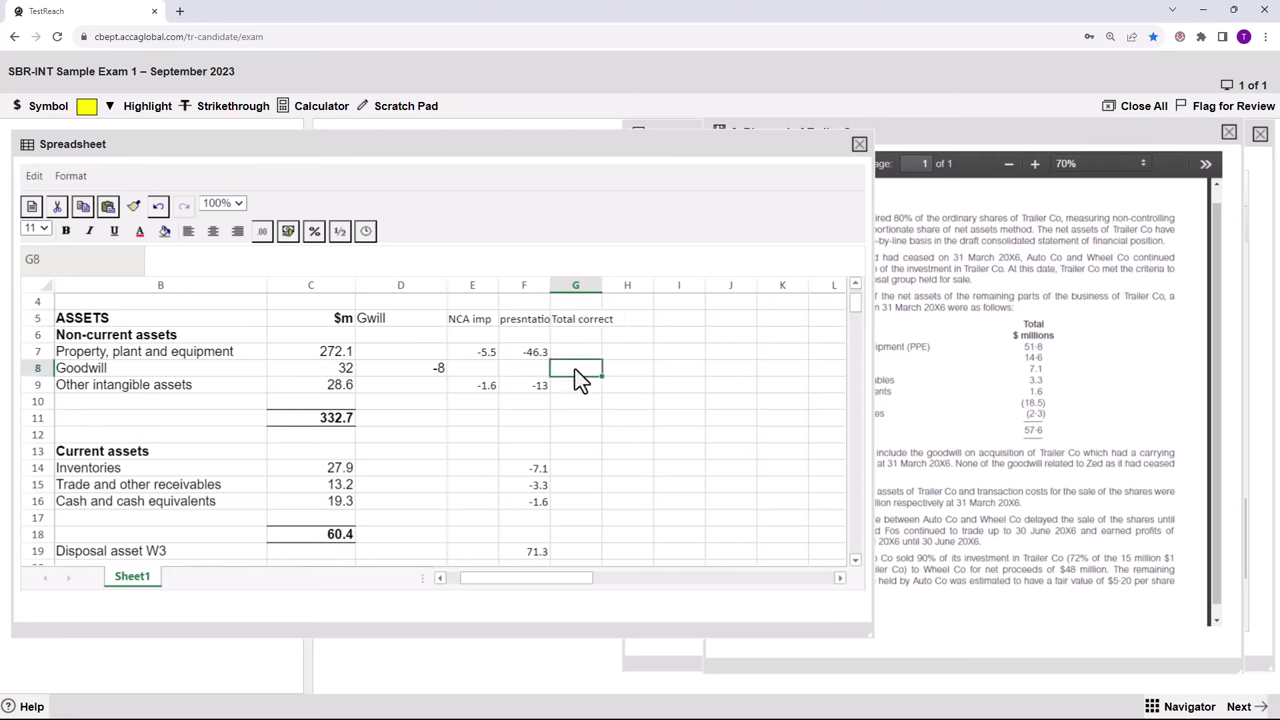
text(24)
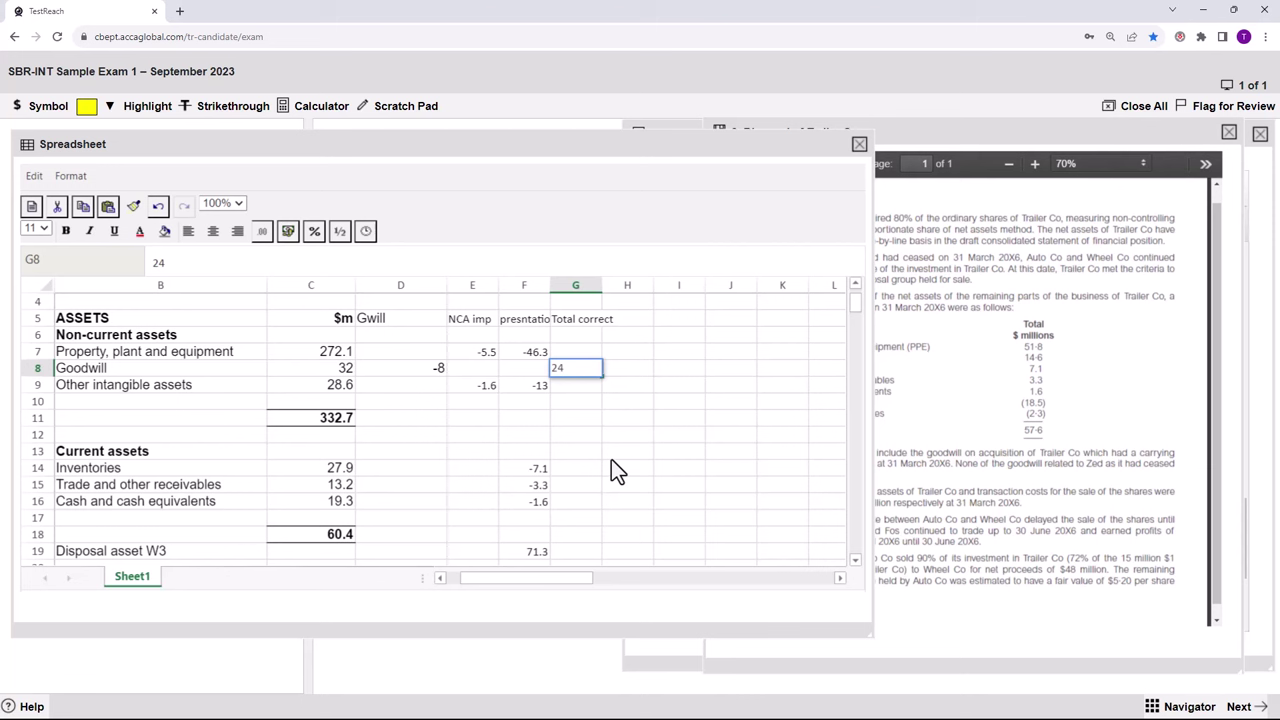
Close the spreadsheet and place the Disposal of Trailer Co exhibit beside the word processor, showing requirement (c)(ii) on the profit on disposal.
click(859, 146)
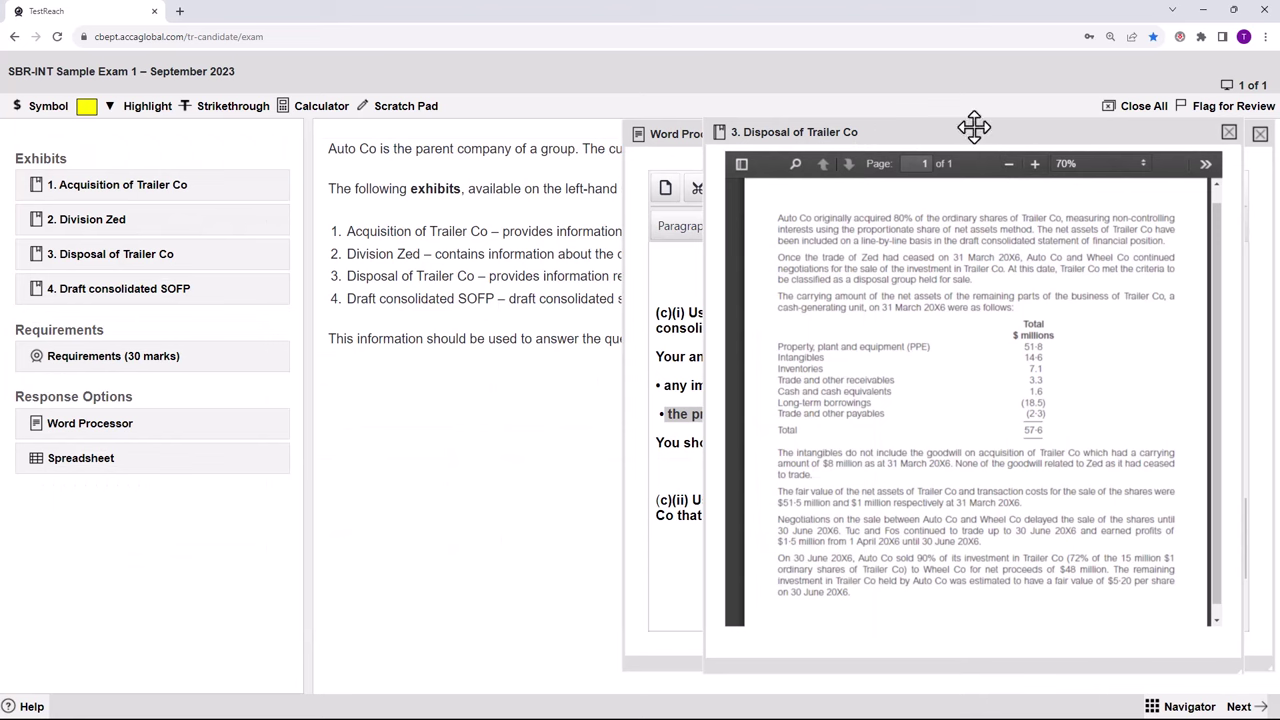
drag(974, 127, 264, 131)
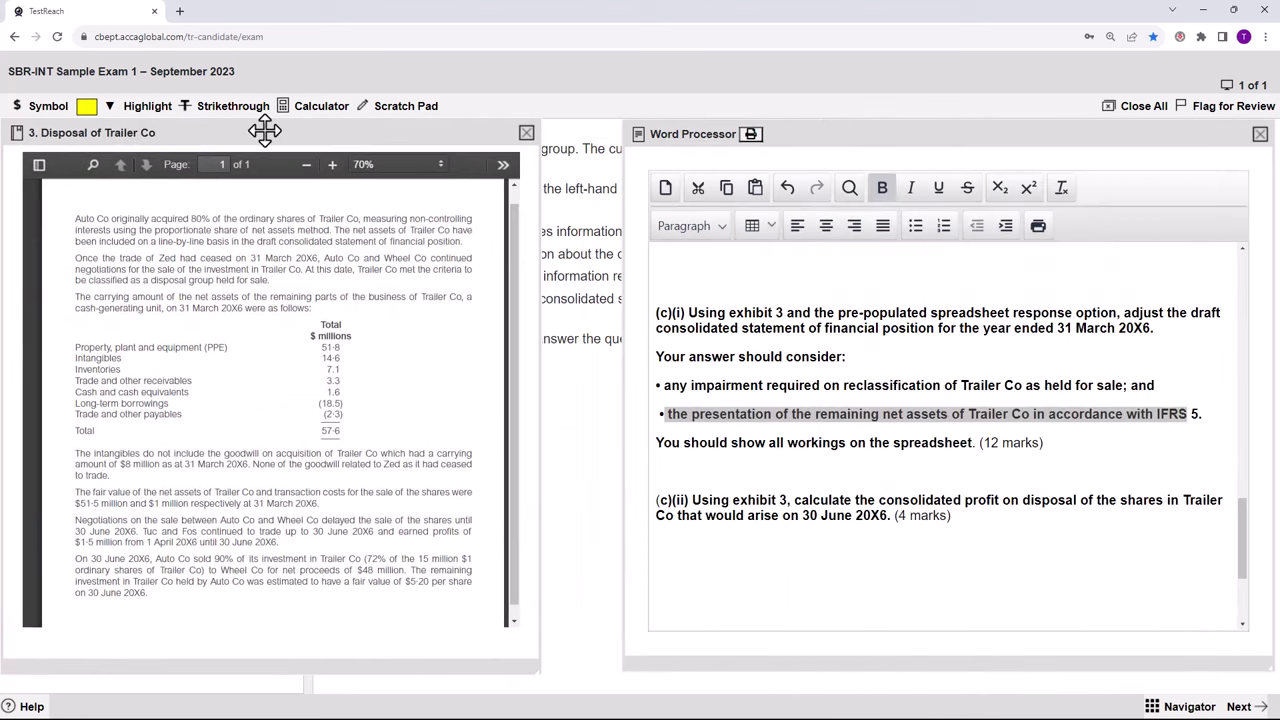
click(963, 535)
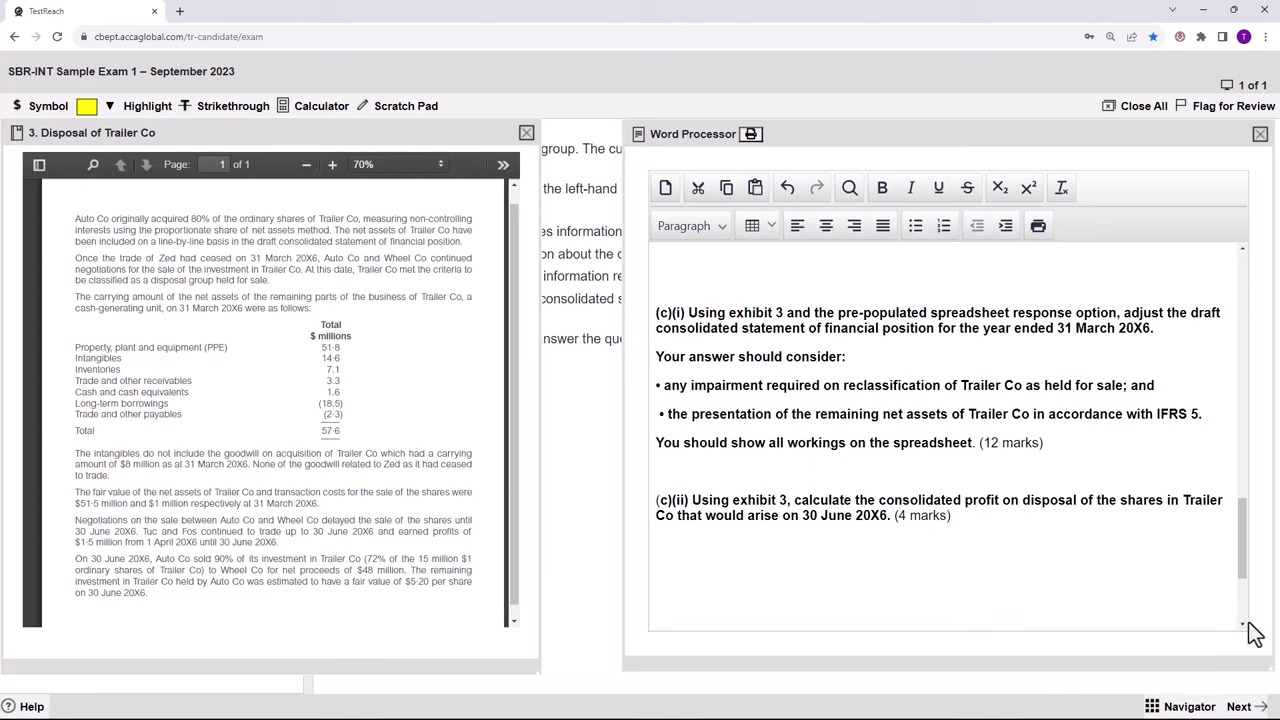
scroll(1246, 625, down, 2)
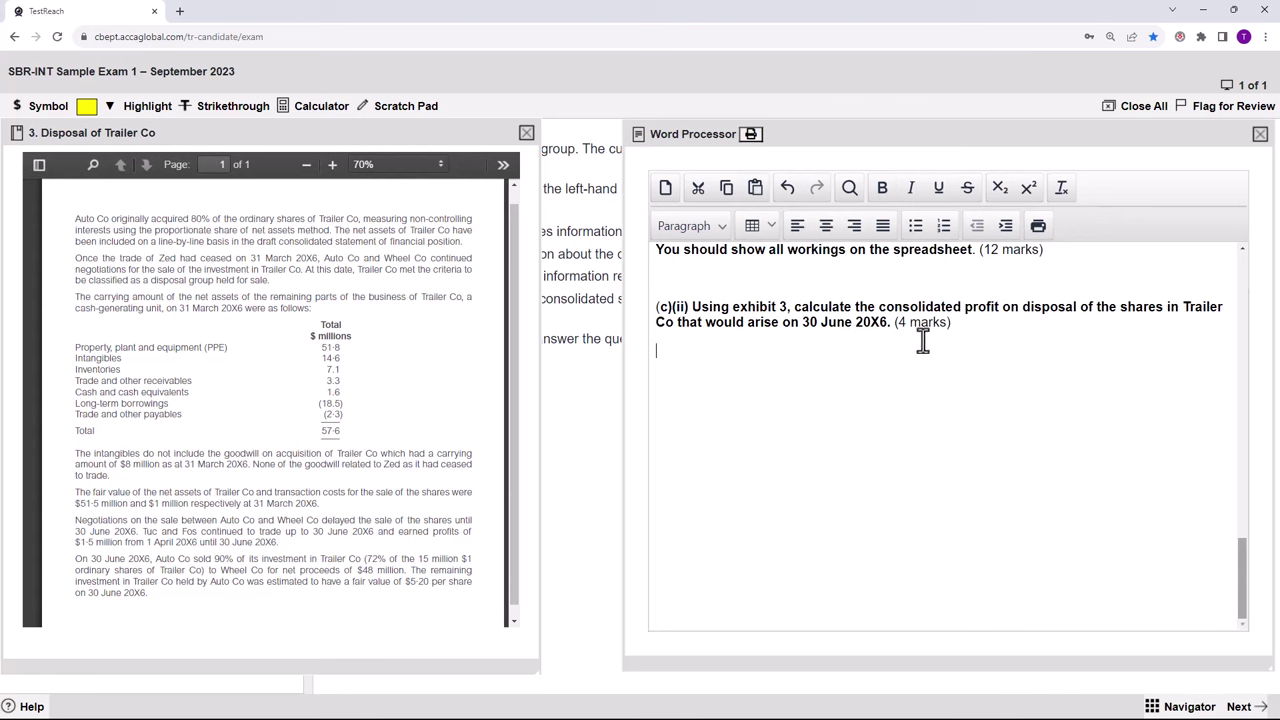
drag(921, 307, 1116, 307)
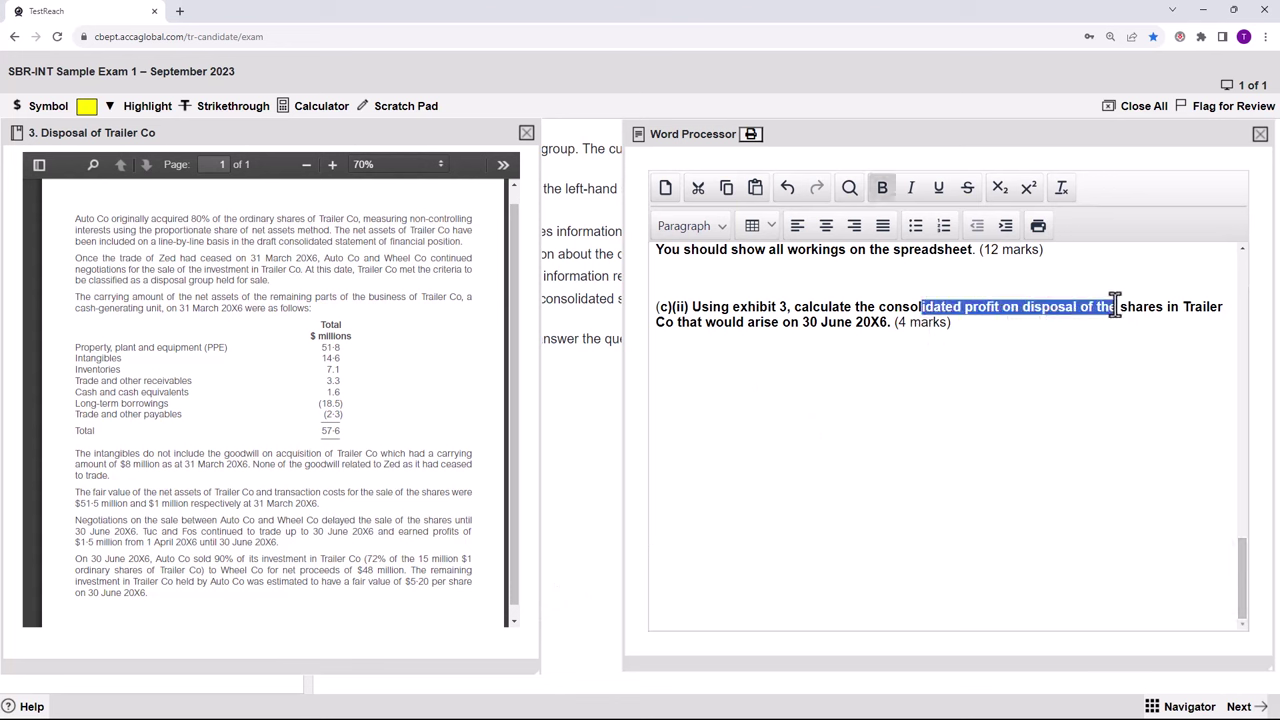
Insert a table of five columns and eight rows below requirement (c)(ii).
click(958, 332)
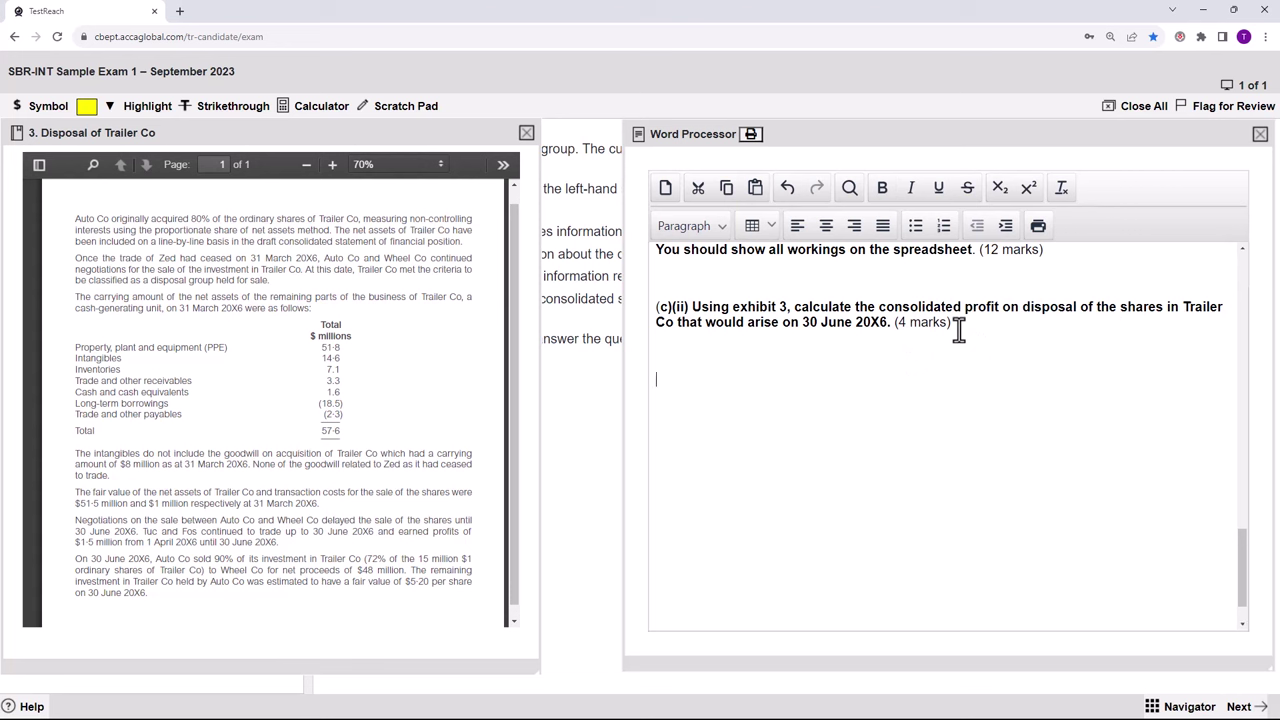
click(771, 226)
mouse_move(790, 260)
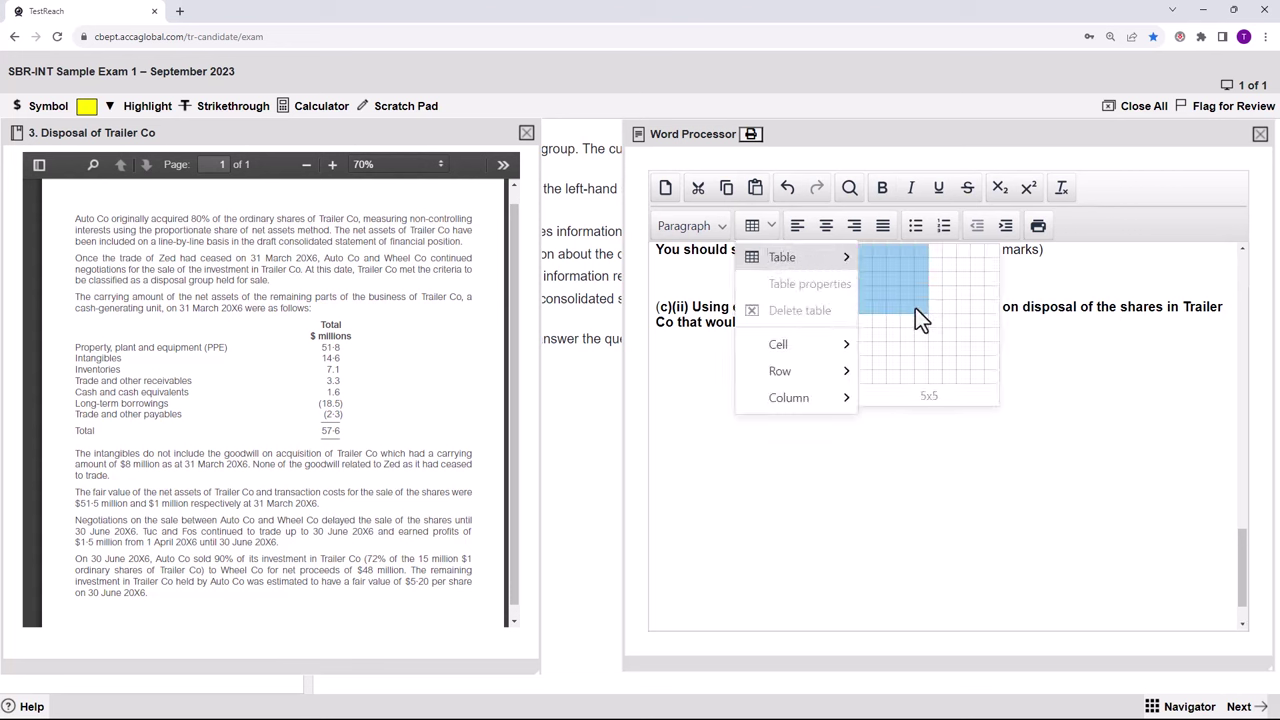
click(921, 344)
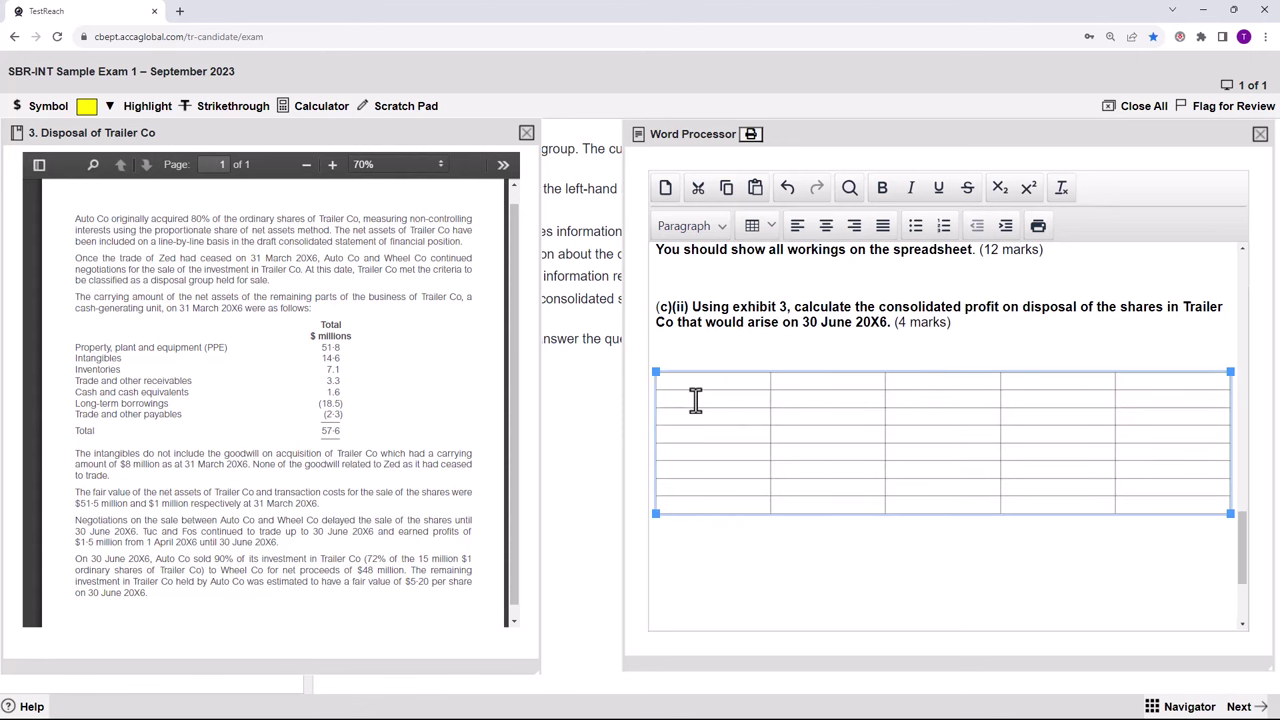
Label the table's second to fourth rows "Proceeds", "less NA" and "less Gwill" in the first column.
text(Proceeds)
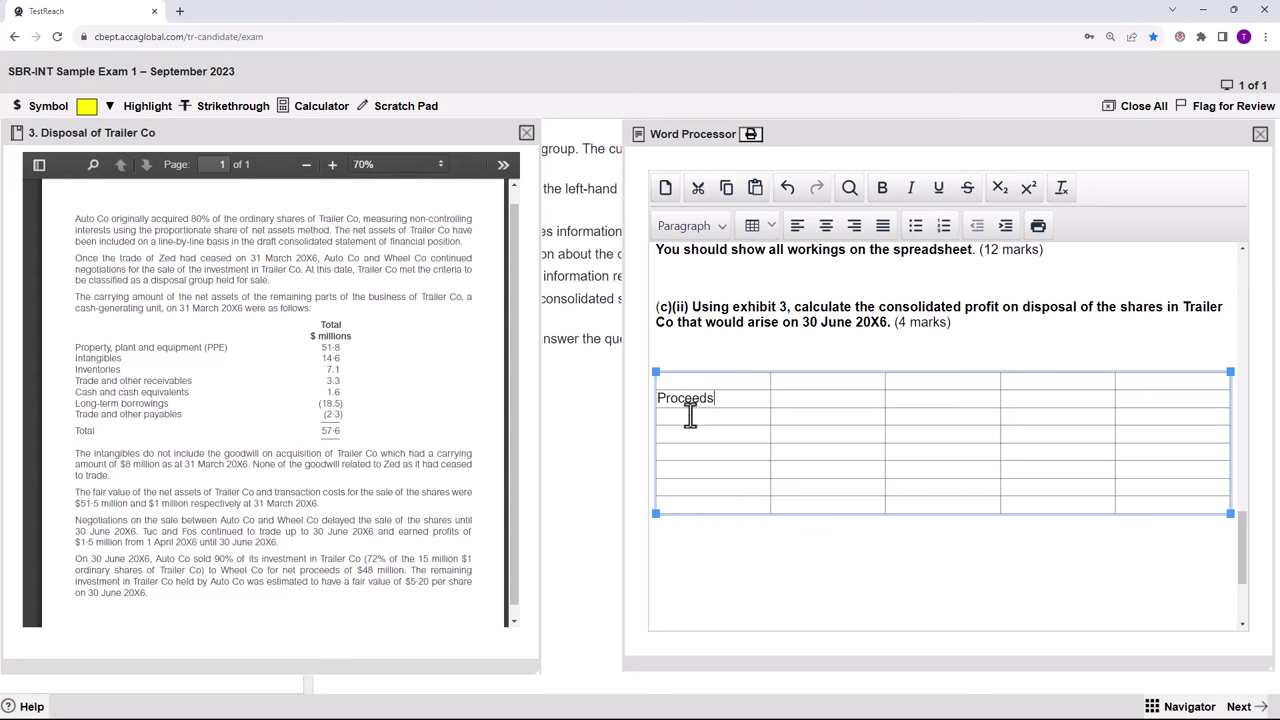
click(685, 420)
text(less NA)
key(Down)
text(less)
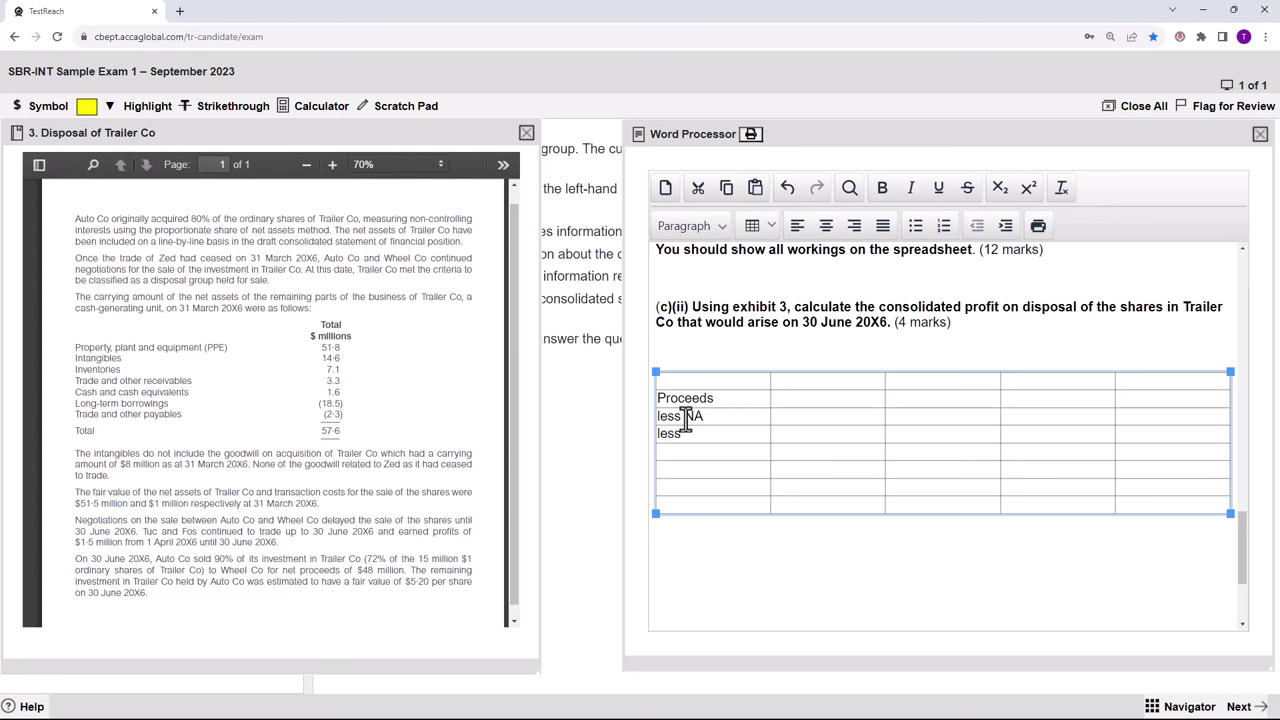
text( Gwill)
Label the three rows below the goodwill line "Plus NCI", "Residual value" and "Profit".
key(Down)
text(Plus )
text(NCI )
text(Re)
text(sidual )
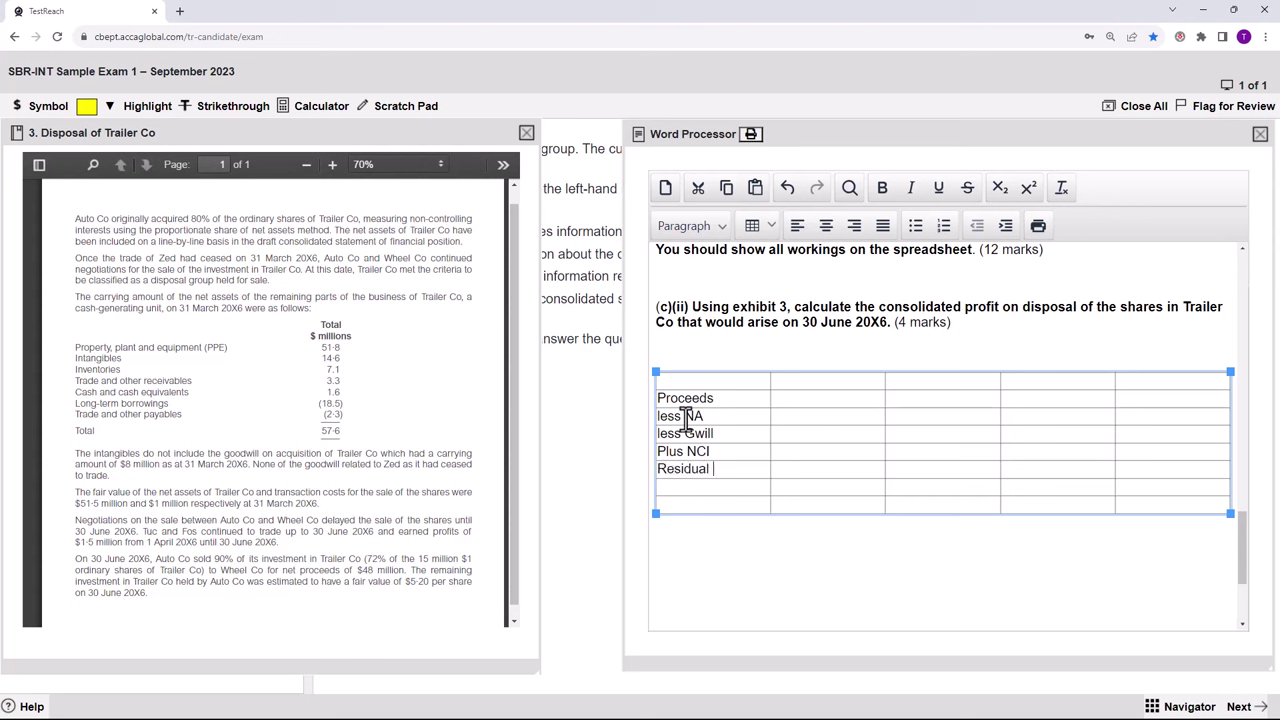
text(value)
click(687, 490)
text(Profit)
Check the 31 March 20X6 net assets in the exhibit and enter "Nil" in the third column of the goodwill row.
drag(186, 310, 240, 310)
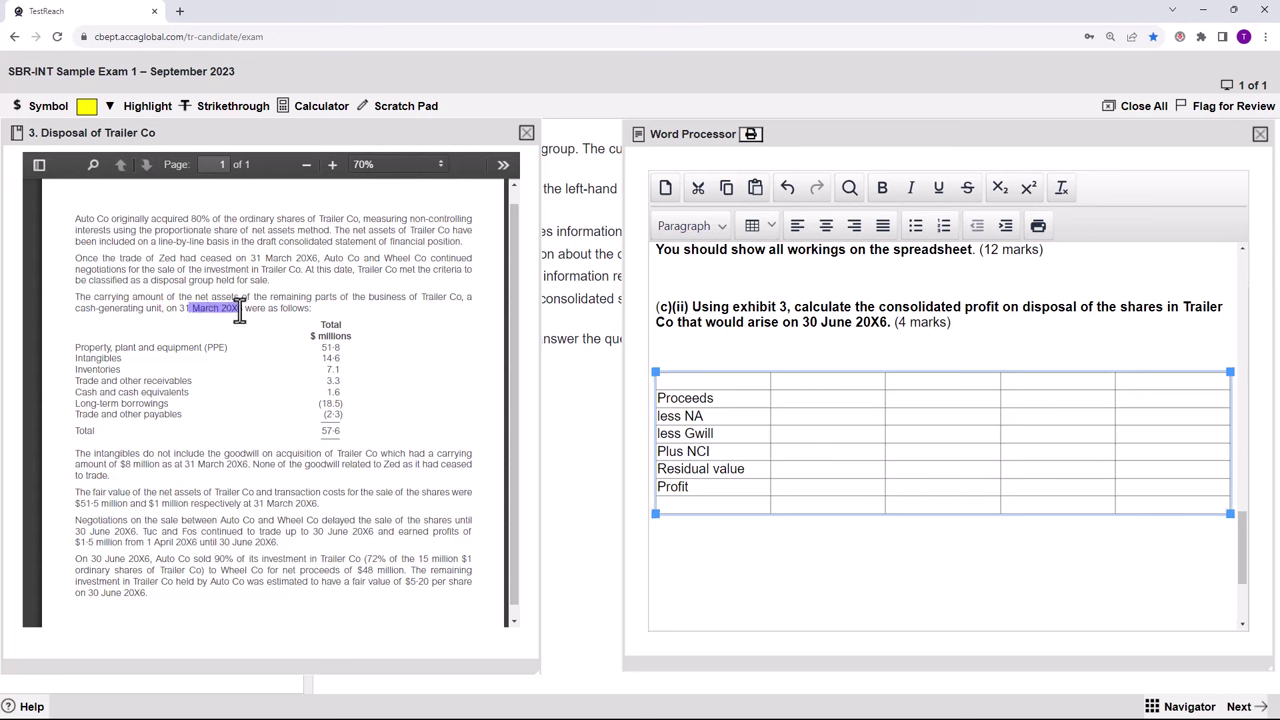
click(178, 470)
click(903, 437)
text(N)
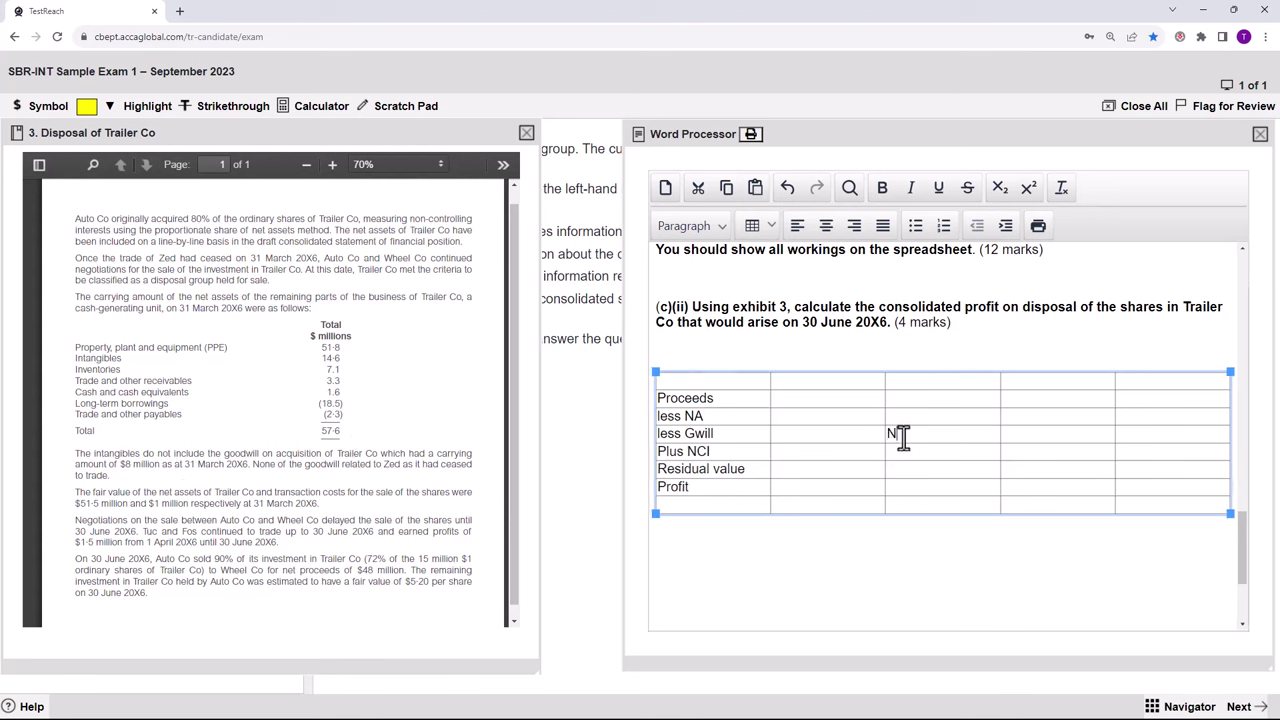
text(il)
Check the exhibit's post-year-end profit and shareholding percentages, and enter the retained holding of 8% in the Residual value row's second column.
drag(89, 533, 136, 535)
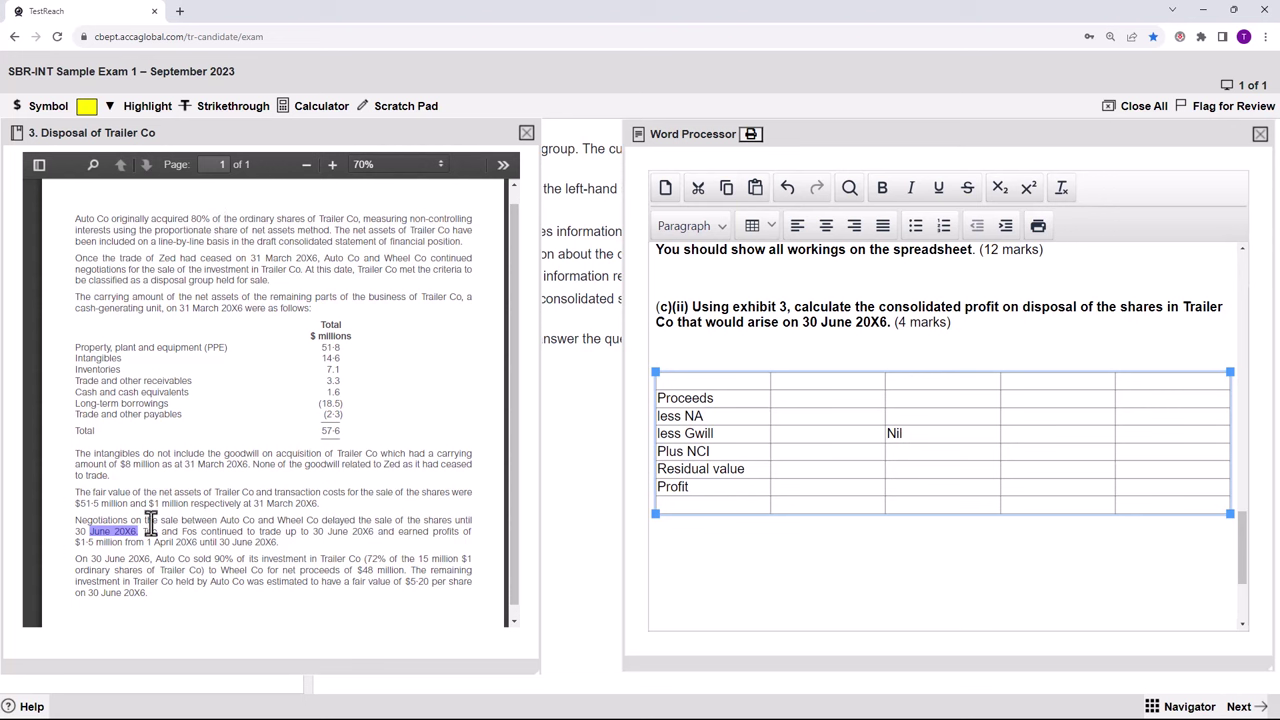
click(155, 540)
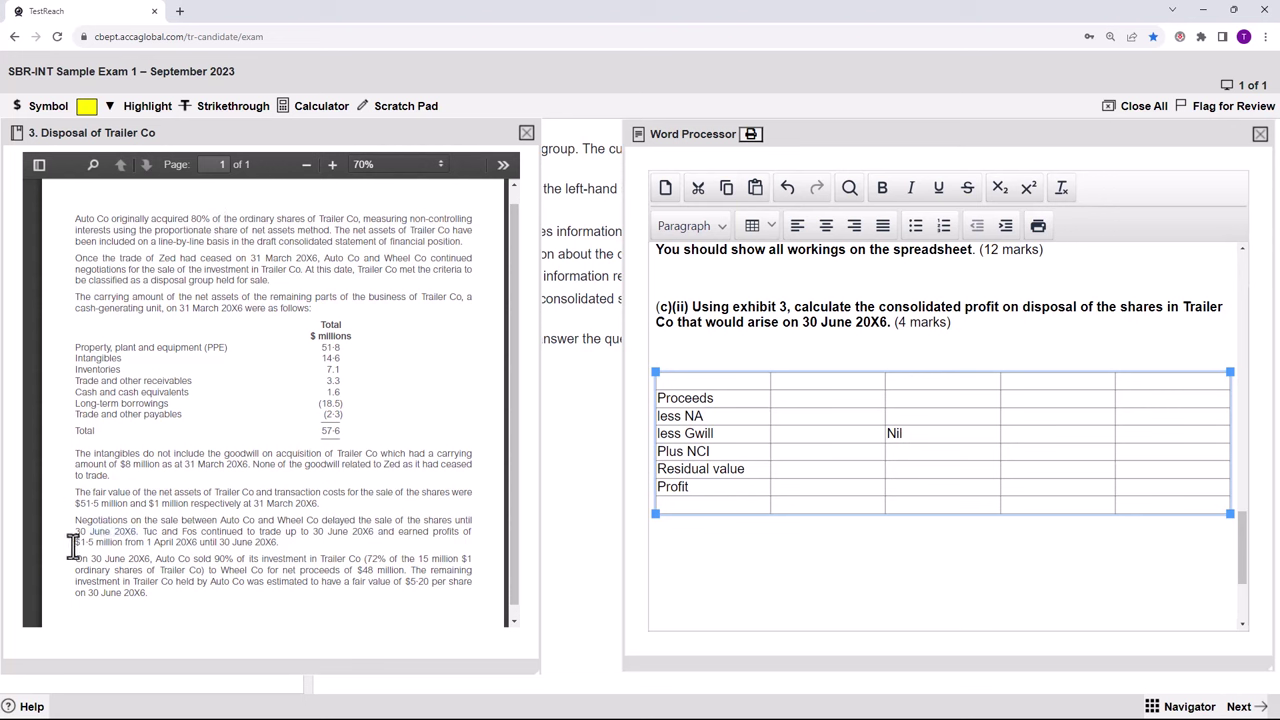
drag(74, 545, 102, 543)
click(201, 568)
drag(192, 218, 208, 218)
click(370, 560)
click(792, 470)
text(8%)
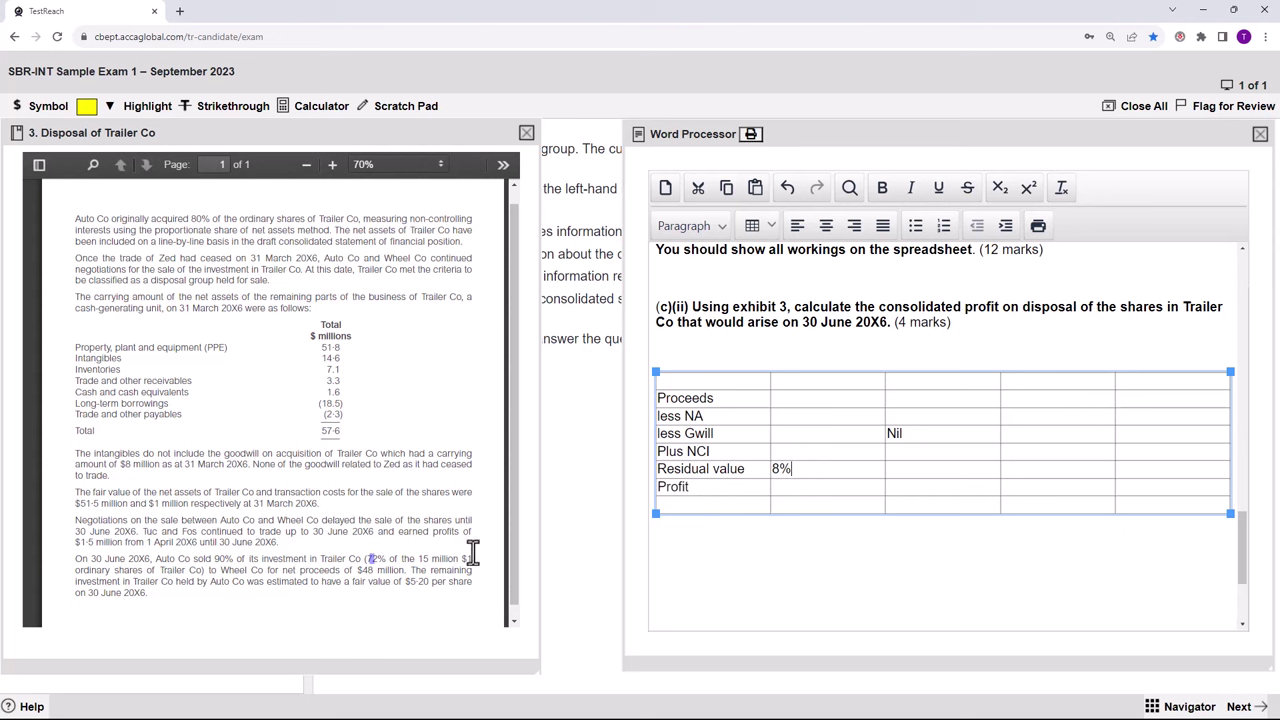
Enter proceeds of 48 in the third column and complete the Residual value working as "8% x 15m X $5.2".
click(897, 401)
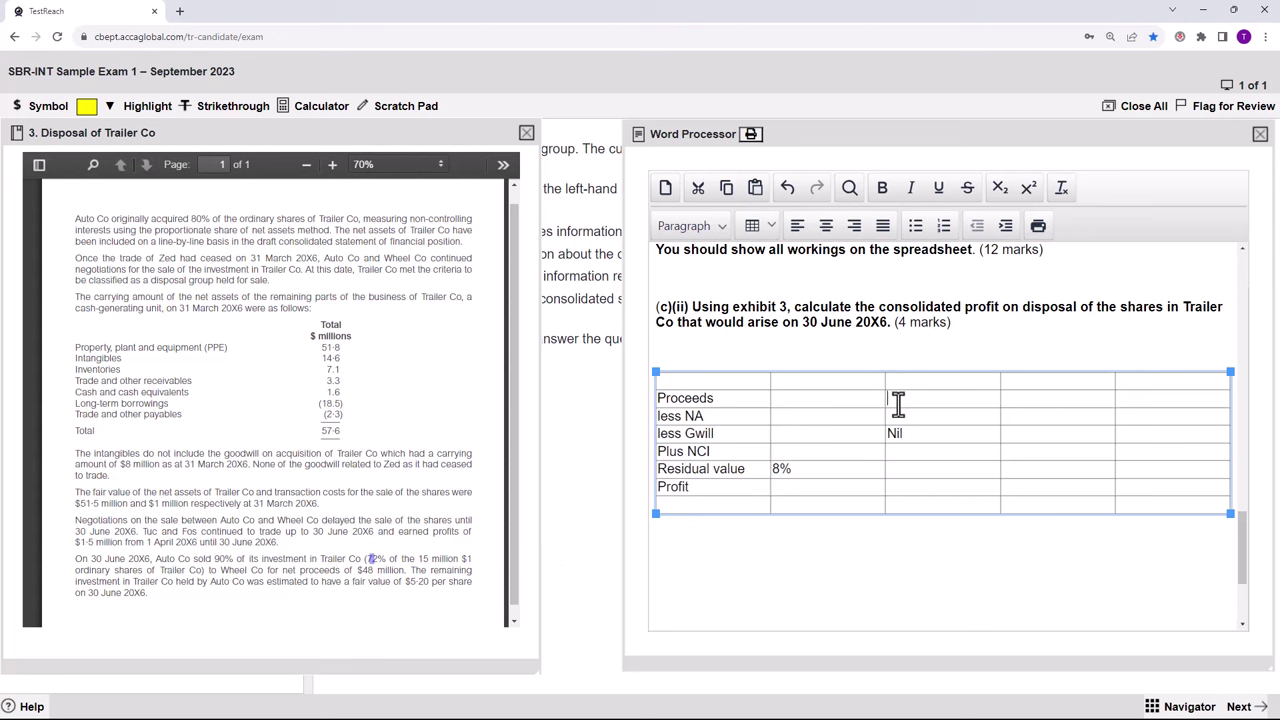
text(48)
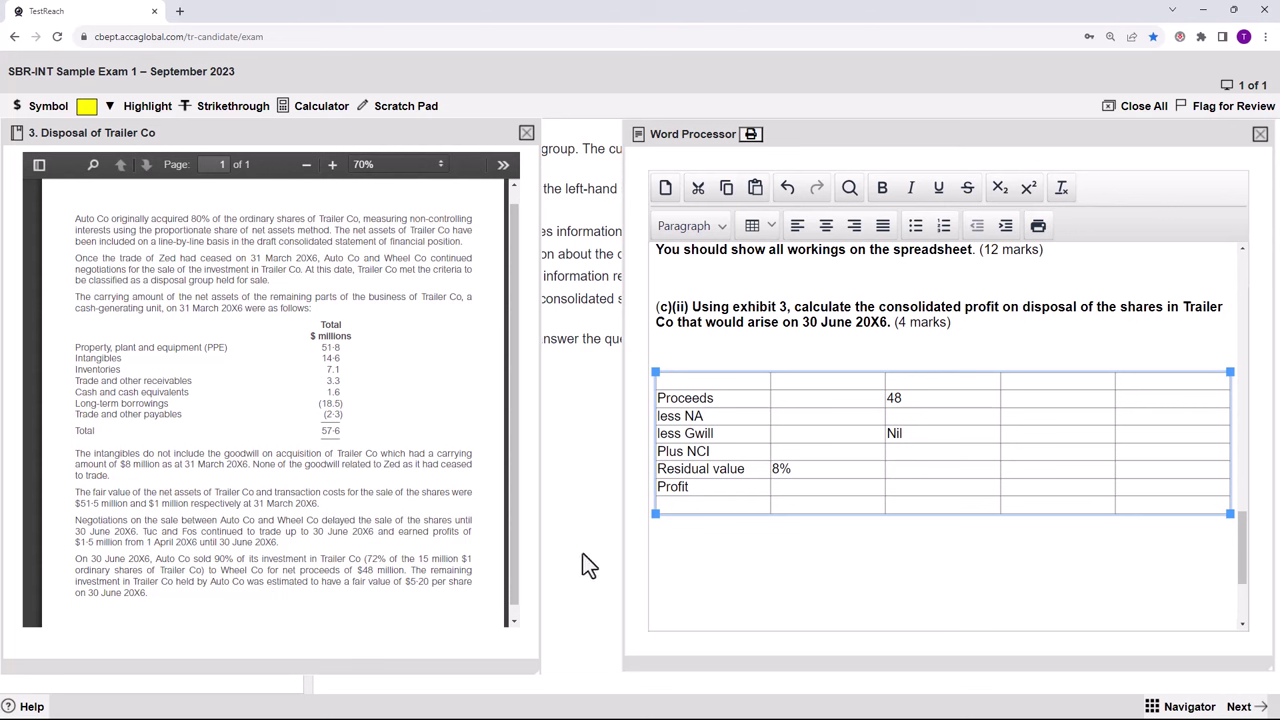
text(x 15)
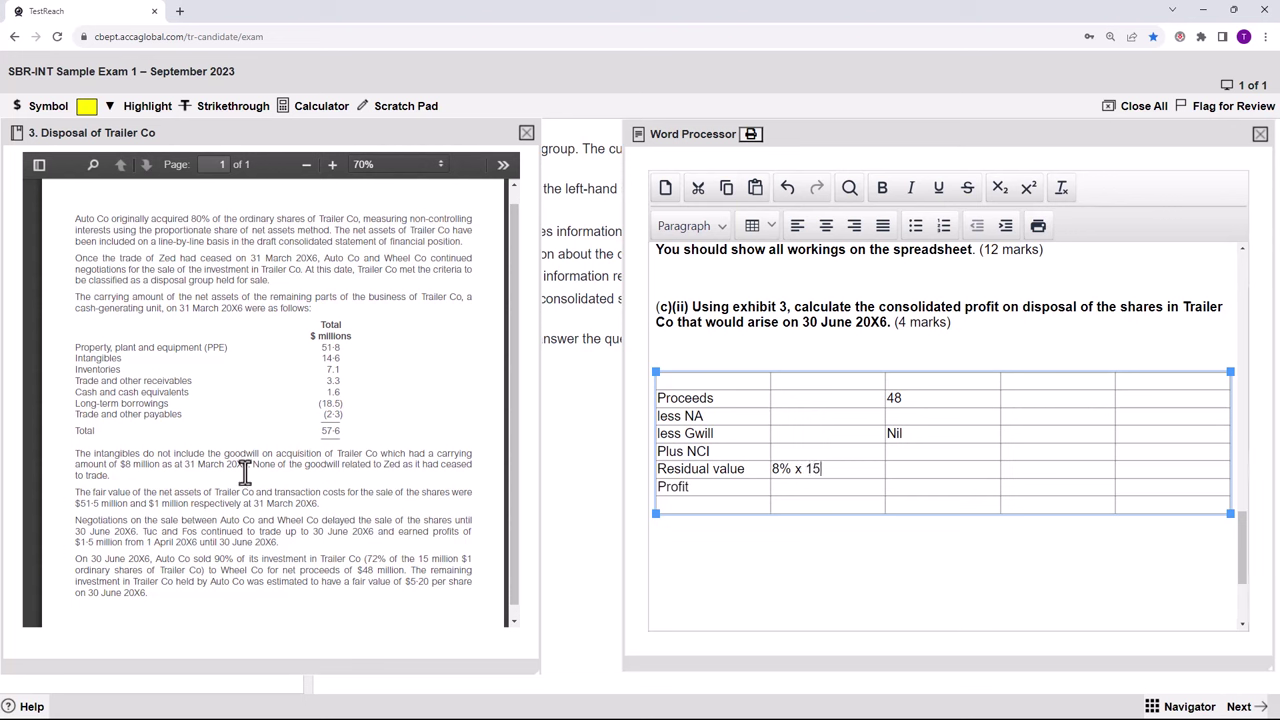
text(m X $5.2)
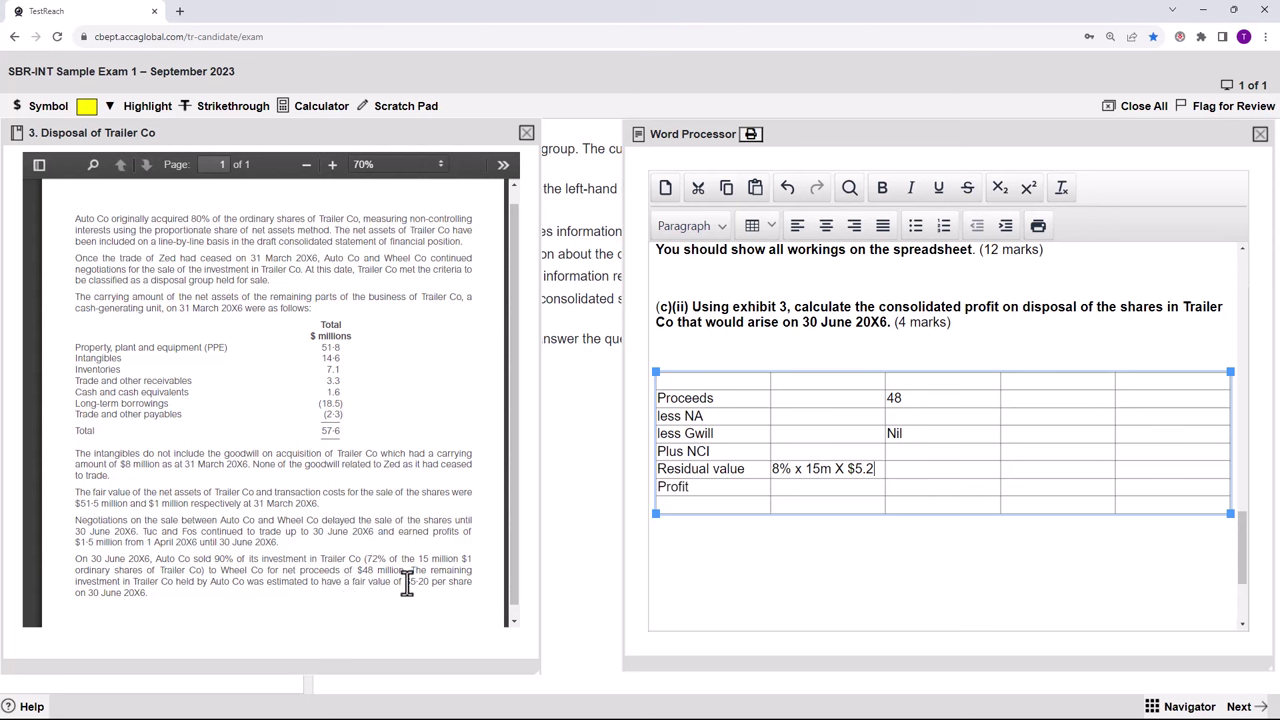
Check the exhibit's fair value per share, calculate 0.08 x 15 x 5.2 on the calculator, and enter 6.24 in the Residual value row's third column.
drag(404, 581, 423, 583)
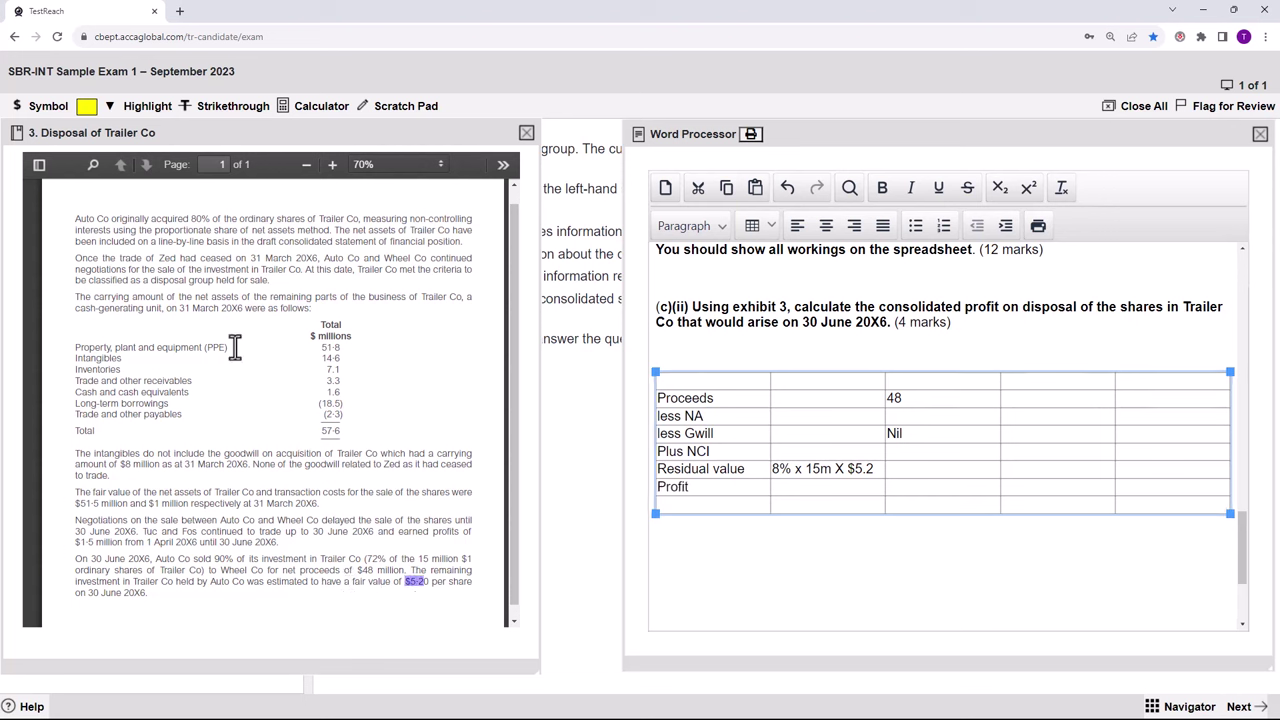
click(201, 563)
click(312, 108)
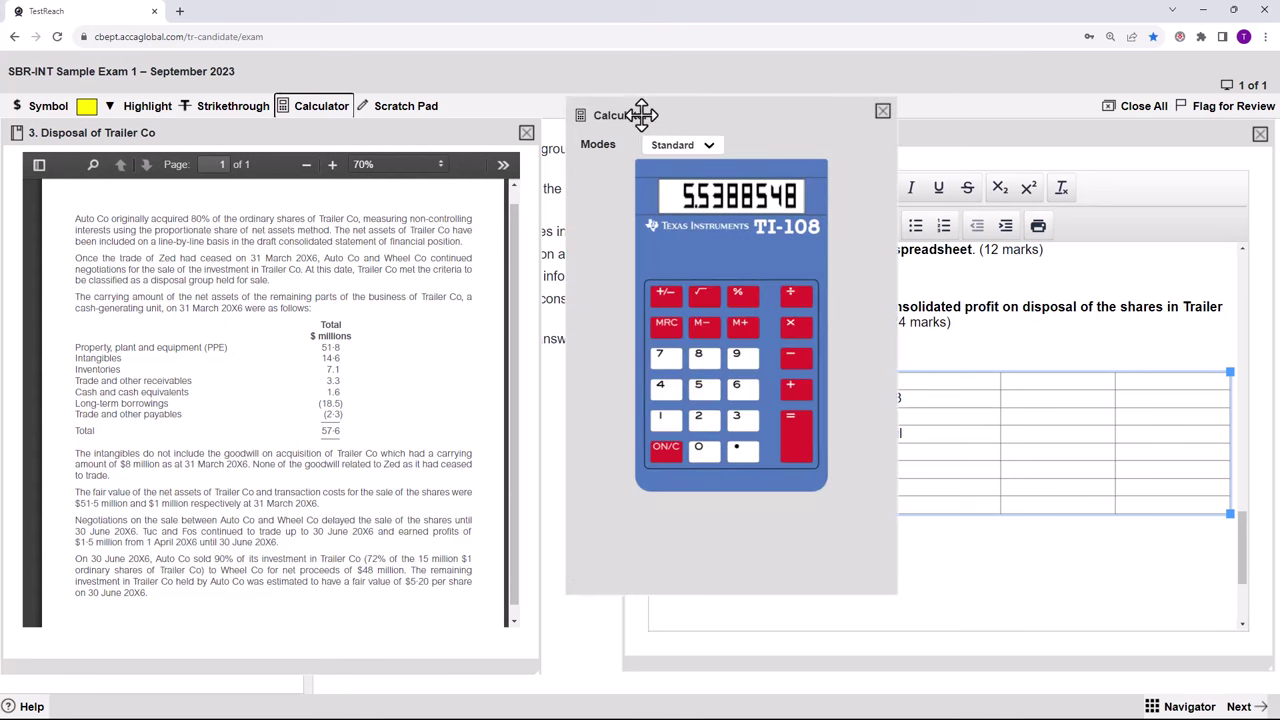
drag(741, 122, 301, 180)
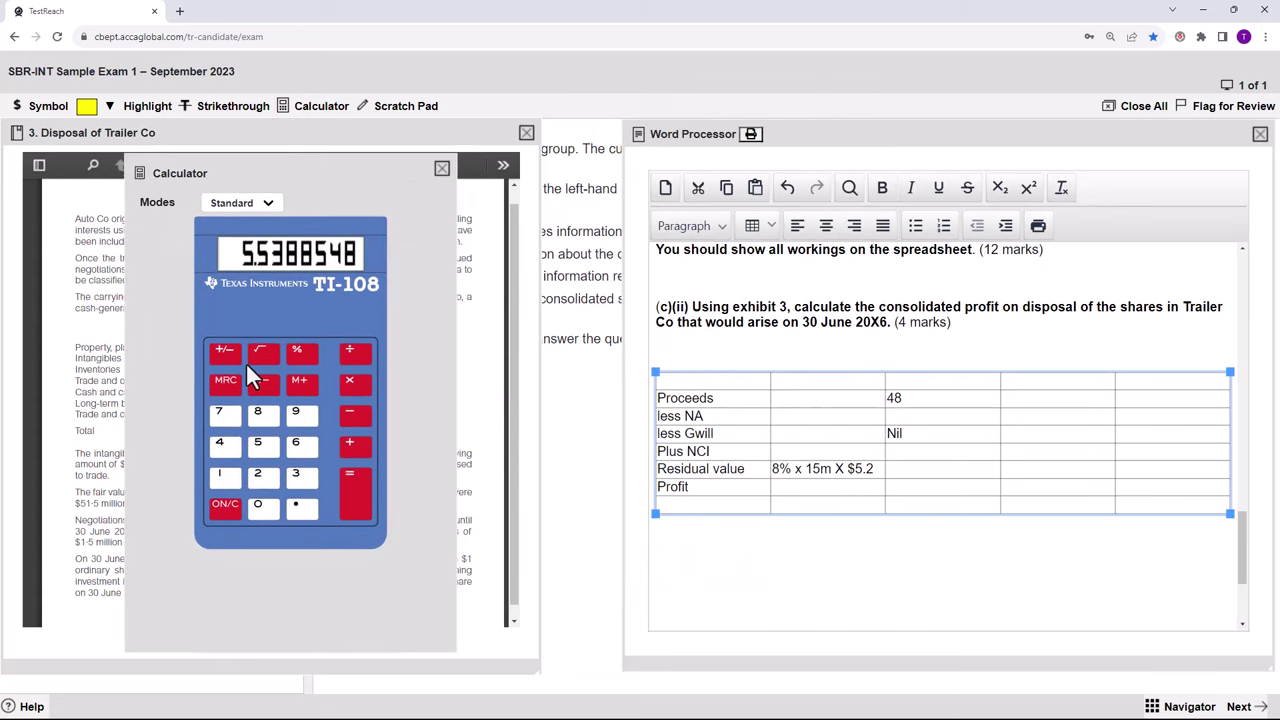
click(221, 509)
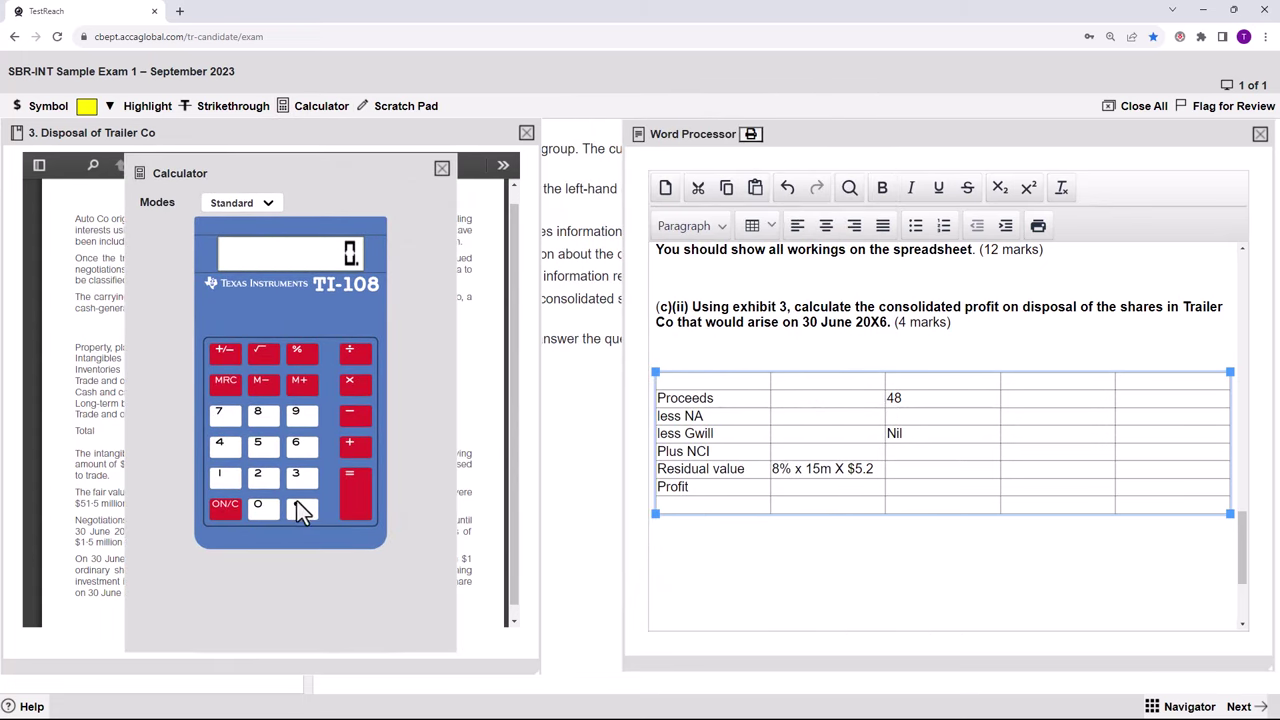
click(262, 507)
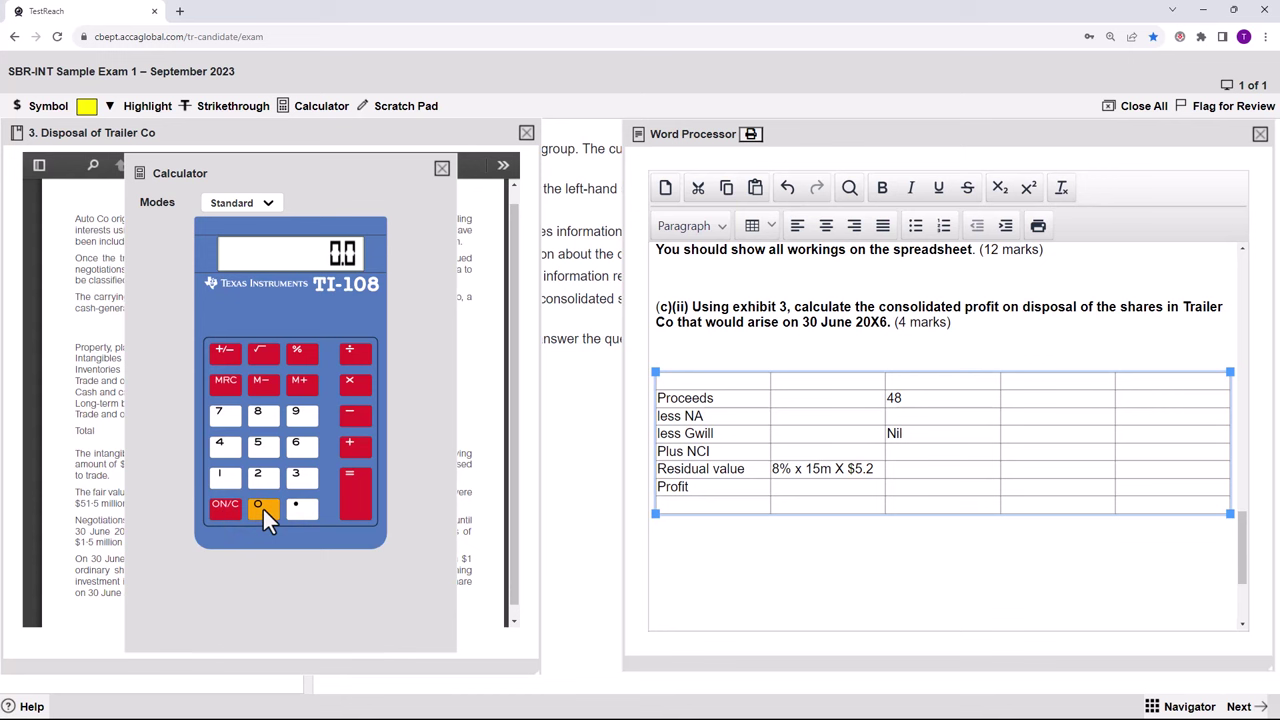
click(260, 413)
click(222, 476)
click(260, 444)
click(262, 447)
click(299, 507)
click(257, 480)
click(355, 486)
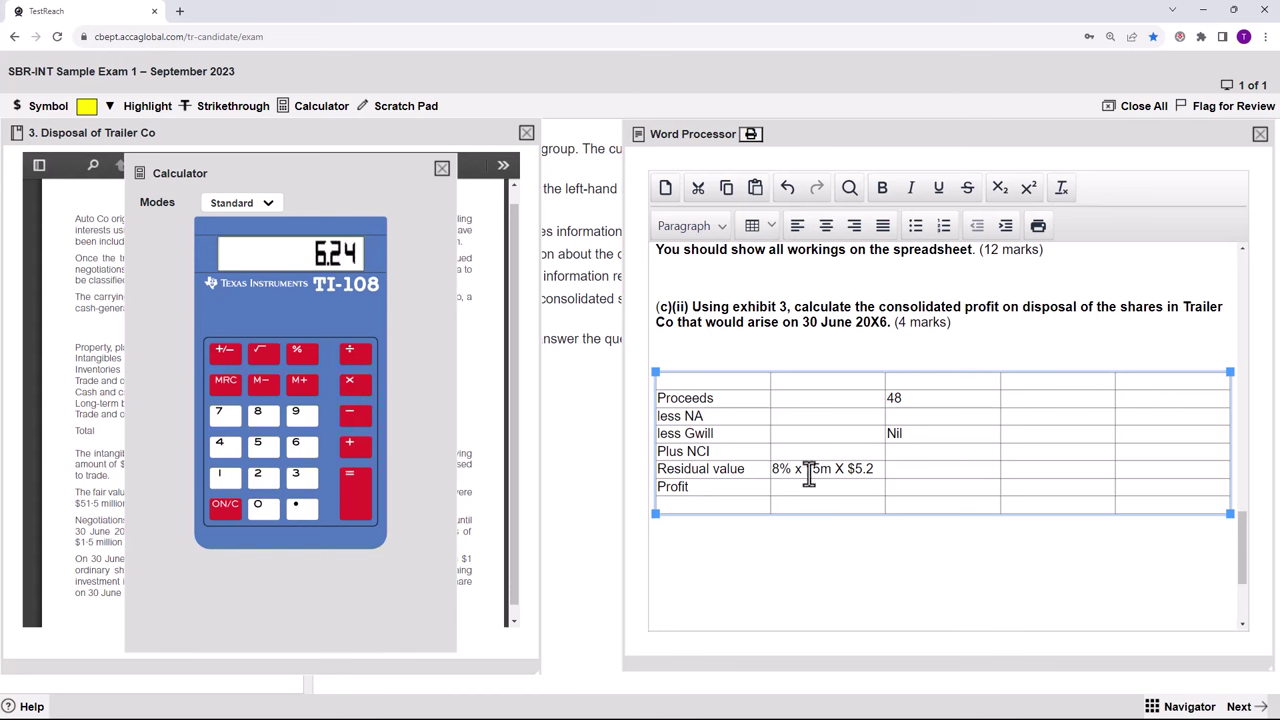
click(902, 470)
text(6.24)
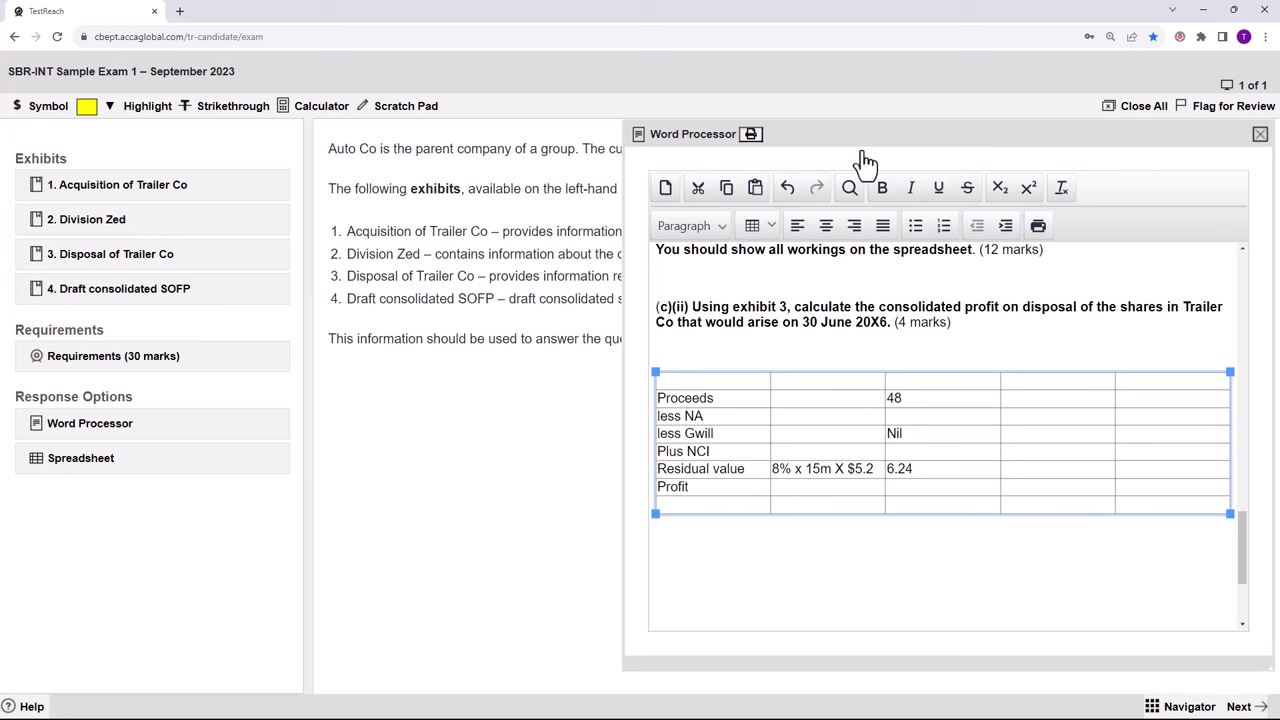
Look up the Disposal asset W3 figure in the spreadsheet and enter "71.3 -" in the less NA row's second column.
click(80, 478)
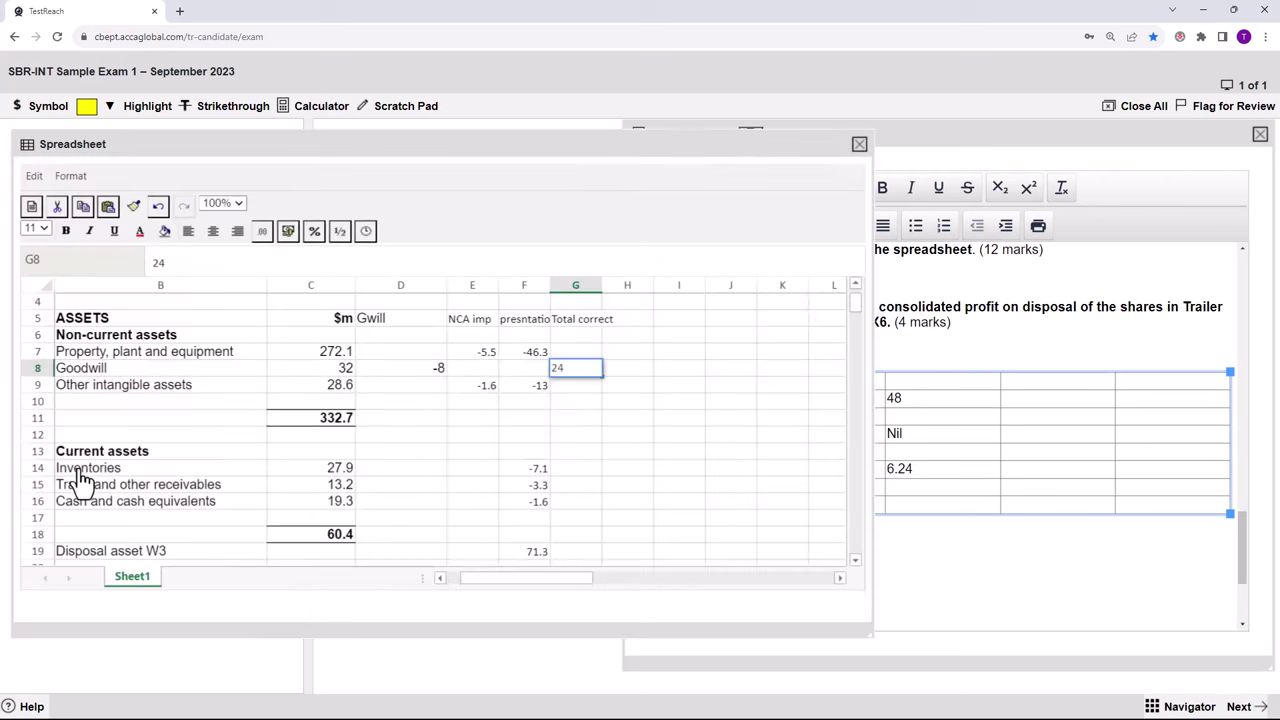
click(855, 561)
click(855, 561)
click(855, 561)
click(855, 561)
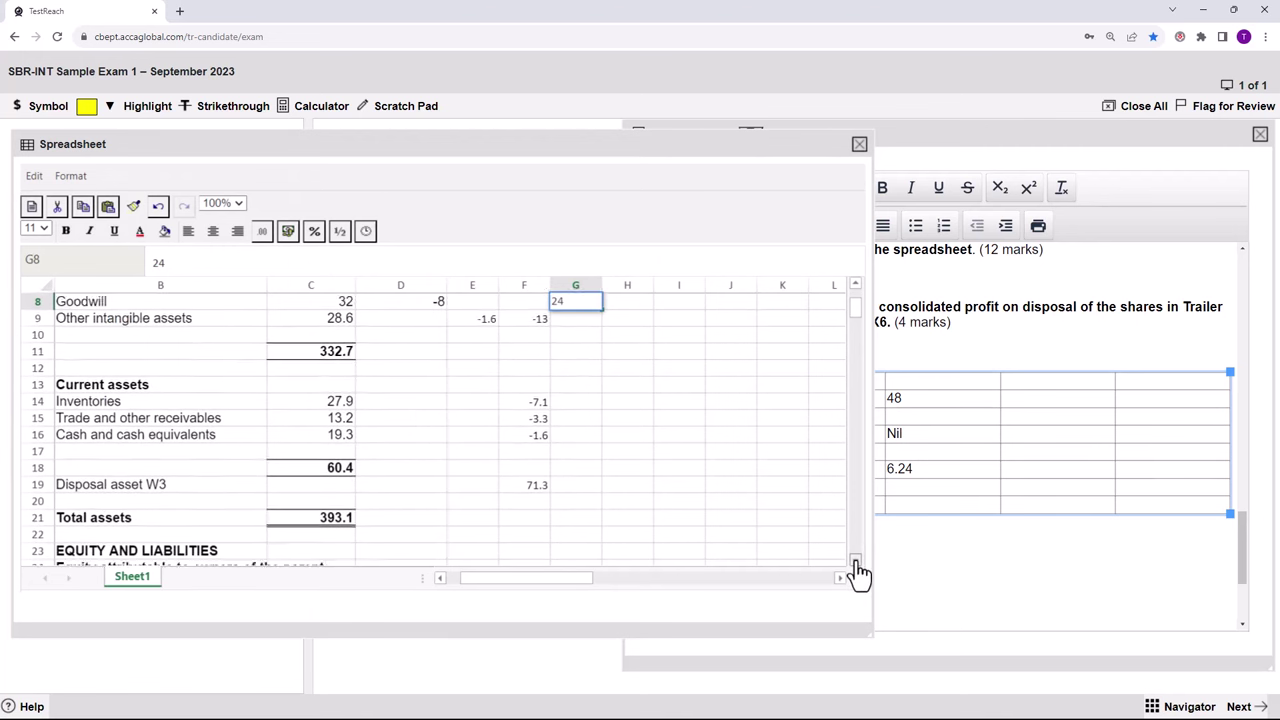
click(856, 563)
click(856, 563)
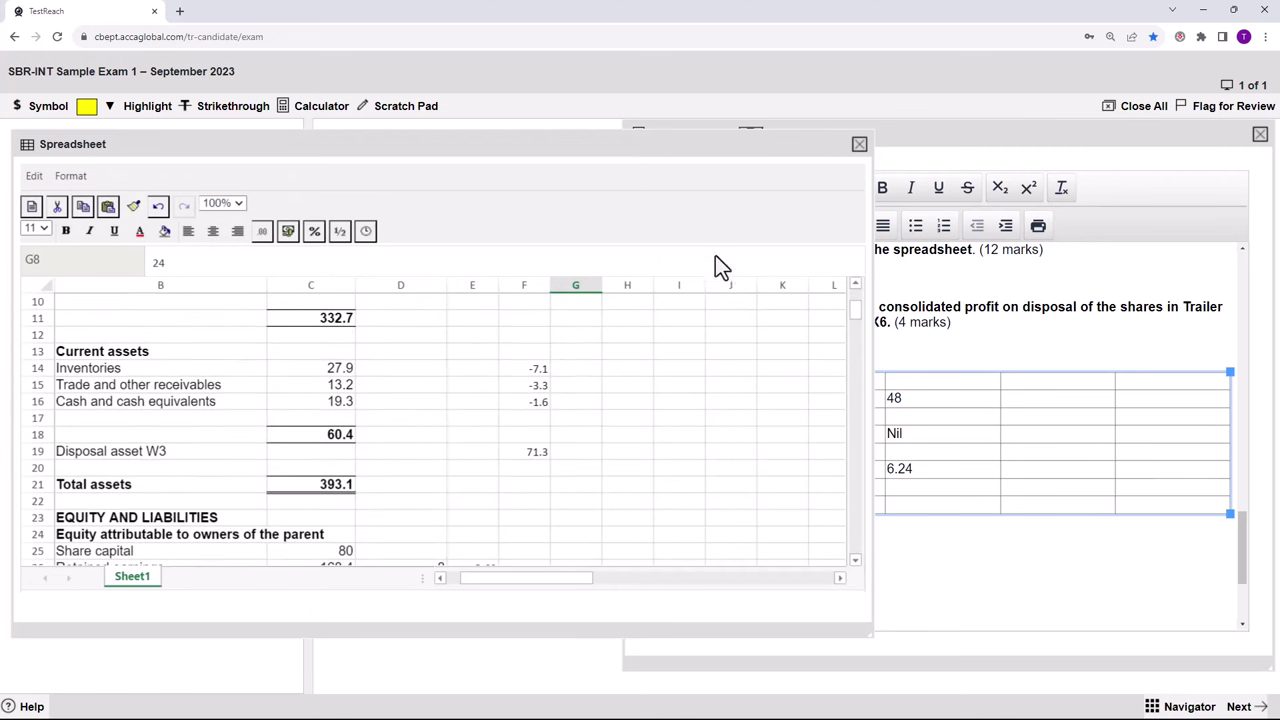
click(858, 146)
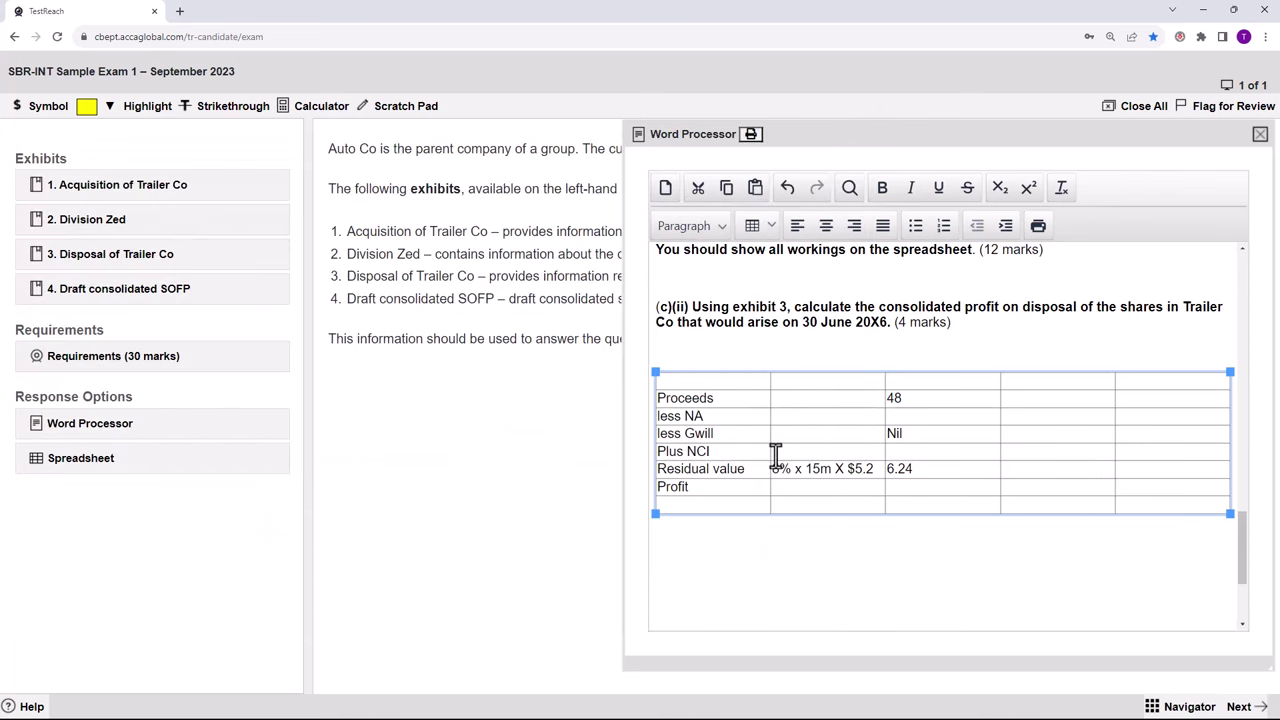
click(780, 421)
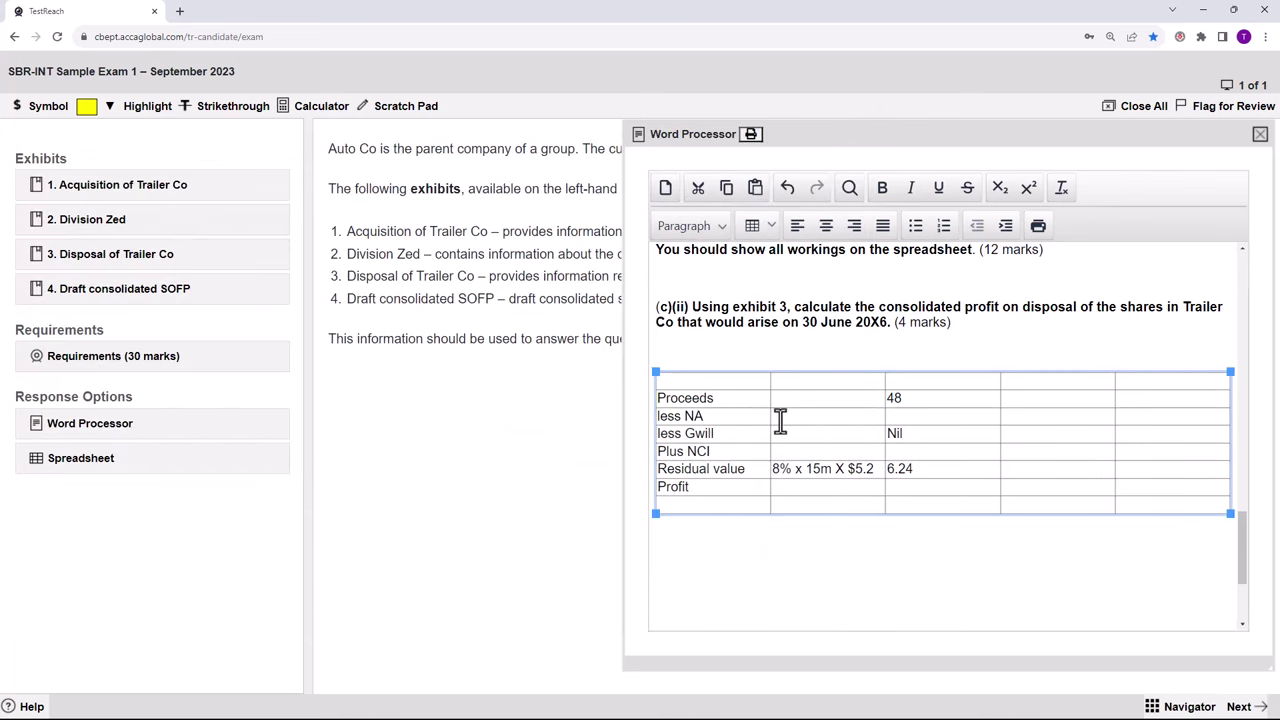
text(72.3)
text( -)
Look up the disposal liabilities in the spreadsheet and extend the less NA working to "71.3 - 20.8 + profit".
click(95, 462)
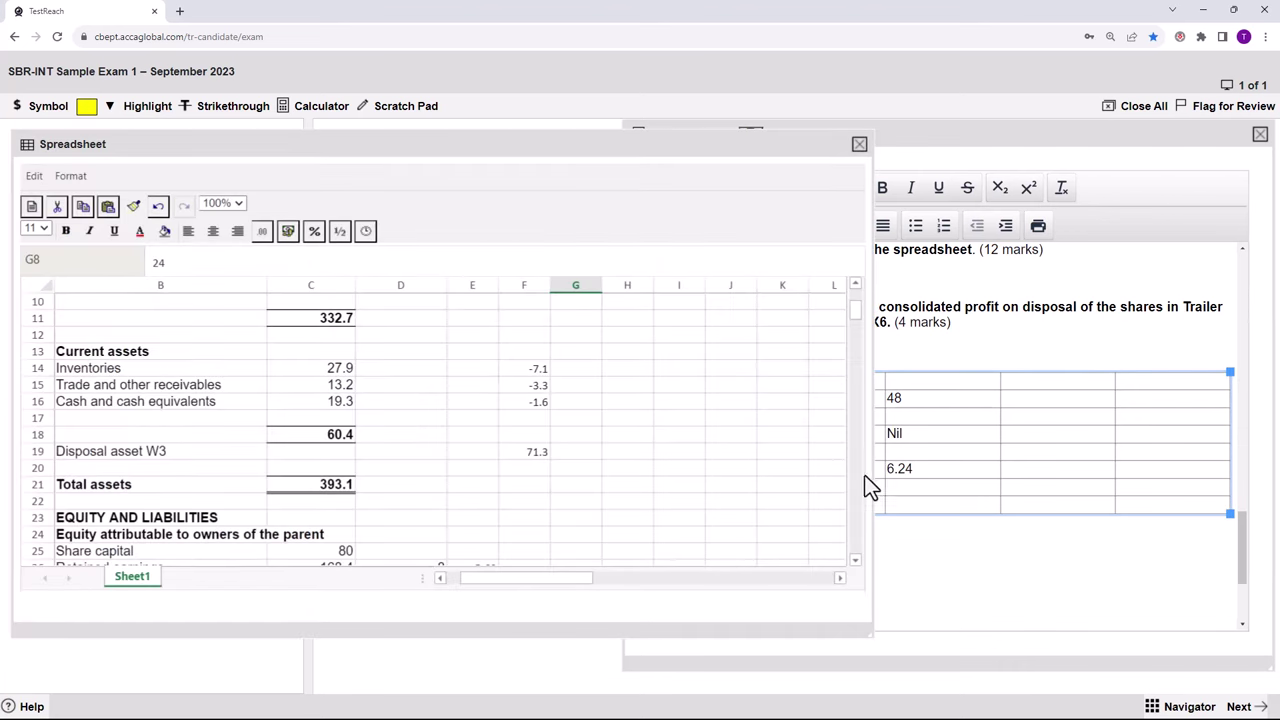
click(855, 562)
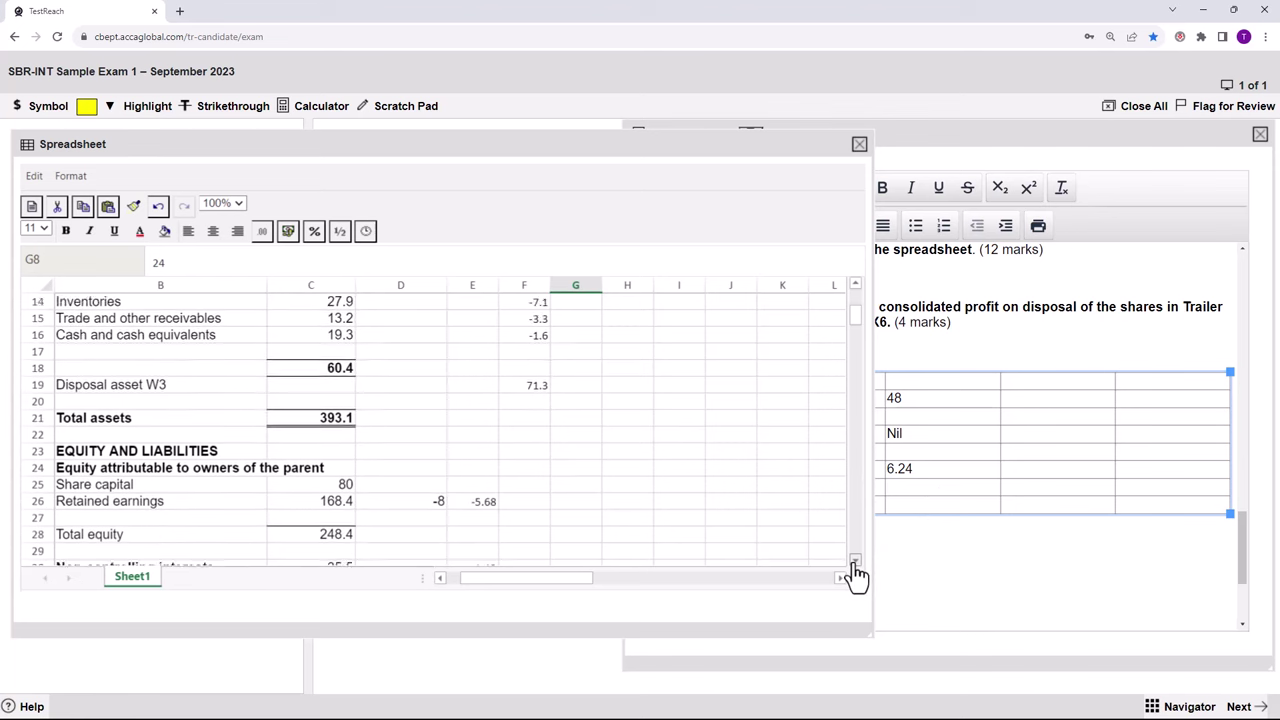
click(855, 562)
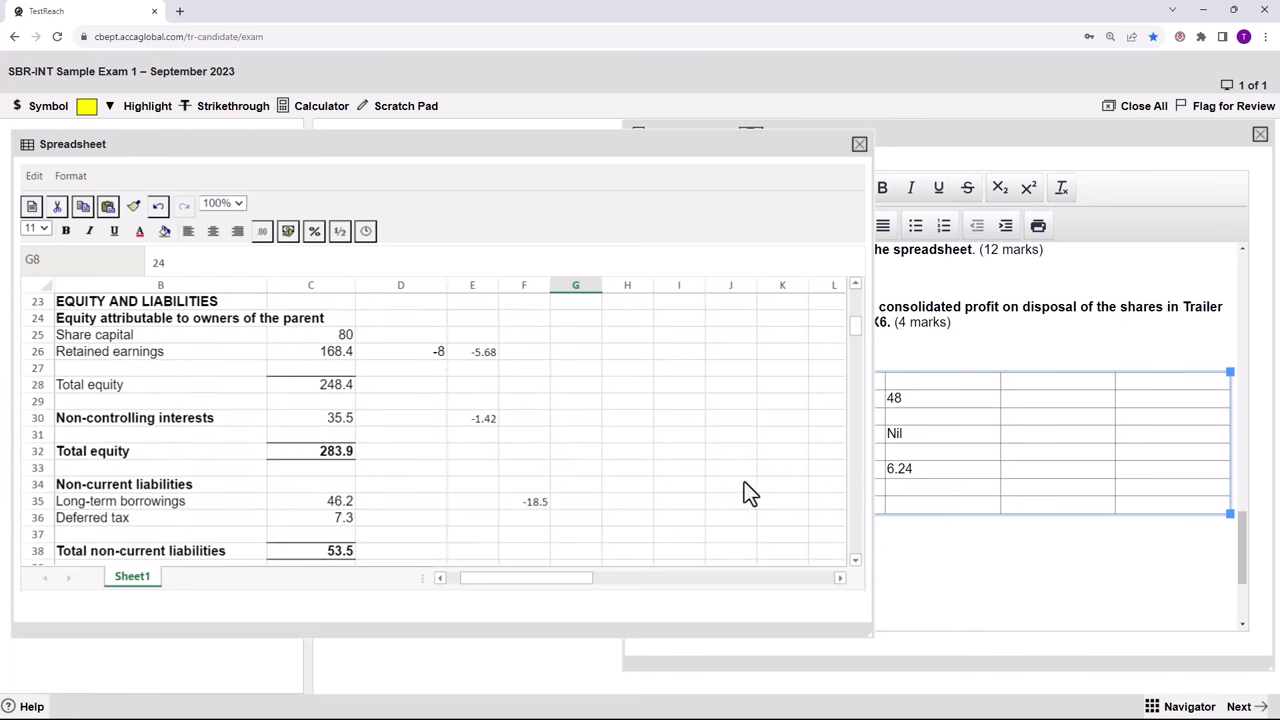
click(855, 562)
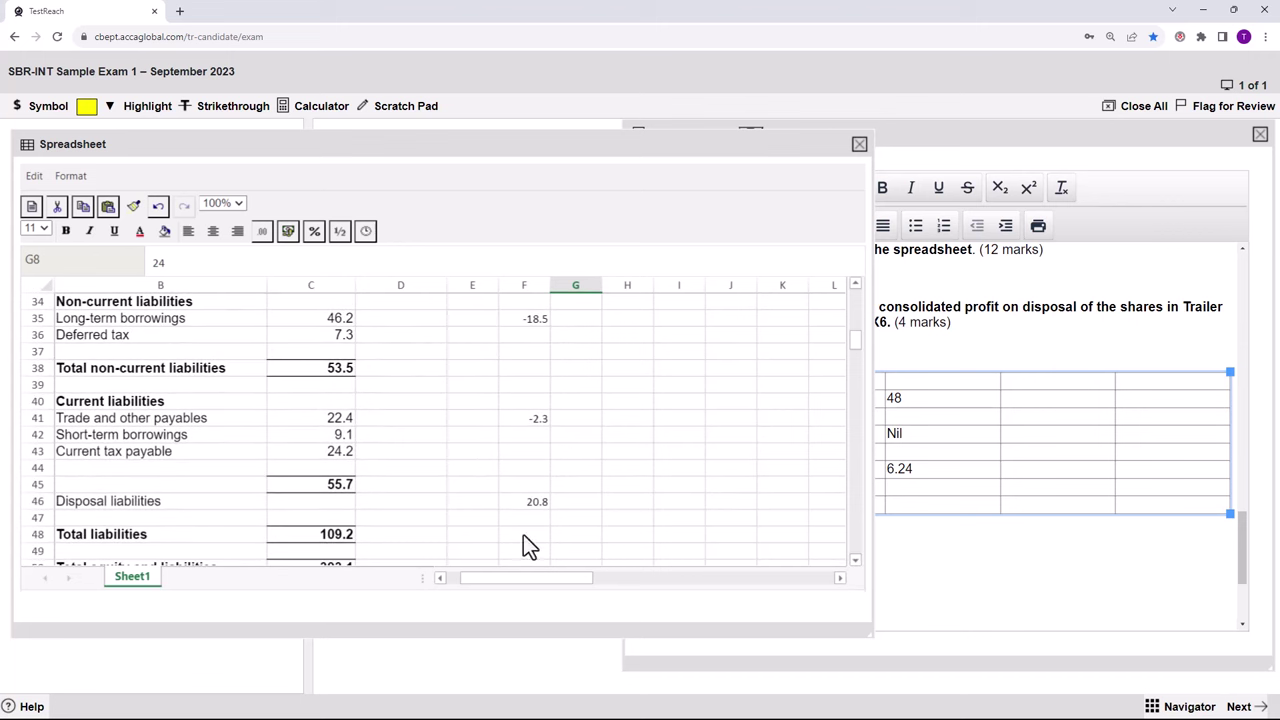
click(858, 150)
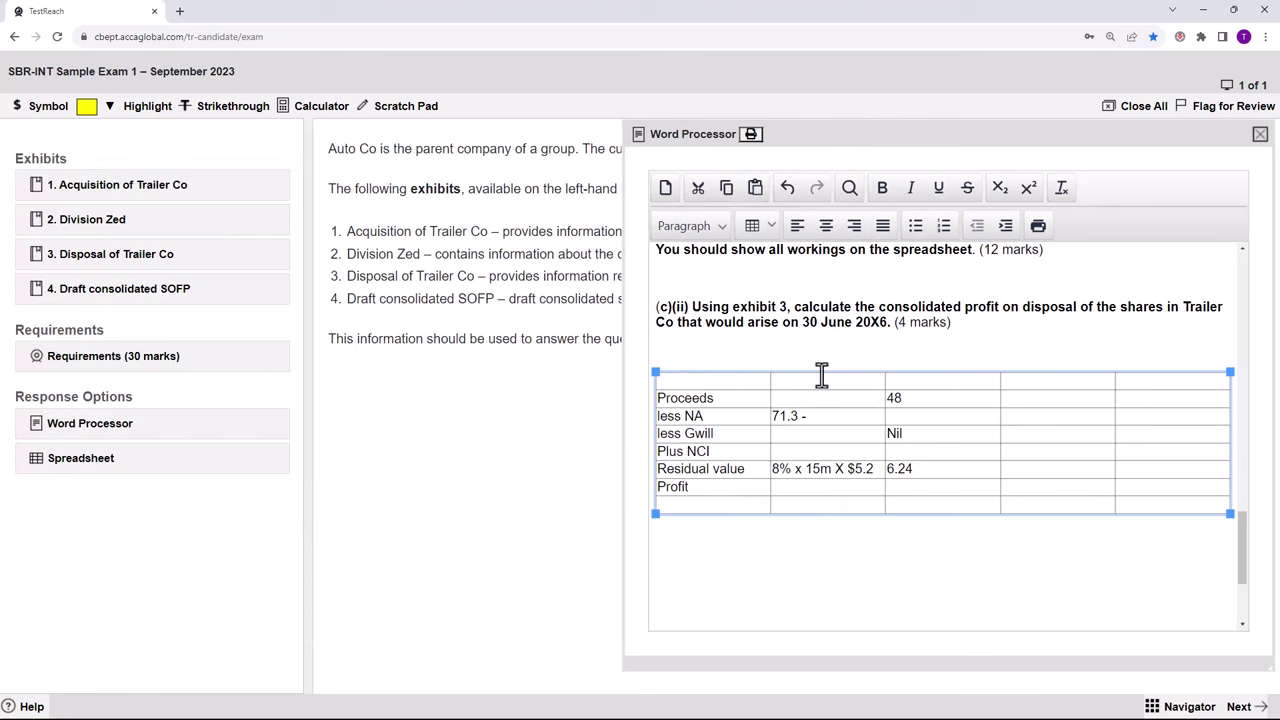
click(812, 416)
text(10.)
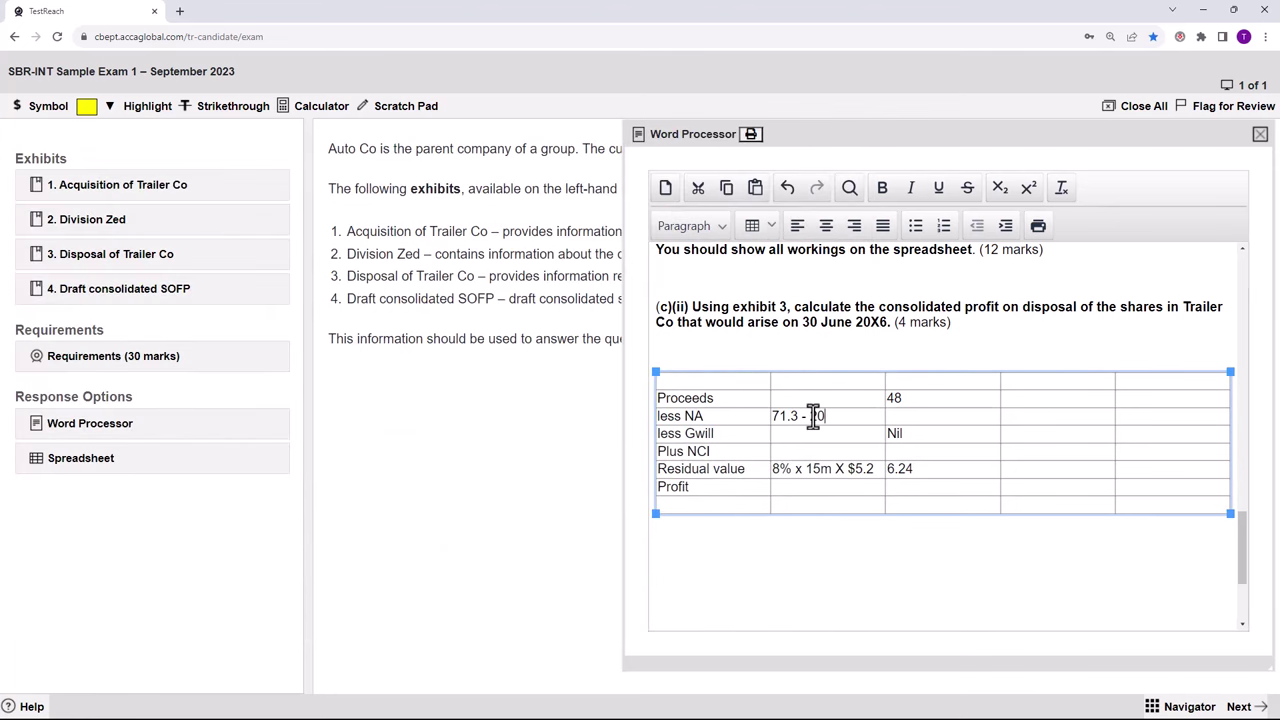
text(8 + profit)
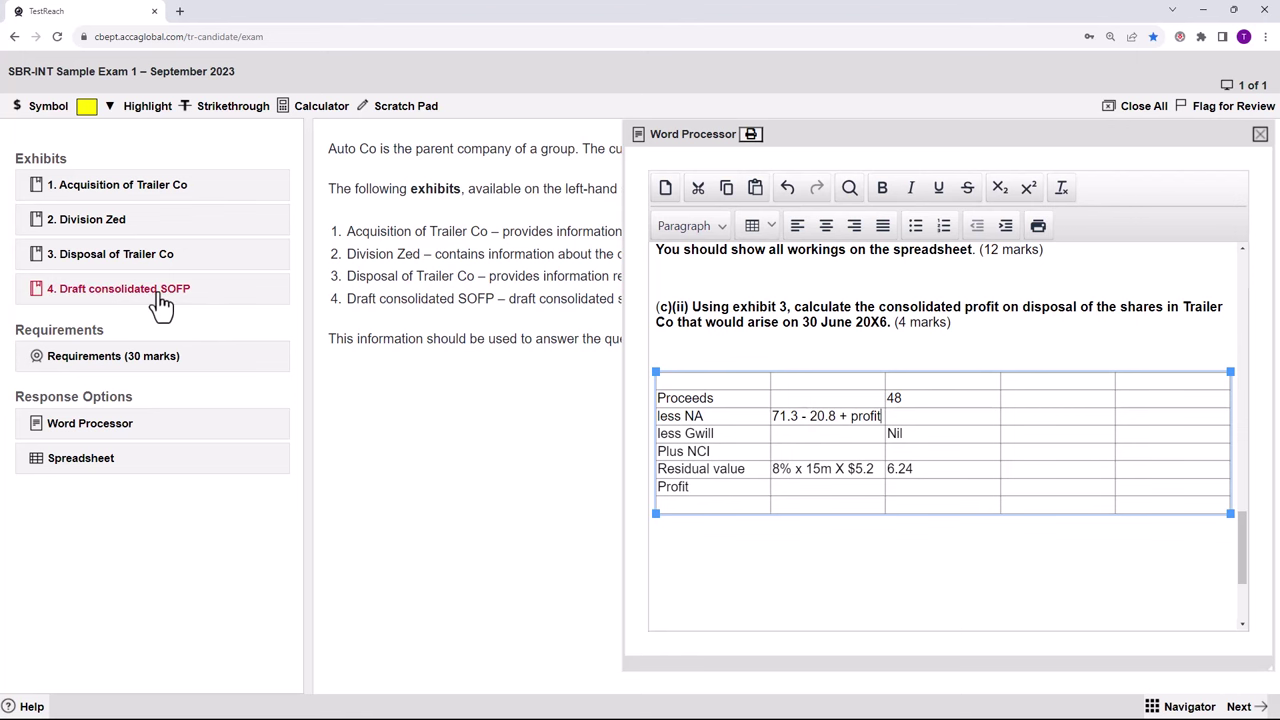
Check the profit earned from 1 April to 30 June 20X6 in exhibit 3 and add 1.5 to the less NA working.
click(113, 266)
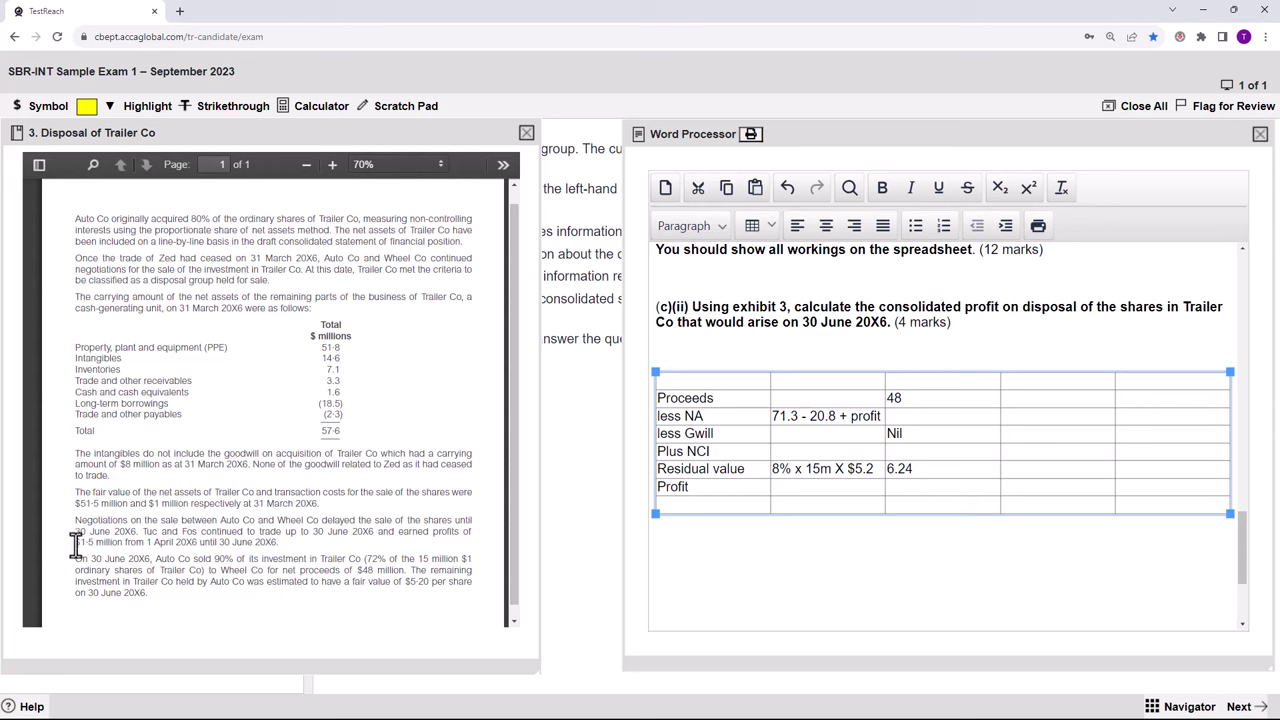
drag(75, 543, 113, 543)
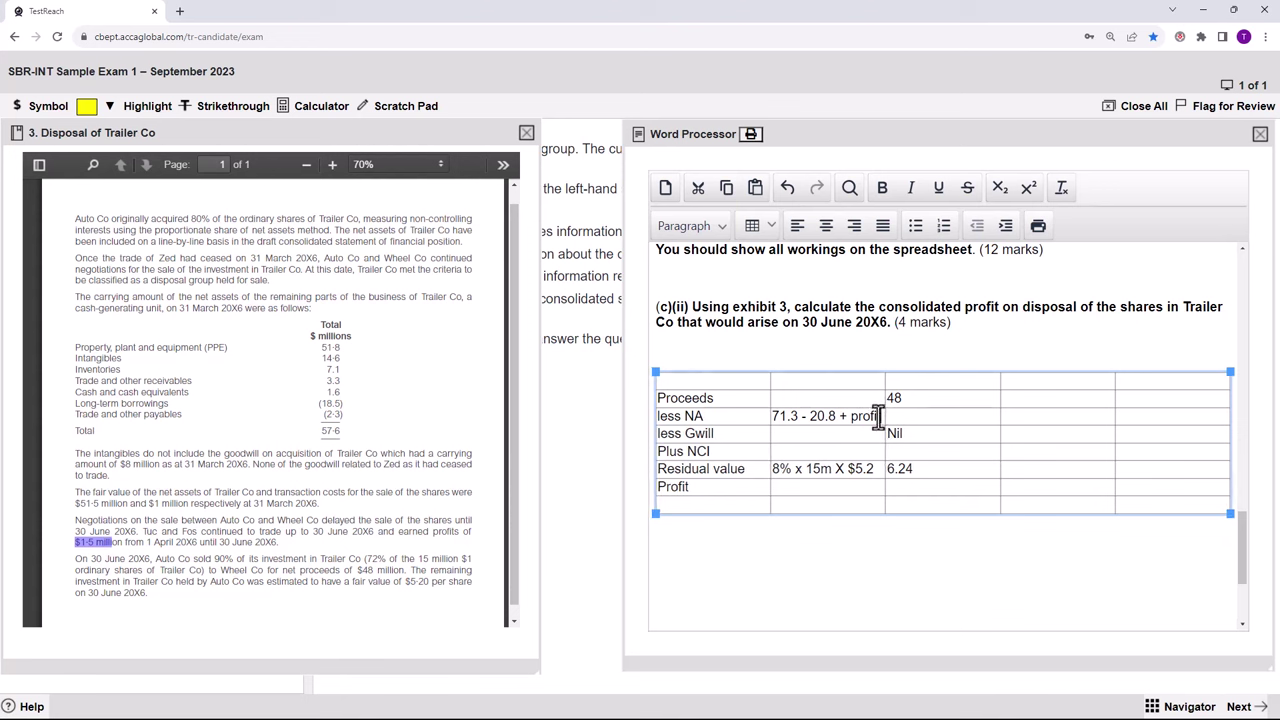
text(1.5)
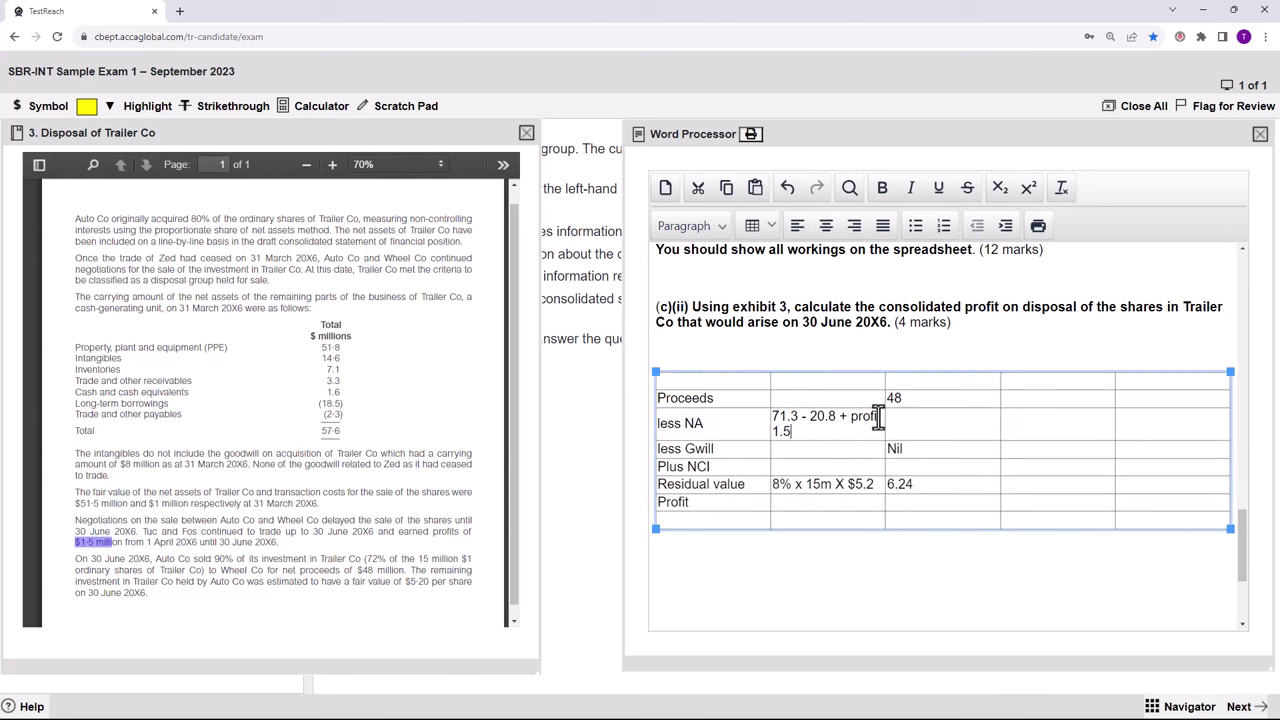
click(527, 133)
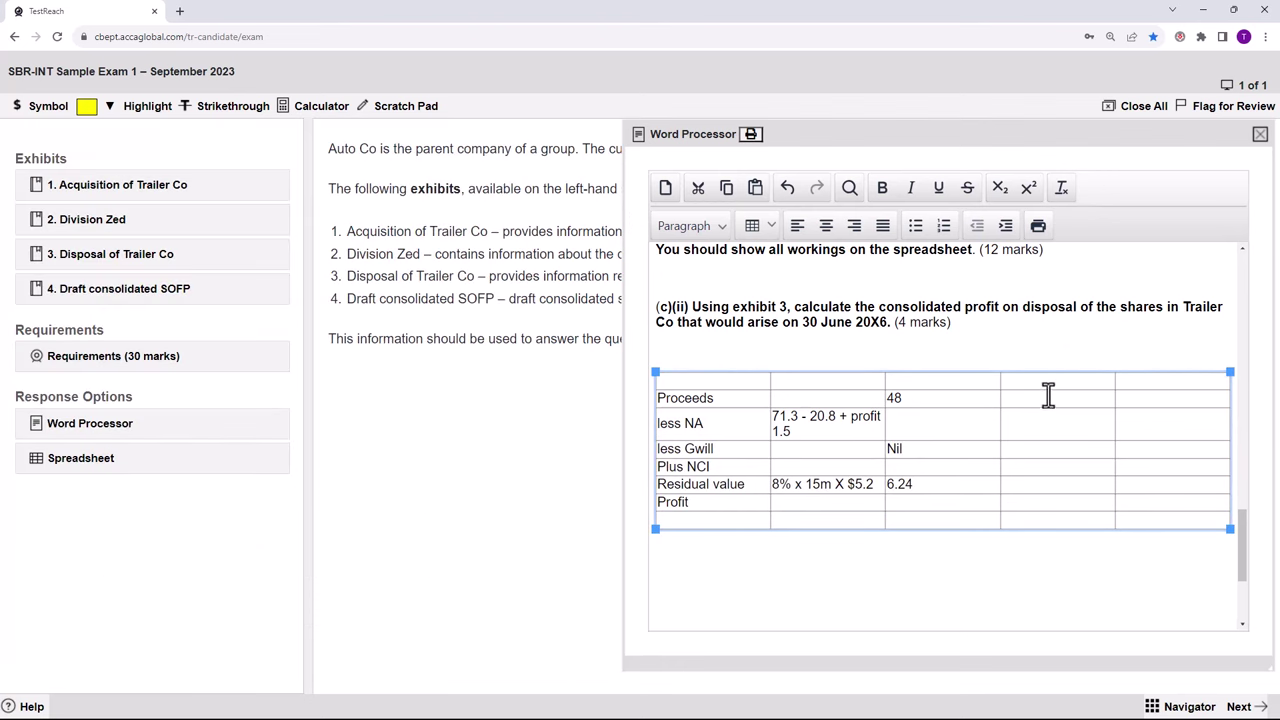
Delete the two empty columns at the end of the disposal profit table.
click(1048, 396)
shift+click(1143, 400)
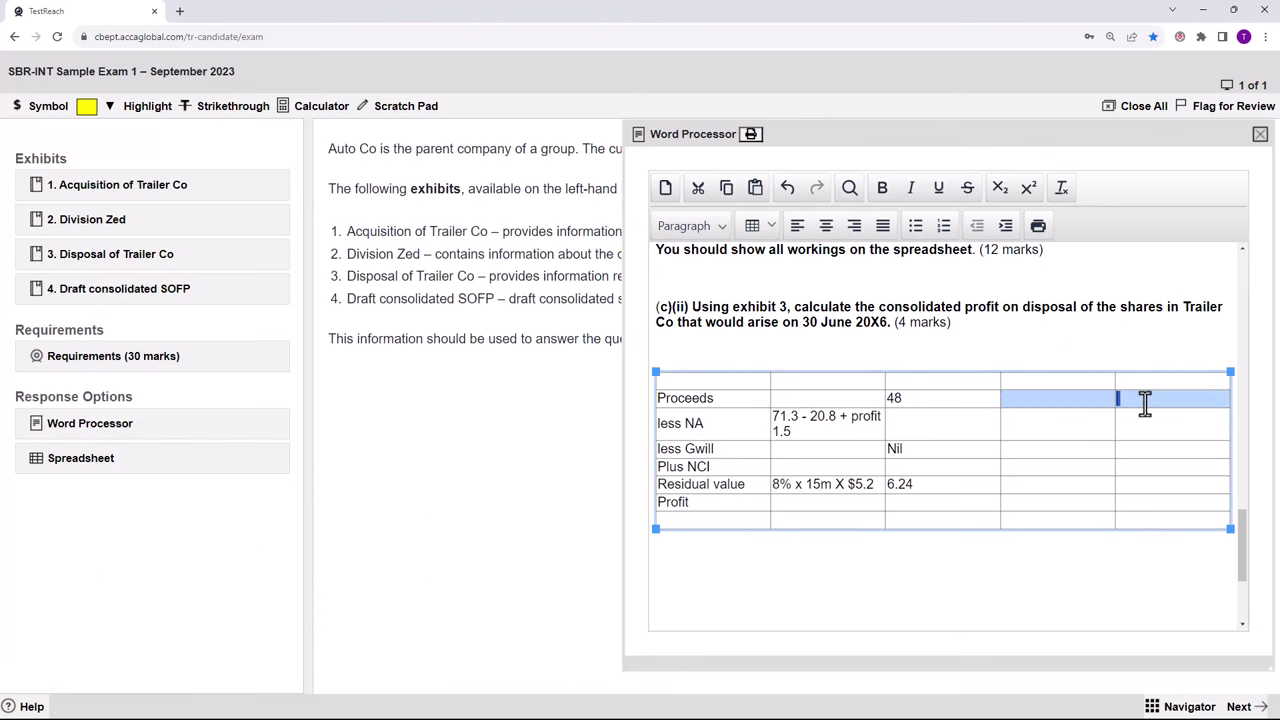
right_click(1145, 400)
mouse_move(1208, 470)
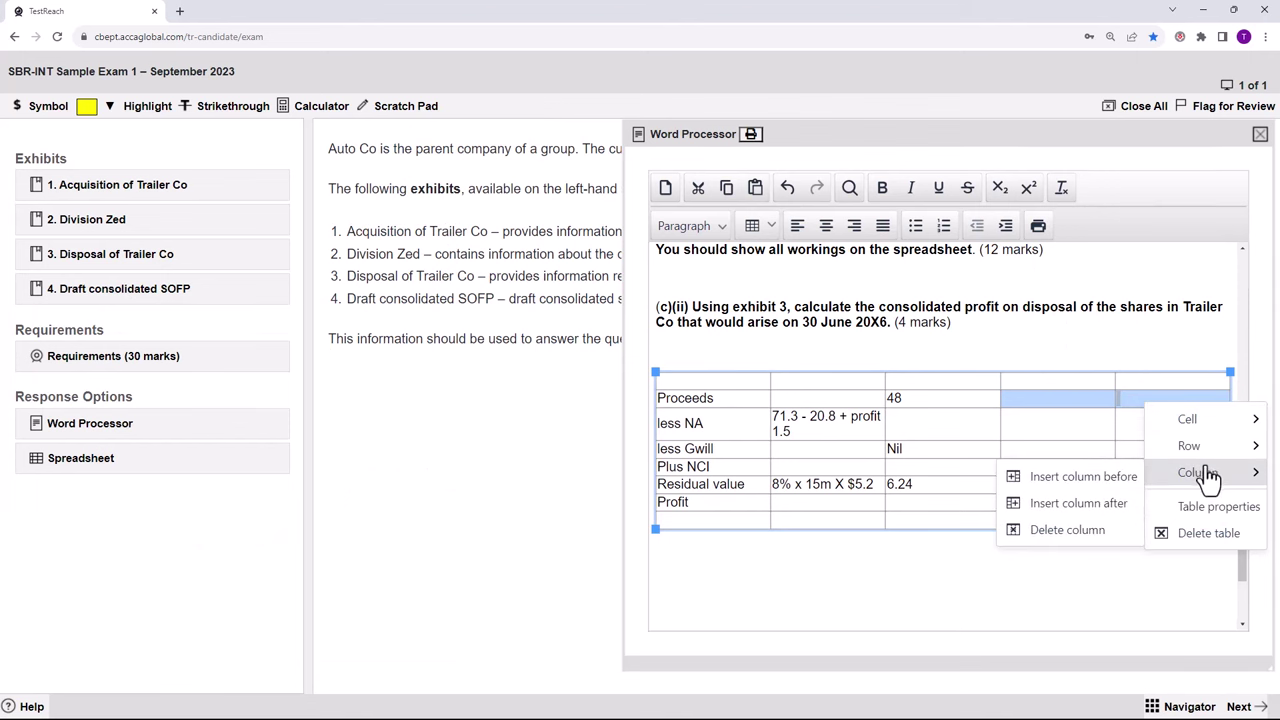
click(1090, 532)
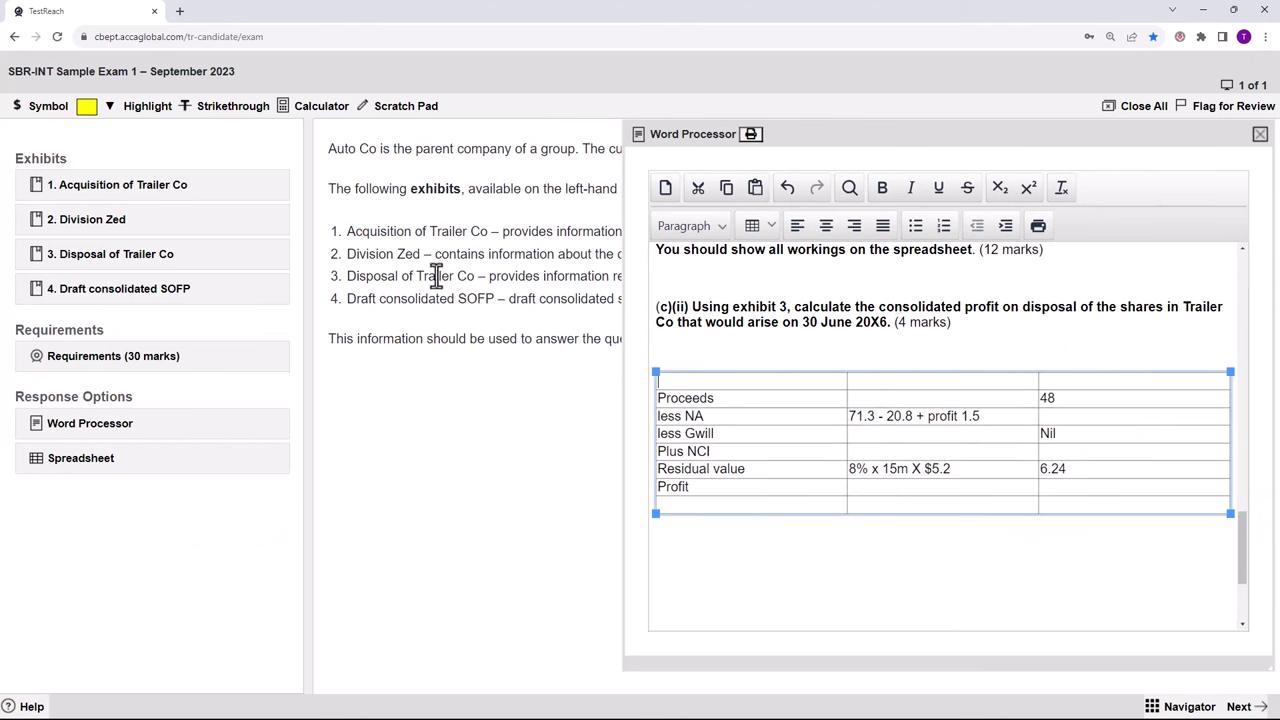
Calculate the net assets at disposal with the on-screen calculator as 71.3 - 20.8 + 1.5.
click(316, 108)
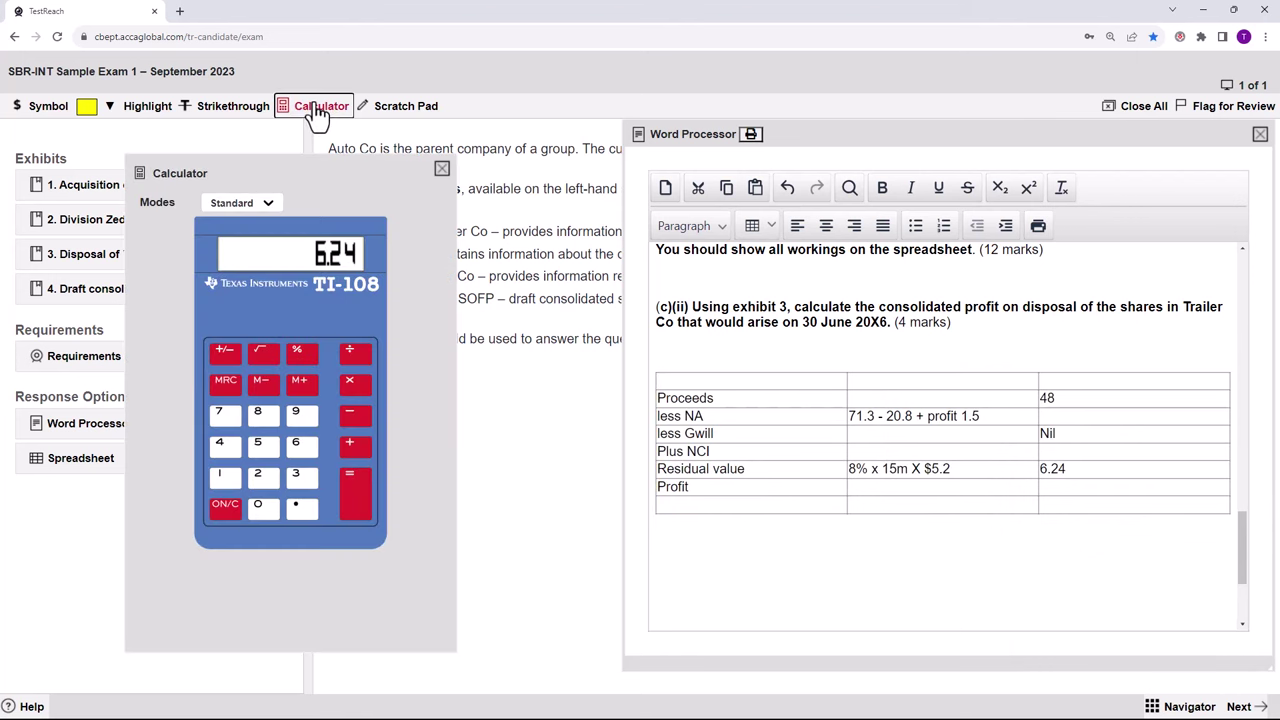
click(222, 512)
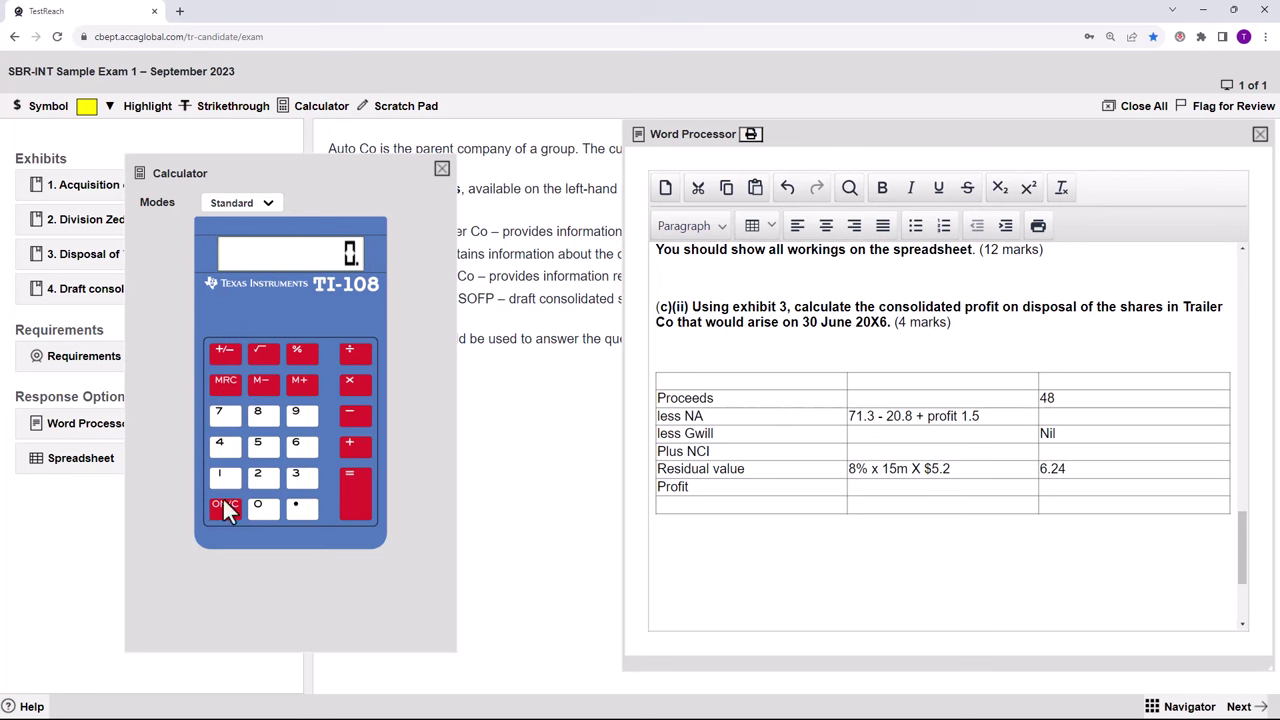
click(218, 414)
click(217, 475)
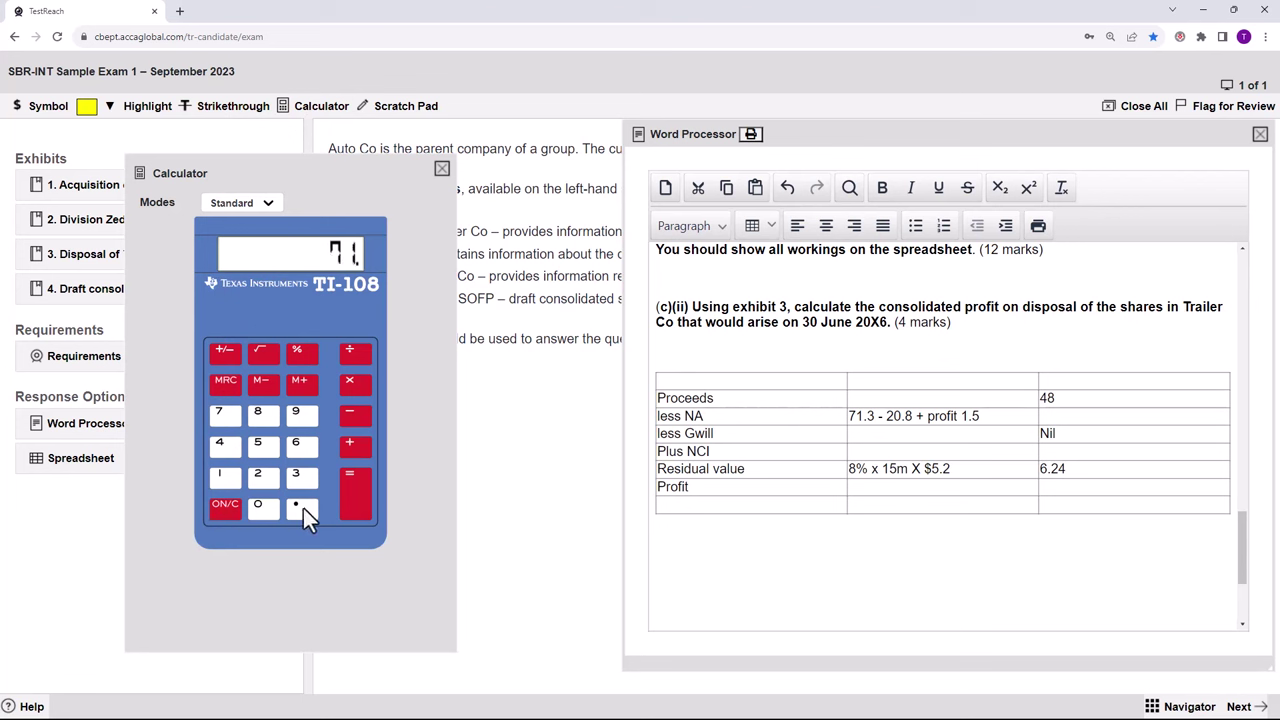
click(302, 475)
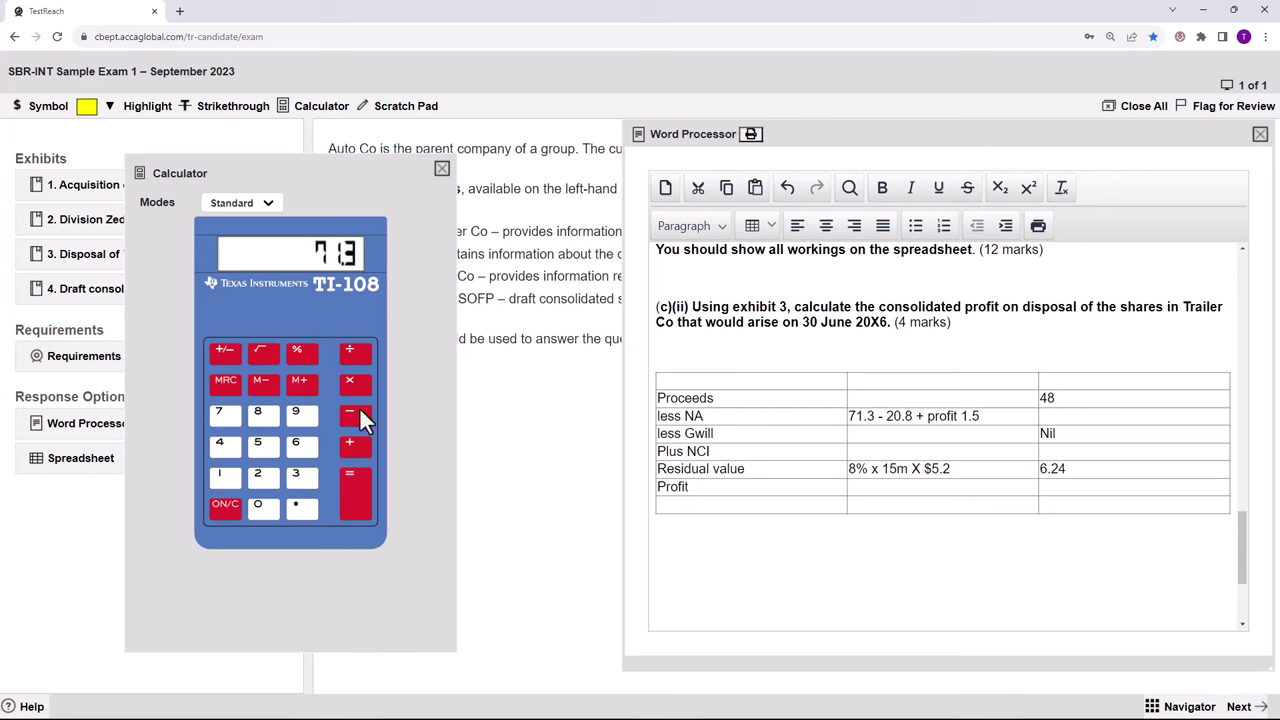
click(267, 478)
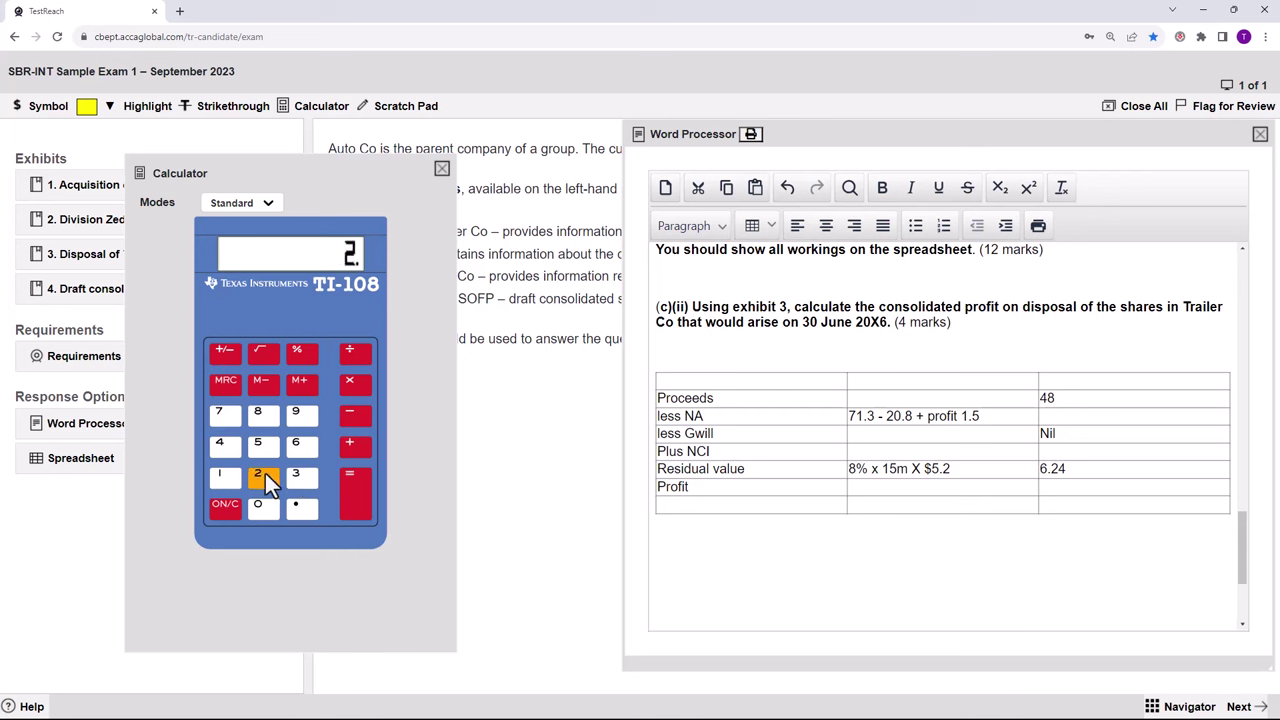
click(262, 510)
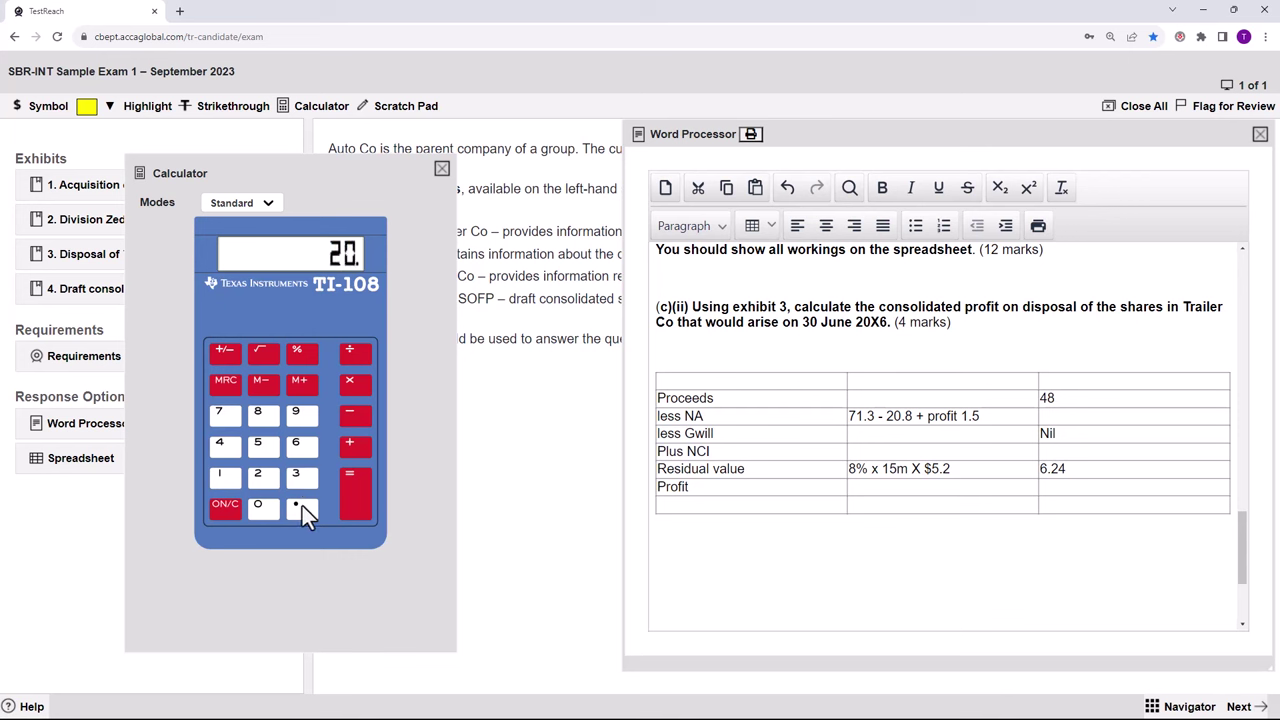
click(302, 507)
click(258, 413)
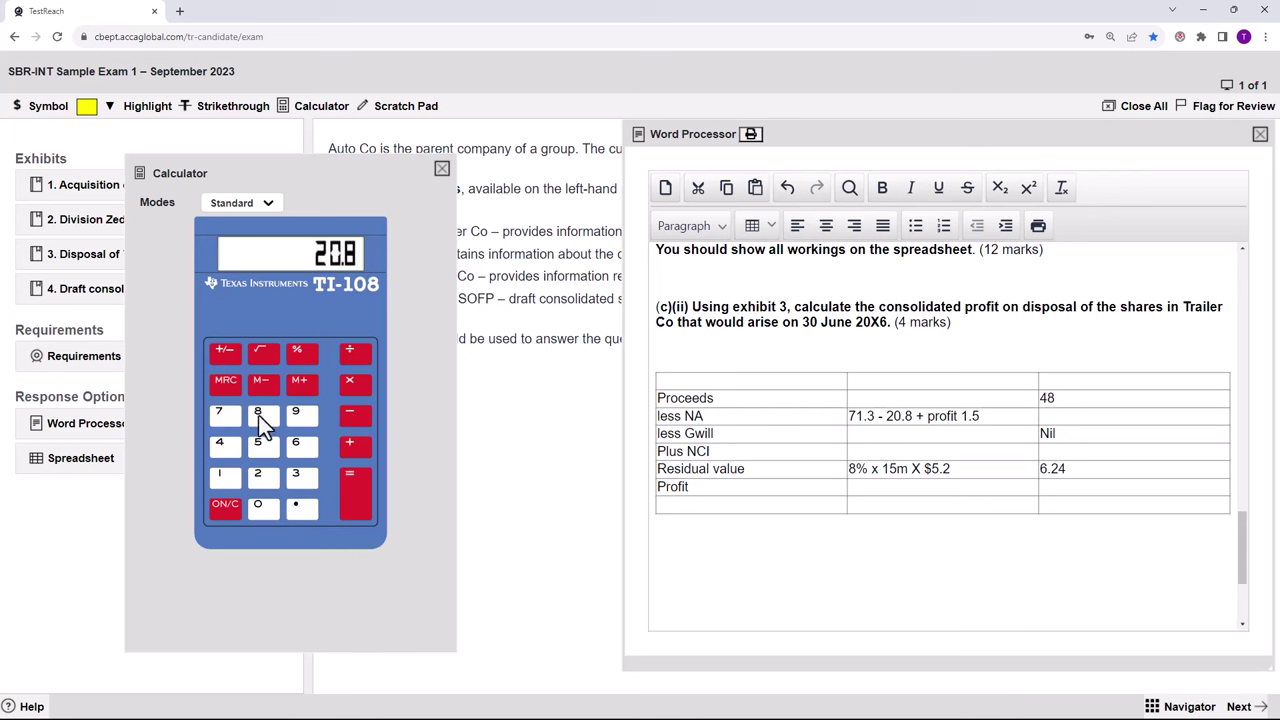
click(354, 443)
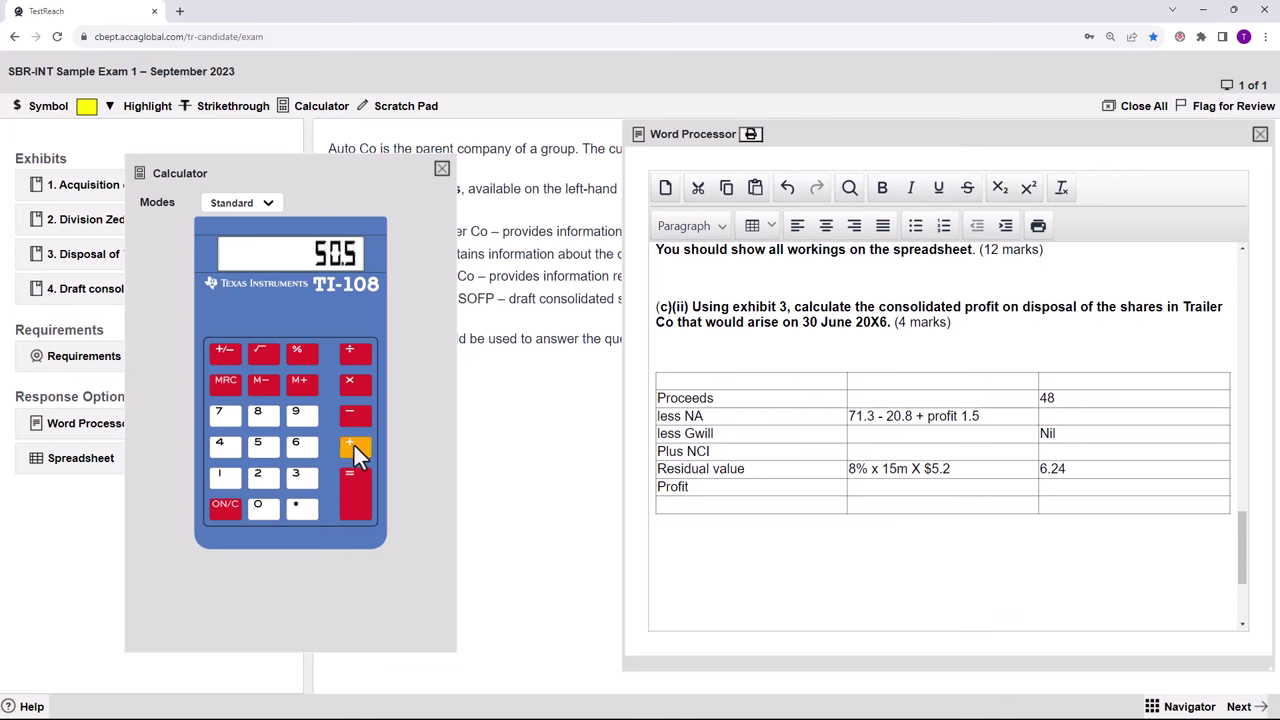
click(222, 480)
click(258, 443)
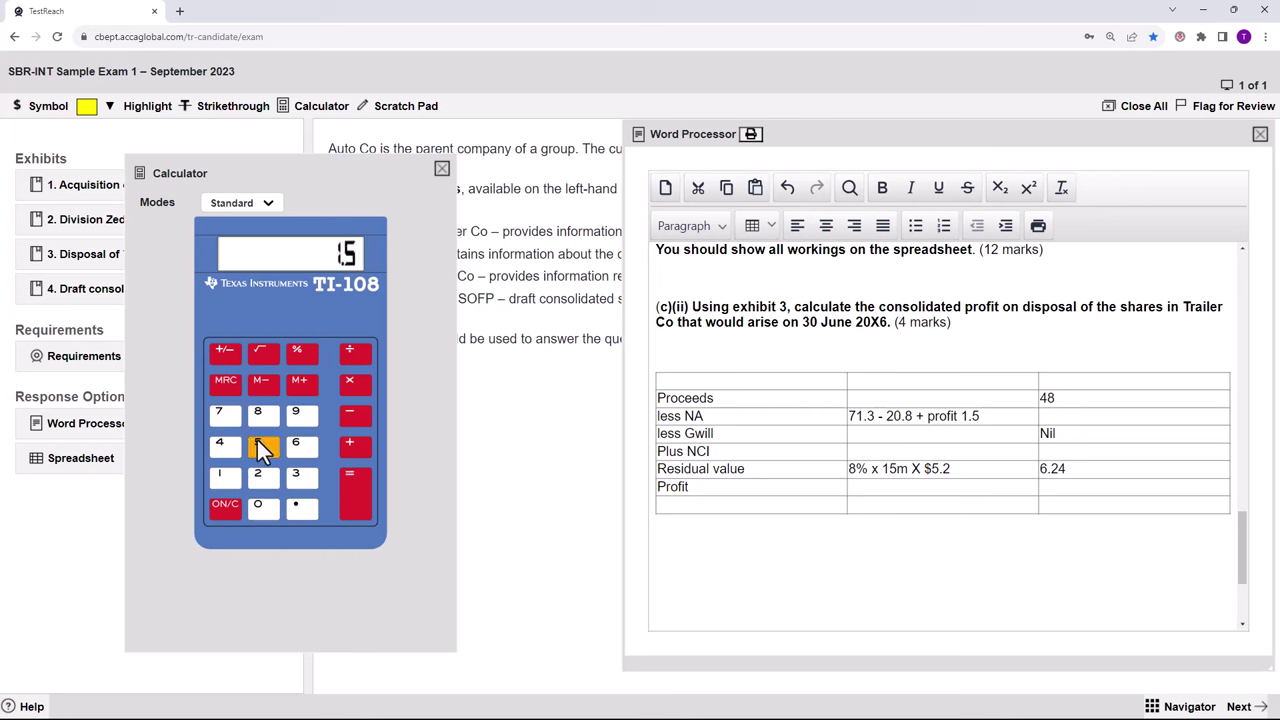
click(356, 480)
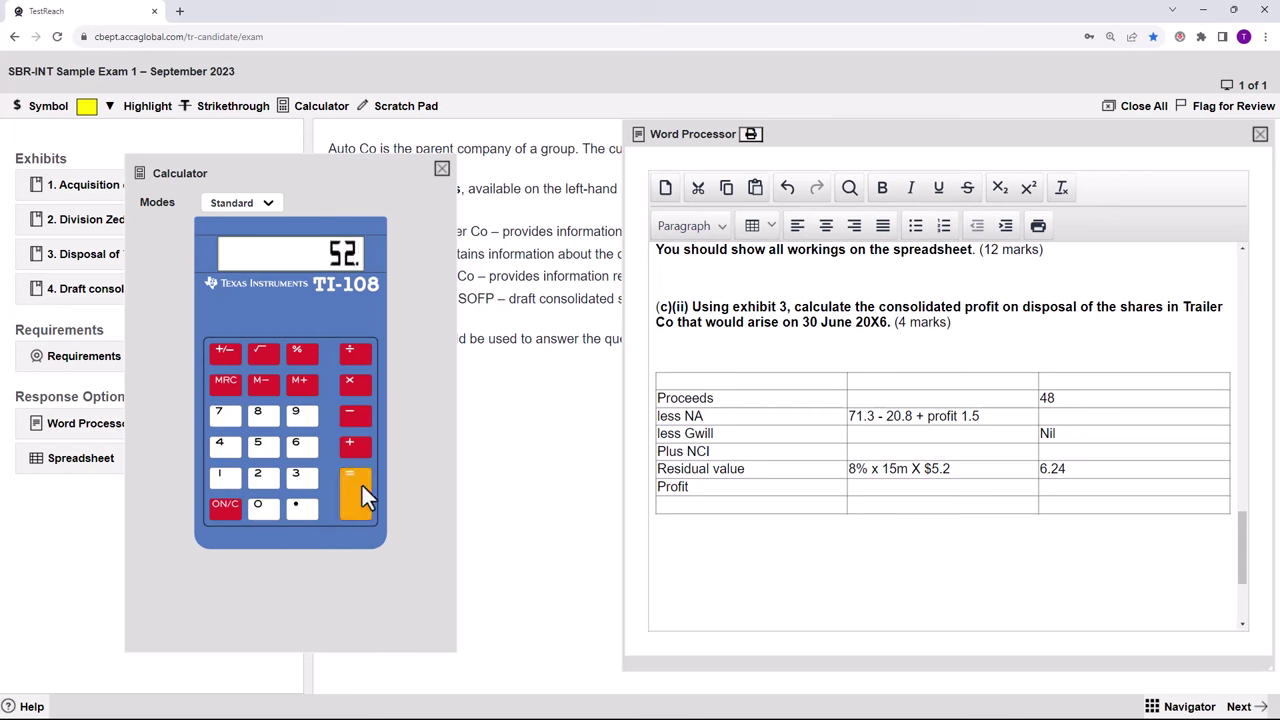
Enter 52 as the less NA amount in the disposal profit table and close the calculator.
click(1058, 418)
text(52)
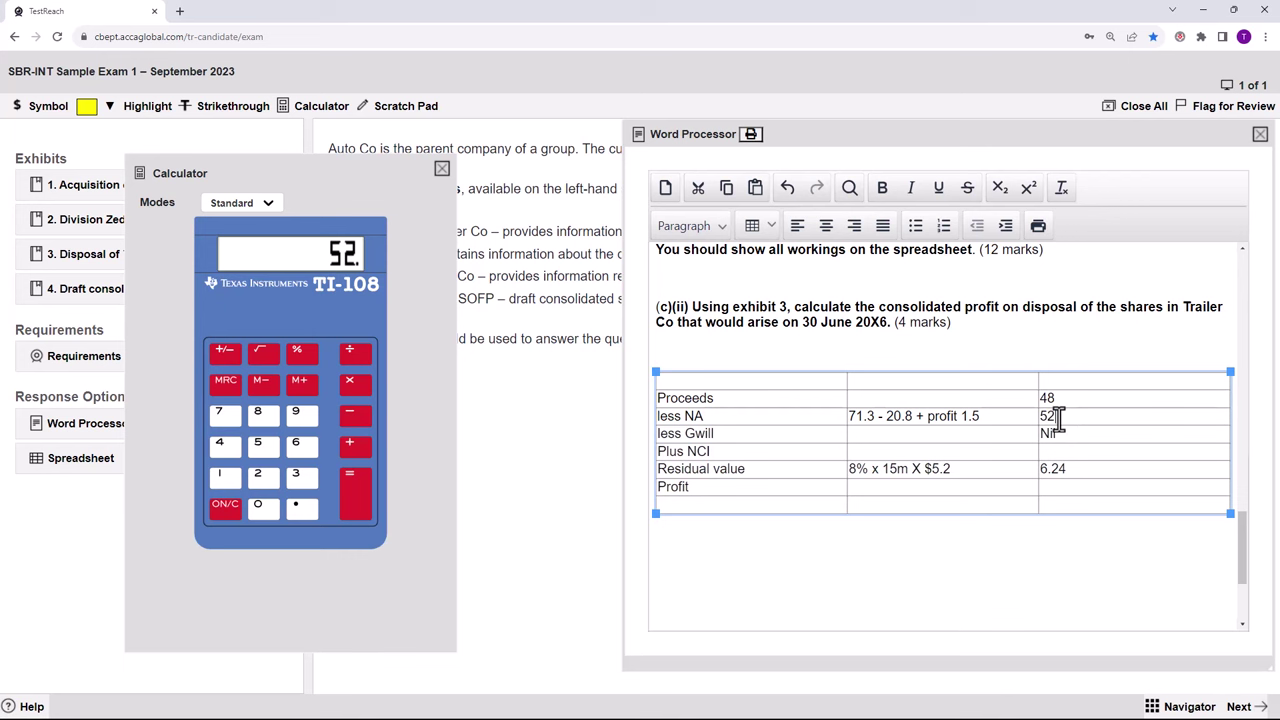
click(441, 170)
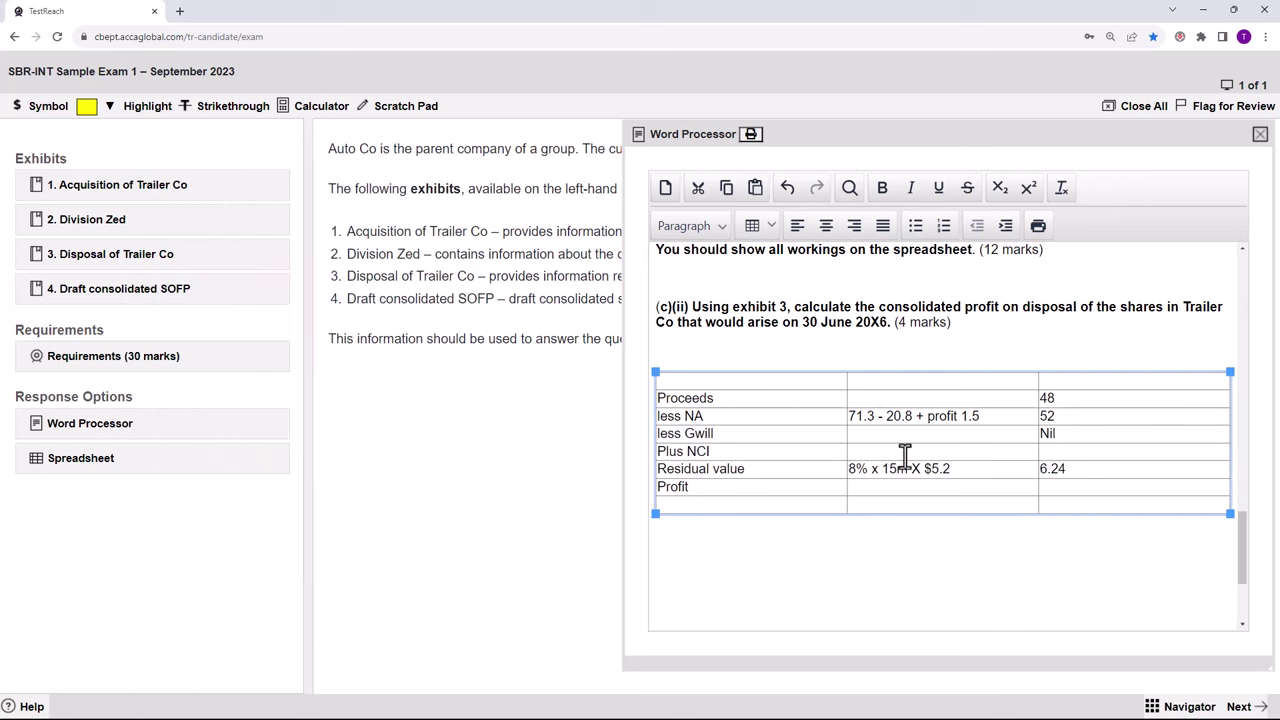
Fill the Plus NCI row with the working "20% x 52" and the amount 10.4.
click(872, 455)
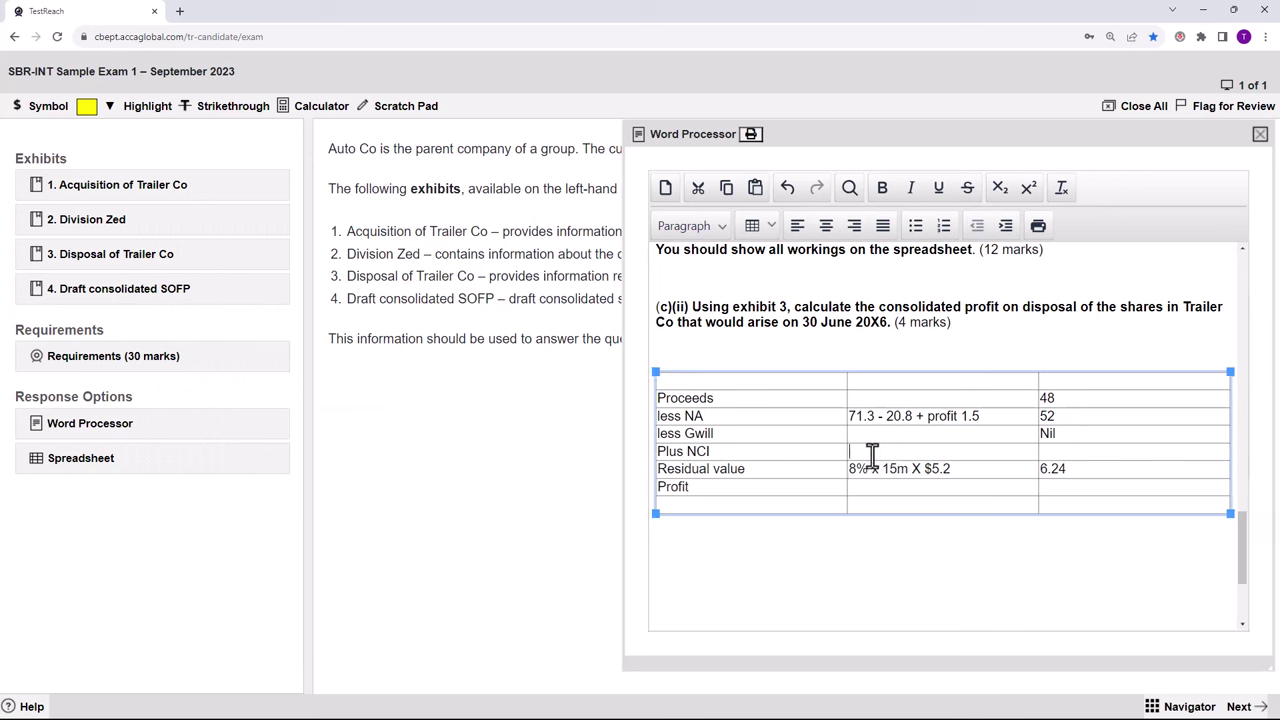
text(20% x 52)
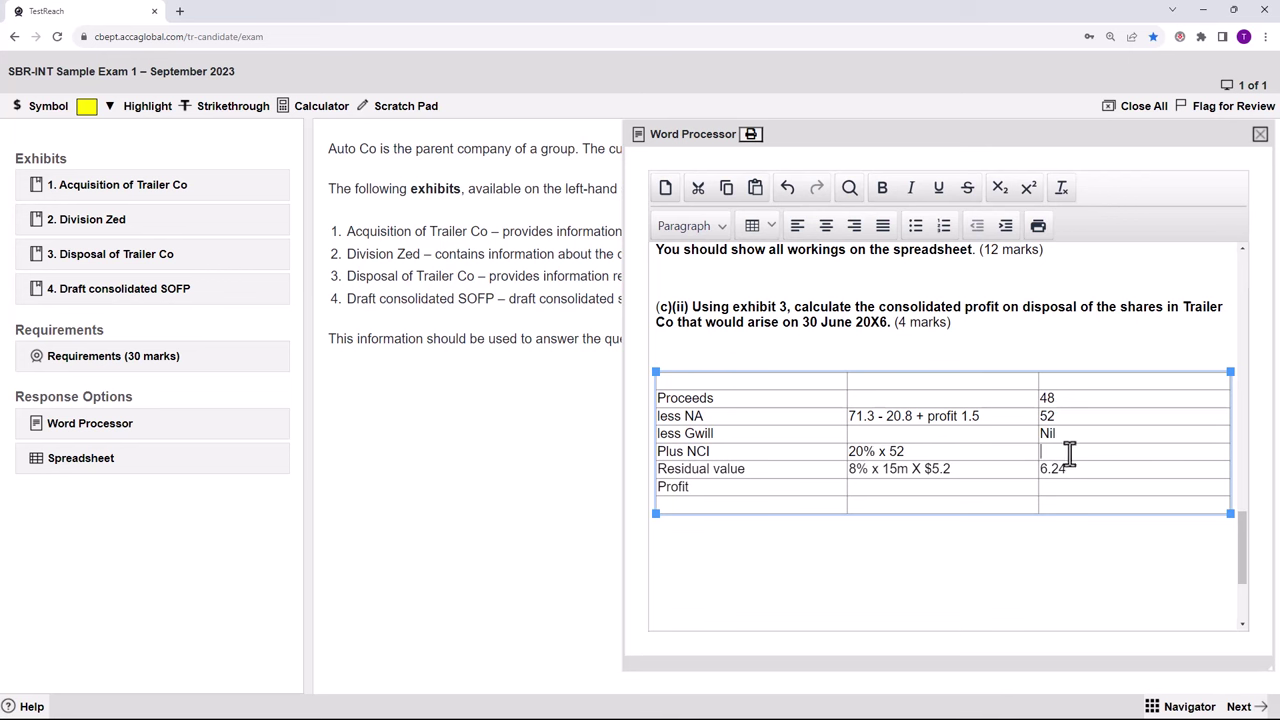
text(10.4)
Put the less NA amount in brackets as (52) to show it as a deduction.
click(325, 114)
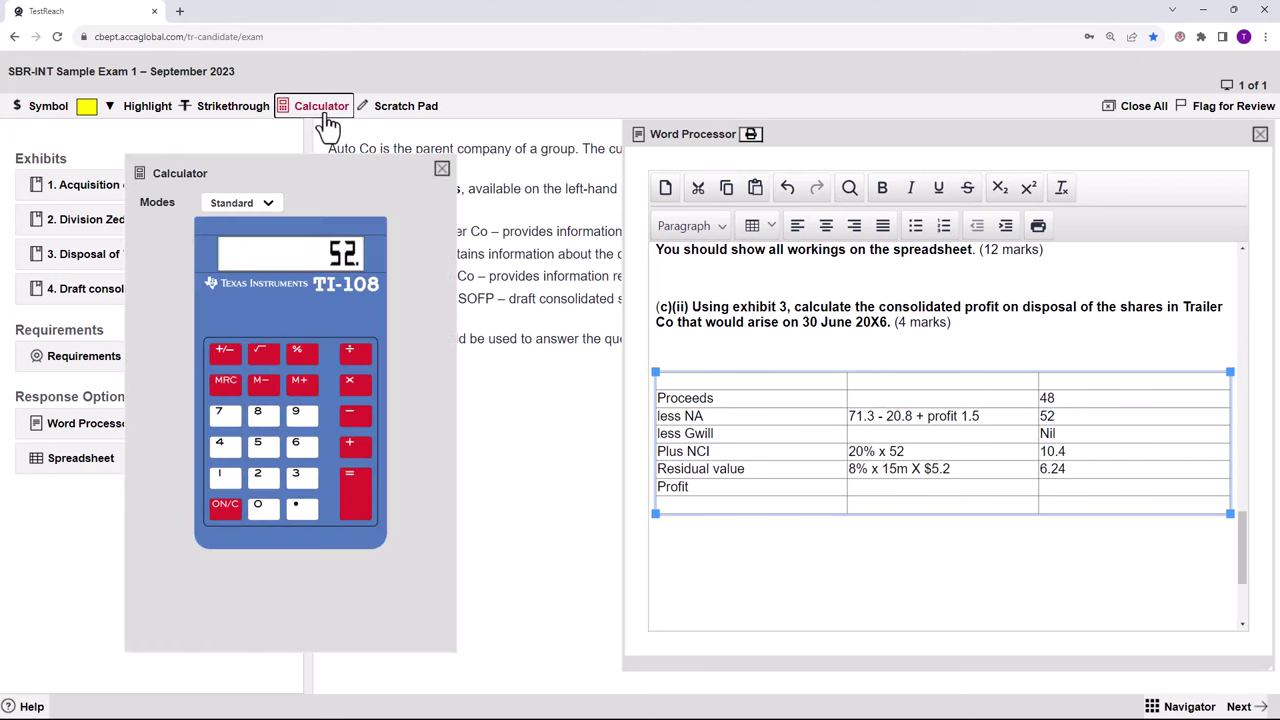
click(225, 506)
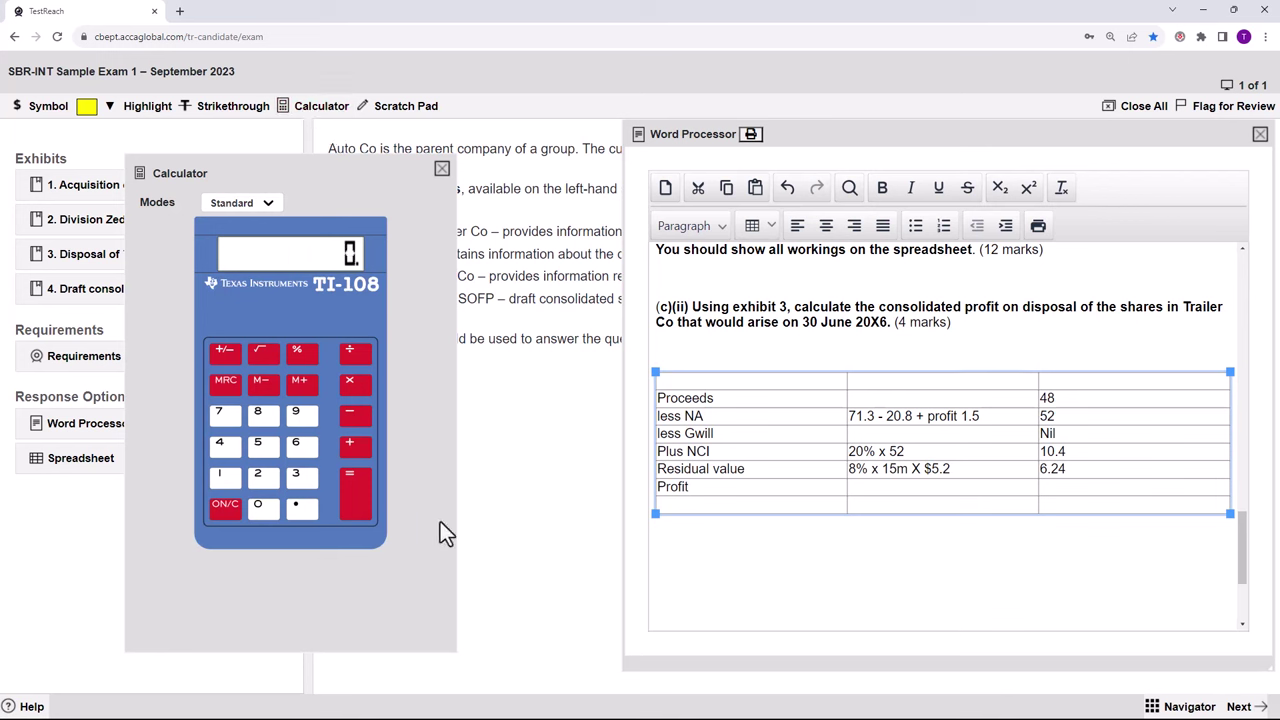
click(1066, 420)
text())
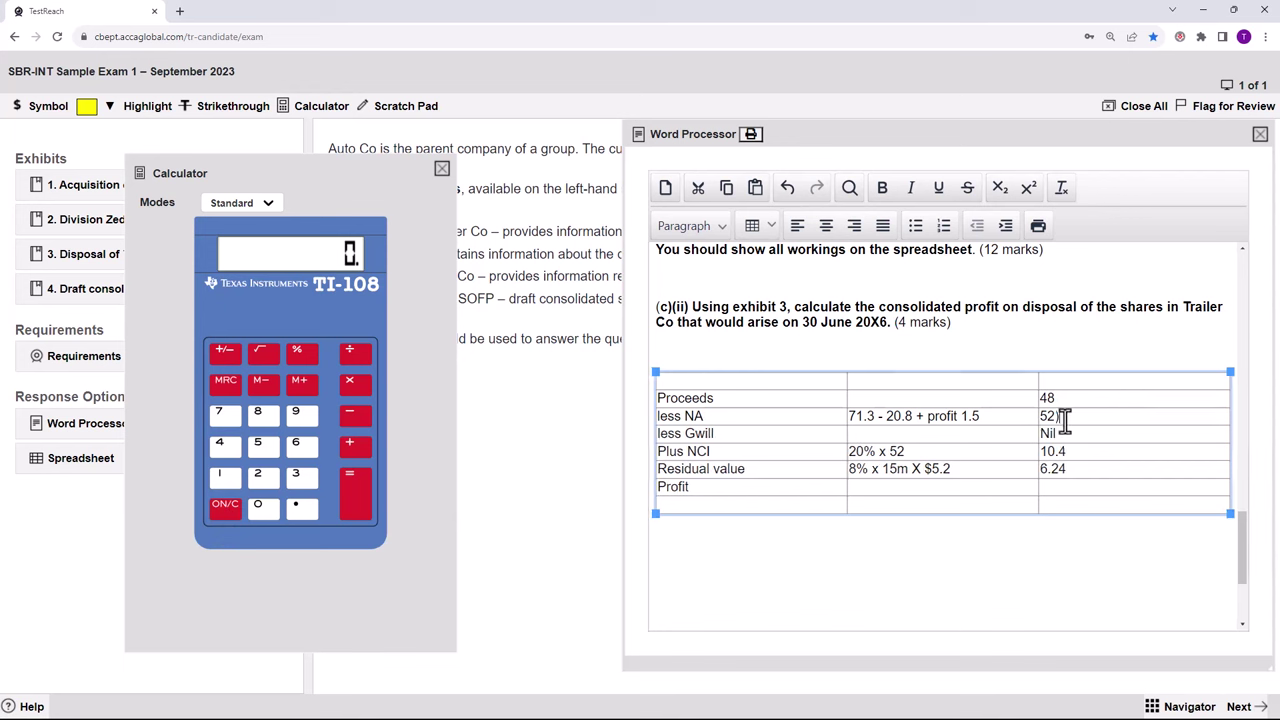
key(Left)
key(Left)
text(()
Enter 12.64 as the amount in the Profit row and close the calculator.
click(1051, 487)
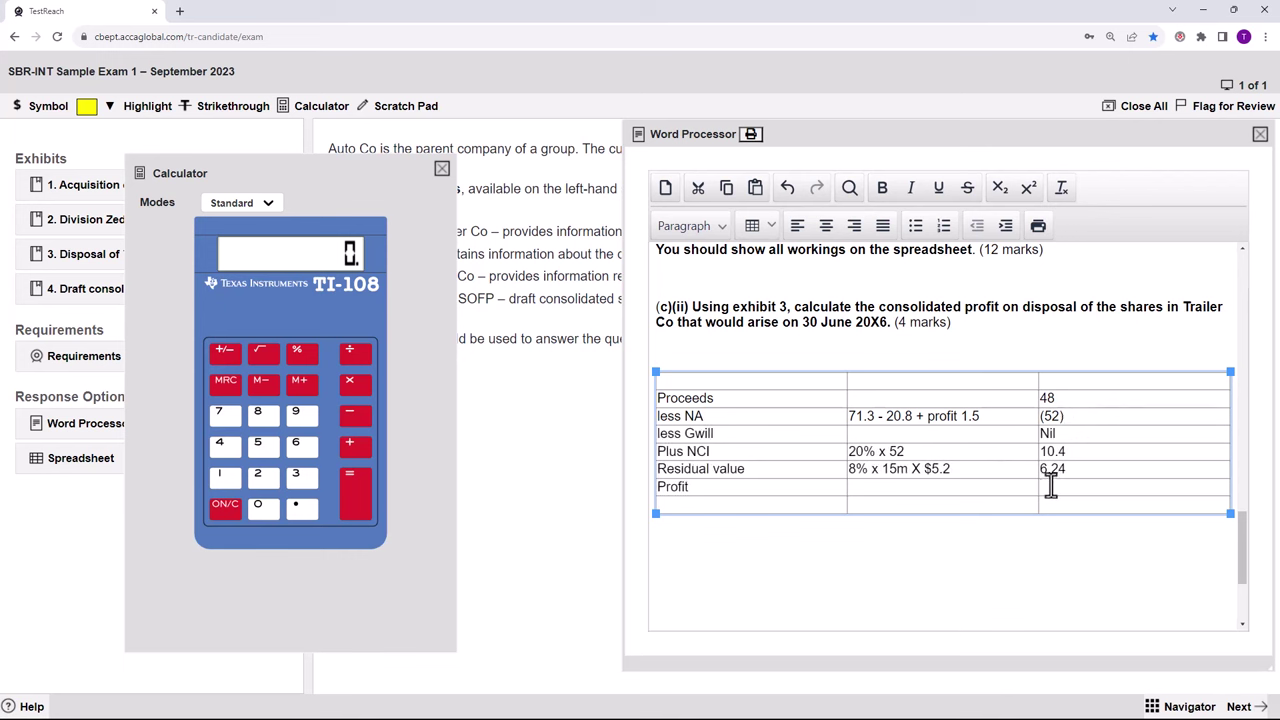
text(12.64)
click(441, 172)
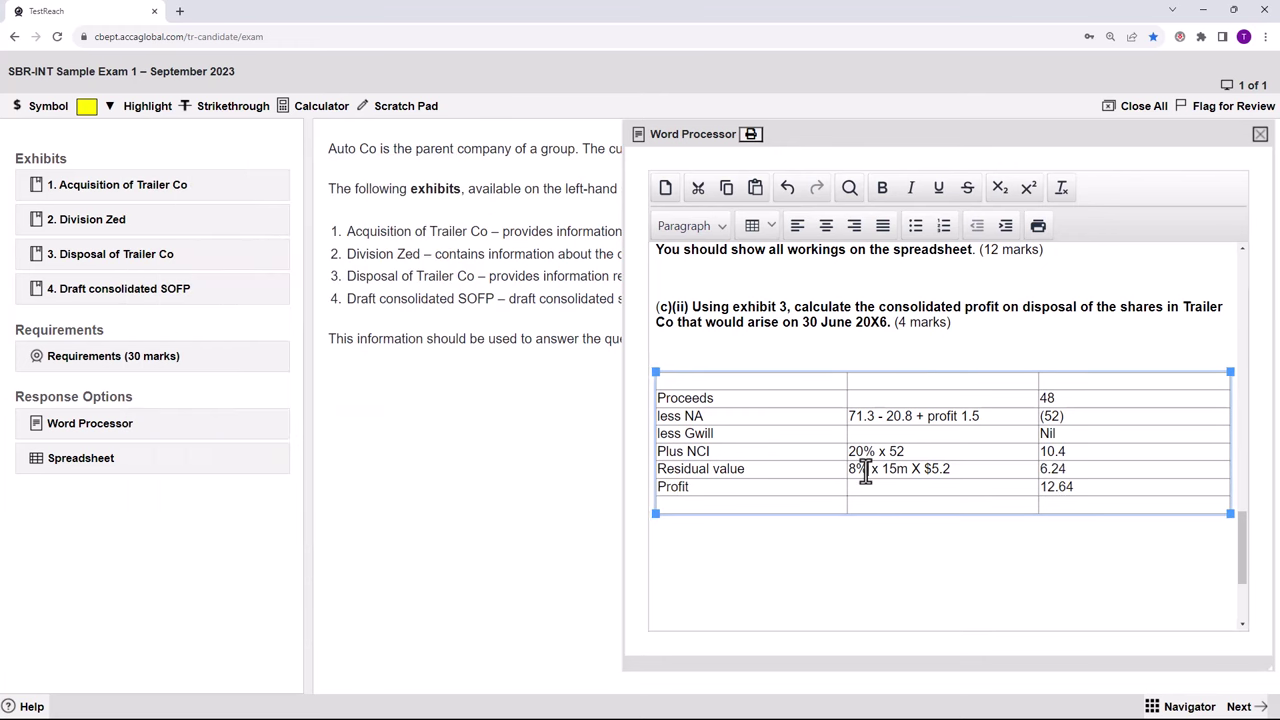
Make the 8% in the Residual value working and the 20% in the Plus NCI working bold.
drag(865, 470, 851, 470)
click(883, 193)
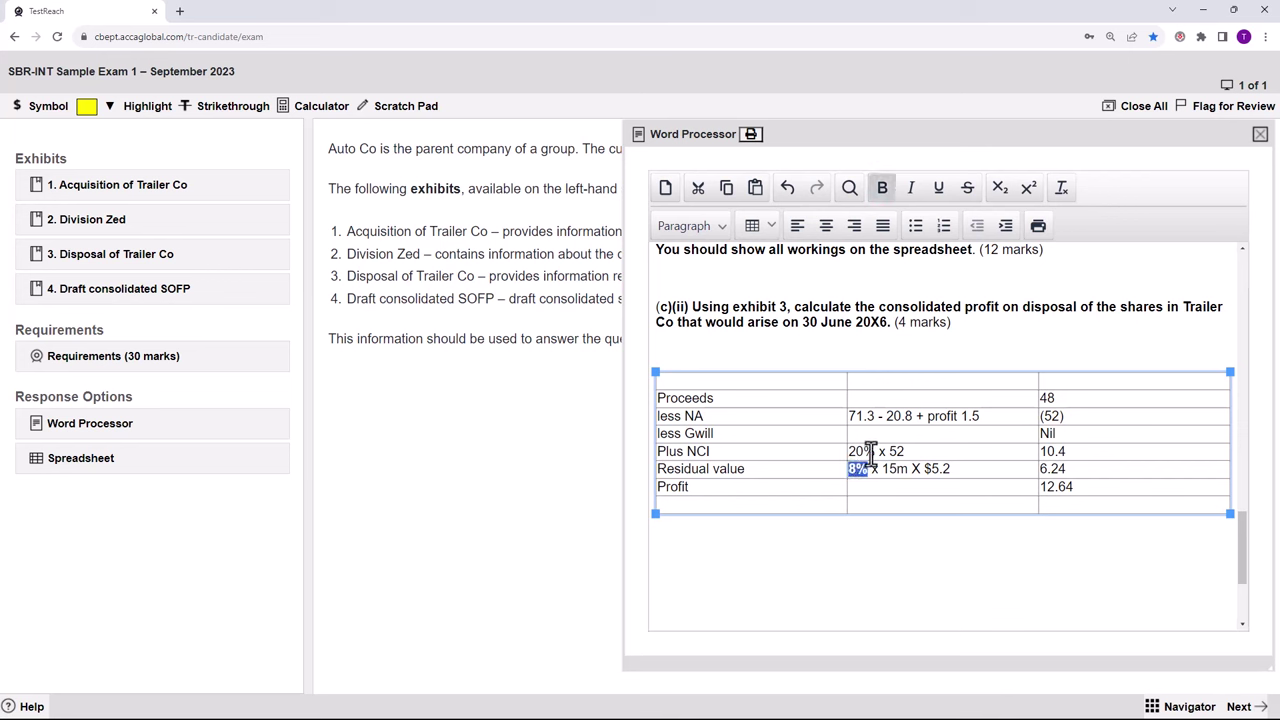
drag(872, 451, 835, 451)
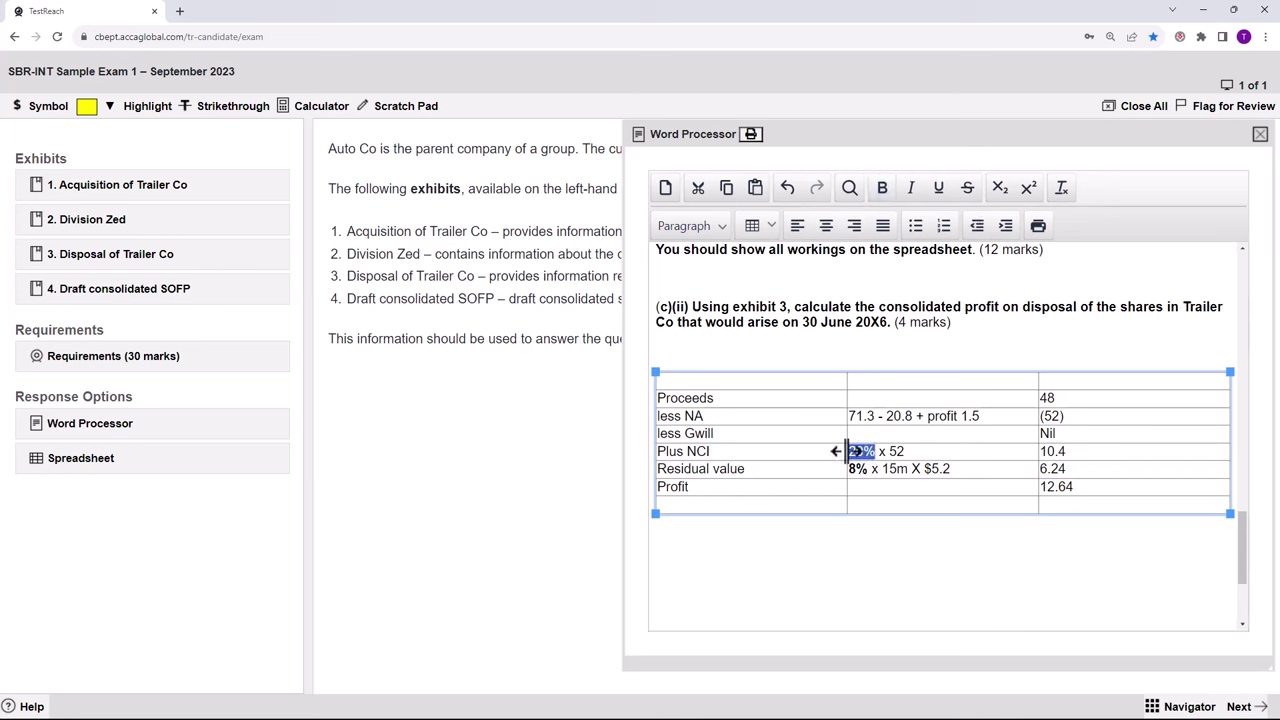
click(882, 196)
Add 72% to the second column of the Proceeds row and make it bold.
click(860, 400)
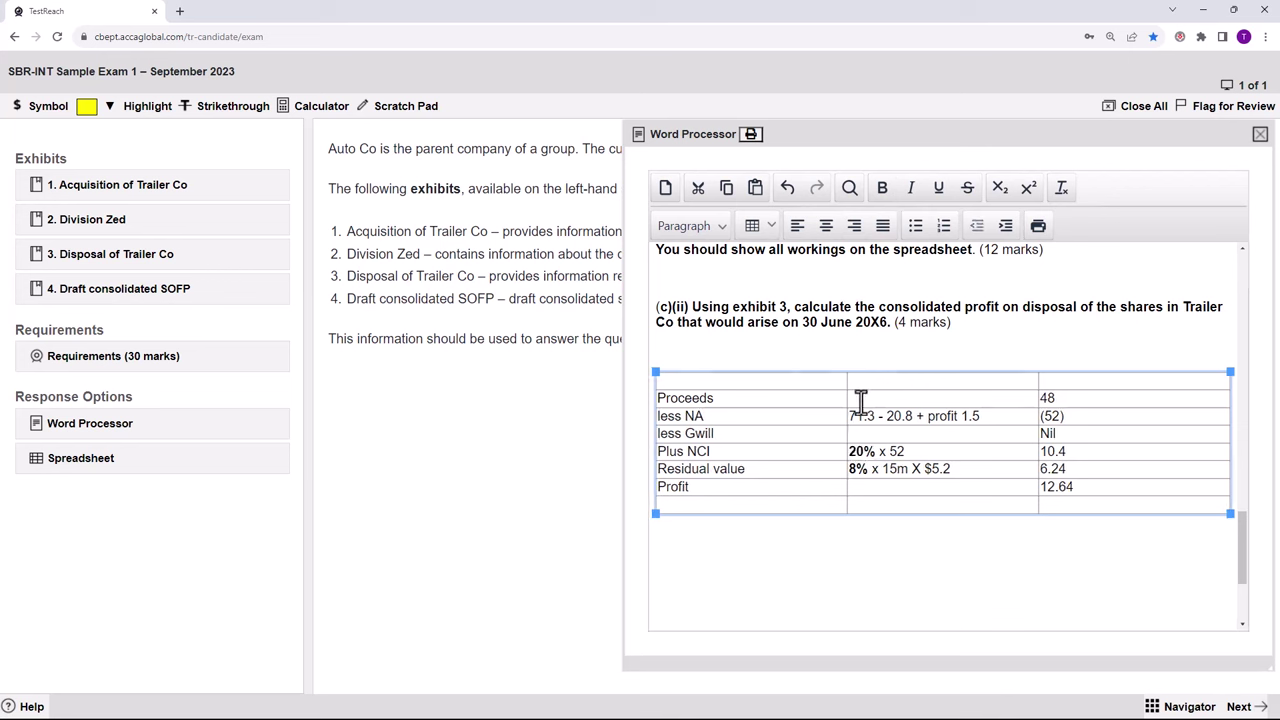
text(72%)
drag(874, 398, 855, 398)
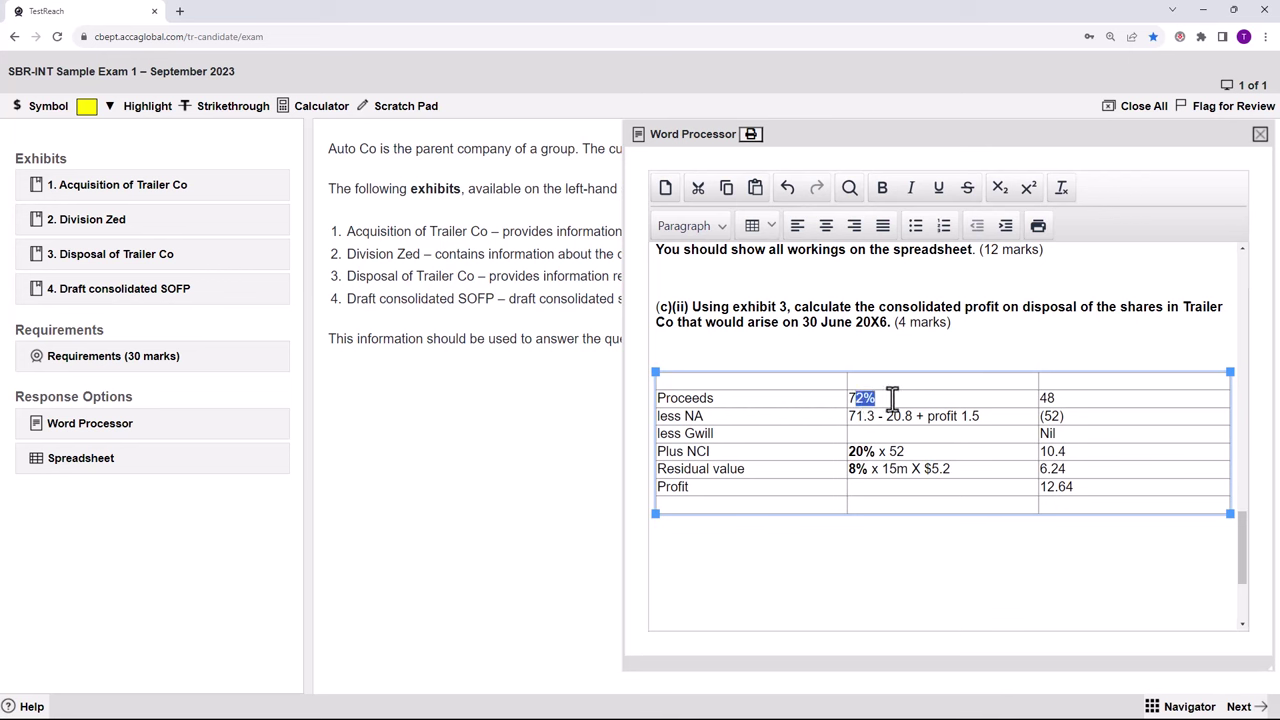
click(892, 398)
drag(891, 399, 838, 397)
click(882, 190)
Add 100% to the second column of the empty row below Profit and make it bold.
click(860, 504)
text(1000)
key(BackSpace)
text(%)
drag(879, 505, 850, 506)
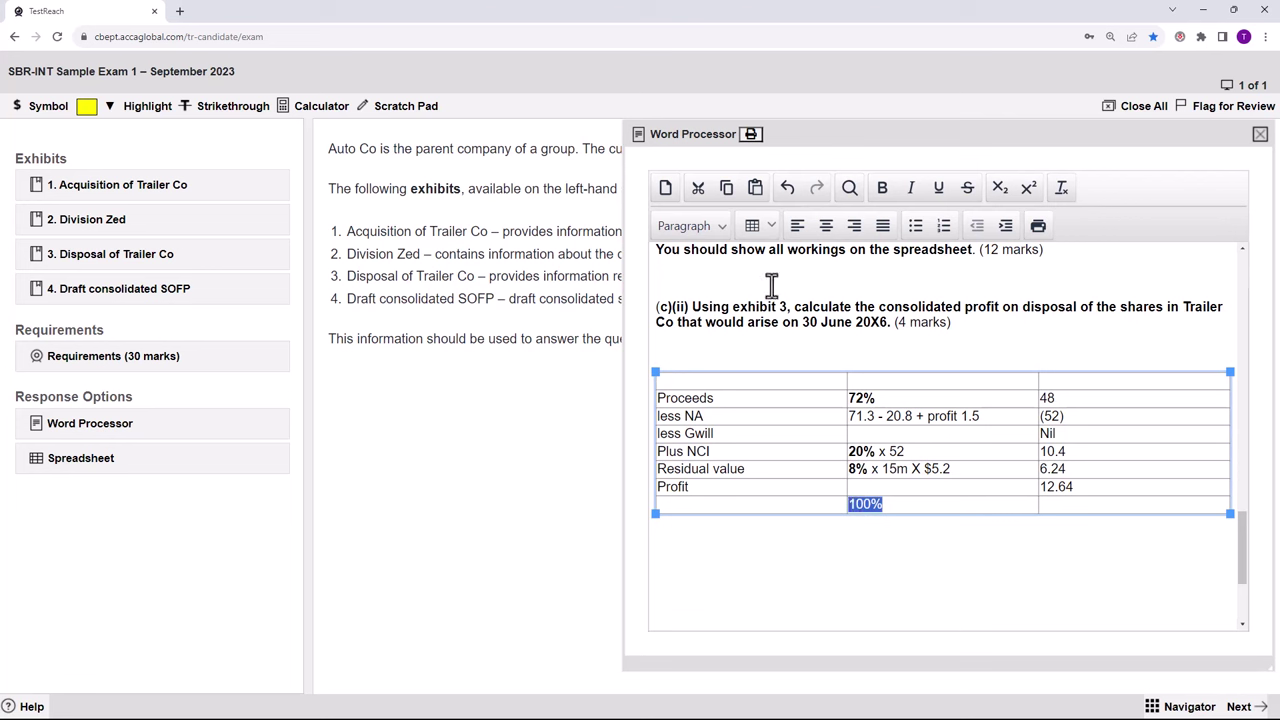
click(884, 192)
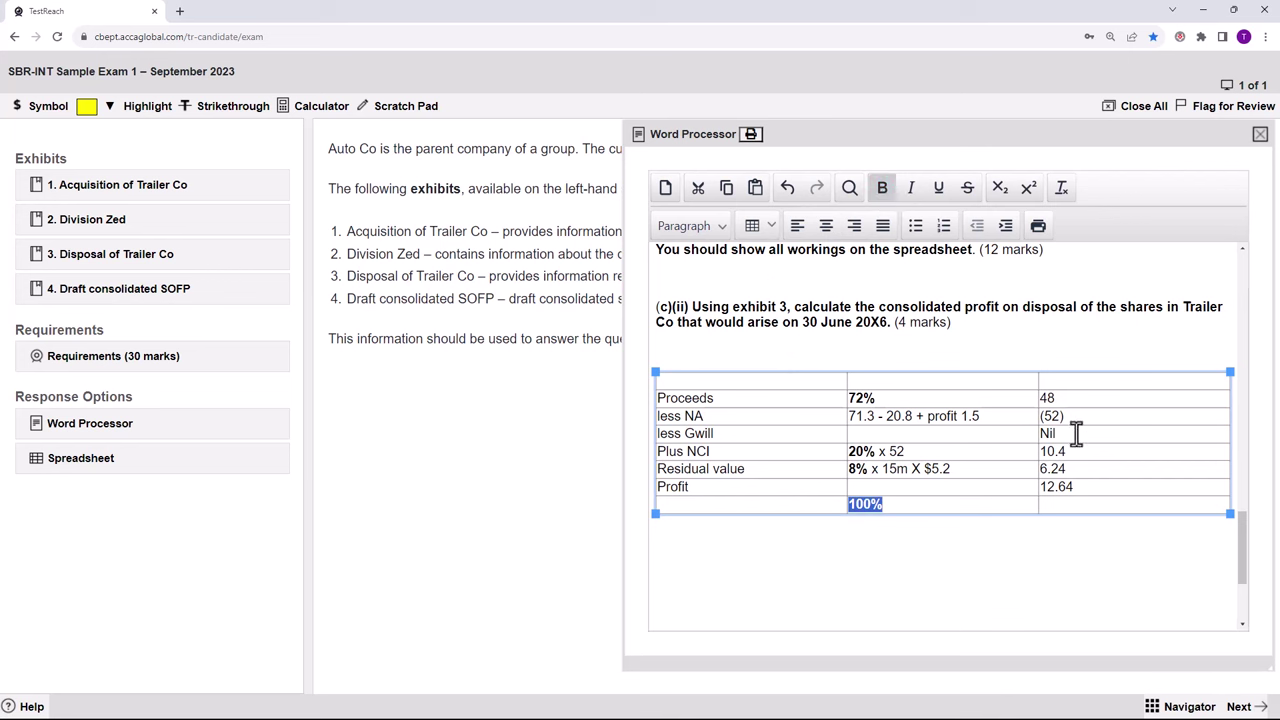
Centre the amounts from Proceeds to Profit in the third column and add the heading "$M" above them.
click(1075, 488)
drag(1075, 488, 1052, 400)
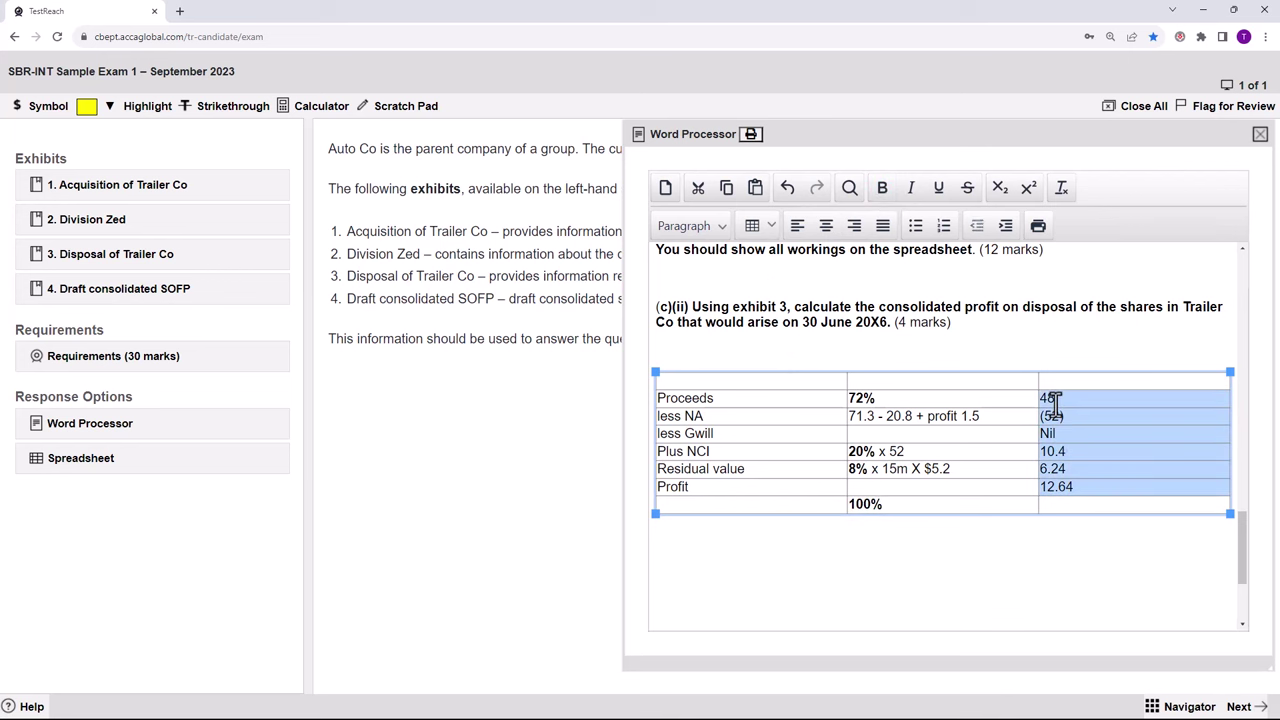
click(826, 226)
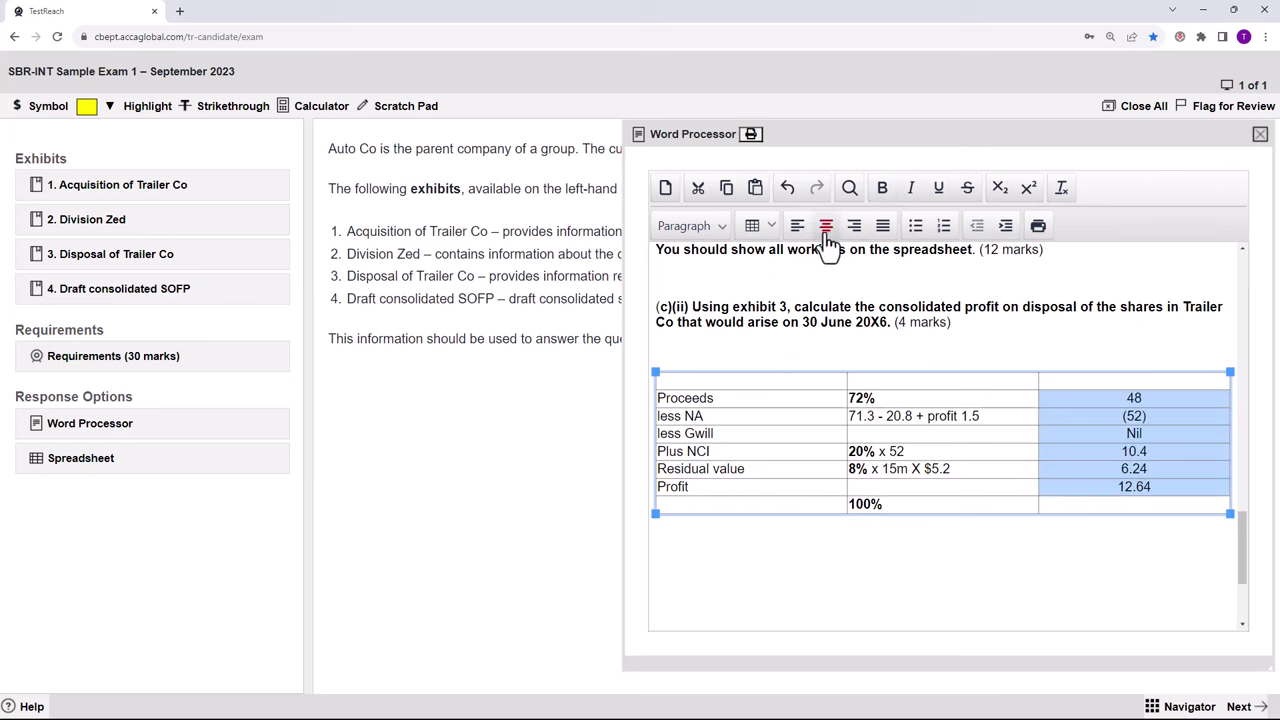
click(1094, 380)
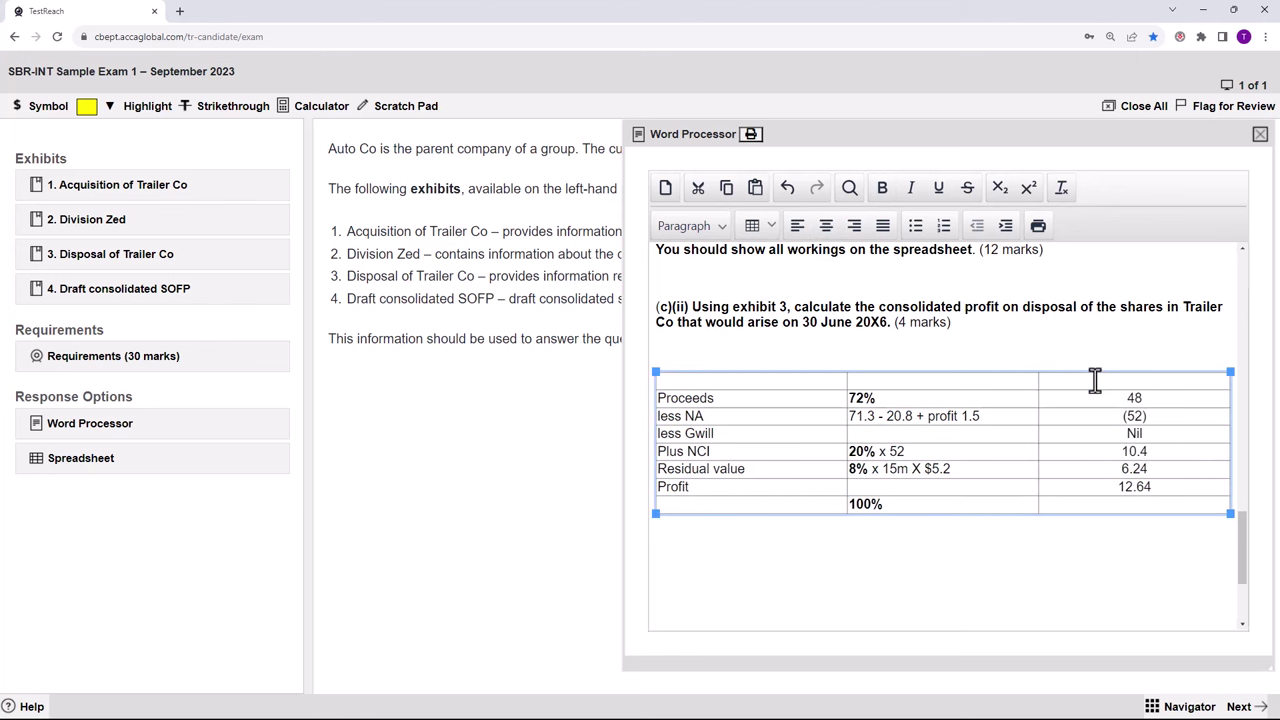
text($M)
click(1067, 590)
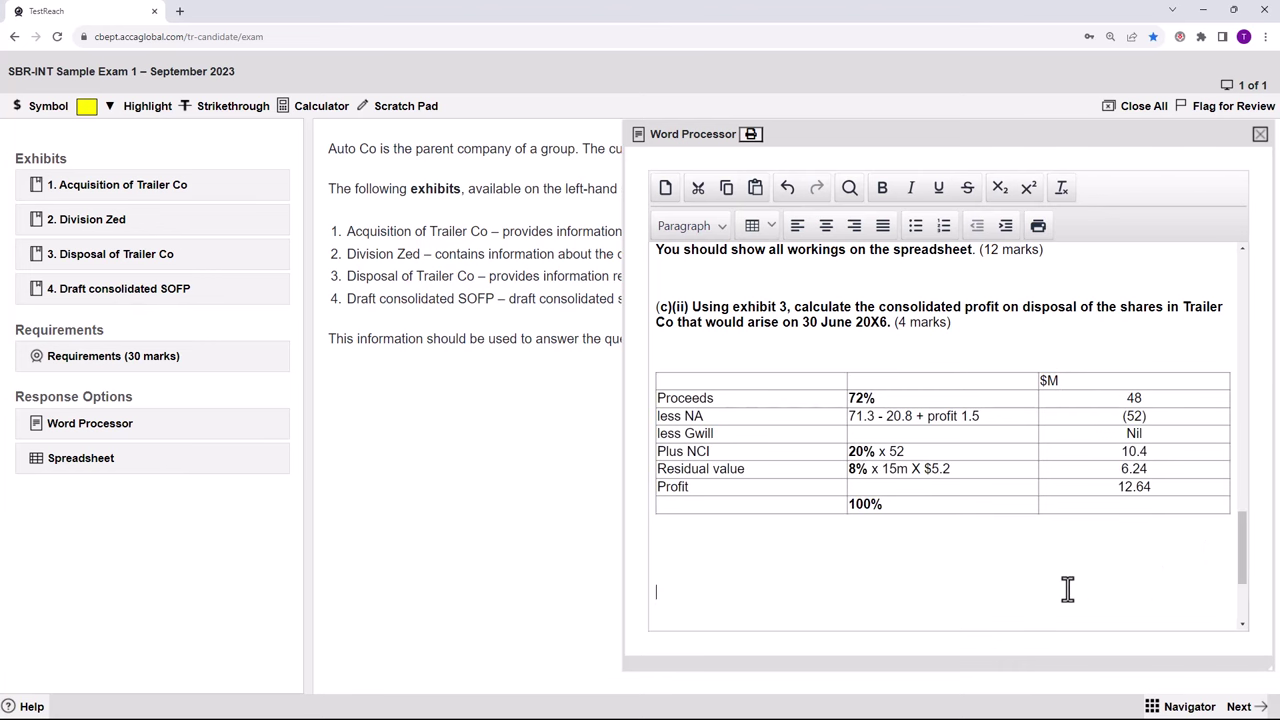
Review the goodwill calculation at the start of the answer, then the spreadsheet's adjusted assets and its impairment and disposal workings.
drag(1250, 583, 1222, 275)
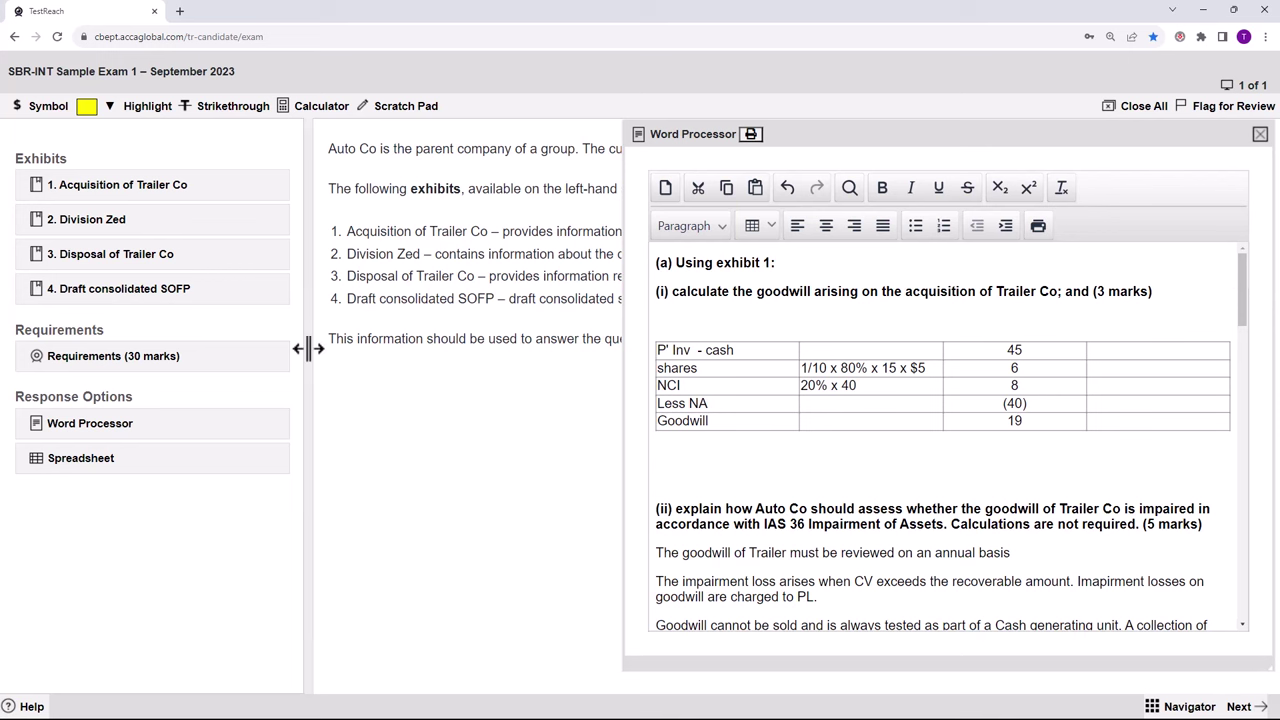
click(57, 484)
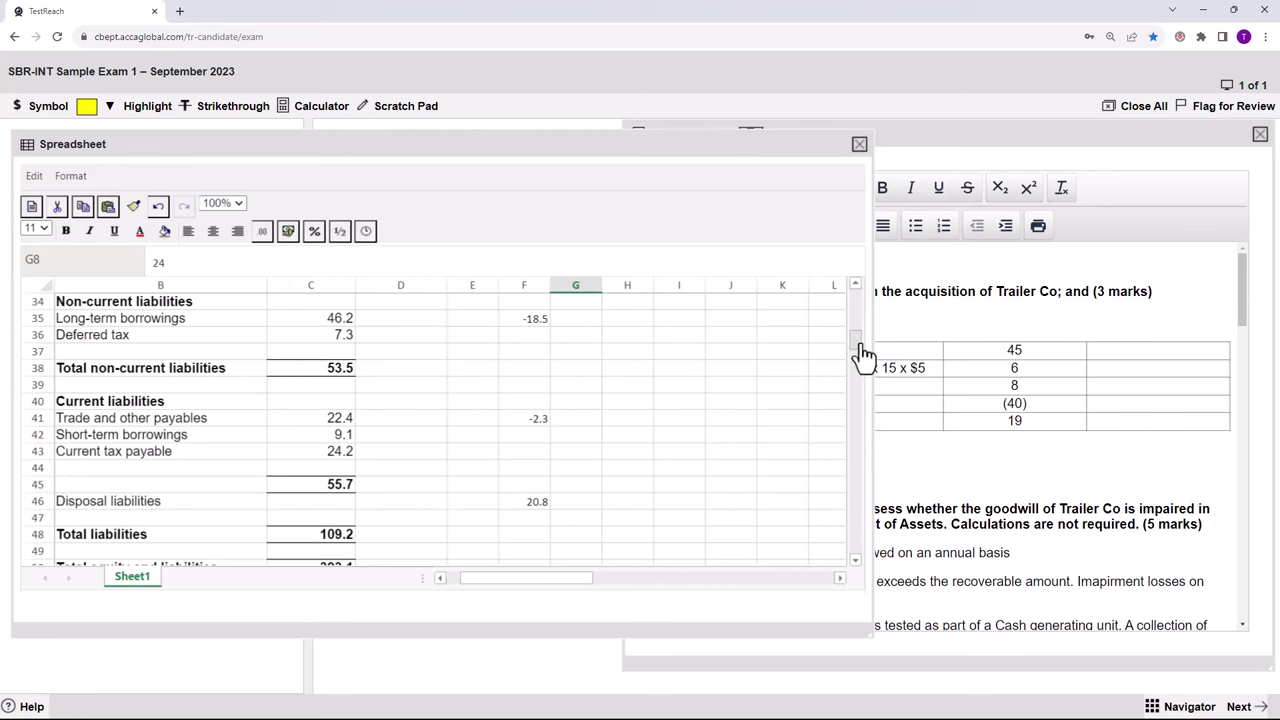
drag(861, 352, 858, 310)
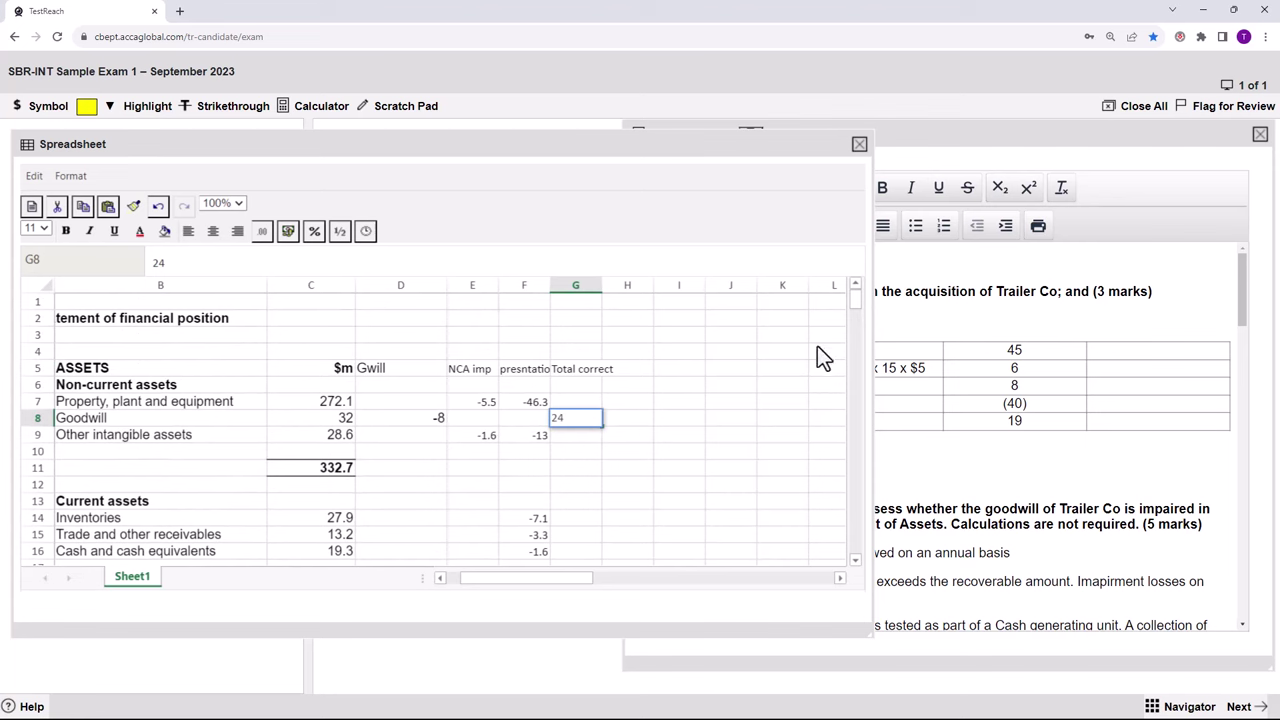
drag(857, 297, 851, 397)
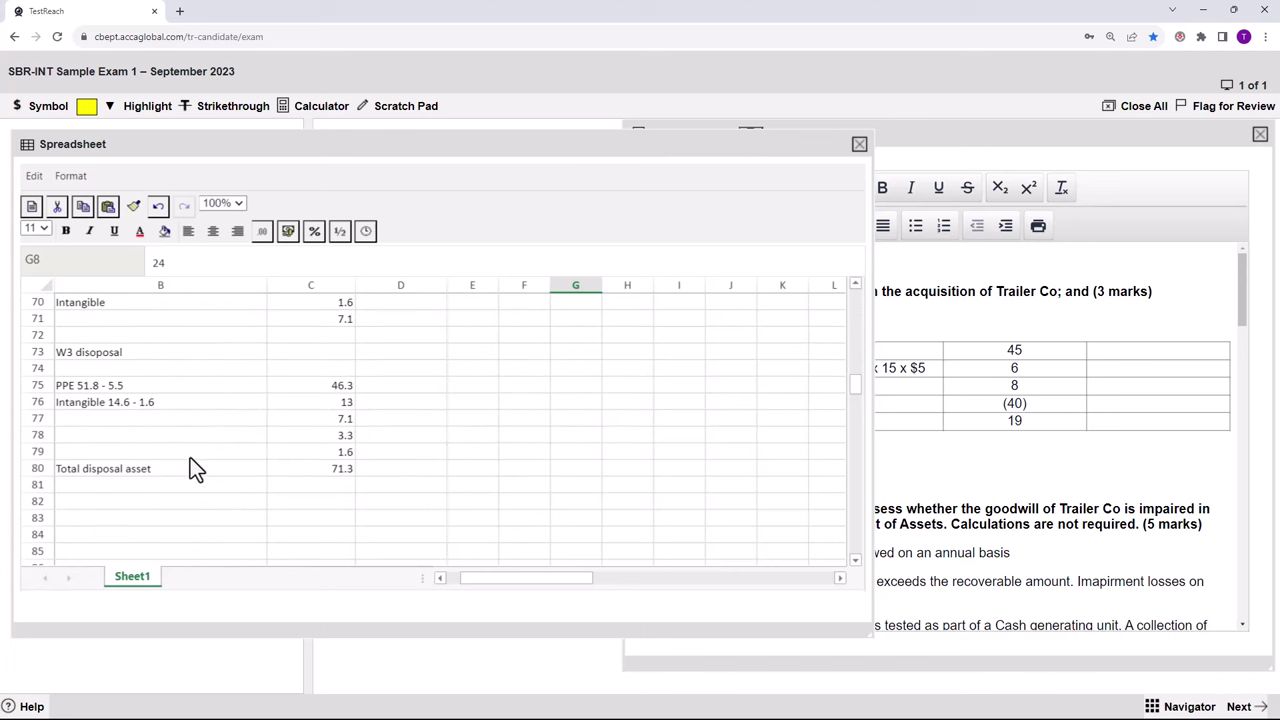
scroll(228, 455, up, 1)
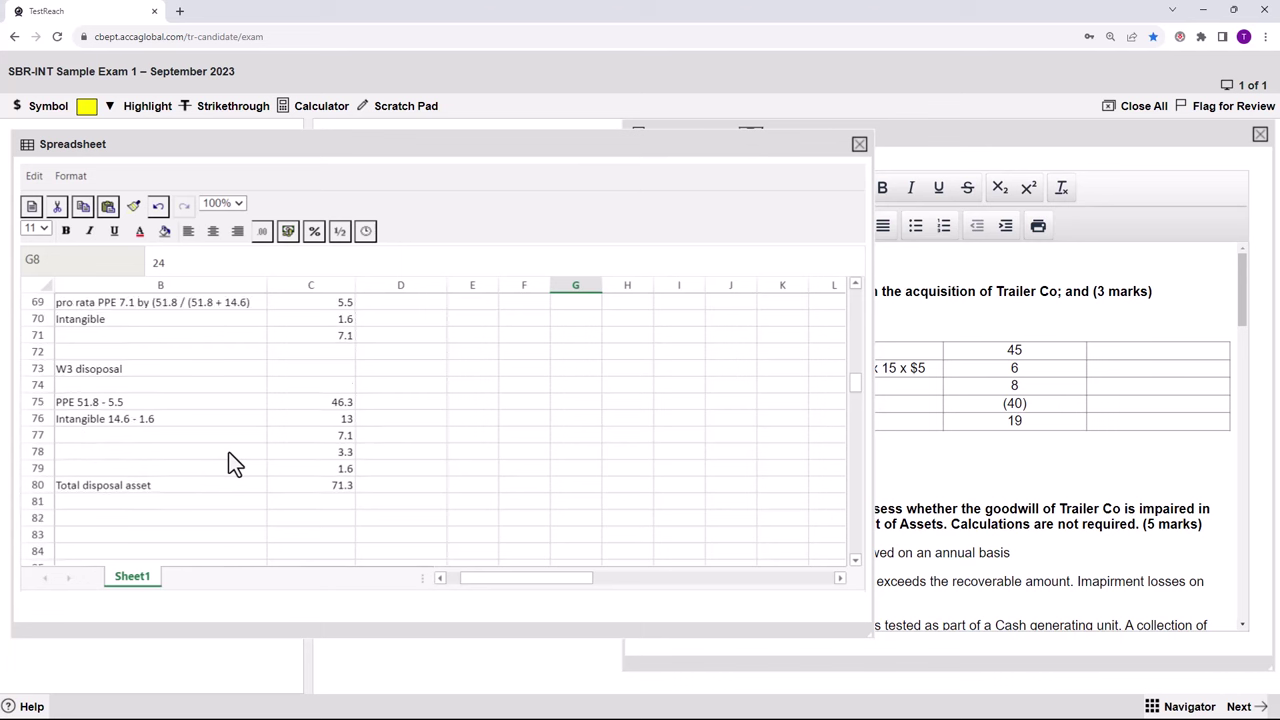
scroll(228, 455, up, 4)
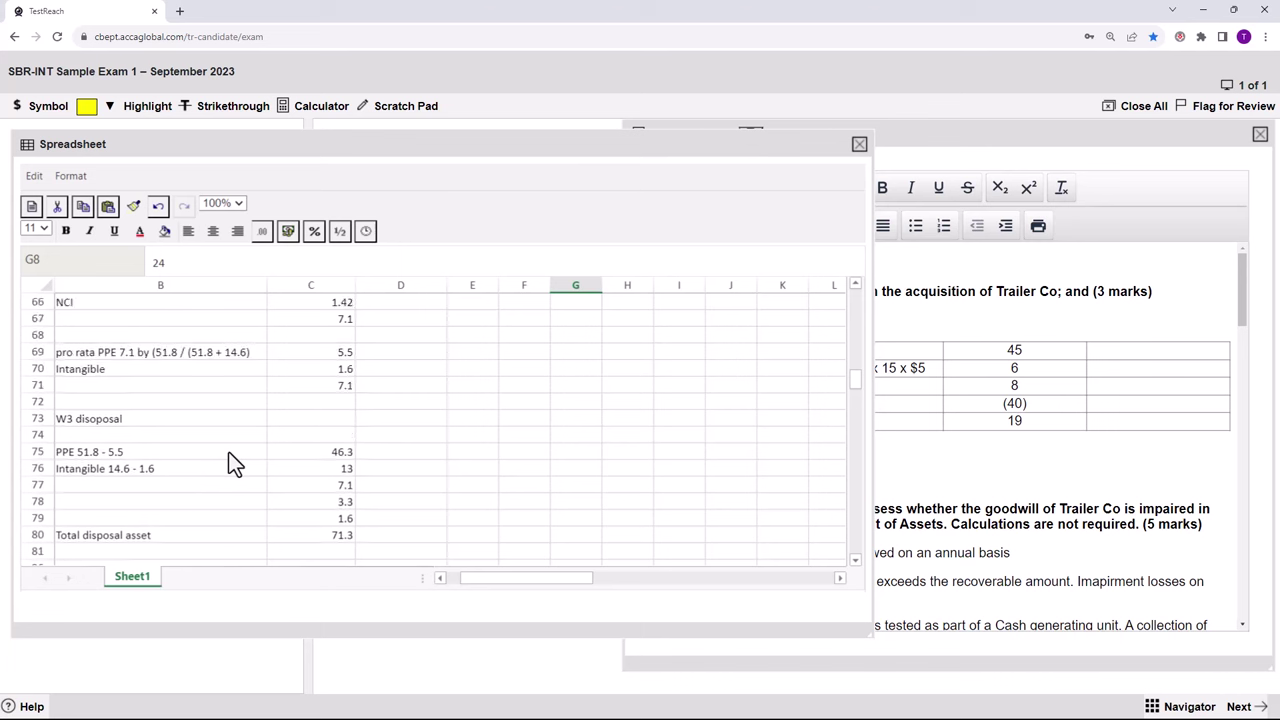
scroll(228, 456, up, 5)
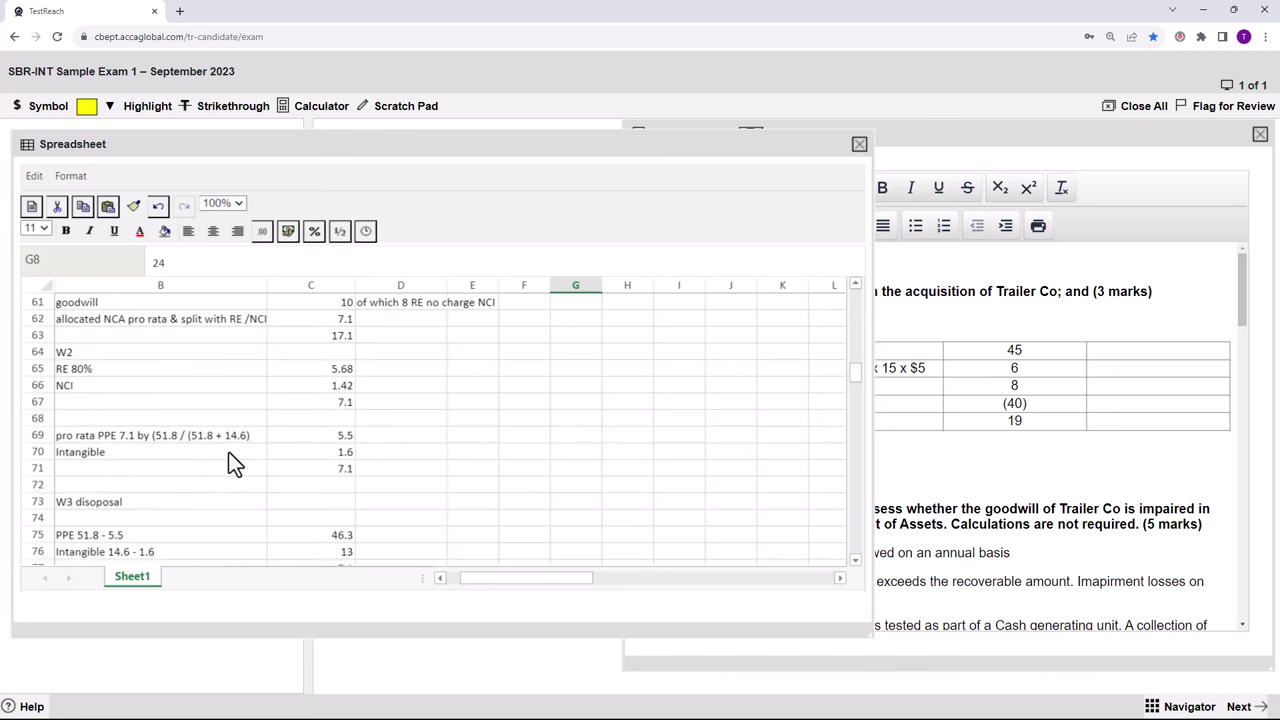
scroll(228, 464, up, 3)
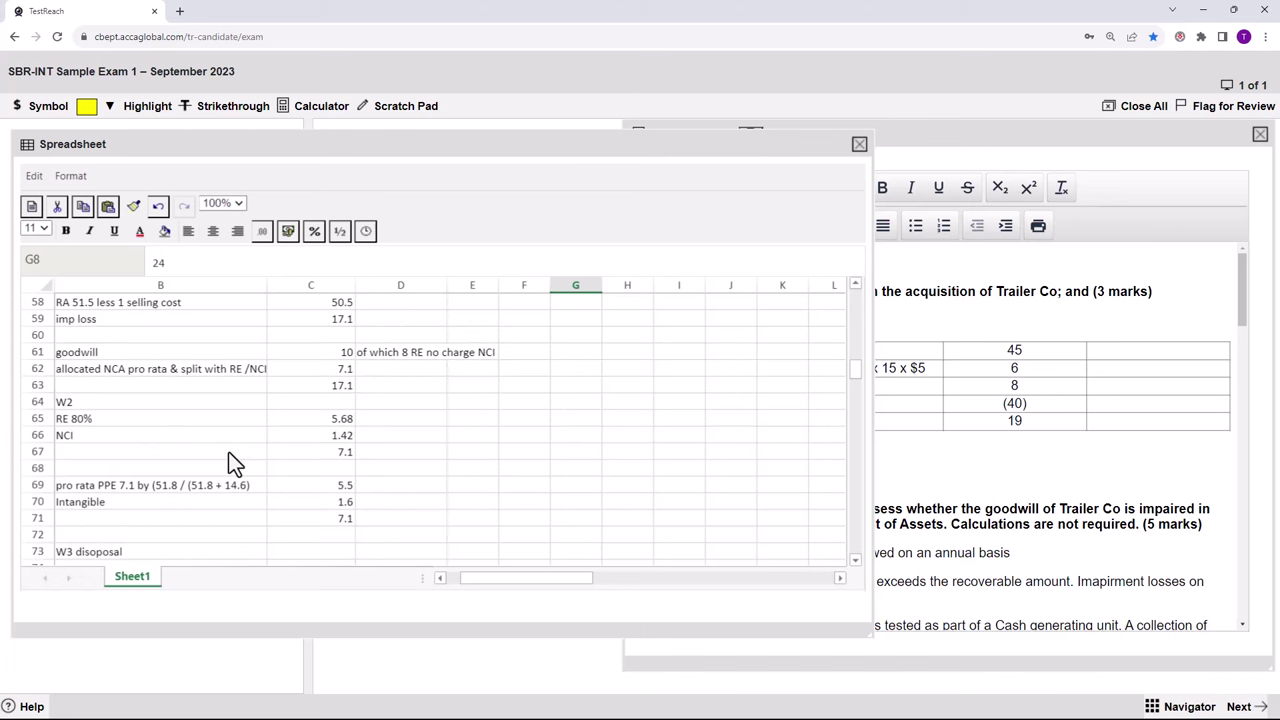